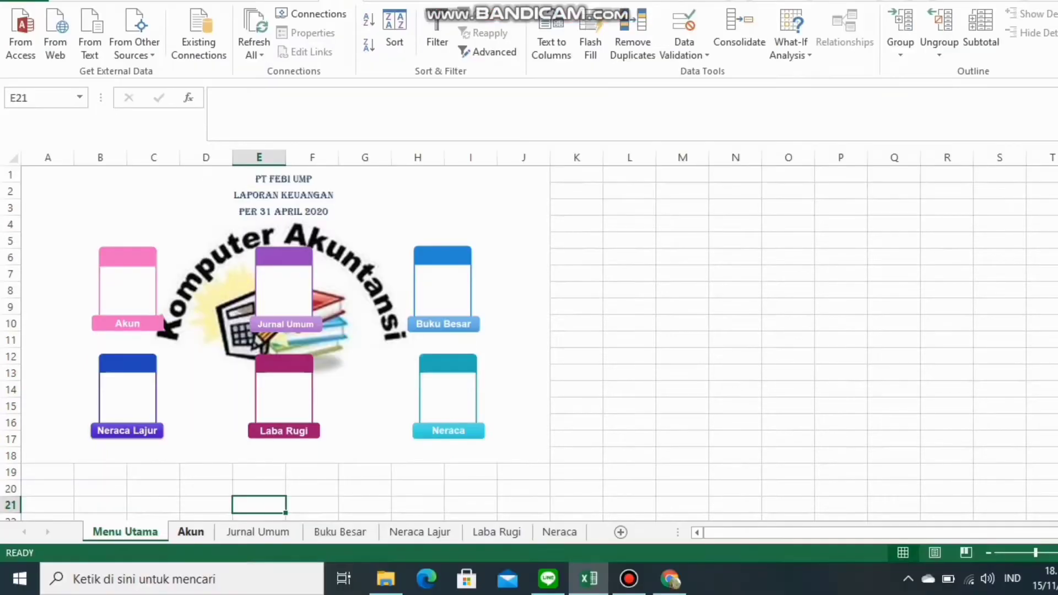
# Open the Akun sheet containing the April 2020 Neraca Saldo table
pyautogui.click(191, 532)
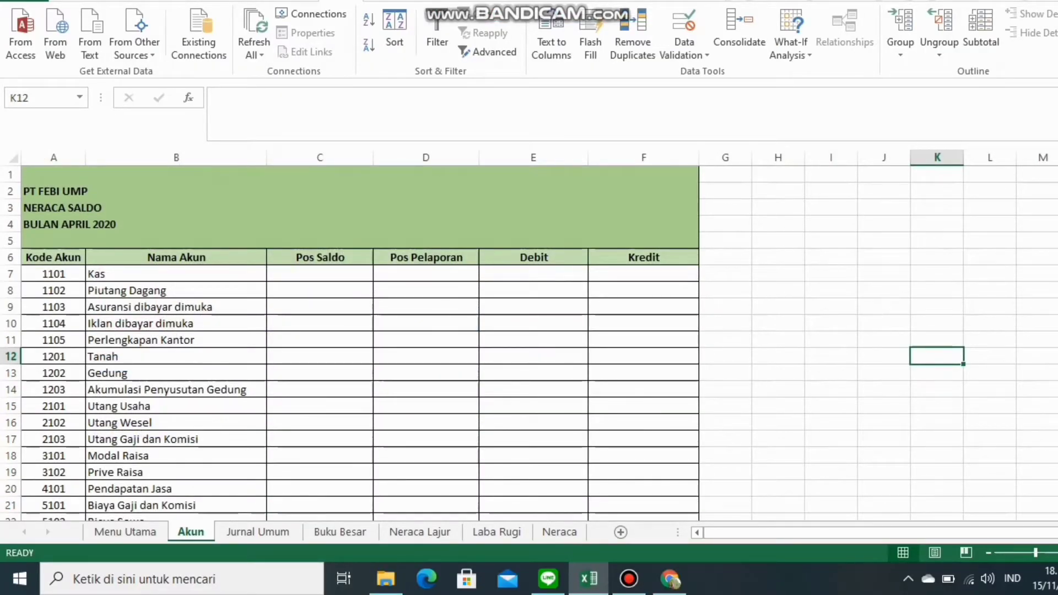
pyautogui.click(53, 207)
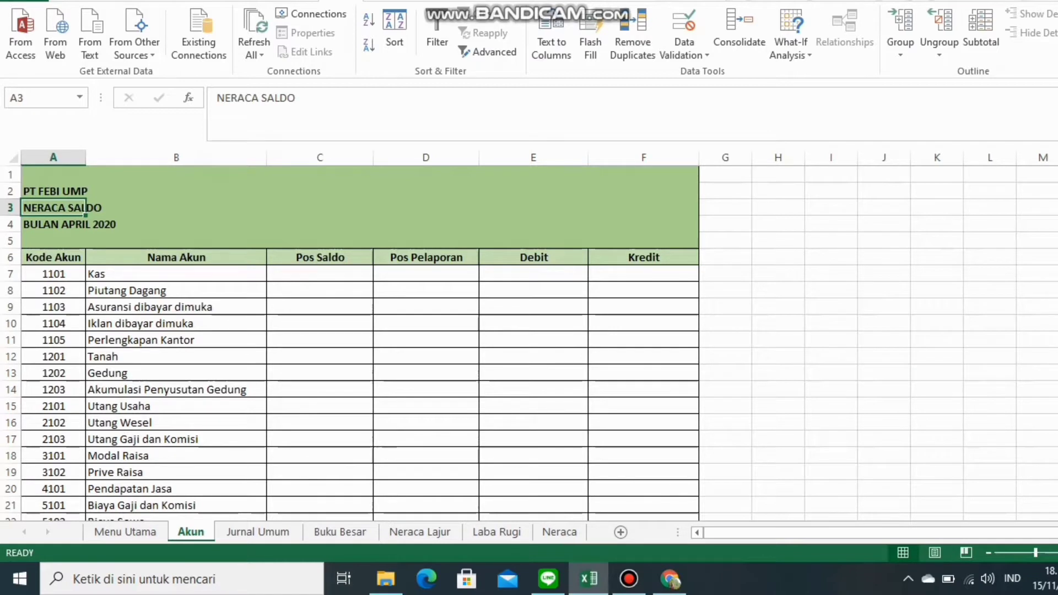
pyautogui.click(778, 323)
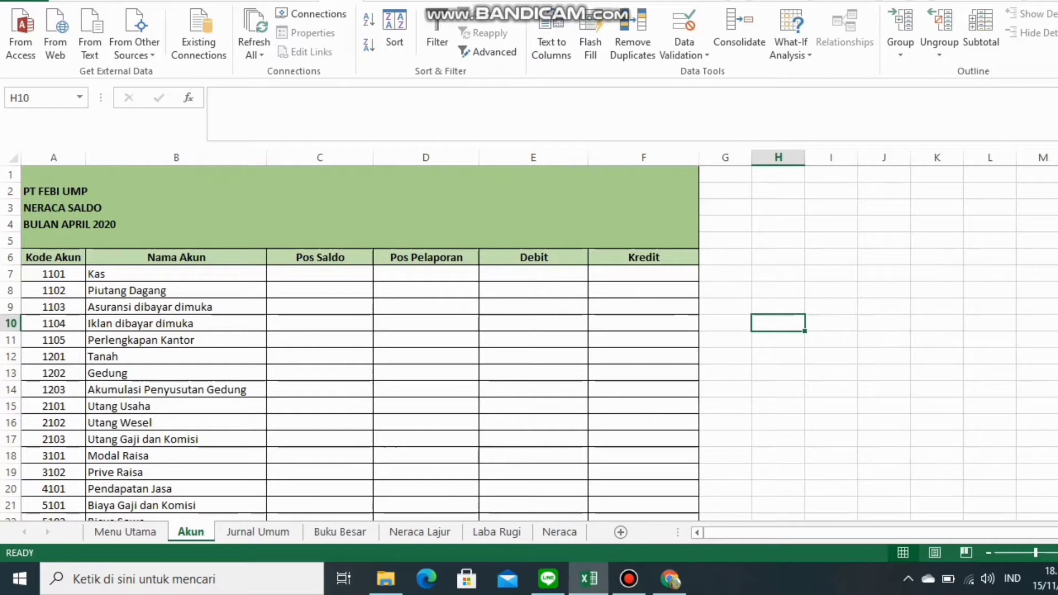
pyautogui.click(778, 241)
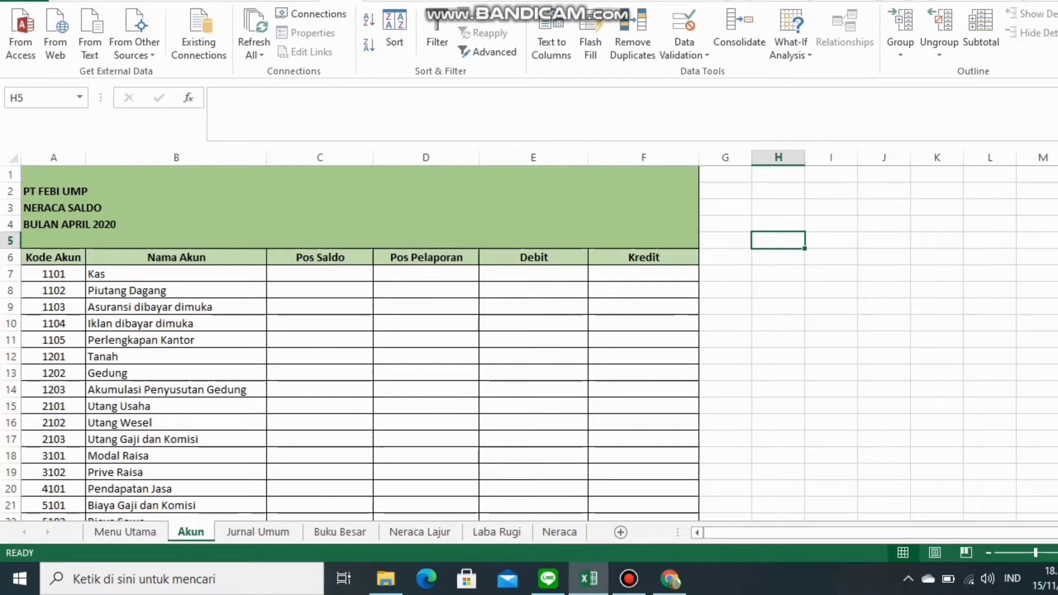
# Add list validation to the Kas row's Pos Saldo cell with source Debit;Kredit;- and Ignore blank turned off
pyautogui.click(319, 274)
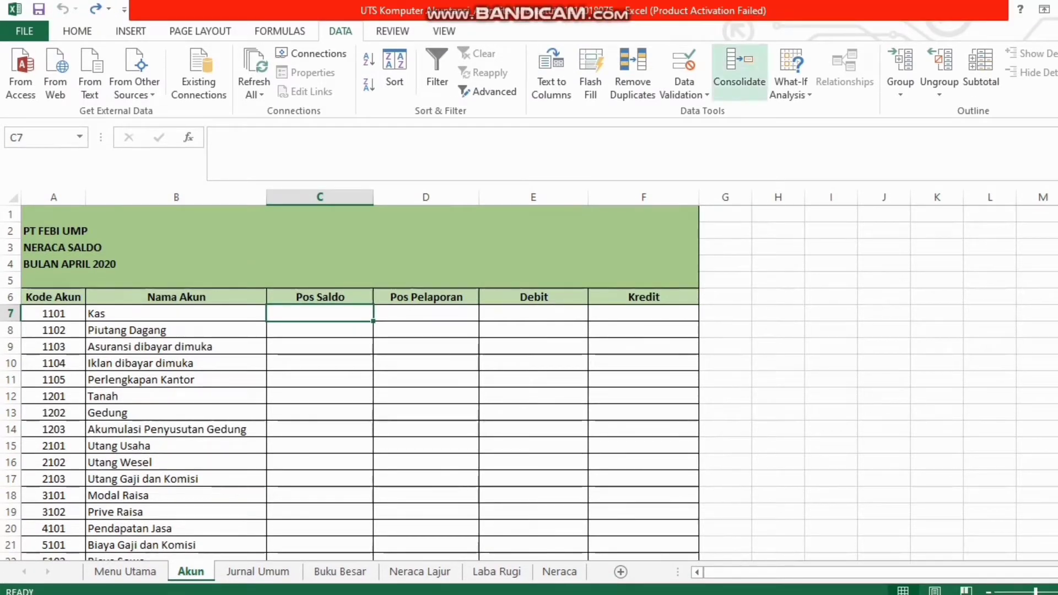
pyautogui.click(684, 65)
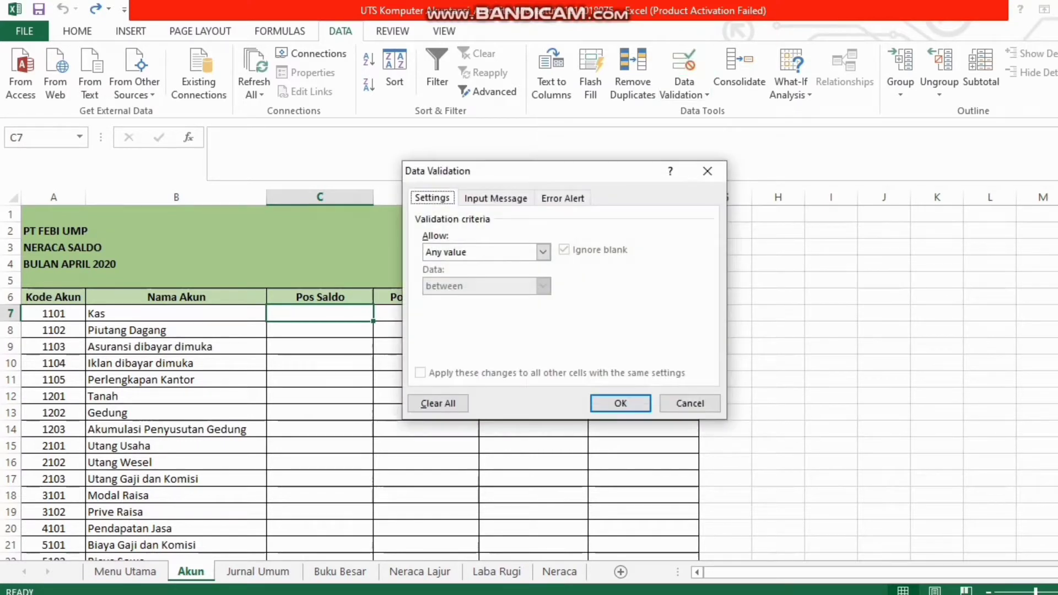
pyautogui.click(542, 251)
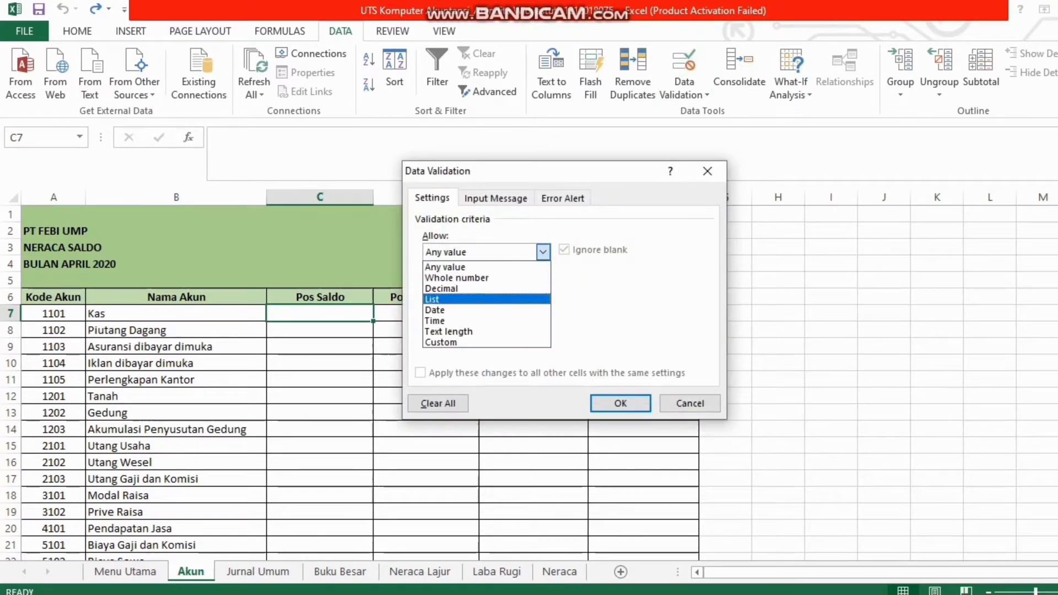
pyautogui.click(486, 299)
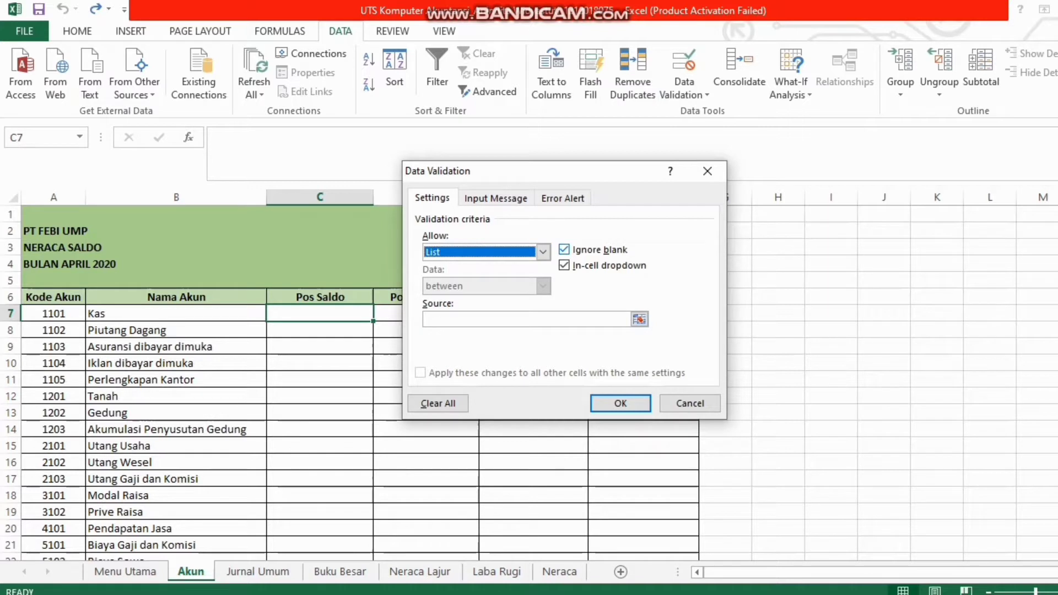
pyautogui.click(564, 250)
pyautogui.click(526, 319)
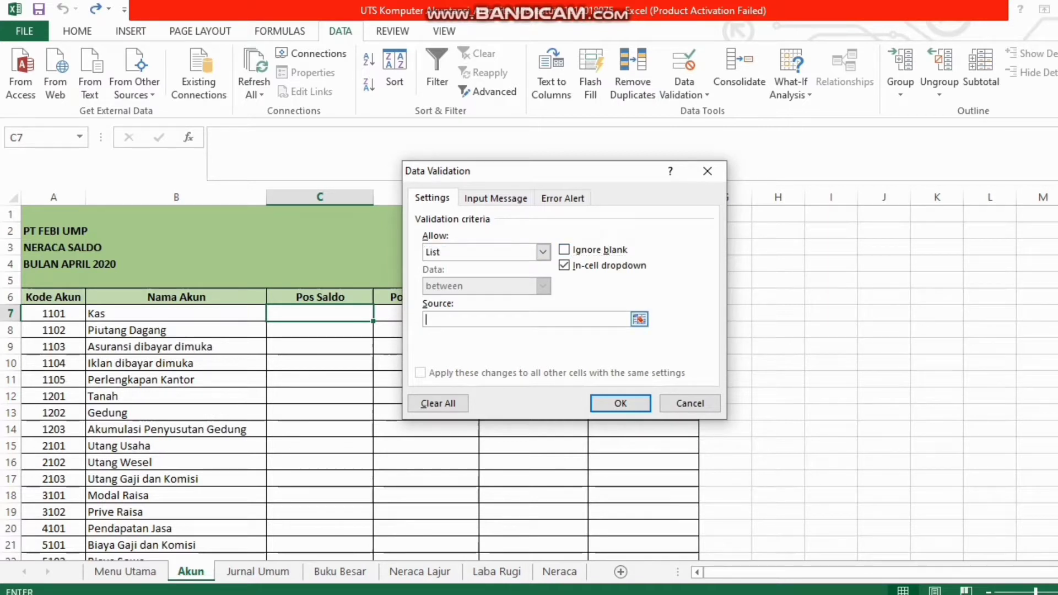
pyautogui.write('Debiy')
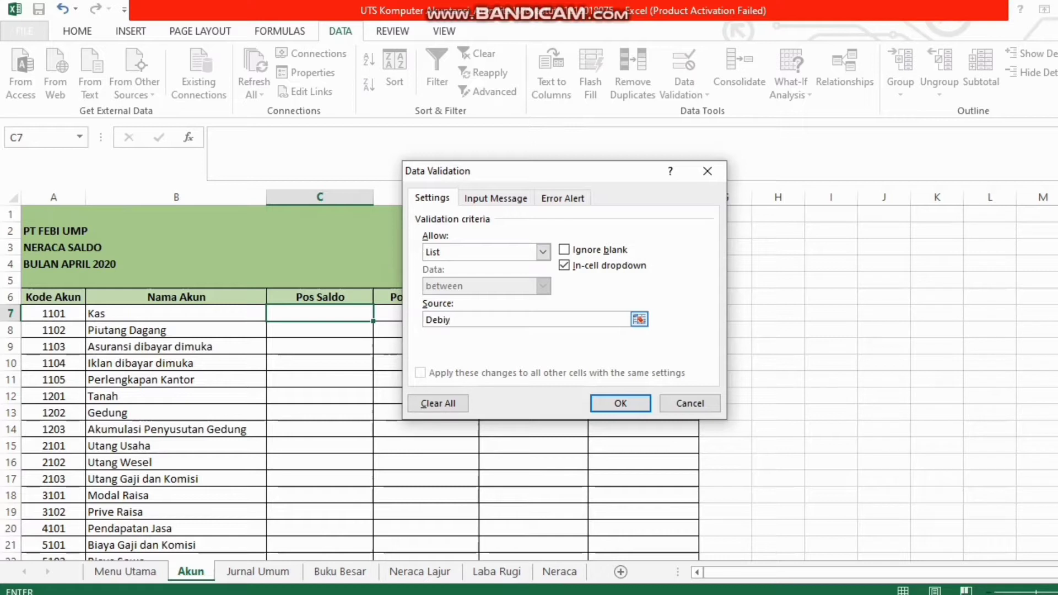
pyautogui.press('BackSpace')
pyautogui.write('t;Kredit;-')
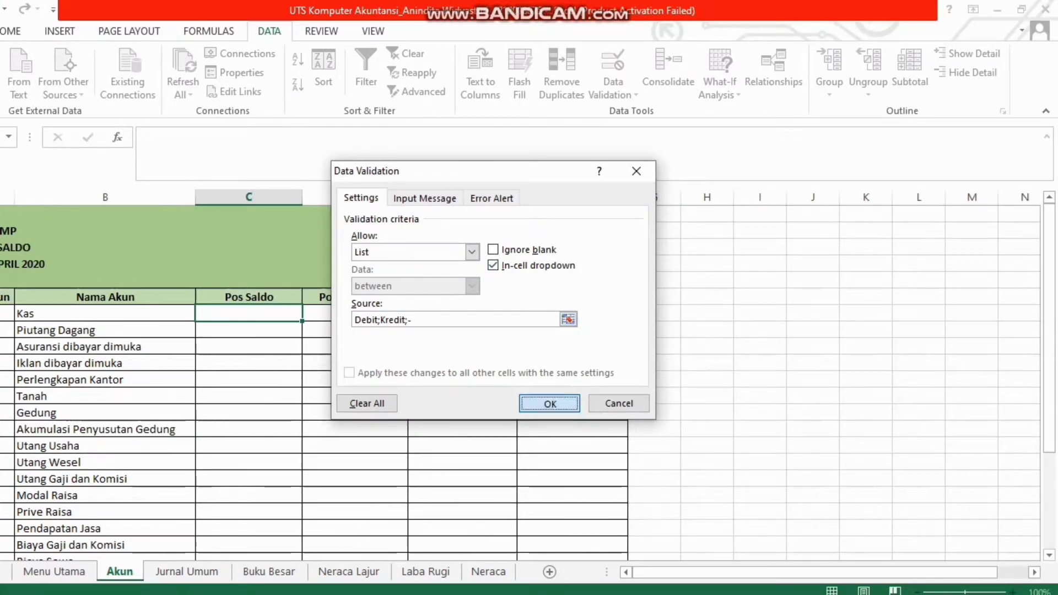
pyautogui.click(549, 403)
# Choose Debit as the Pos Saldo for Kas and fill it down the column to Biaya Asuransi
pyautogui.click(310, 313)
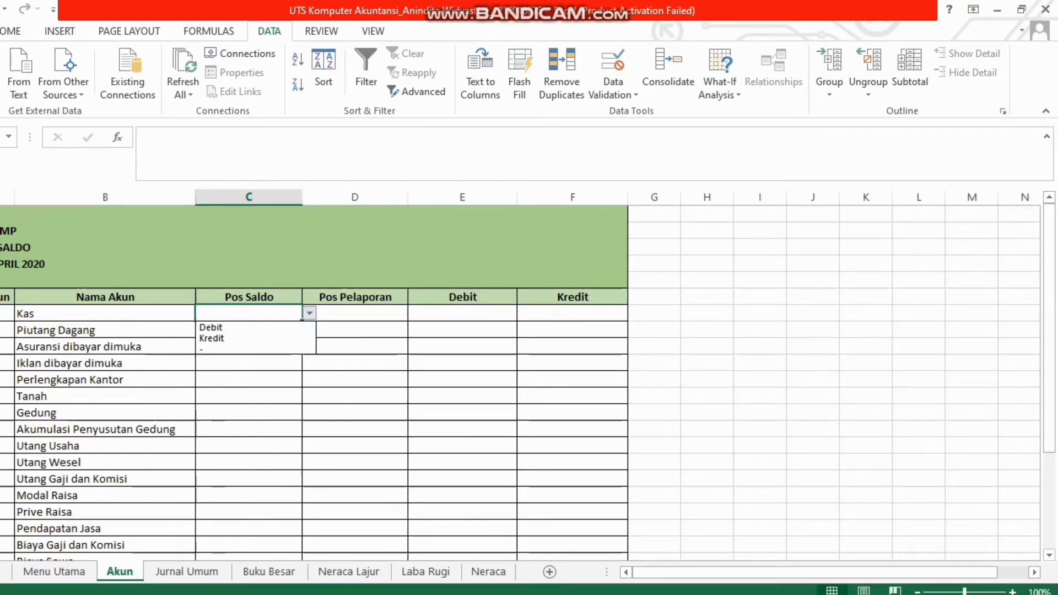
pyautogui.press('Return')
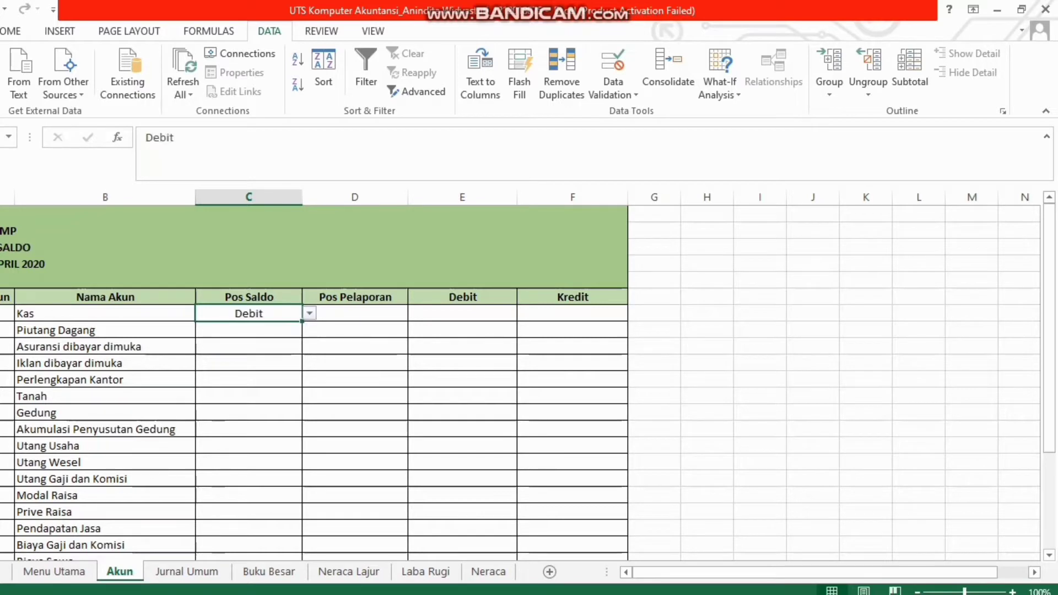
pyautogui.moveTo(302, 321); pyautogui.dragTo(303, 554)
pyautogui.moveTo(304, 515); pyautogui.dragTo(304, 498)
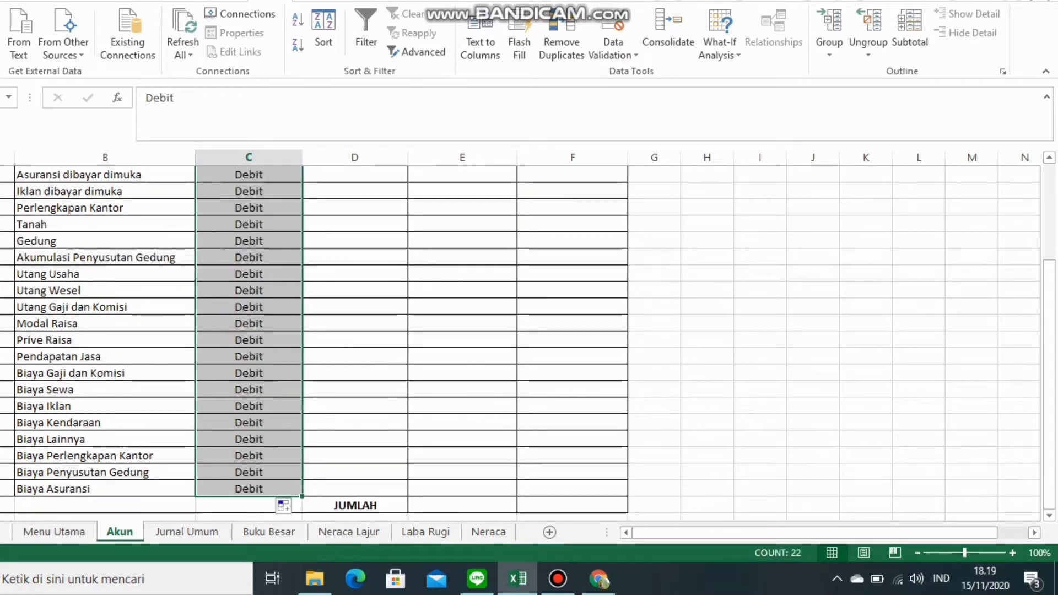
pyautogui.scroll(3, 385, 341)
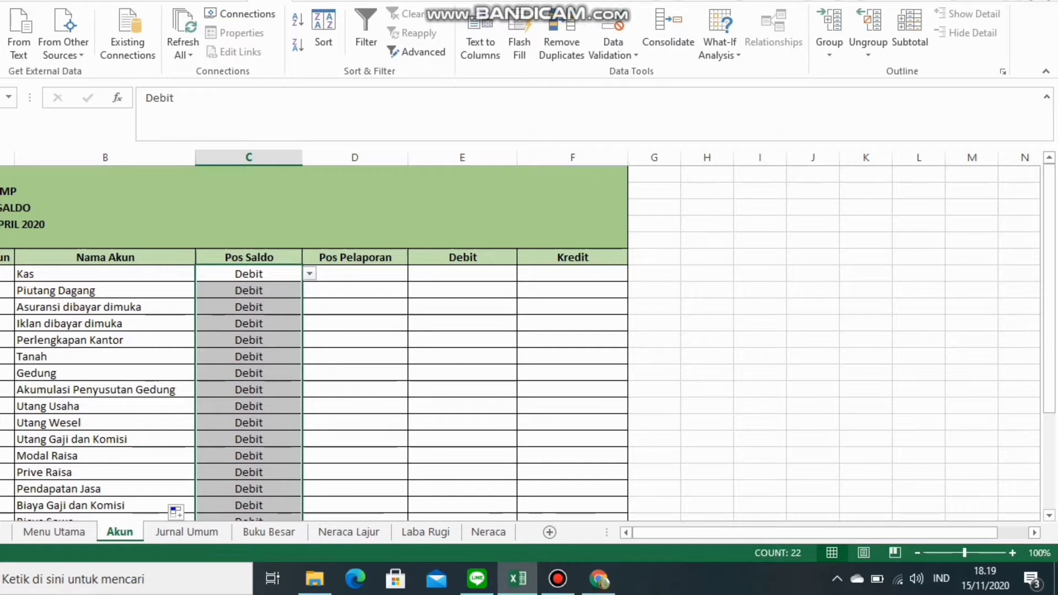
# Change the Pos Saldo of Akumulasi Penyusutan Gedung to Kredit and fill it down to the Modal account in row 18
pyautogui.click(248, 373)
pyautogui.click(257, 389)
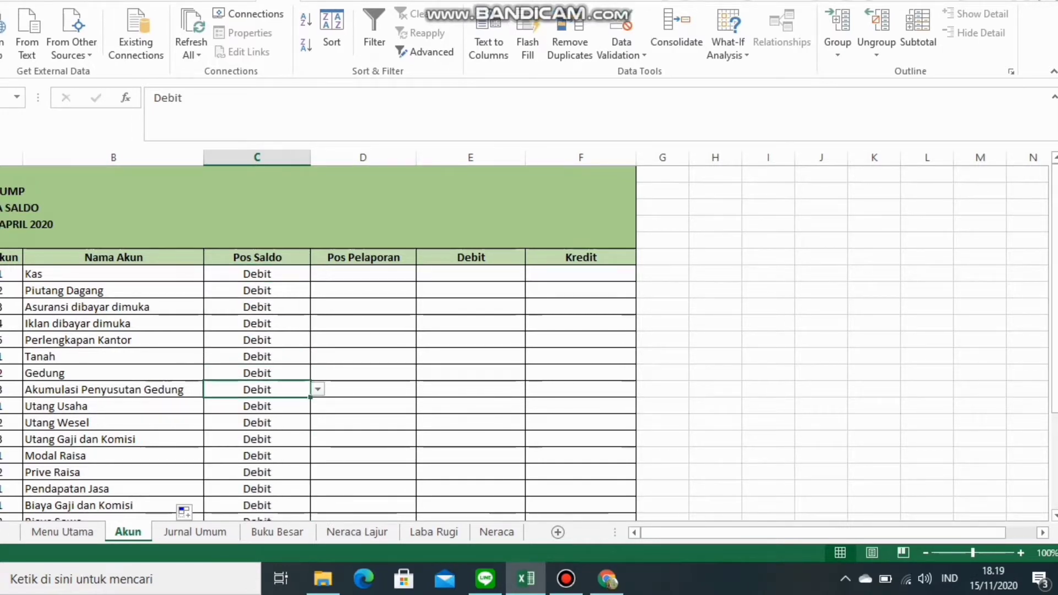
pyautogui.hotkey('alt', 'Down')
pyautogui.press('Down')
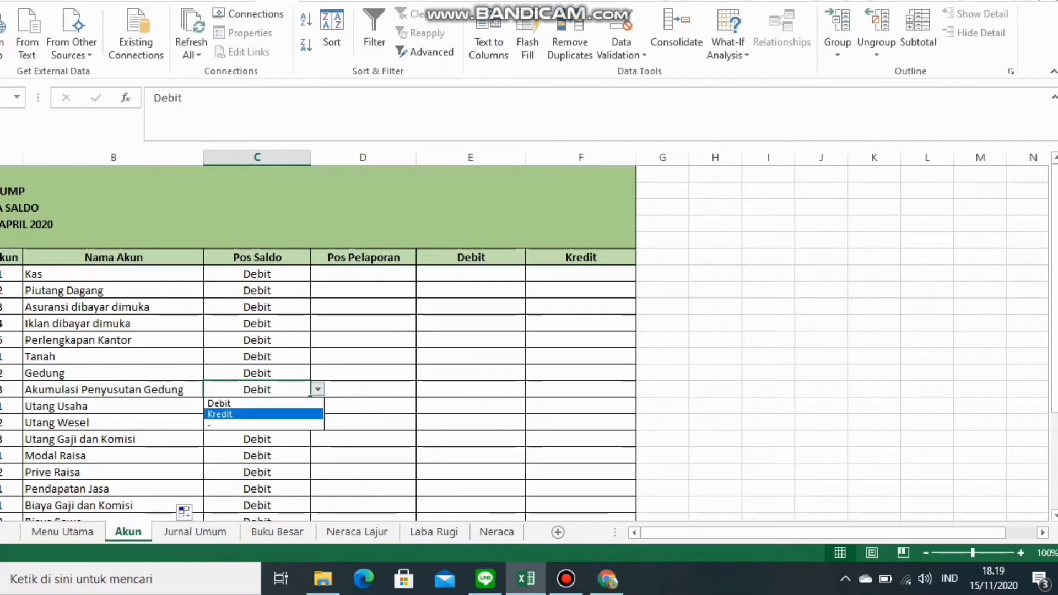
pyautogui.press('Return')
pyautogui.scroll(-1, 523, 342)
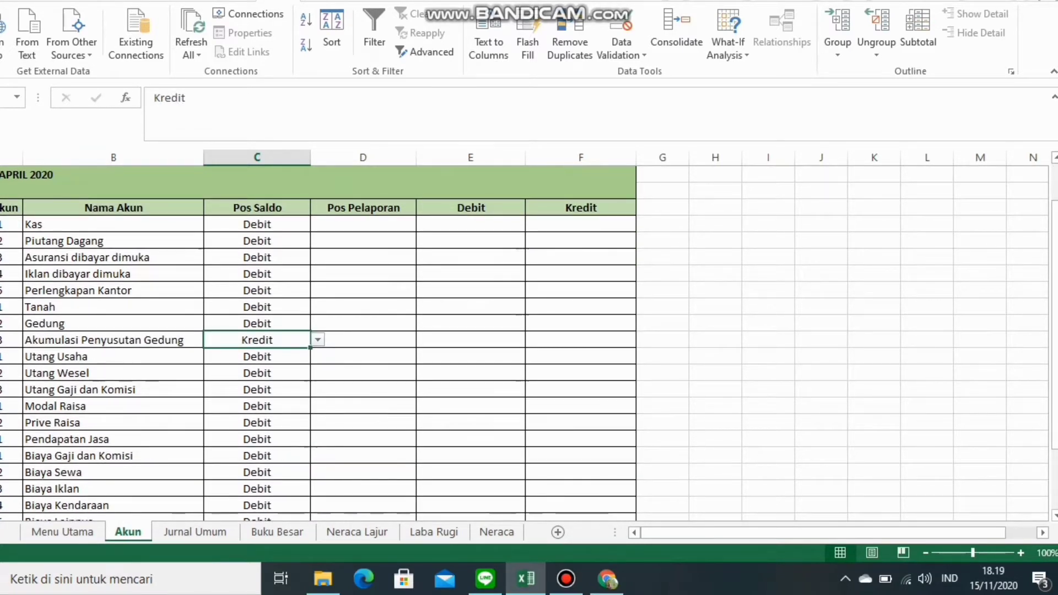
pyautogui.moveTo(310, 348); pyautogui.dragTo(311, 410)
# Set the Pos Saldo of Pendapatan Jasa to Kredit using its validation list
pyautogui.scroll(-2, 312, 410)
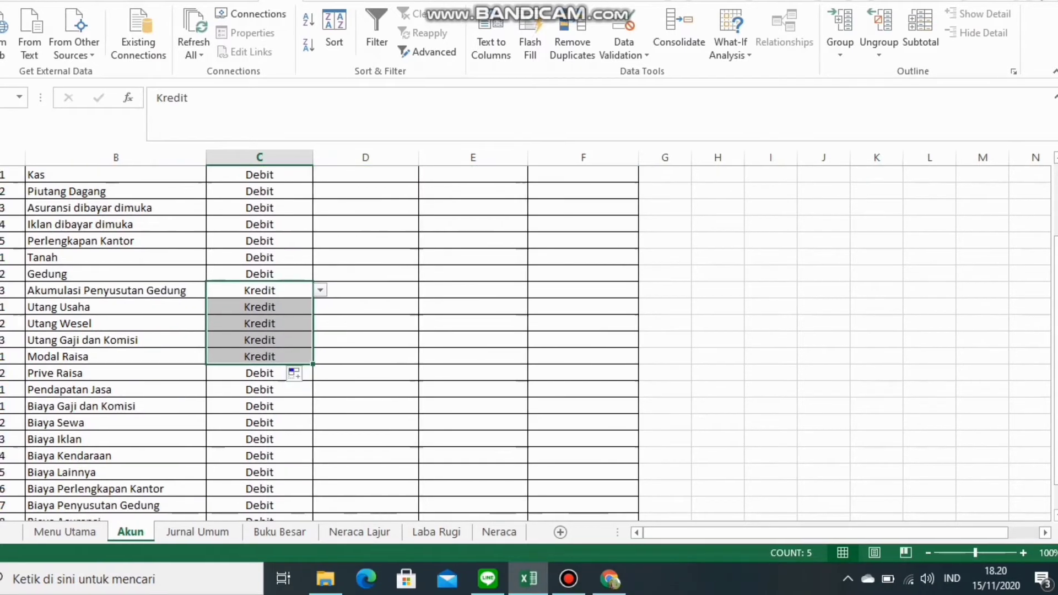
pyautogui.click(260, 389)
pyautogui.hotkey('alt', 'Down')
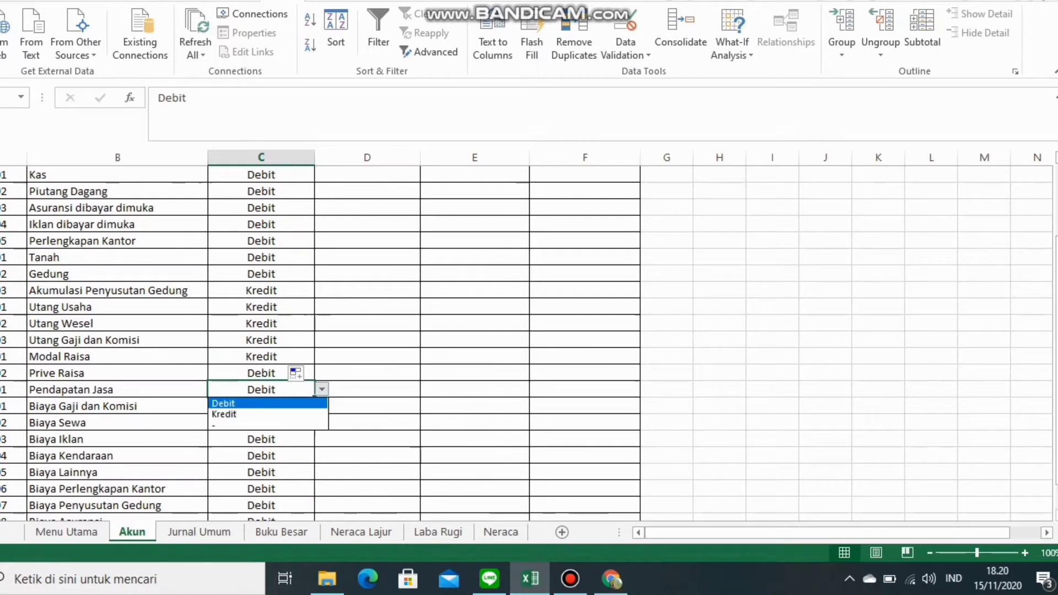
pyautogui.press('Down')
pyautogui.press('Return')
pyautogui.scroll(-2, 330, 330)
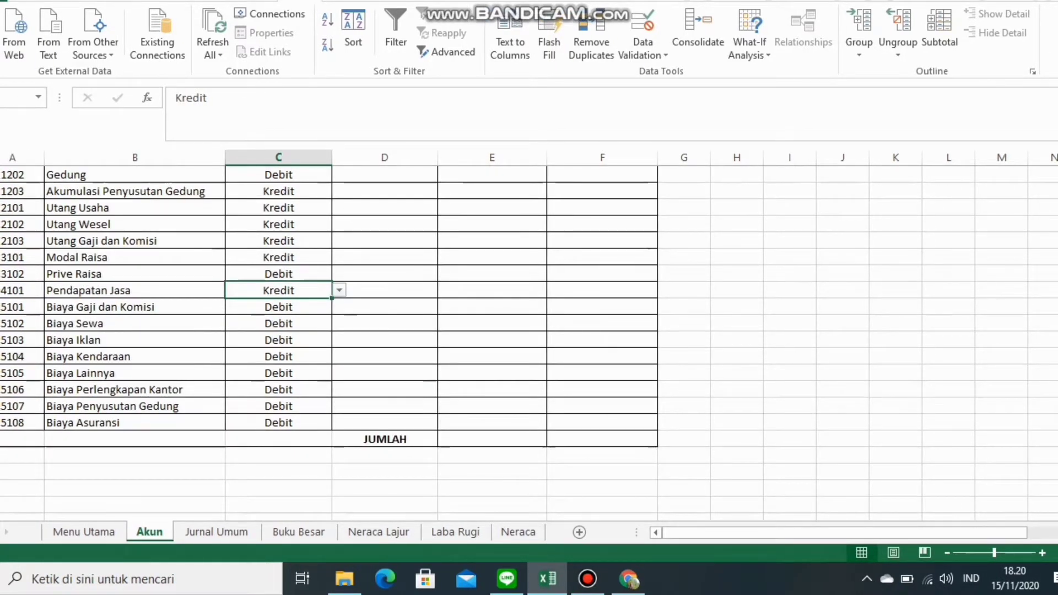
# Add list validation to the Kas row's Pos Pelaporan cell with source Neraca;Laba Rugi;- and Ignore blank turned off
pyautogui.scroll(4, 331, 331)
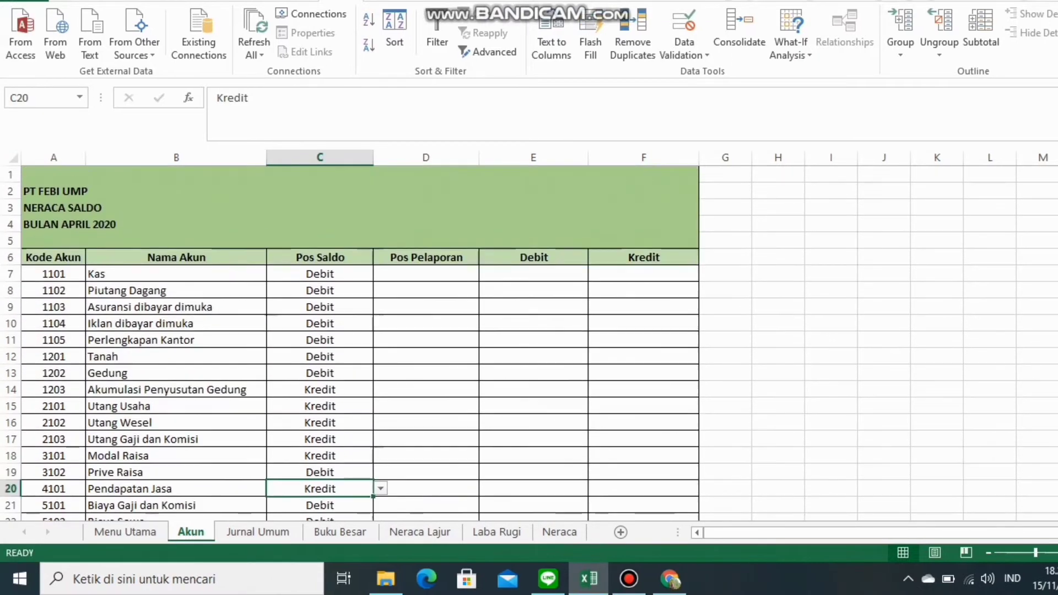
pyautogui.click(425, 273)
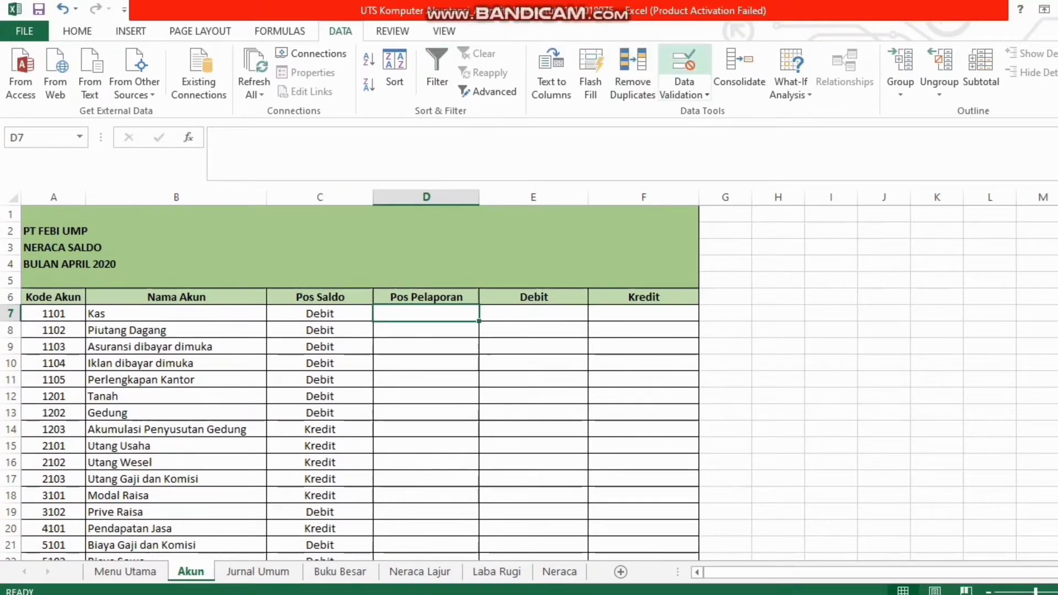
pyautogui.click(684, 62)
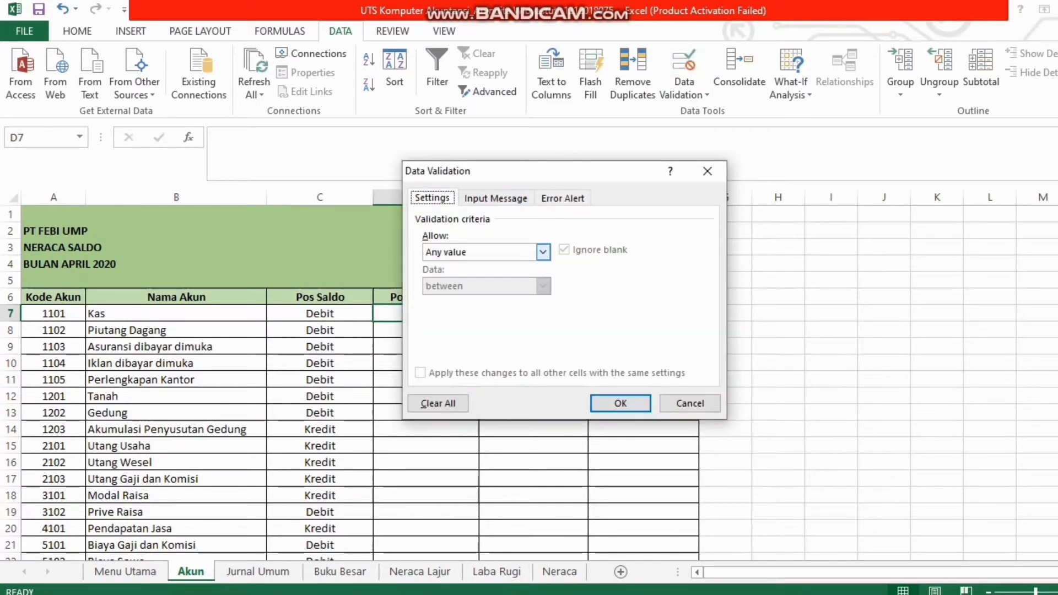
pyautogui.click(542, 252)
pyautogui.click(487, 299)
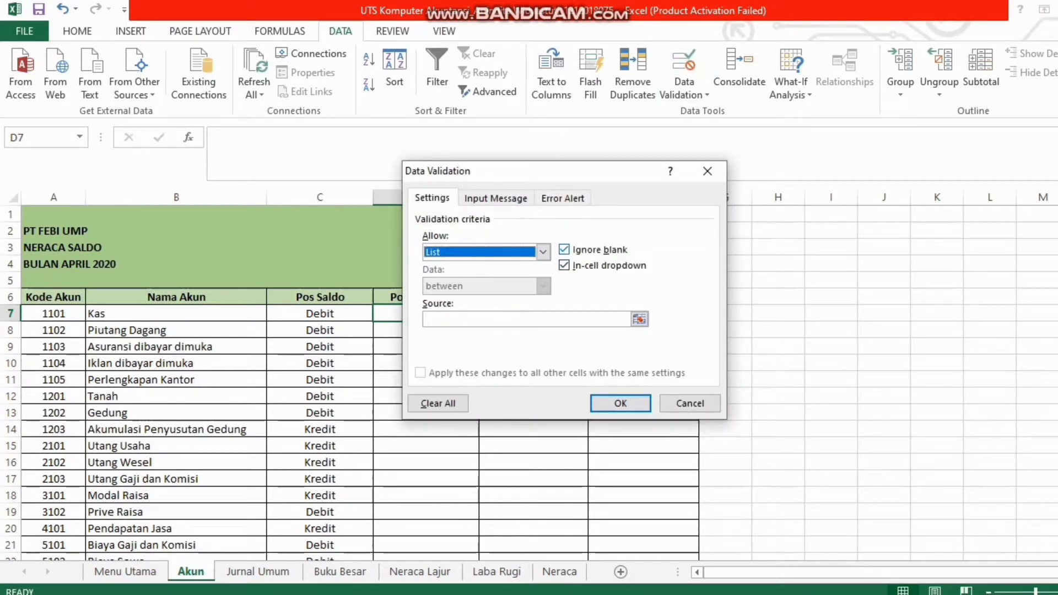
pyautogui.click(564, 250)
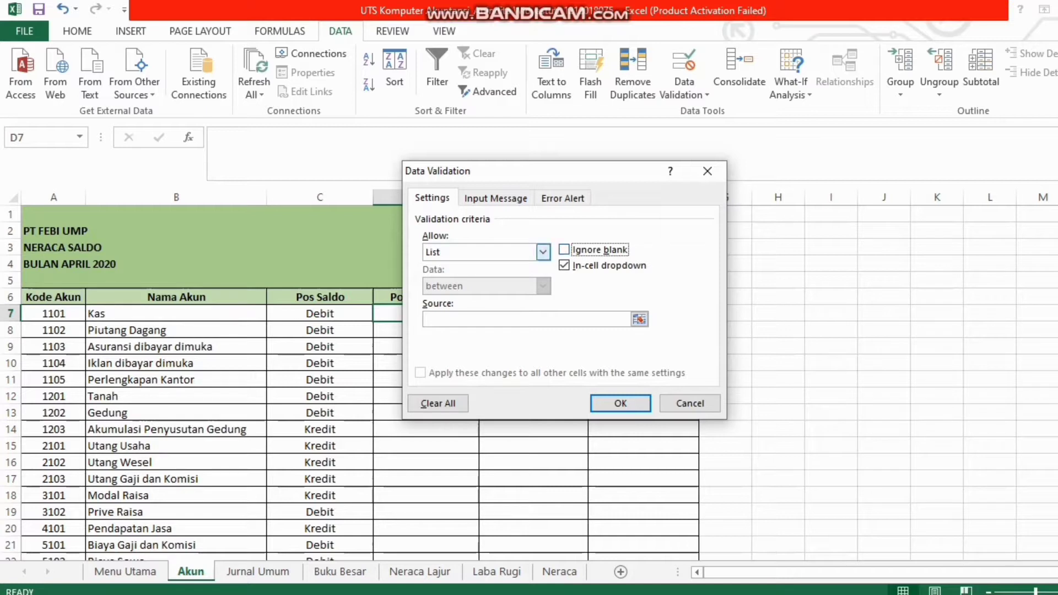
pyautogui.click(639, 319)
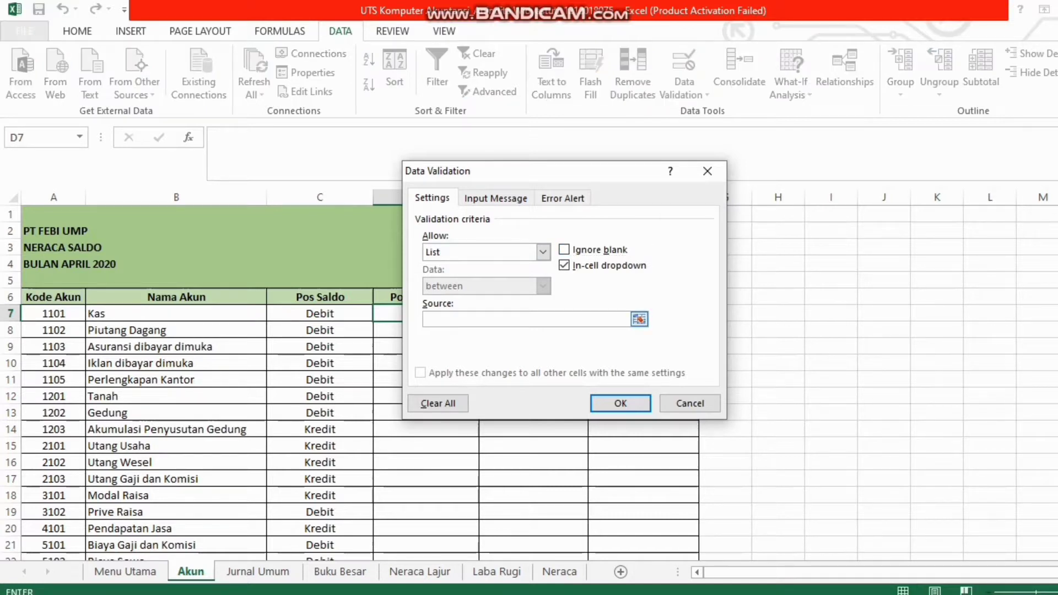
pyautogui.write('Neraca;Laba Rugi;-')
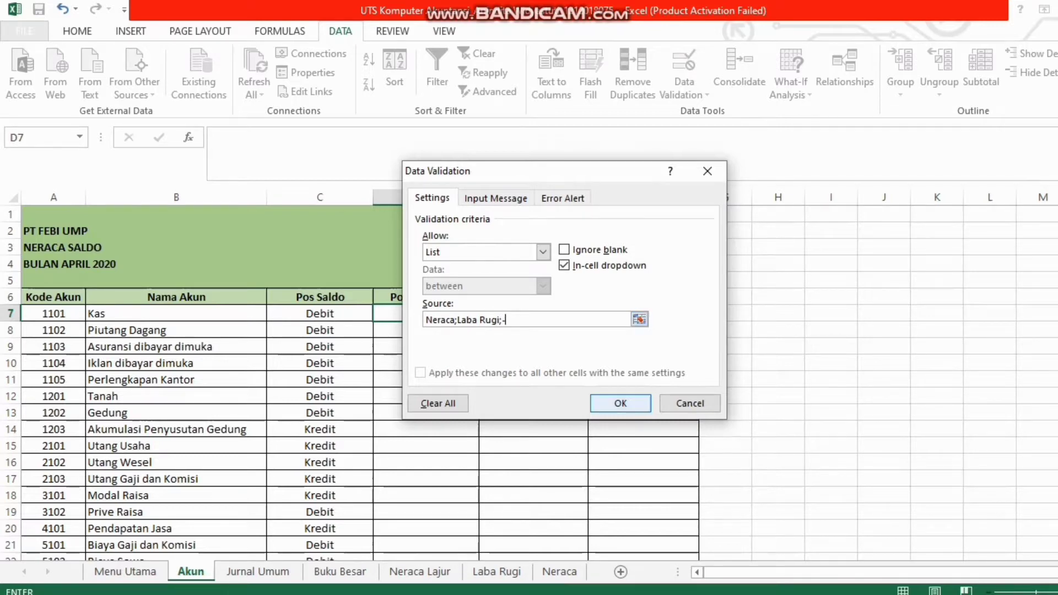
pyautogui.click(620, 402)
# Choose Neraca as the Pos Pelaporan for Kas and fill it down the column to Biaya Asuransi
pyautogui.click(425, 313)
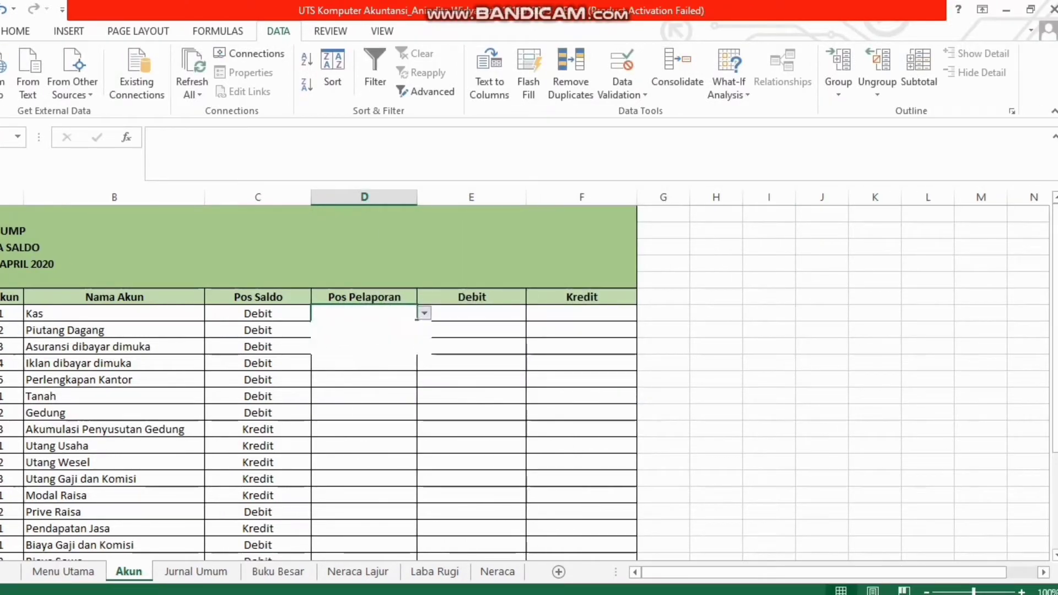
pyautogui.click(363, 327)
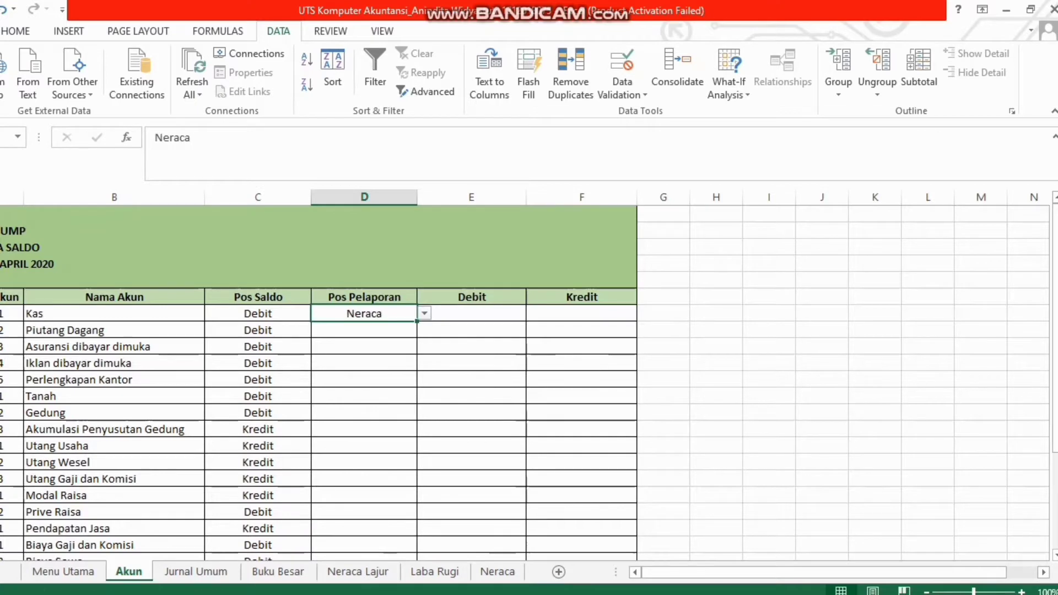
pyautogui.moveTo(417, 320); pyautogui.dragTo(419, 490)
pyautogui.scroll(3, 419, 485)
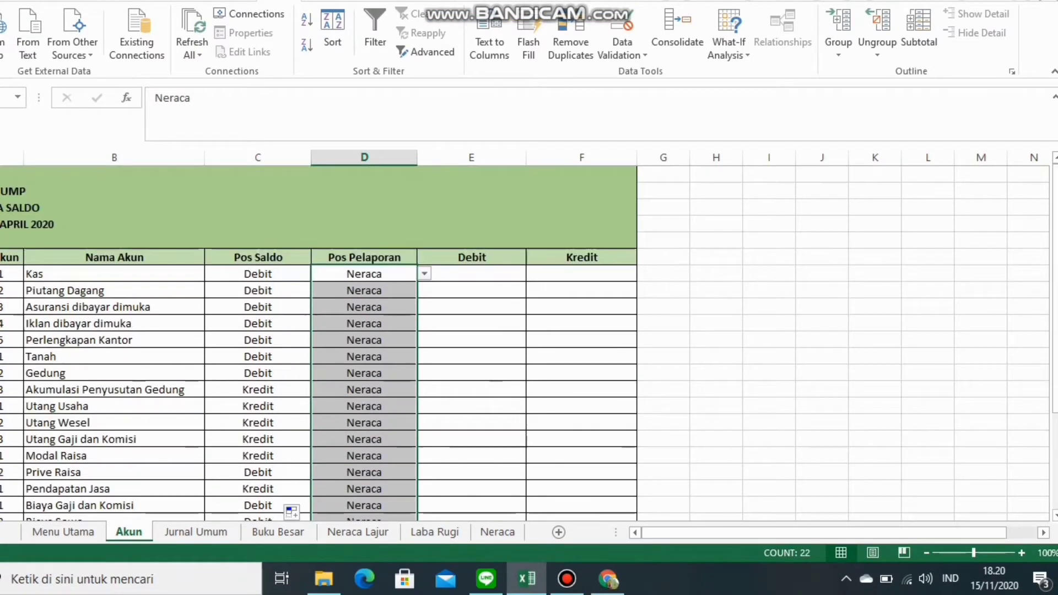
pyautogui.click(364, 291)
pyautogui.click(364, 274)
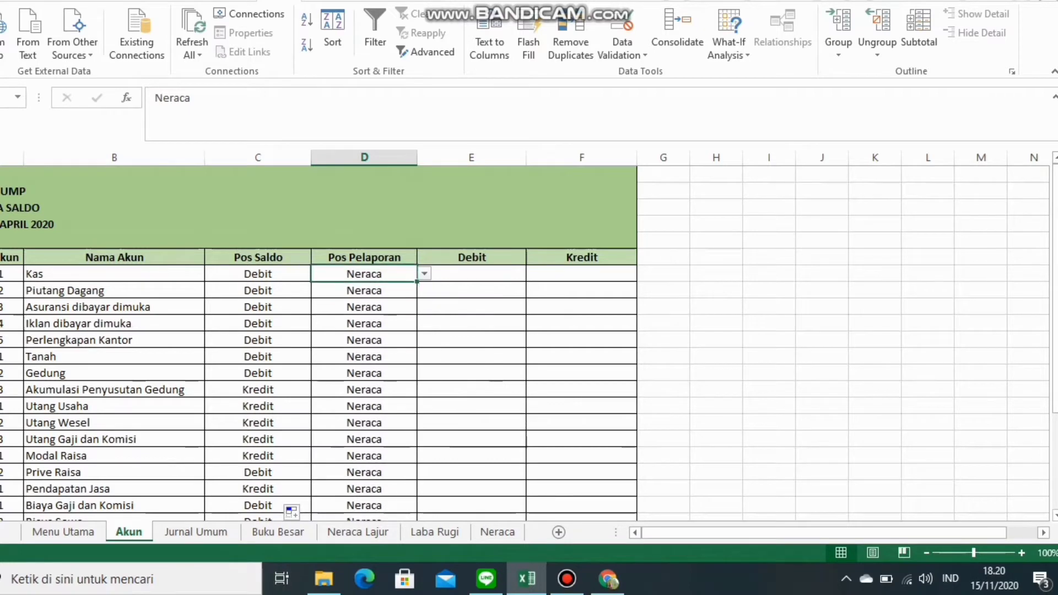
pyautogui.scroll(-1, 523, 358)
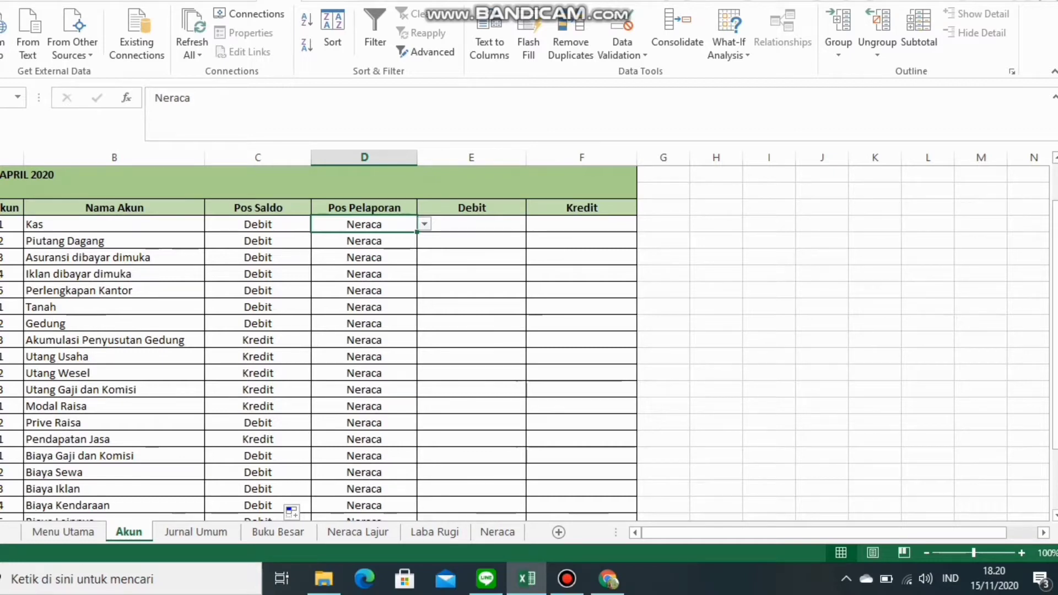
pyautogui.scroll(-2, 523, 342)
pyautogui.scroll(2, 524, 341)
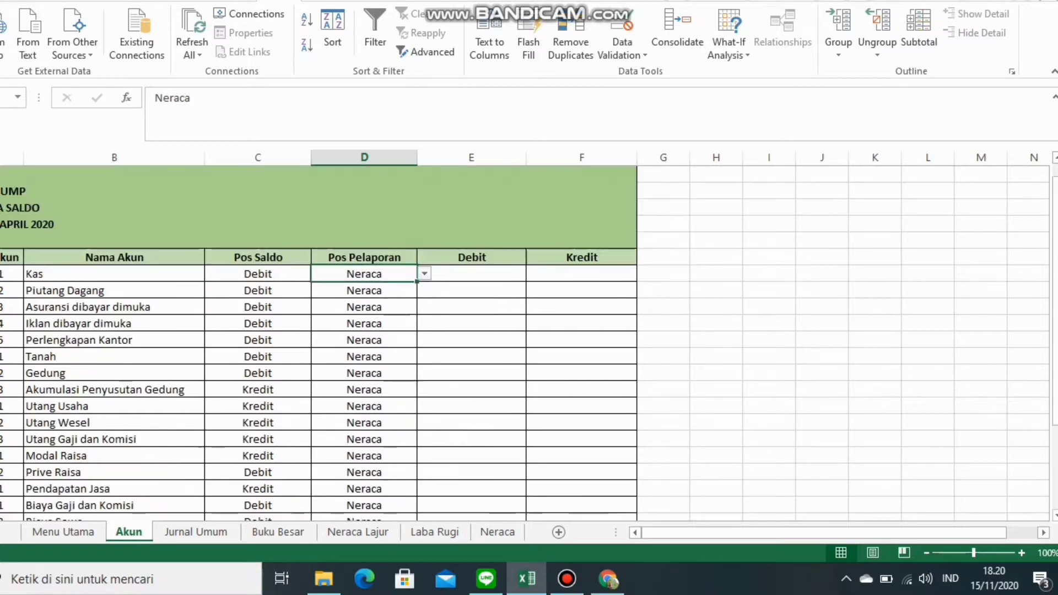
pyautogui.scroll(-2, 524, 341)
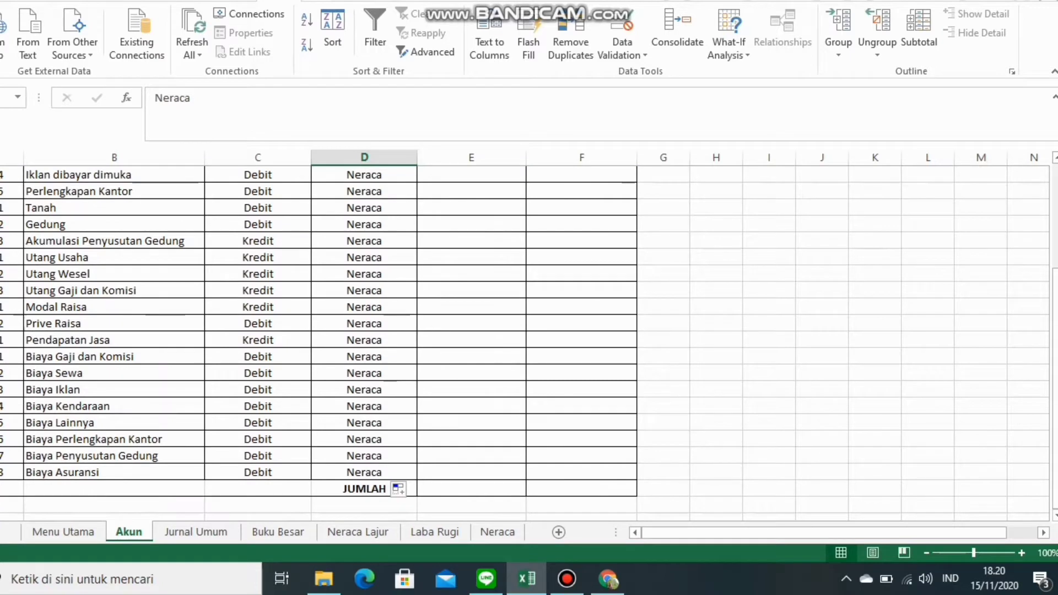
# Set the Pos Pelaporan of Pendapatan Jasa to Laba Rugi and fill it down to Biaya Asuransi
pyautogui.click(114, 323)
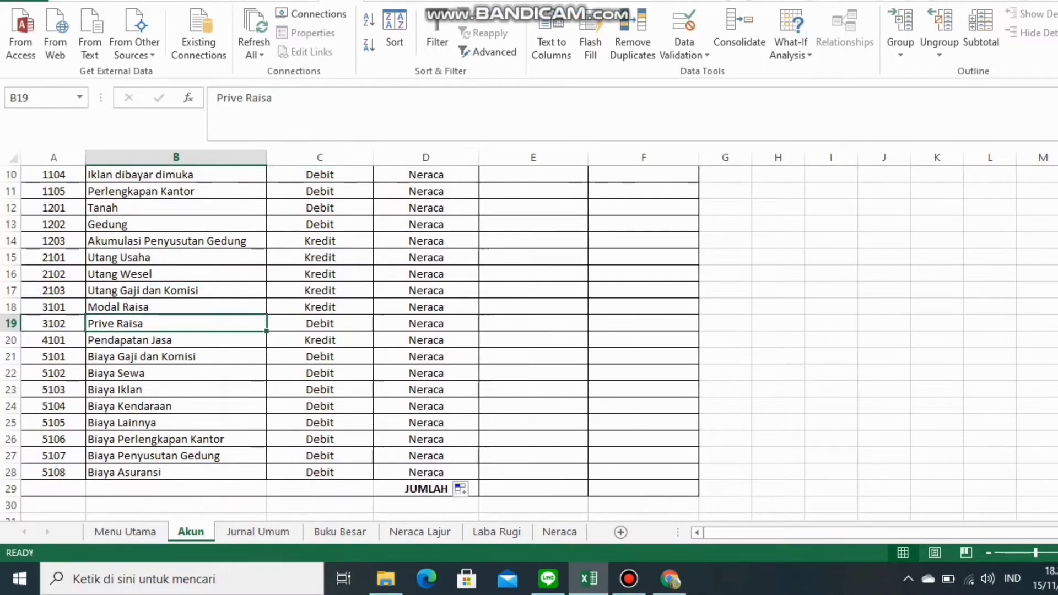
pyautogui.click(426, 323)
pyautogui.click(130, 340)
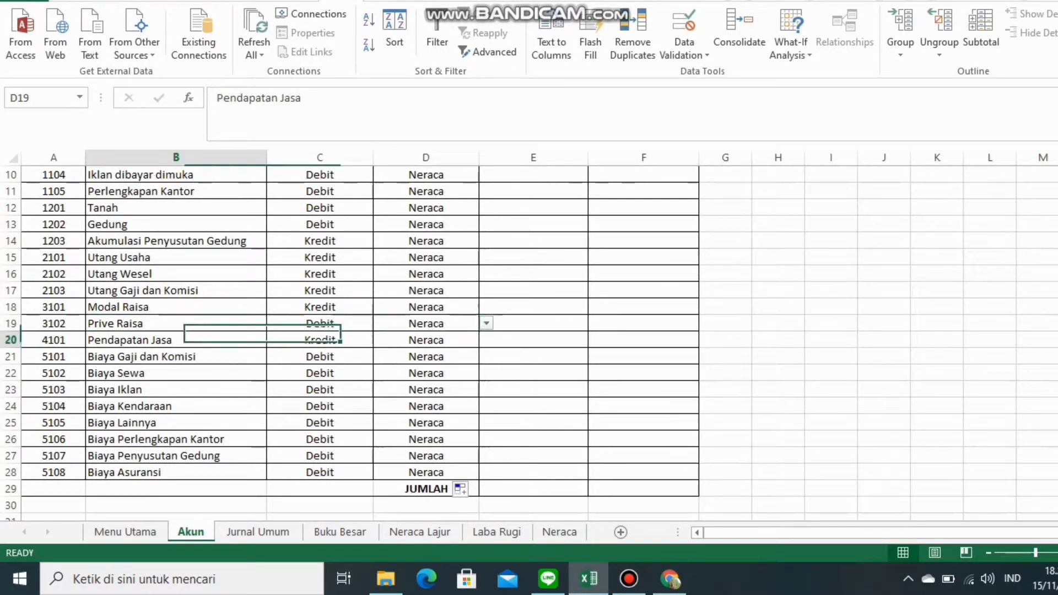
pyautogui.click(125, 472)
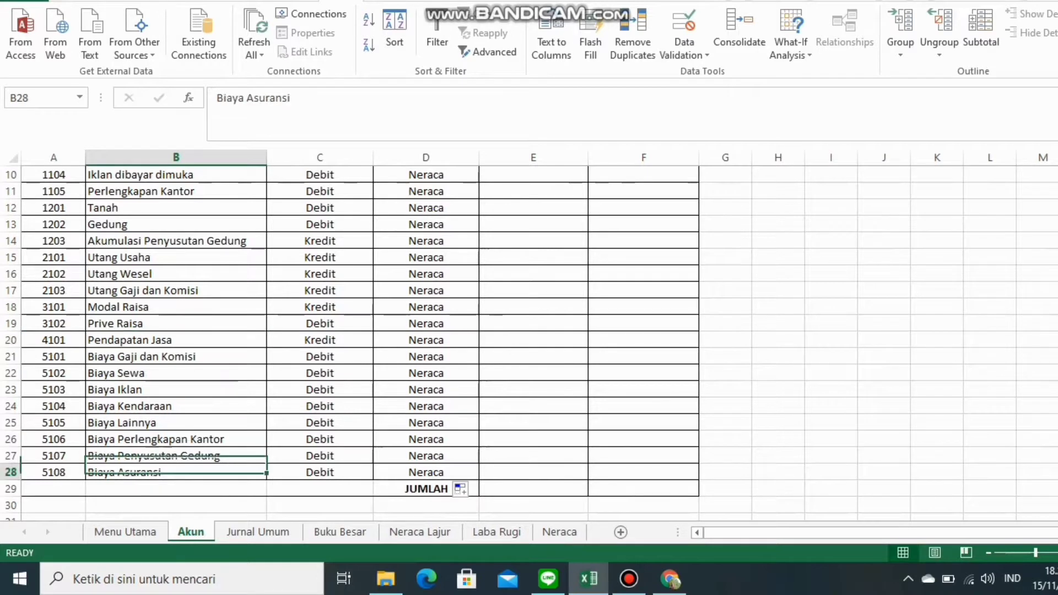
pyautogui.click(426, 339)
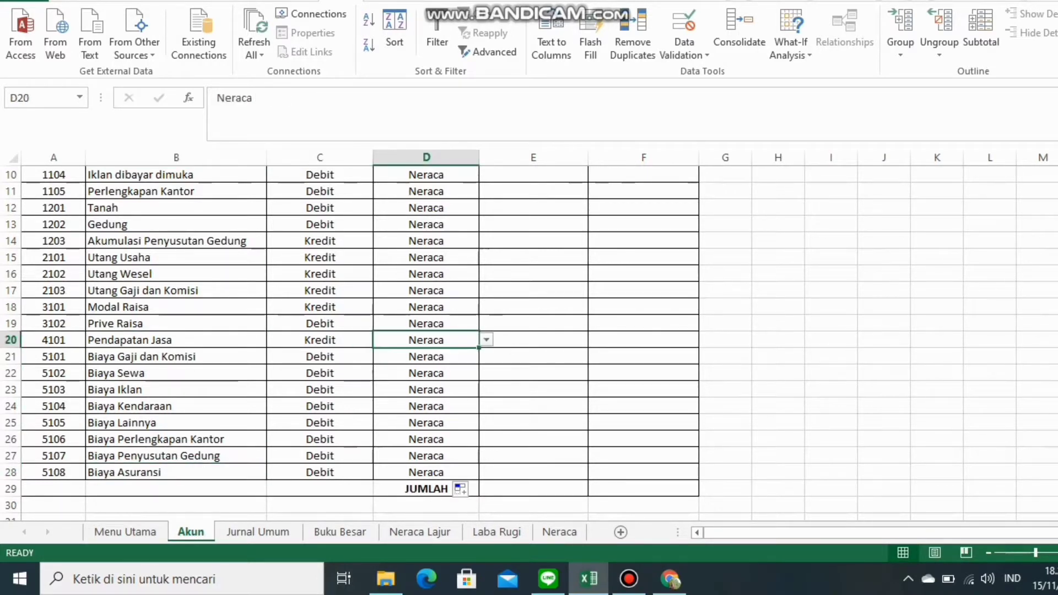
pyautogui.hotkey('alt', 'Down')
pyautogui.press('Down')
pyautogui.press('Return')
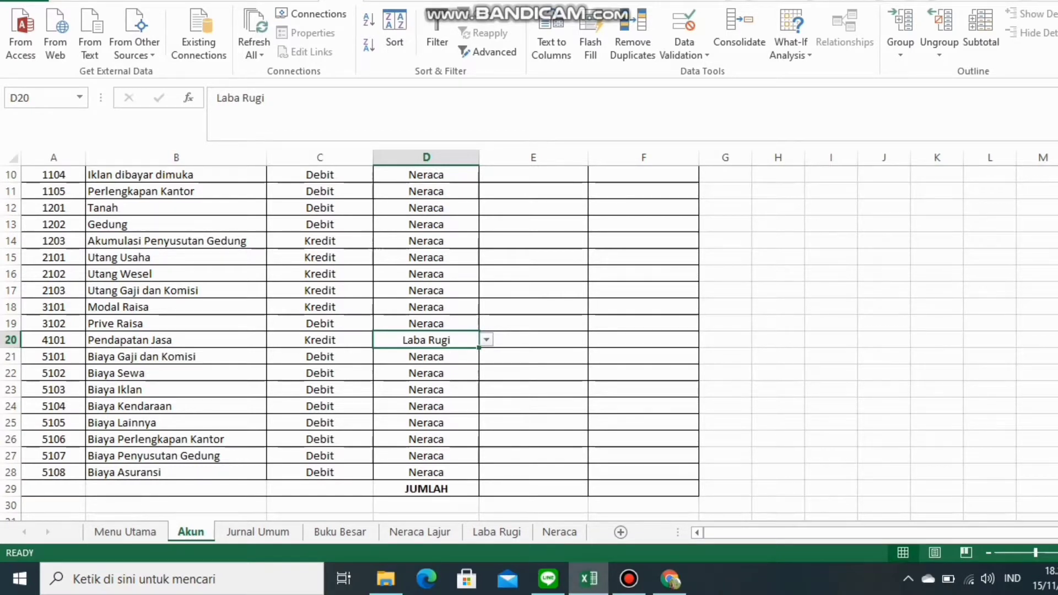
pyautogui.moveTo(479, 348); pyautogui.dragTo(480, 473)
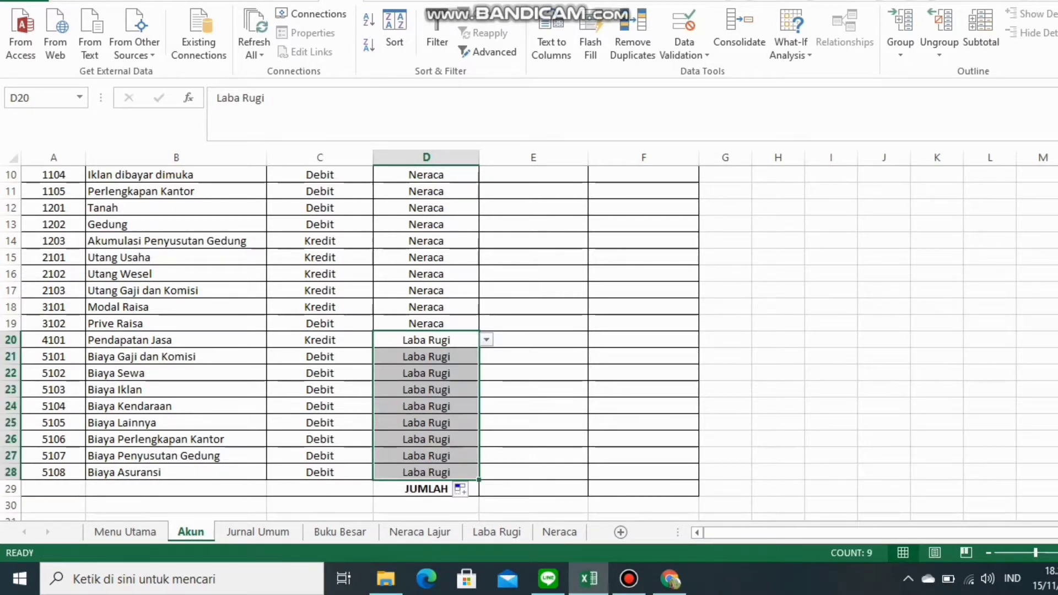
# Enter Debit balances of 18000000 for Kas and 16000000 for Piutang Dagang
pyautogui.scroll(3, 529, 341)
pyautogui.click(533, 273)
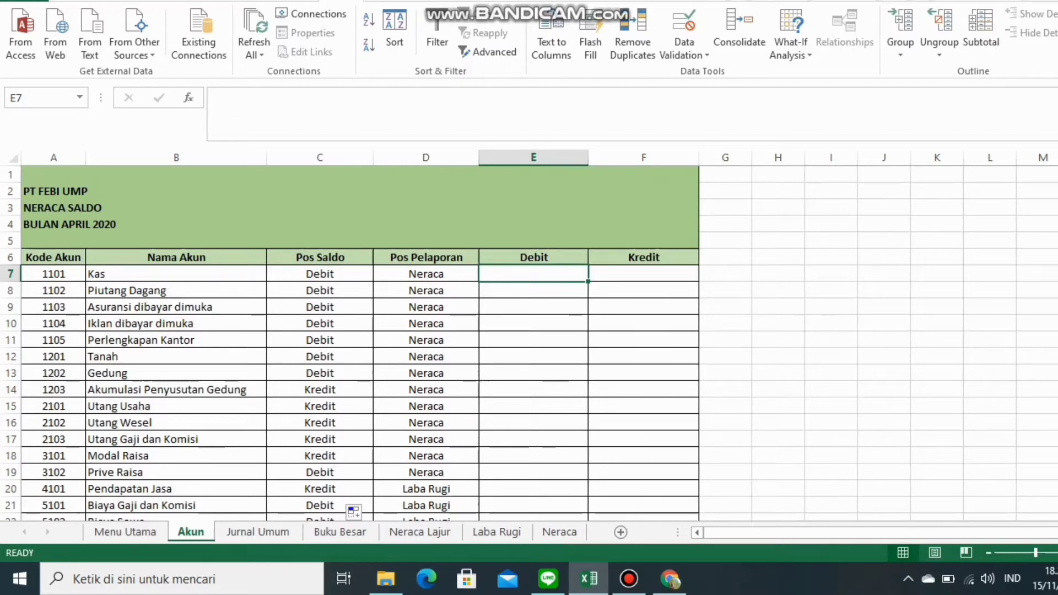
pyautogui.write('18')
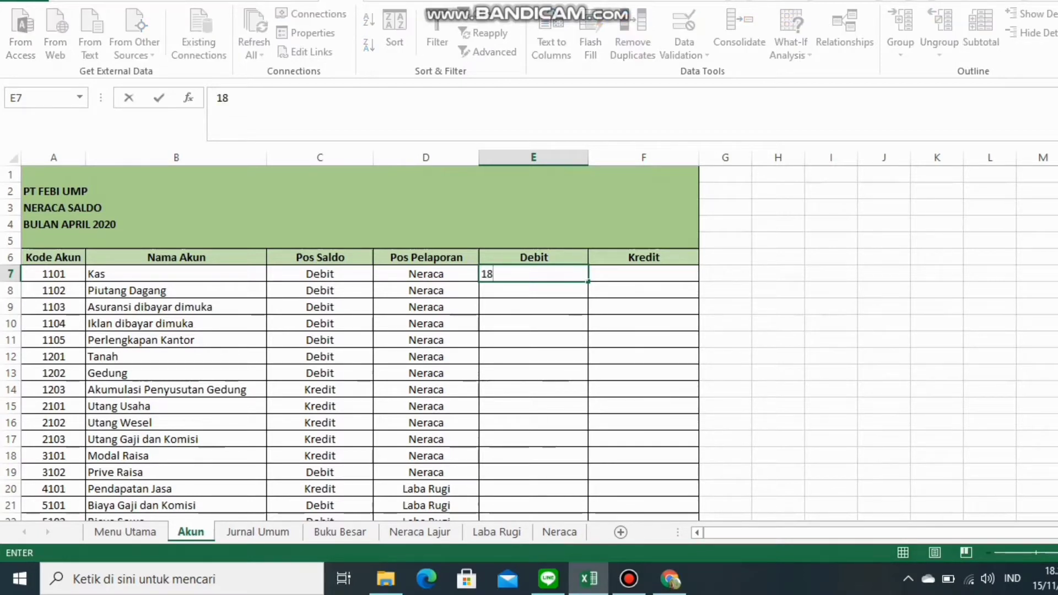
pyautogui.write('.000.000000')
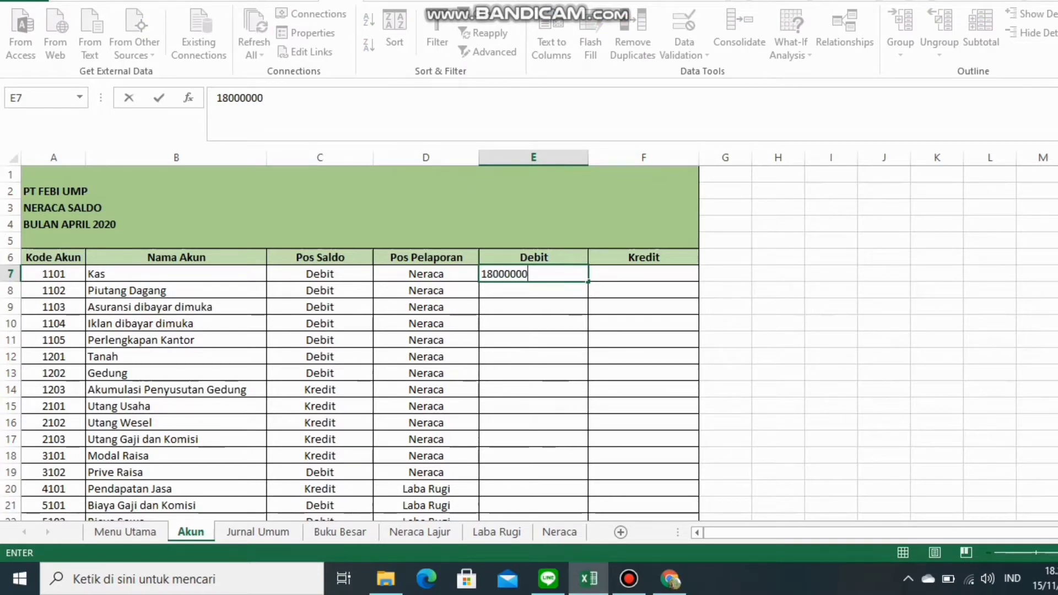
pyautogui.press('Return')
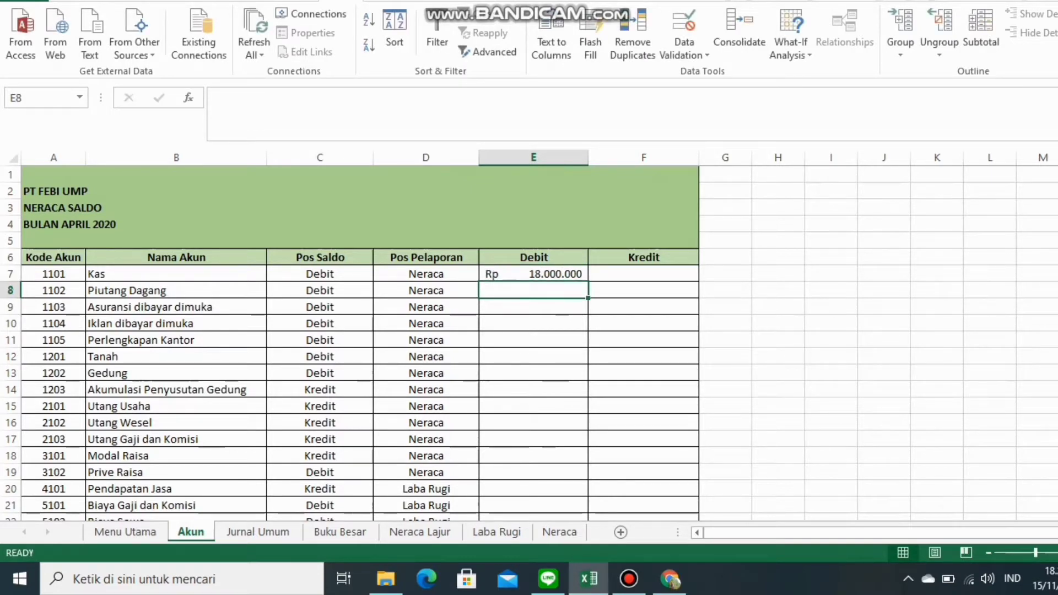
pyautogui.write('16.000.')
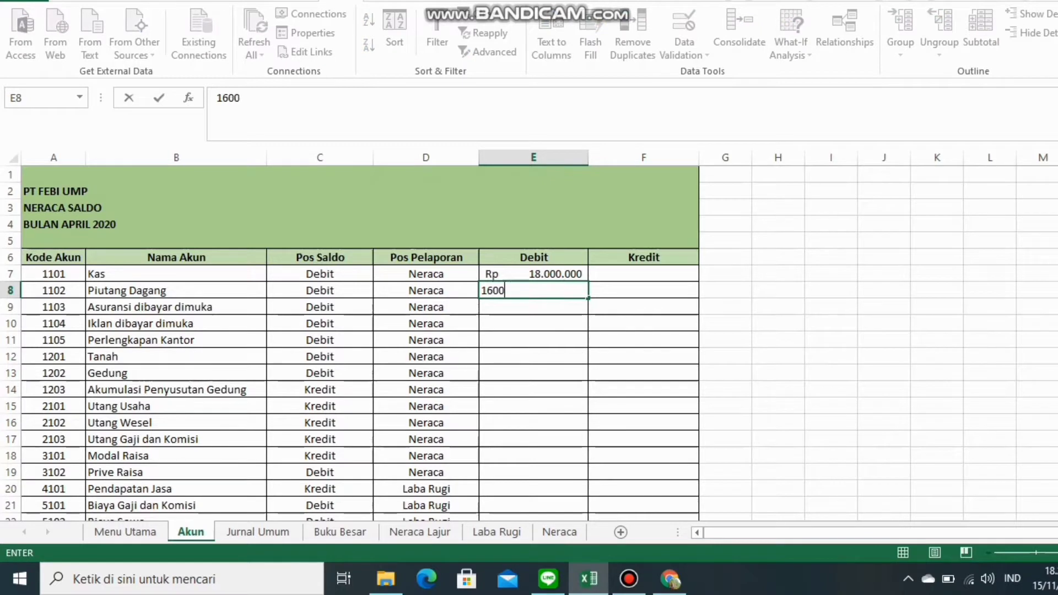
pyautogui.write('0000')
pyautogui.press('Return')
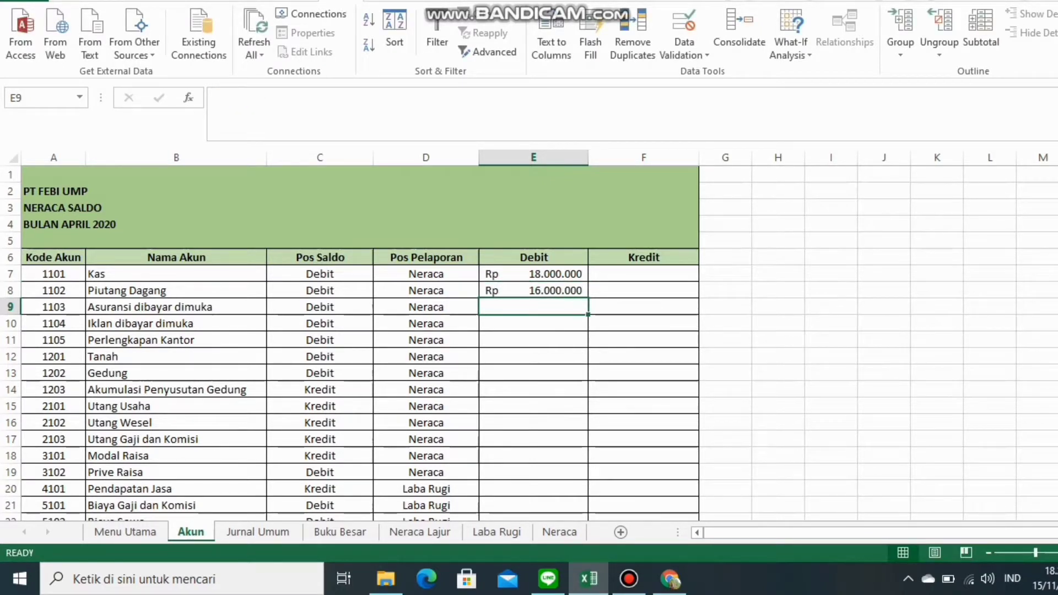
# Enter a Debit balance of 750000 for Asuransi dibayar dimuka
pyautogui.write('75000')
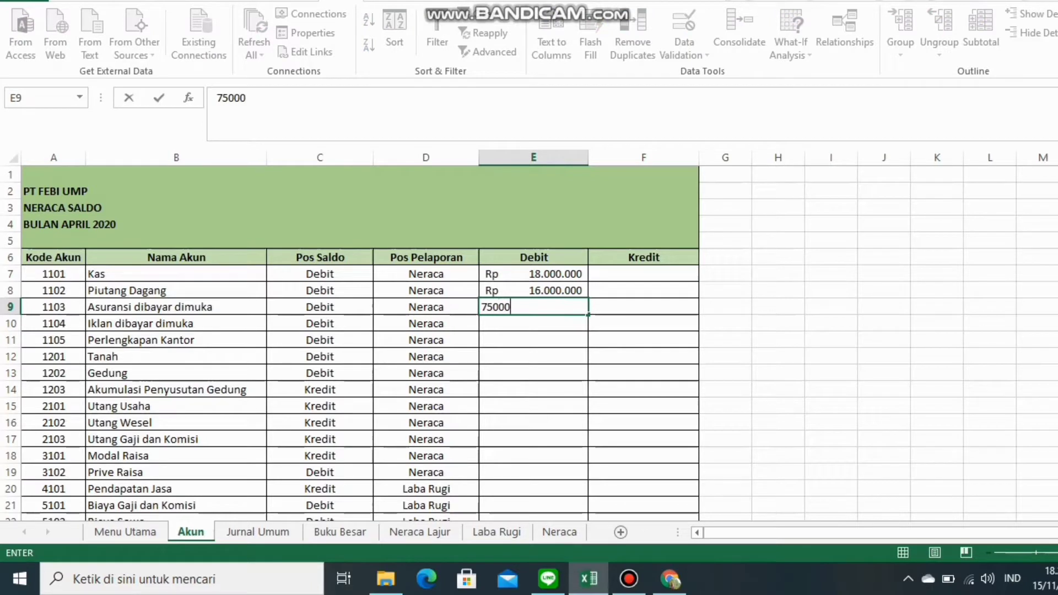
pyautogui.press('Return')
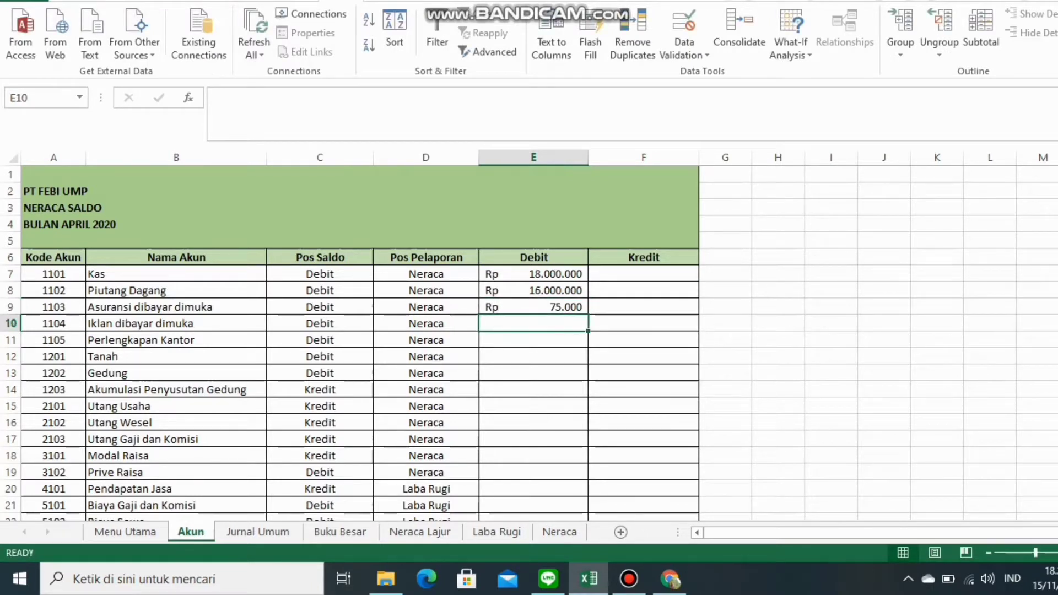
pyautogui.press('Up')
pyautogui.write('750.0')
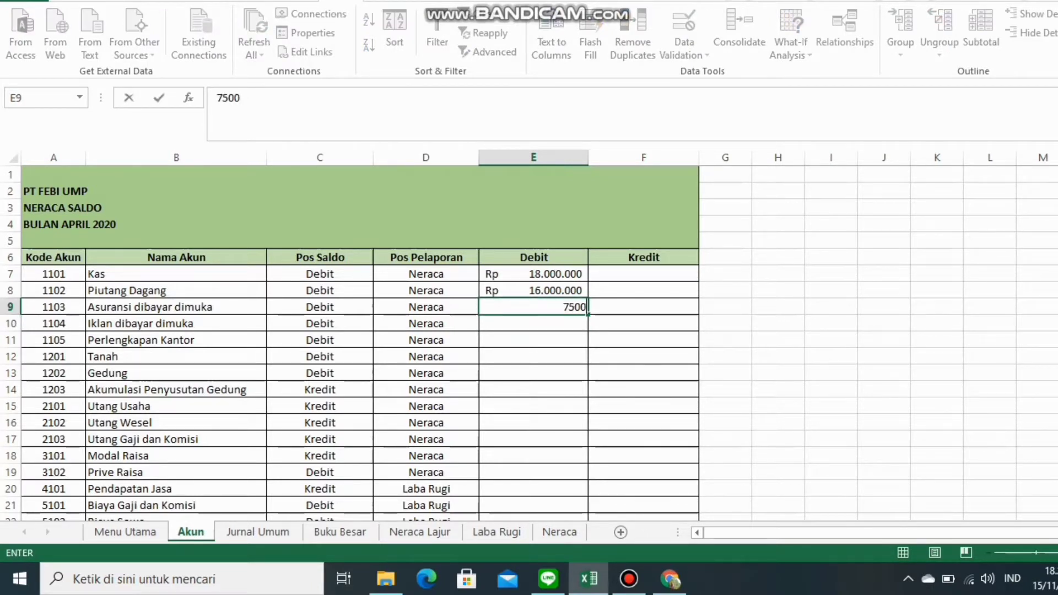
pyautogui.write('00')
pyautogui.press('Return')
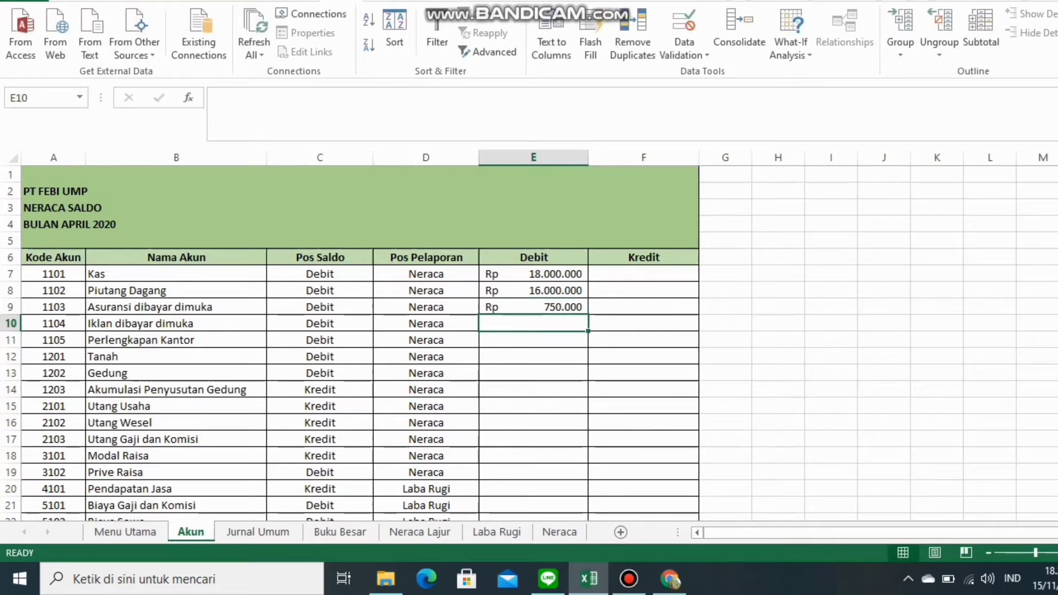
# Enter Debit balances of 350000 for Perlengkapan Kantor and 10000000 for Gedung, leaving Iklan dibayar dimuka and Tanah empty
pyautogui.press('Down')
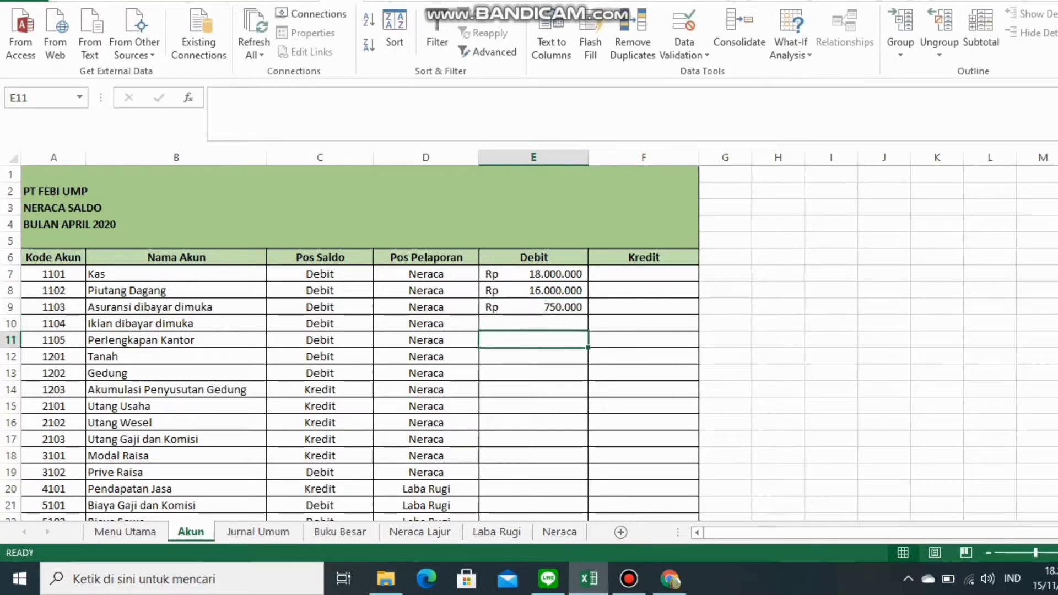
pyautogui.write('35000')
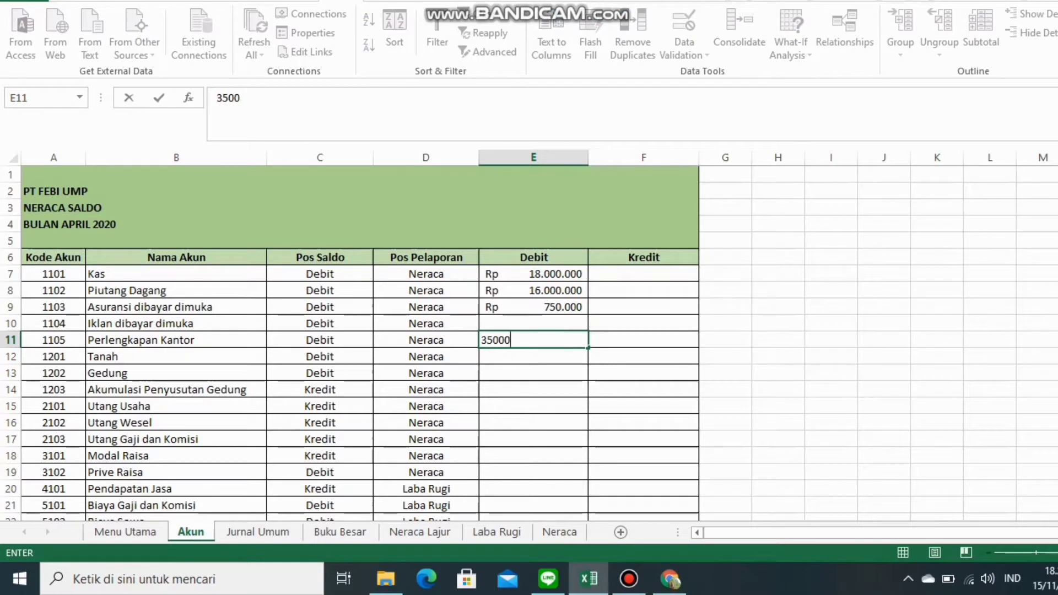
pyautogui.write('0')
pyautogui.press('Return')
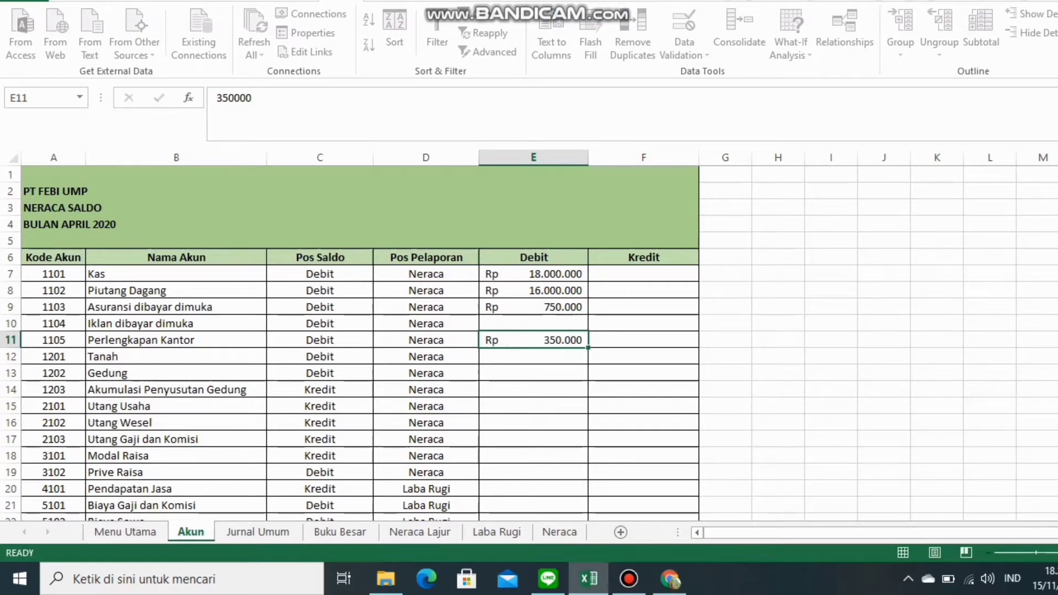
pyautogui.press('Down')
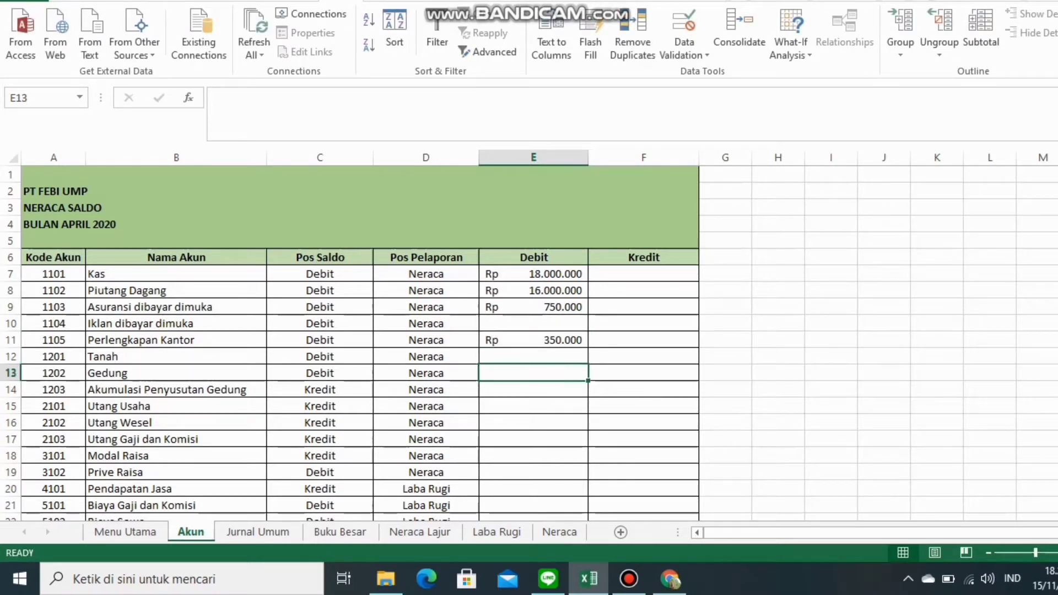
pyautogui.write('10000')
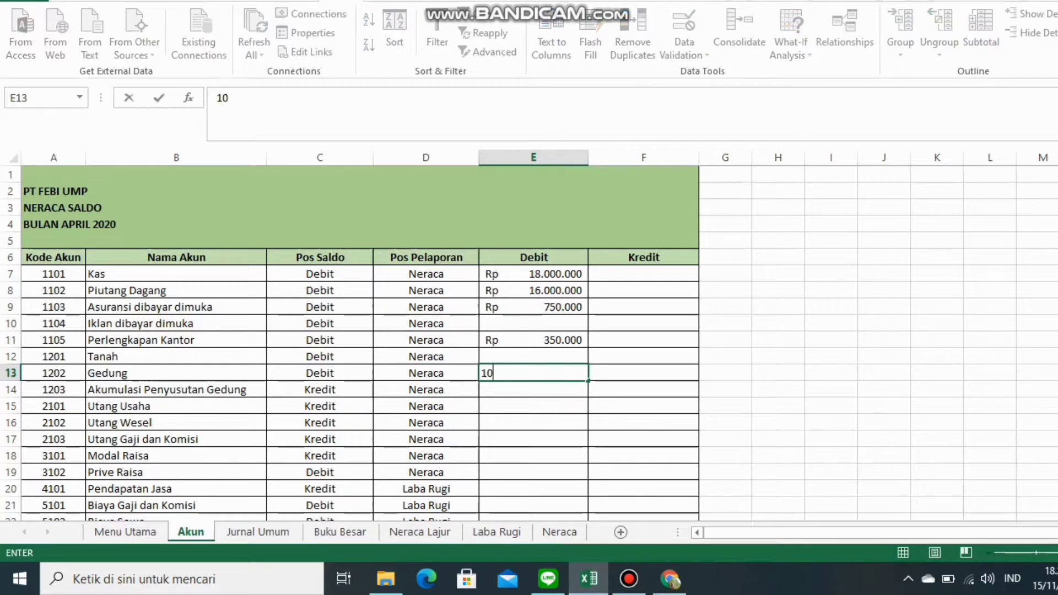
pyautogui.write('00')
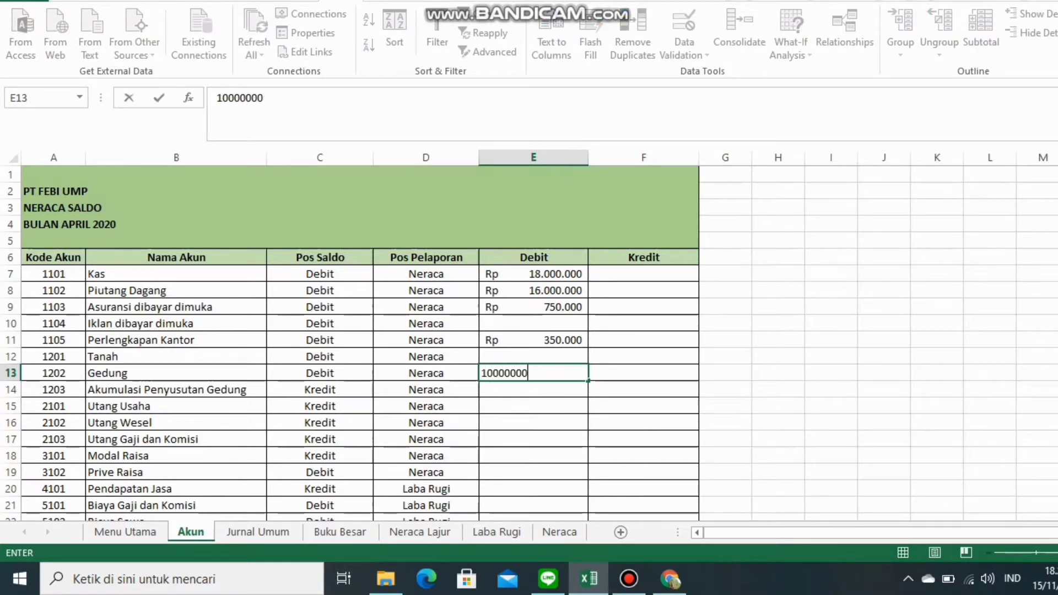
pyautogui.press('Tab')
# Enter Kredit balances of 1500000 each for Akumulasi Penyusutan Gedung and Utang Usaha
pyautogui.press('Down')
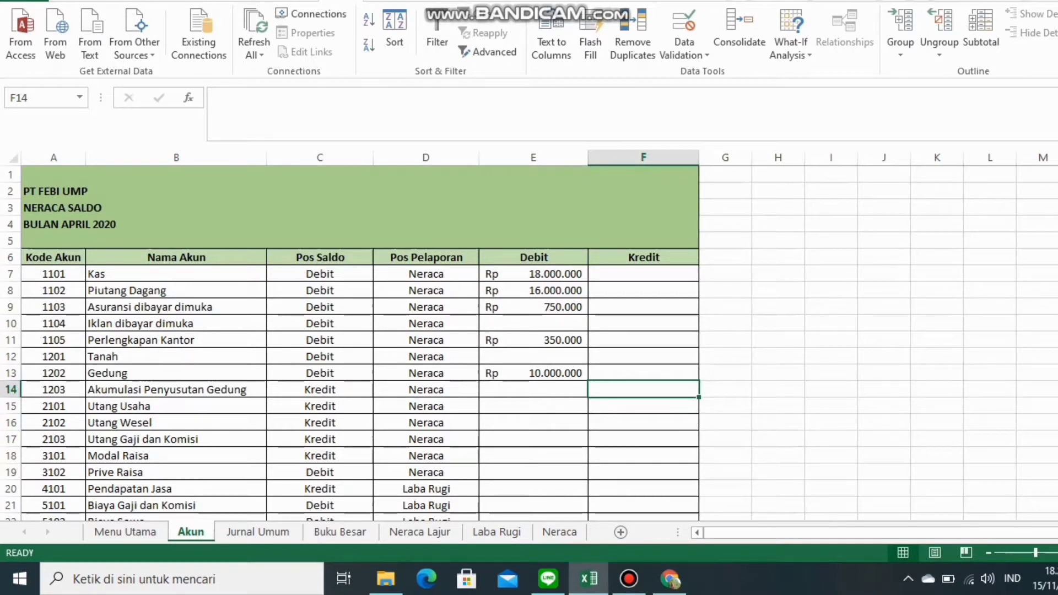
pyautogui.write('1.500.00')
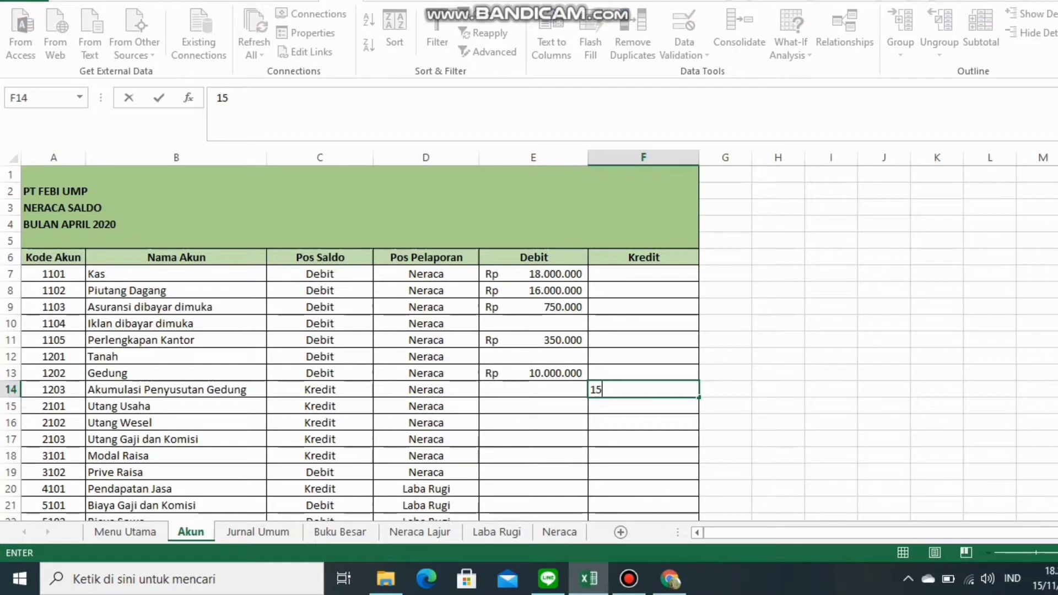
pyautogui.write('0')
pyautogui.press('Return')
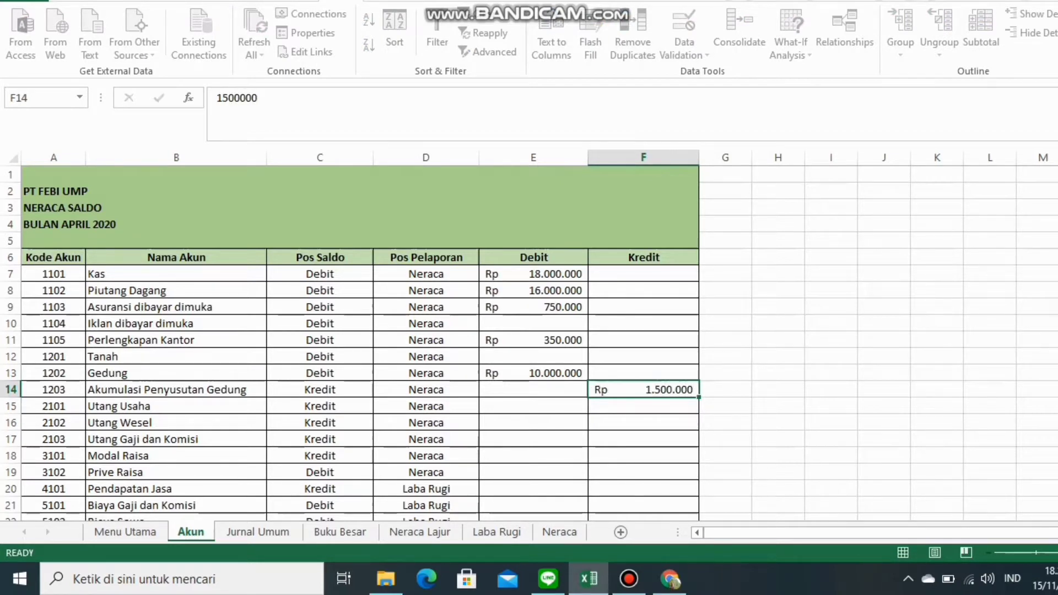
pyautogui.write('1.500.00')
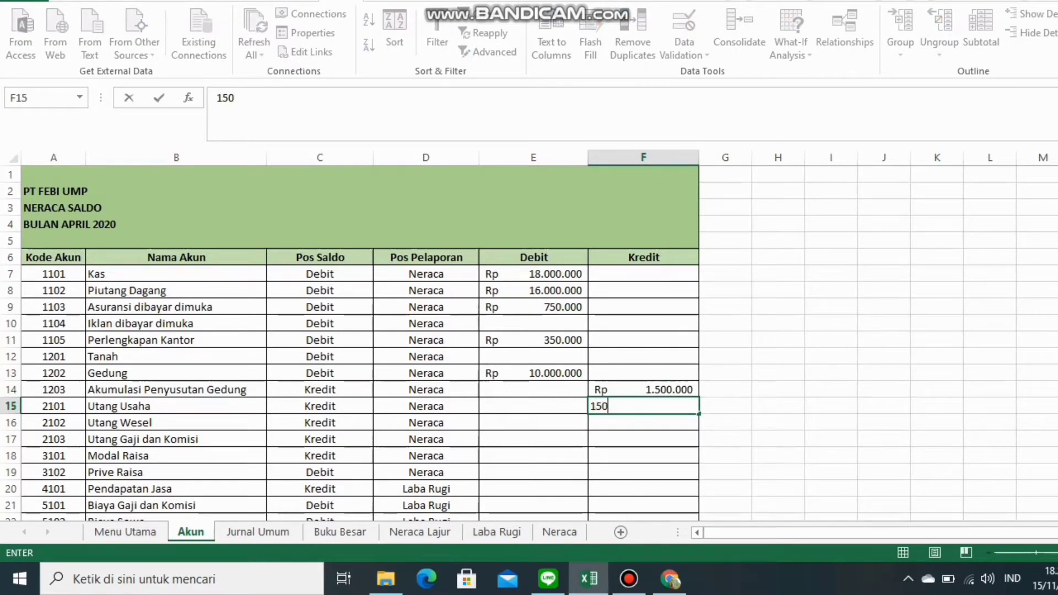
pyautogui.write('0000')
pyautogui.press('Return')
# Enter a Kredit balance of 35000000 for the Modal account in row 18
pyautogui.press('Return')
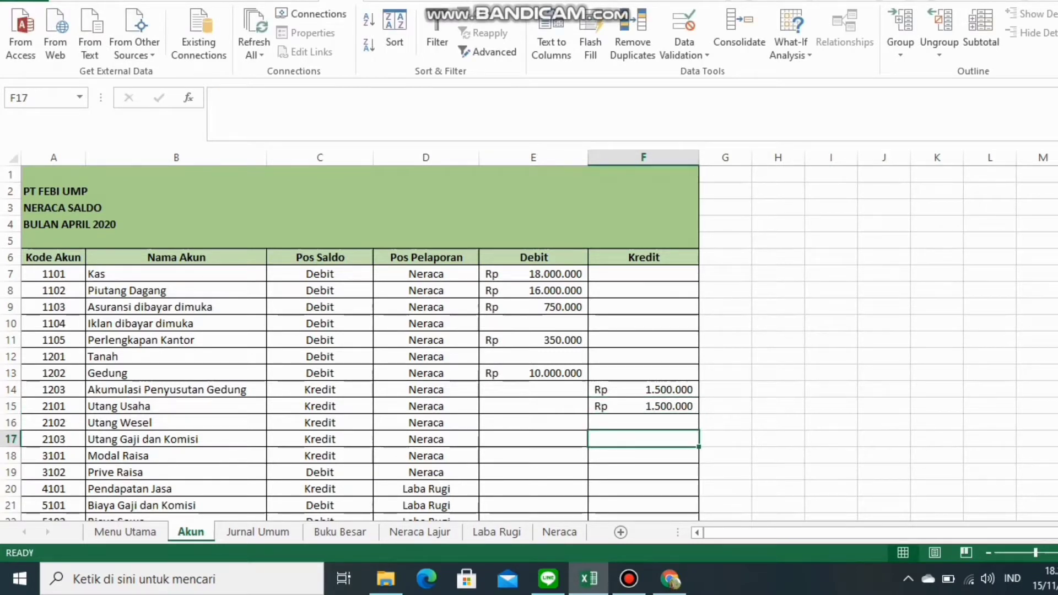
pyautogui.press('Return')
pyautogui.write('35')
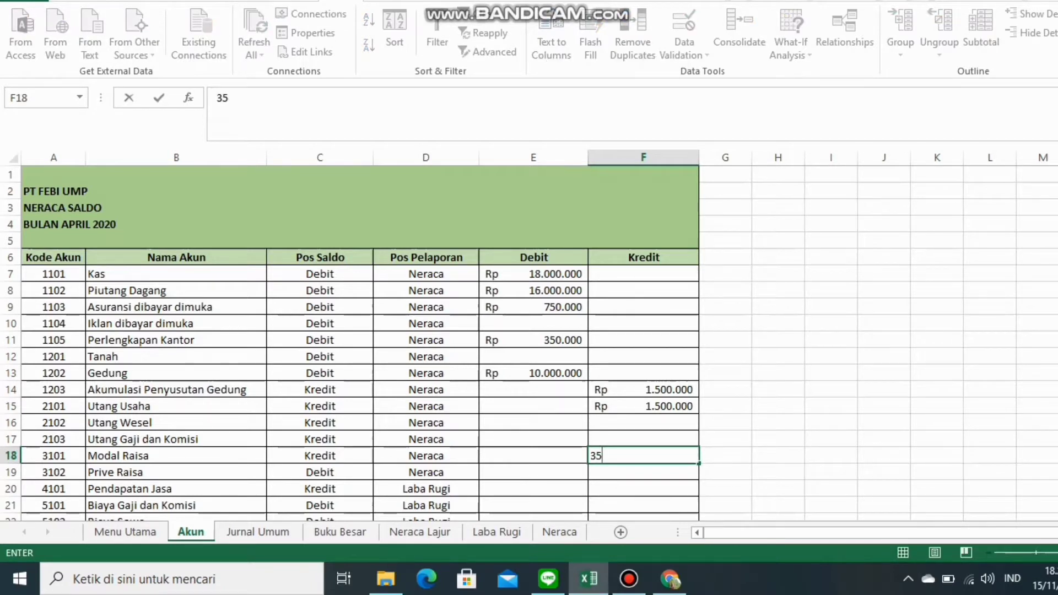
pyautogui.write('000000')
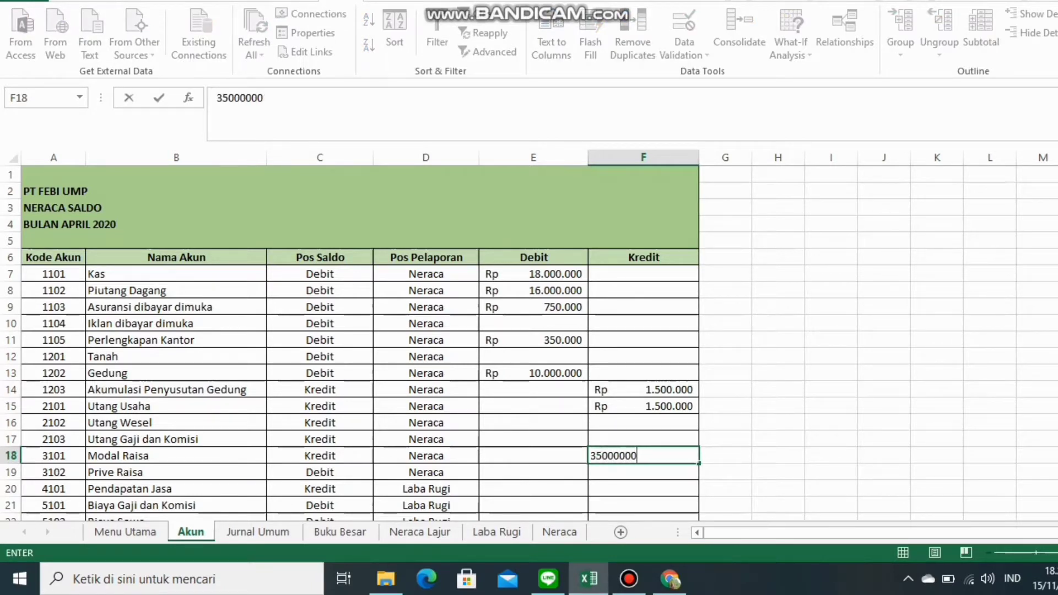
pyautogui.hotkey('ctrl', 'Return')
# Enter a Debit balance of 2500000 for the Prive account in row 19
pyautogui.press('Left')
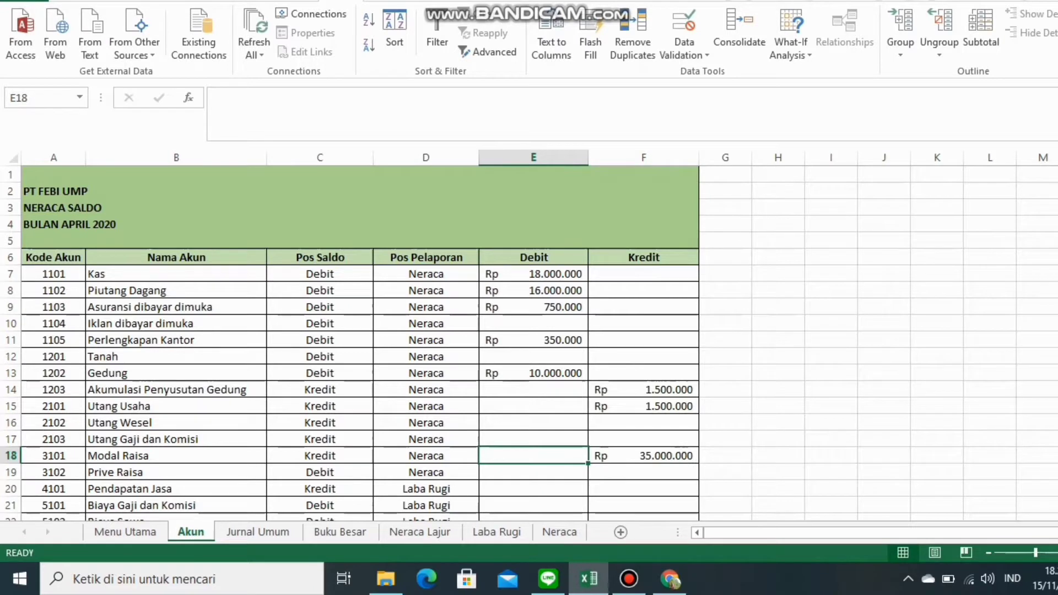
pyautogui.press('Down')
pyautogui.write('25')
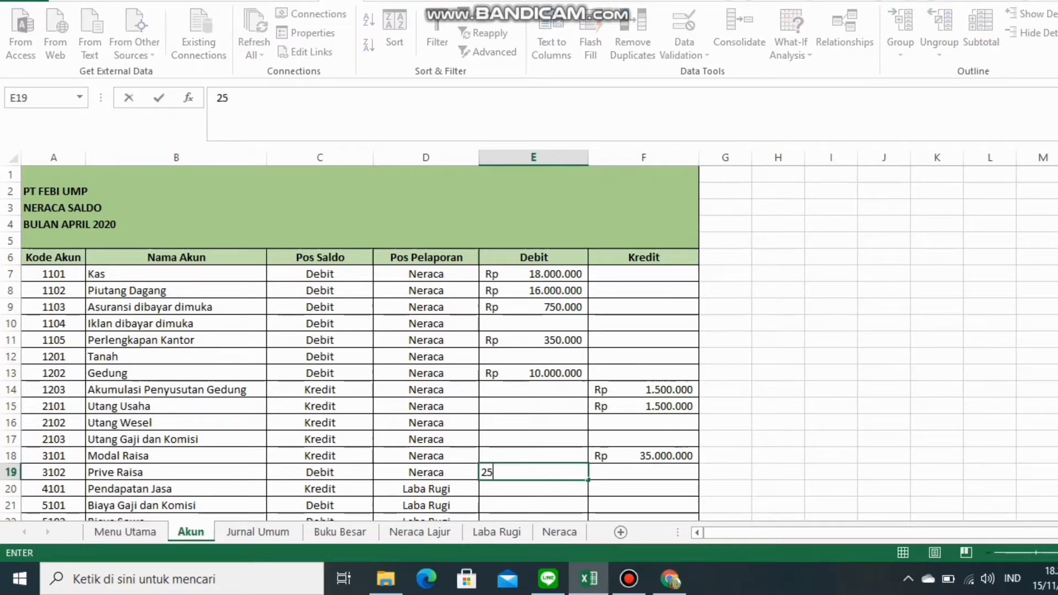
pyautogui.write('00000')
pyautogui.press('Right')
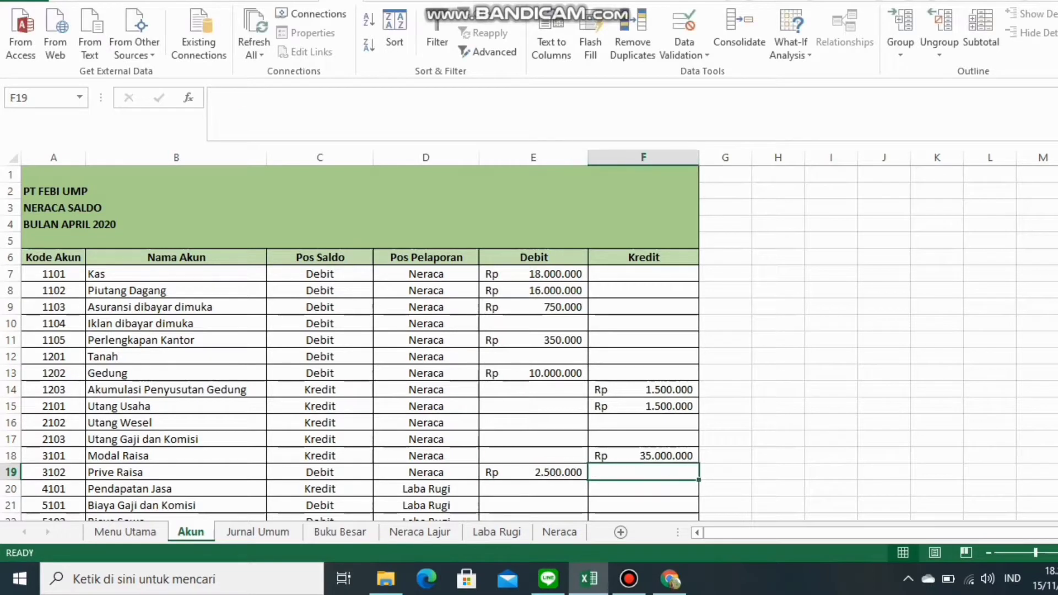
# Enter a Kredit balance of 57000000 for Pendapatan Jasa
pyautogui.press('Down')
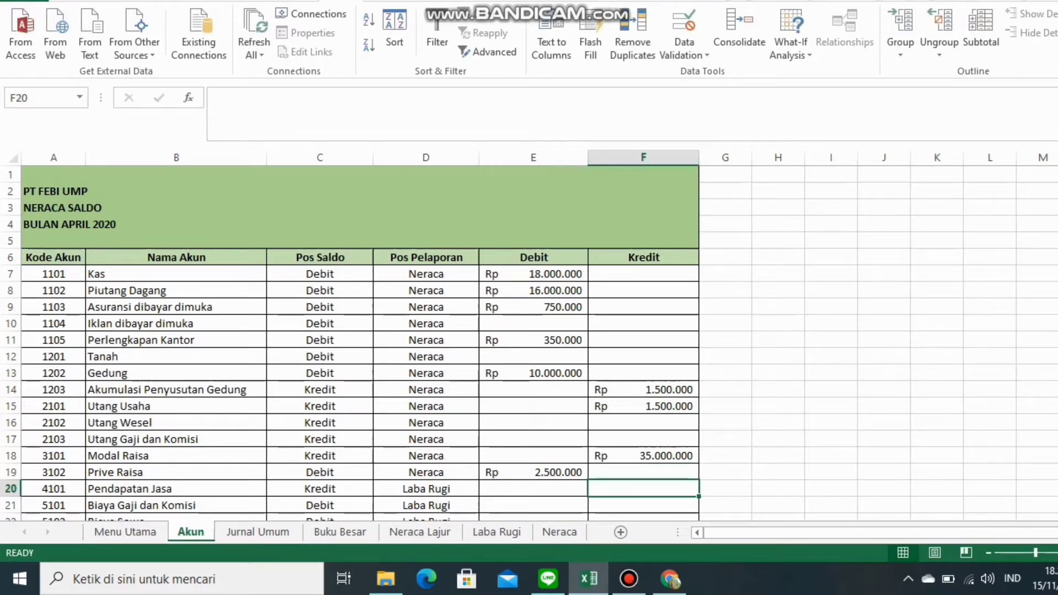
pyautogui.write('57.000.0')
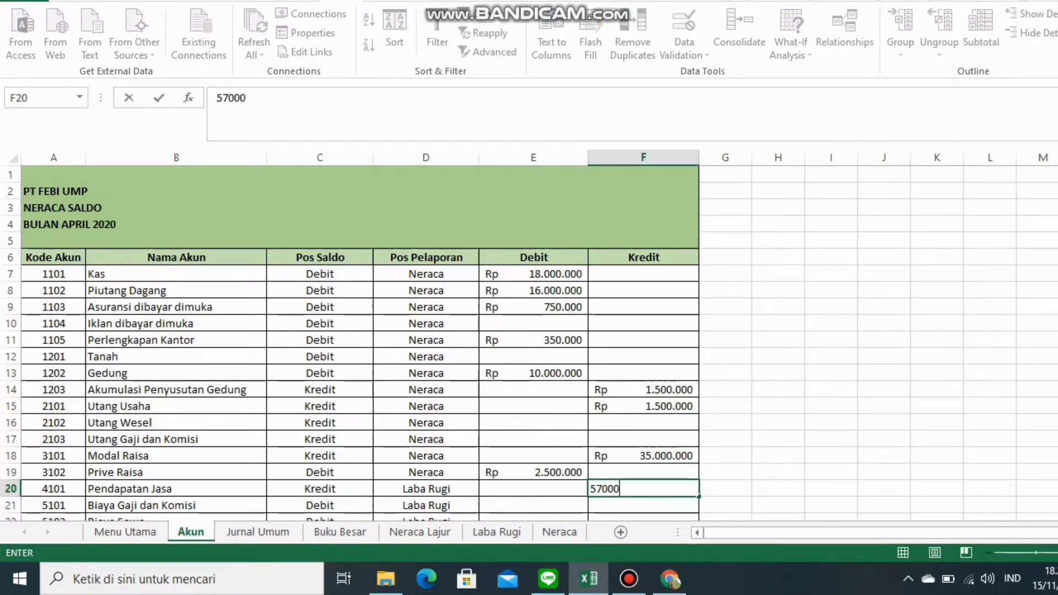
pyautogui.write('000')
pyautogui.press('Return')
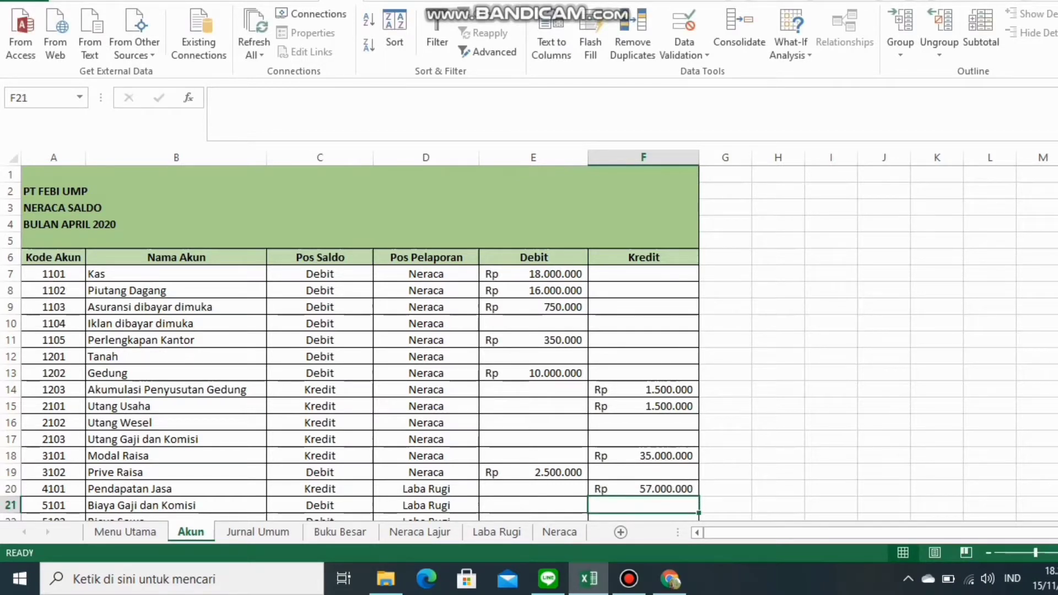
# Enter a Debit balance of 35000000 for the Biaya Gaji dan Komisi account
pyautogui.press('Up')
pyautogui.press('Left')
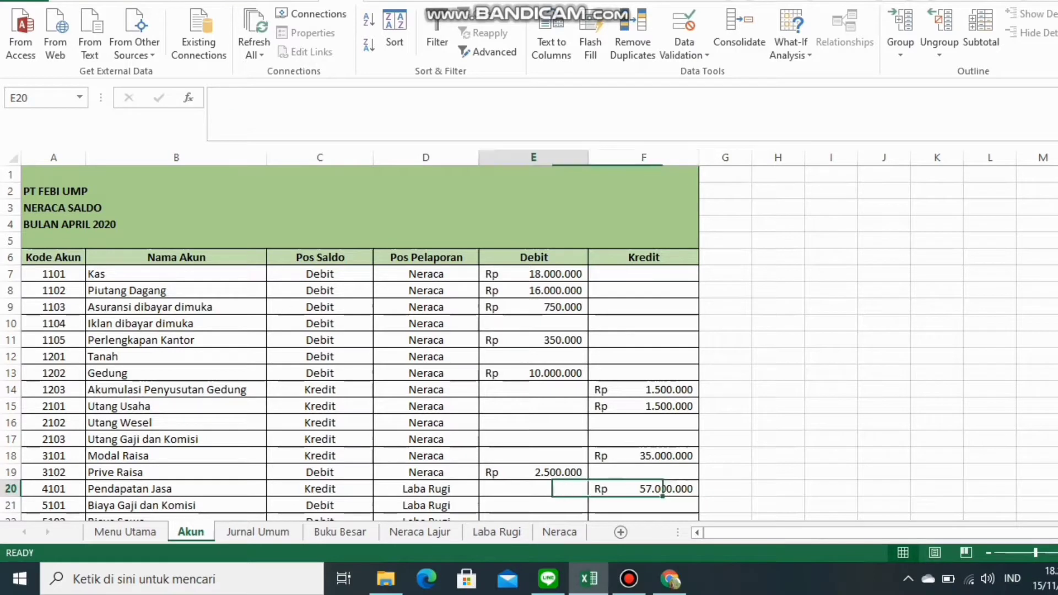
pyautogui.press('Down')
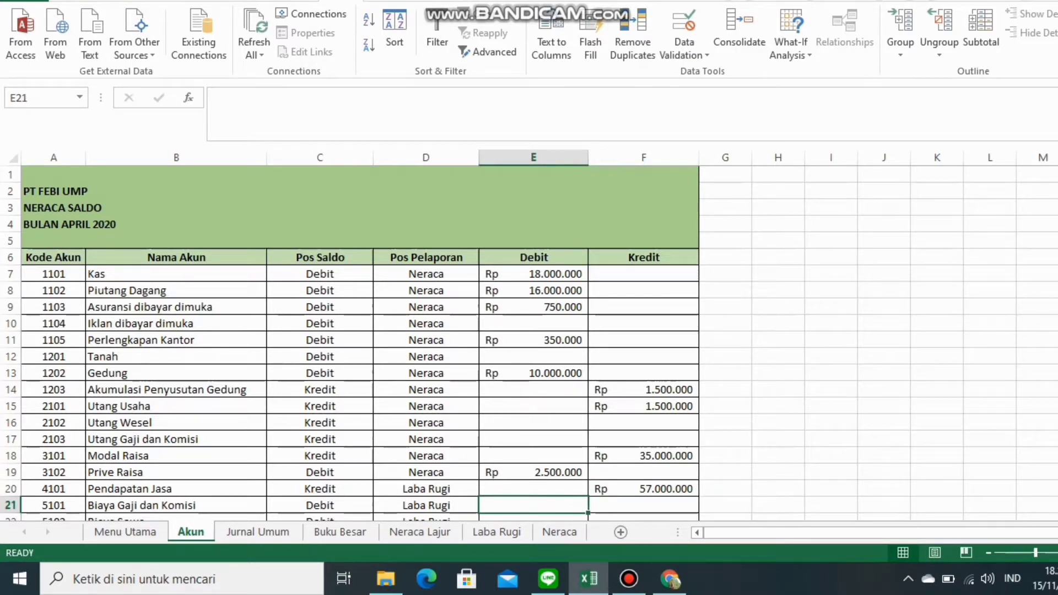
pyautogui.write('35.000.')
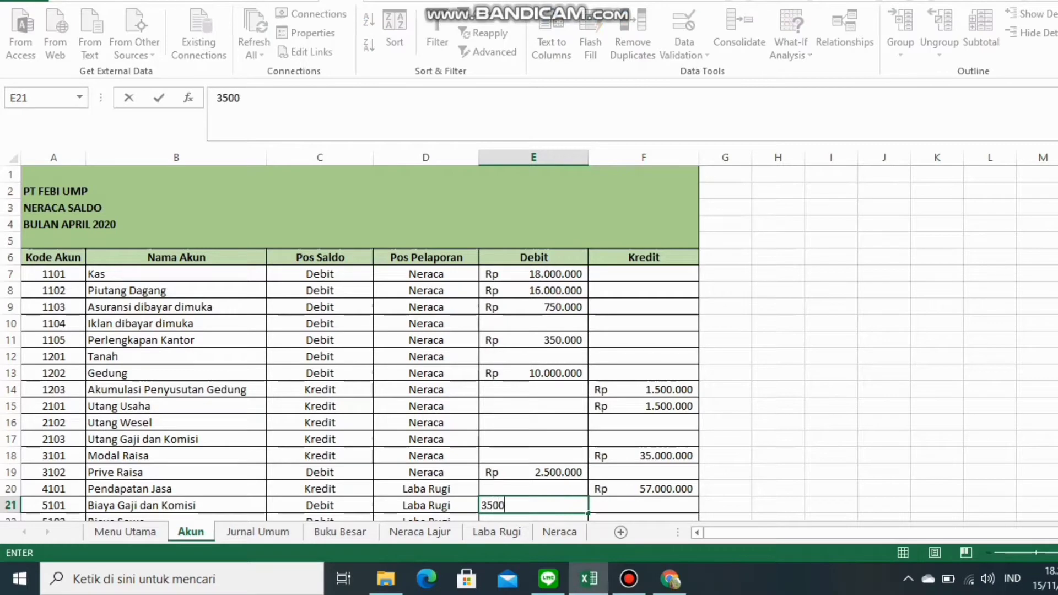
pyautogui.write('0000')
pyautogui.press('Return')
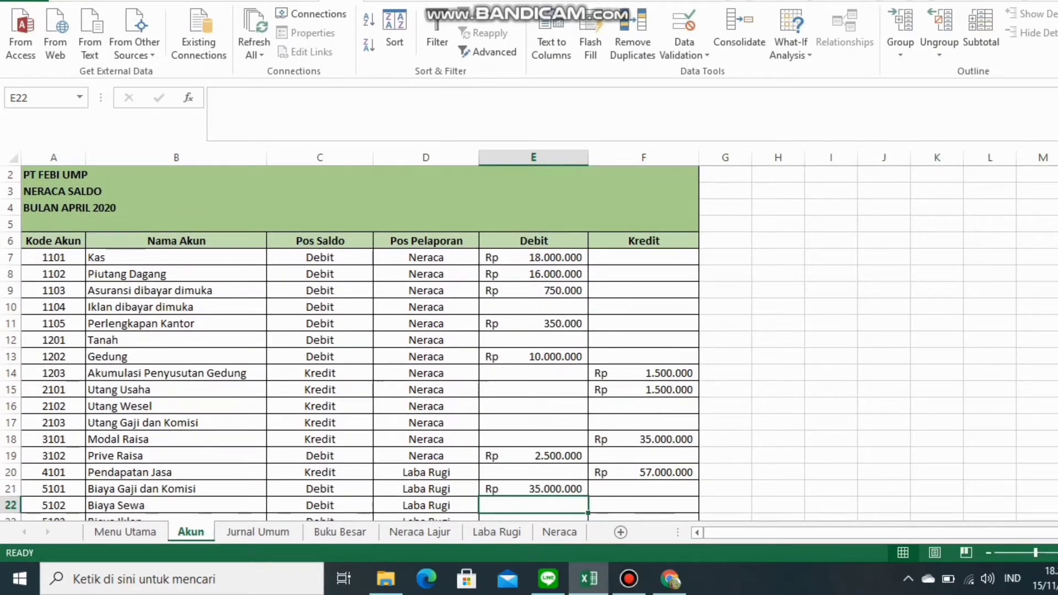
# Enter Debit balances of 4000000 for Biaya Sewa and 3400000 for Biaya Iklan
pyautogui.write('4000000')
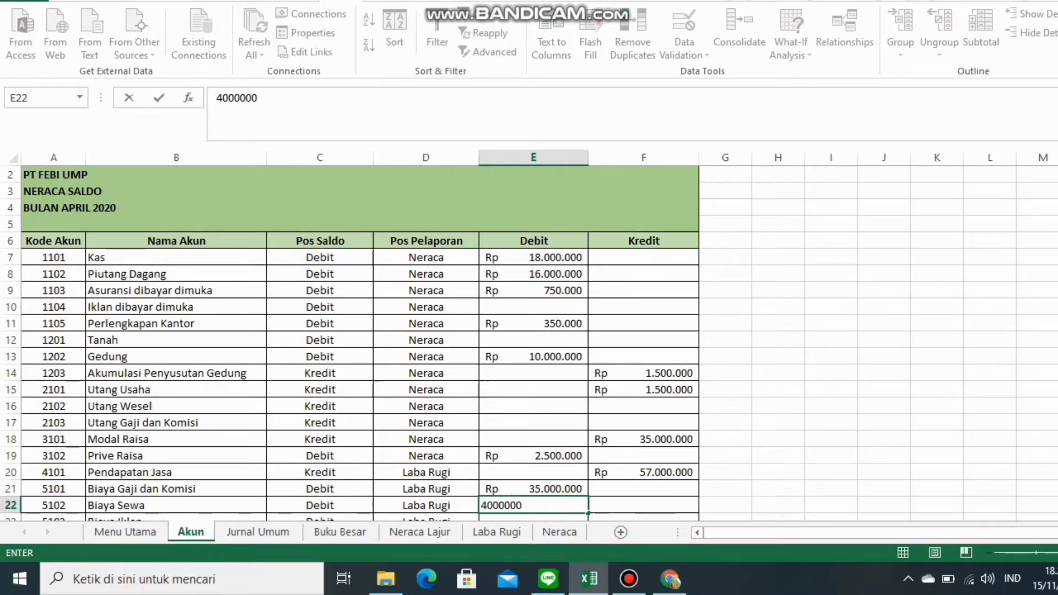
pyautogui.press('Return')
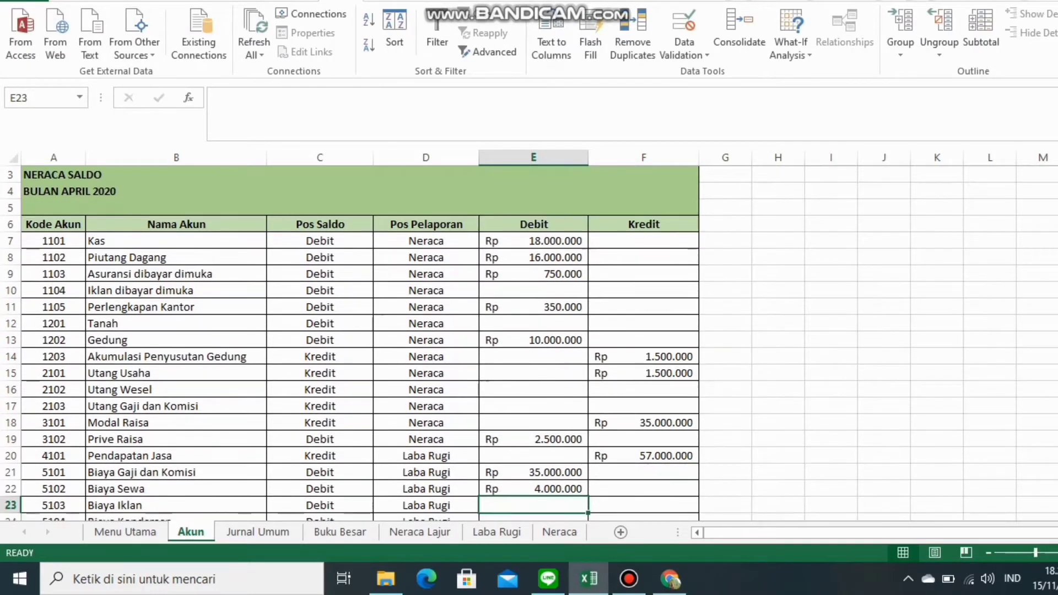
pyautogui.write('3.400.0')
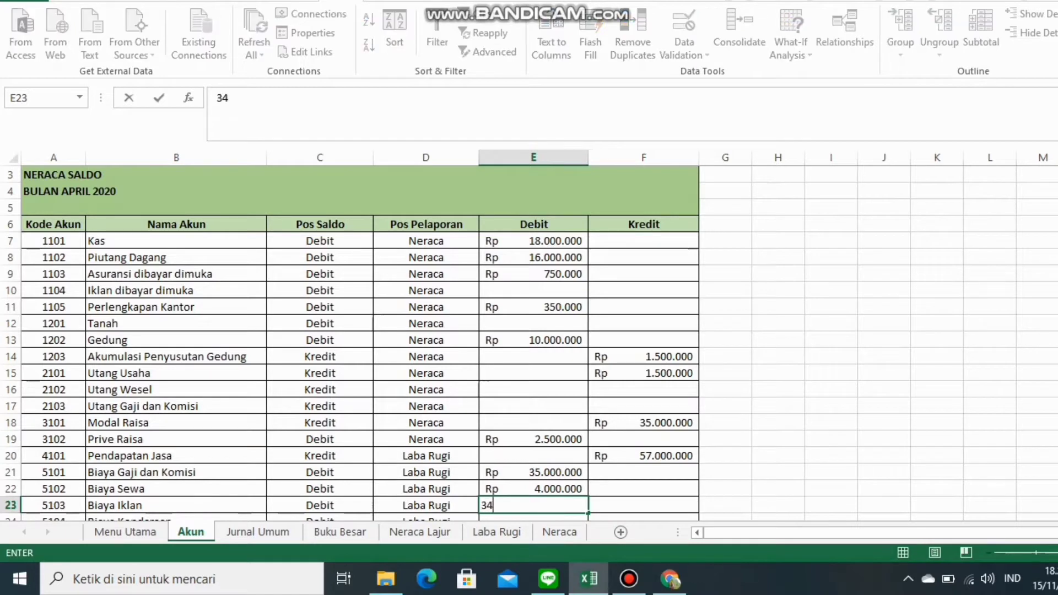
pyautogui.write('00000')
pyautogui.press('Return')
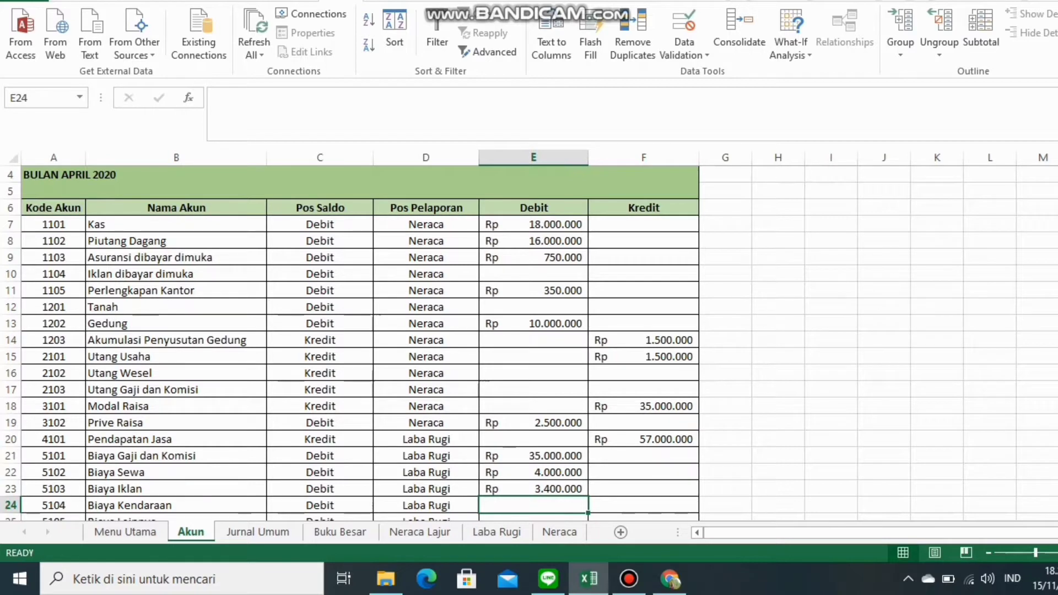
# Enter Debit balances of 3250000 for Biaya Kendaraan and 1750000 for Biaya Lainnya
pyautogui.write('3250')
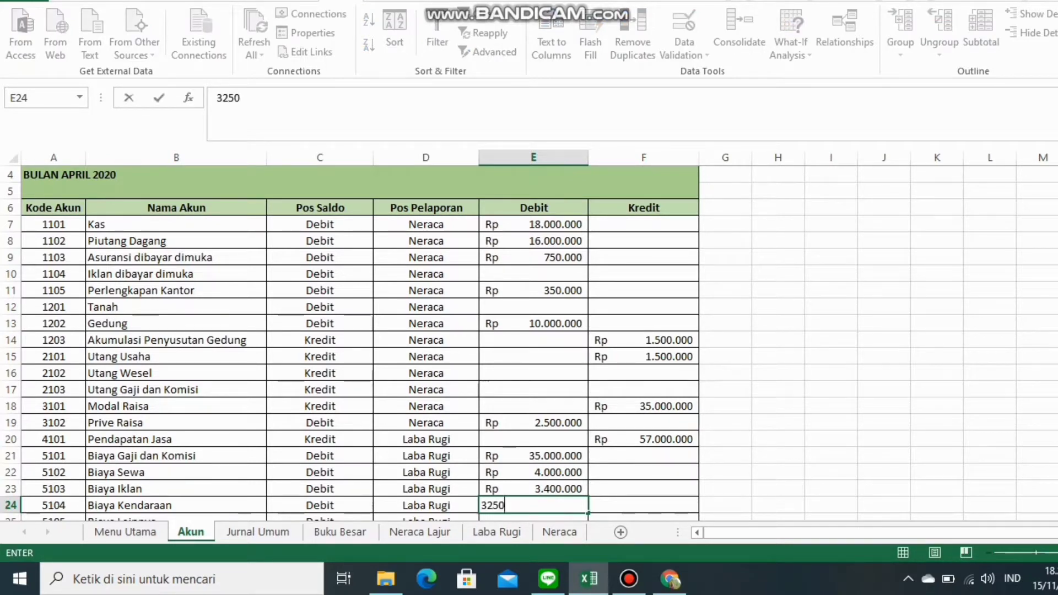
pyautogui.write('000')
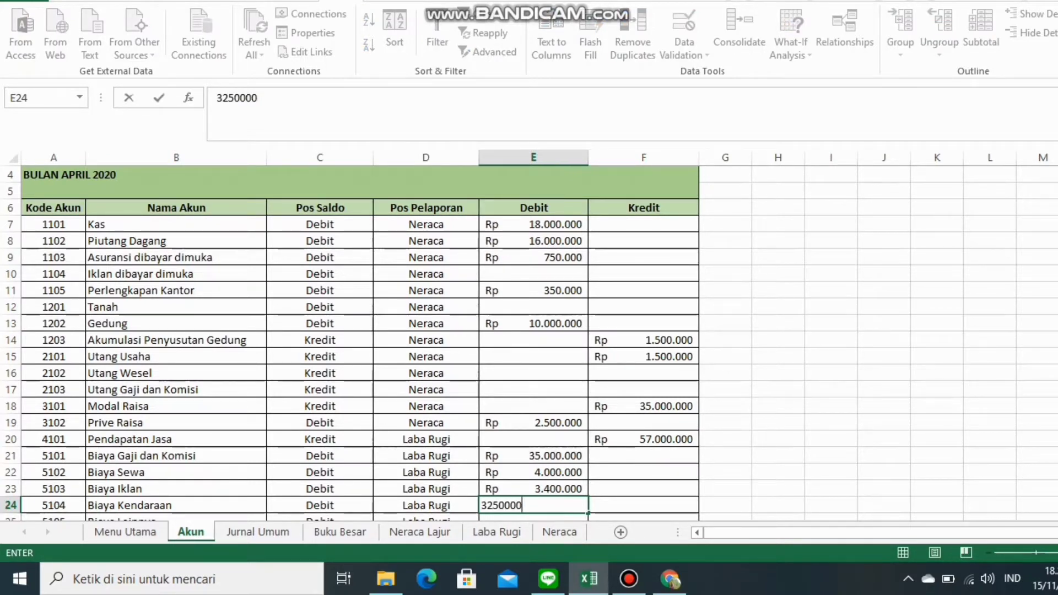
pyautogui.press('Return')
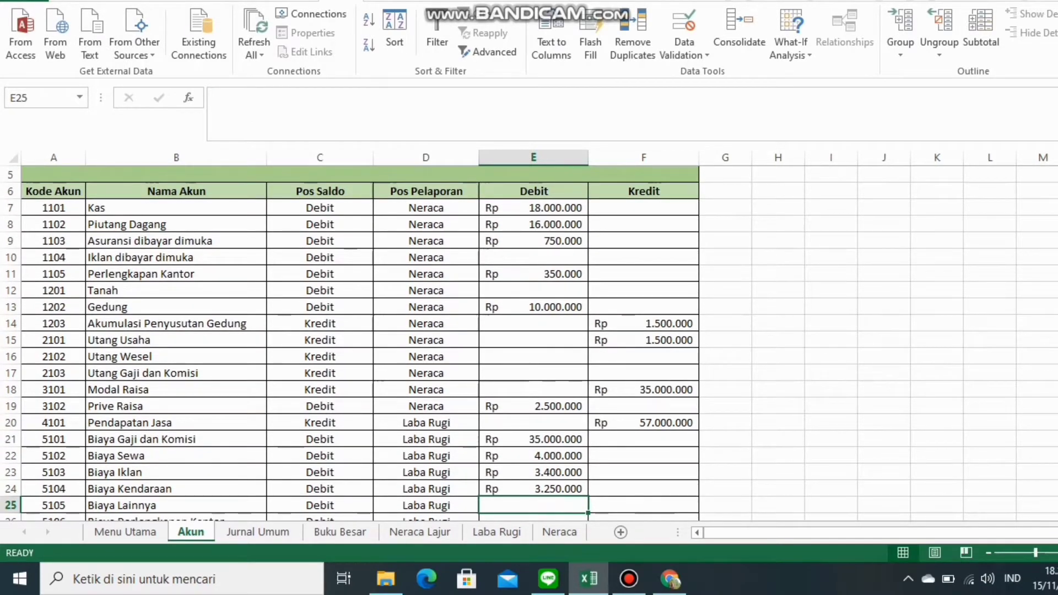
pyautogui.write('1.750.')
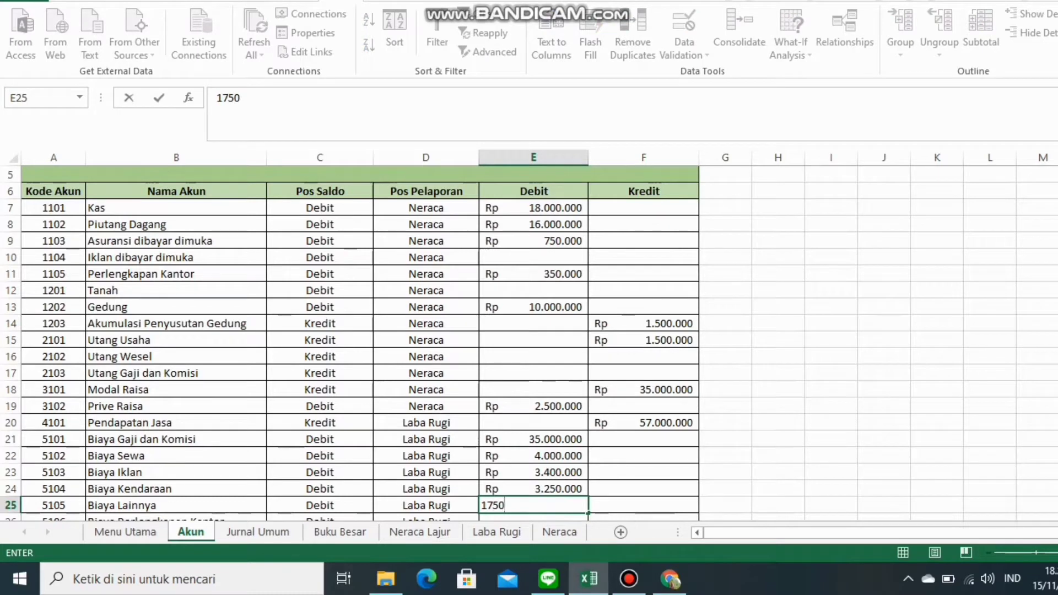
pyautogui.write('000')
pyautogui.press('Return')
# Total the Debit column in the JUMLAH row by entering =sum(E7:E28) in cell E29
pyautogui.press('Down')
pyautogui.press('Down')
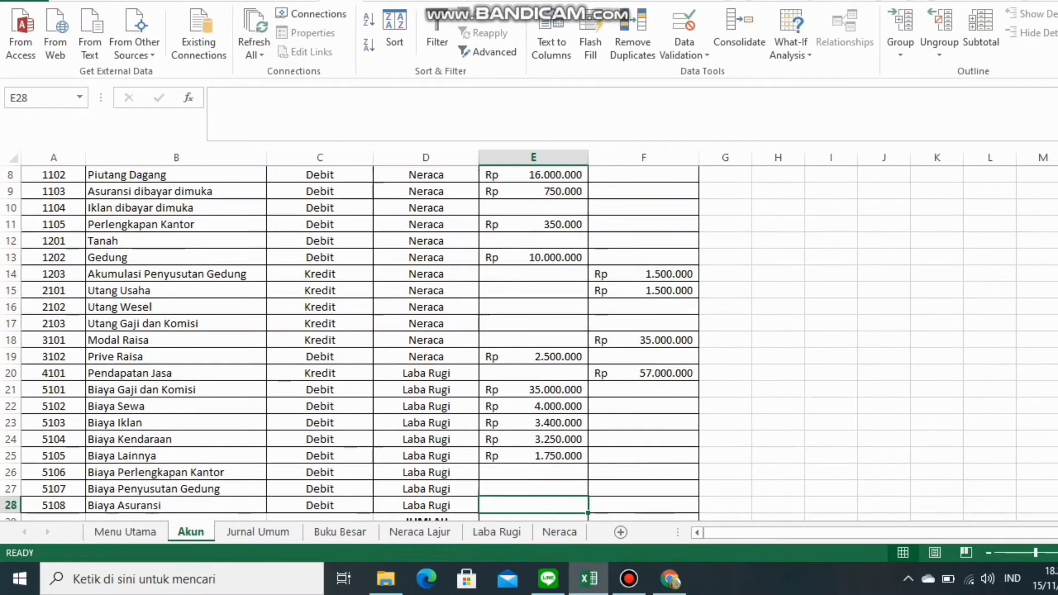
pyautogui.press('Down')
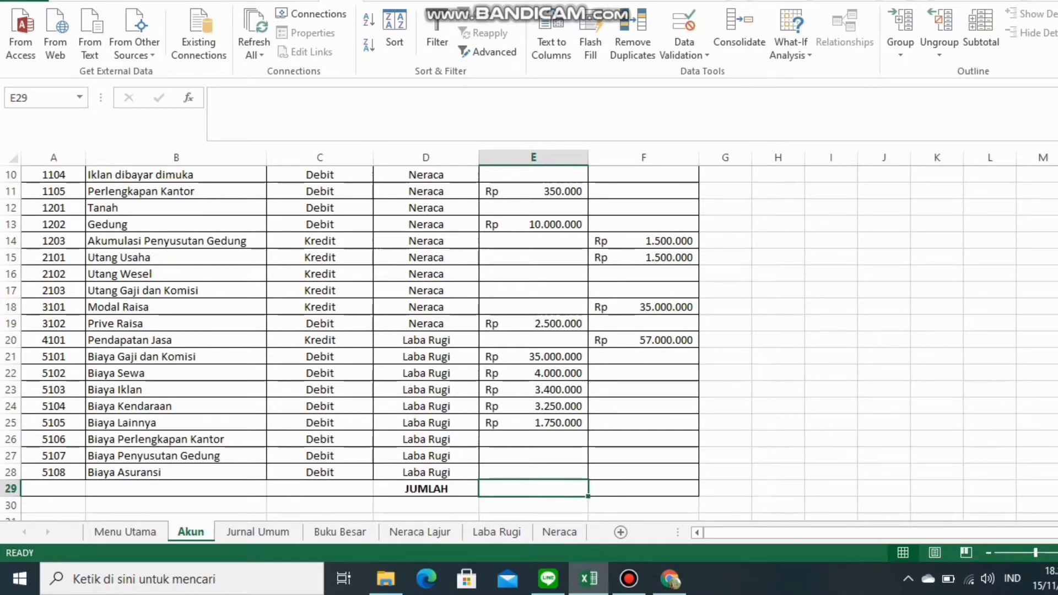
pyautogui.write('=sum')
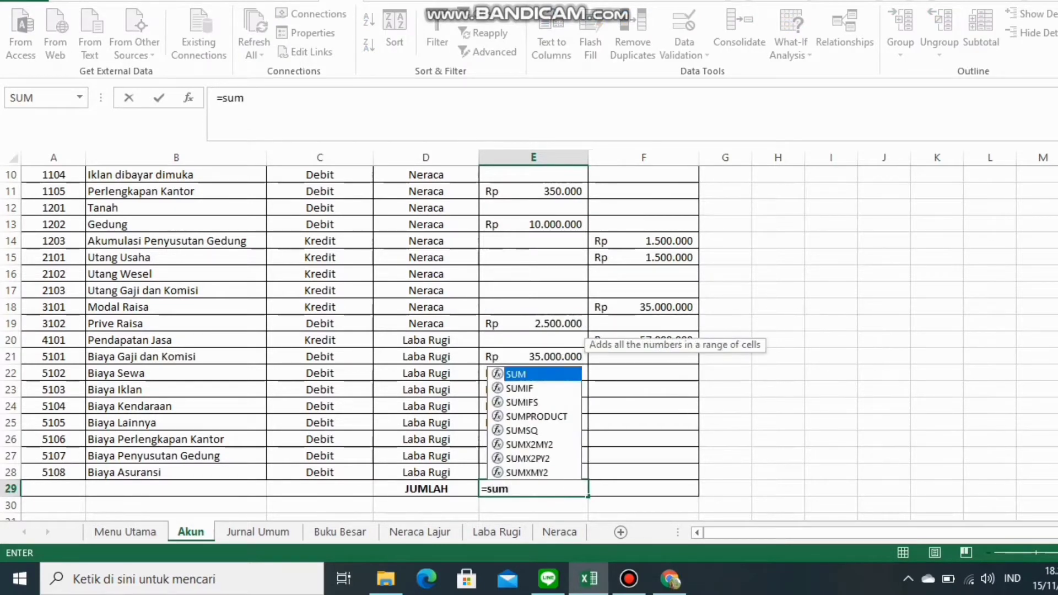
pyautogui.write('(')
pyautogui.scroll(3, 359, 341)
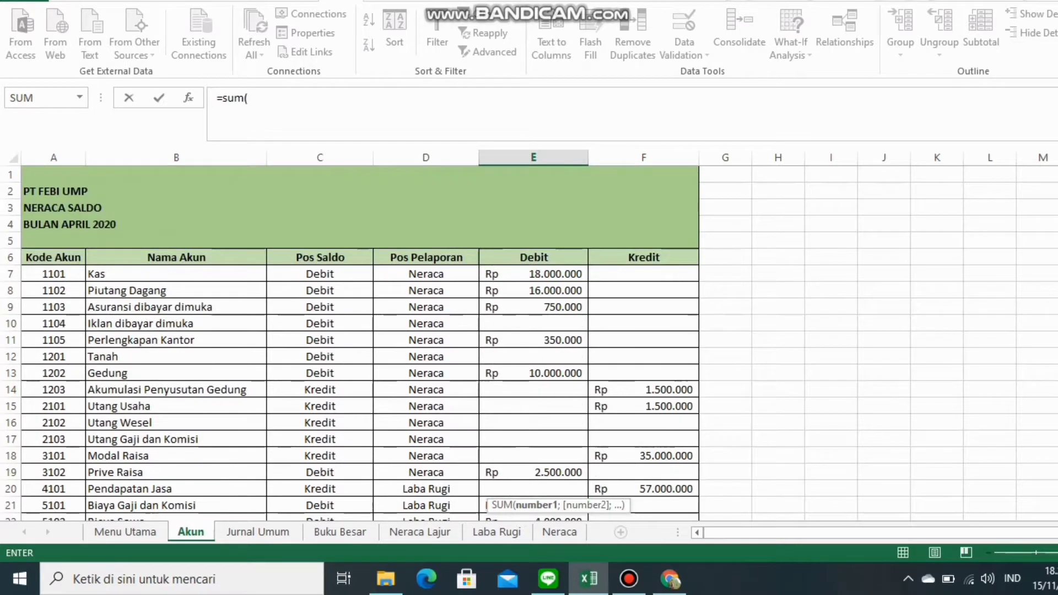
pyautogui.moveTo(533, 274); pyautogui.dragTo(584, 490)
pyautogui.write(')')
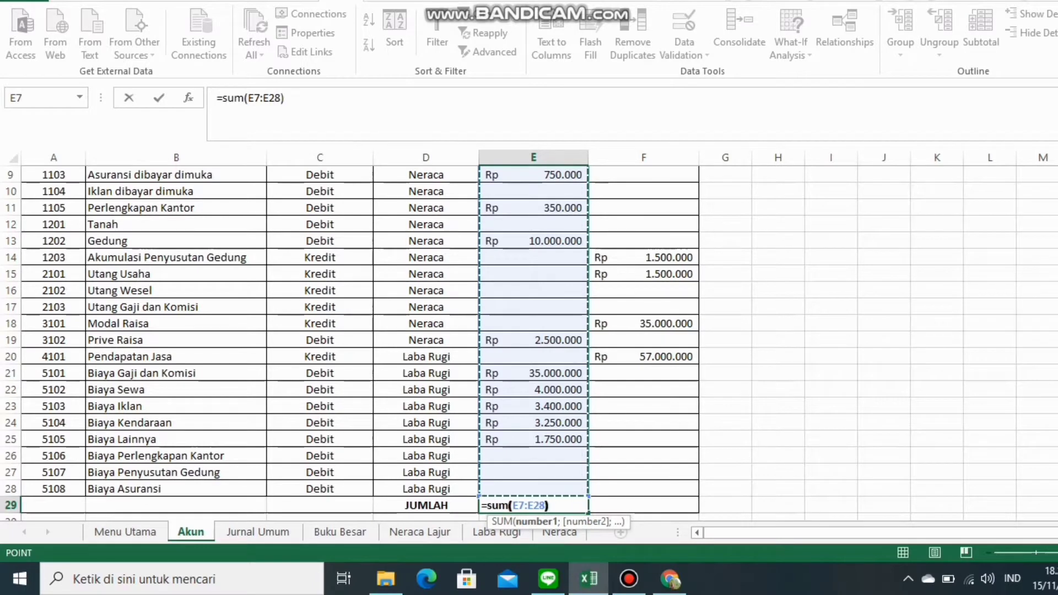
pyautogui.press('Return')
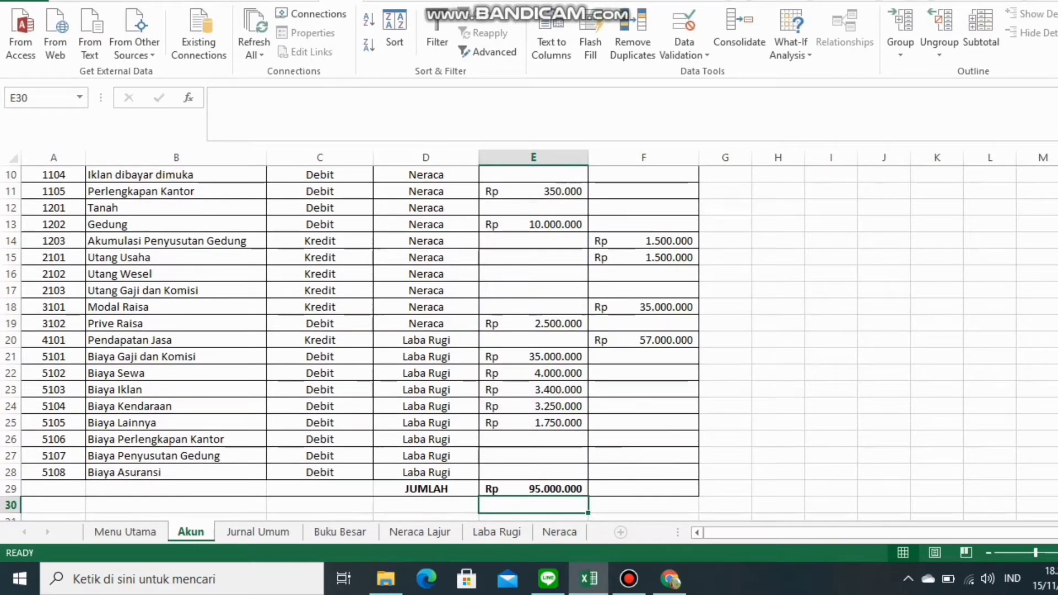
# Total the Kredit column in the JUMLAH row by entering =sum(F7:F28) in cell F29
pyautogui.click(644, 489)
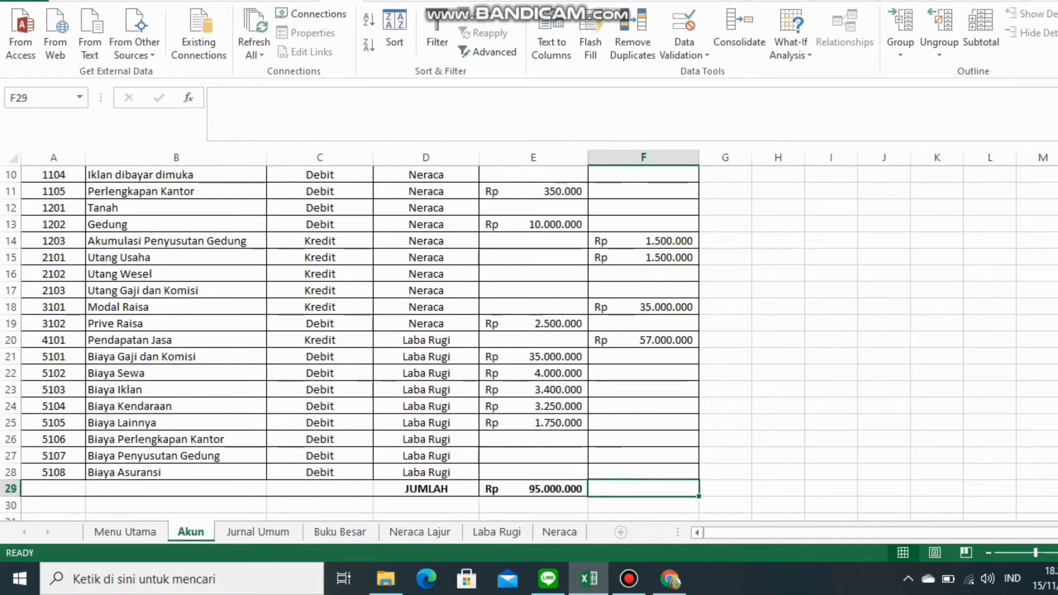
pyautogui.write('=sum')
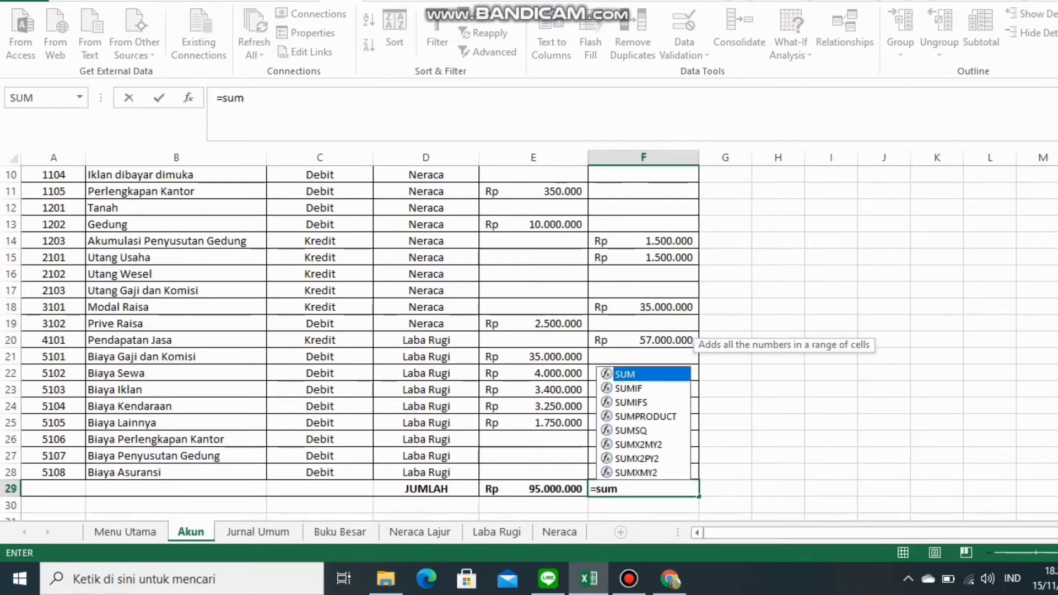
pyautogui.write('(')
pyautogui.scroll(3, 358, 342)
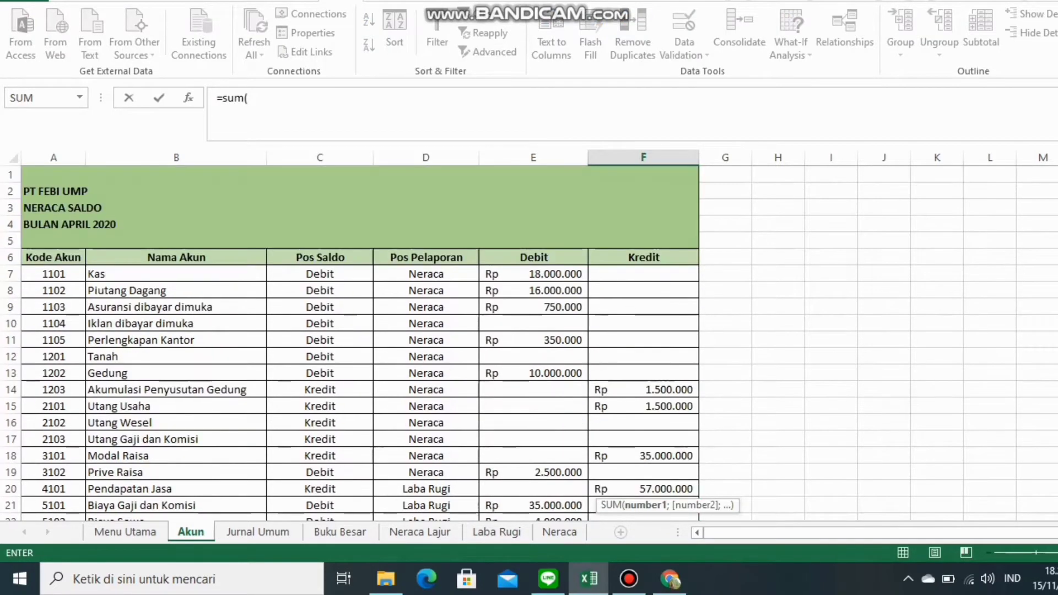
pyautogui.moveTo(644, 274); pyautogui.dragTo(643, 472)
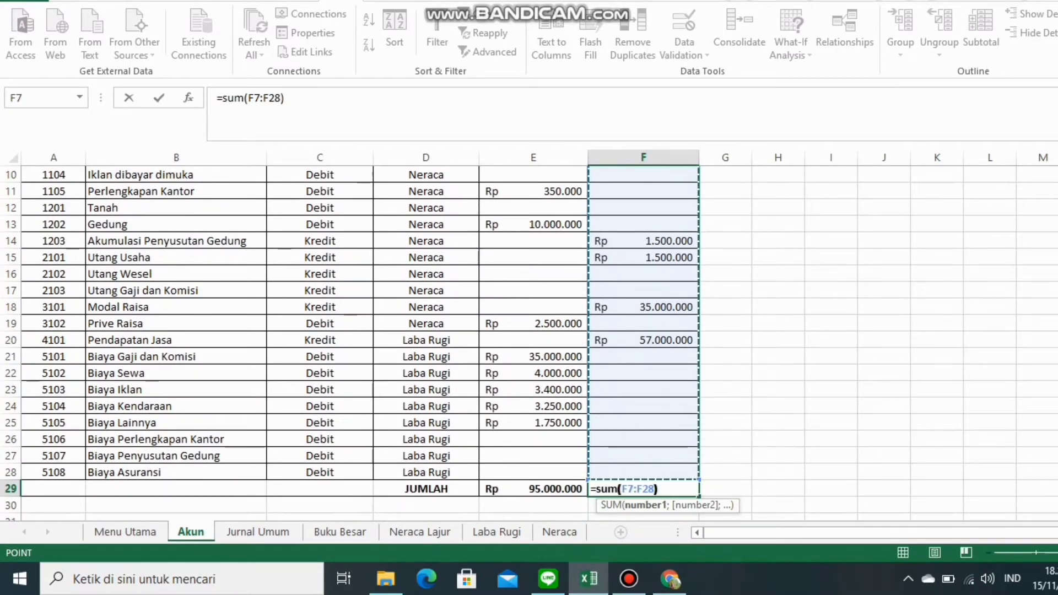
pyautogui.write(')')
pyautogui.press('Return')
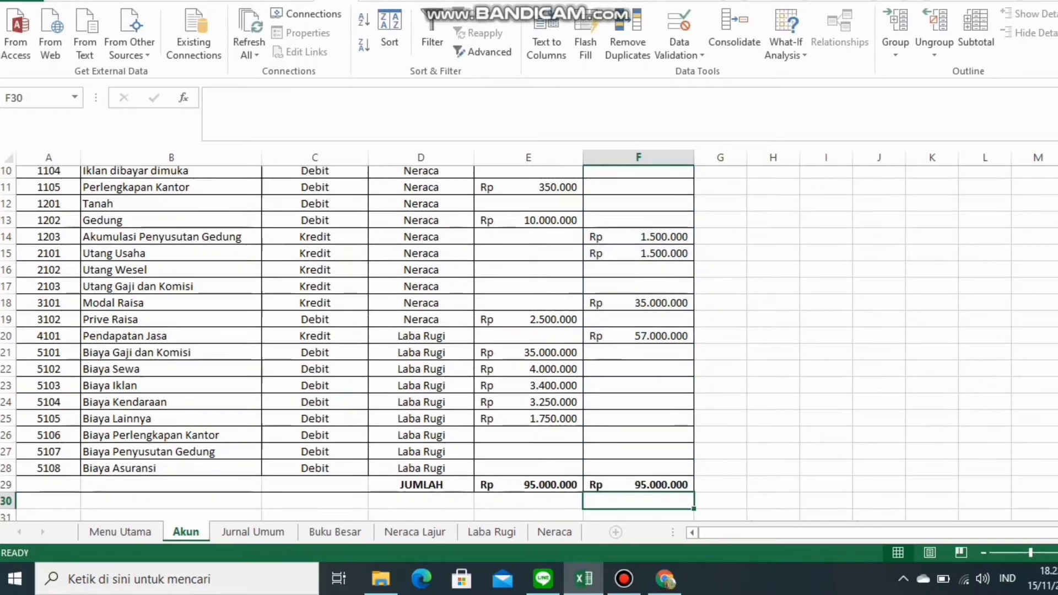
pyautogui.scroll(-1, 529, 341)
pyautogui.click(725, 423)
pyautogui.click(725, 472)
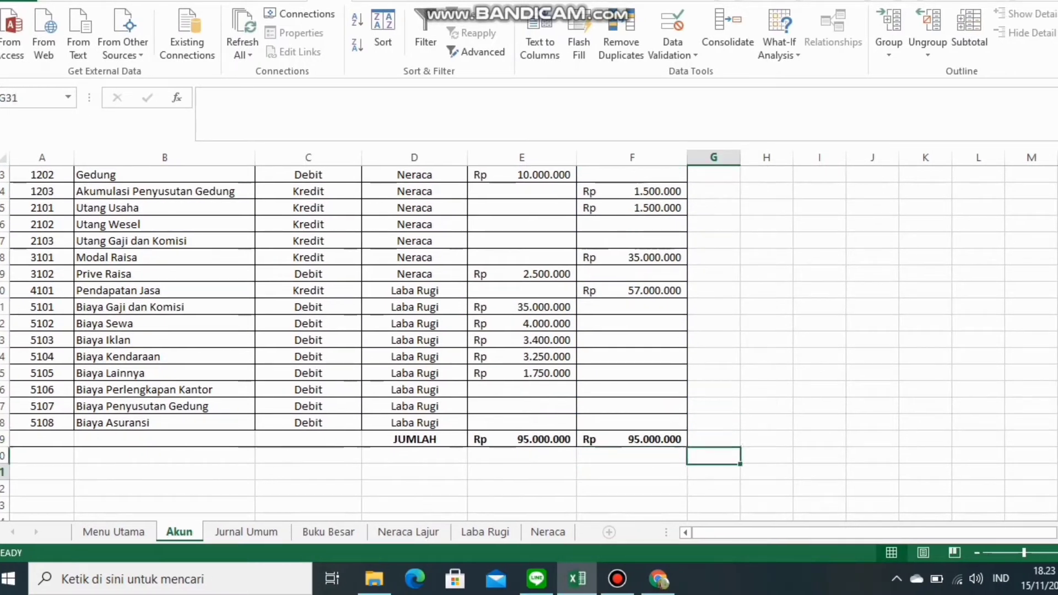
pyautogui.click(522, 488)
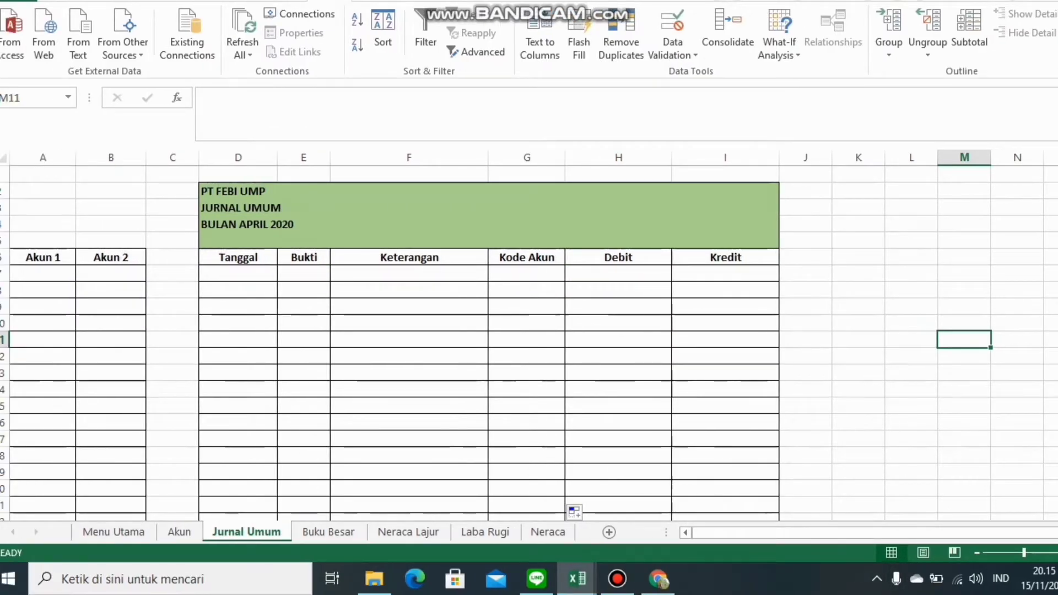
pyautogui.click(238, 208)
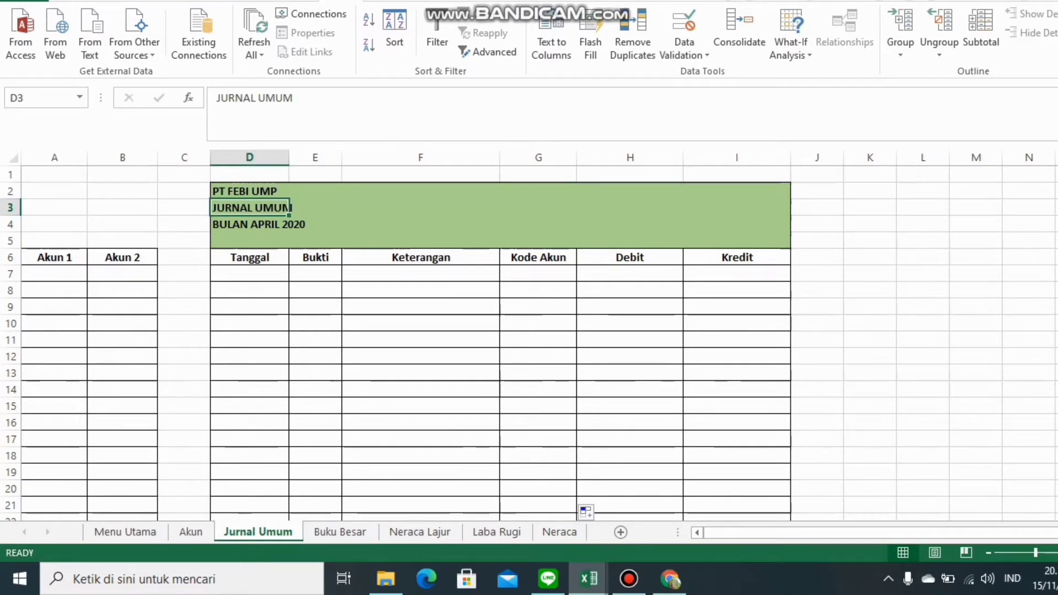
pyautogui.click(184, 191)
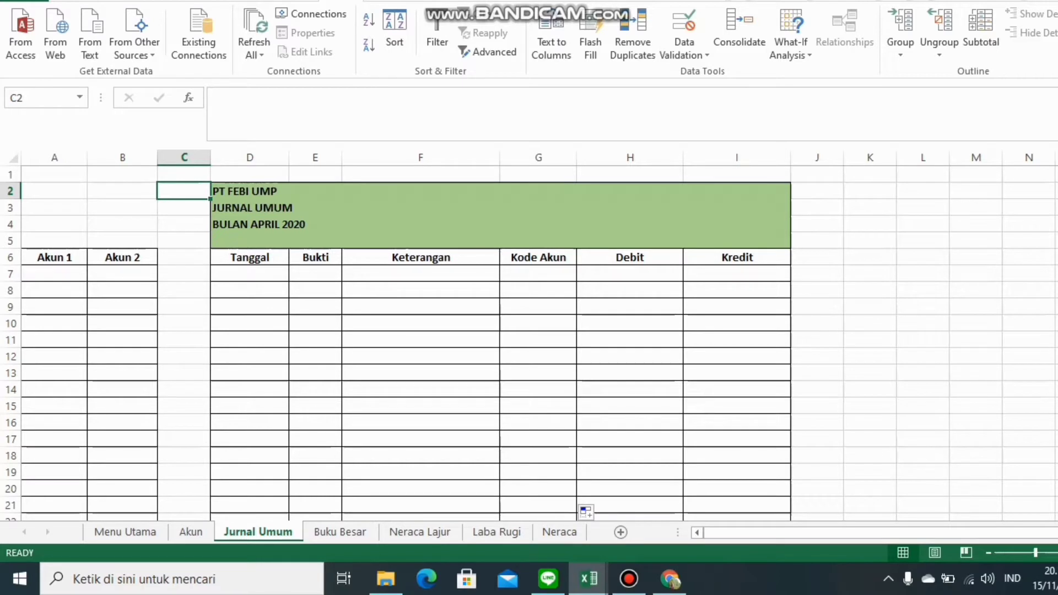
# On the Jurnal Umum sheet, enter =B7&G7 in the first Akun 1 cell, A7, and fill the formula down to row 28
pyautogui.click(54, 274)
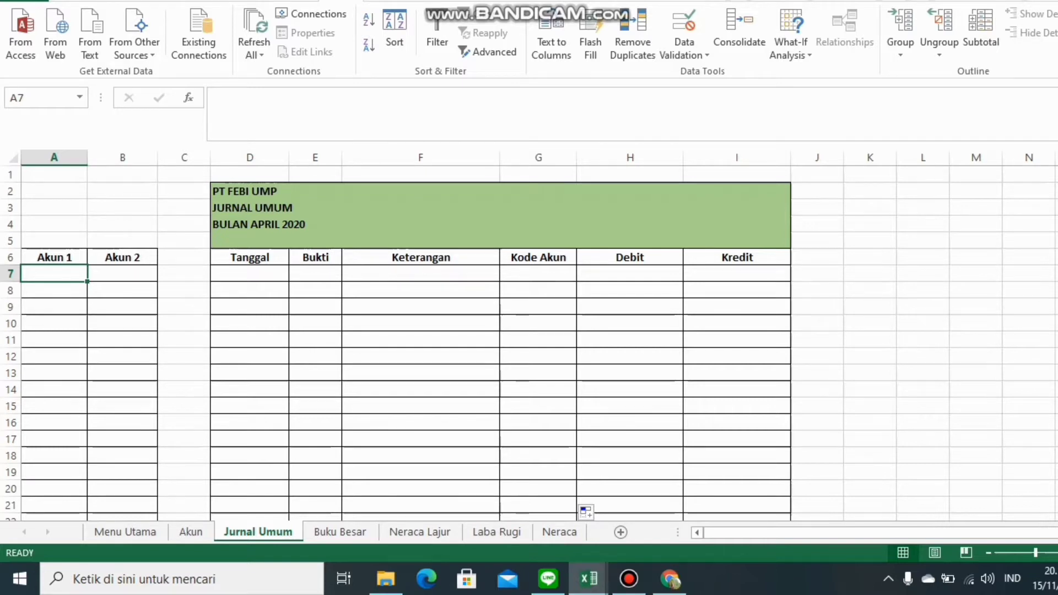
pyautogui.write('=')
pyautogui.press('Right')
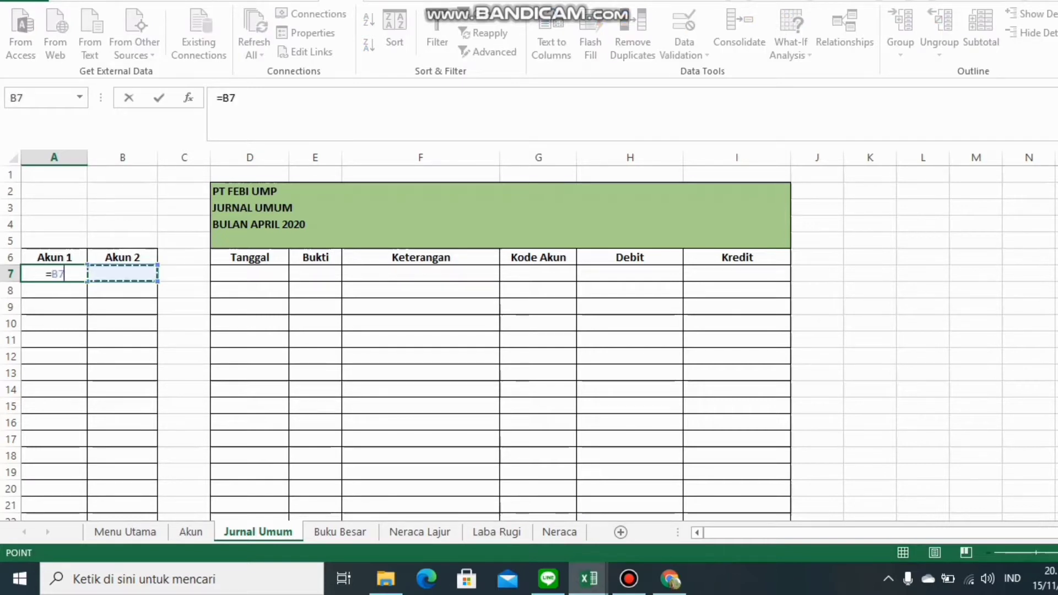
pyautogui.write('&')
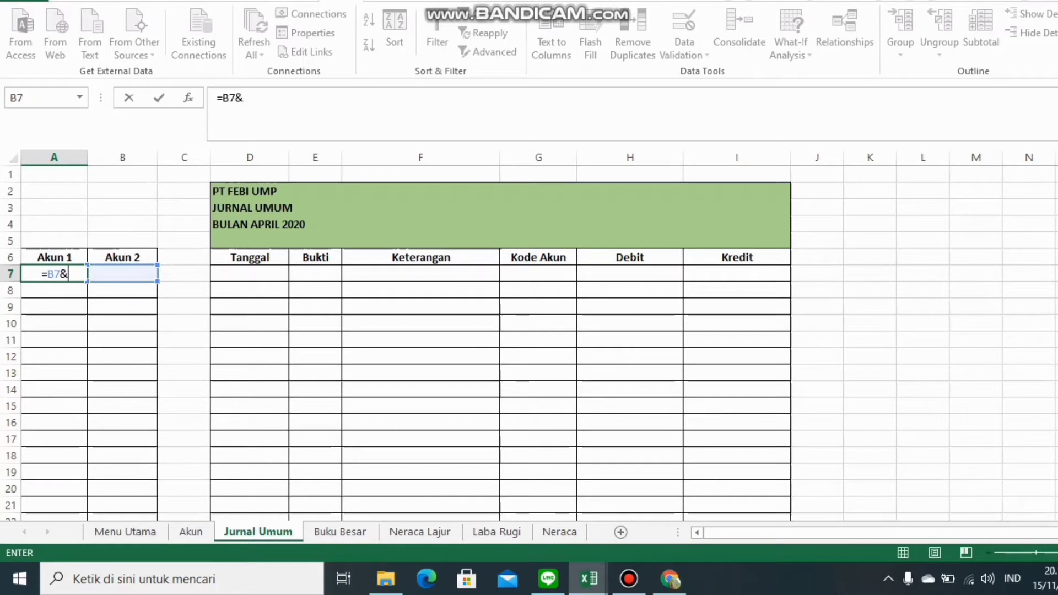
pyautogui.click(538, 274)
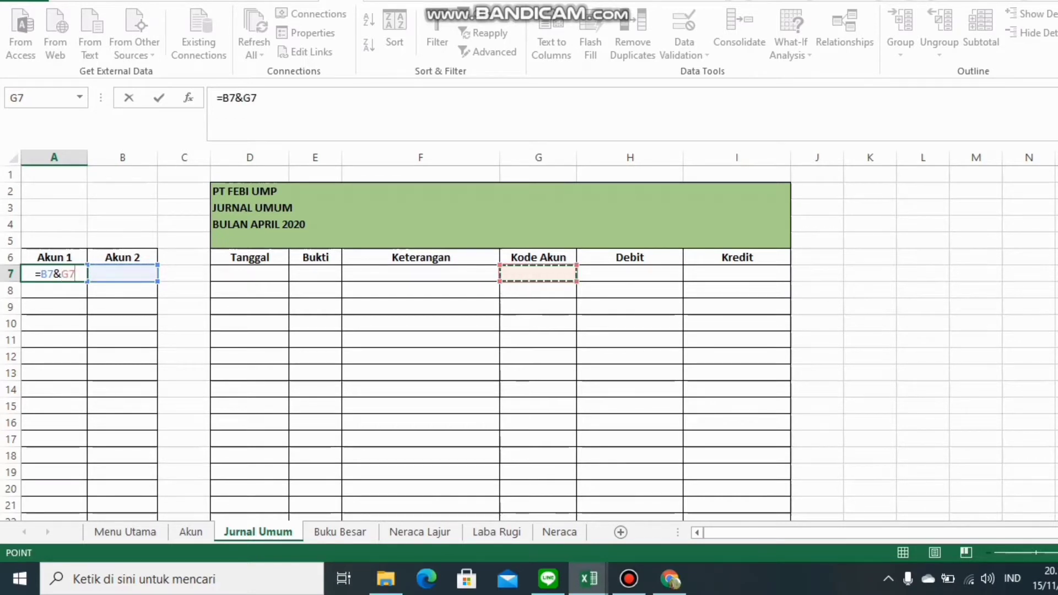
pyautogui.press('Return')
pyautogui.click(54, 273)
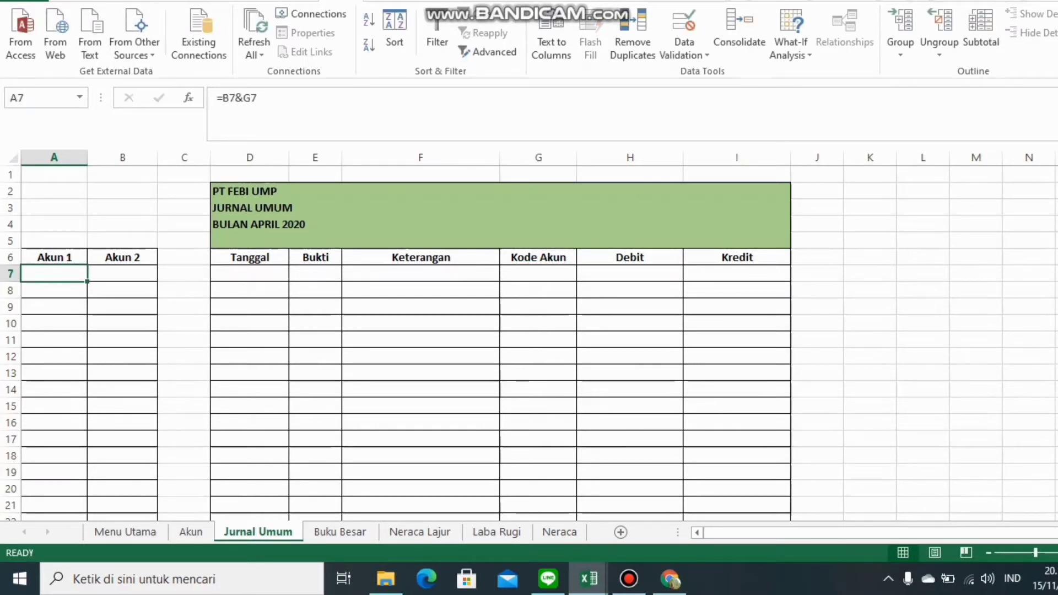
pyautogui.moveTo(87, 282); pyautogui.dragTo(55, 427)
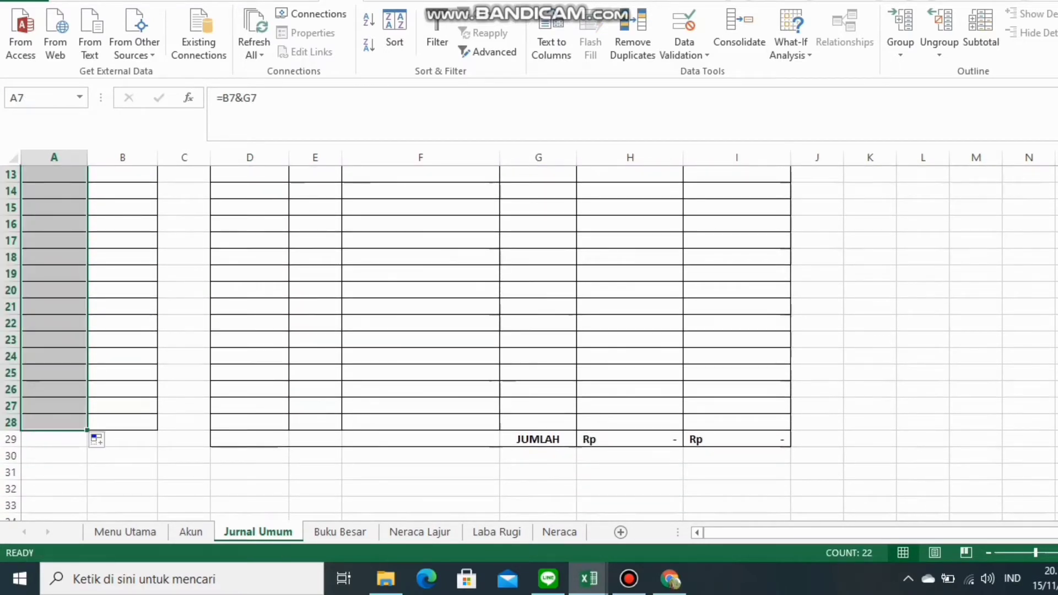
# Enter =COUNTIF($G$7:G7;G7) in the first Akun 2 cell, B7
pyautogui.scroll(4, 55, 330)
pyautogui.click(122, 274)
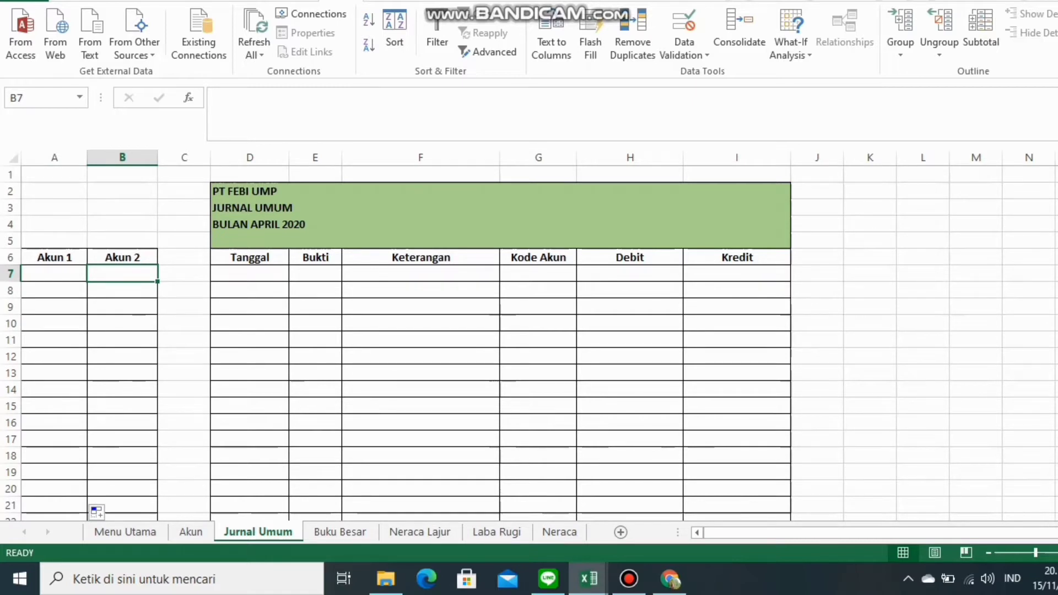
pyautogui.write('=cou')
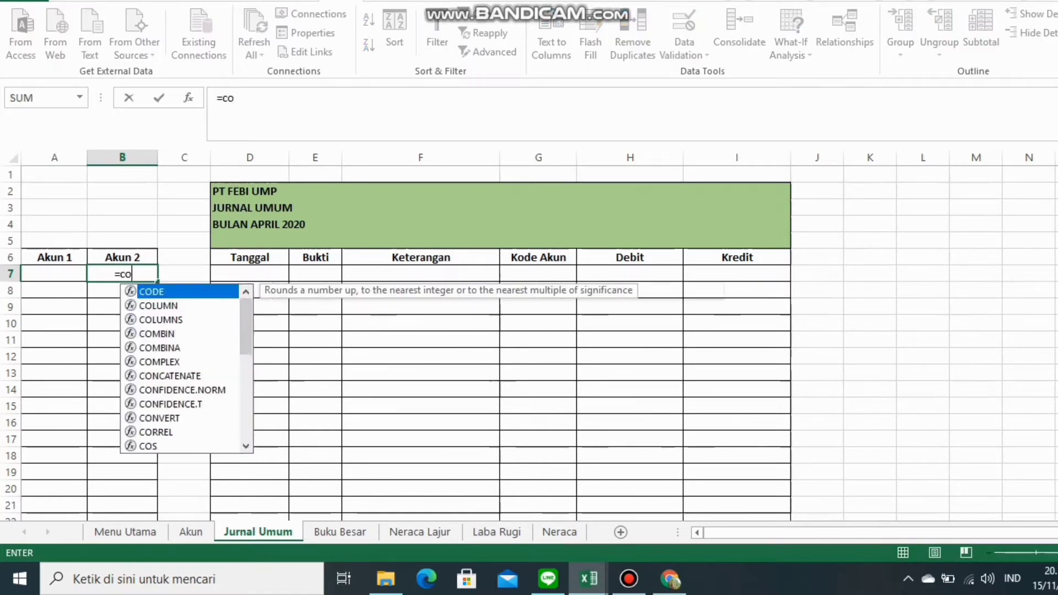
pyautogui.press('Down')
pyautogui.press('Down')
pyautogui.press('Down')
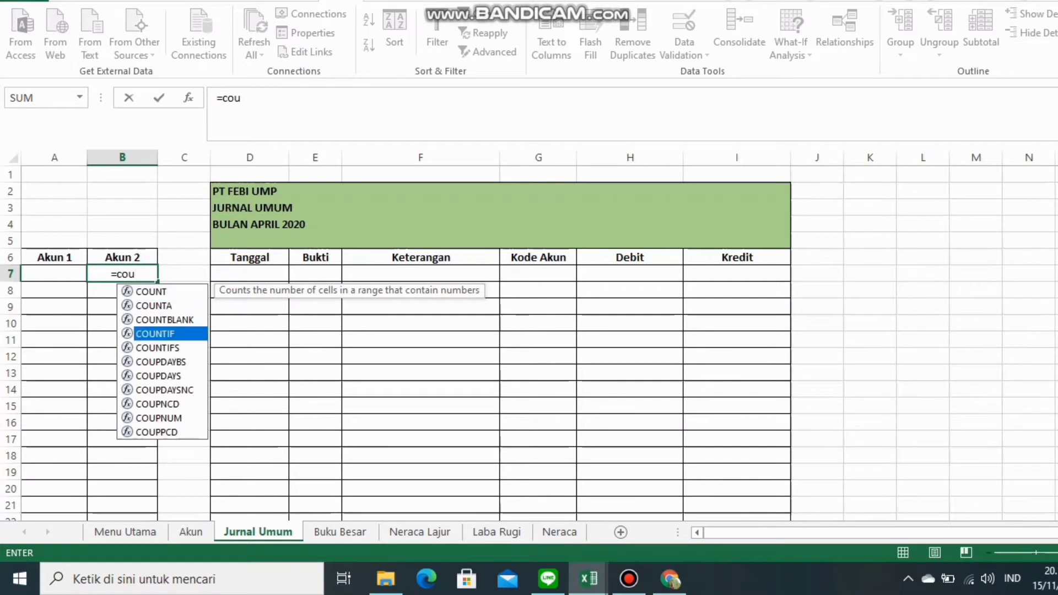
pyautogui.press('Tab')
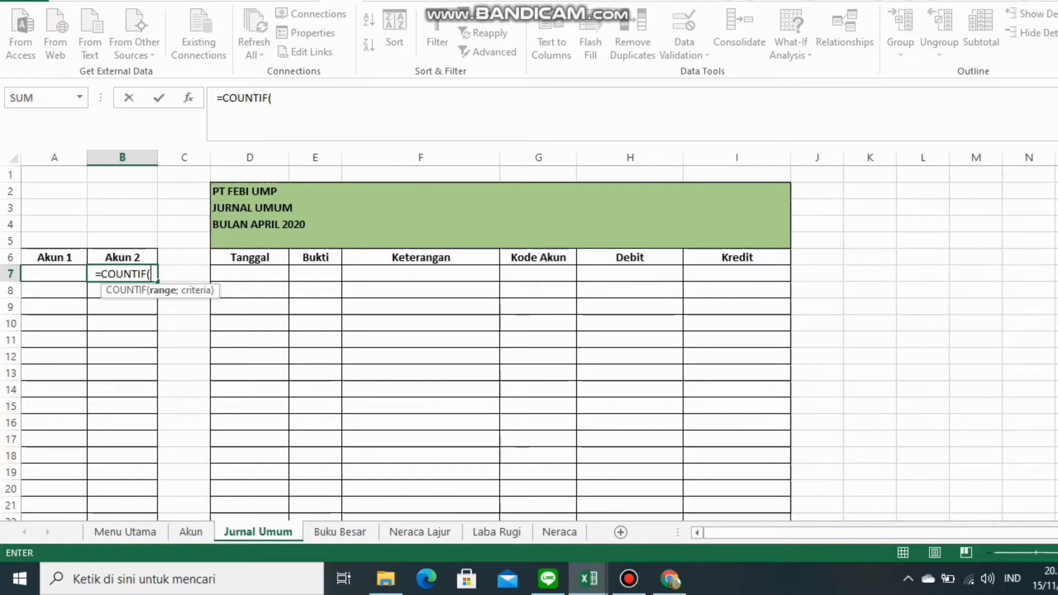
pyautogui.write('$G7')
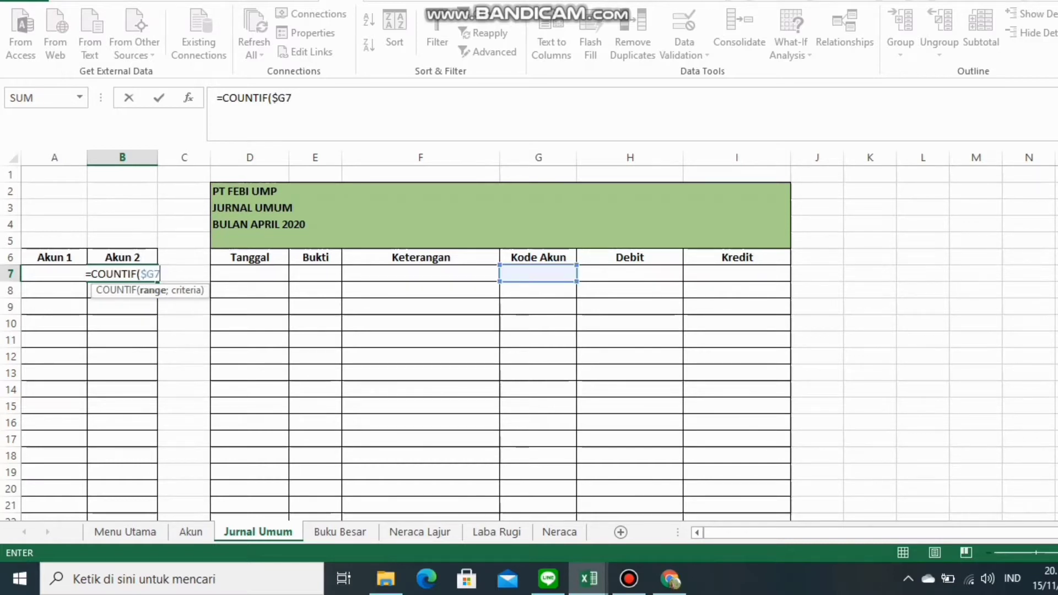
pyautogui.press('BackSpace')
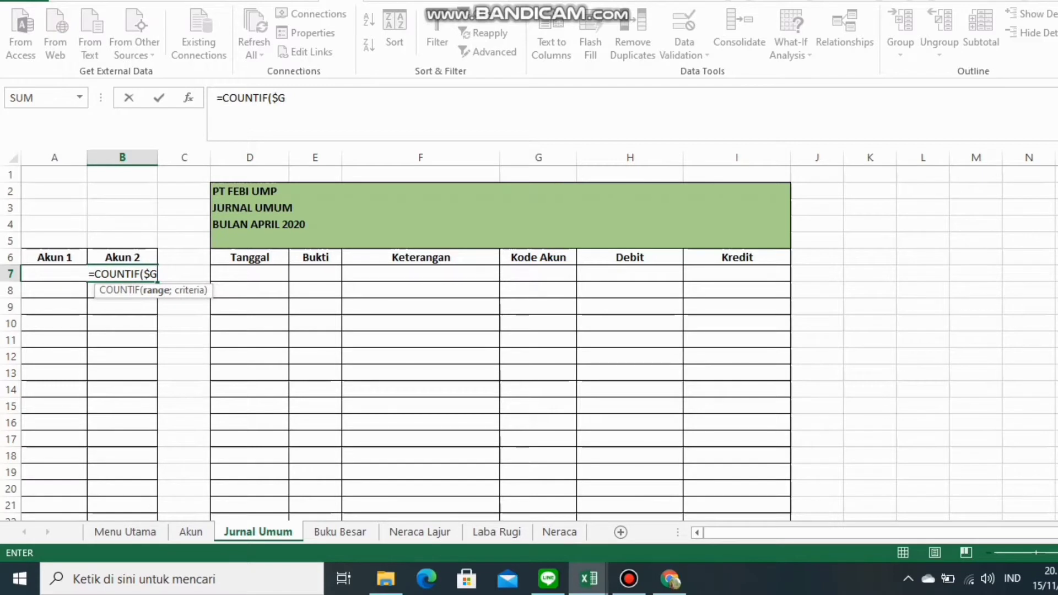
pyautogui.write('$')
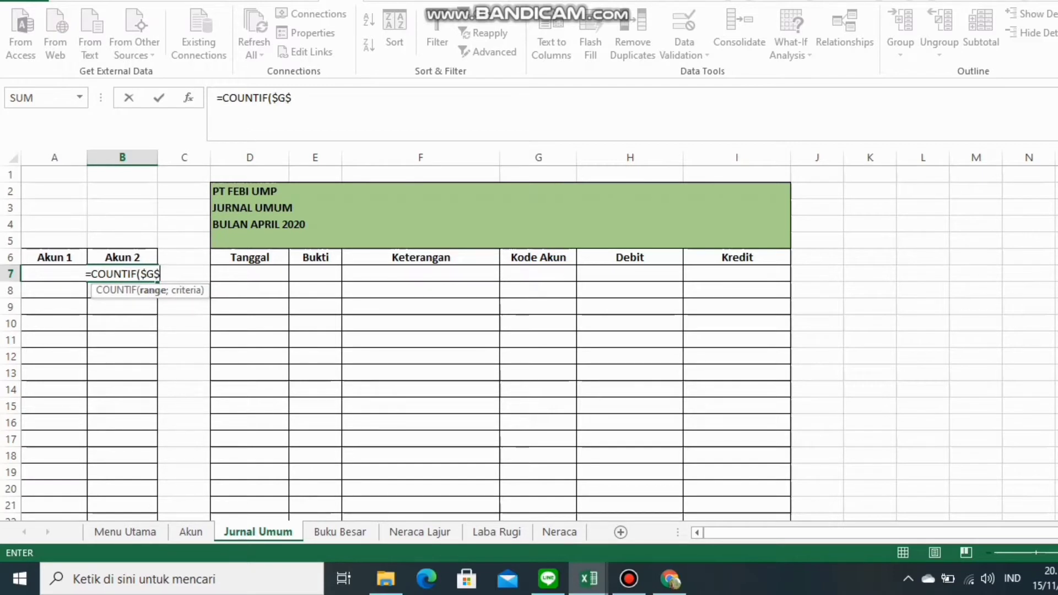
pyautogui.write('7')
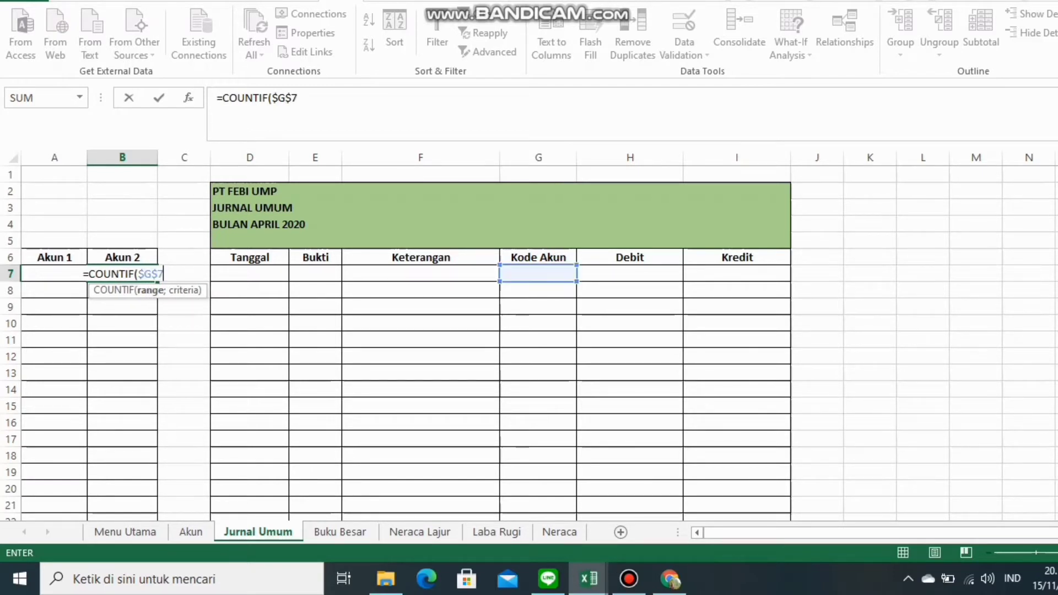
pyautogui.write(':G')
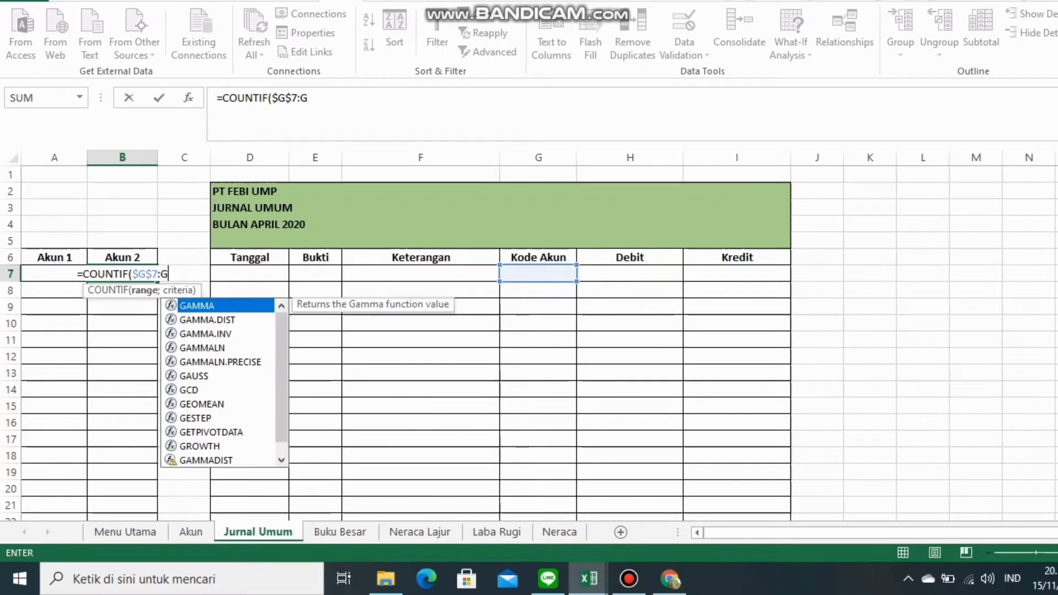
pyautogui.write('7;G7')
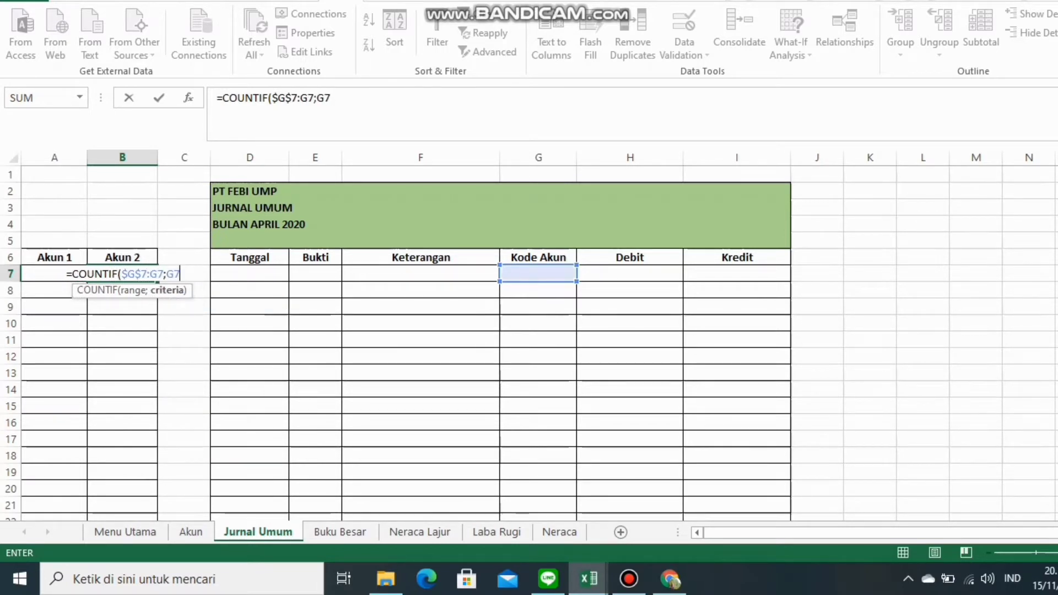
pyautogui.write(')')
pyautogui.press('Return')
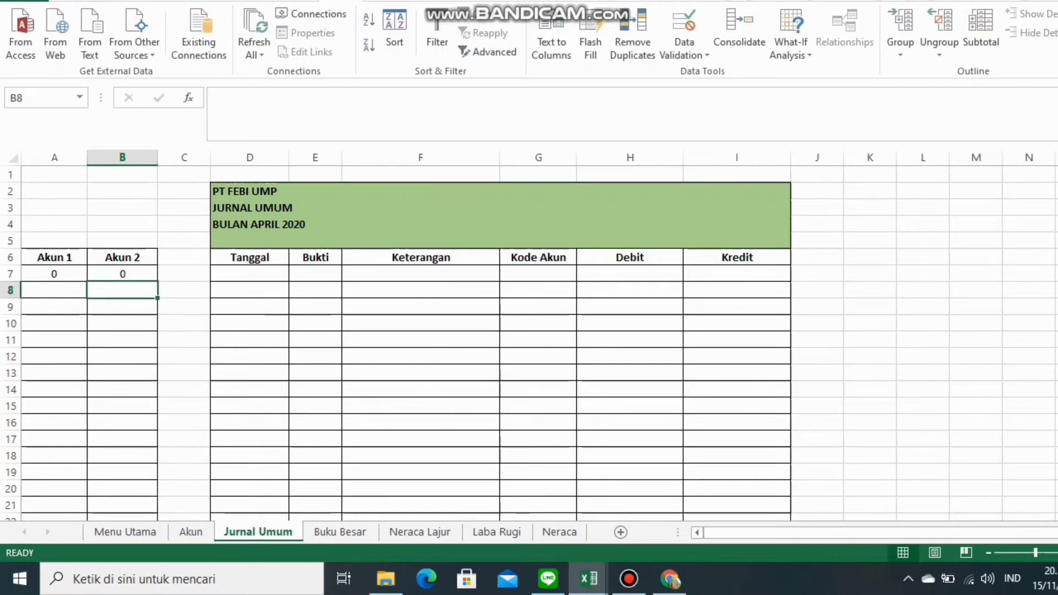
# Fill the COUNTIF formula from B7 down the Akun 2 column to row 28
pyautogui.click(122, 274)
pyautogui.moveTo(157, 281); pyautogui.dragTo(158, 515)
pyautogui.moveTo(157, 495); pyautogui.dragTo(157, 512)
pyautogui.scroll(3, 132, 341)
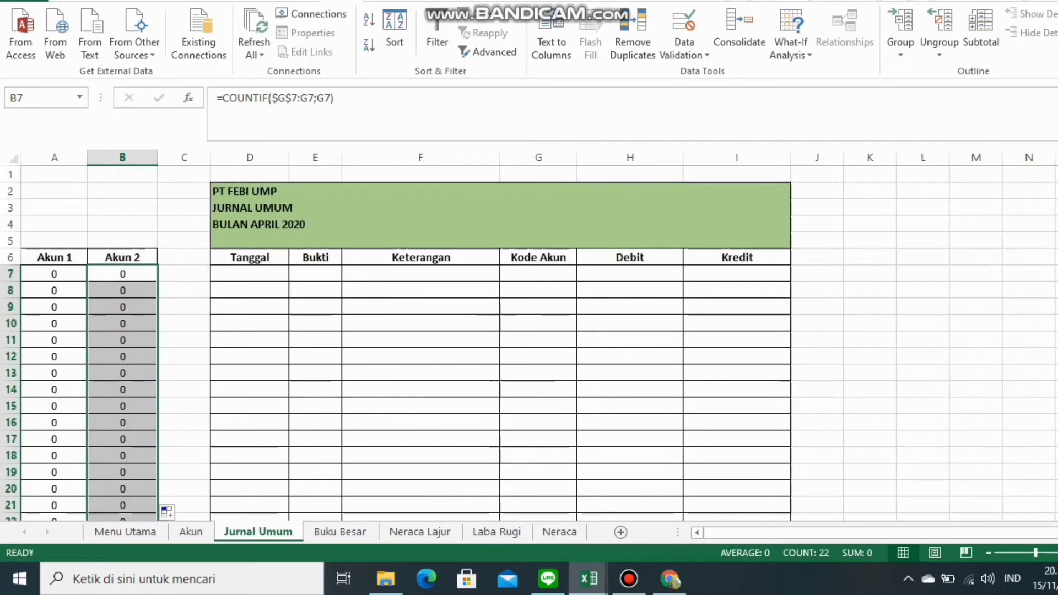
pyautogui.click(123, 324)
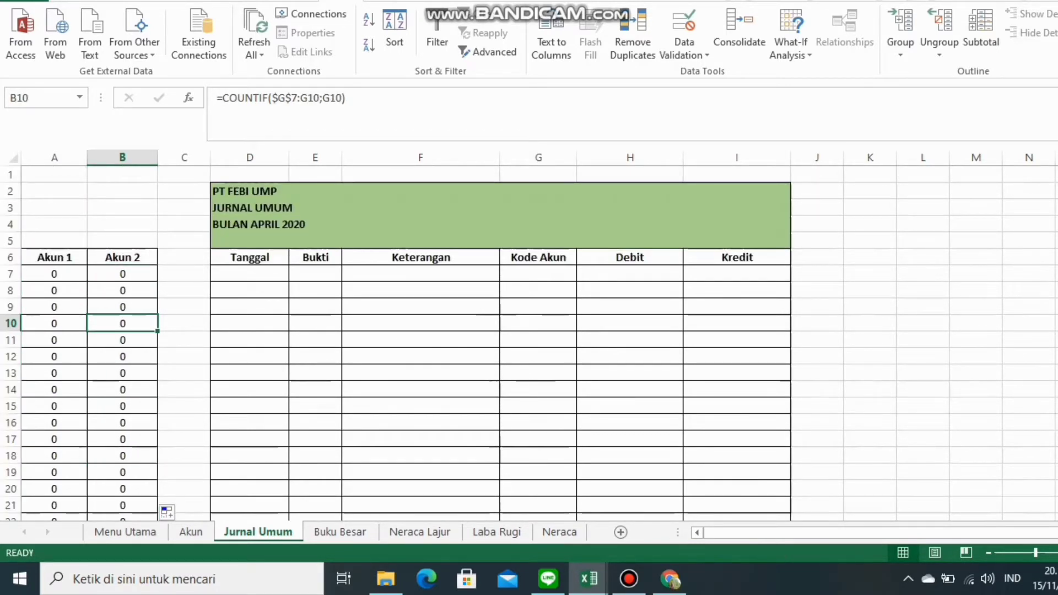
pyautogui.click(250, 274)
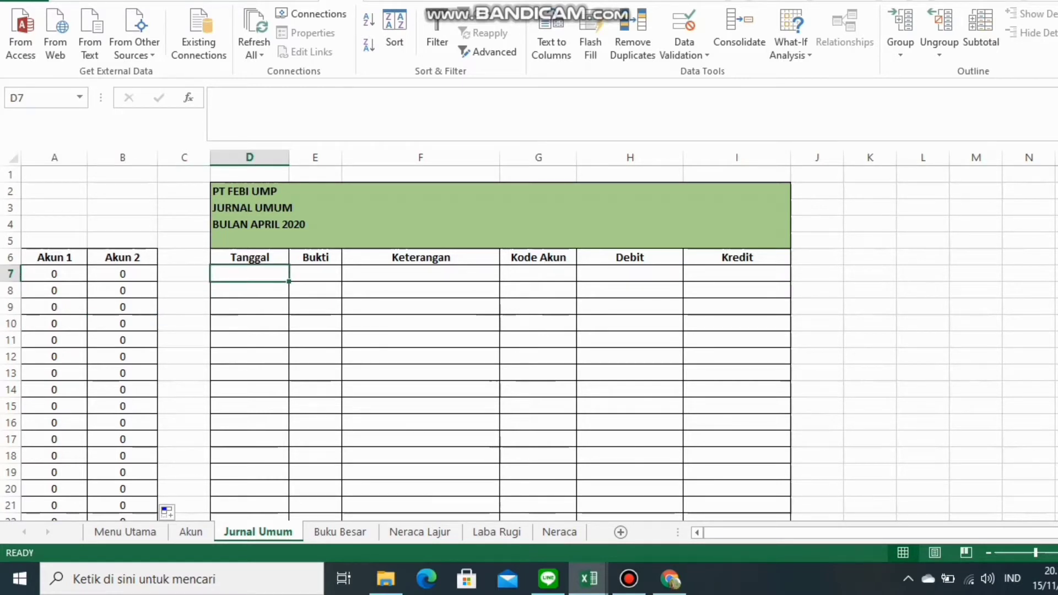
pyautogui.click(538, 274)
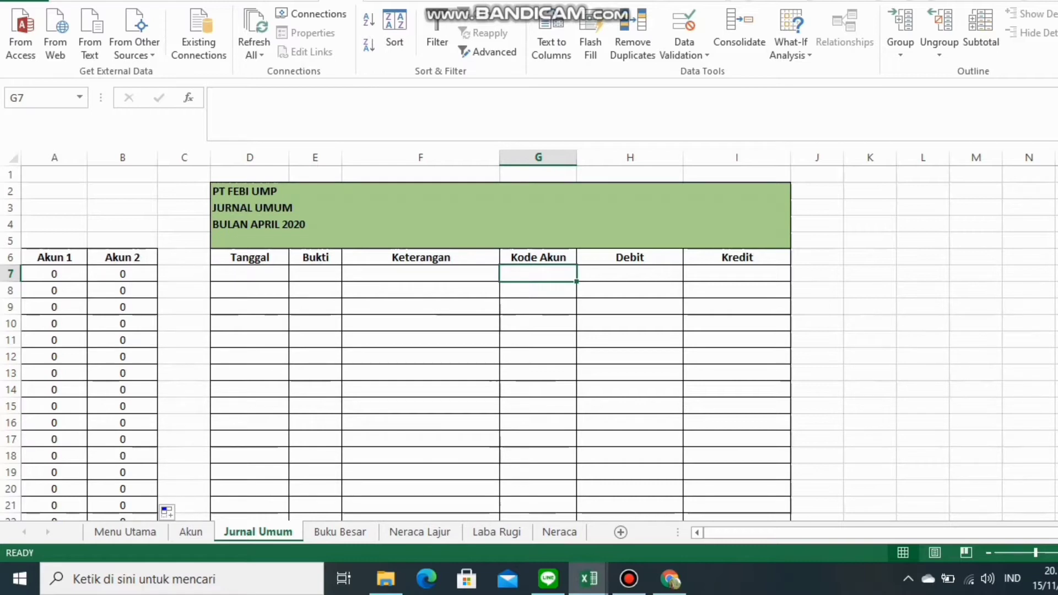
# Try to define the workbook name Kode_Akun for the account codes in A7:A28 on the Akun sheet
pyautogui.click(190, 533)
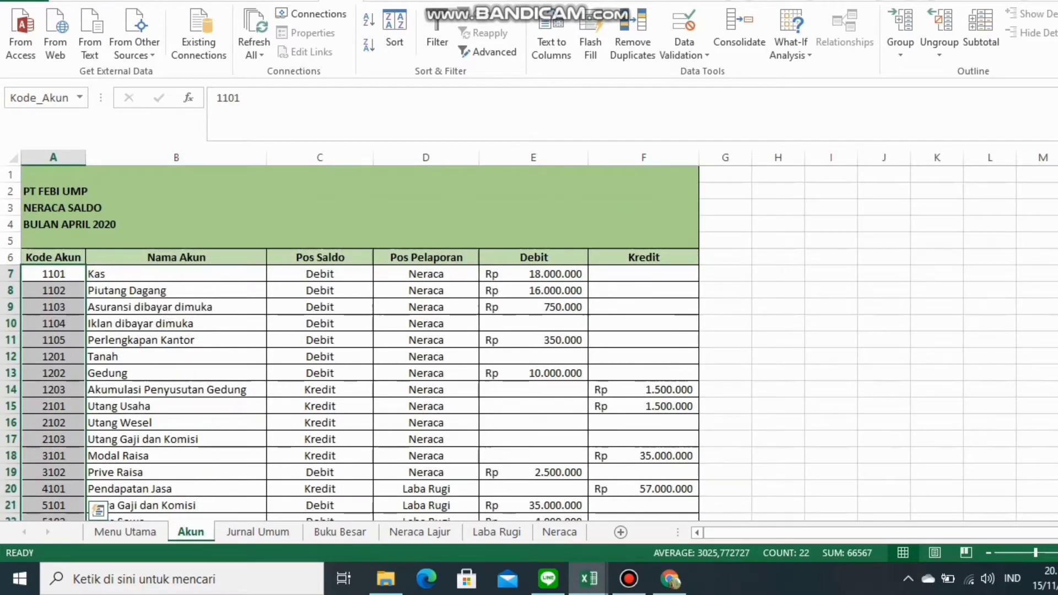
pyautogui.scroll(-5, 529, 342)
pyautogui.scroll(5, 528, 342)
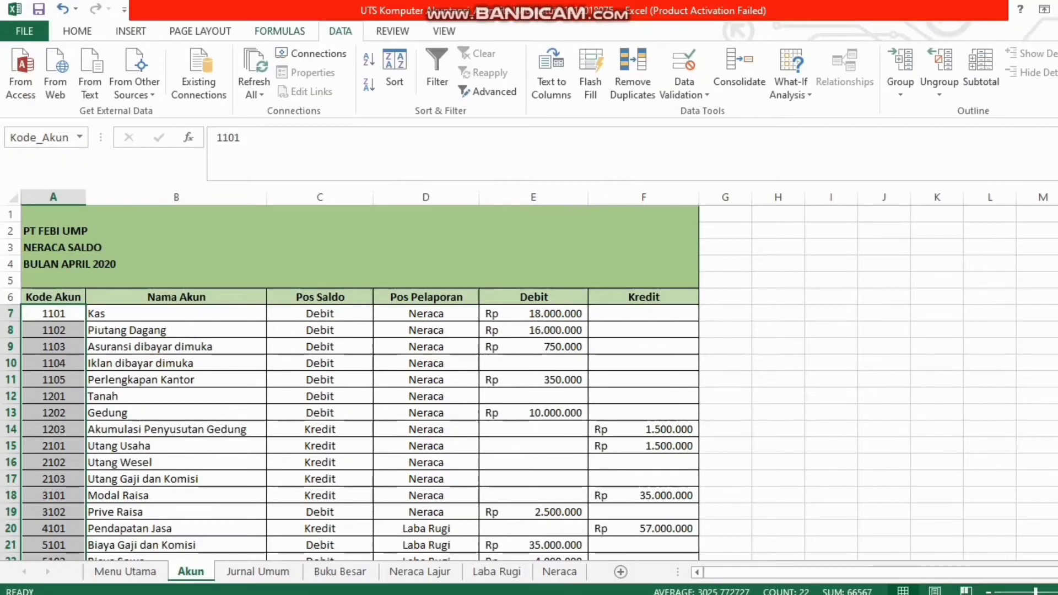
pyautogui.click(279, 0)
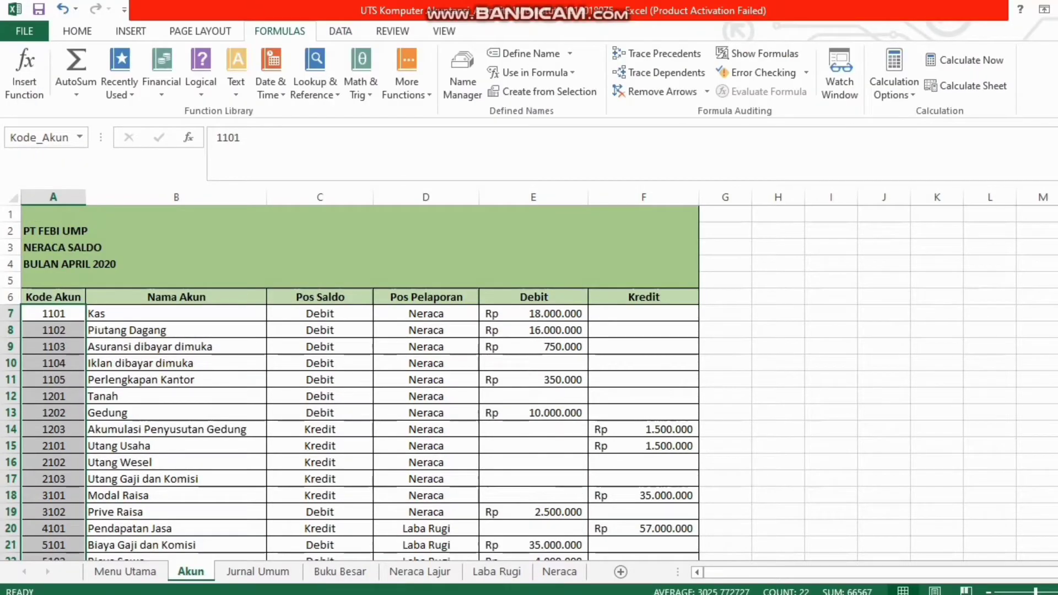
pyautogui.click(526, 53)
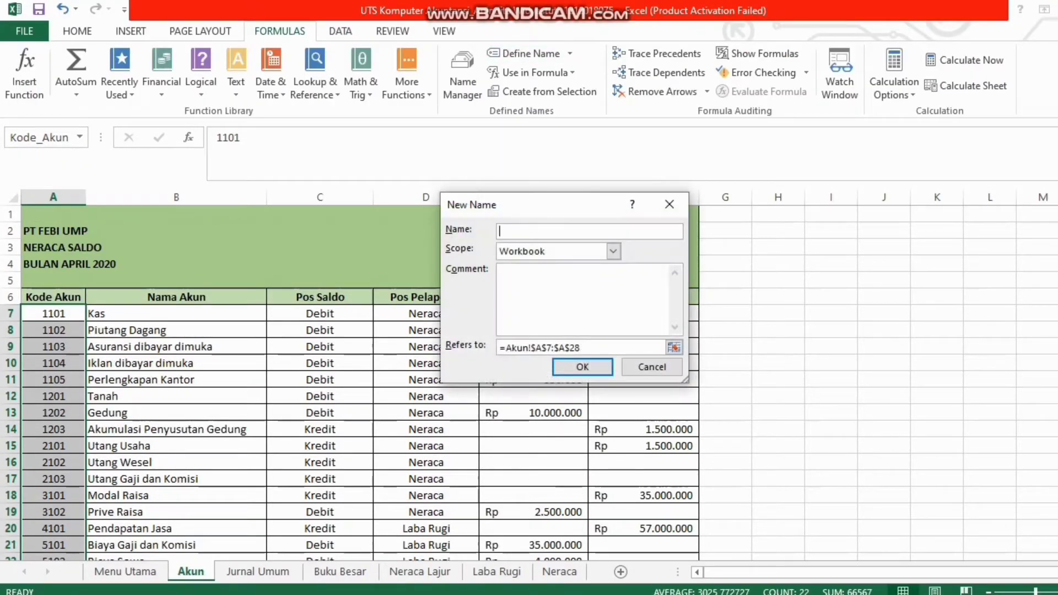
pyautogui.write('Kode_Akun')
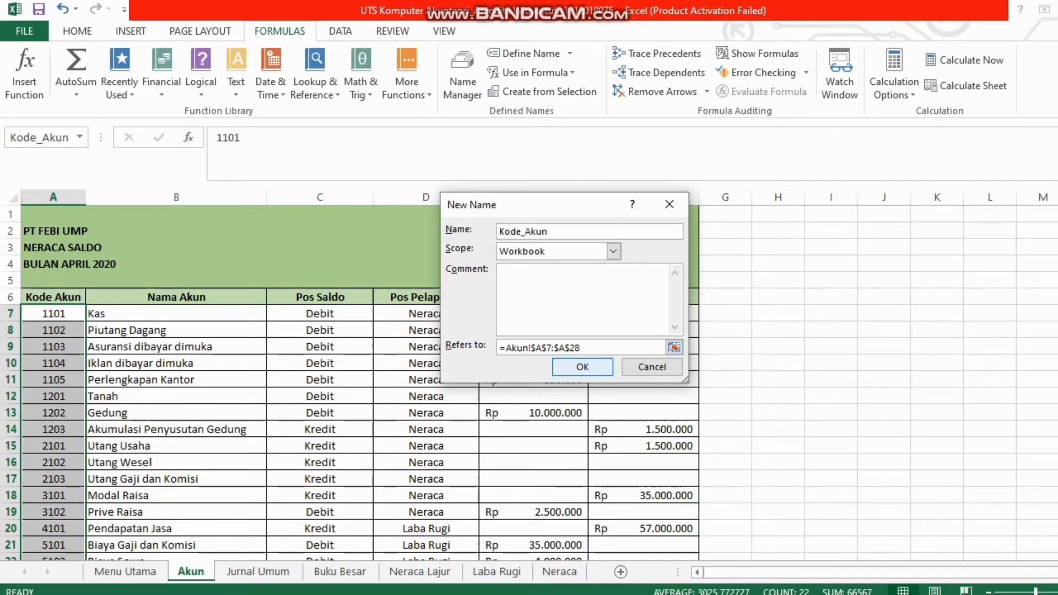
pyautogui.click(583, 367)
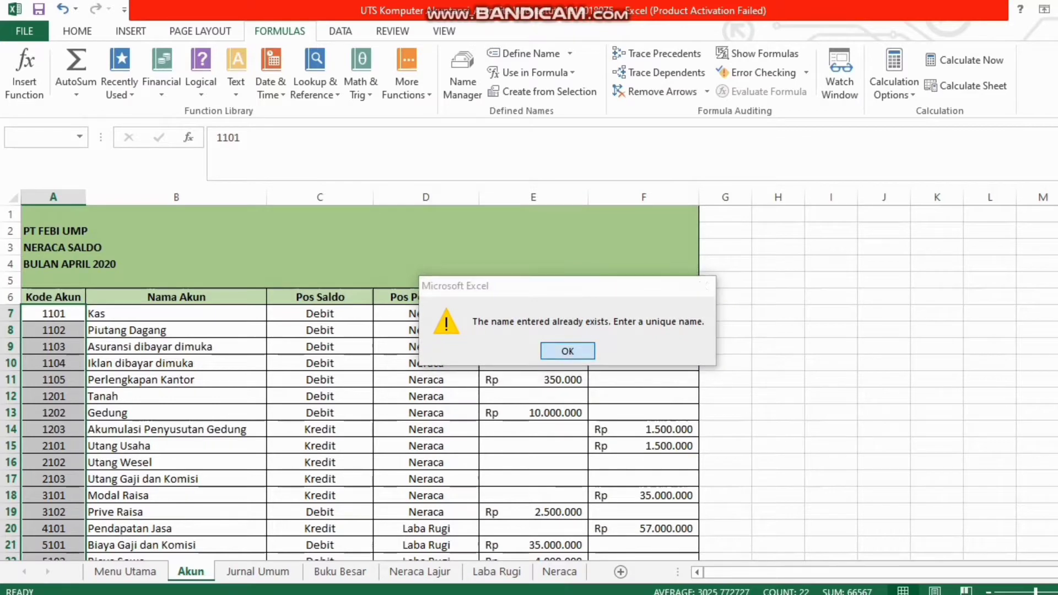
pyautogui.press('Return')
pyautogui.click(651, 327)
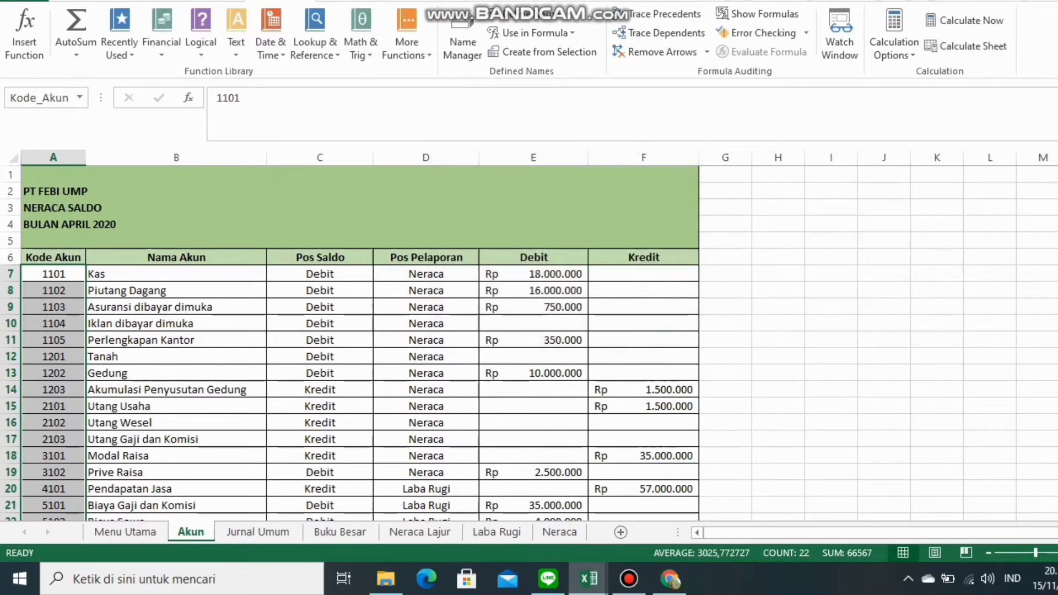
# On Jurnal Umum, restrict the first Kode Akun cell, G7, to a dropdown list sourced from =Kode_Akun, with Ignore blank off
pyautogui.click(258, 532)
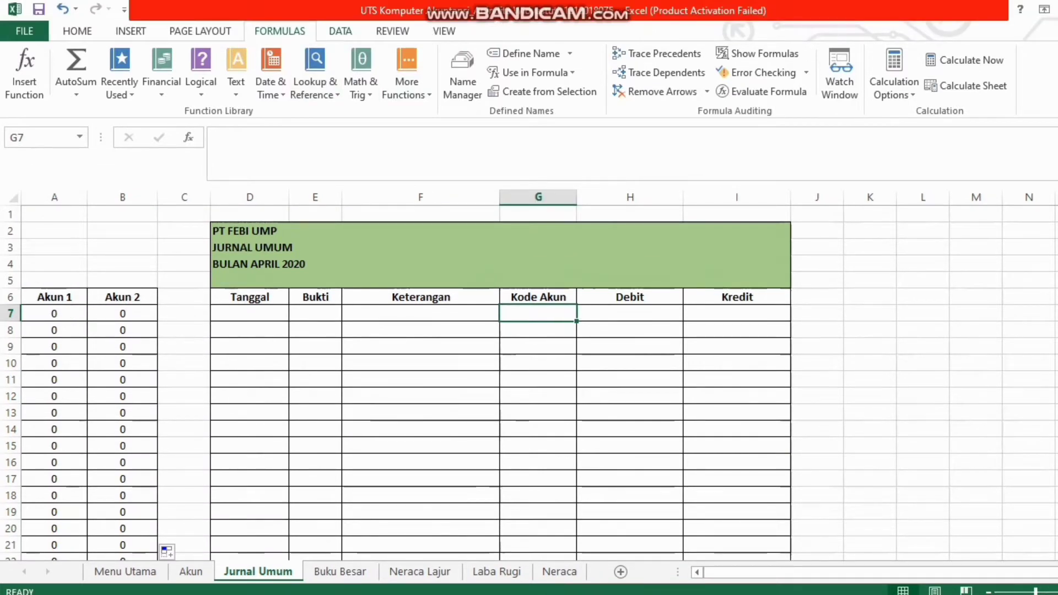
pyautogui.click(340, 31)
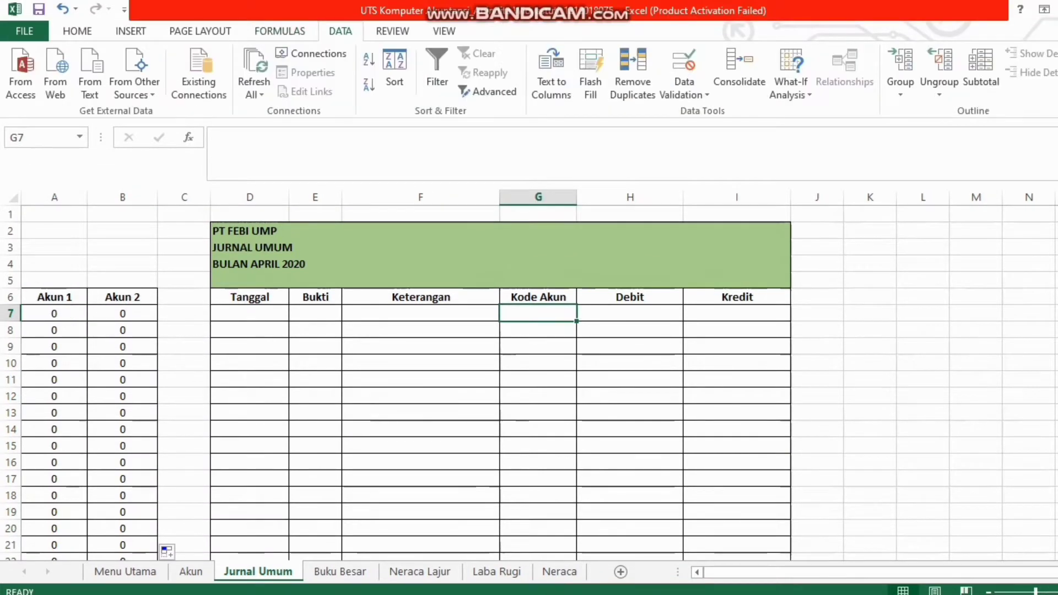
pyautogui.click(684, 65)
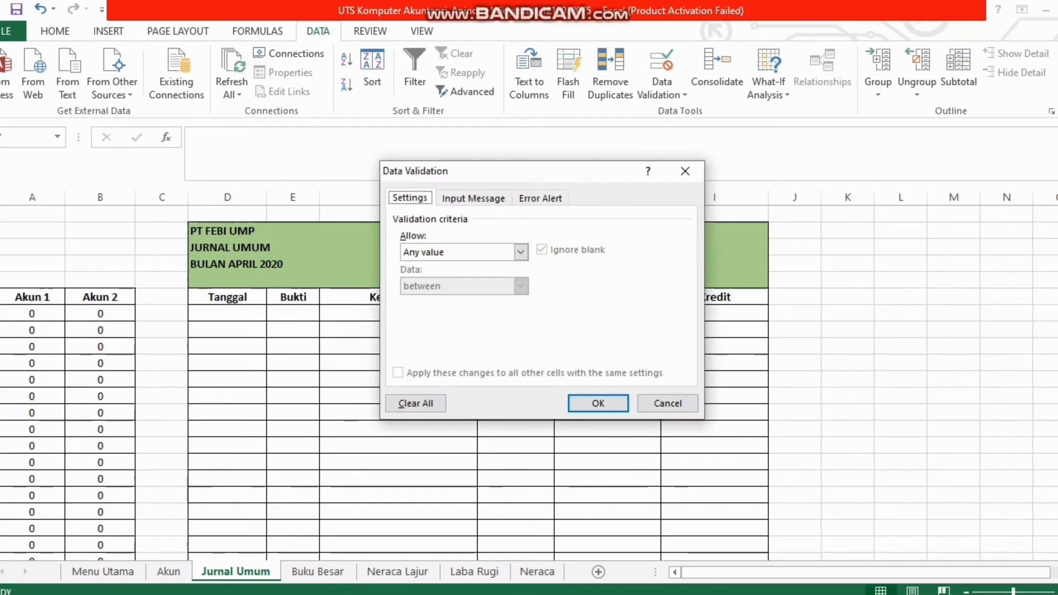
pyautogui.click(520, 252)
pyautogui.click(457, 299)
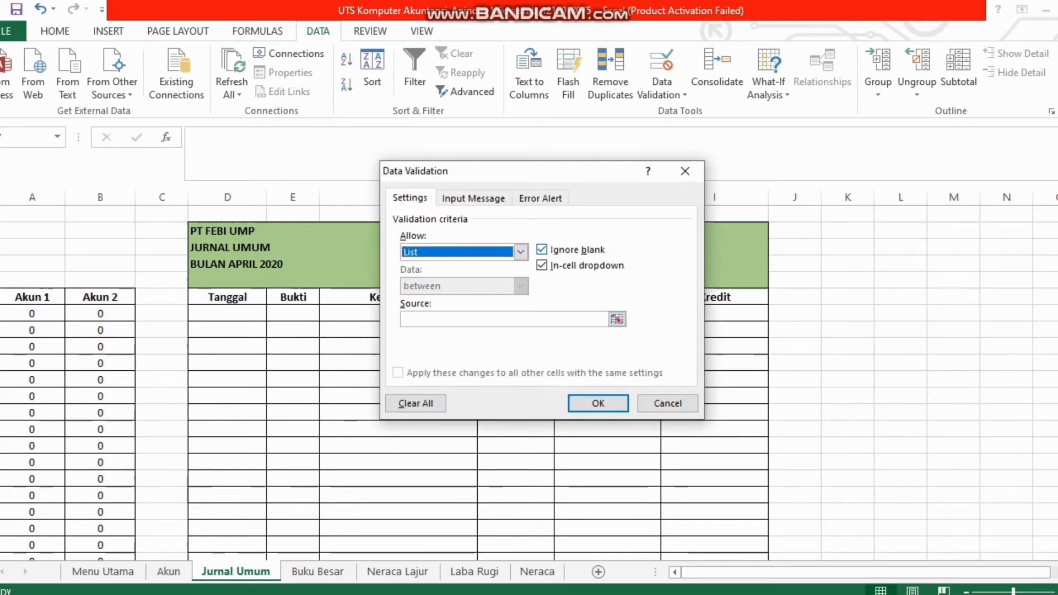
pyautogui.click(542, 249)
pyautogui.click(505, 319)
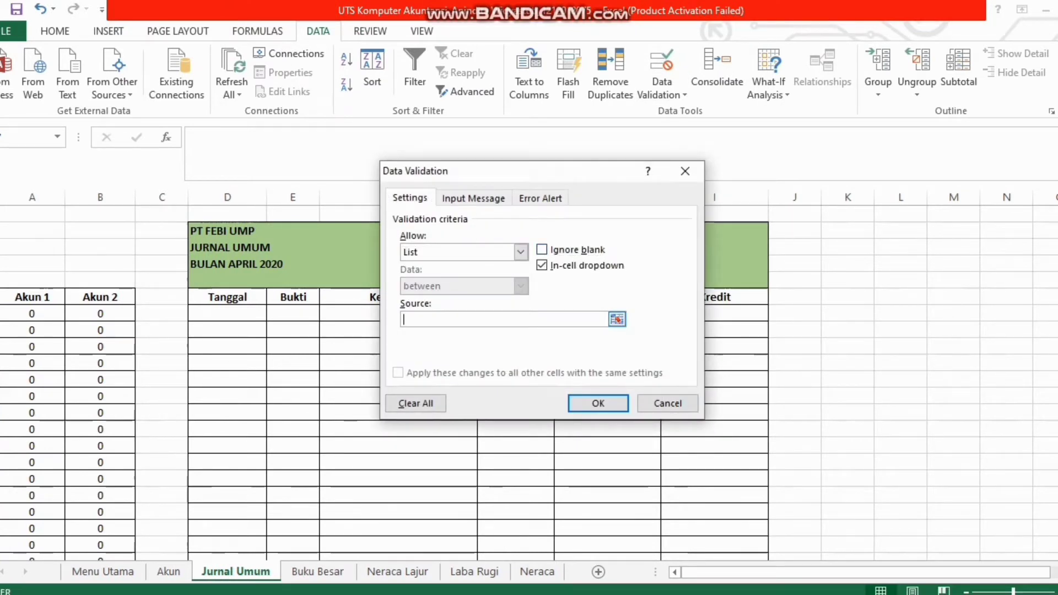
pyautogui.write('=Ko')
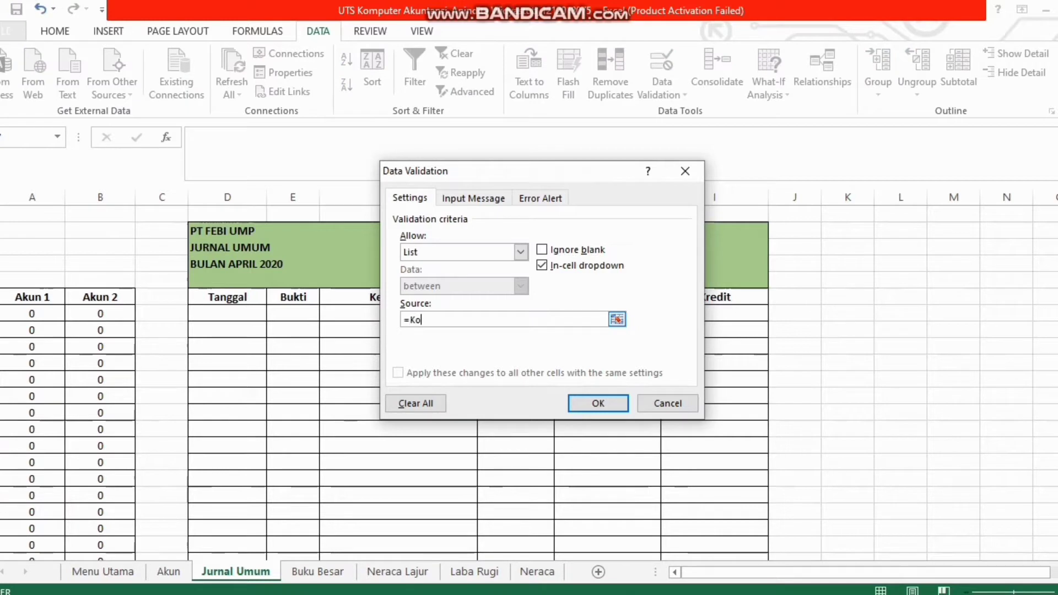
pyautogui.write('de_Akun')
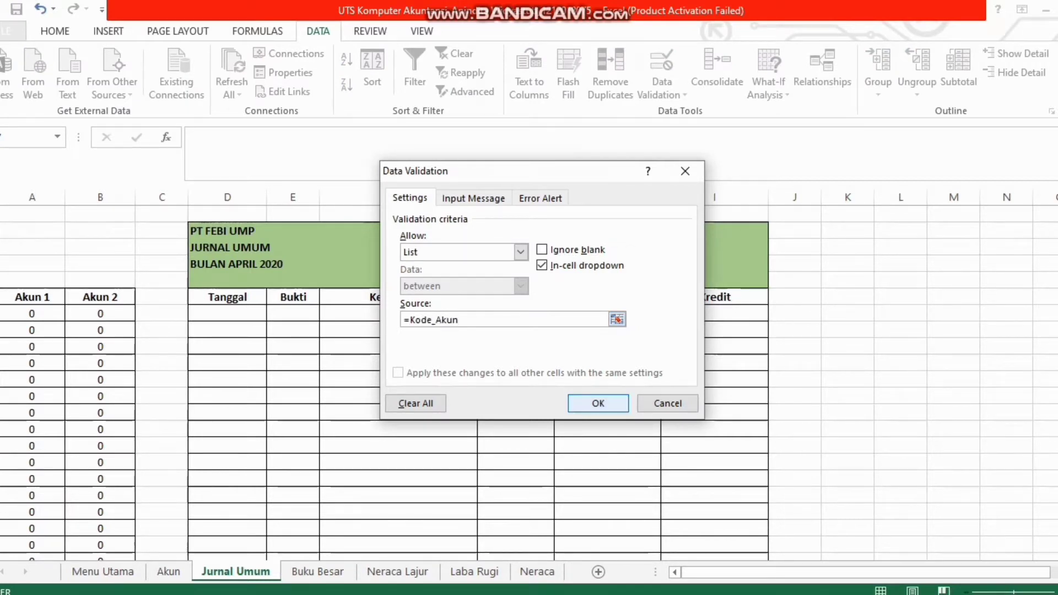
pyautogui.press('Return')
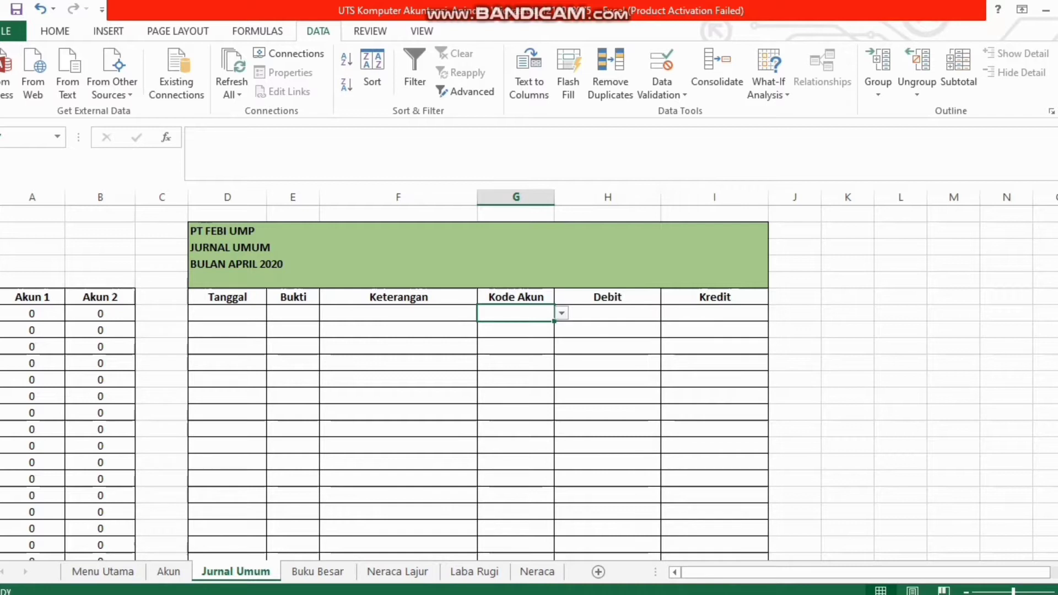
# Start the first journal entry with date 1/4/20 in D7, Biaya Sewa in F7 and Kas in F8
pyautogui.click(227, 313)
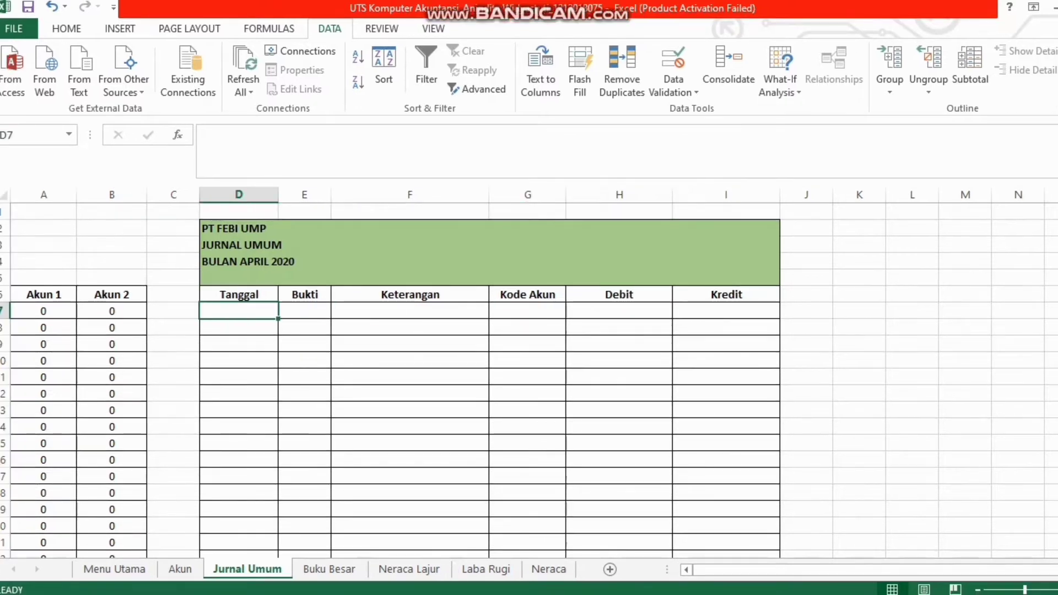
pyautogui.write('1/4/20')
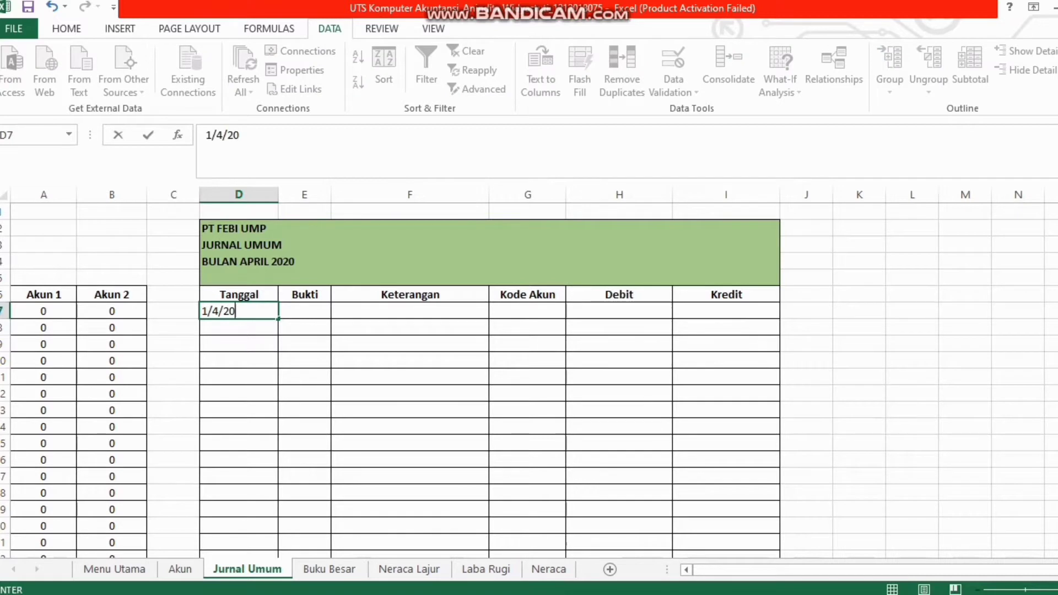
pyautogui.hotkey('ctrl', 'Return')
pyautogui.click(410, 311)
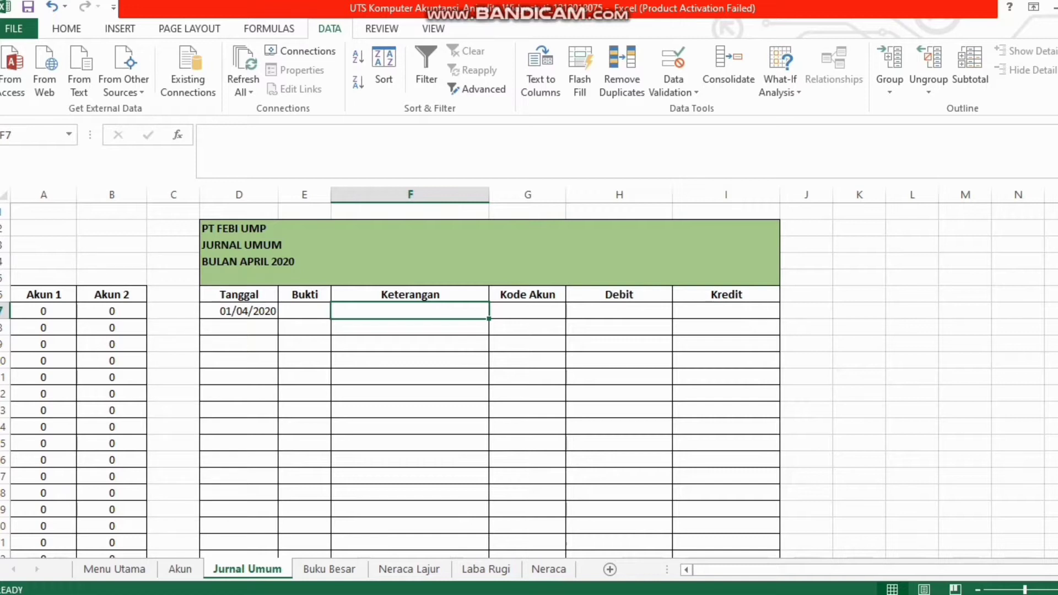
pyautogui.write('Biaya ')
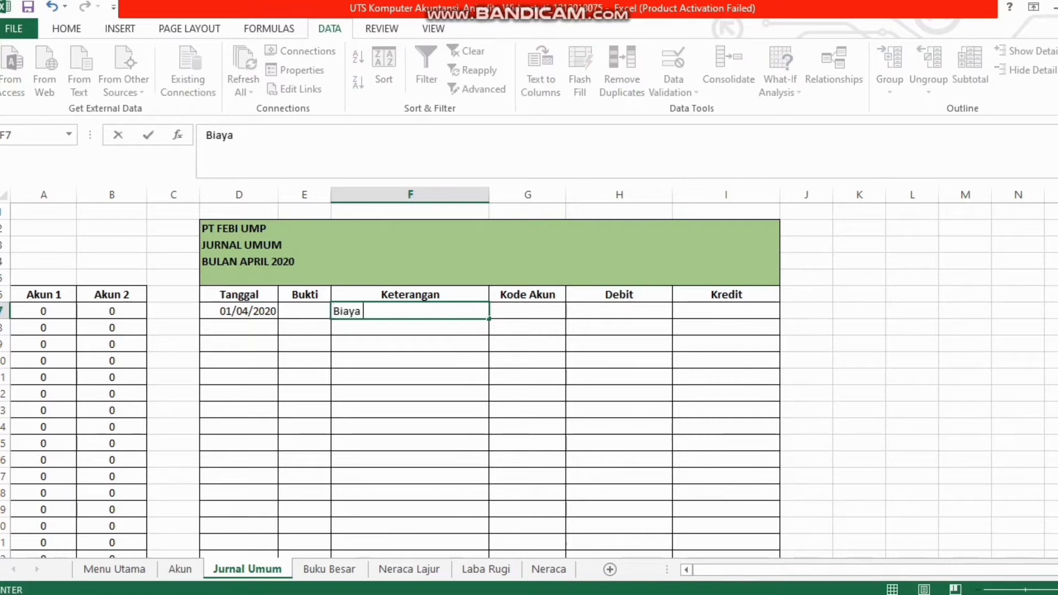
pyautogui.write('Sewa')
pyautogui.press('Return')
pyautogui.write('Kas')
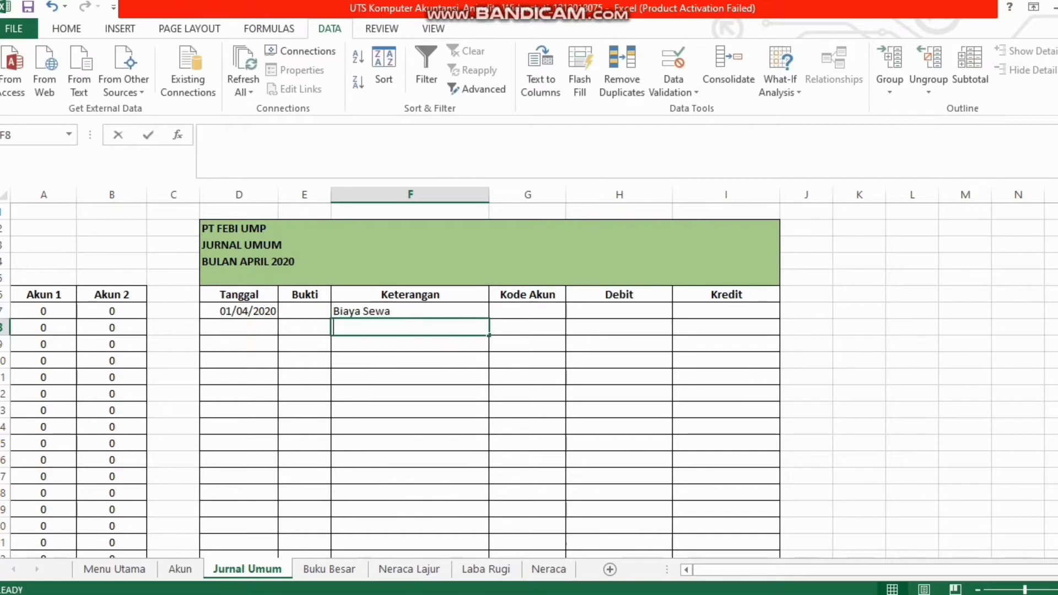
# Enter 600000 as the debit for Biaya Sewa in H7 and as the credit for Kas in I8
pyautogui.press('Tab')
pyautogui.press('Tab')
pyautogui.press('Up')
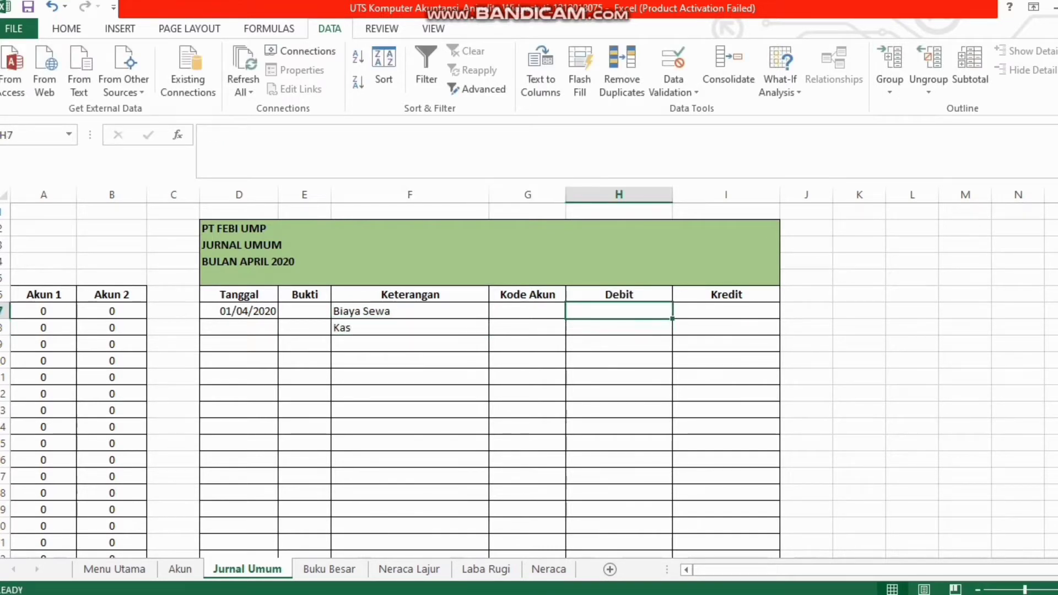
pyautogui.write('60000')
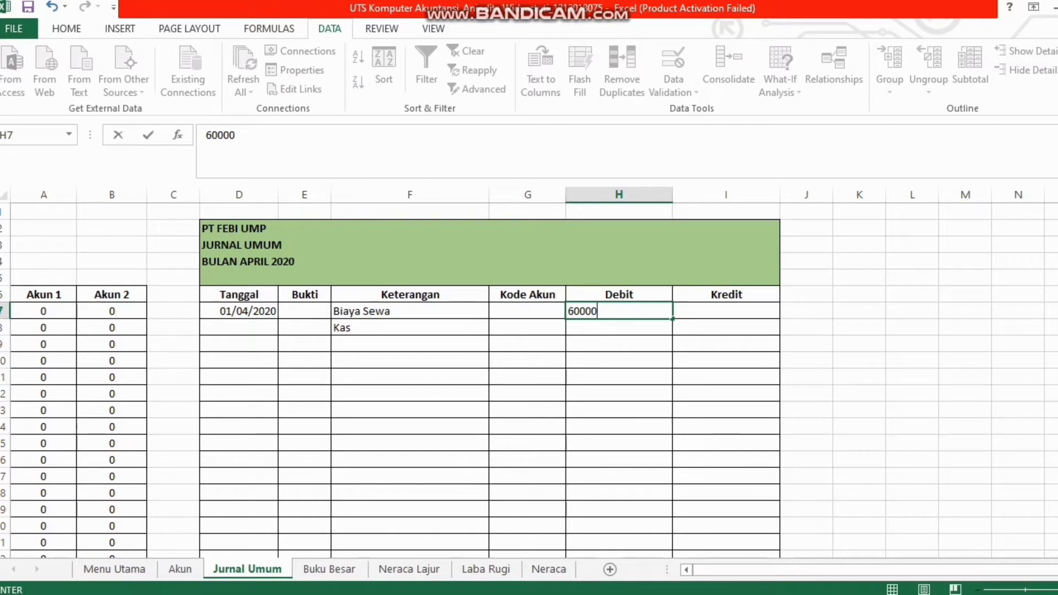
pyautogui.press('Tab')
pyautogui.press('Down')
pyautogui.write('600')
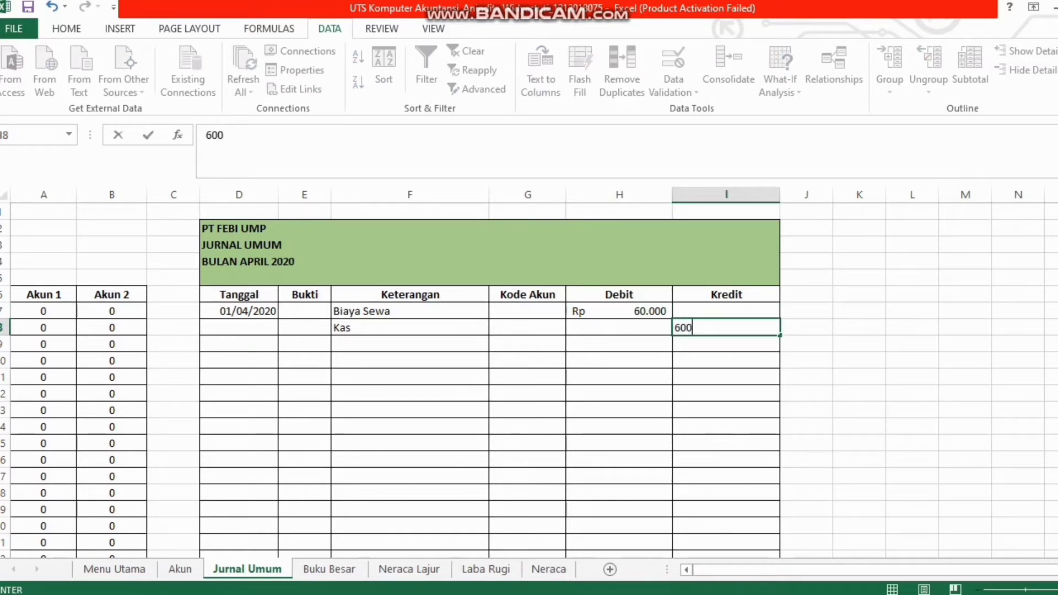
pyautogui.write('.0000')
pyautogui.press('Left')
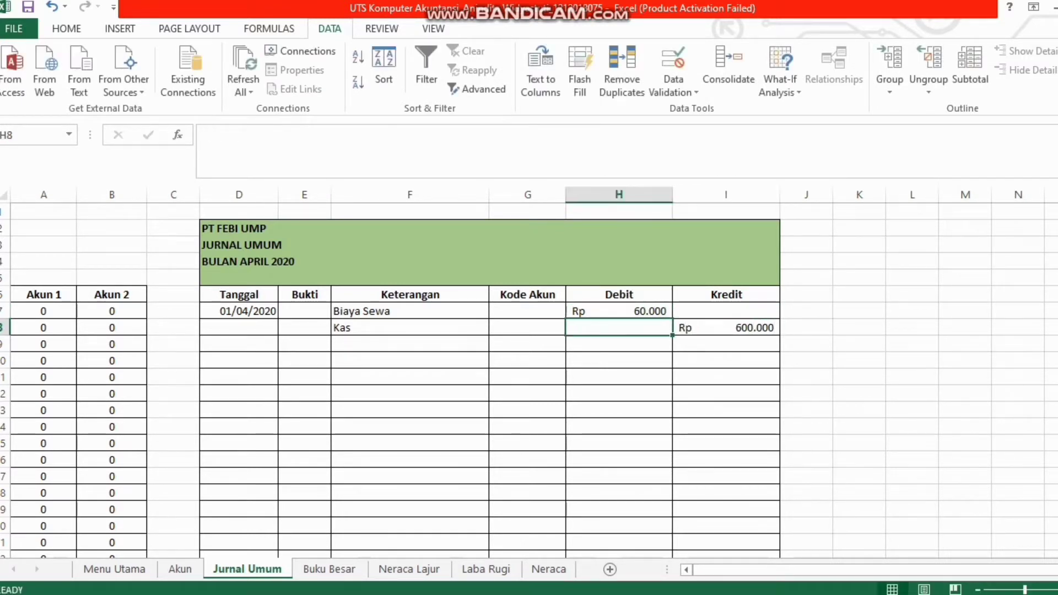
pyautogui.press('Up')
pyautogui.write('600')
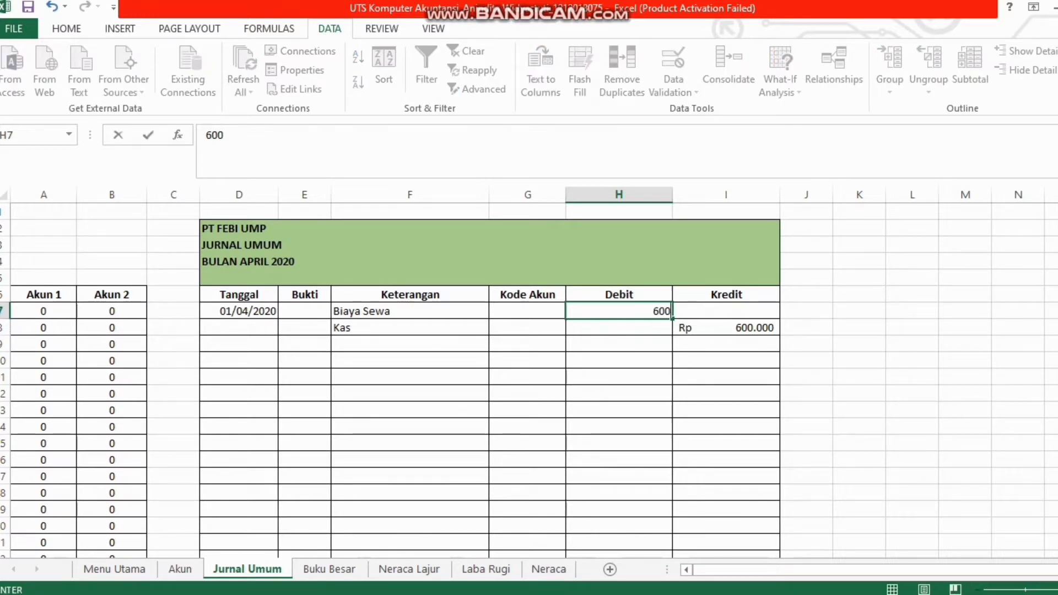
pyautogui.write('.00000')
# Choose account code 5102 for Biaya Sewa in G7 from the Kode Akun dropdown list
pyautogui.press('Left')
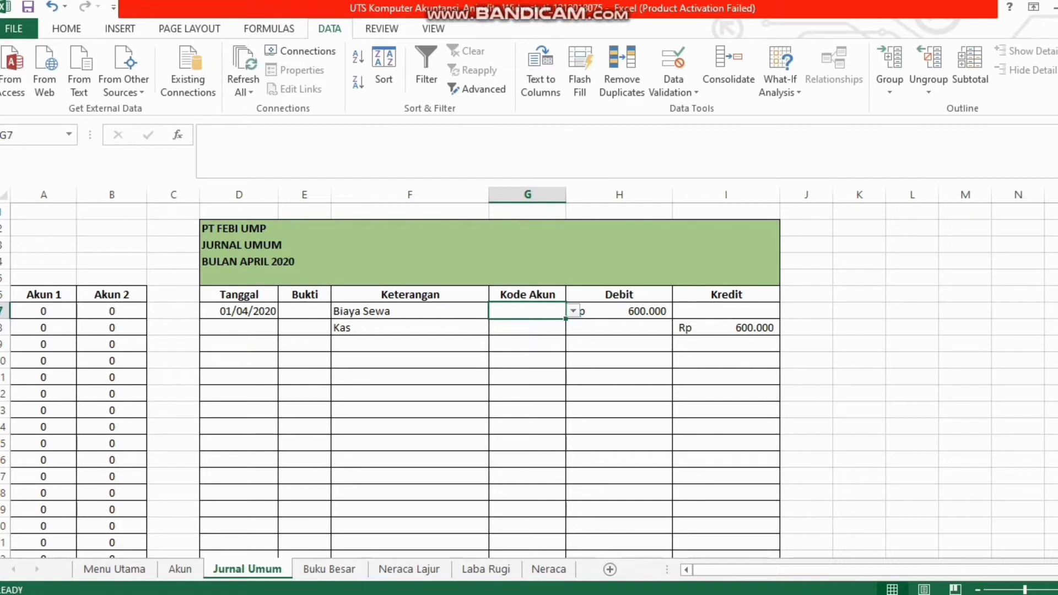
pyautogui.hotkey('alt', 'Down')
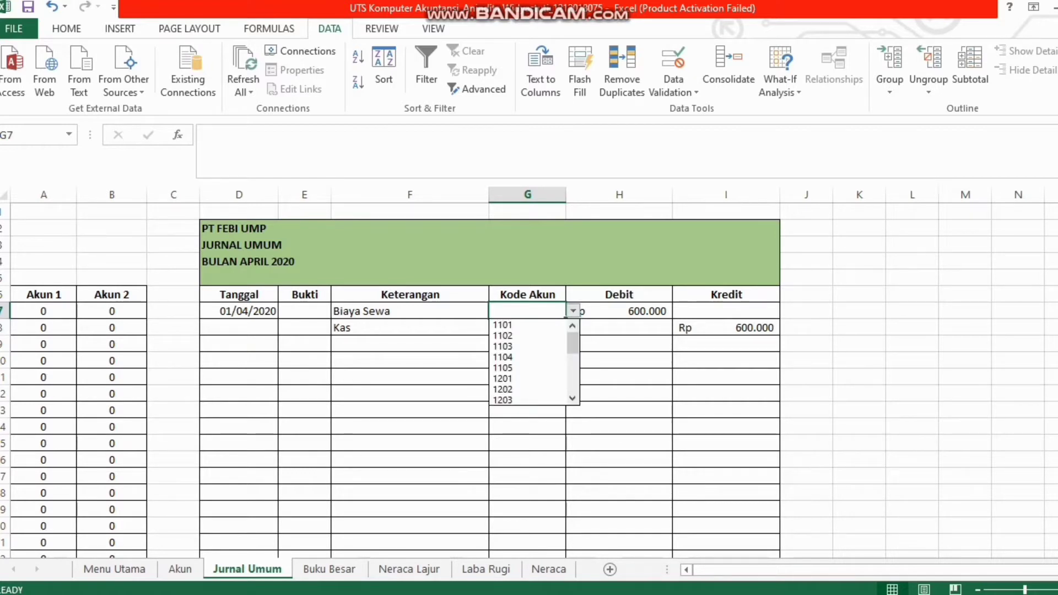
pyautogui.moveTo(572, 343); pyautogui.dragTo(573, 366)
pyautogui.press('Return')
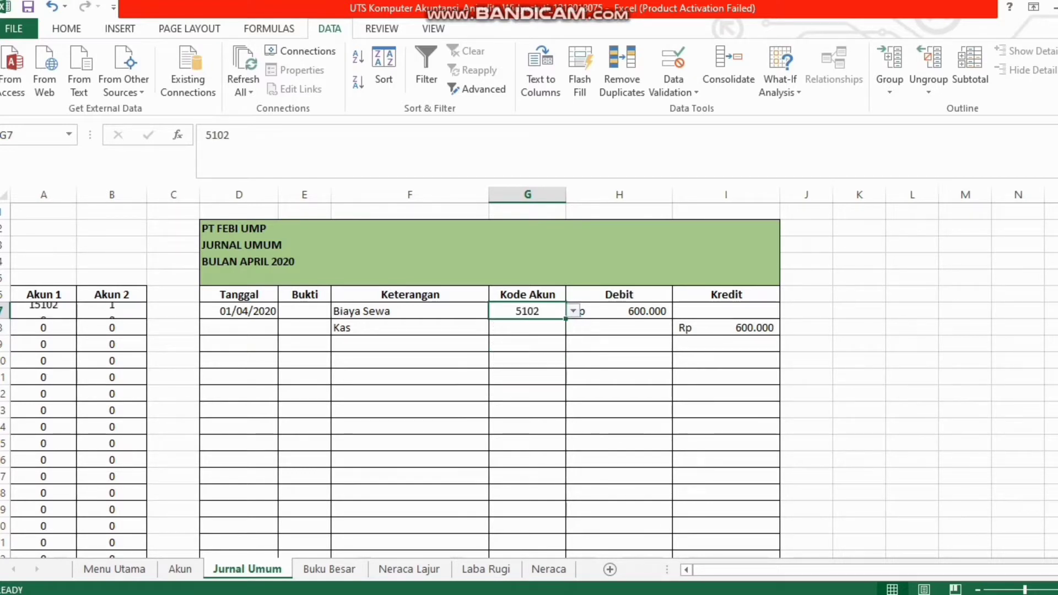
pyautogui.press('Return')
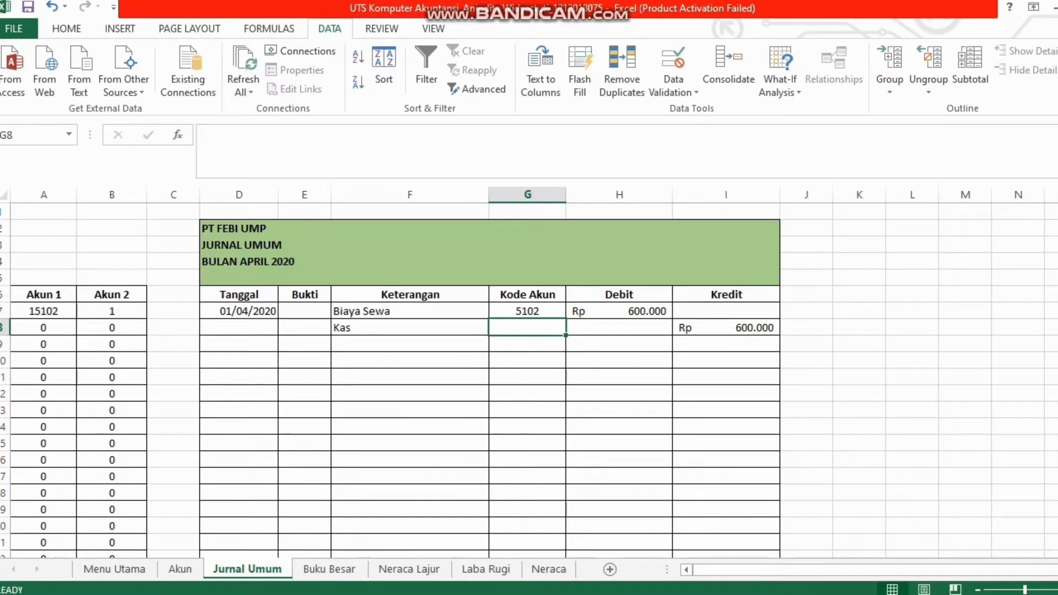
# Fill the Kode Akun cell G7 with its dropdown list down the column to row 28
pyautogui.click(527, 312)
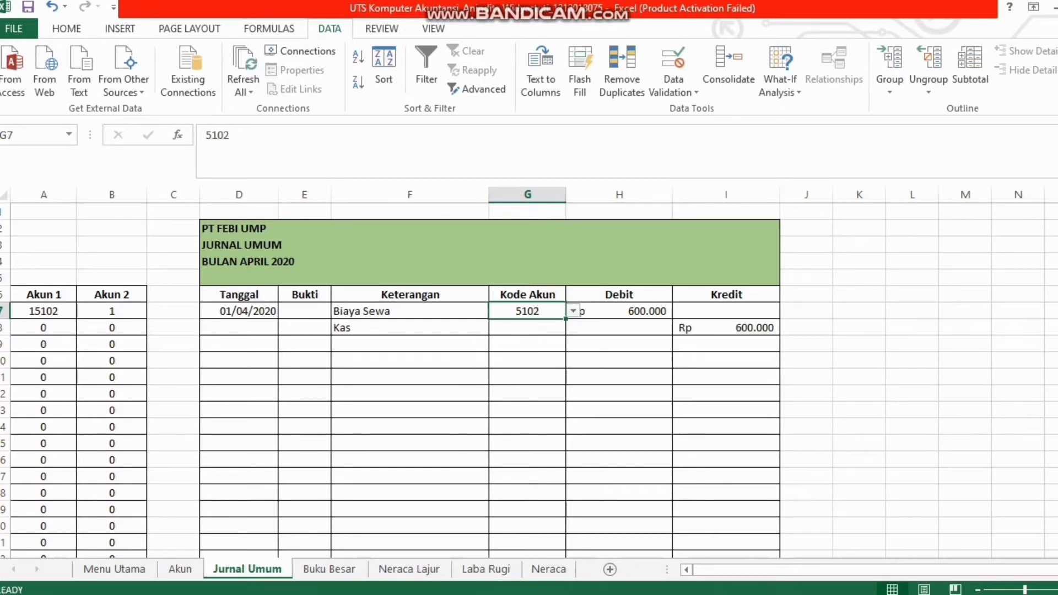
pyautogui.moveTo(566, 318); pyautogui.dragTo(569, 474)
pyautogui.moveTo(568, 432); pyautogui.dragTo(567, 432)
pyautogui.scroll(4, 528, 330)
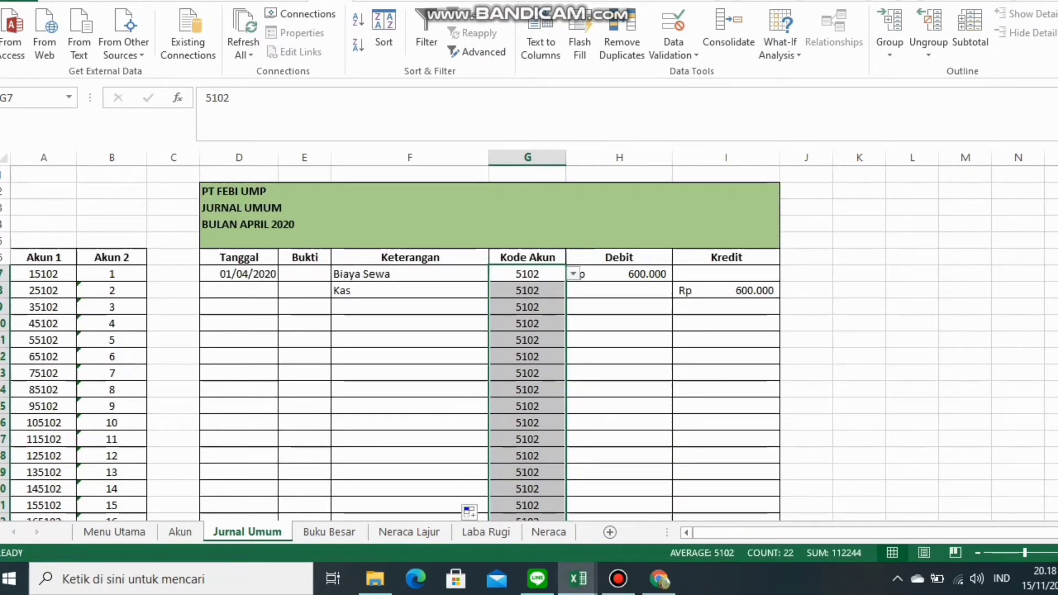
# Change the account code for Kas in G8 to 1101 using its dropdown list
pyautogui.click(527, 290)
pyautogui.click(573, 290)
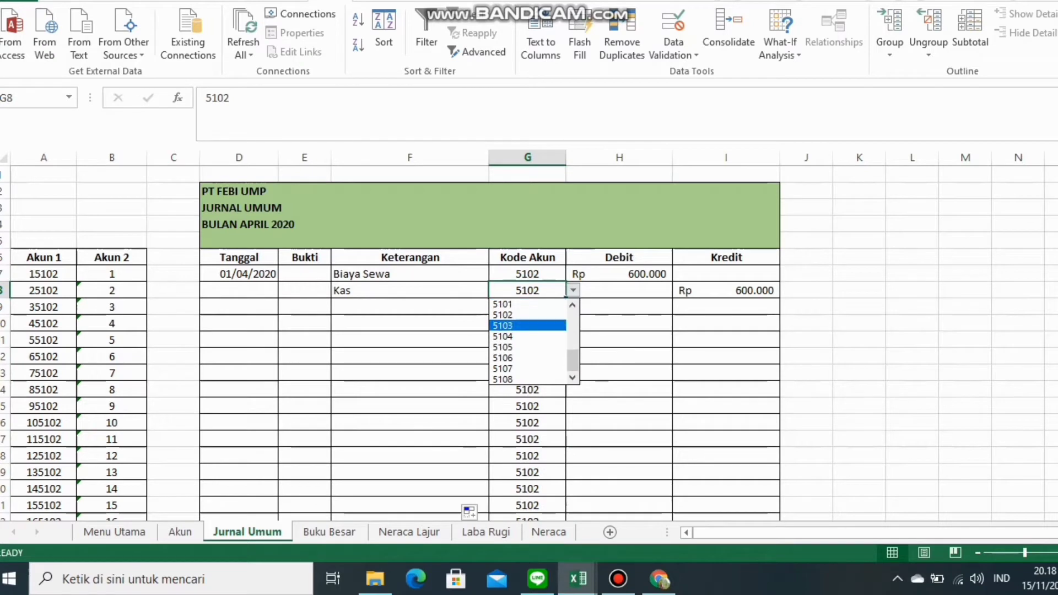
pyautogui.moveTo(573, 360); pyautogui.dragTo(573, 320)
pyautogui.click(527, 304)
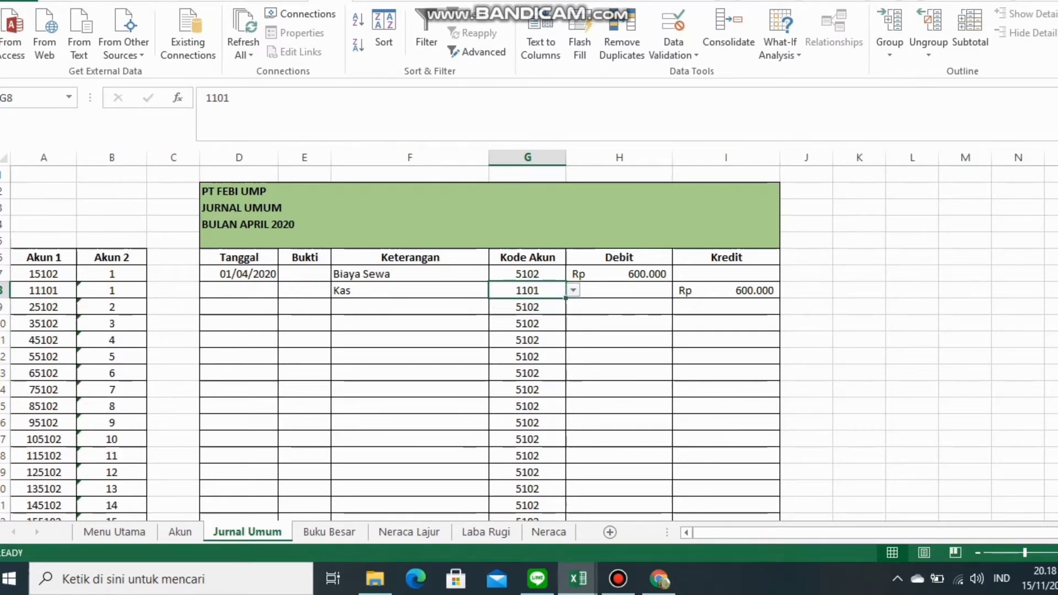
# Start the second journal entry with date 2/4/20 in D9, Perlengakapan Kantor in F9 and Utang Usaha in F10
pyautogui.click(238, 306)
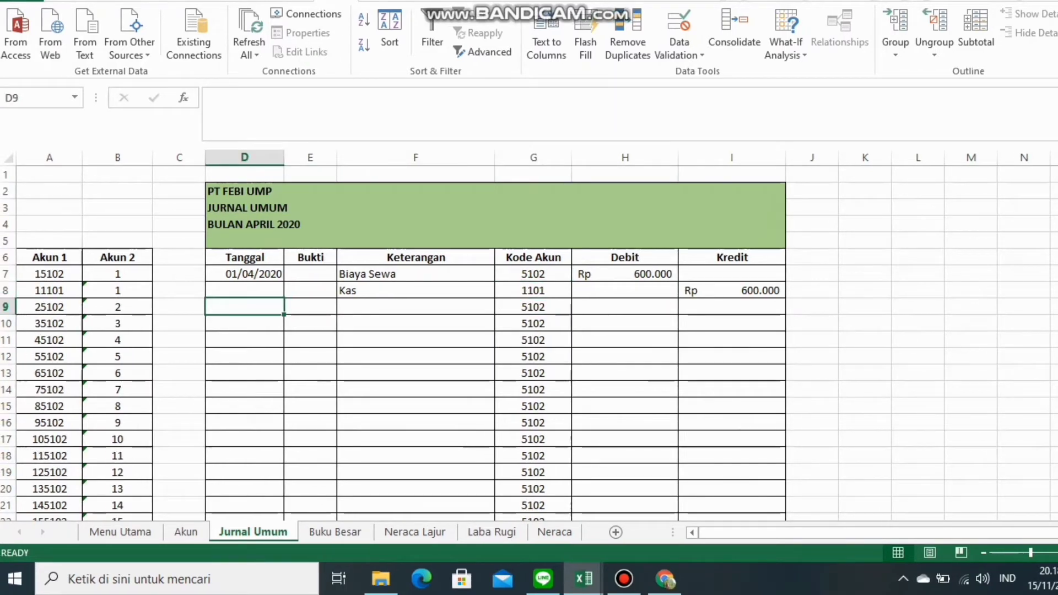
pyautogui.write('2/4/20')
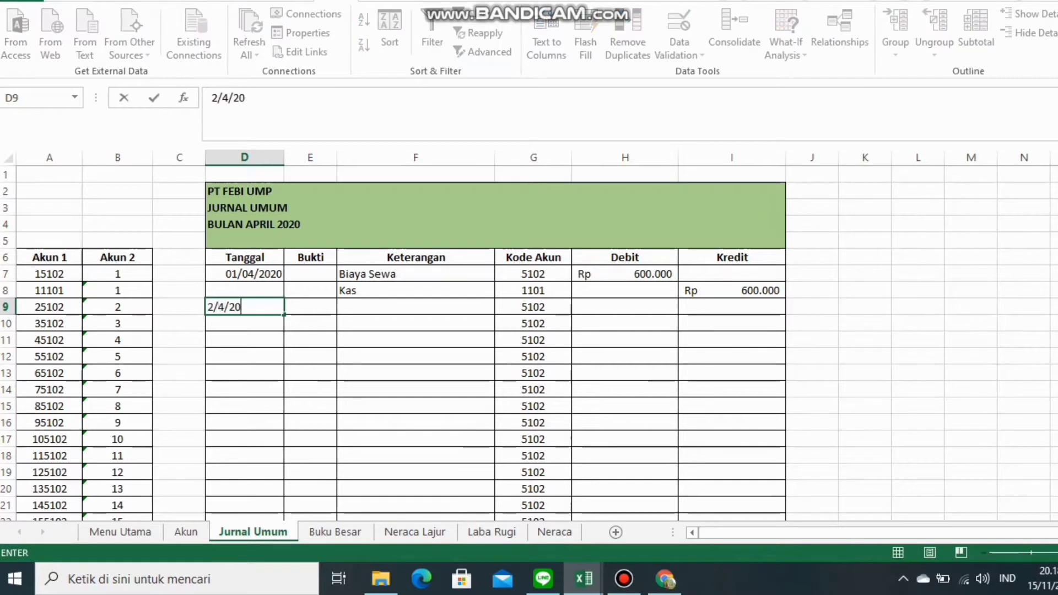
pyautogui.press('Tab')
pyautogui.press('Tab')
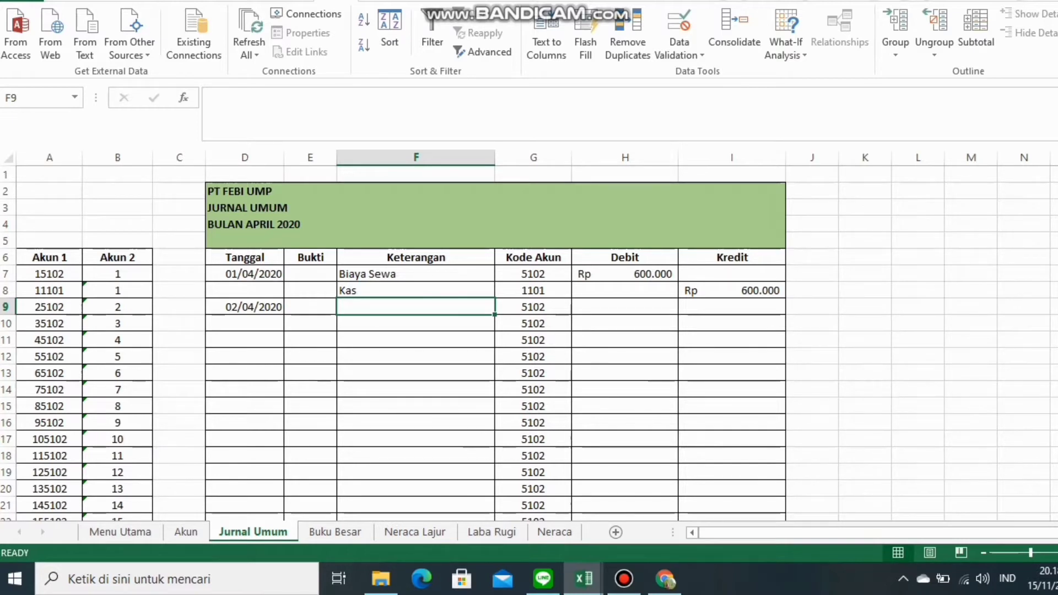
pyautogui.write('Perle')
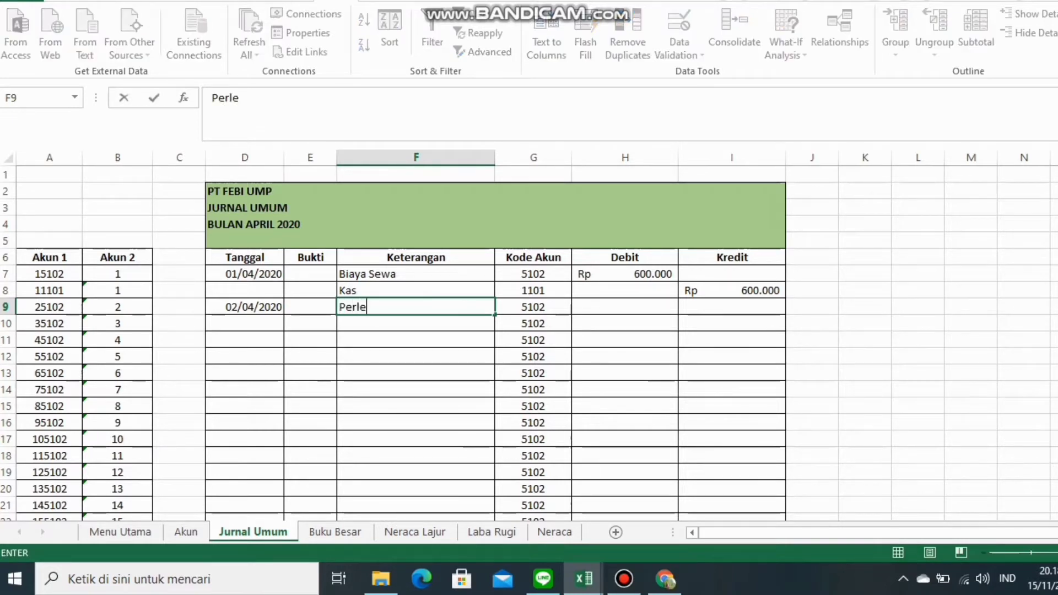
pyautogui.write('ngakapan Kantor')
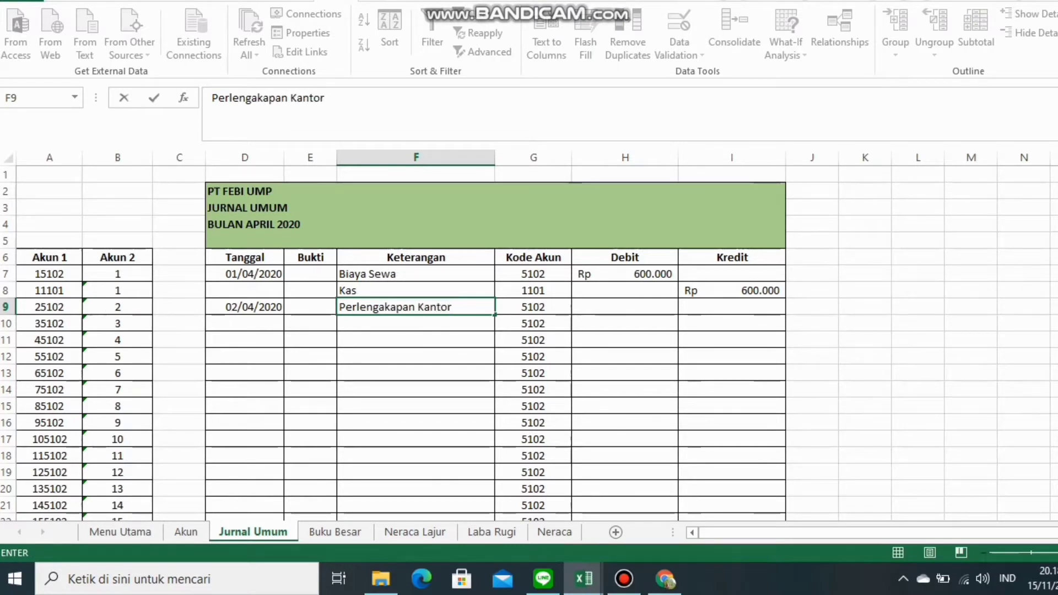
pyautogui.press('Return')
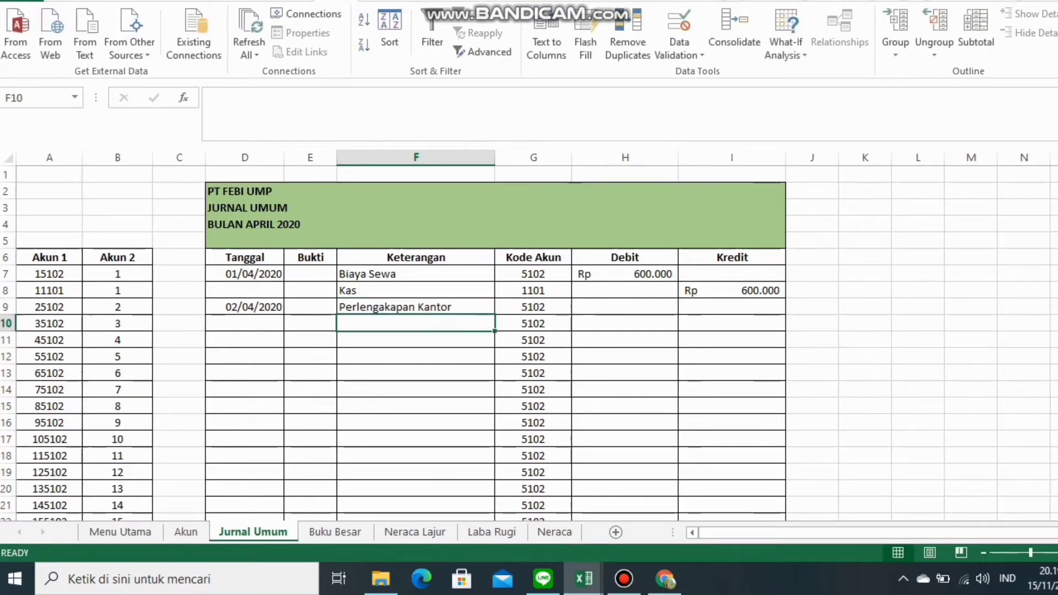
pyautogui.write('Utang Usaha')
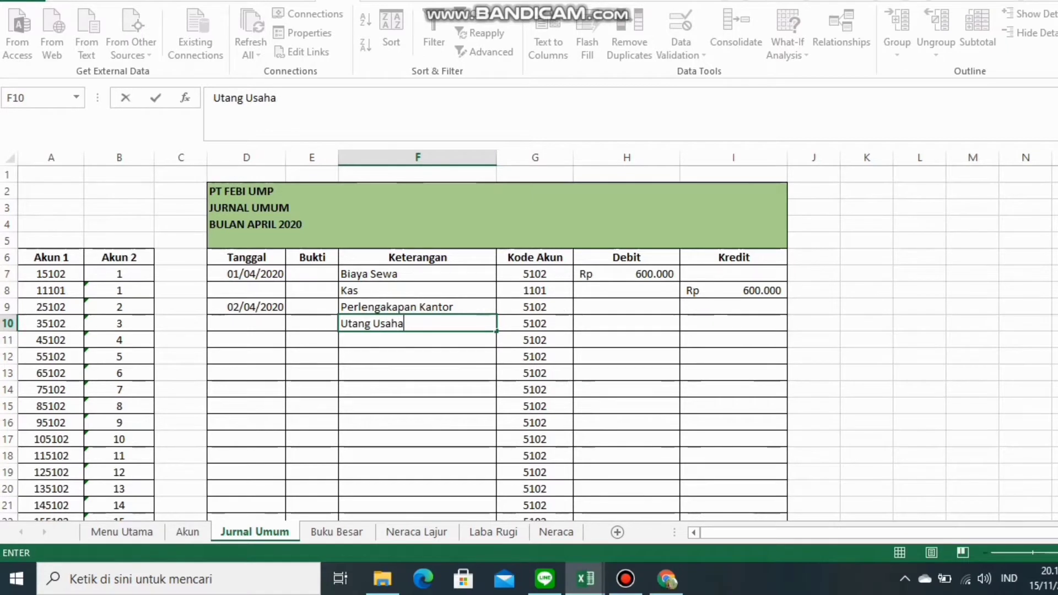
# Enter 150000 as the debit for the office supplies in H9 and as the credit for Utang Usaha in I10
pyautogui.click(627, 307)
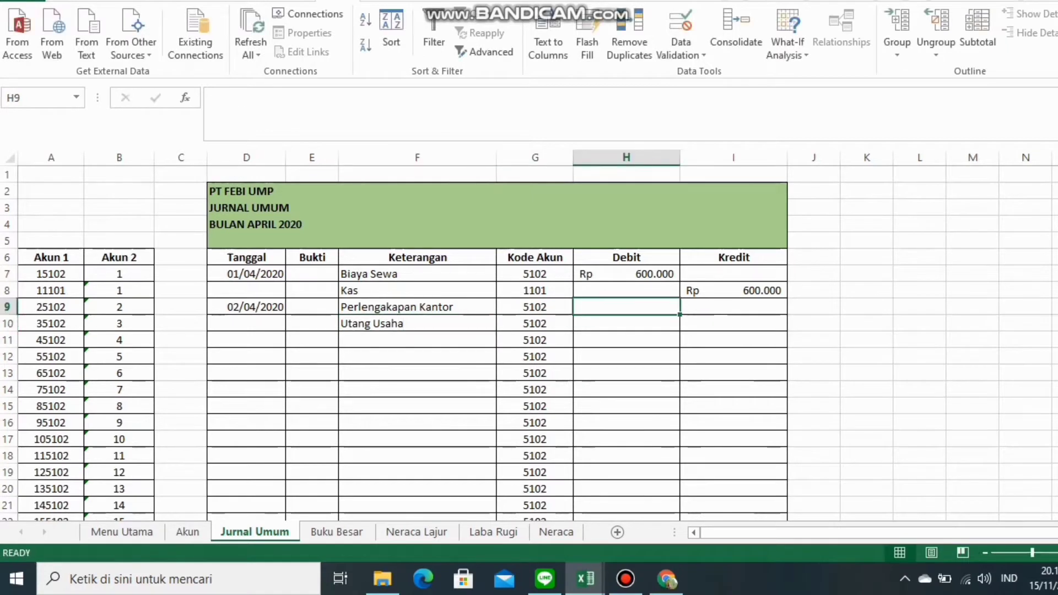
pyautogui.write('15')
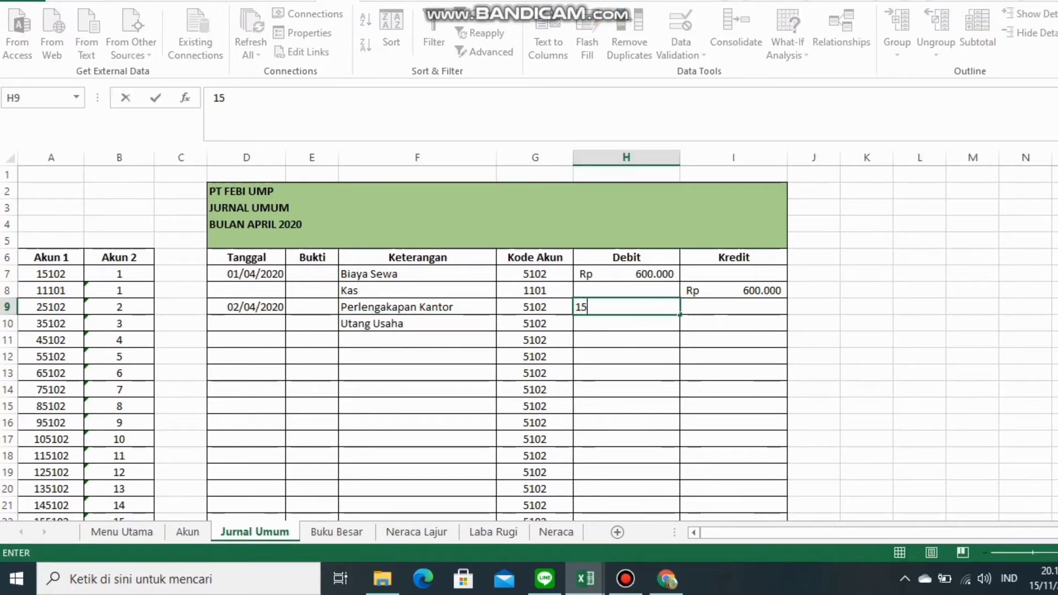
pyautogui.write('0.00000')
pyautogui.press('Right')
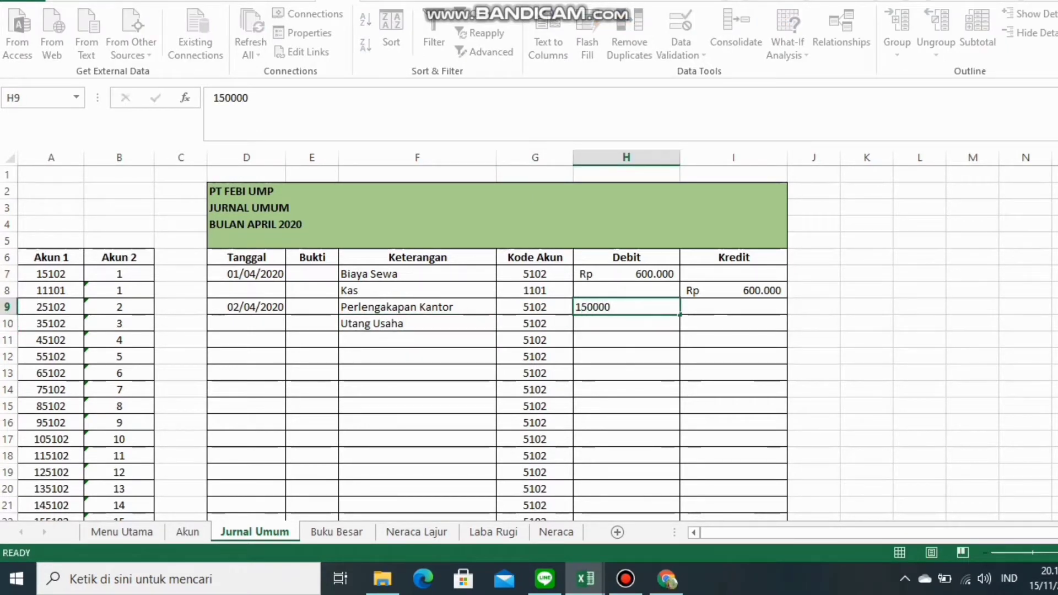
pyautogui.press('Down')
pyautogui.write('150000')
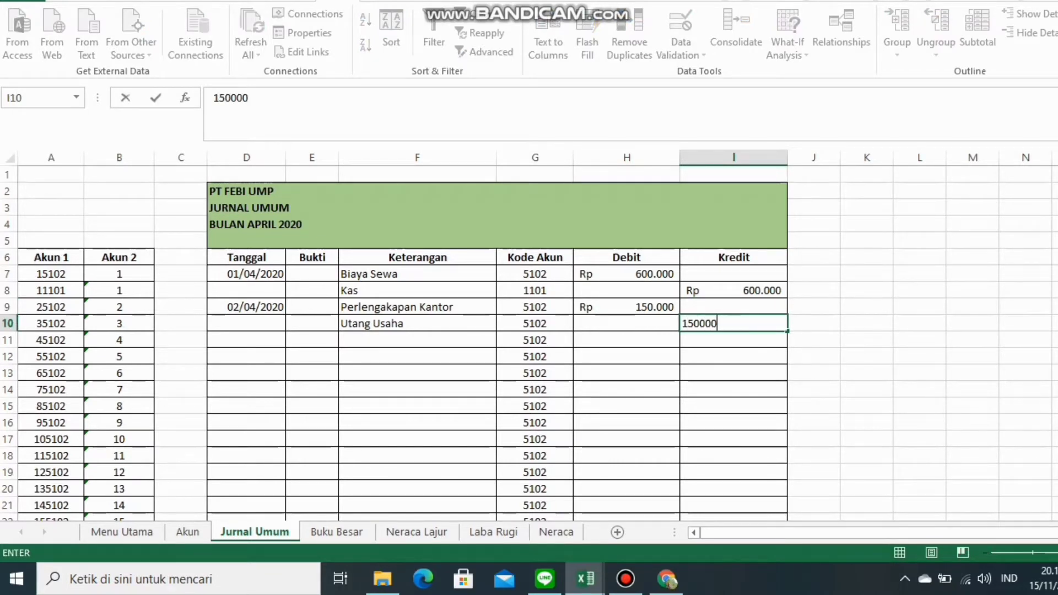
# Change the account code for the office supplies row in G9 to 1105 using its dropdown list
pyautogui.click(535, 307)
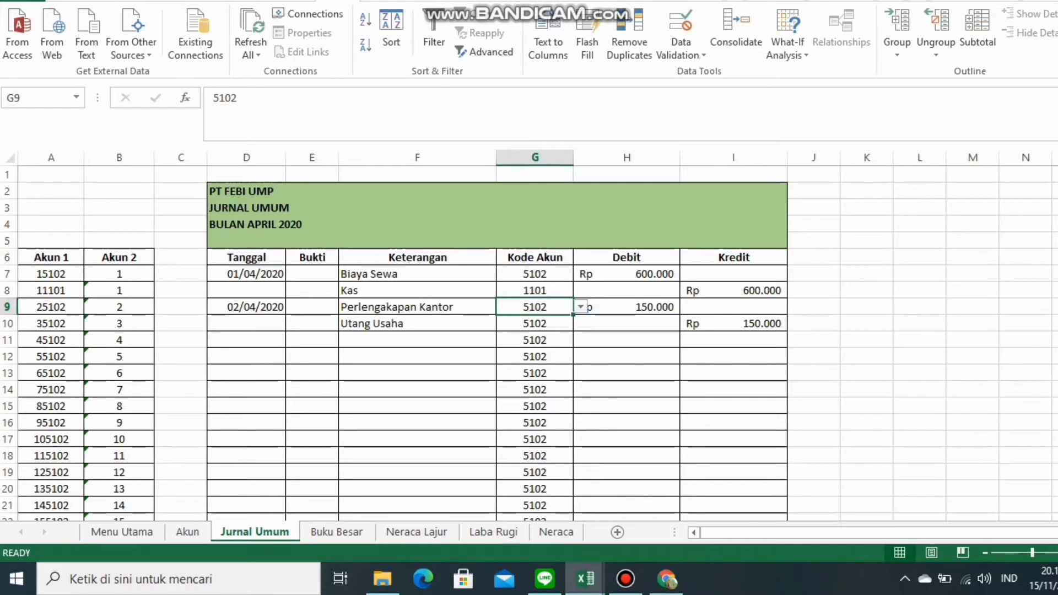
pyautogui.click(581, 306)
pyautogui.scroll(5, 534, 358)
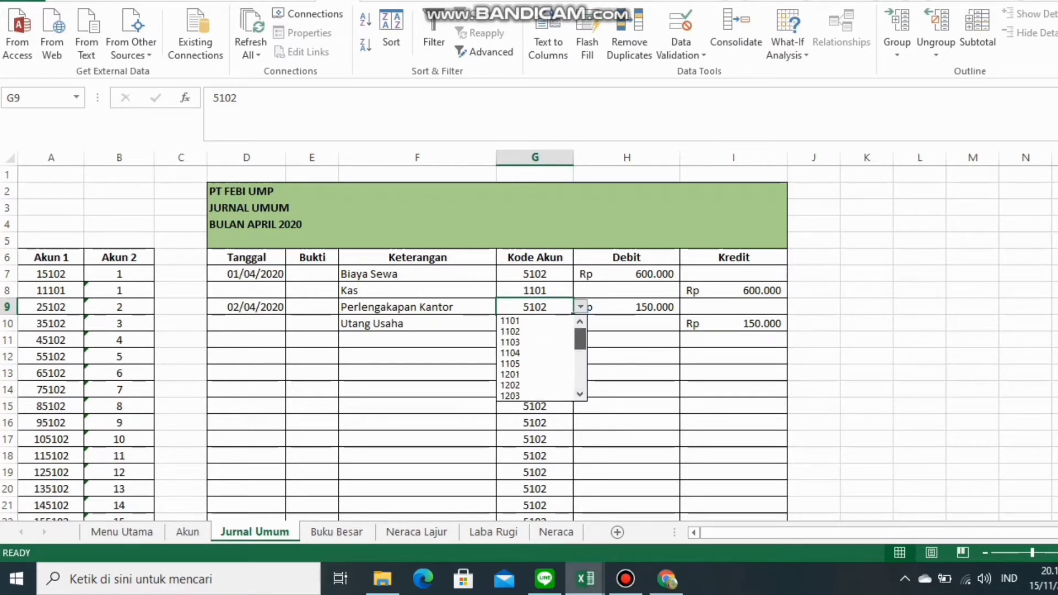
pyautogui.click(534, 364)
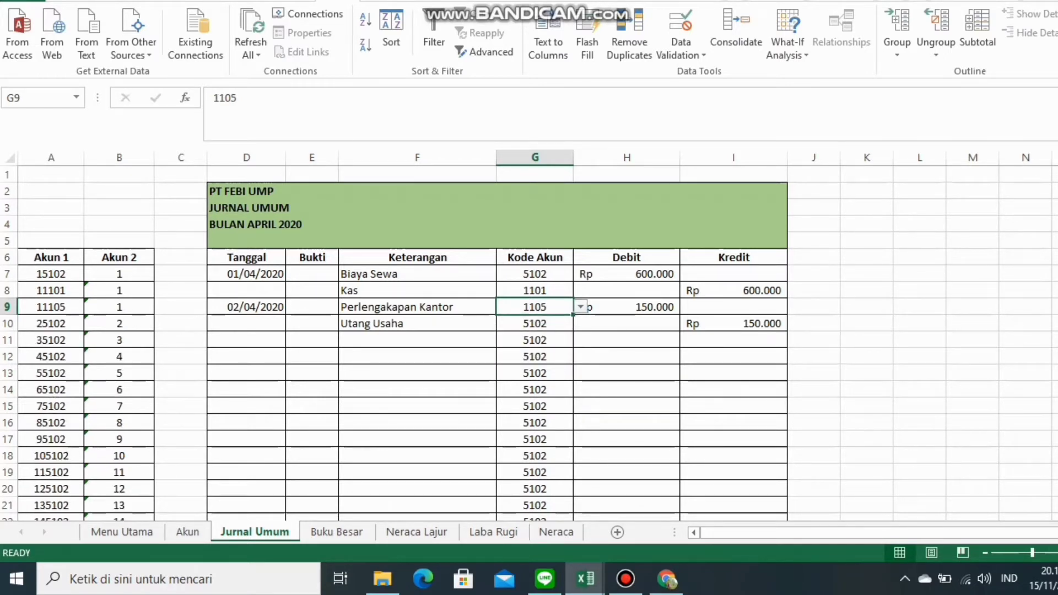
# Change the account code for Utang Usaha in G10 to 2101 using its dropdown list
pyautogui.click(535, 324)
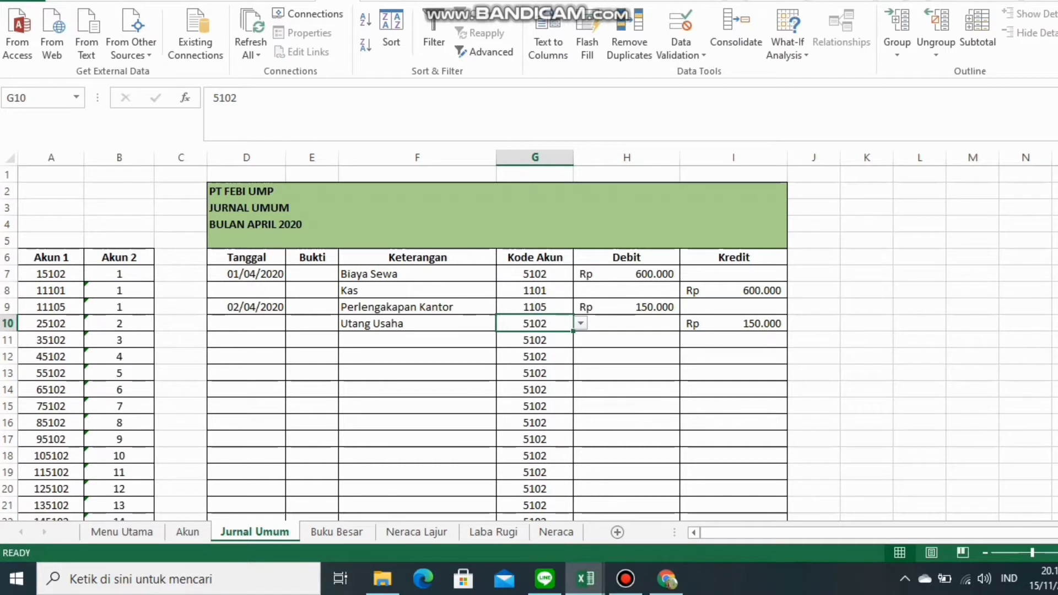
pyautogui.click(580, 323)
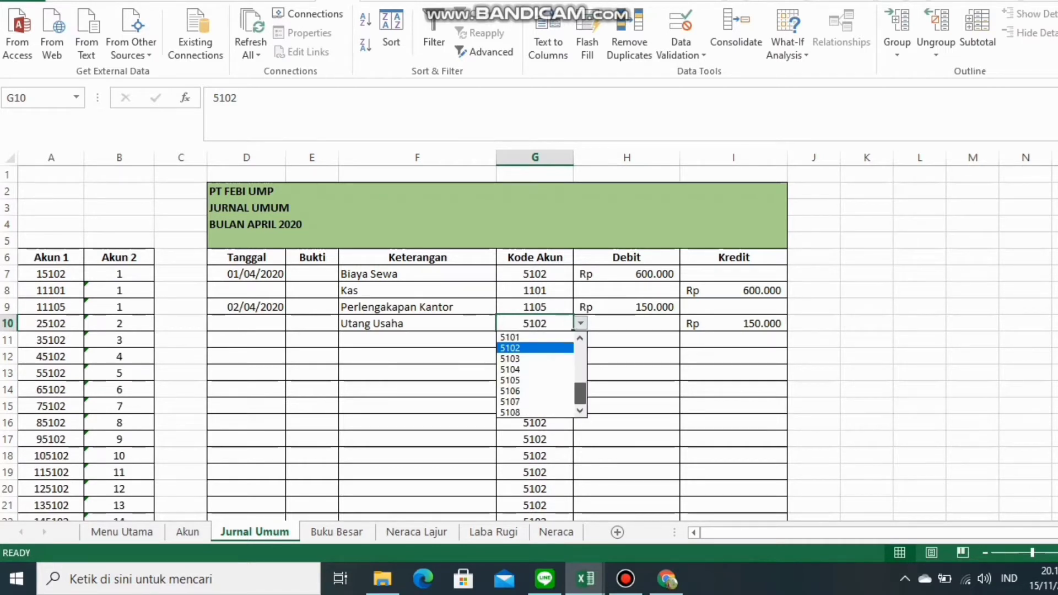
pyautogui.scroll(5, 537, 375)
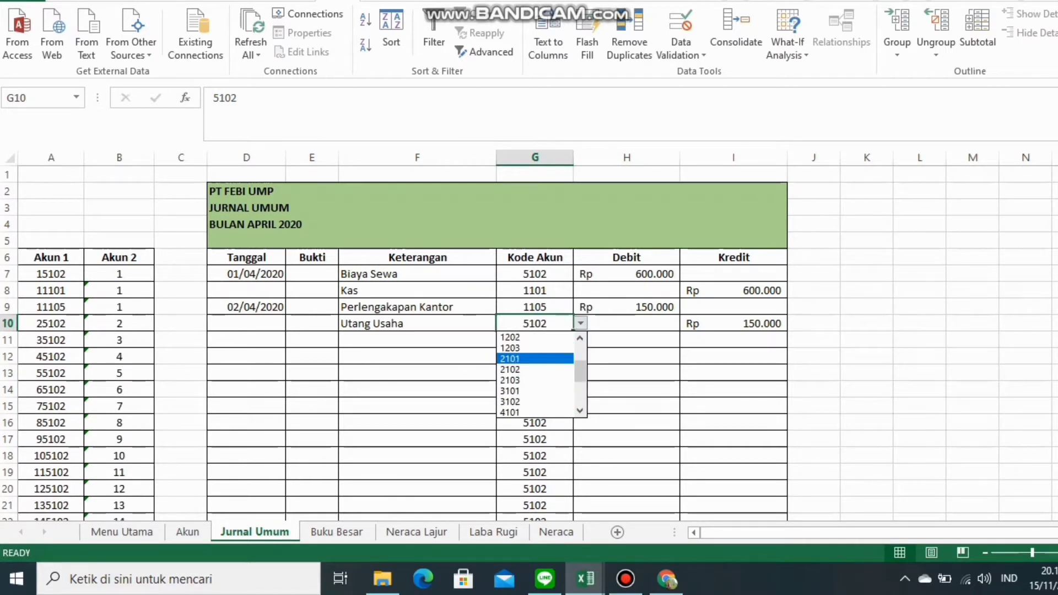
pyautogui.click(534, 358)
# Start the third journal entry with date 4/4/20 in D11 and the descriptions Tanah, Kas and Utang Wesel in F11 to F13
pyautogui.click(247, 340)
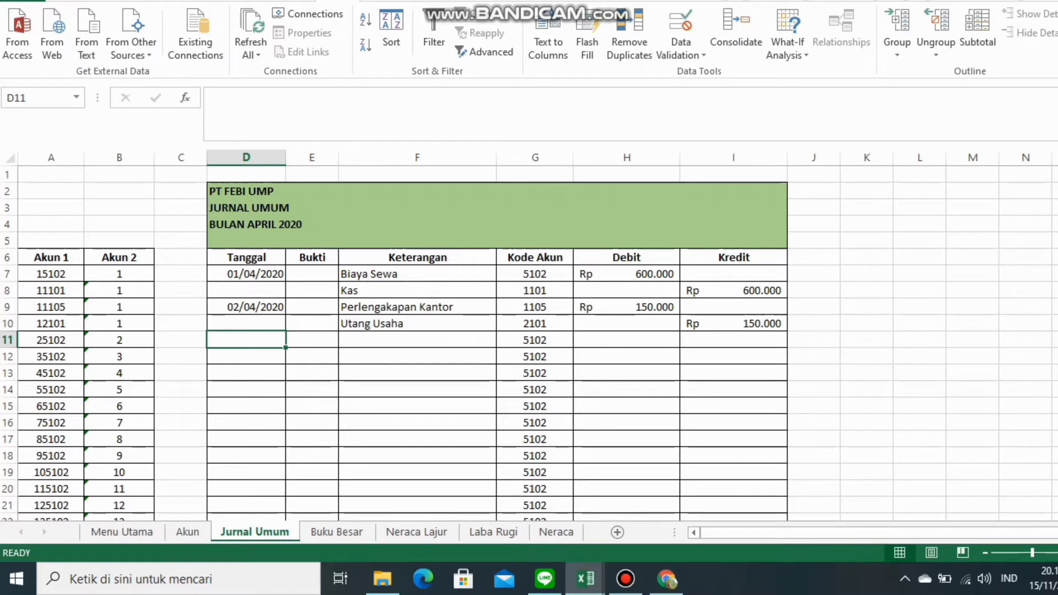
pyautogui.write('4/4/20')
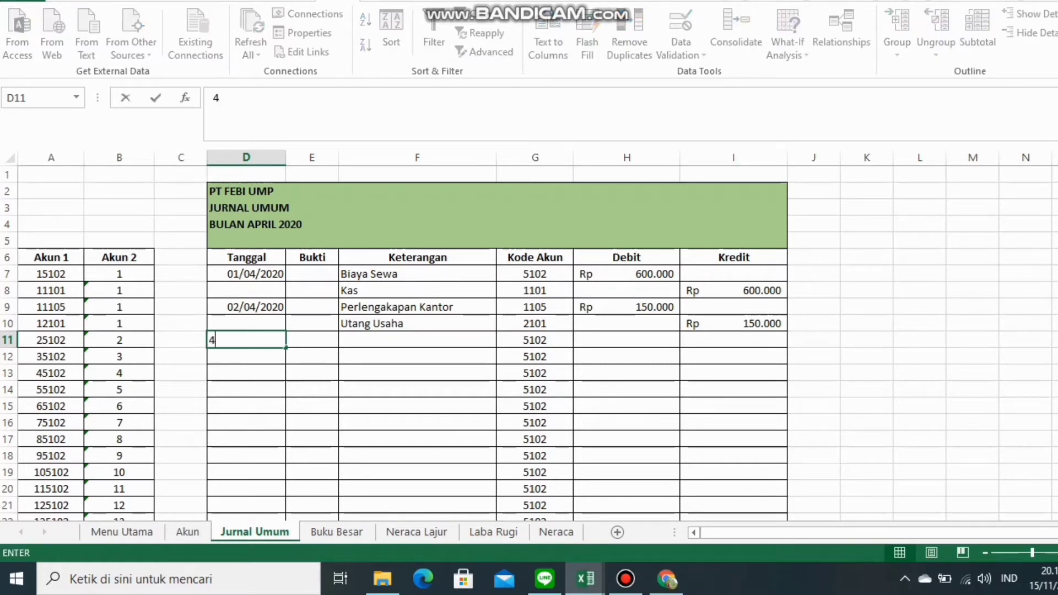
pyautogui.press('Tab')
pyautogui.press('Tab')
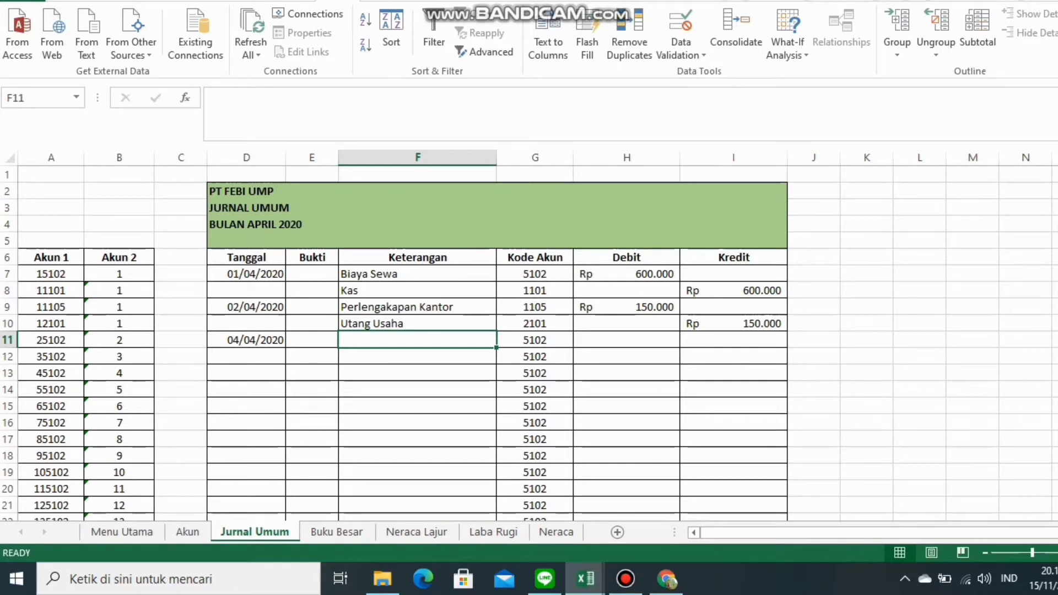
pyautogui.write('Tanah')
pyautogui.press('Return')
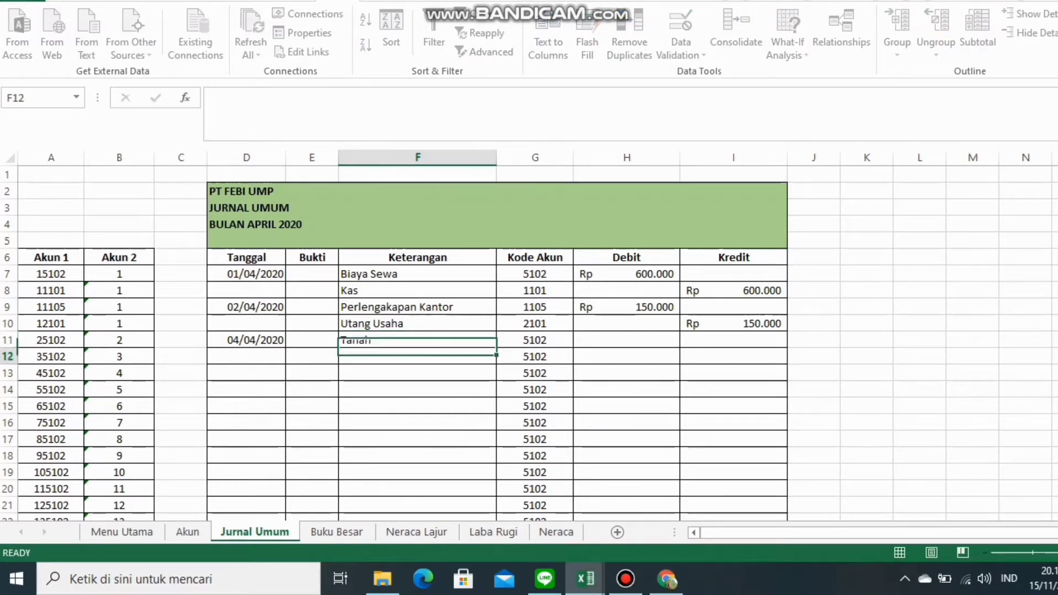
pyautogui.write('Kas')
pyautogui.press('Return')
pyautogui.write('Utang ')
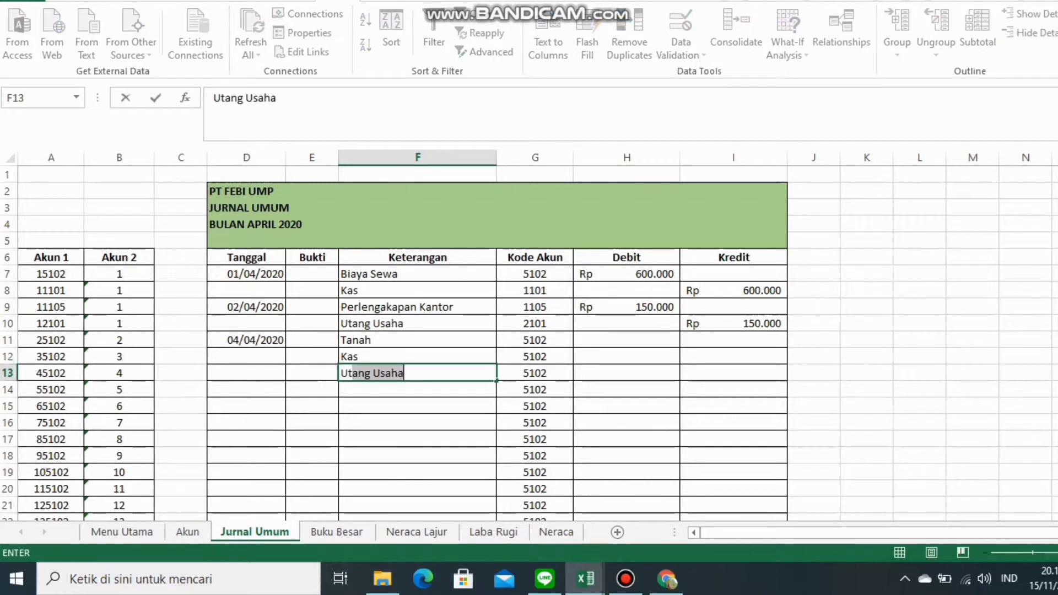
pyautogui.write('Wesel')
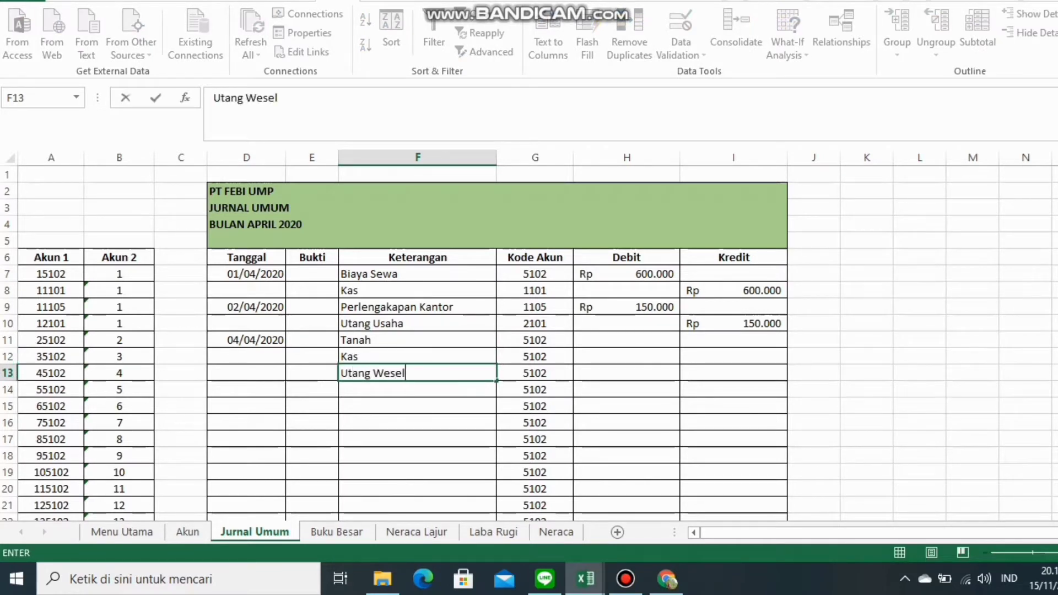
# Enter 12500000 as the debit for Tanah in H11, with credits of 2500000 for Kas in I12 and 10000000 for Utang Wesel in I13
pyautogui.click(626, 340)
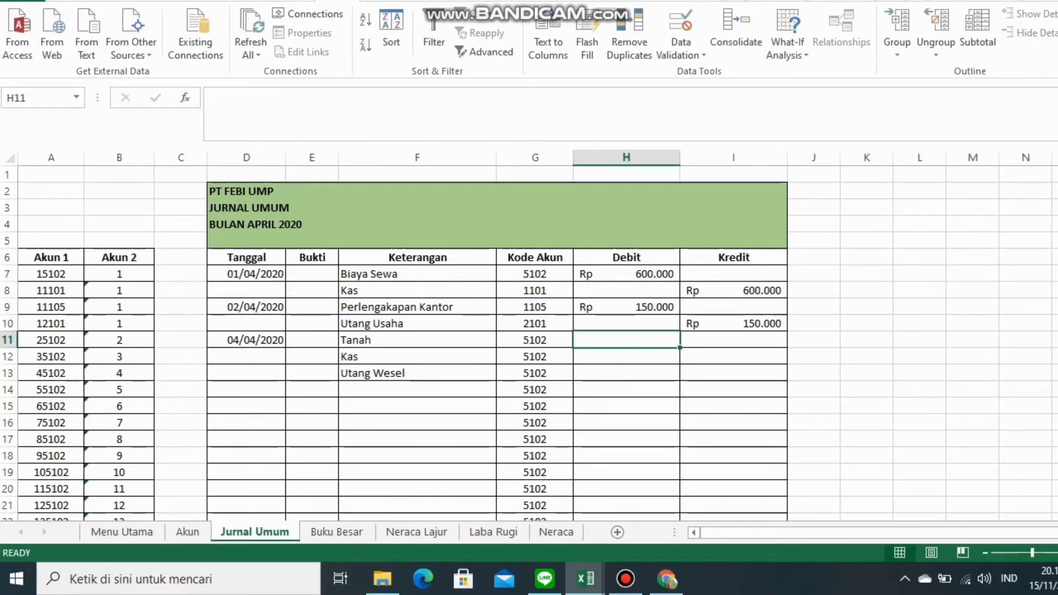
pyautogui.write('12.500.00')
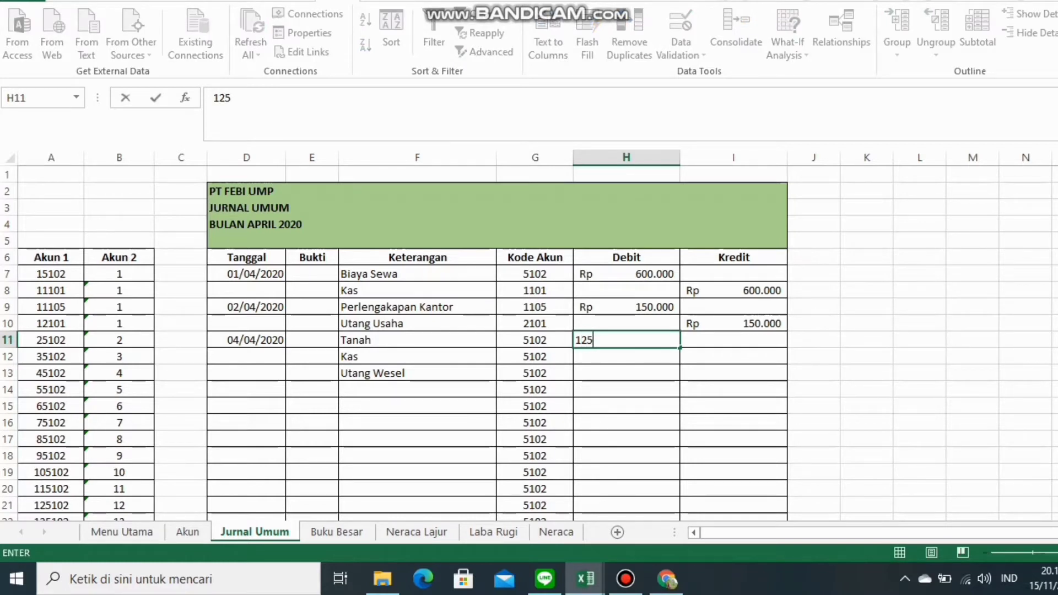
pyautogui.write('0')
pyautogui.press('Tab')
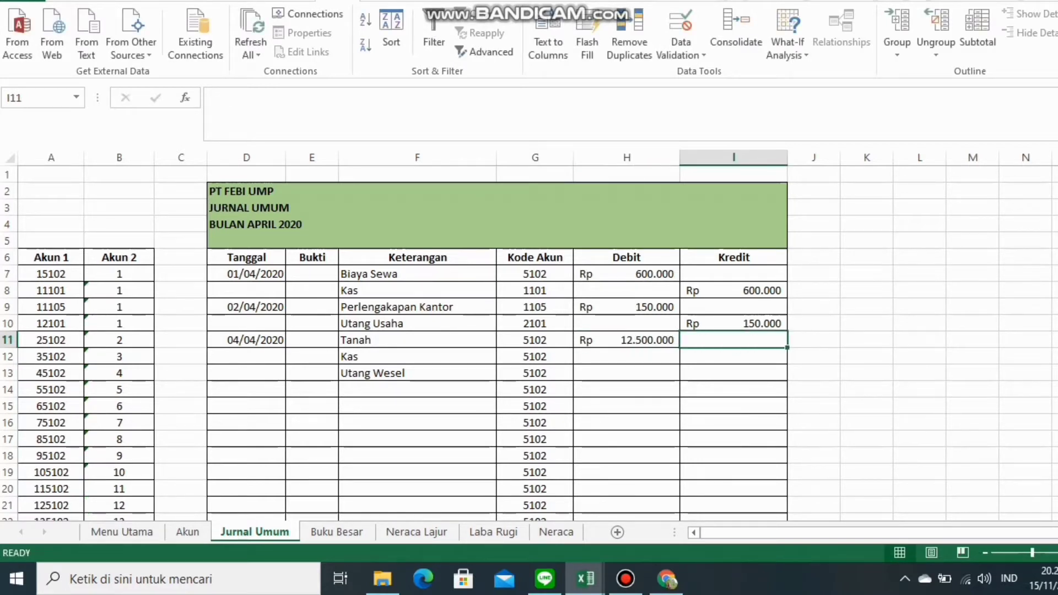
pyautogui.press('Down')
pyautogui.write('2500000')
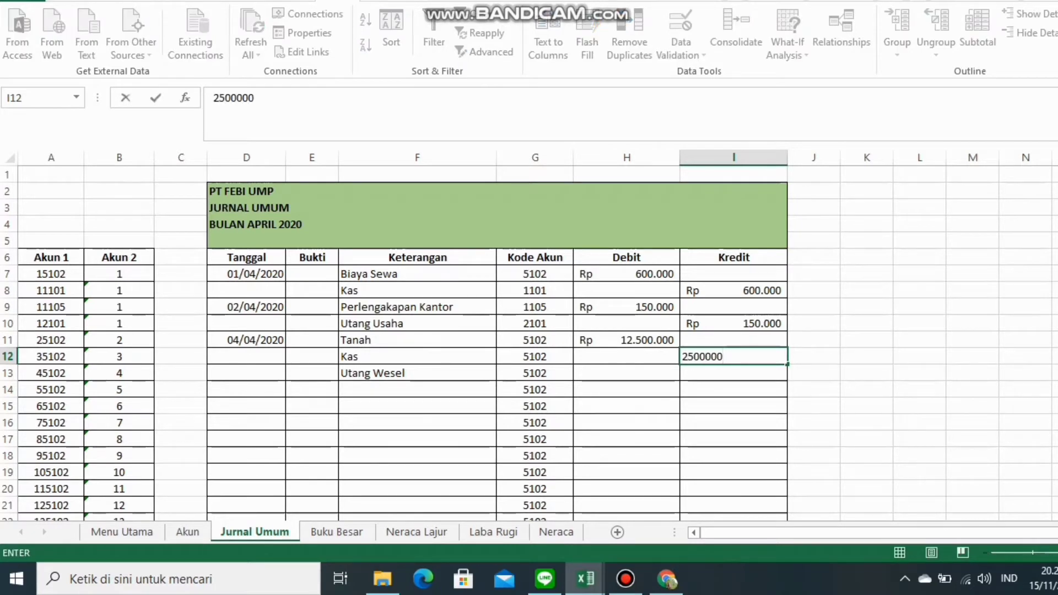
pyautogui.press('Return')
pyautogui.write('10000000')
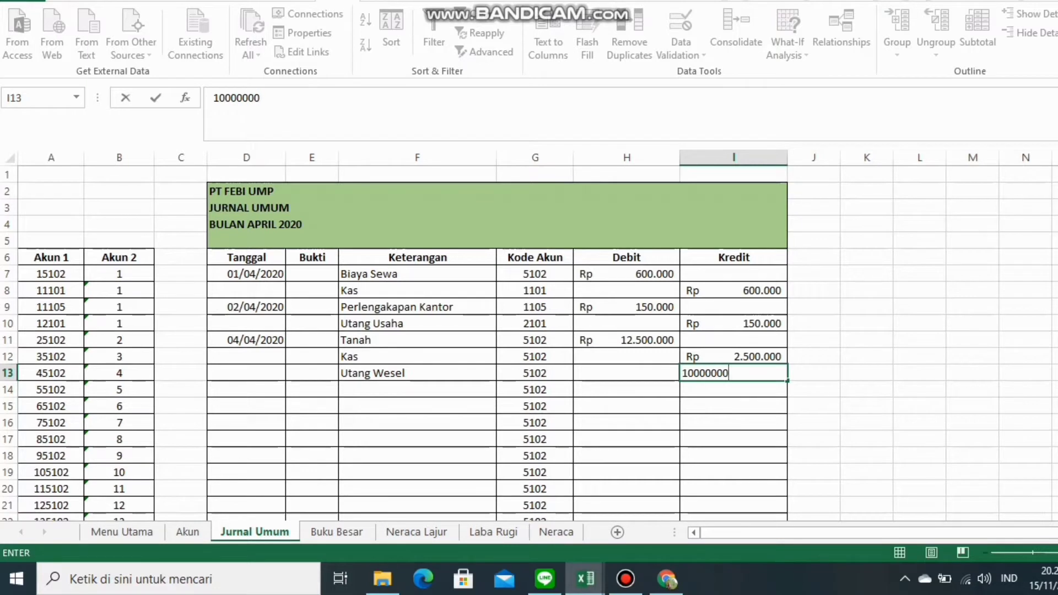
pyautogui.press('Return')
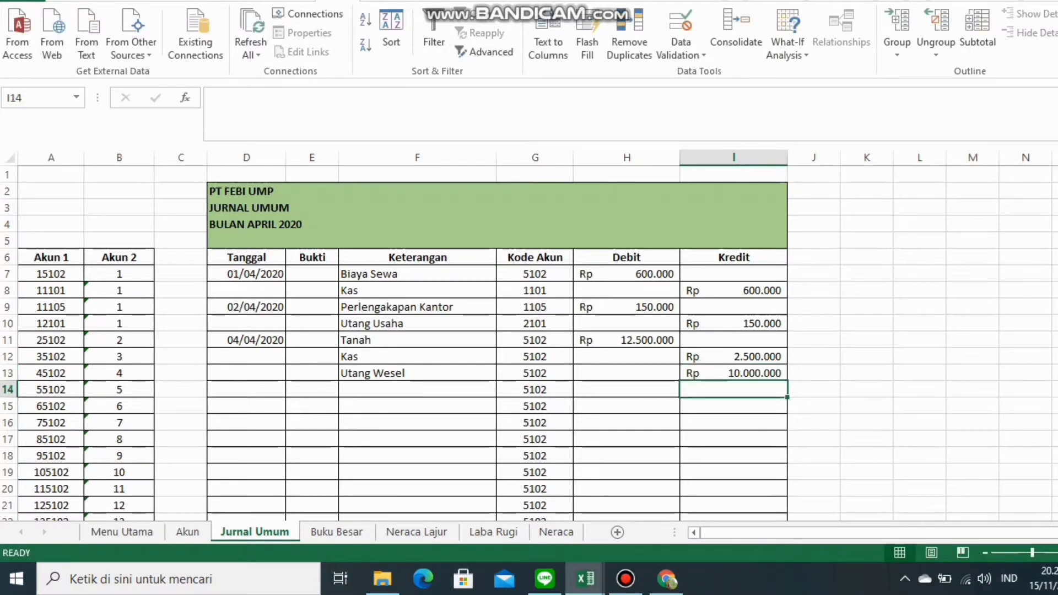
pyautogui.click(626, 340)
pyautogui.click(733, 357)
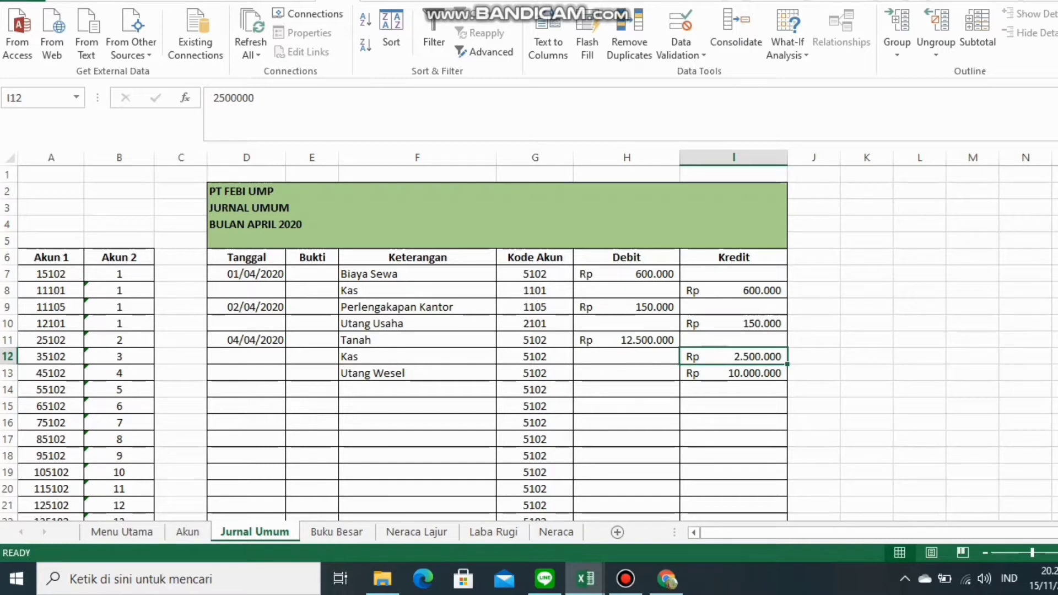
pyautogui.click(733, 373)
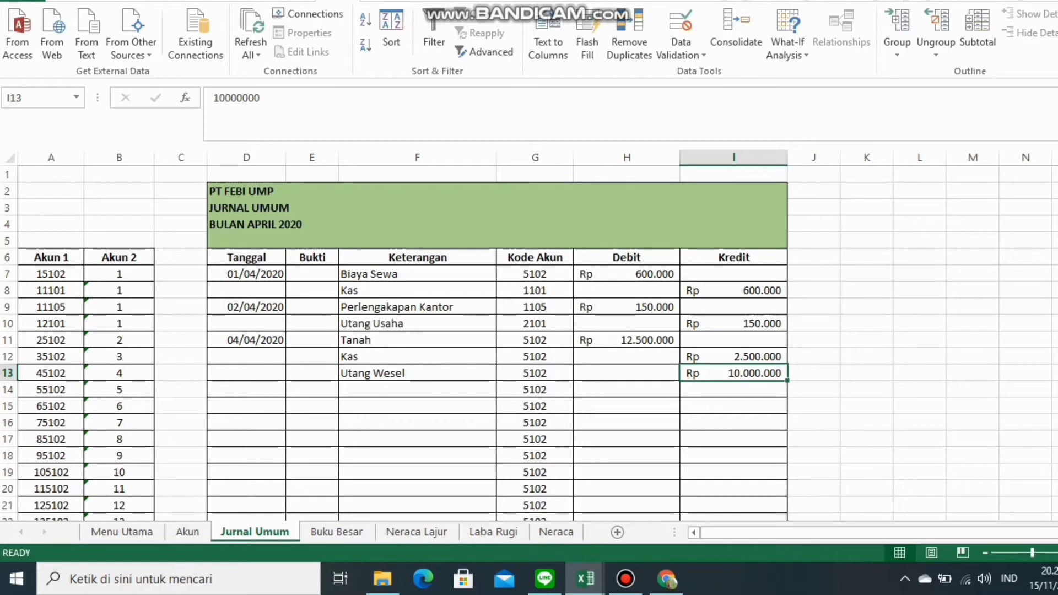
pyautogui.click(417, 373)
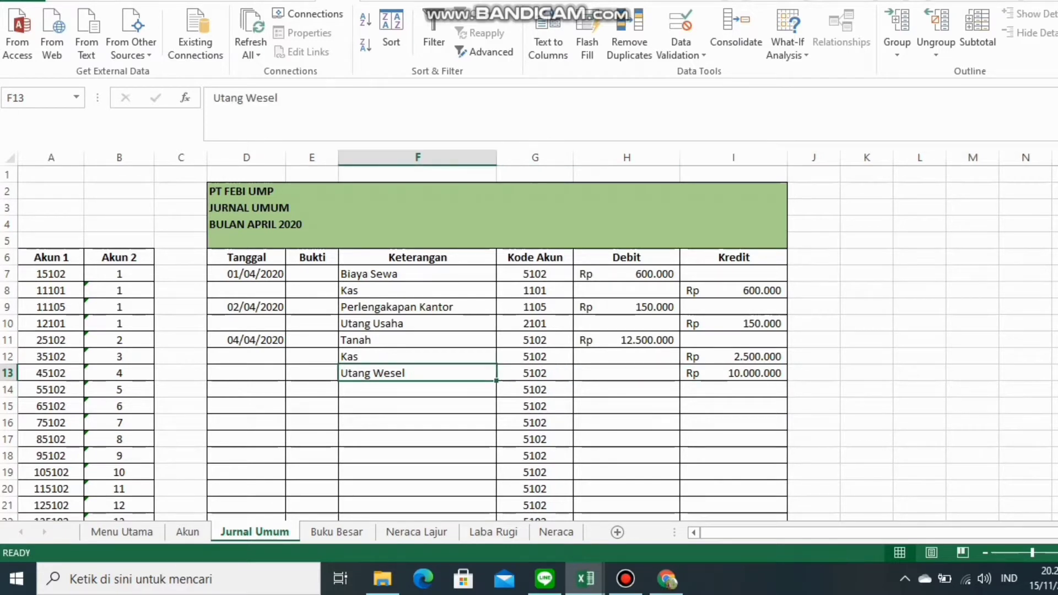
# Change the account code for Tanah in G11 to 1201 using its dropdown list
pyautogui.click(534, 340)
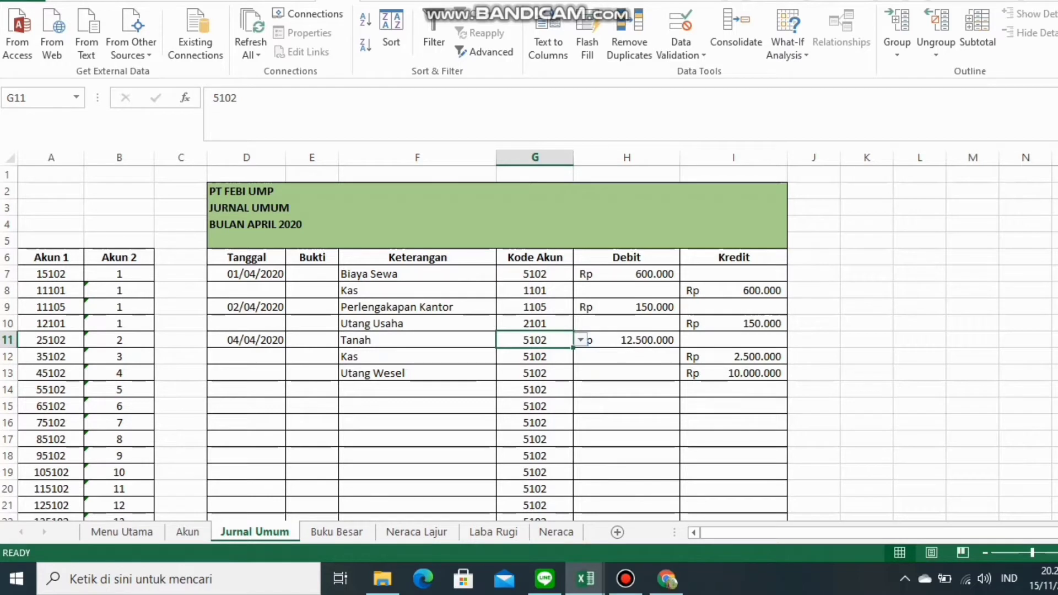
pyautogui.click(580, 340)
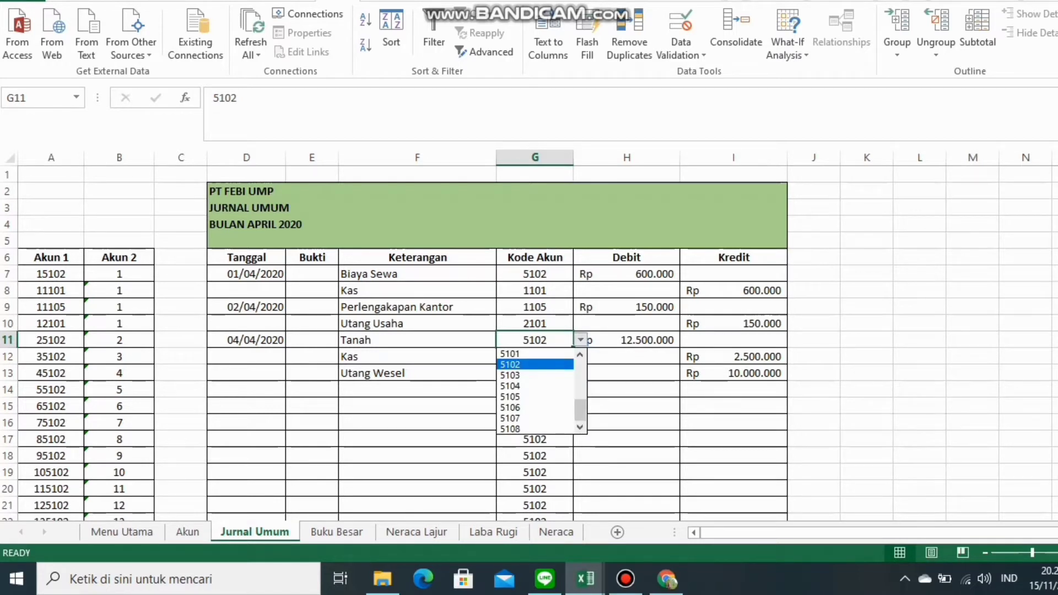
pyautogui.scroll(3, 534, 391)
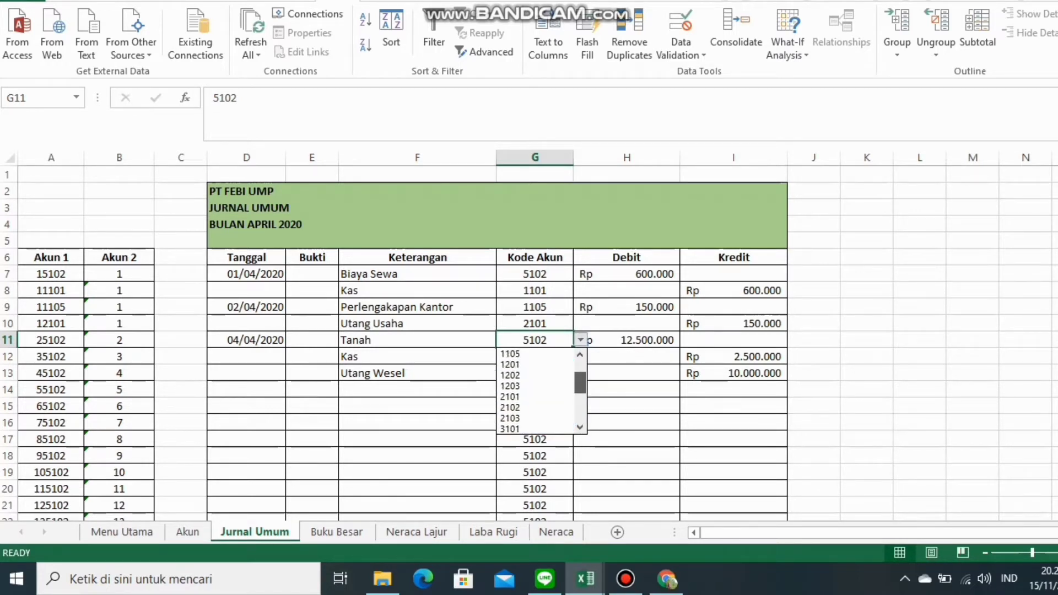
pyautogui.scroll(2, 534, 391)
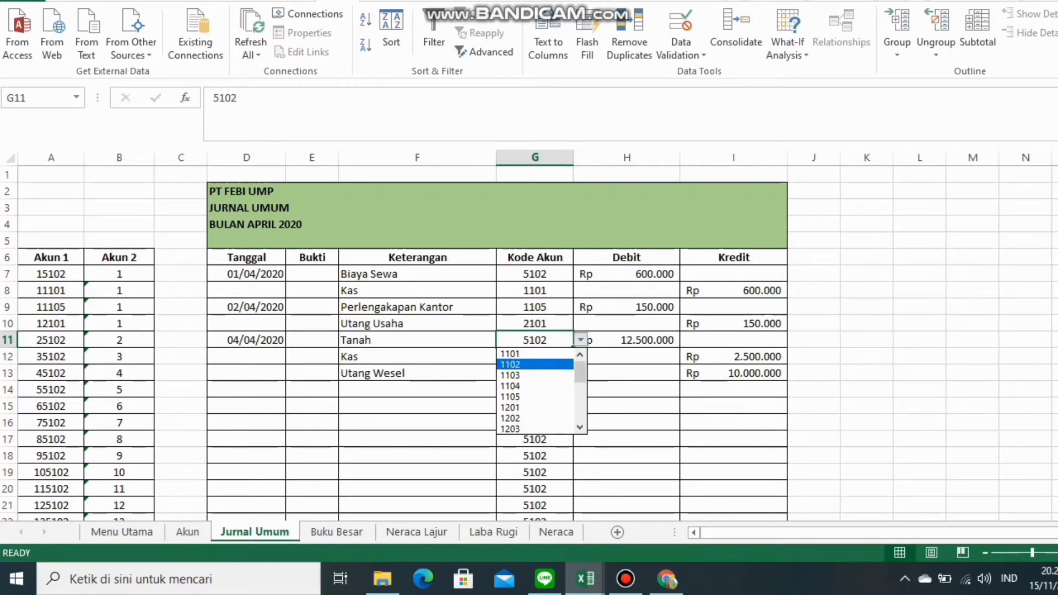
pyautogui.click(535, 407)
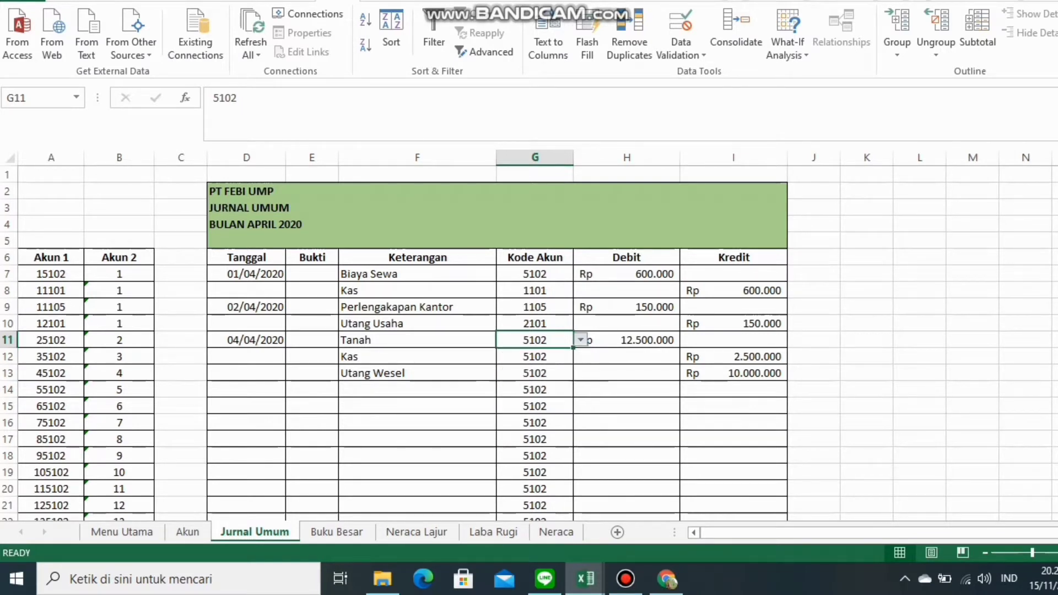
# Change the account code for Kas in G12 to 1101 using its dropdown list
pyautogui.click(535, 357)
pyautogui.click(580, 356)
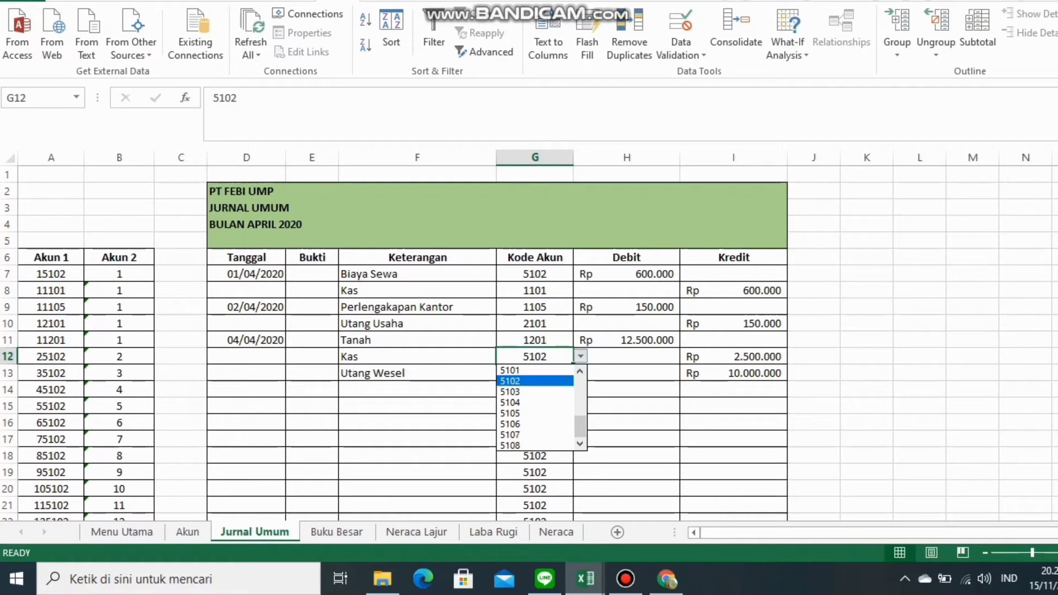
pyautogui.moveTo(580, 428); pyautogui.dragTo(580, 387)
pyautogui.click(534, 371)
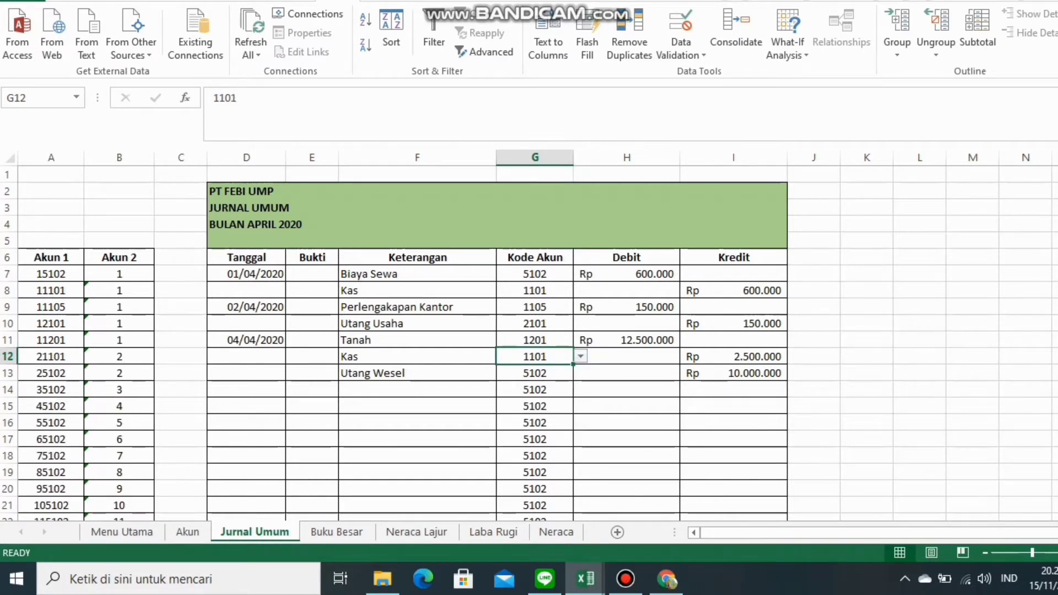
# Change the account code for Utang Wesel in G13 to 2102 using its dropdown list
pyautogui.click(534, 373)
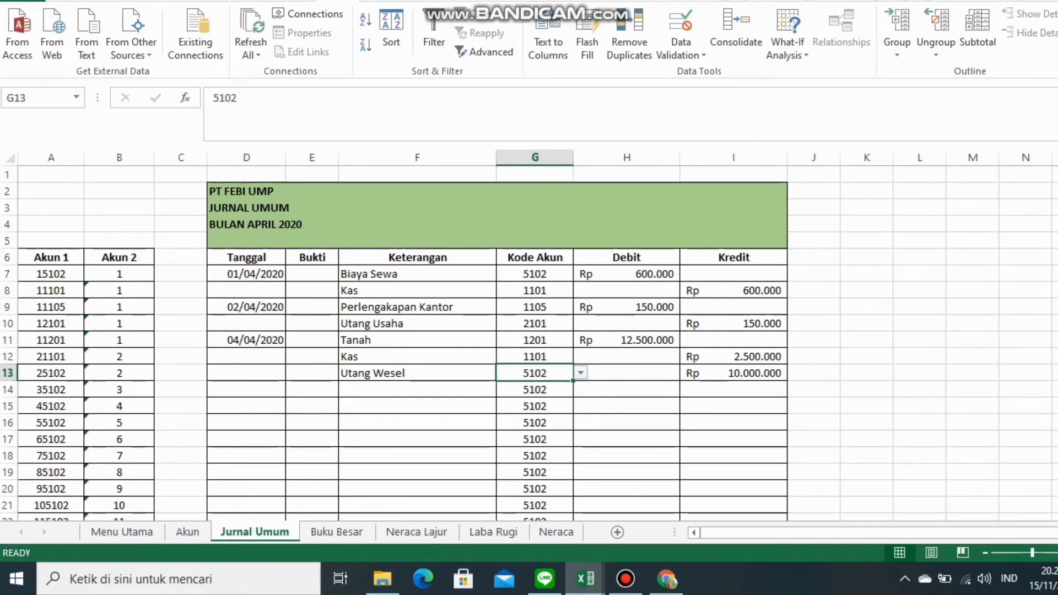
pyautogui.click(581, 373)
pyautogui.moveTo(580, 443); pyautogui.dragTo(580, 418)
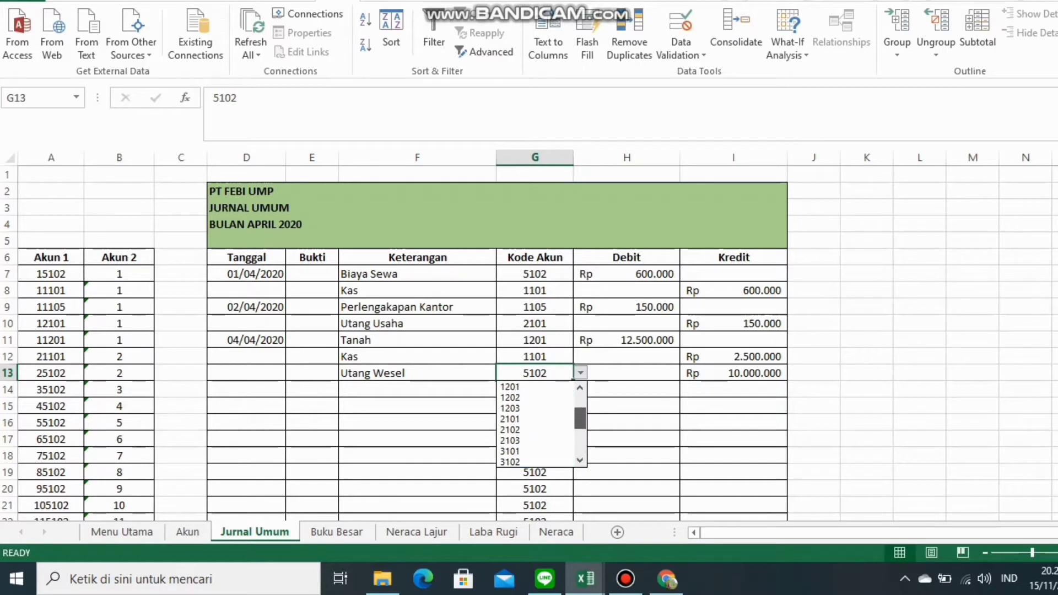
pyautogui.click(517, 429)
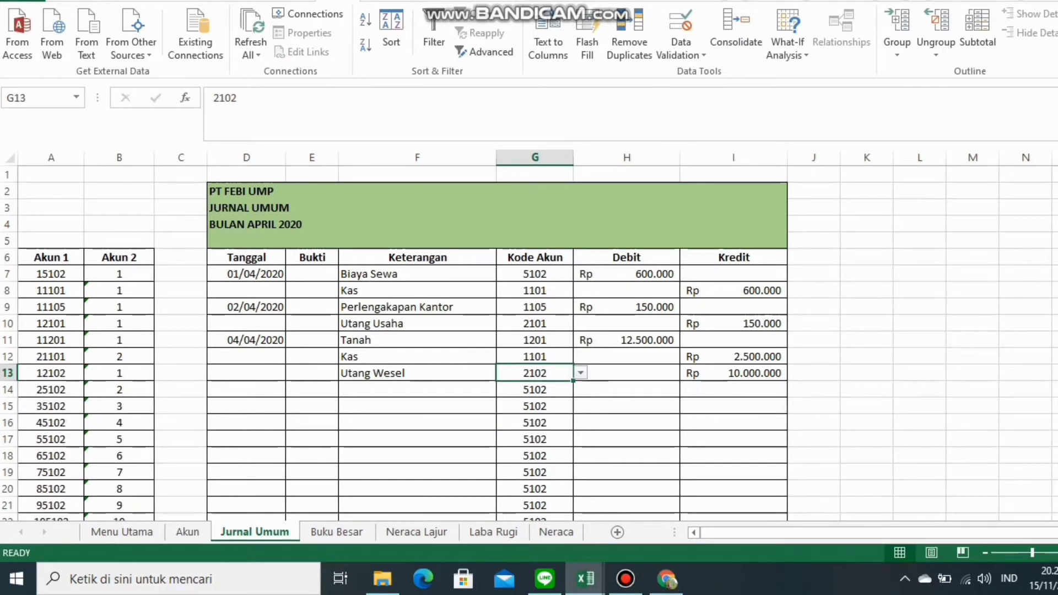
# Start the fourth journal entry with date 8/4/20 in D14, Piutang Jasa in F14 and Pendapatan Jasa in F15
pyautogui.click(246, 389)
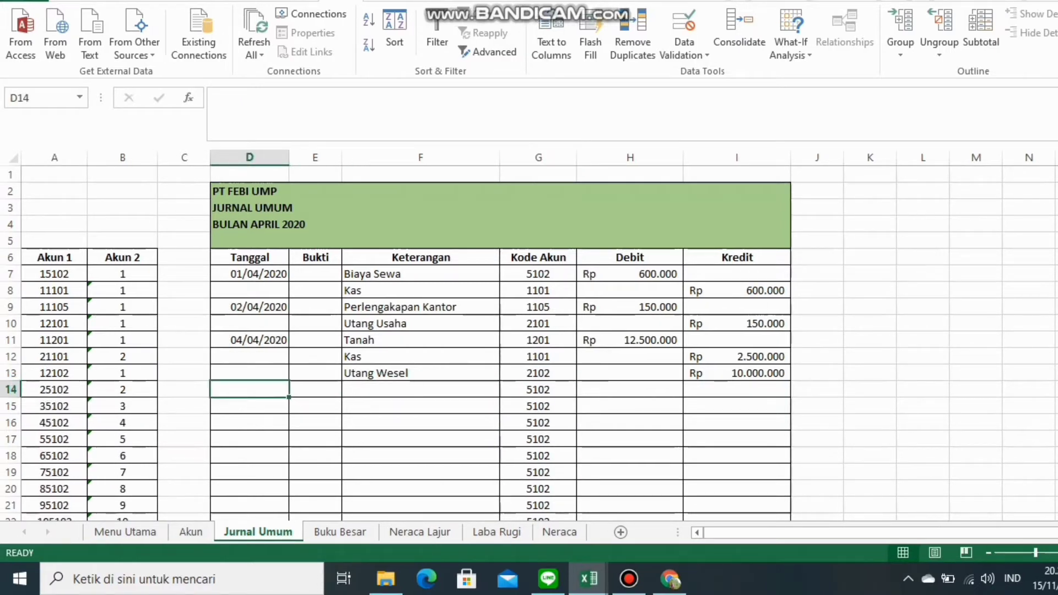
pyautogui.write('8/4/20')
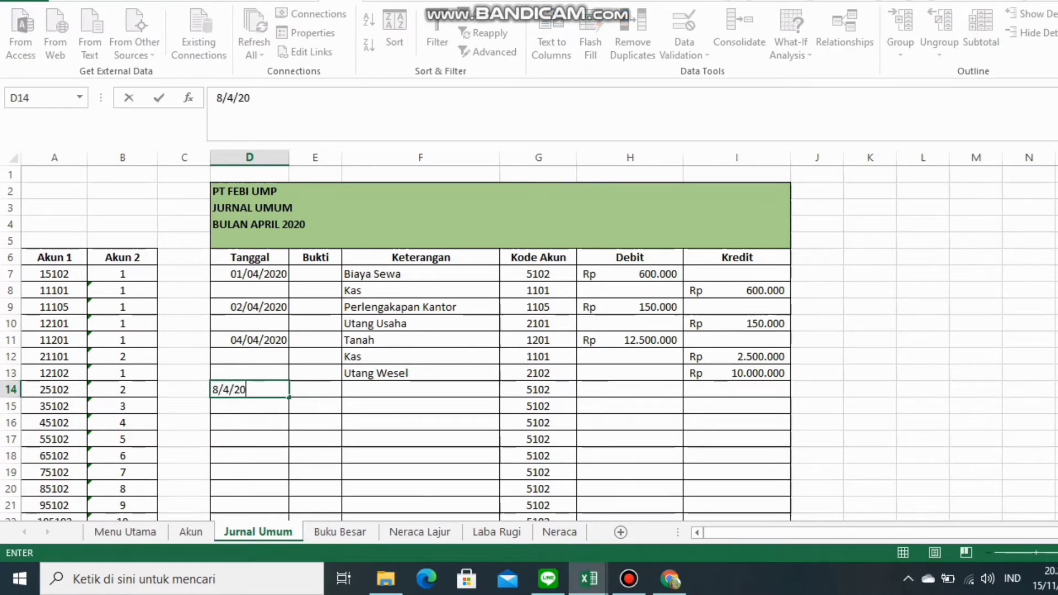
pyautogui.hotkey('ctrl', 'Return')
pyautogui.click(421, 390)
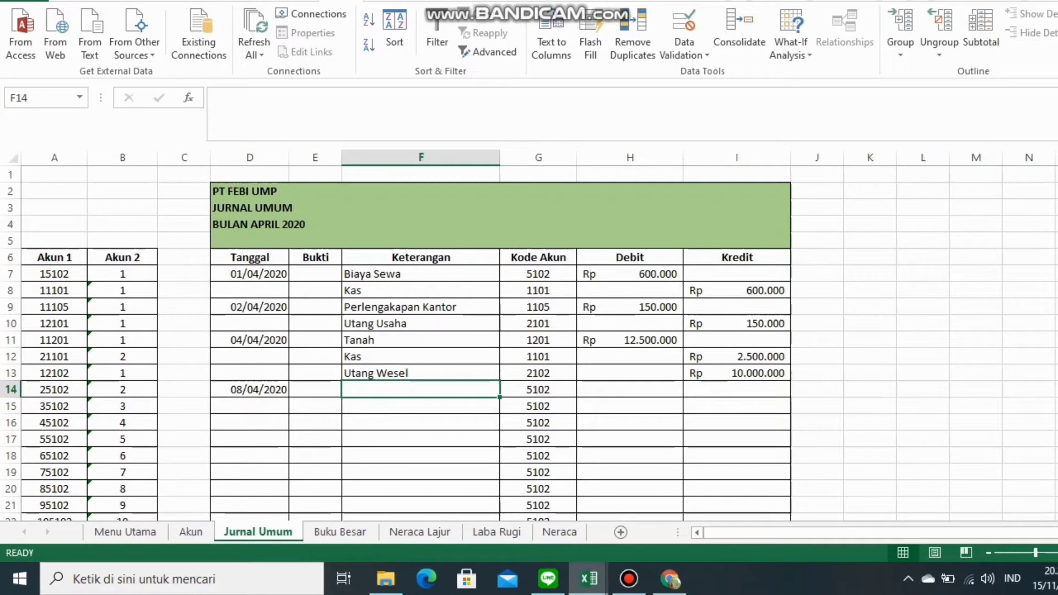
pyautogui.write('Piu')
pyautogui.press('BackSpace')
pyautogui.press('BackSpace')
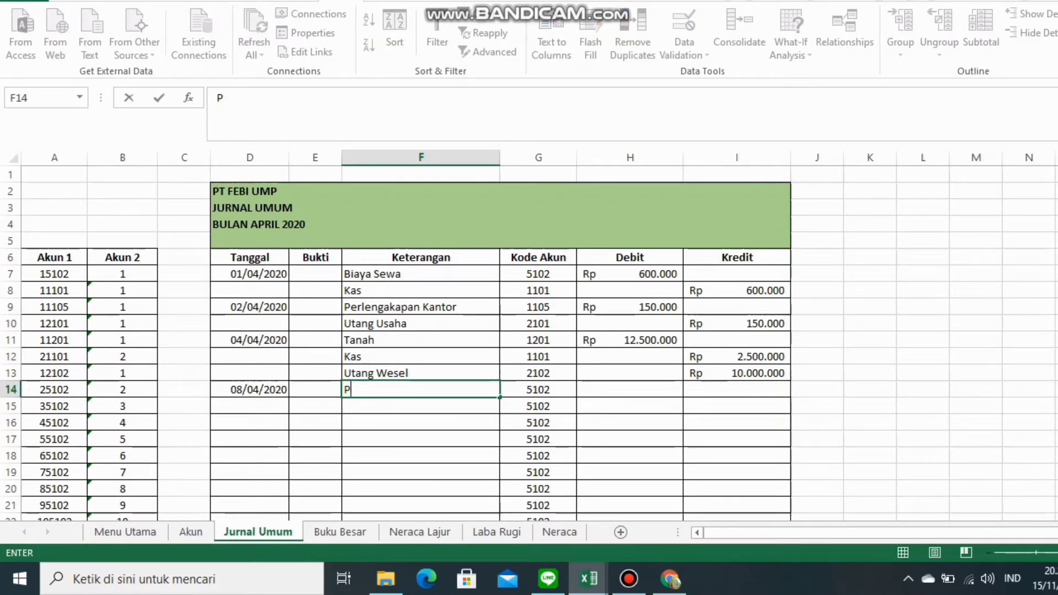
pyautogui.write('iutang Jasa')
pyautogui.press('Return')
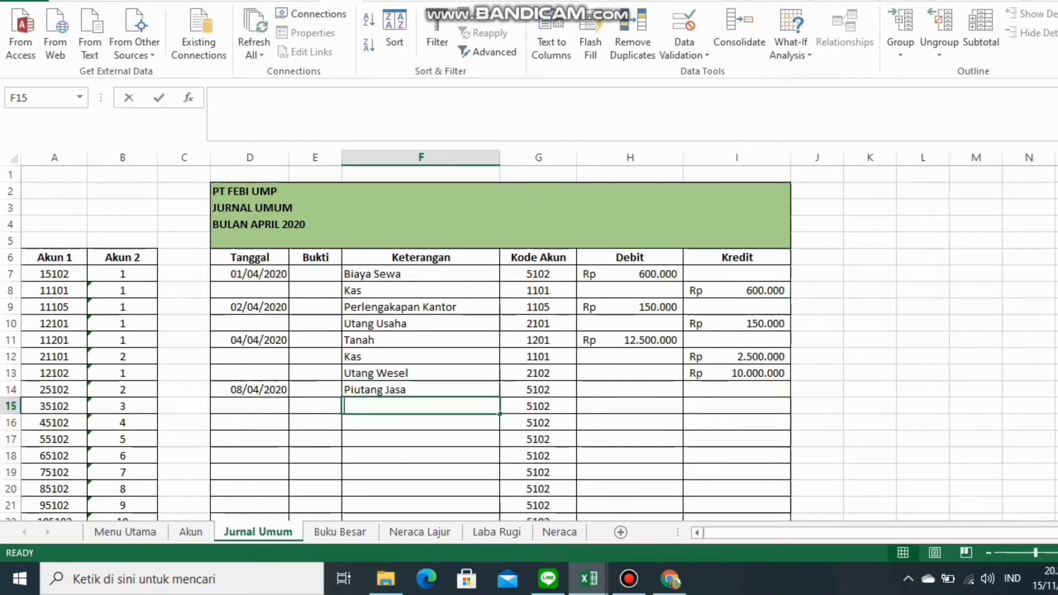
pyautogui.write('Pendapatan ')
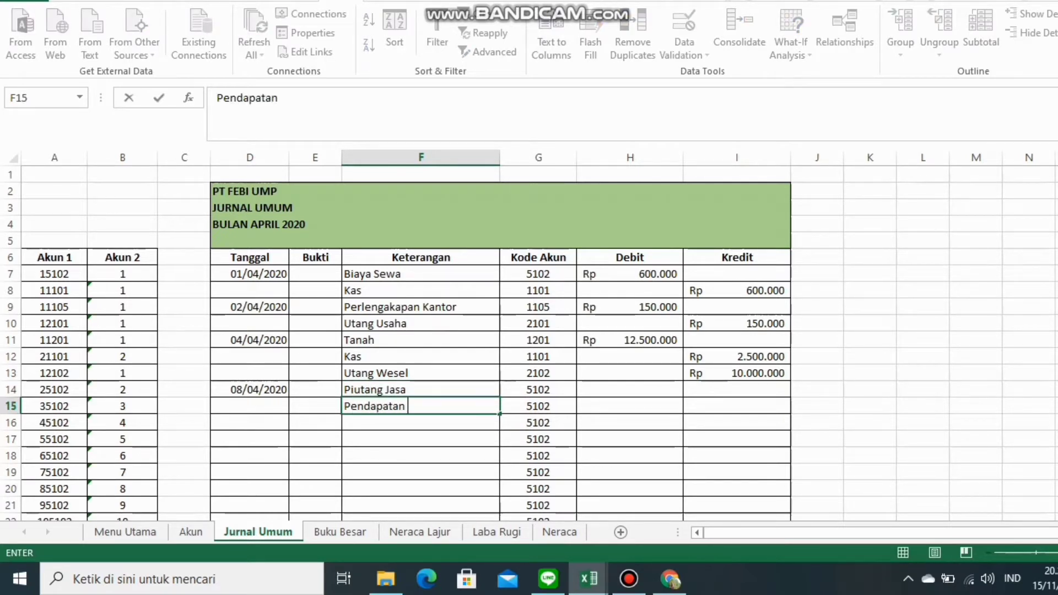
pyautogui.write('Jasa')
# Enter 12000000 as the debit for Piutang Jasa in H14 and as the credit for Pendapatan Jasa in I15
pyautogui.click(629, 390)
pyautogui.write('12')
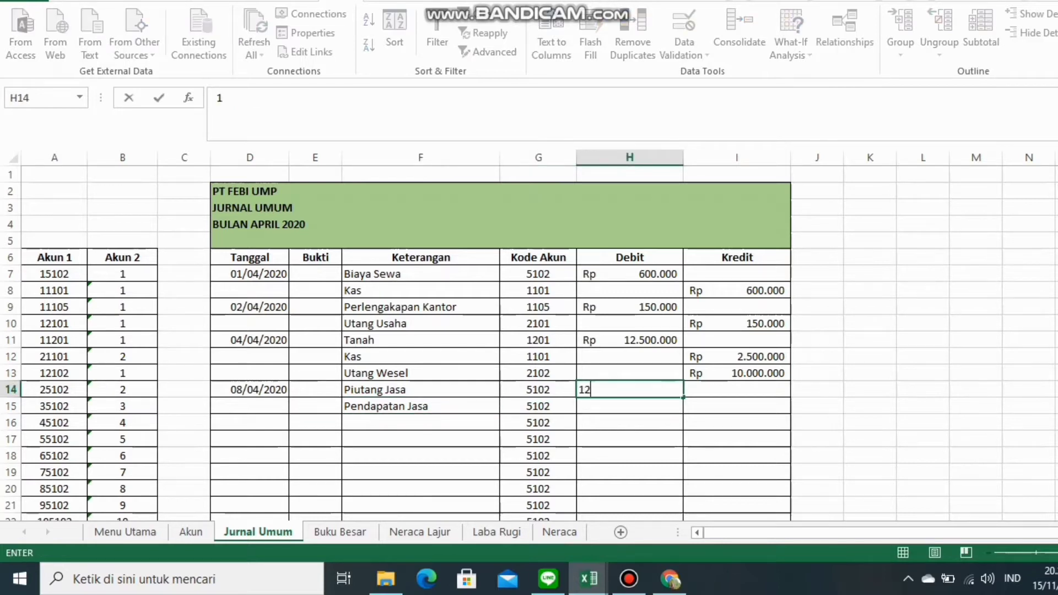
pyautogui.write('.000.000')
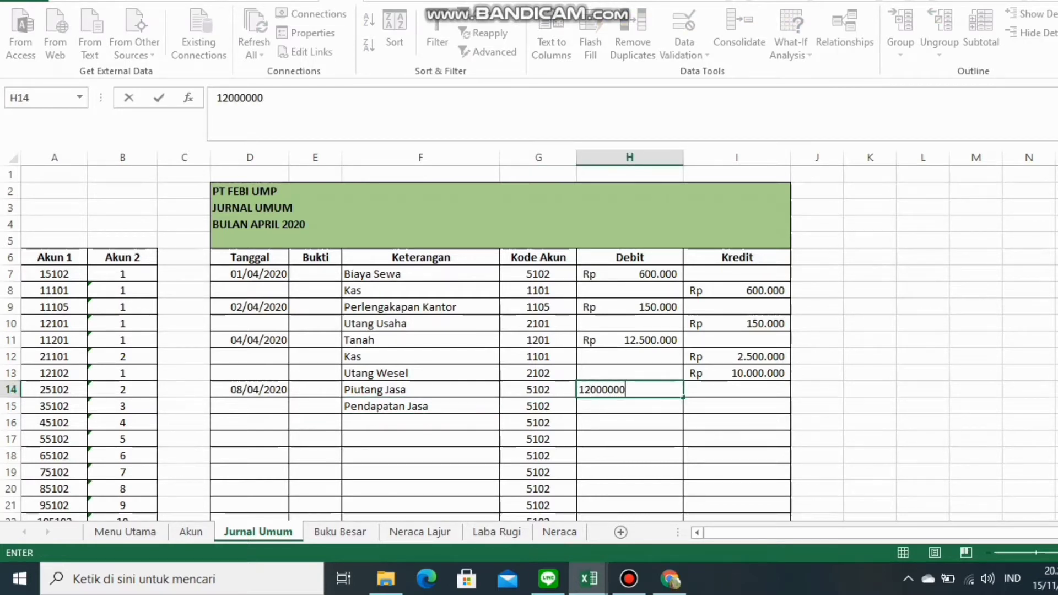
pyautogui.press('Tab')
pyautogui.press('Down')
pyautogui.write('12.000.00')
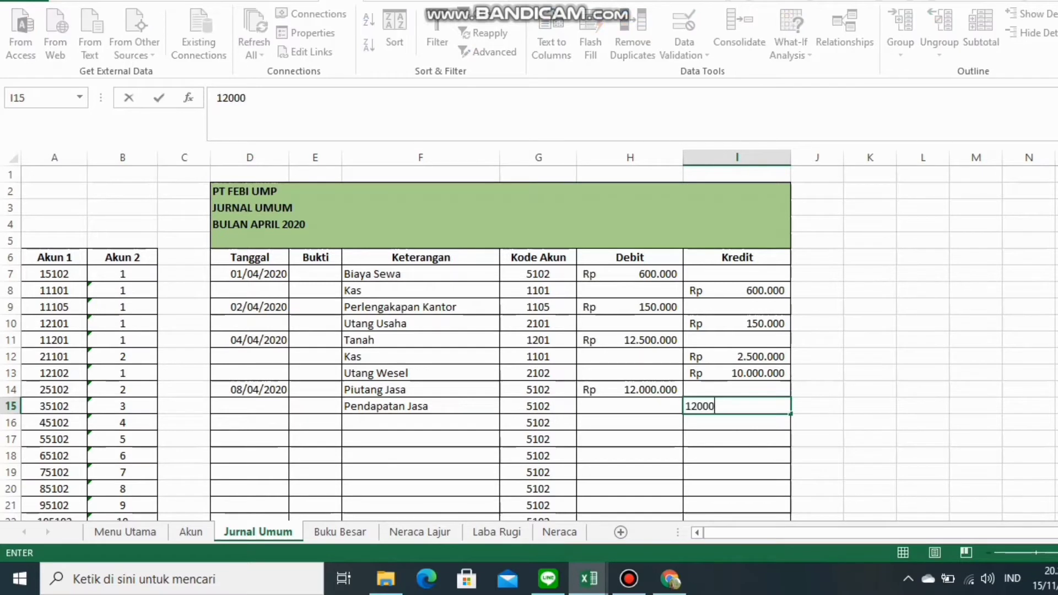
pyautogui.write('0')
# Change the account codes to 1102 for Piutang Jasa in G14 and 4101 for Pendapatan Jasa in G15
pyautogui.click(538, 390)
pyautogui.click(583, 390)
pyautogui.moveTo(584, 460); pyautogui.dragTo(584, 421)
pyautogui.click(538, 413)
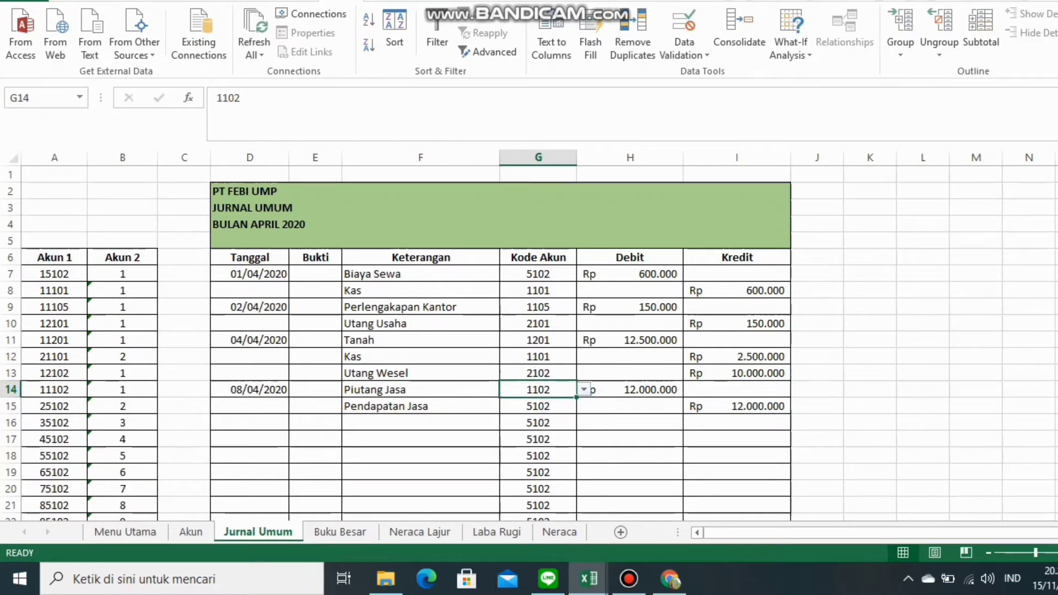
pyautogui.click(538, 406)
pyautogui.click(584, 406)
pyautogui.moveTo(584, 476); pyautogui.dragTo(583, 462)
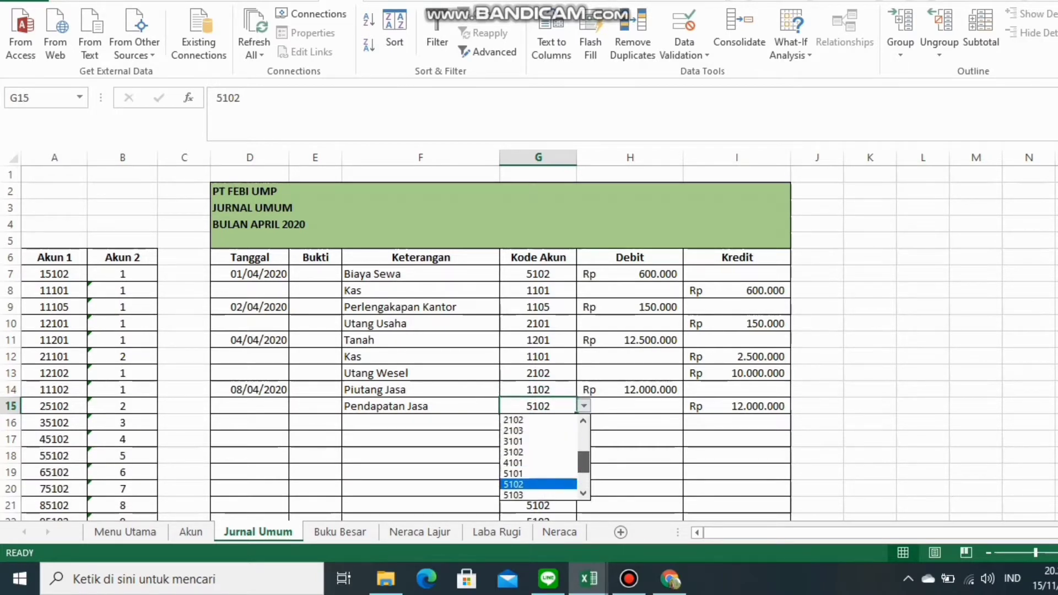
pyautogui.click(537, 462)
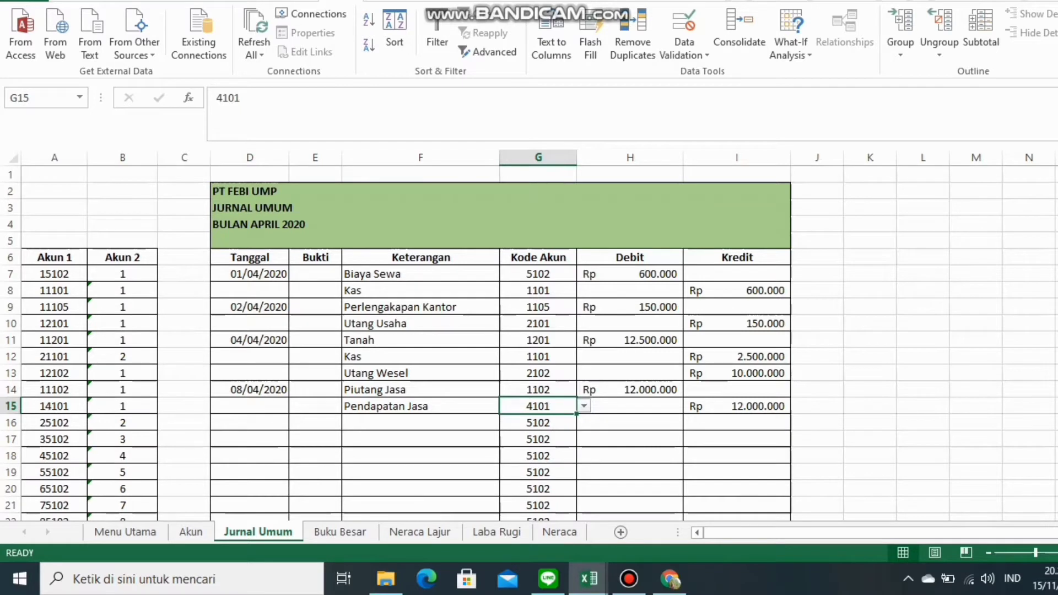
# Start the fifth journal entry with date 11/4/20 in D16, Piutang Jasa in F16 and Pendapatan Jasa in F17
pyautogui.click(249, 423)
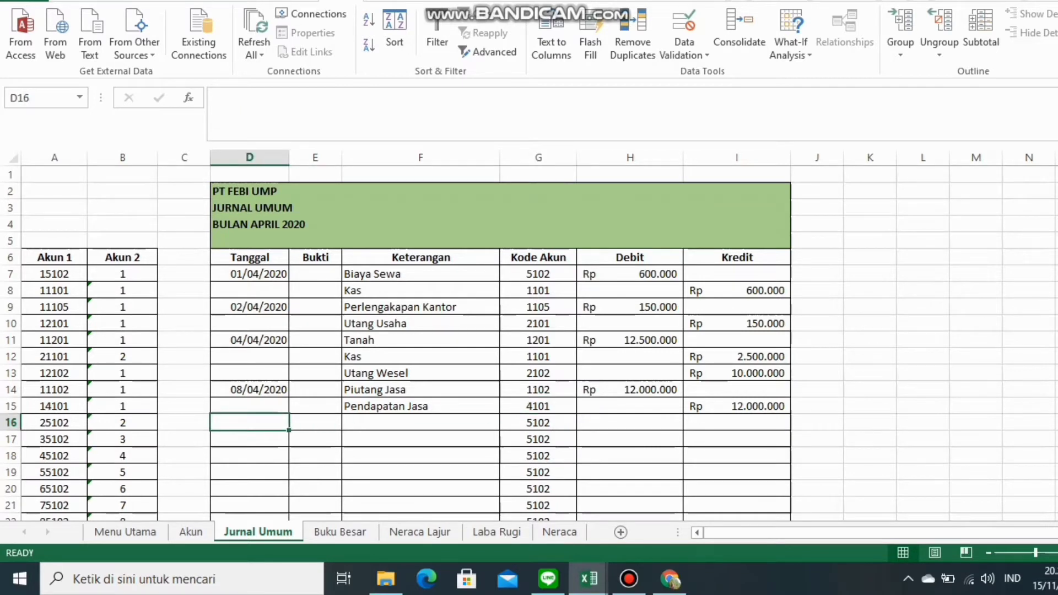
pyautogui.write('11/4/20')
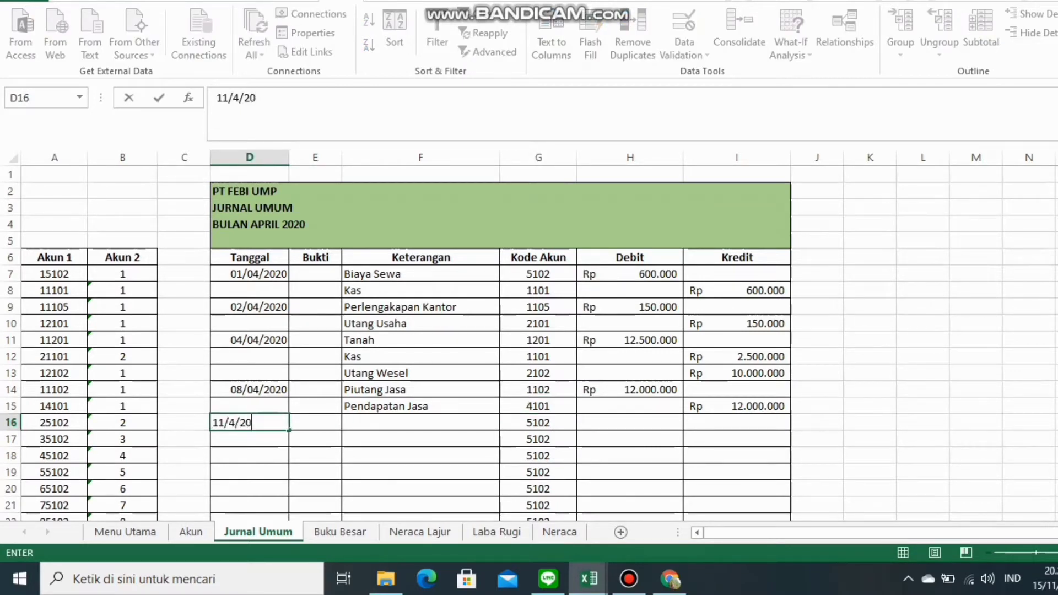
pyautogui.press('Tab')
pyautogui.press('Tab')
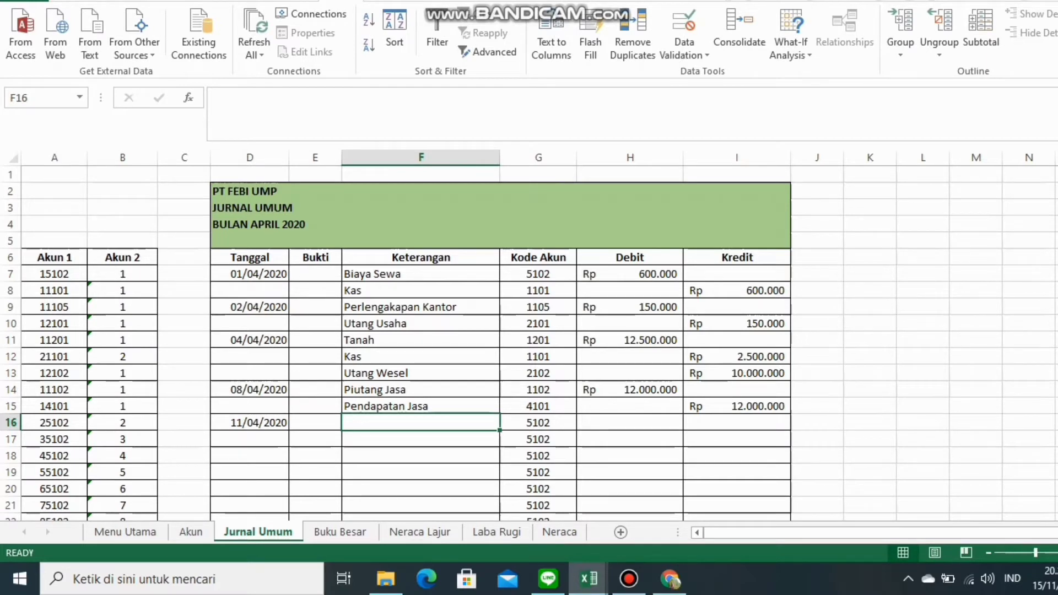
pyautogui.write('Piutang Jasa')
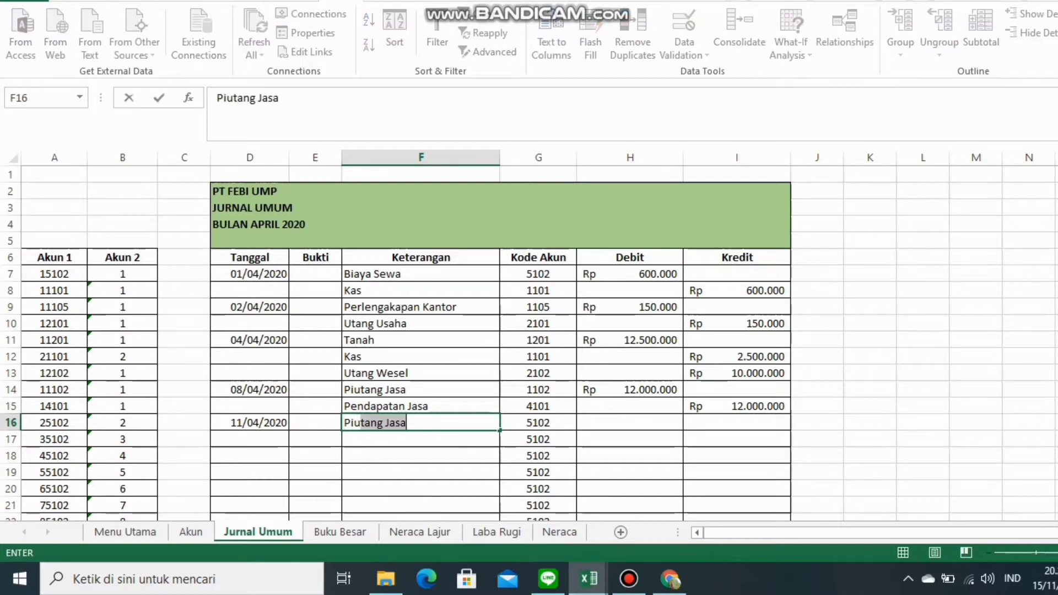
pyautogui.press('Return')
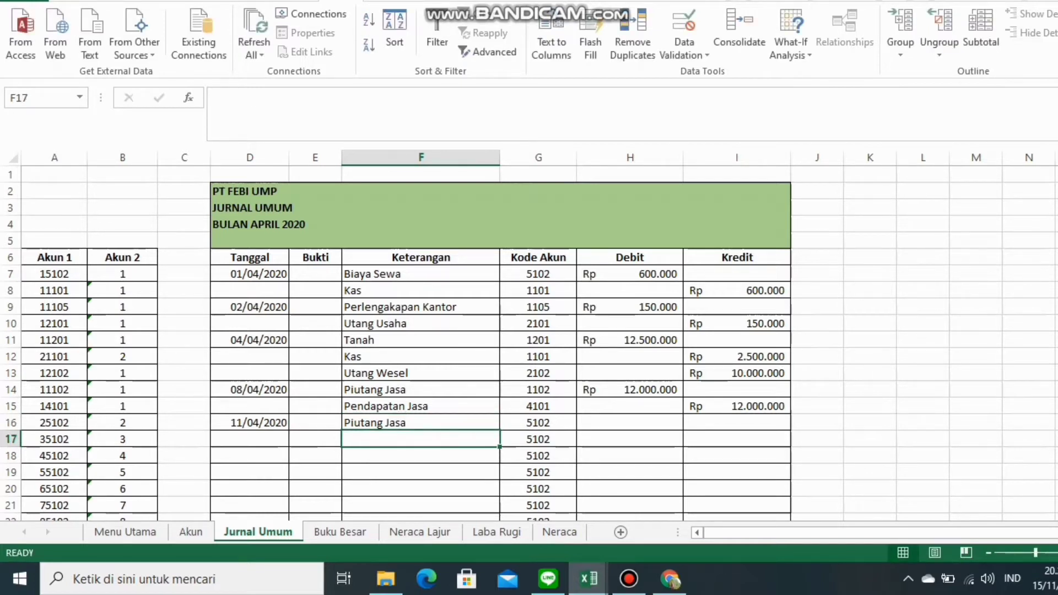
pyautogui.write('Pen')
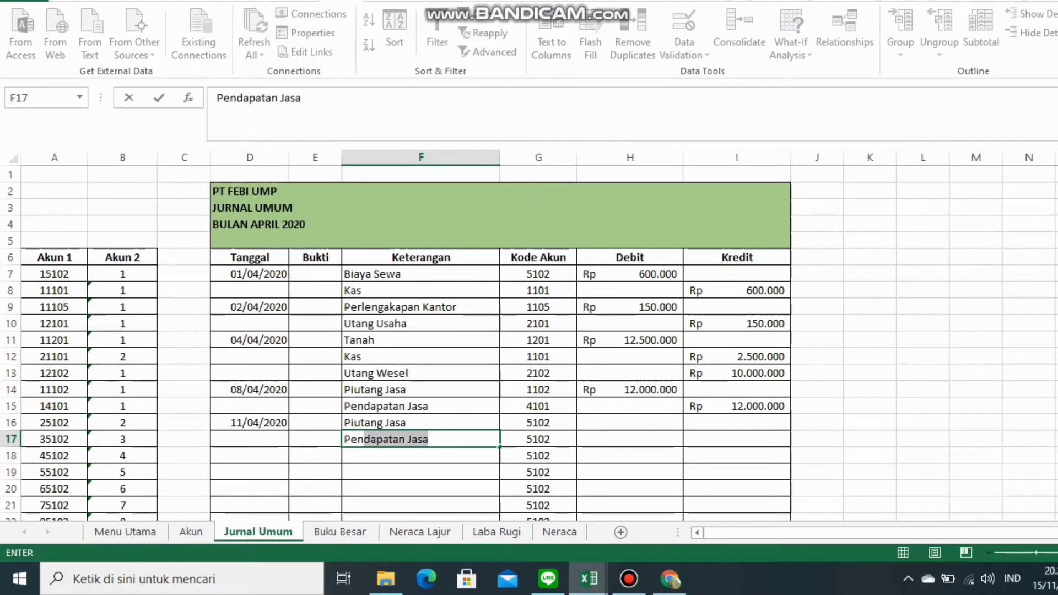
pyautogui.press('Tab')
# Enter 950000 as the debit for Piutang Jasa in H16 and as the credit for Pendapatan Jasa in I17
pyautogui.press('Right')
pyautogui.press('Up')
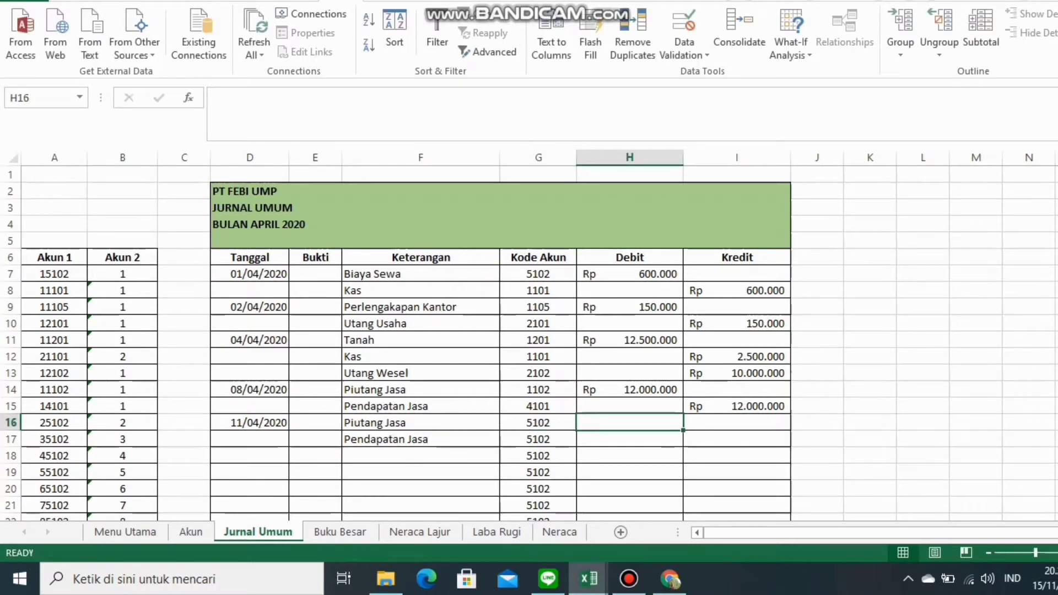
pyautogui.write('950000')
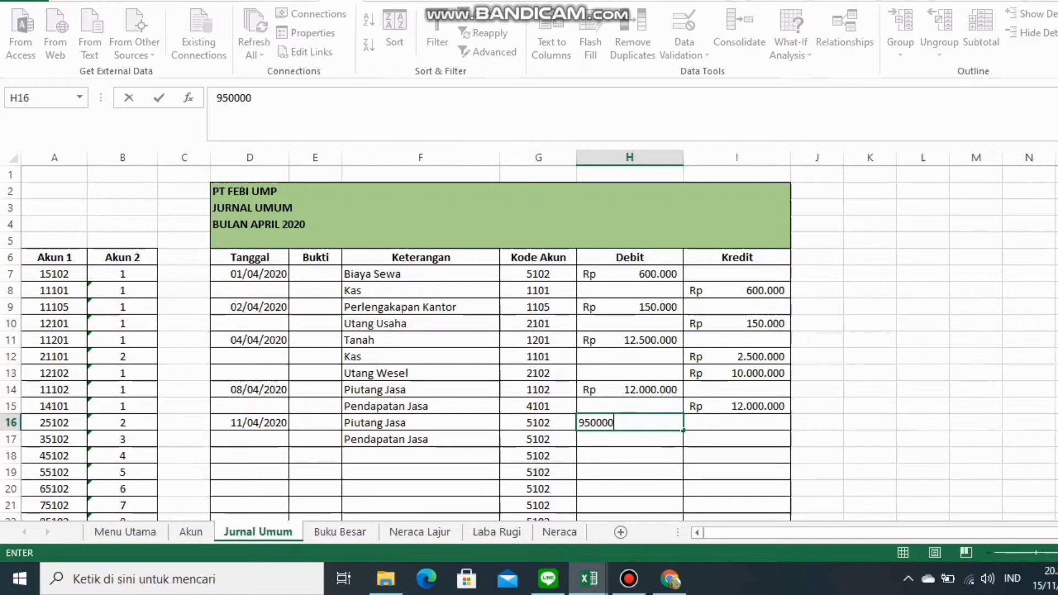
pyautogui.press('Tab')
pyautogui.press('Down')
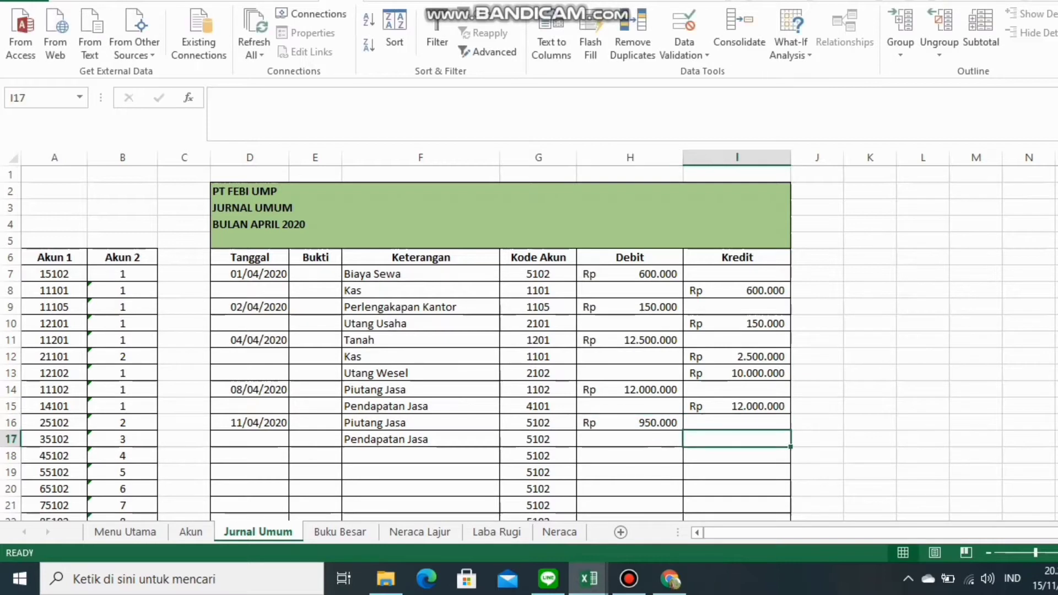
pyautogui.write('950.')
pyautogui.write('0000')
pyautogui.press('Return')
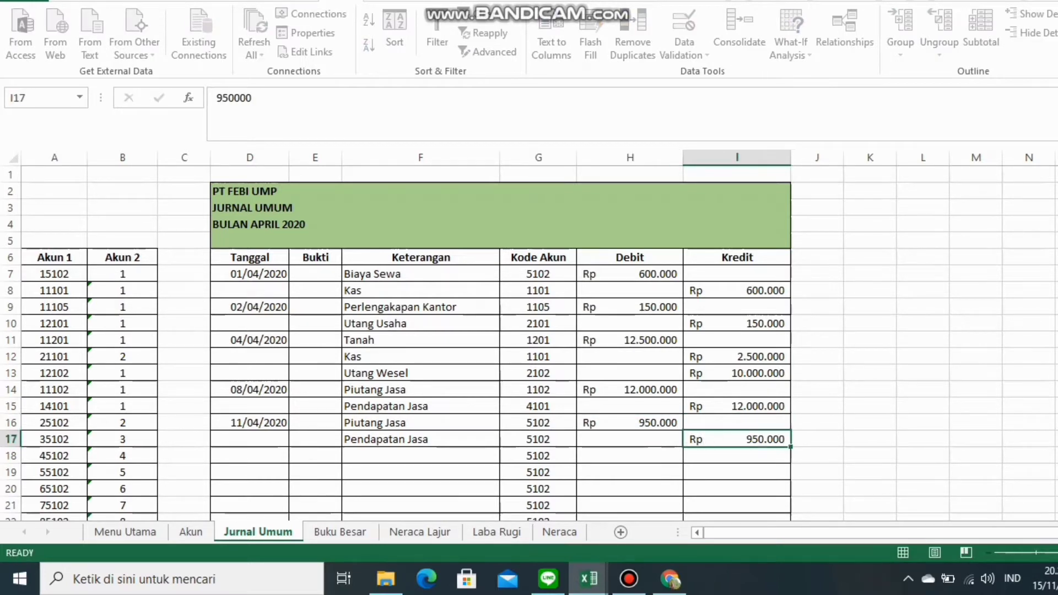
# Change the account codes to 1202 for Piutang Jasa in G16 and 4101 for Pendapatan Jasa in G17
pyautogui.click(538, 422)
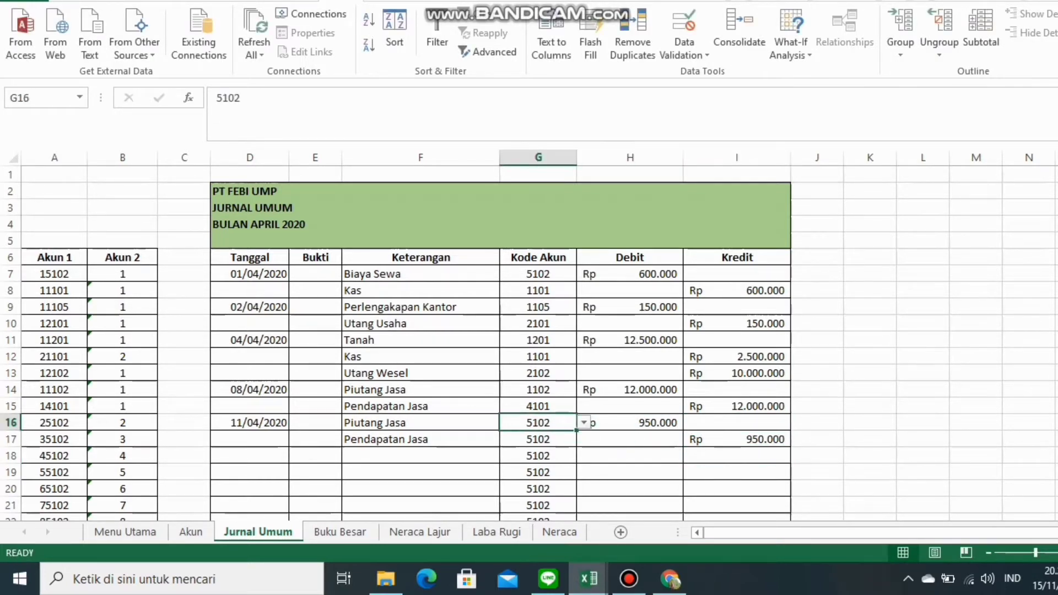
pyautogui.click(584, 423)
pyautogui.moveTo(583, 493); pyautogui.dragTo(584, 467)
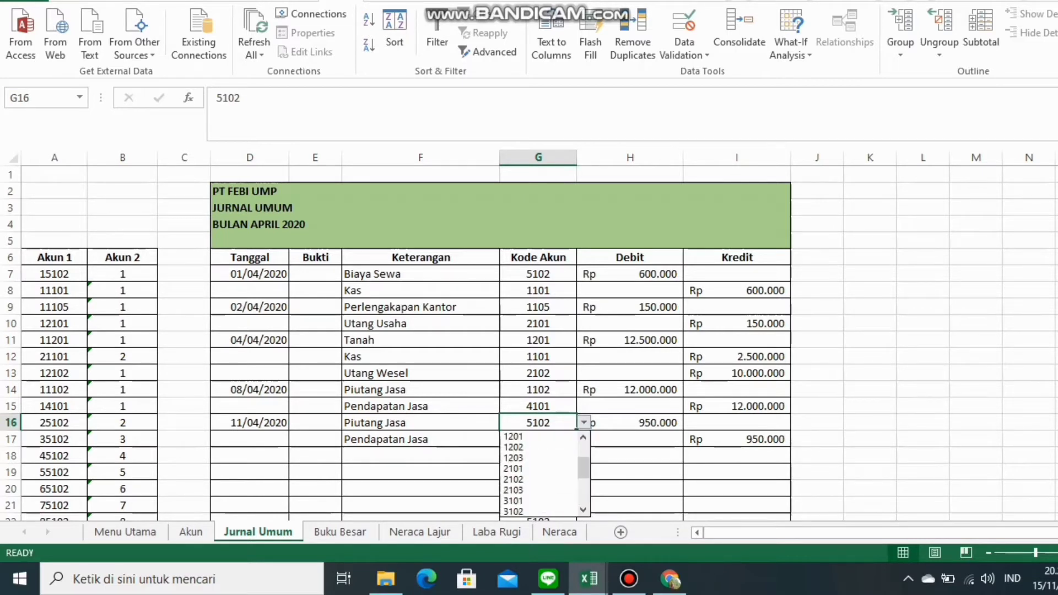
pyautogui.click(513, 446)
pyautogui.click(537, 439)
pyautogui.click(584, 439)
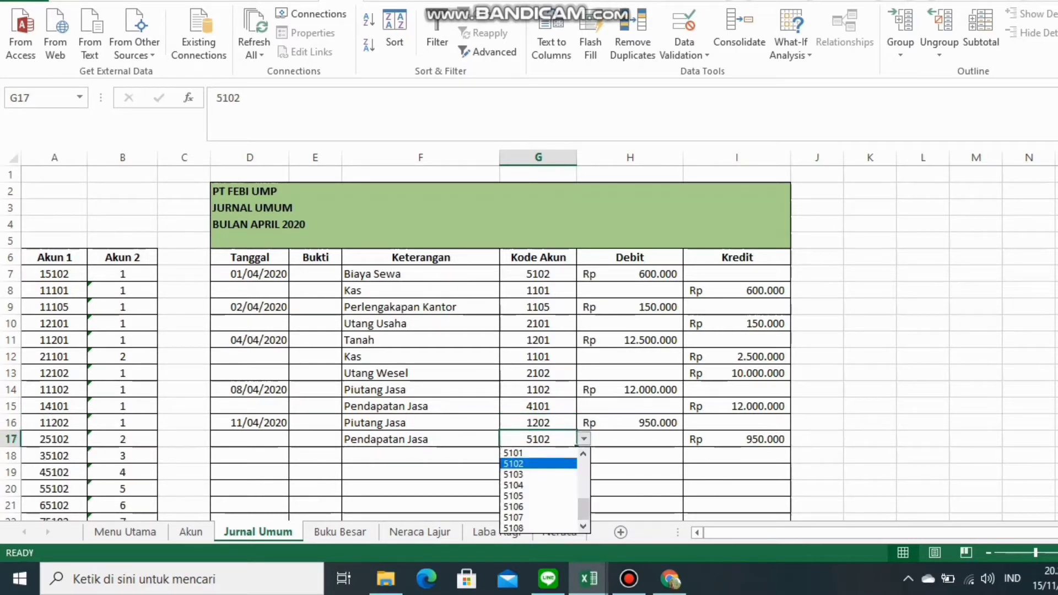
pyautogui.moveTo(584, 510); pyautogui.dragTo(583, 497)
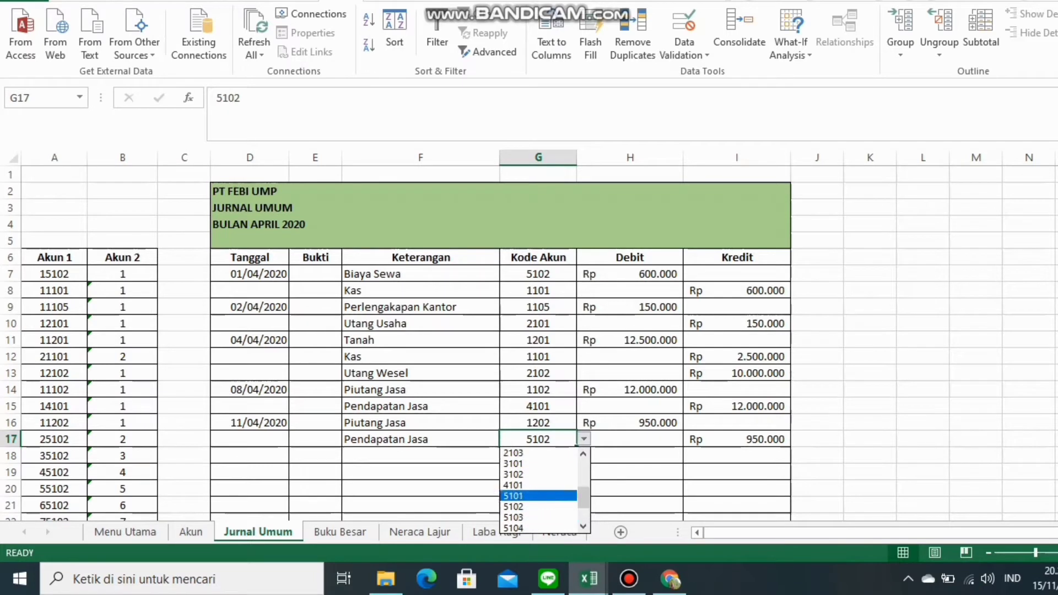
pyautogui.click(513, 485)
# Start the sixth journal entry with date 15/4/20 in D18, Biaya Gaji dan Komisi in F18 and kas in F19
pyautogui.click(249, 455)
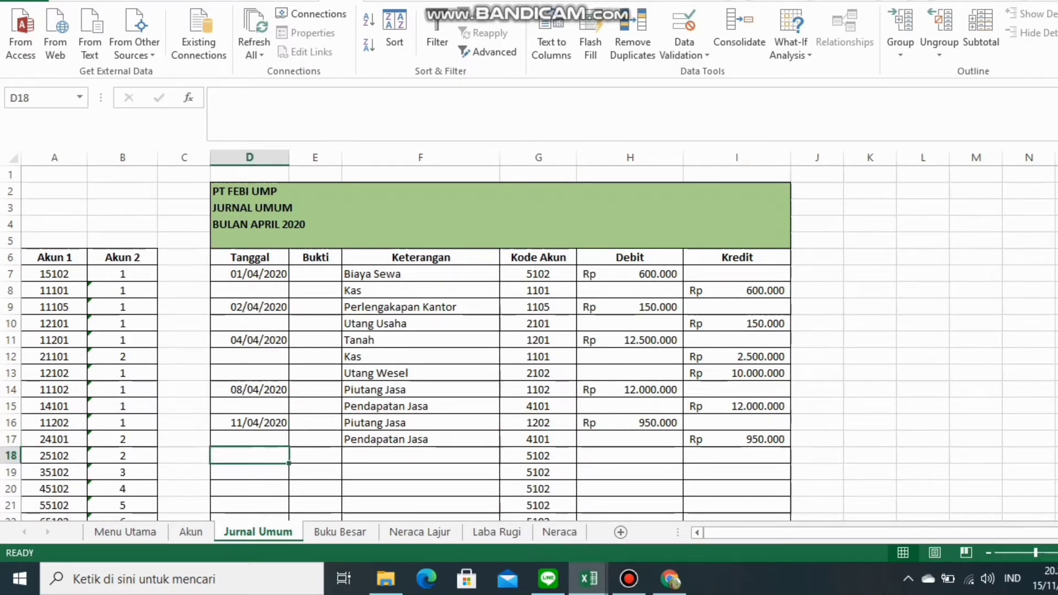
pyautogui.write('15/4/20')
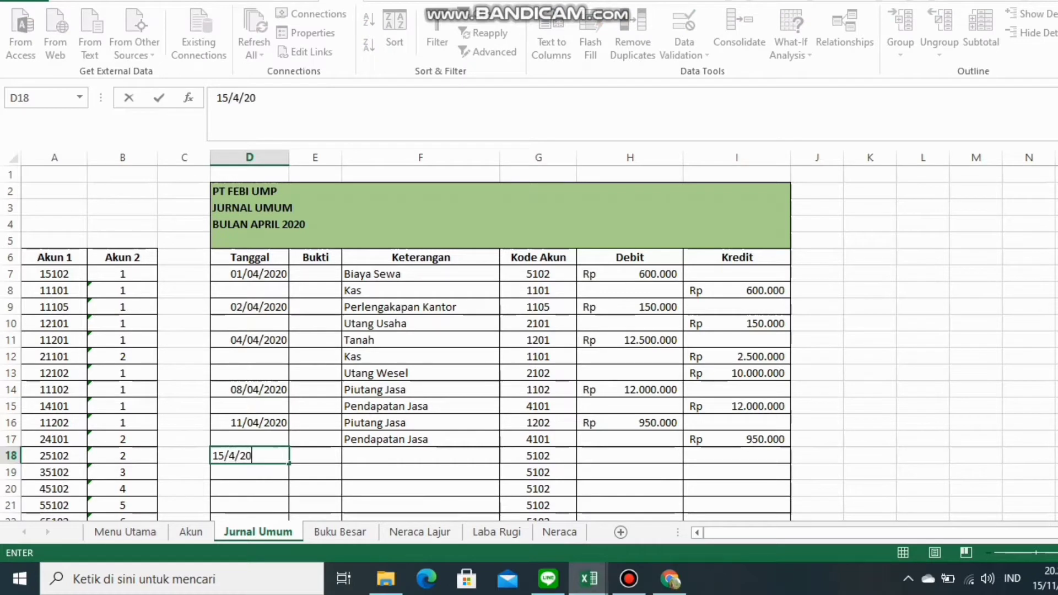
pyautogui.click(420, 456)
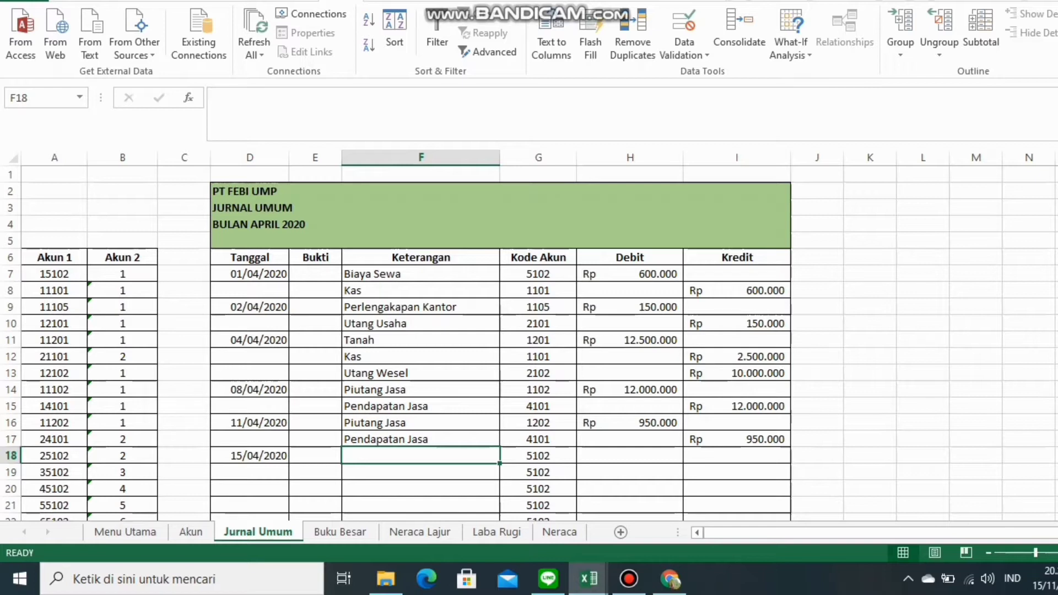
pyautogui.write('Biaya ')
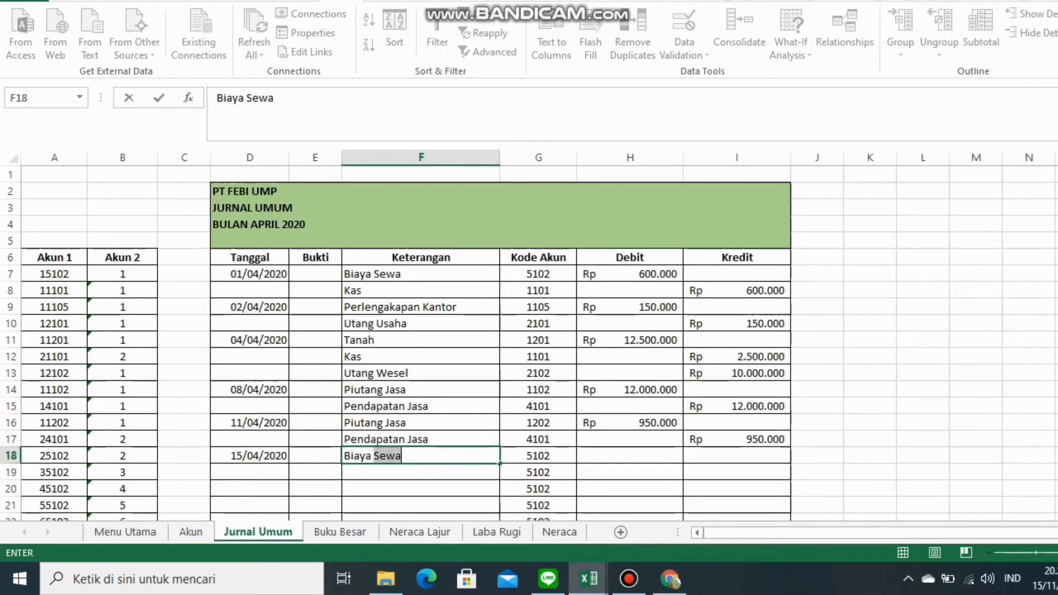
pyautogui.write('Gaji dan Komisi')
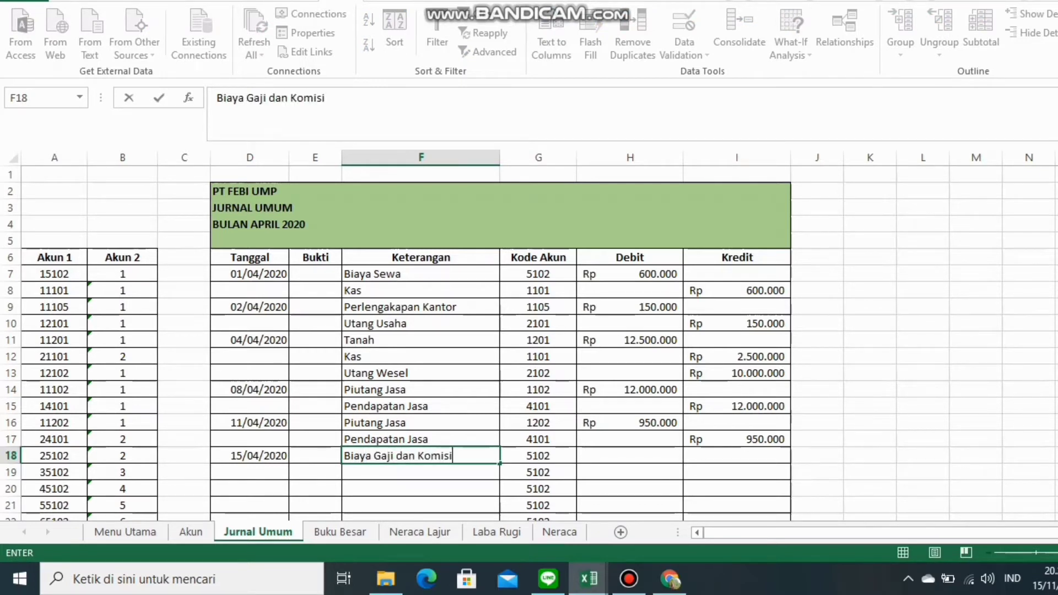
pyautogui.press('Return')
pyautogui.write('kas')
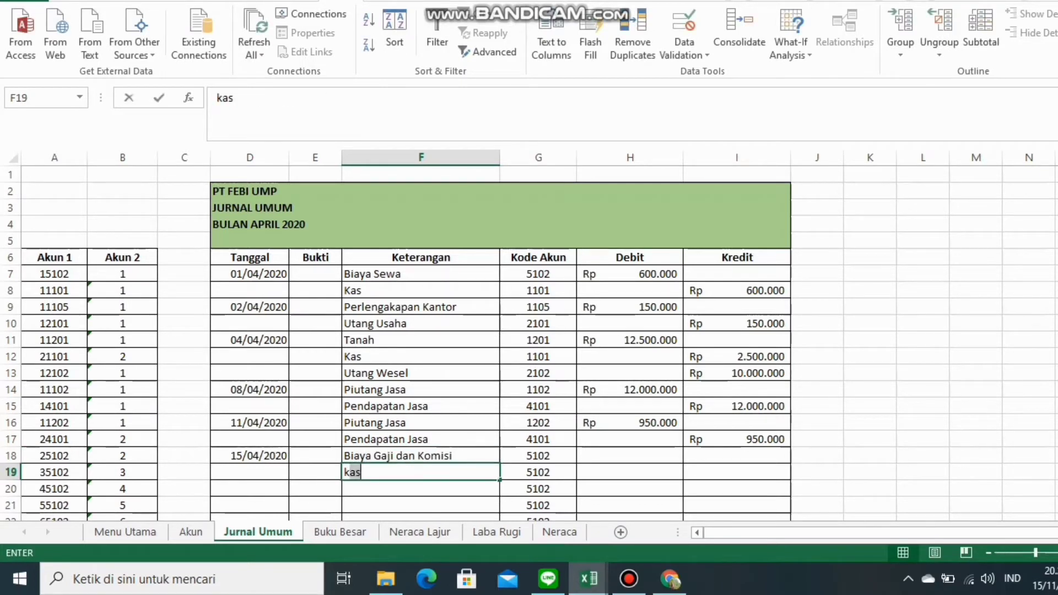
# Enter 1700000 as the debit for Biaya Gaji dan Komisi in H18 and as the credit for kas in I19
pyautogui.click(630, 455)
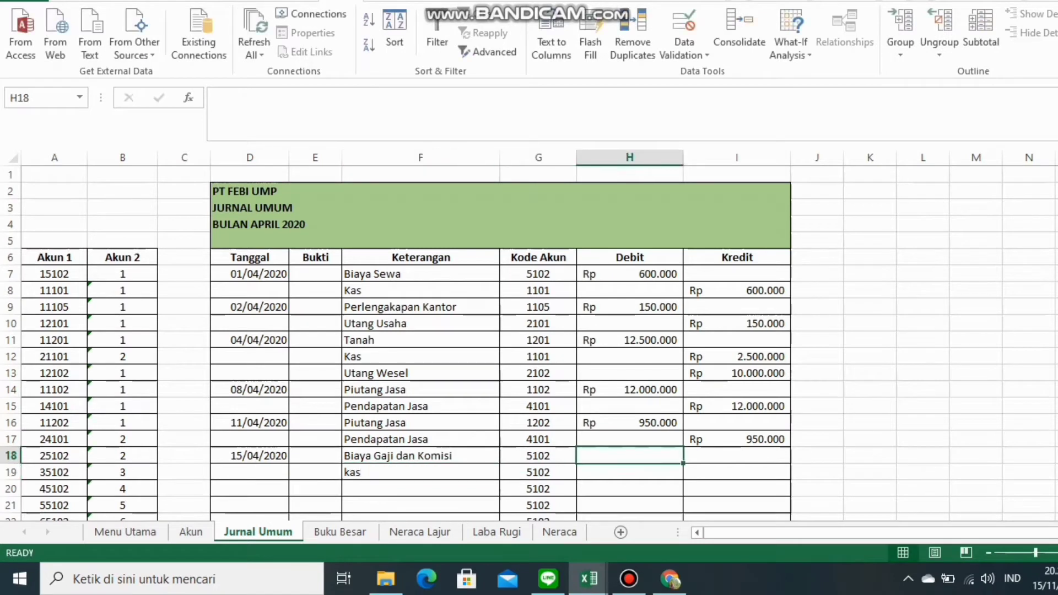
pyautogui.write('1.70')
pyautogui.write('0.000')
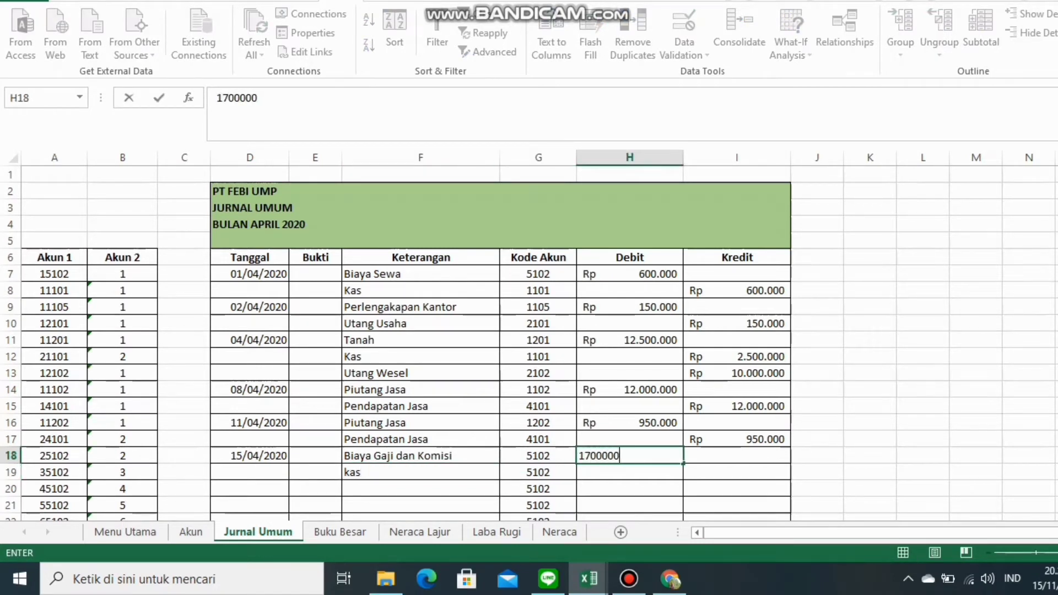
pyautogui.press('Right')
pyautogui.press('Down')
pyautogui.write('1700000')
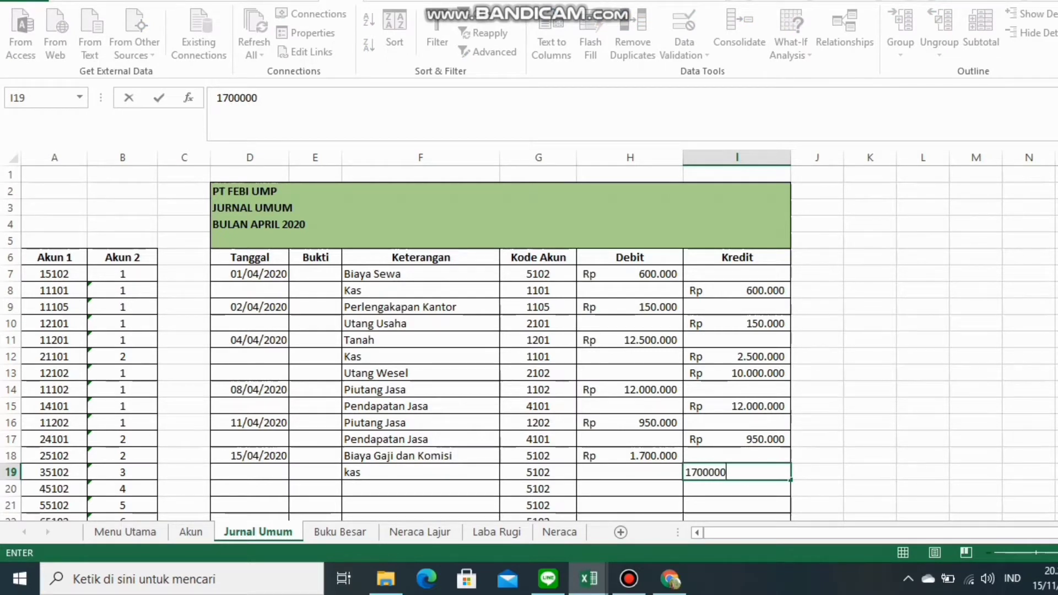
# Change the account codes to 5101 for Biaya Gaji dan Komisi in G18 and 1101 for kas in G19
pyautogui.click(538, 456)
pyautogui.click(584, 456)
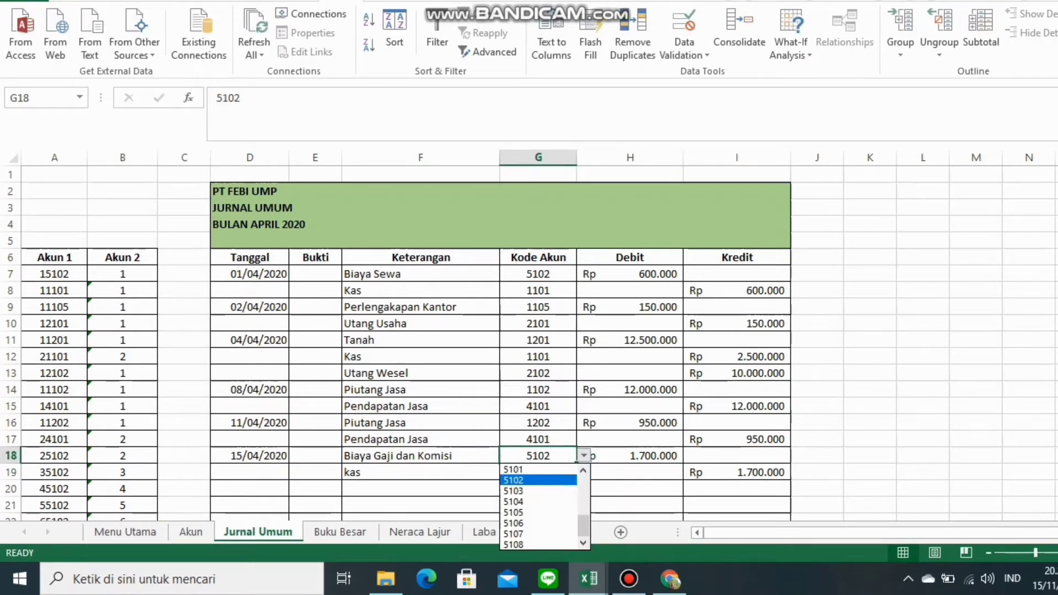
pyautogui.moveTo(584, 525); pyautogui.dragTo(584, 522)
pyautogui.press('Return')
pyautogui.click(538, 472)
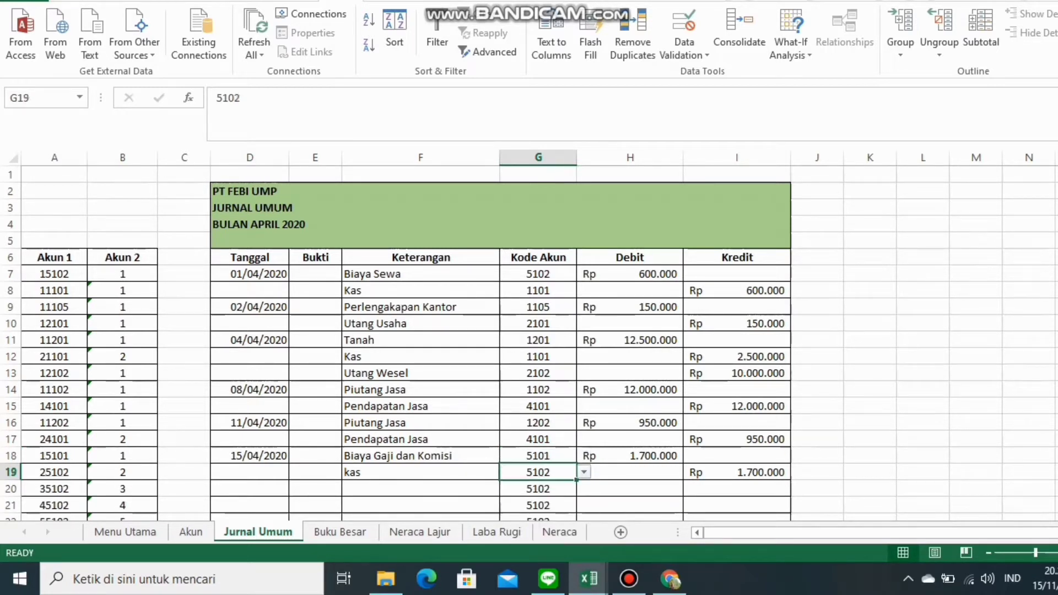
pyautogui.click(584, 472)
pyautogui.moveTo(583, 438); pyautogui.dragTo(584, 398)
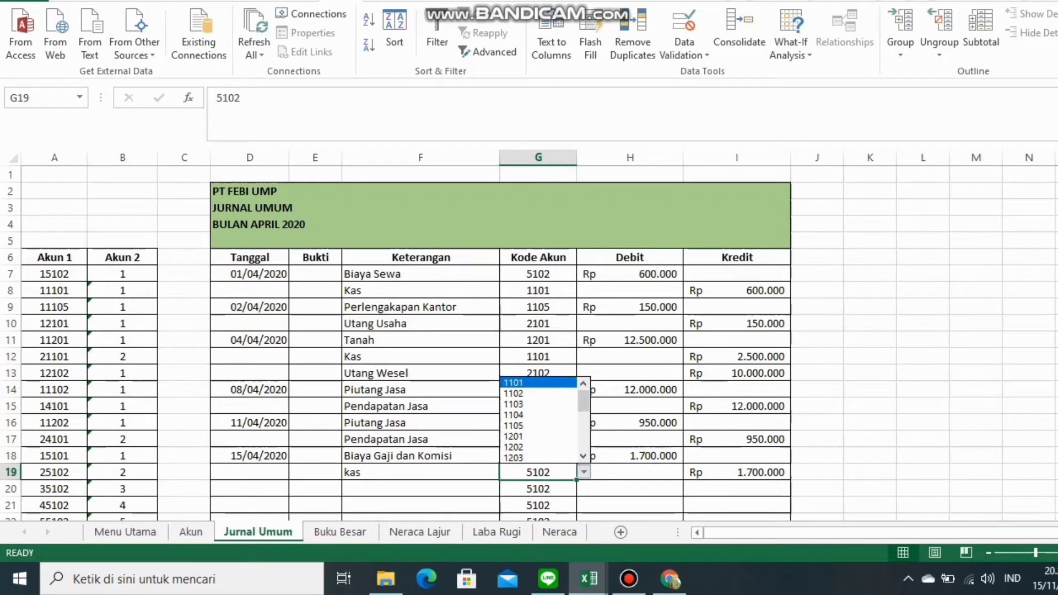
pyautogui.click(514, 382)
# Start the seventh journal entry with date 20/4/20 in D20, Piutang Jasa in F20 and Pendapatan Jasa in F21
pyautogui.click(250, 489)
pyautogui.scroll(-3, 496, 342)
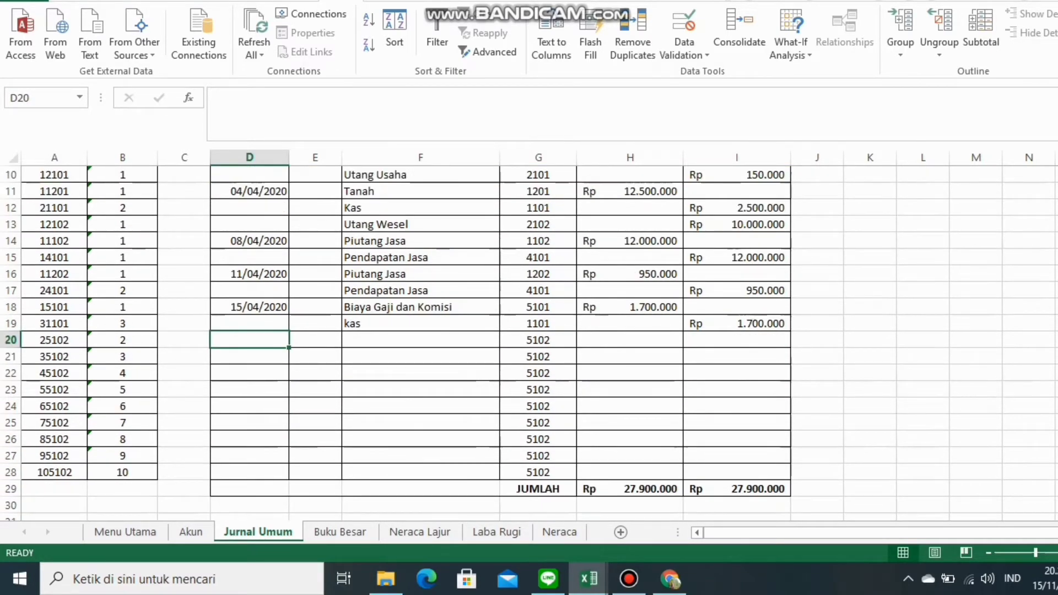
pyautogui.write('20/4/20')
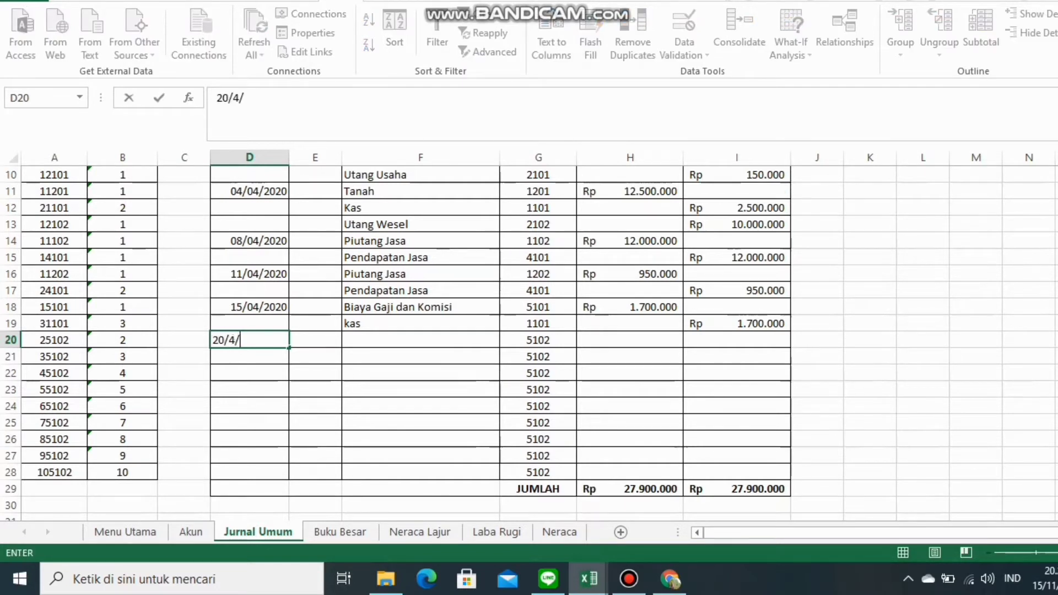
pyautogui.press('Tab')
pyautogui.press('Tab')
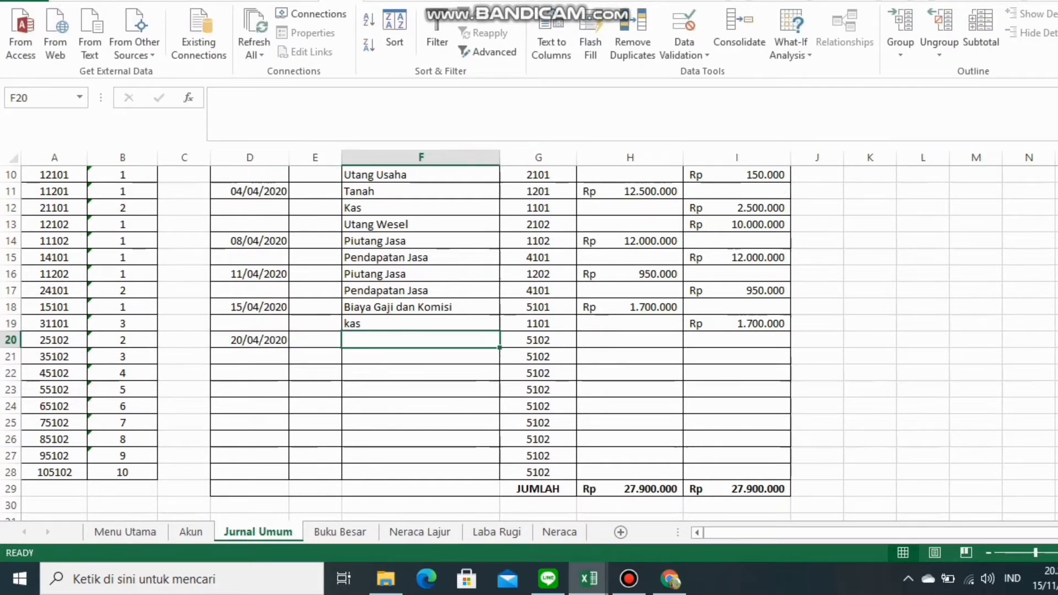
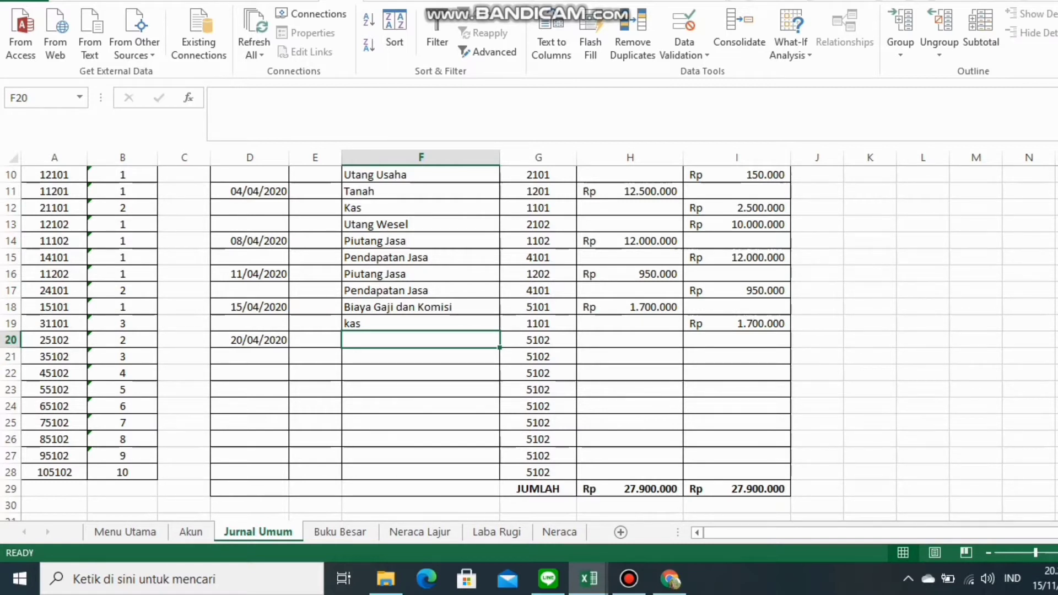
pyautogui.write('Piutang Jasa')
pyautogui.press('Return')
pyautogui.write('P')
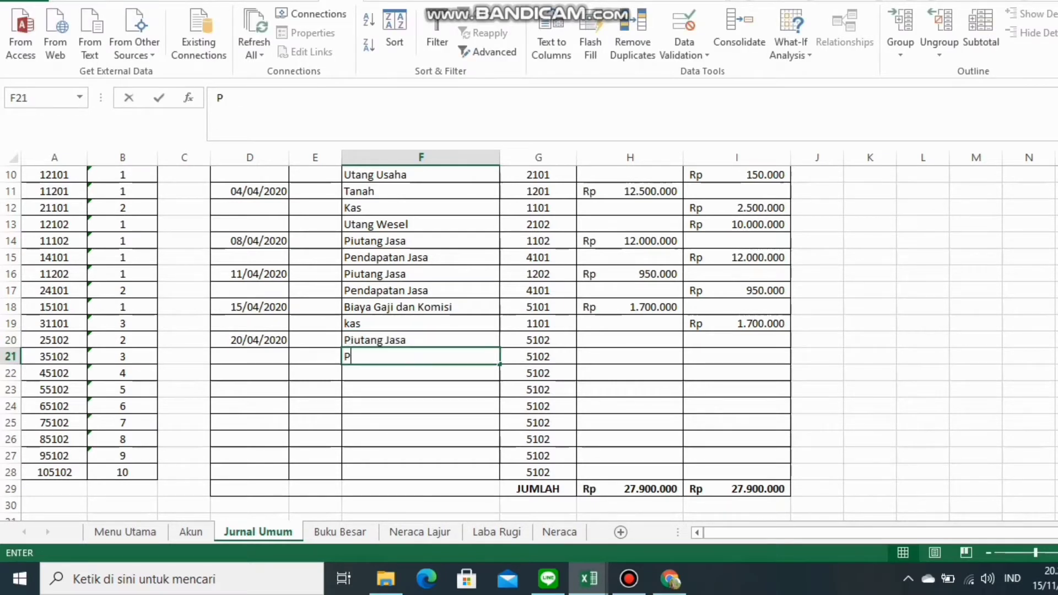
pyautogui.write('endapatan Jasa')
pyautogui.press('Right')
# Enter 4000000 as the debit for Piutang Jasa in H20 and as the credit for Pendapatan Jasa in I21
pyautogui.press('Right')
pyautogui.press('Up')
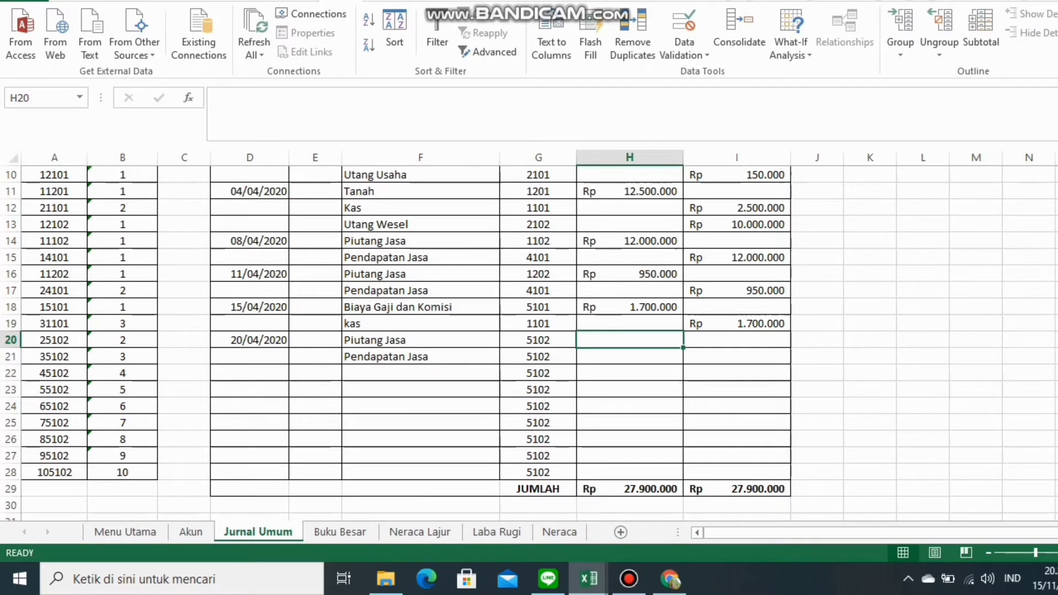
pyautogui.write('4000000')
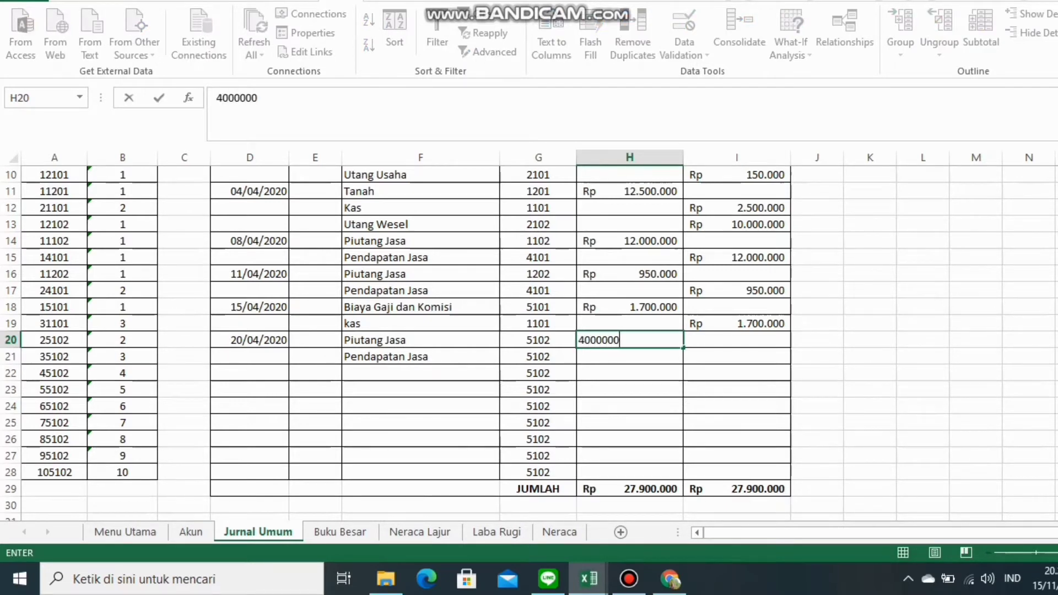
pyautogui.press('Right')
pyautogui.press('Down')
pyautogui.write('4')
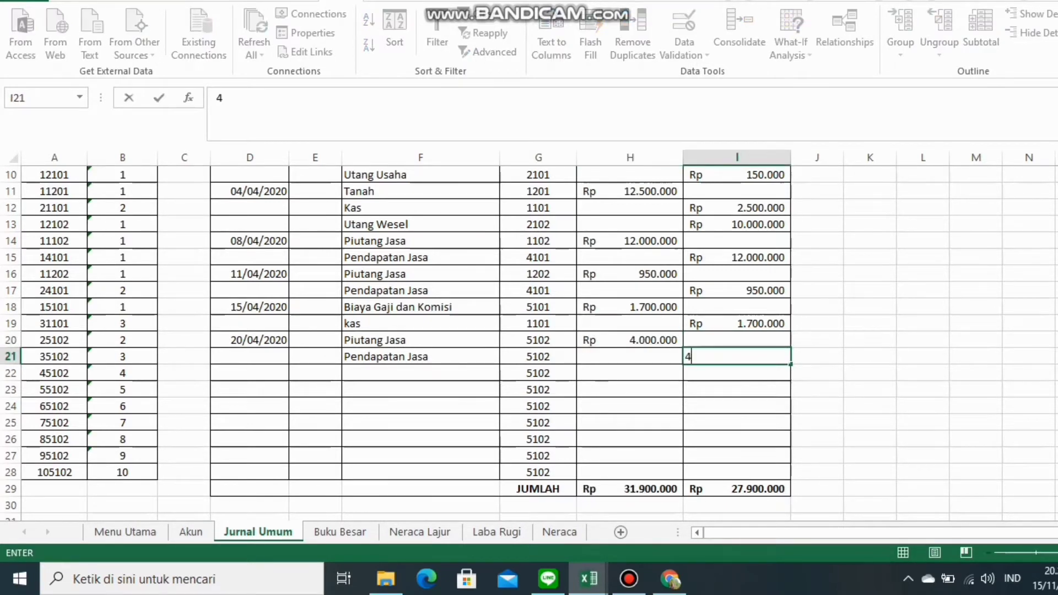
pyautogui.write('000000')
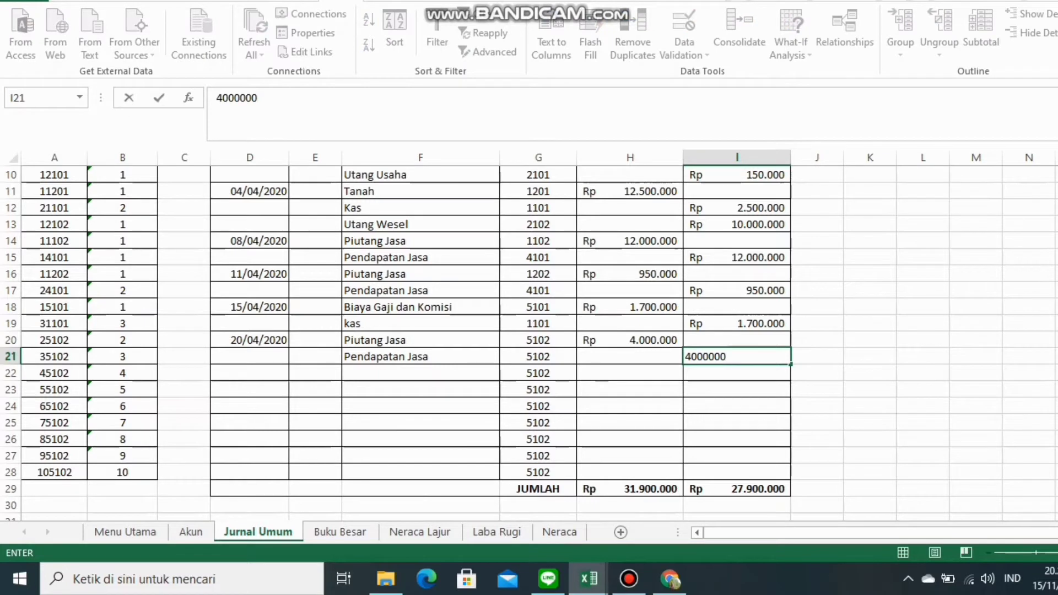
# Change the account codes to 1102 for Piutang Jasa in G20 and 4101 for Pendapatan Jasa in G21
pyautogui.click(537, 340)
pyautogui.click(584, 340)
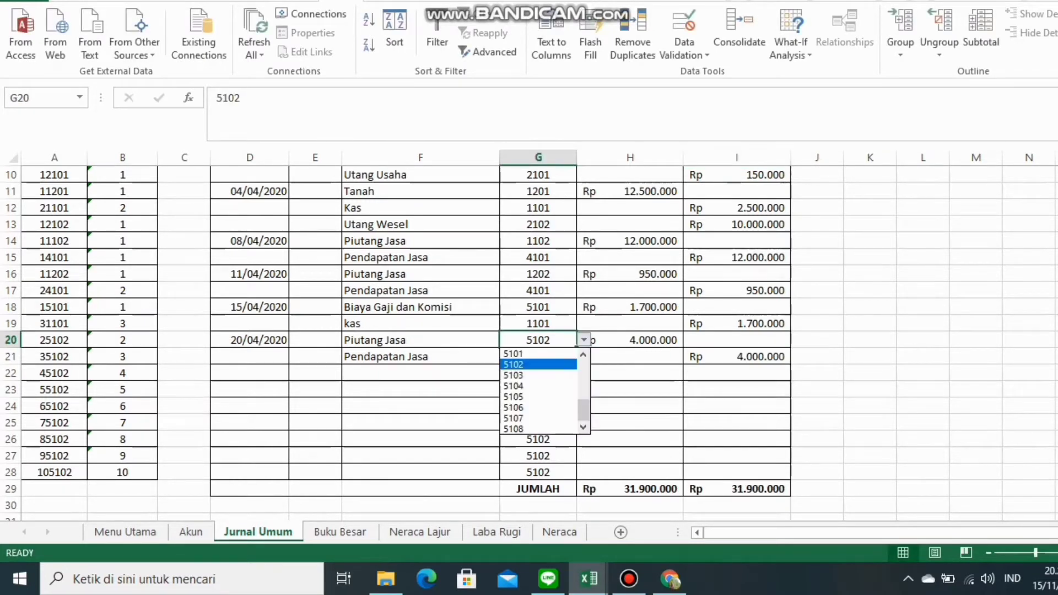
pyautogui.moveTo(583, 410); pyautogui.dragTo(582, 371)
pyautogui.click(529, 364)
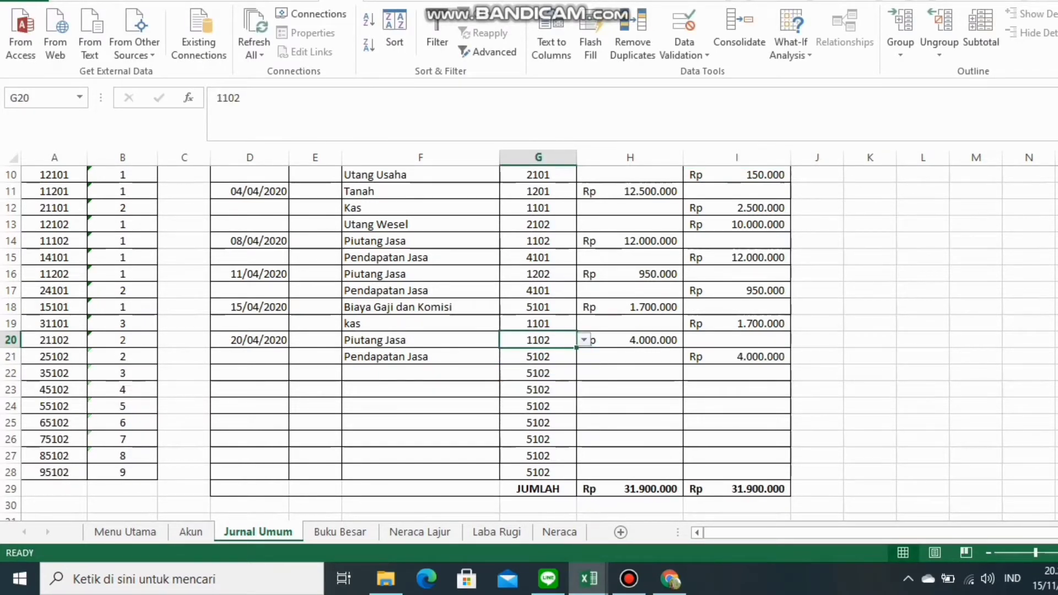
pyautogui.click(537, 357)
pyautogui.click(584, 356)
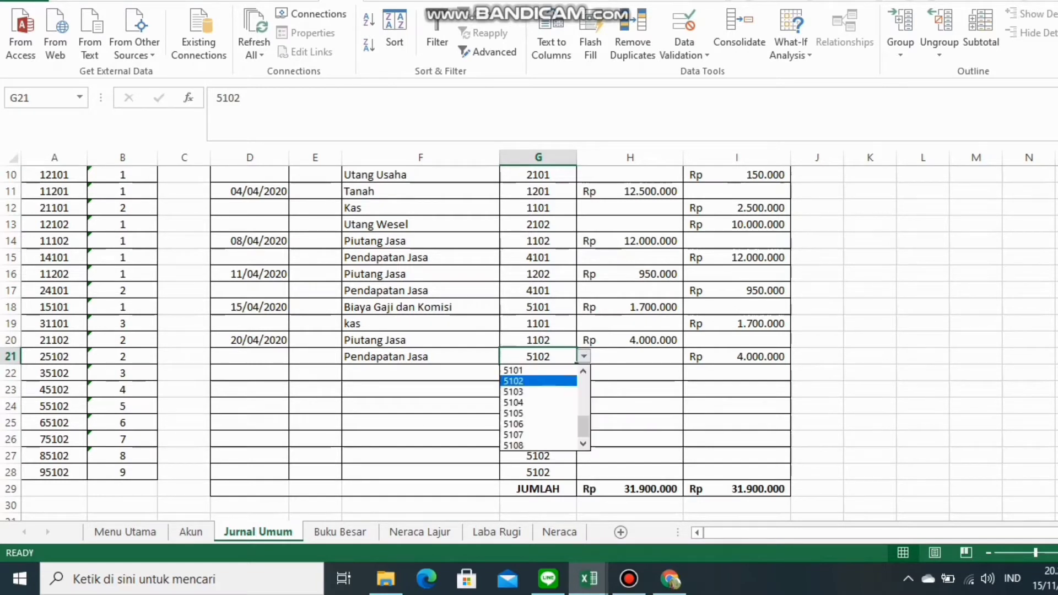
pyautogui.moveTo(583, 427); pyautogui.dragTo(583, 407)
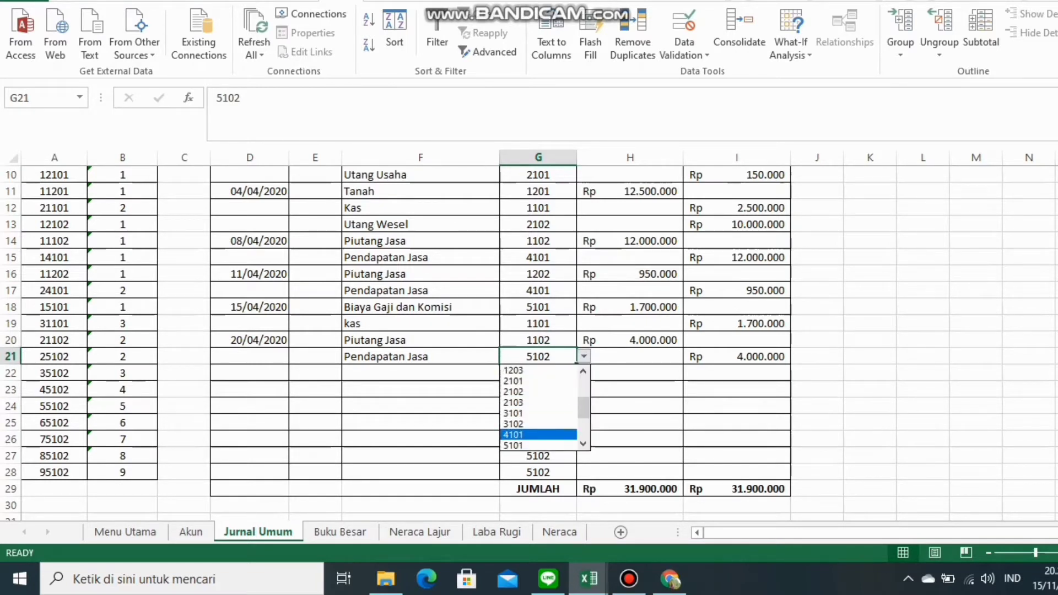
pyautogui.click(529, 435)
# Start the eighth journal entry with date 30/4/20 in D22, Biaya Lain-lain in F22 and Kas in F23
pyautogui.click(249, 373)
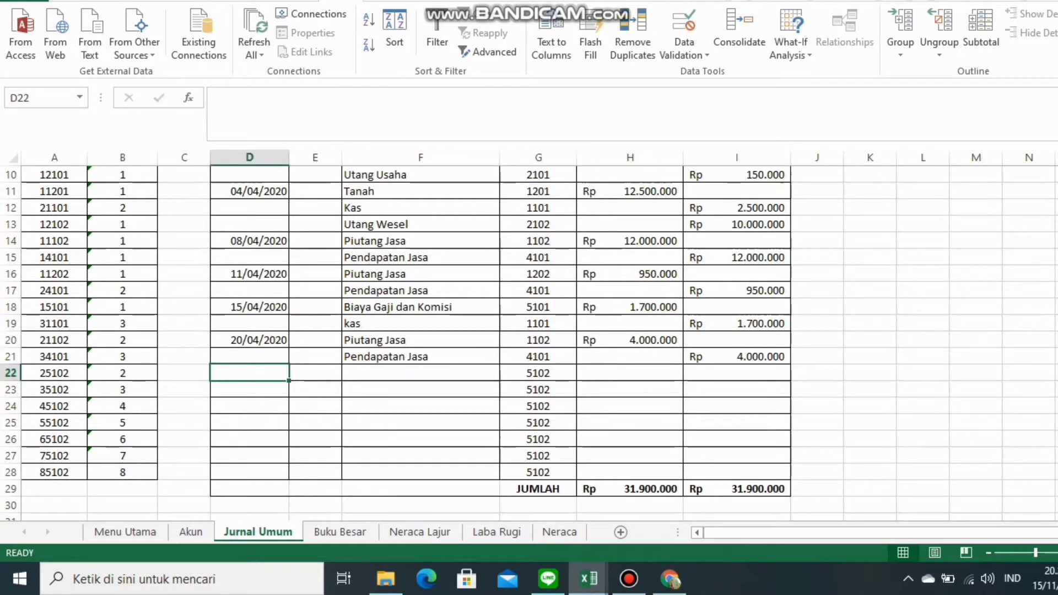
pyautogui.write('30/04/2')
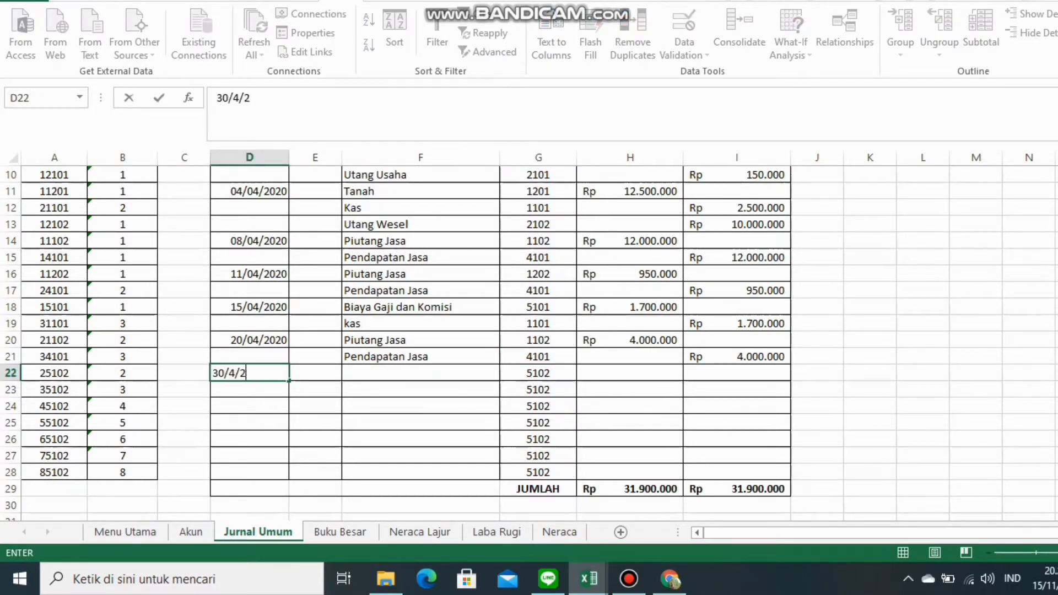
pyautogui.write('0')
pyautogui.press('Tab')
pyautogui.press('Tab')
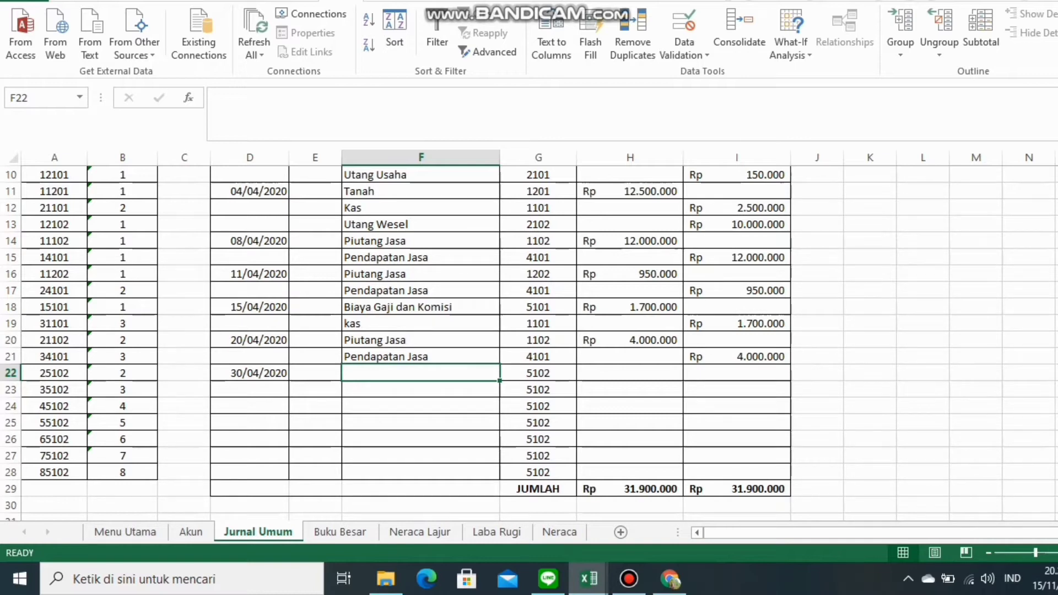
pyautogui.write('Biaya')
pyautogui.write('La')
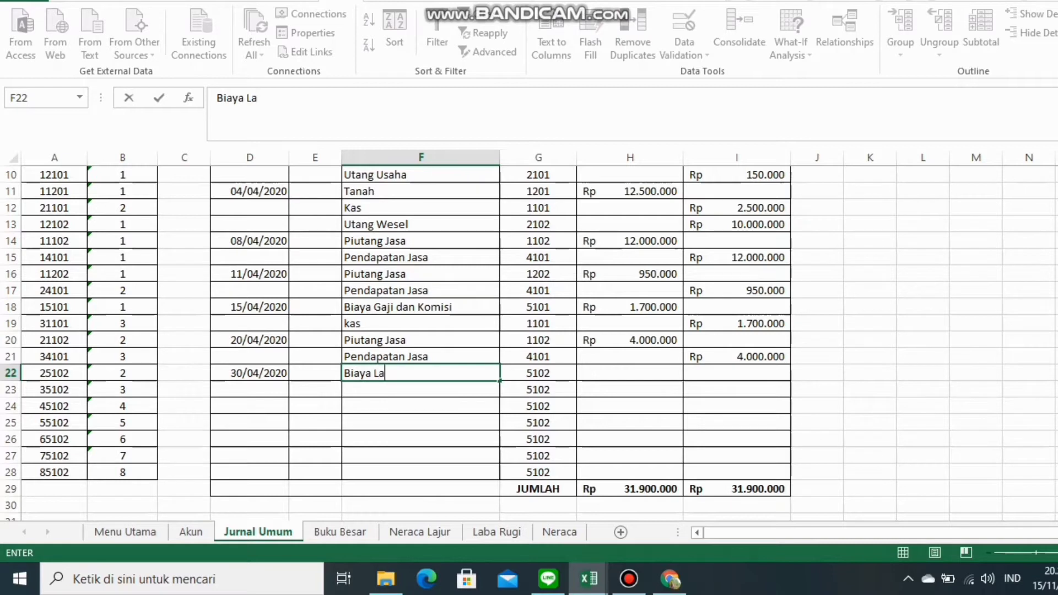
pyautogui.write('in-lain')
pyautogui.press('Return')
pyautogui.write('Kas')
pyautogui.press('Tab')
# Enter 135000 as the debit for Biaya Lain-lain in H22 and as the credit for Kas in I23
pyautogui.press('Tab')
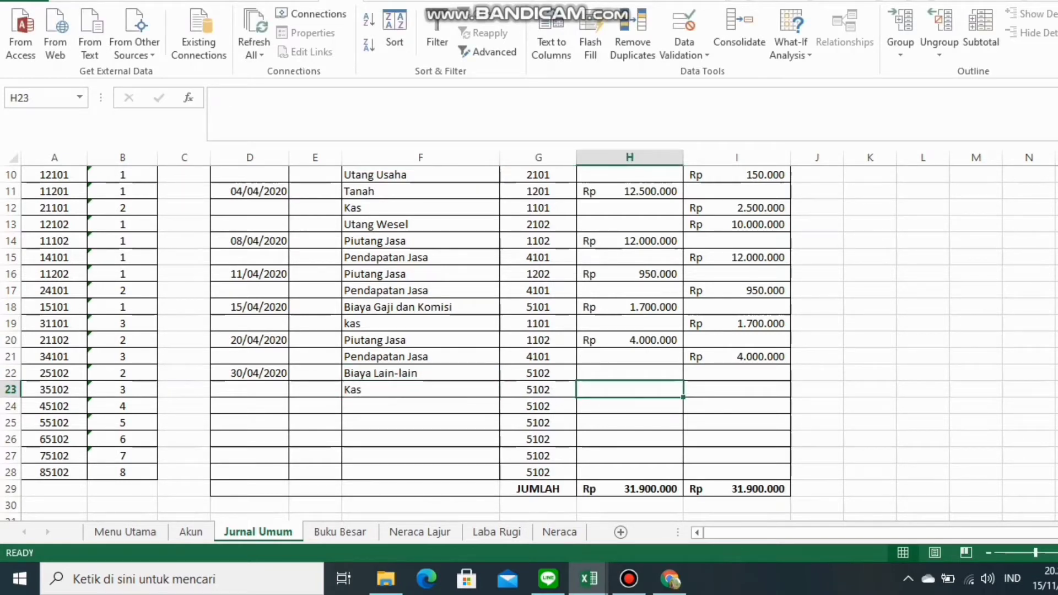
pyautogui.press('Up')
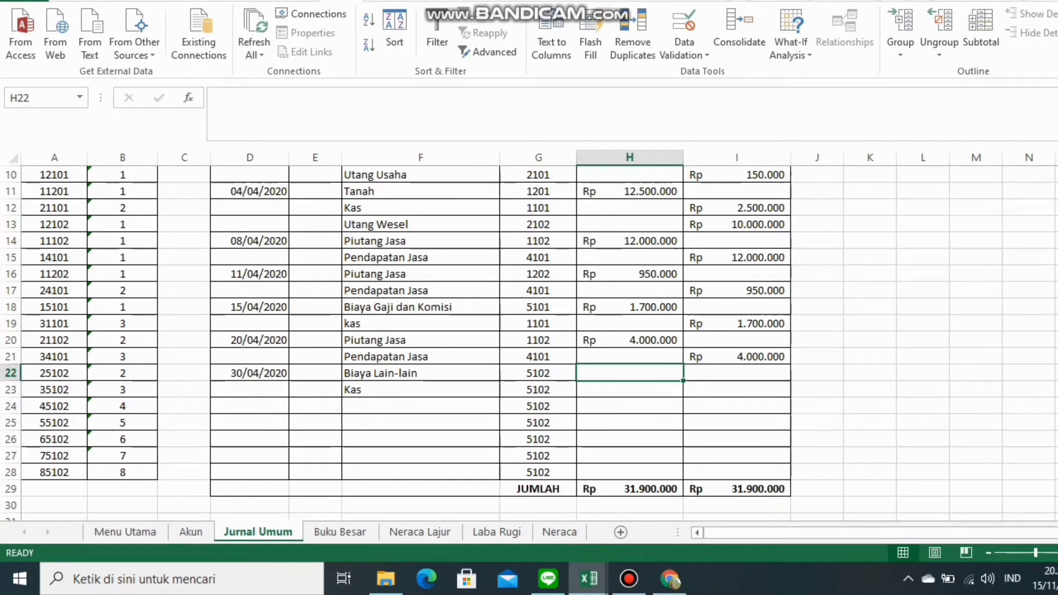
pyautogui.write('135000')
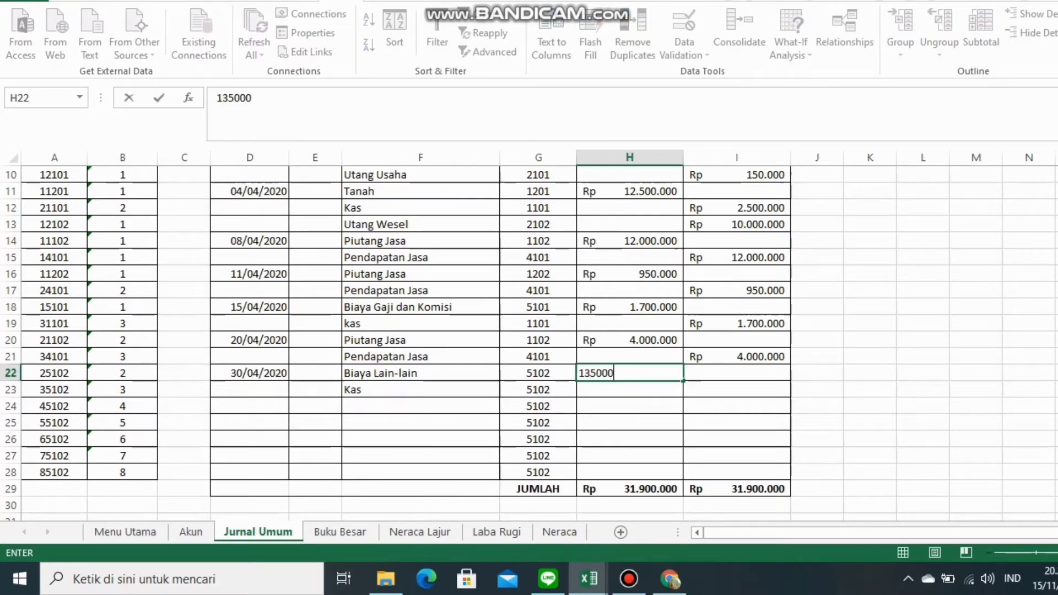
pyautogui.press('Tab')
pyautogui.press('Down')
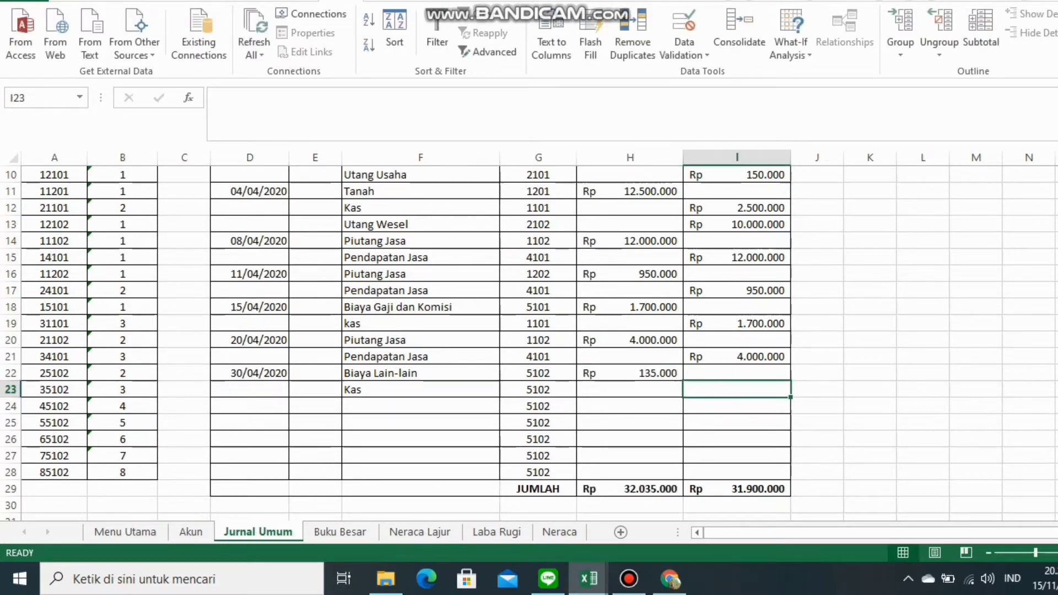
pyautogui.write('135000')
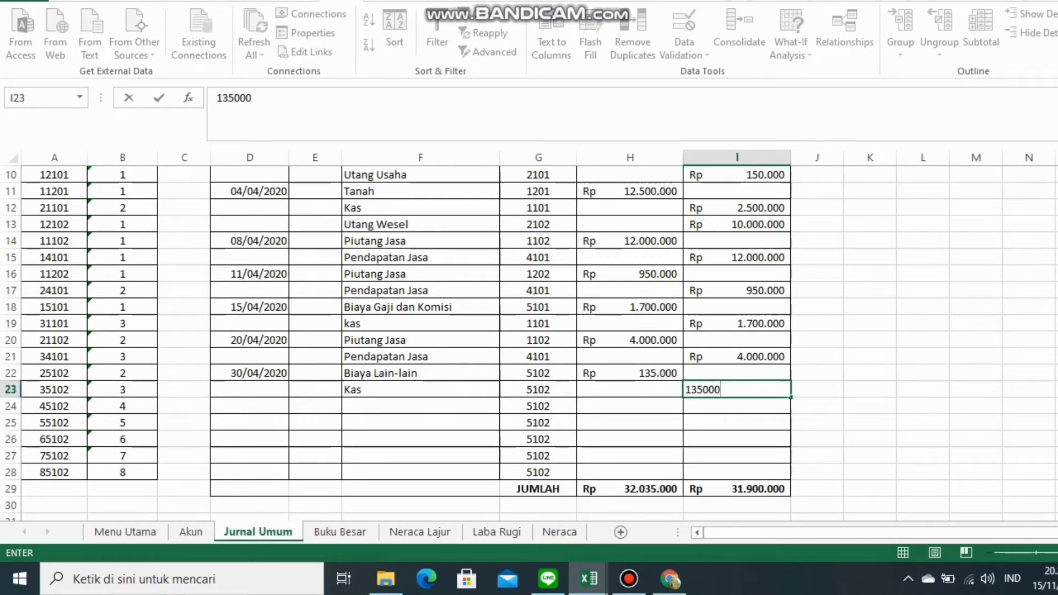
# Start the ninth journal entry with date 30/04/20 in D24, Biaya Gaji dan Komisi in F24 and Kas in F25
pyautogui.click(250, 406)
pyautogui.write('30')
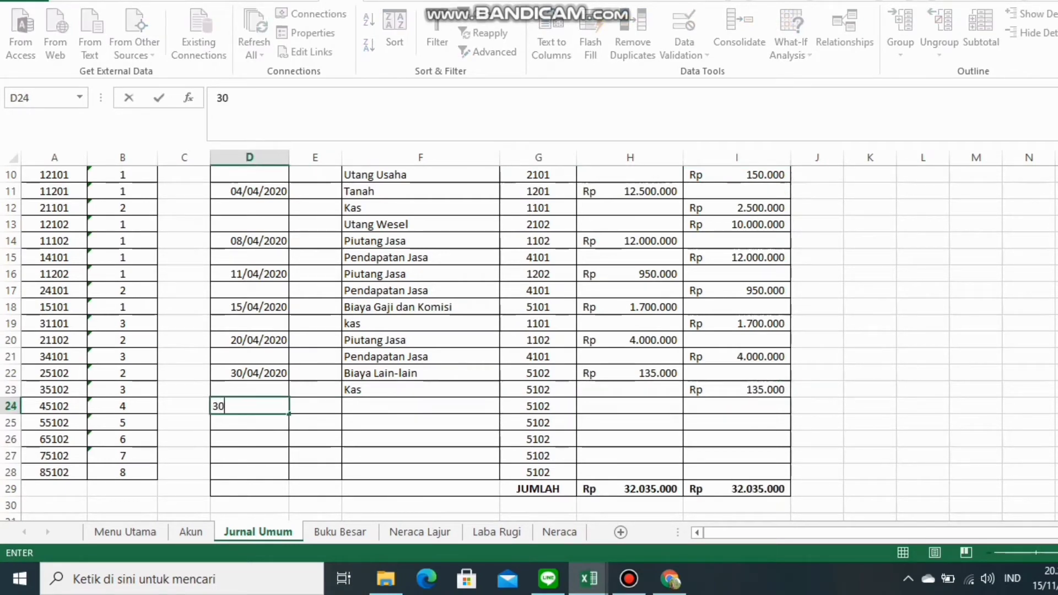
pyautogui.write('/04/20')
pyautogui.press('Tab')
pyautogui.press('Tab')
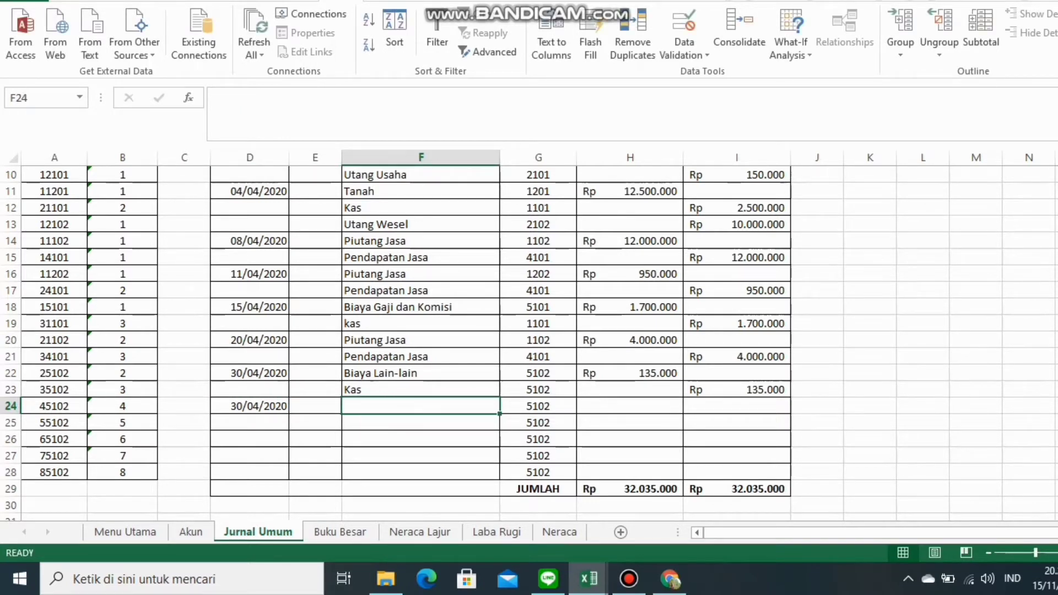
pyautogui.write('Bi')
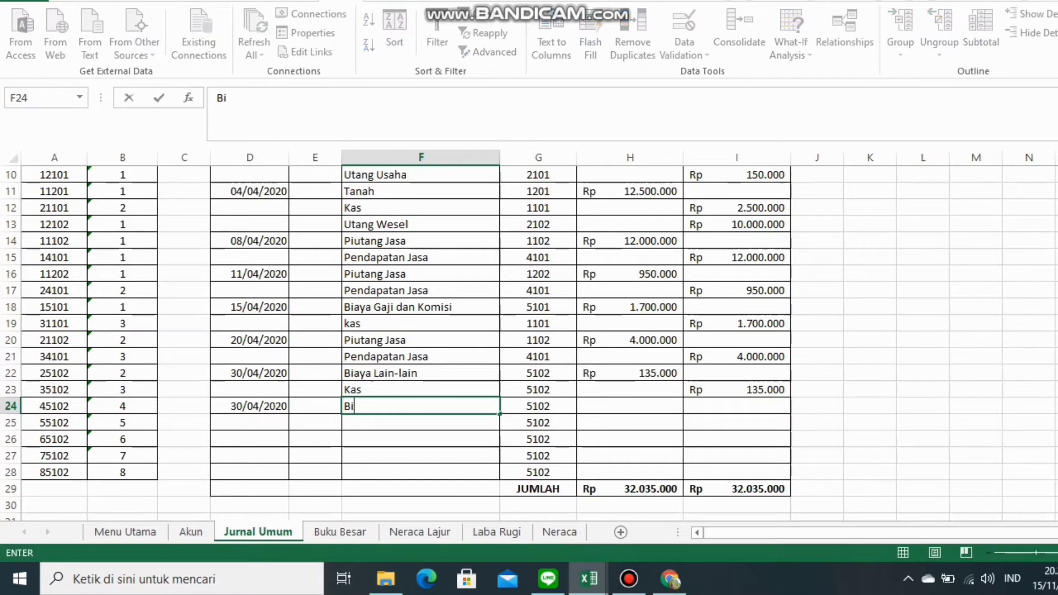
pyautogui.write('aya Gaji dan')
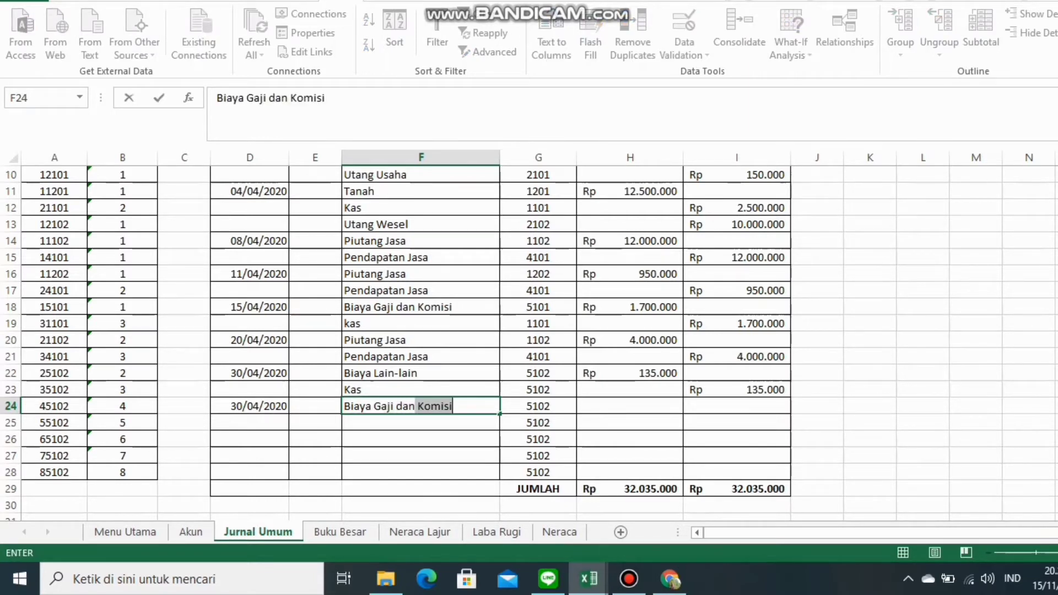
pyautogui.press('Return')
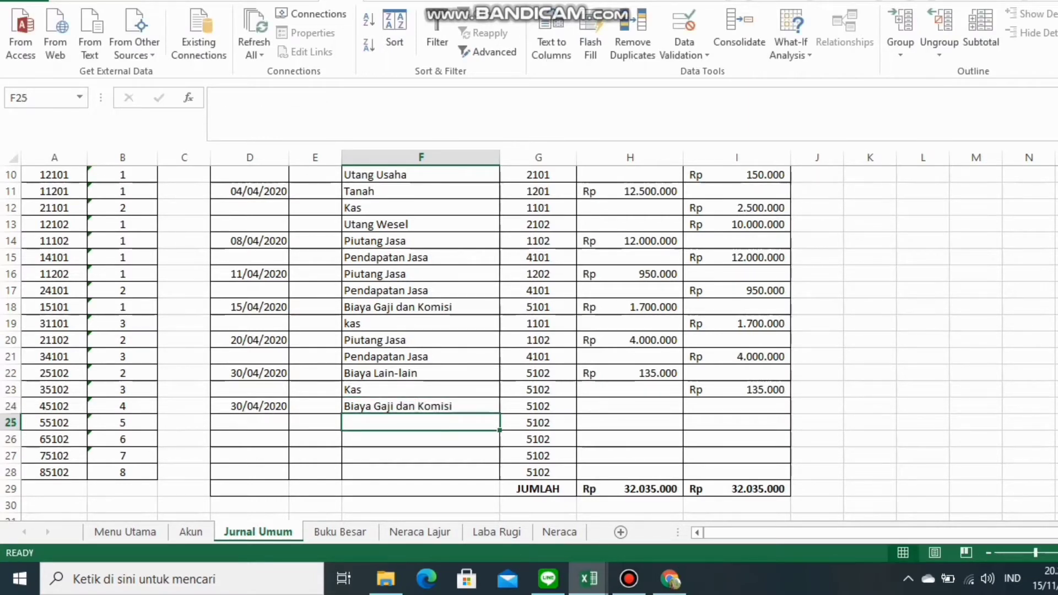
pyautogui.write('Kas')
pyautogui.press('Tab')
# Change the account code for Biaya Lain-lain in G22 to 5105
pyautogui.press('Tab')
pyautogui.press('Up')
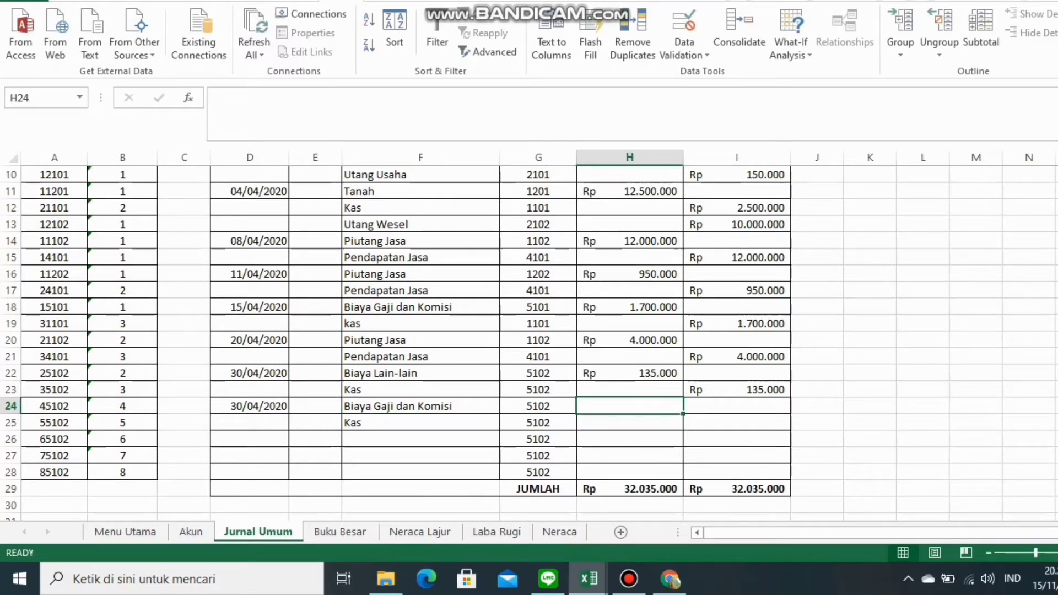
pyautogui.press('Left')
pyautogui.press('Up')
pyautogui.press('Up')
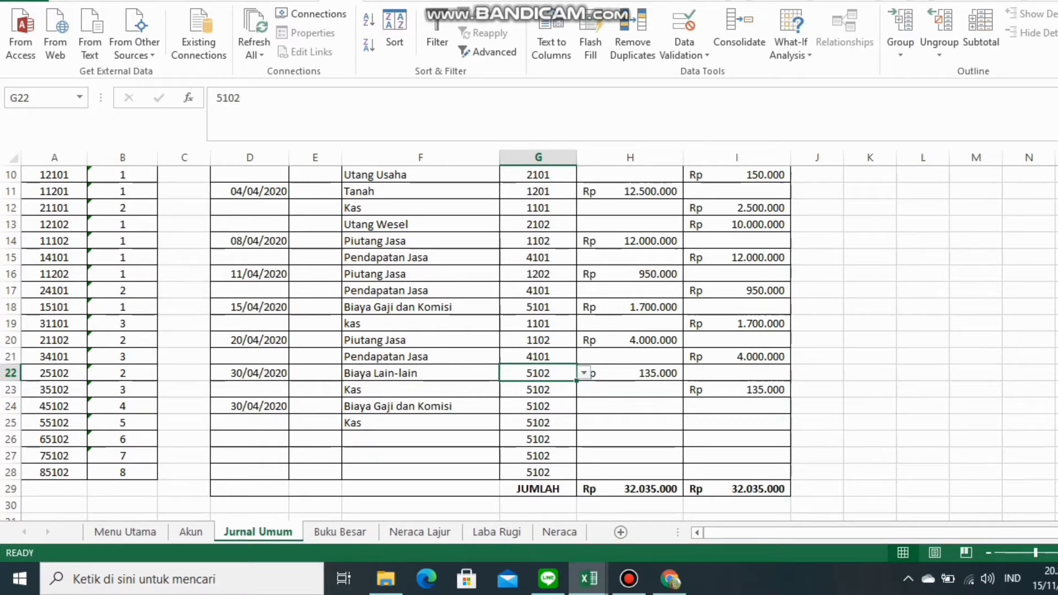
pyautogui.hotkey('alt', 'Down')
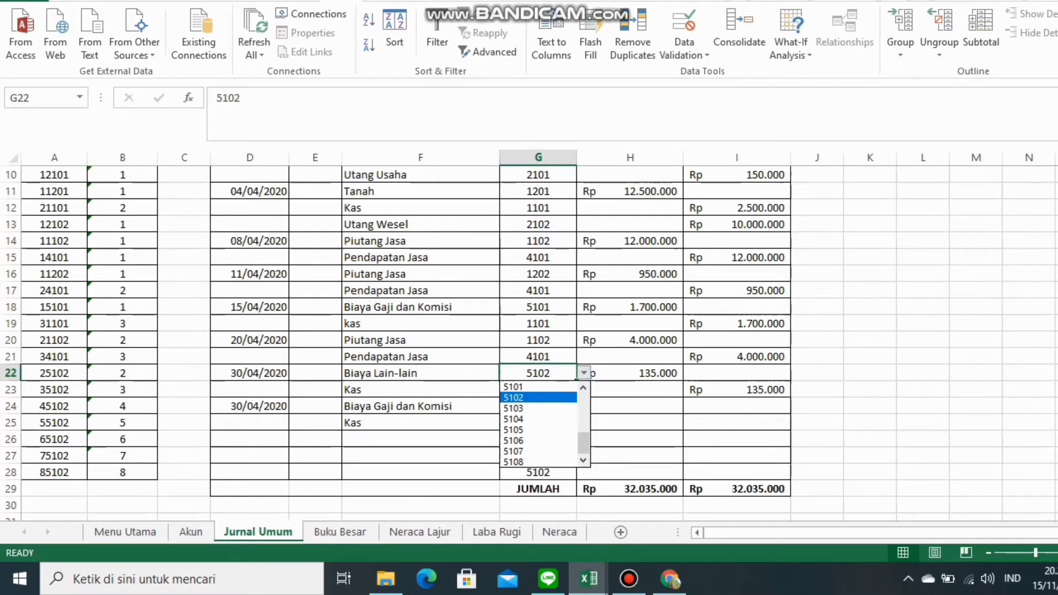
pyautogui.press('Down')
pyautogui.press('Down')
pyautogui.press('Down')
pyautogui.press('Down')
pyautogui.press('Up')
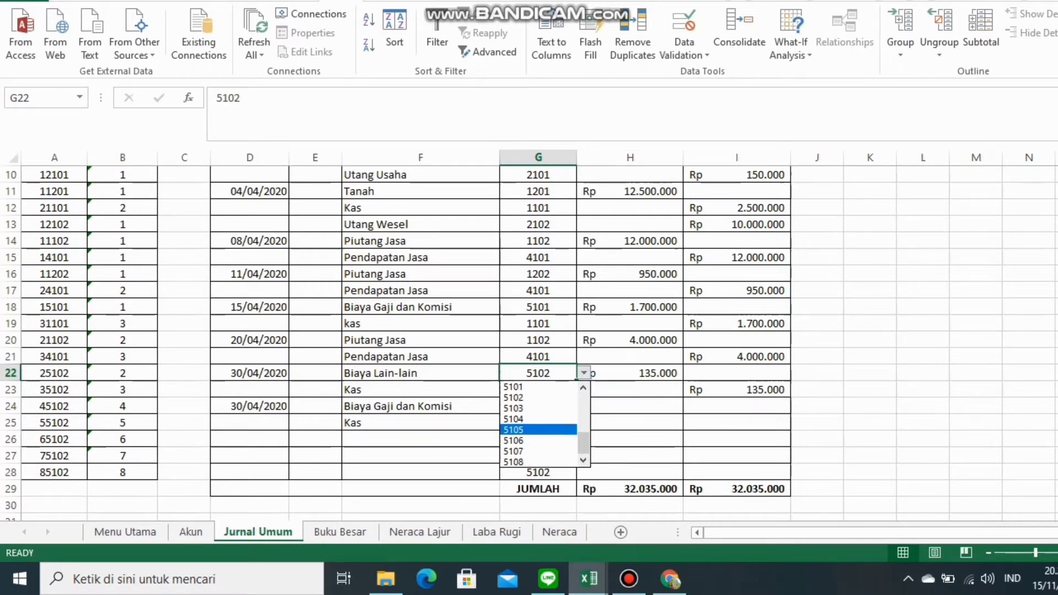
pyautogui.press('Return')
# Change the account code for the Kas line of the Biaya Lain-lain entry in G23 to 1101
pyautogui.click(584, 390)
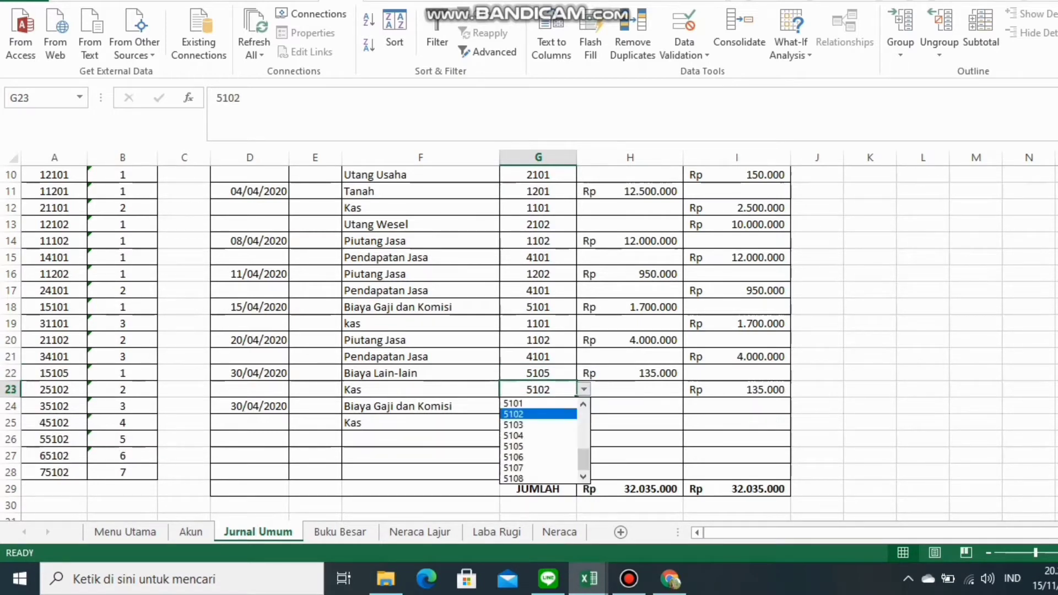
pyautogui.moveTo(583, 461); pyautogui.dragTo(583, 420)
pyautogui.press('Return')
pyautogui.press('Return')
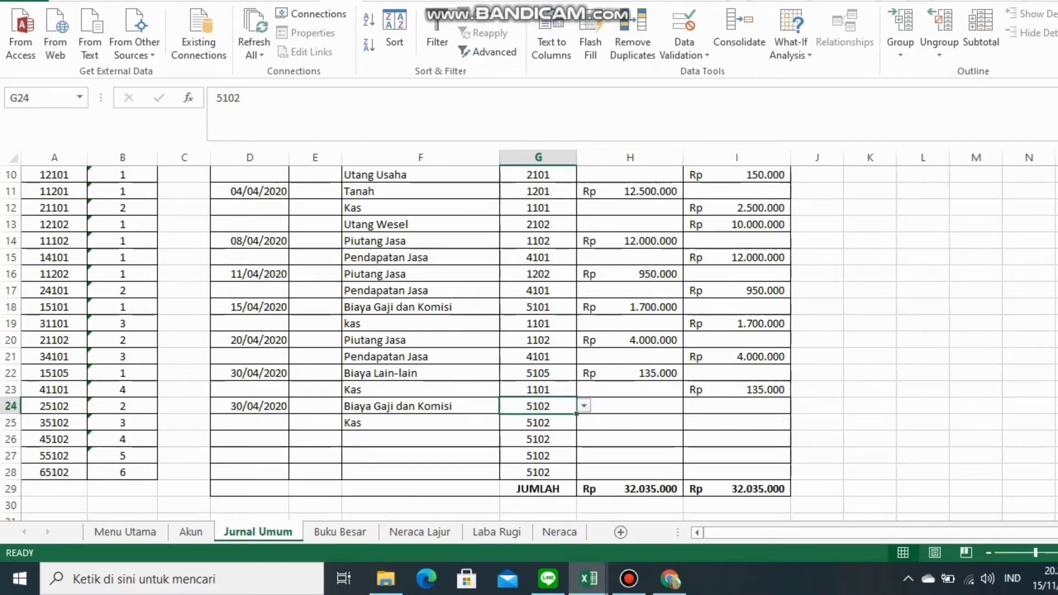
# Change the account code for Biaya Gaji dan Komisi in G24 to 5101 and for Kas in G25 to 1101
pyautogui.hotkey('alt', 'Down')
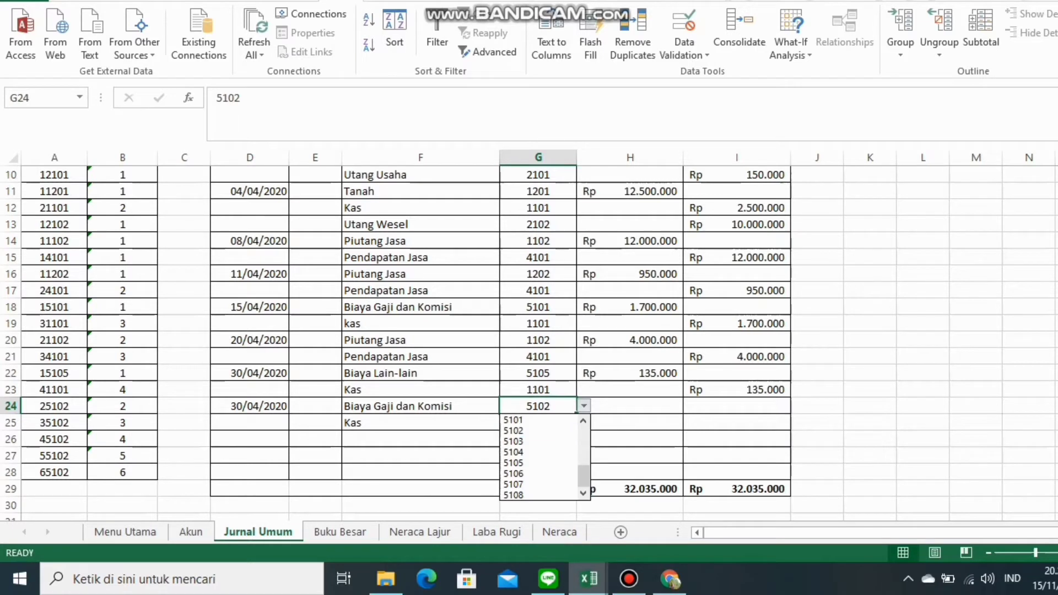
pyautogui.press('Up')
pyautogui.press('Return')
pyautogui.click(539, 423)
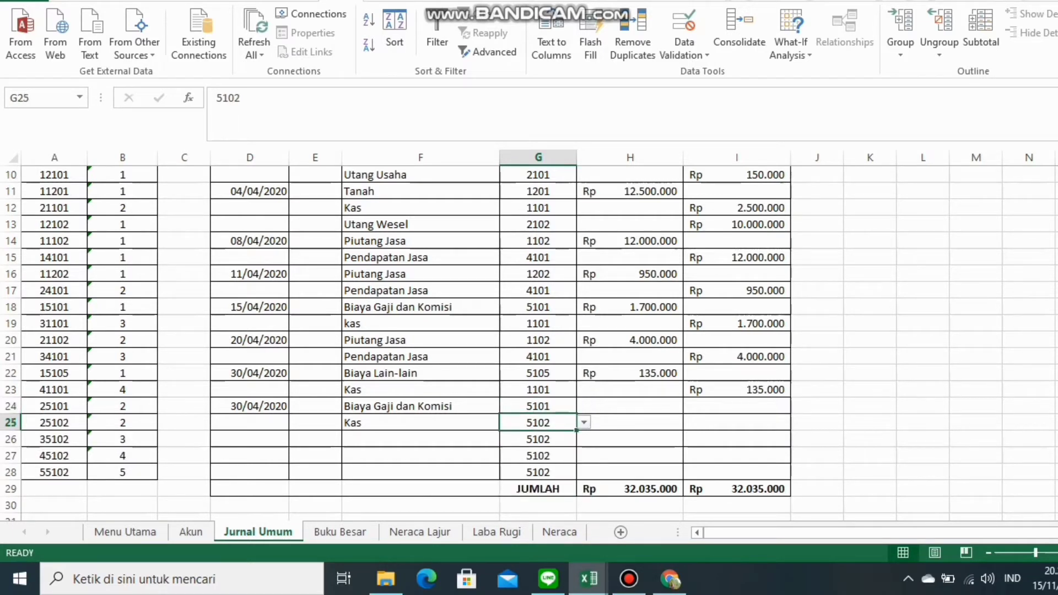
pyautogui.click(584, 423)
pyautogui.moveTo(583, 494); pyautogui.dragTo(583, 452)
pyautogui.click(529, 437)
# Enter 3000000 as the debit for Biaya Gaji dan Komisi in H24 and as the credit for Kas in I25
pyautogui.click(630, 406)
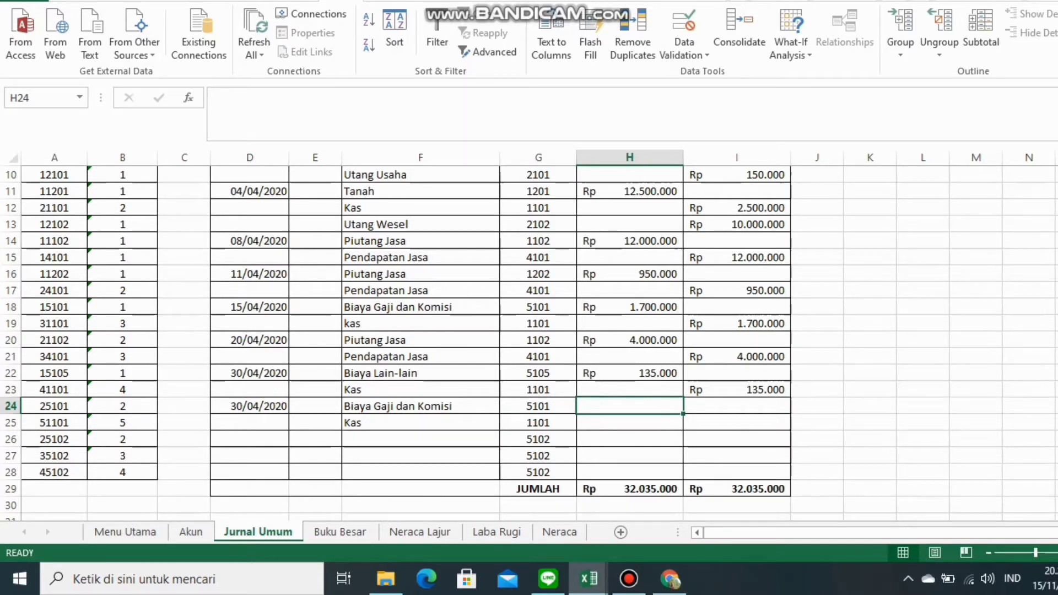
pyautogui.write('30000')
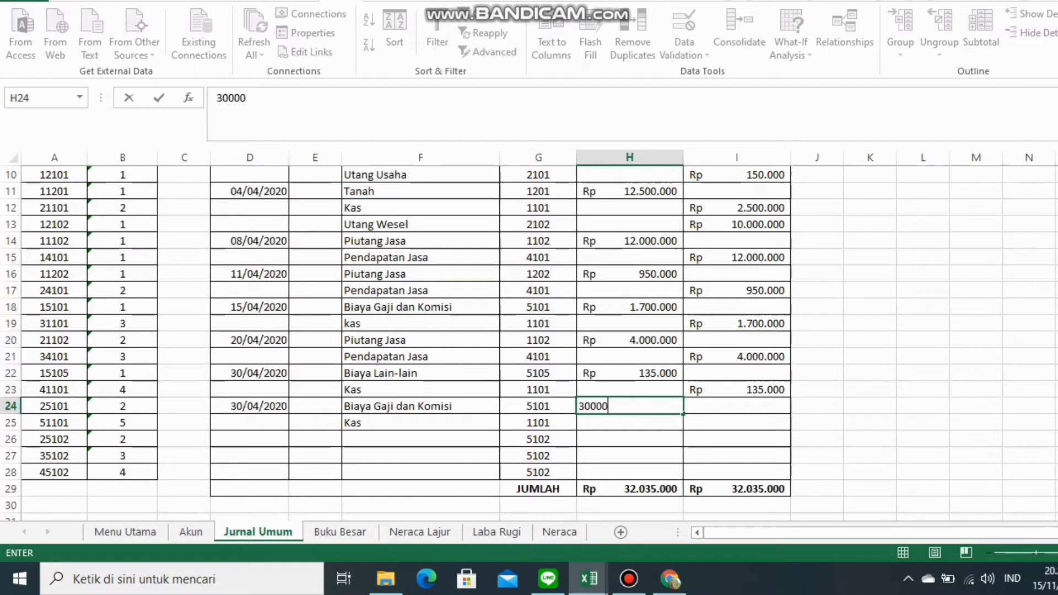
pyautogui.press('BackSpace')
pyautogui.write('000')
pyautogui.press('Tab')
pyautogui.press('Down')
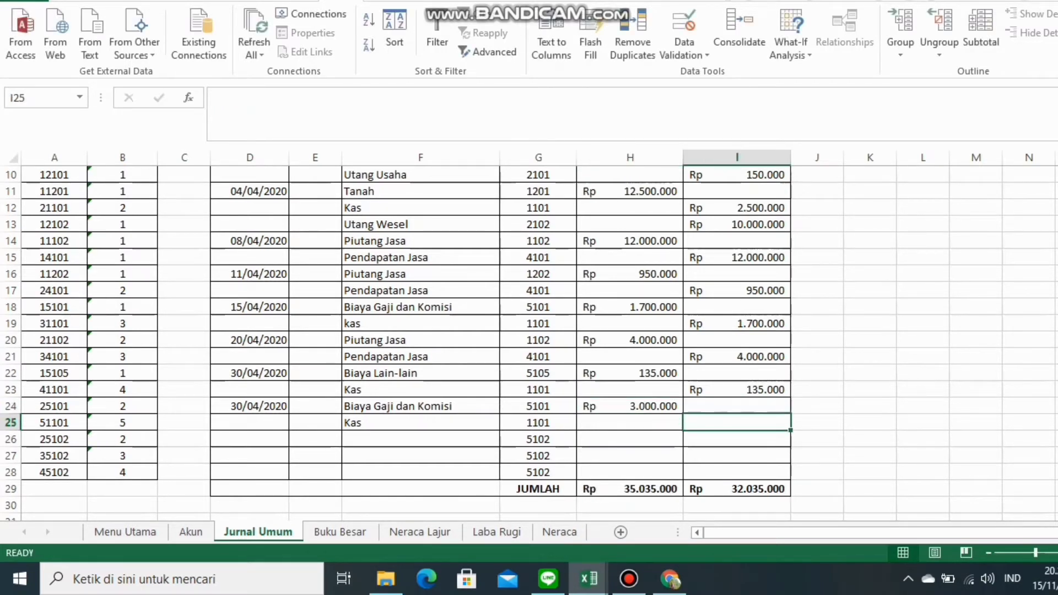
pyautogui.write('3000000')
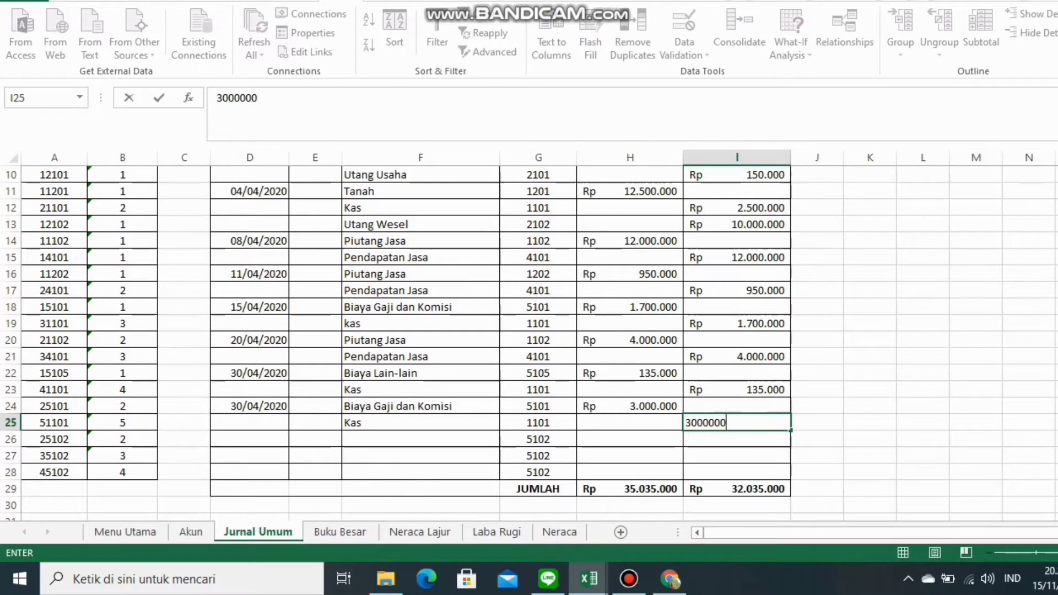
pyautogui.press('Return')
# Start the tenth journal entry with date 31/04/2020 in D26, the owner's Prive account in F26 and Kas in F27
pyautogui.click(250, 439)
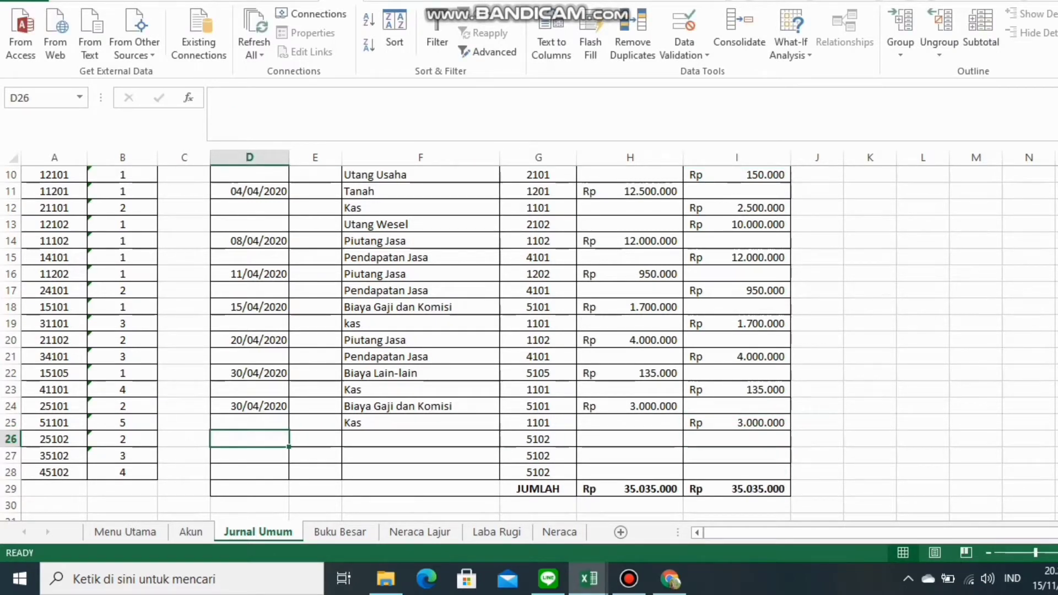
pyautogui.write('31/0')
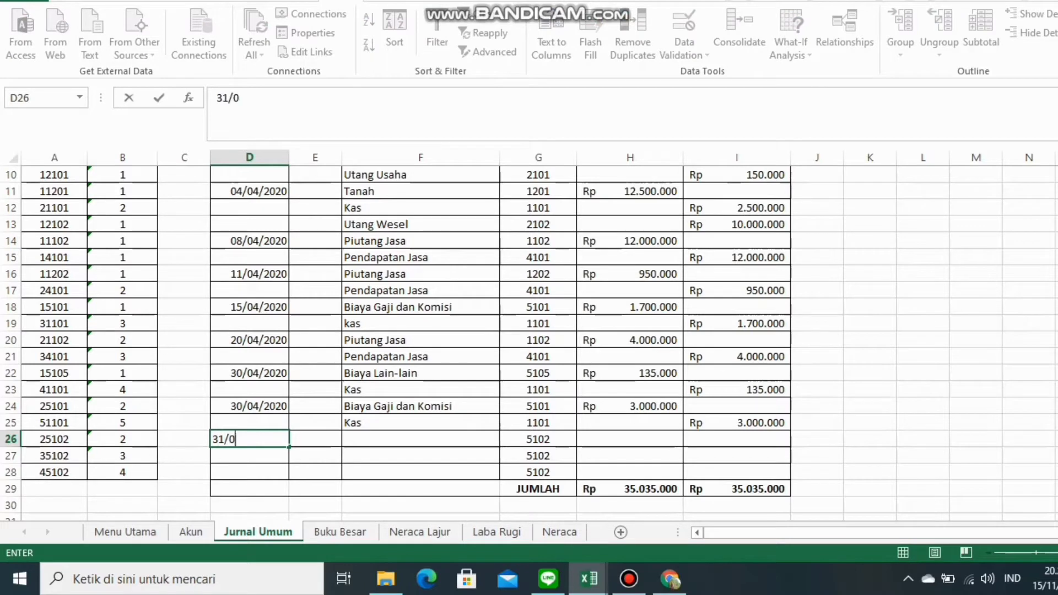
pyautogui.write('4/2020')
pyautogui.press('Tab')
pyautogui.press('Tab')
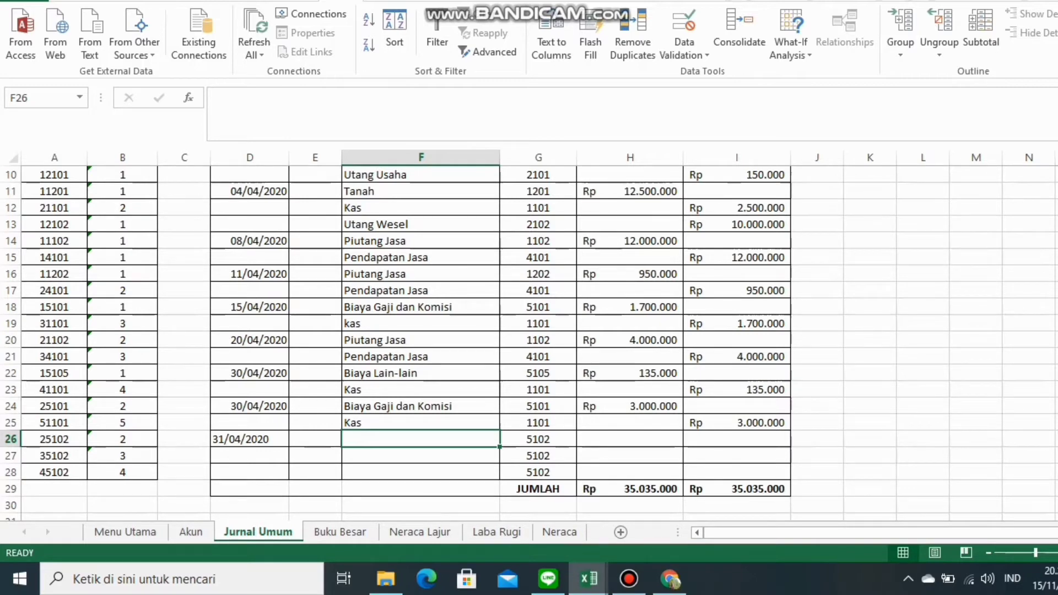
pyautogui.write('Pri')
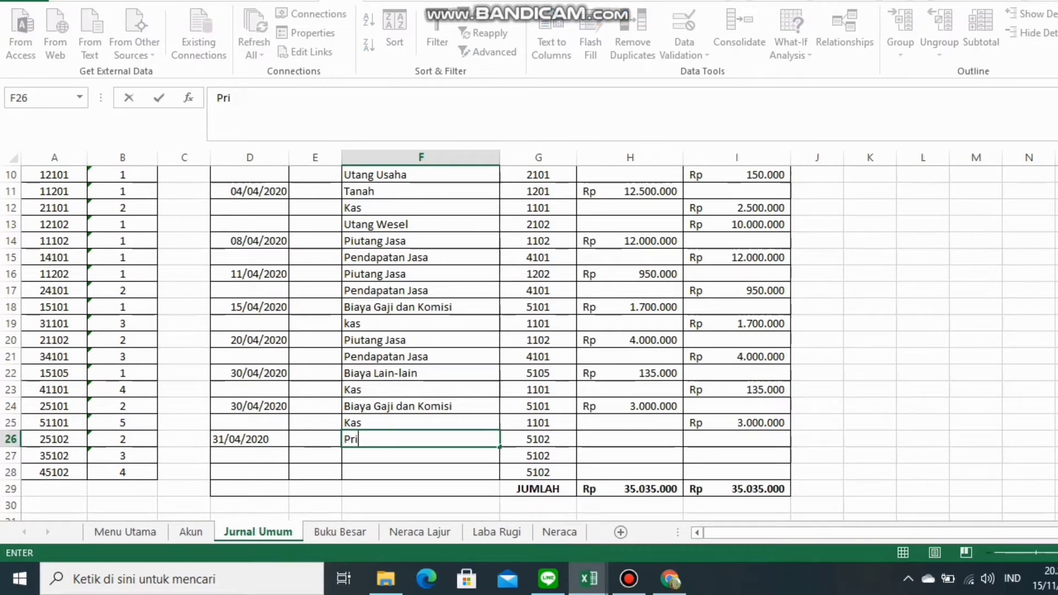
pyautogui.write('ve Raisa')
pyautogui.press('Return')
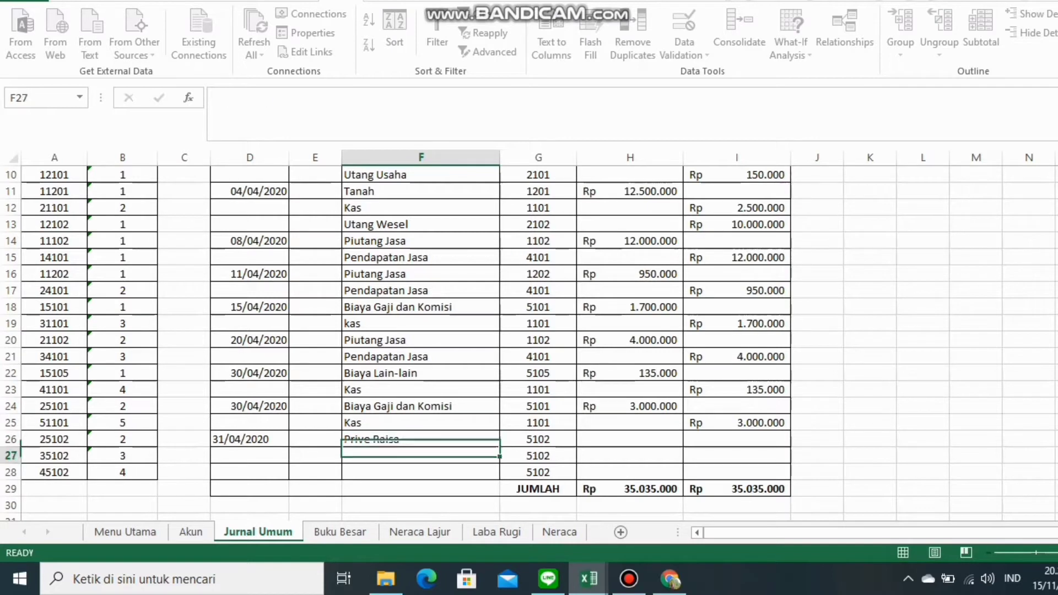
pyautogui.write('Kas')
pyautogui.press('Tab')
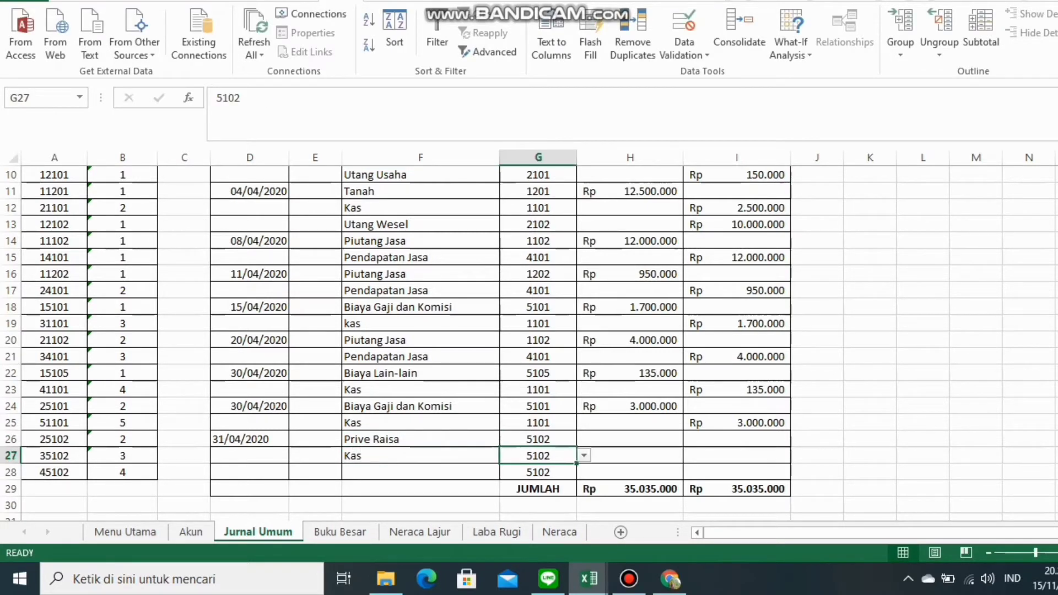
# Change the account code for the Prive line in G26 to 3102 and for Kas in G27 to 1101
pyautogui.press('Up')
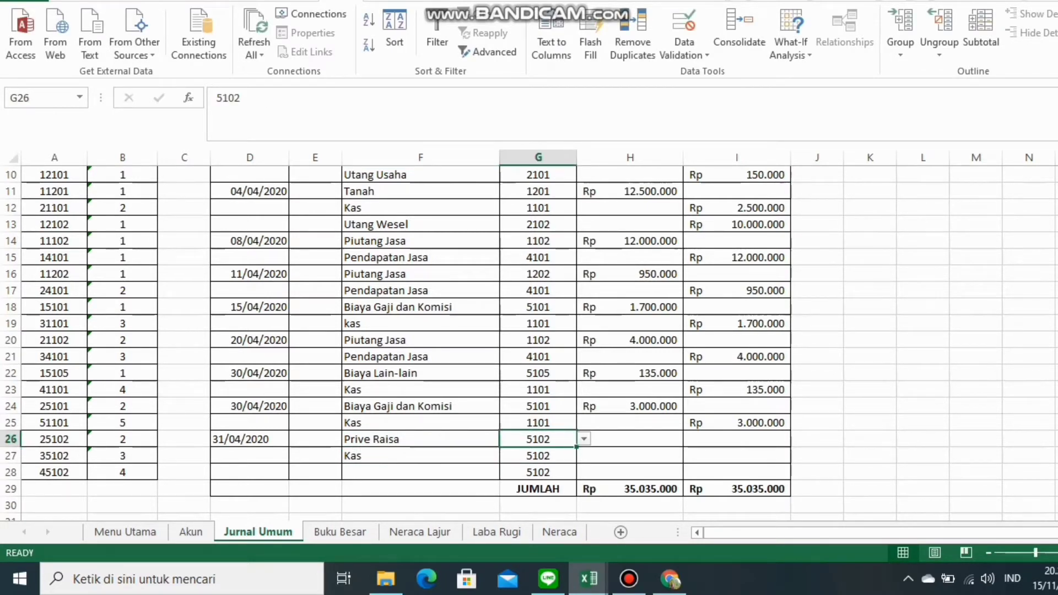
pyautogui.click(584, 439)
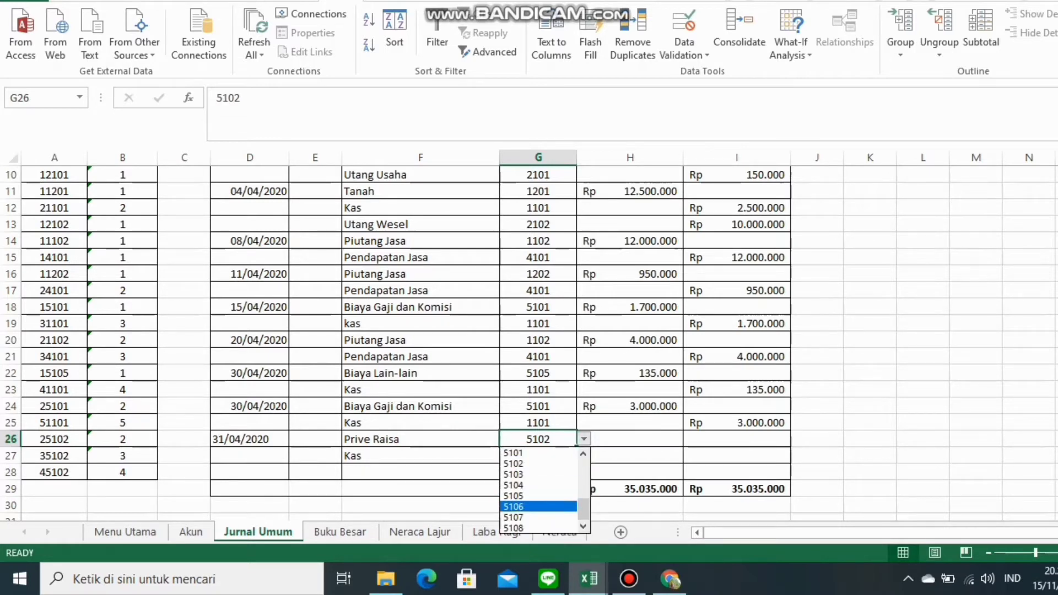
pyautogui.moveTo(583, 509)
pyautogui.mouseDown()
pyautogui.moveTo(583, 472)
pyautogui.moveTo(583, 492)
pyautogui.mouseUp()
pyautogui.click(513, 495)
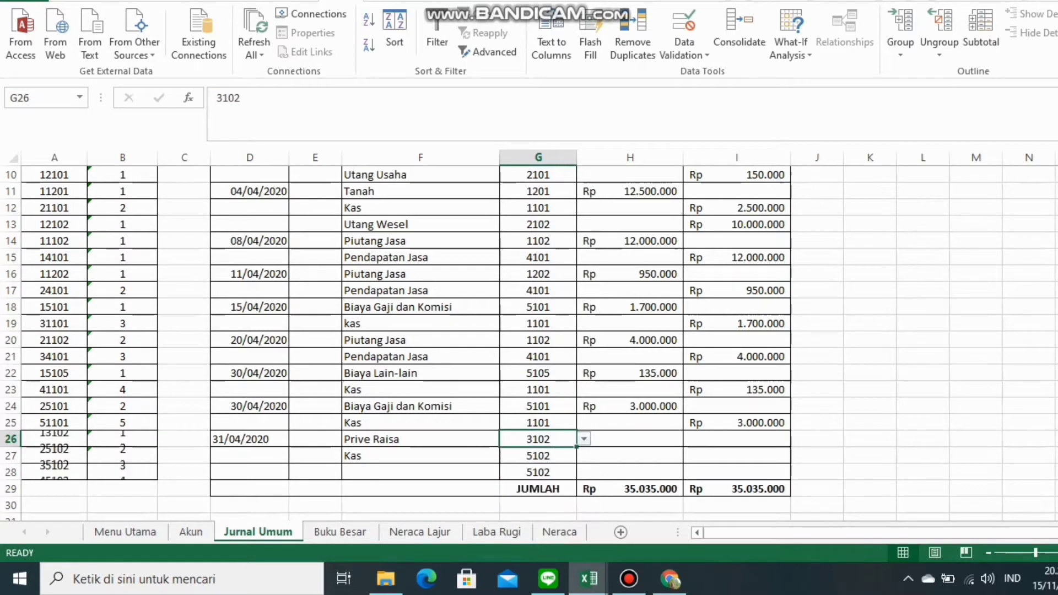
pyautogui.press('Down')
pyautogui.hotkey('alt', 'Down')
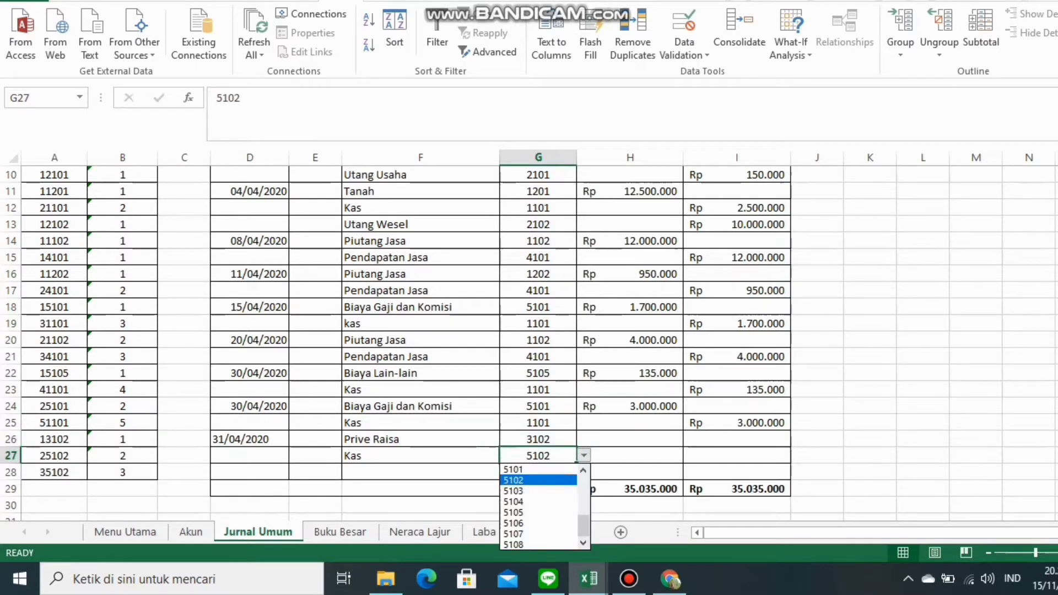
pyautogui.moveTo(583, 524); pyautogui.dragTo(583, 486)
pyautogui.click(513, 470)
# Clear the unused account code in G28 and remove that cell's list validation
pyautogui.click(629, 439)
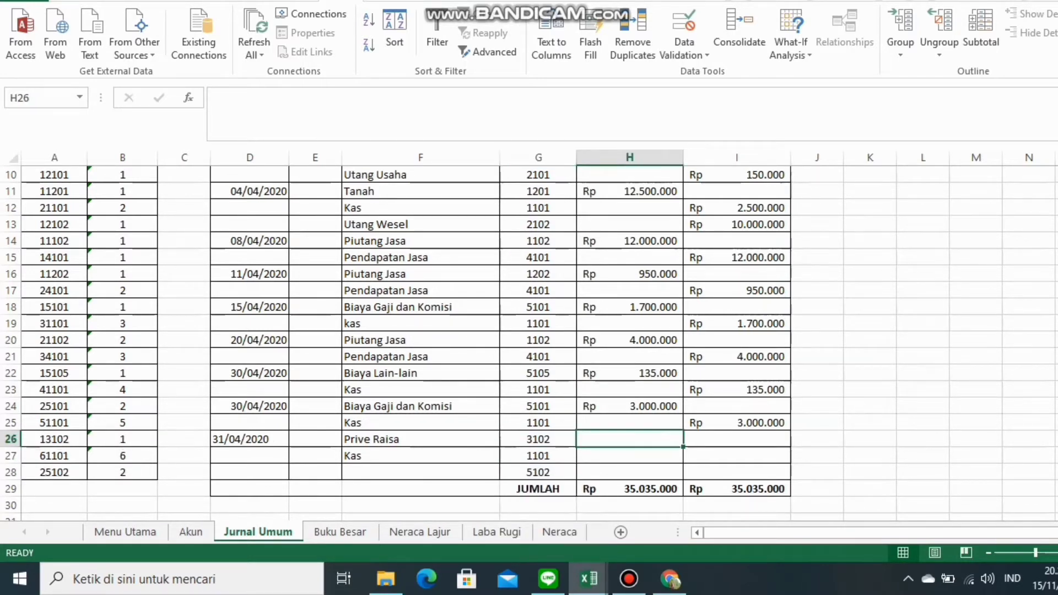
pyautogui.click(539, 472)
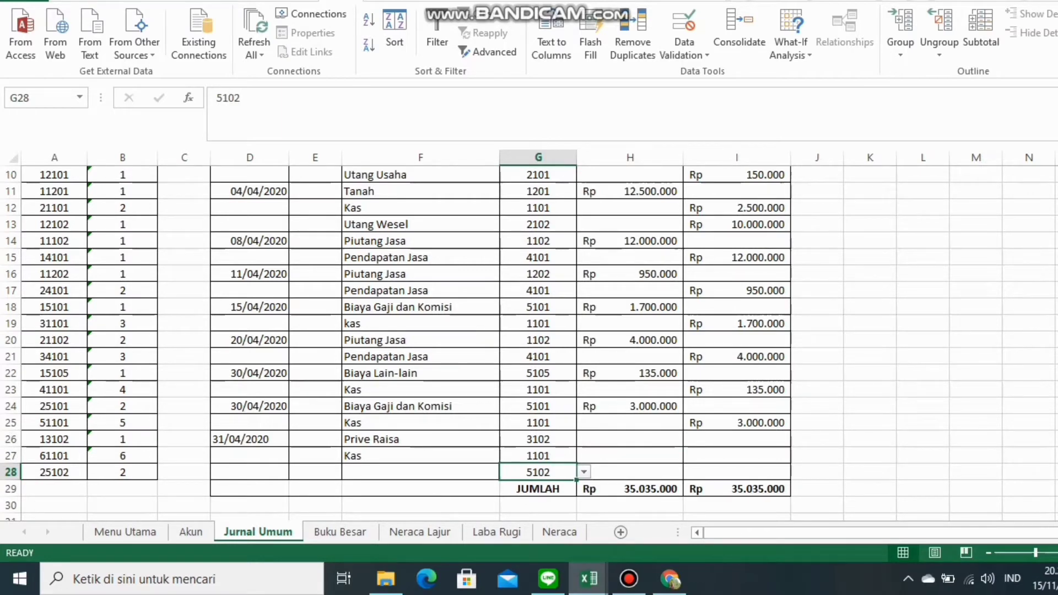
pyautogui.press('BackSpace')
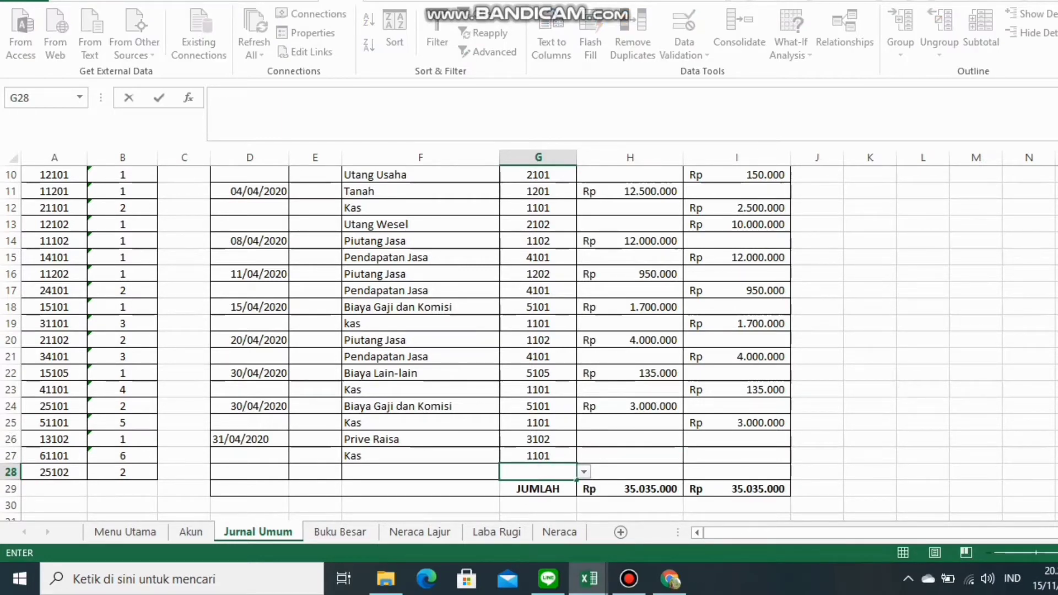
pyautogui.press('Return')
pyautogui.click(567, 316)
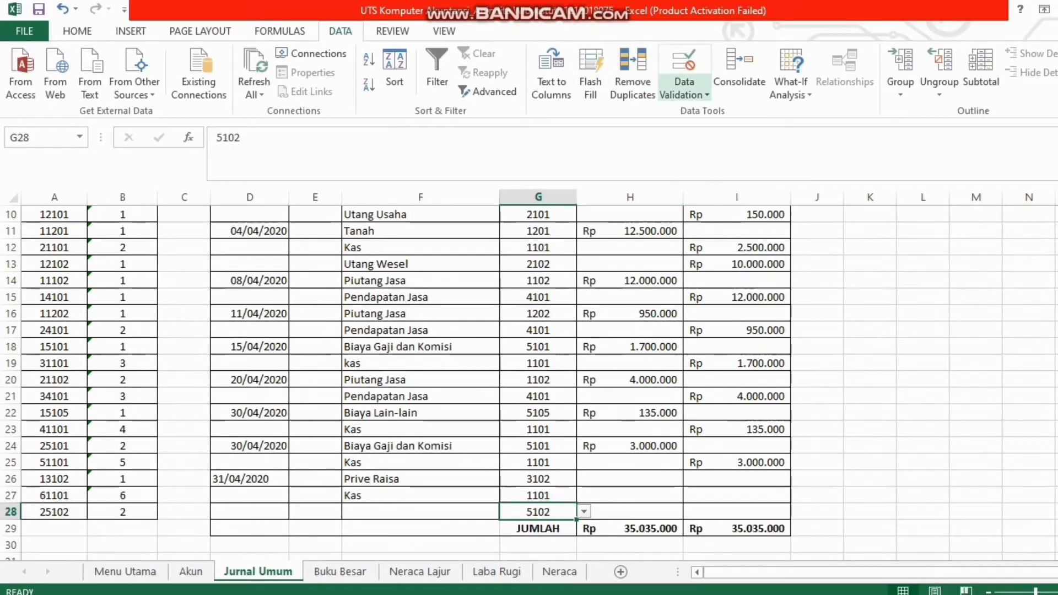
pyautogui.click(683, 49)
pyautogui.click(721, 112)
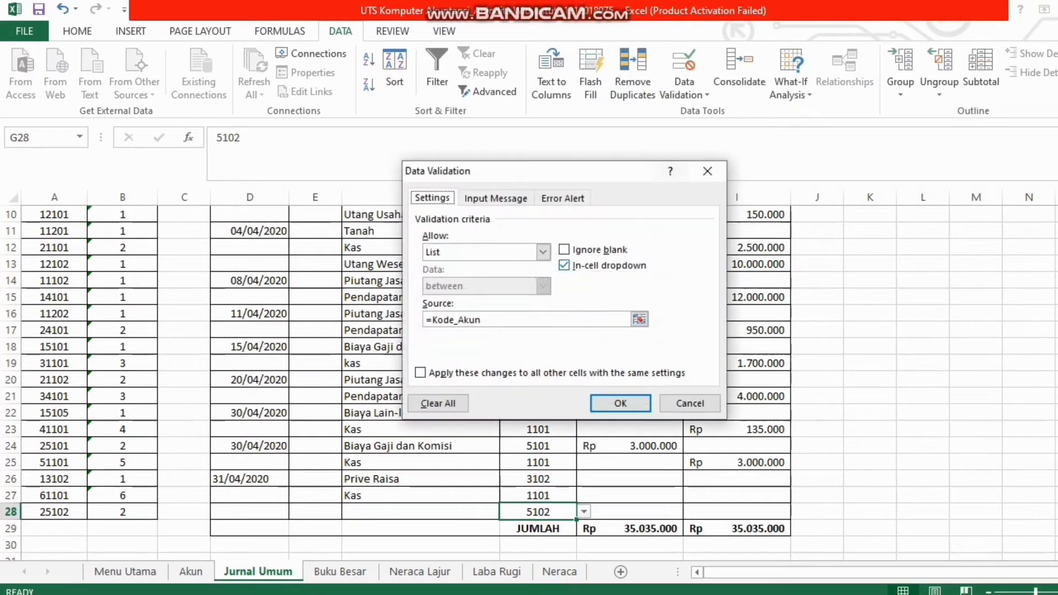
pyautogui.click(438, 403)
pyautogui.click(620, 402)
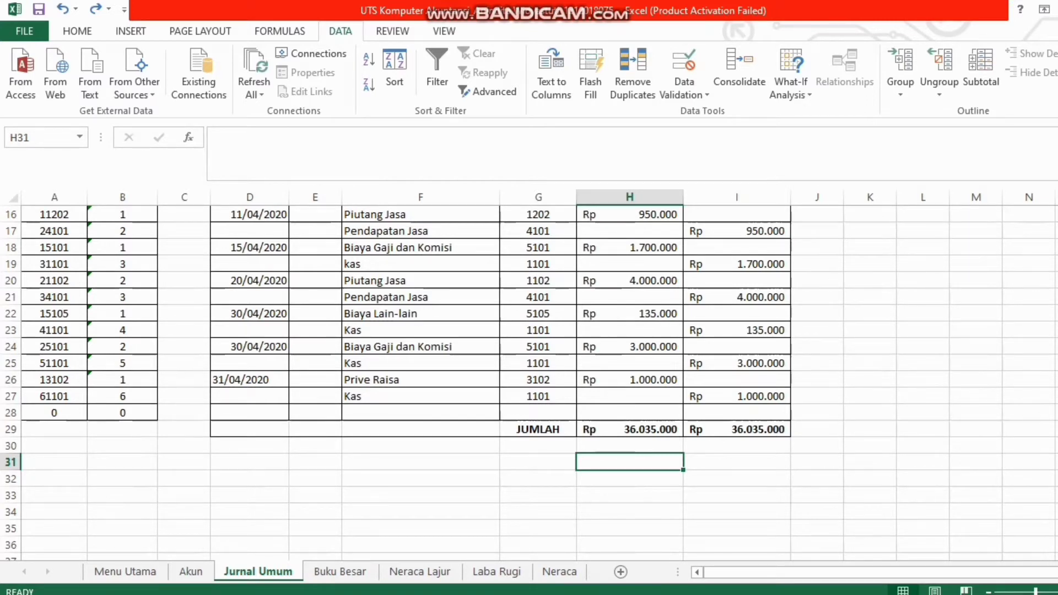
# Compare the debit and credit totals in the JUMLAH row of the journal
pyautogui.click(630, 429)
pyautogui.click(737, 429)
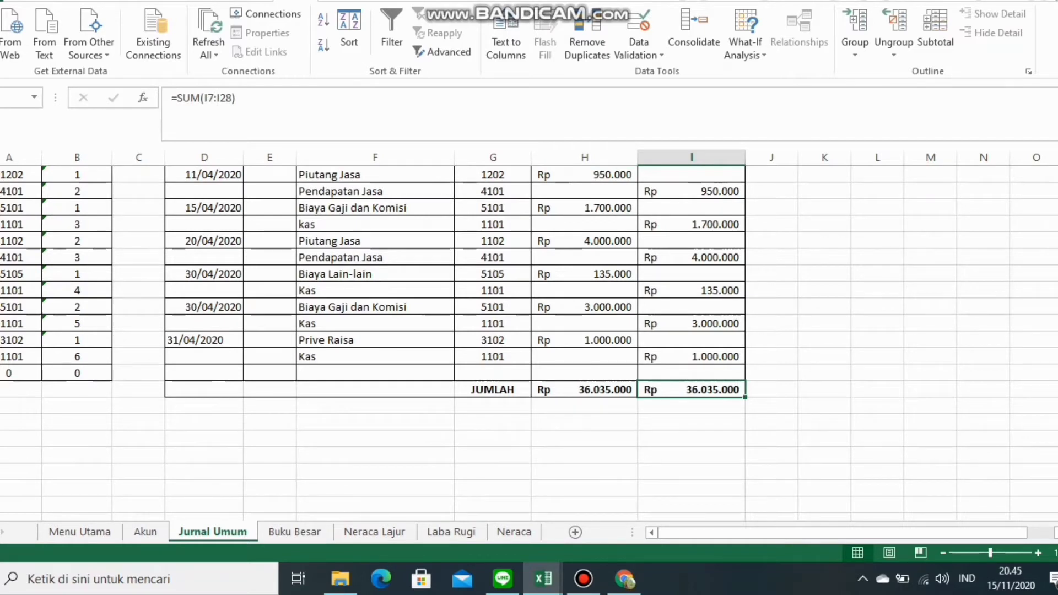
pyautogui.click(584, 422)
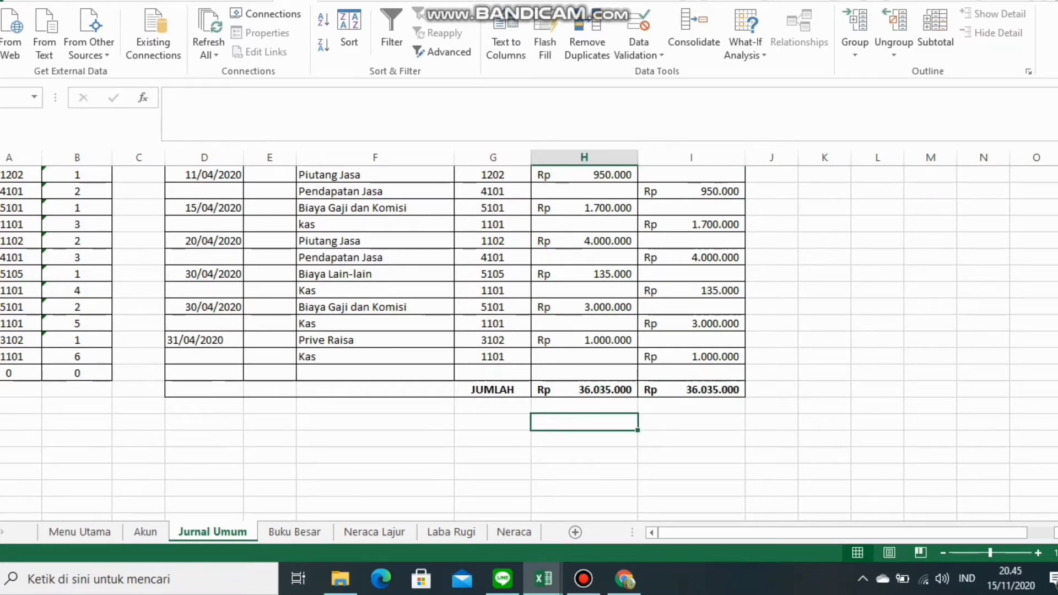
pyautogui.click(691, 422)
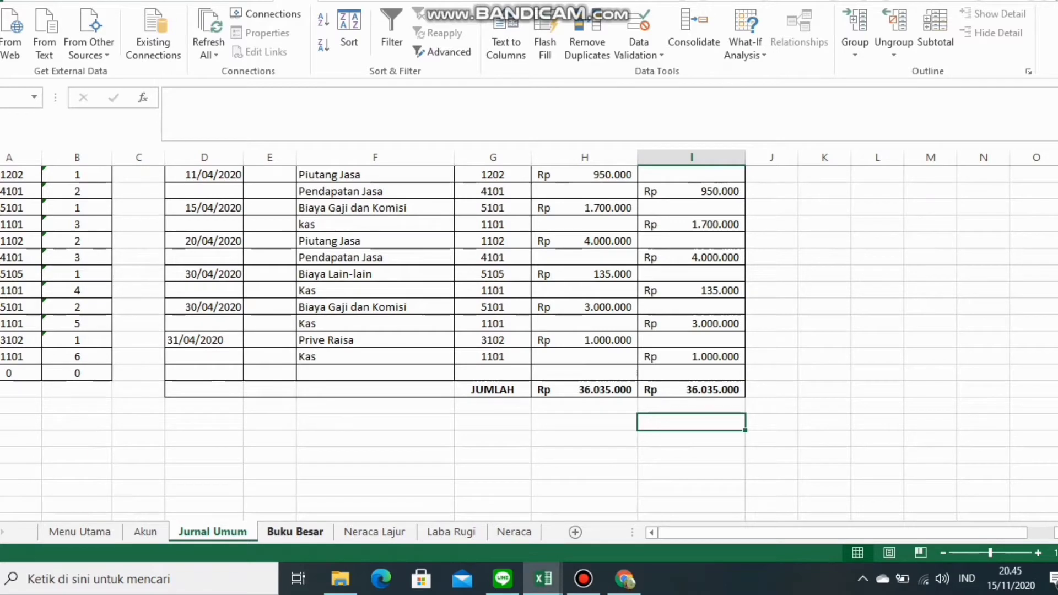
# On the Buku Besar sheet, give Kode Akun cell C5 a list validation with source =Kode_Akun and blanks not ignored
pyautogui.click(294, 531)
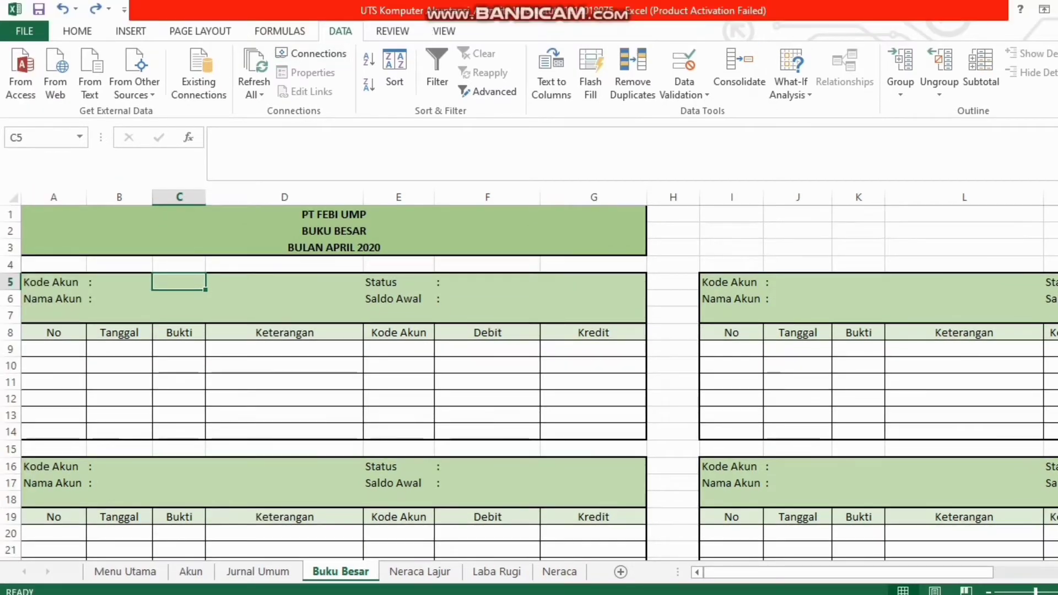
pyautogui.click(683, 62)
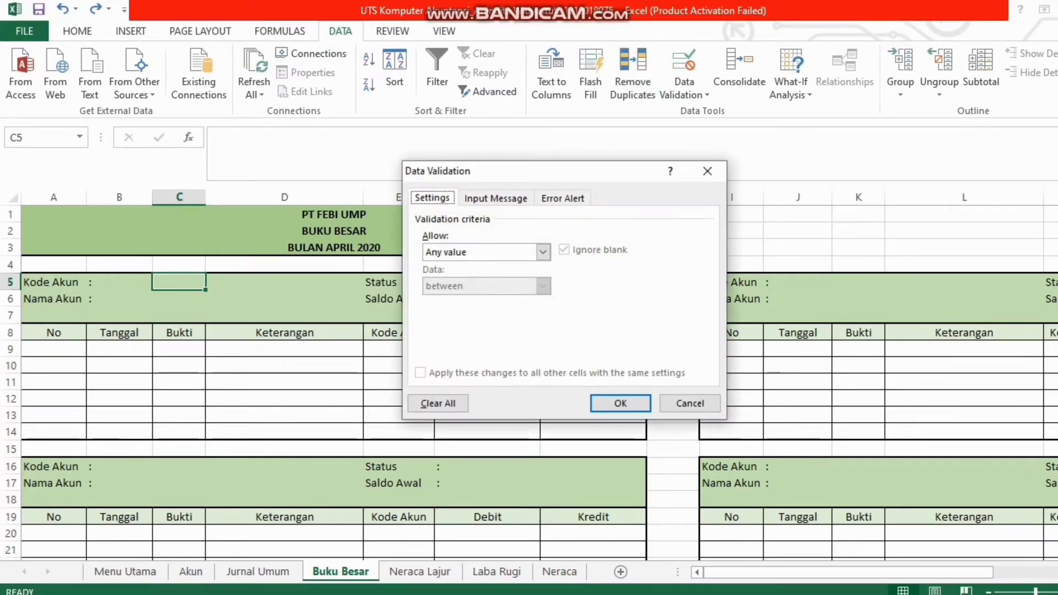
pyautogui.click(542, 252)
pyautogui.click(432, 299)
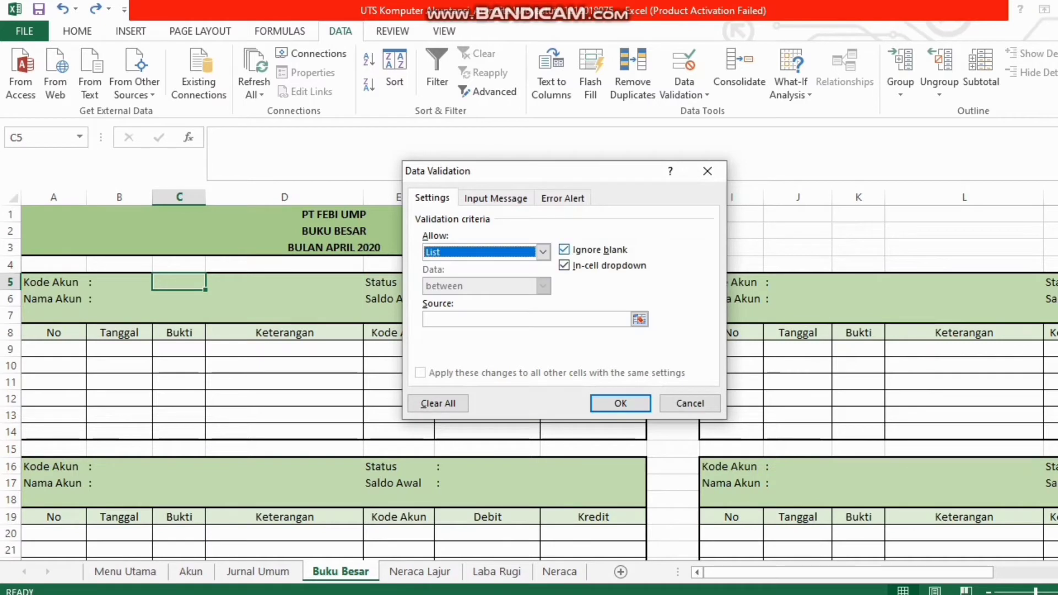
pyautogui.click(565, 250)
pyautogui.click(526, 319)
pyautogui.write('=Ko')
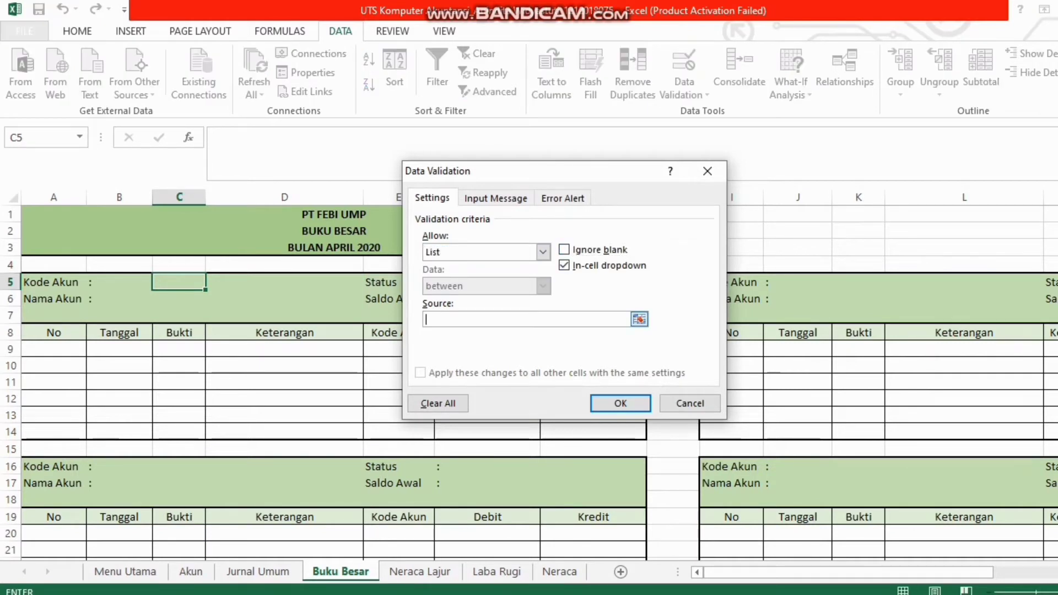
pyautogui.write('de_Akun')
pyautogui.press('Return')
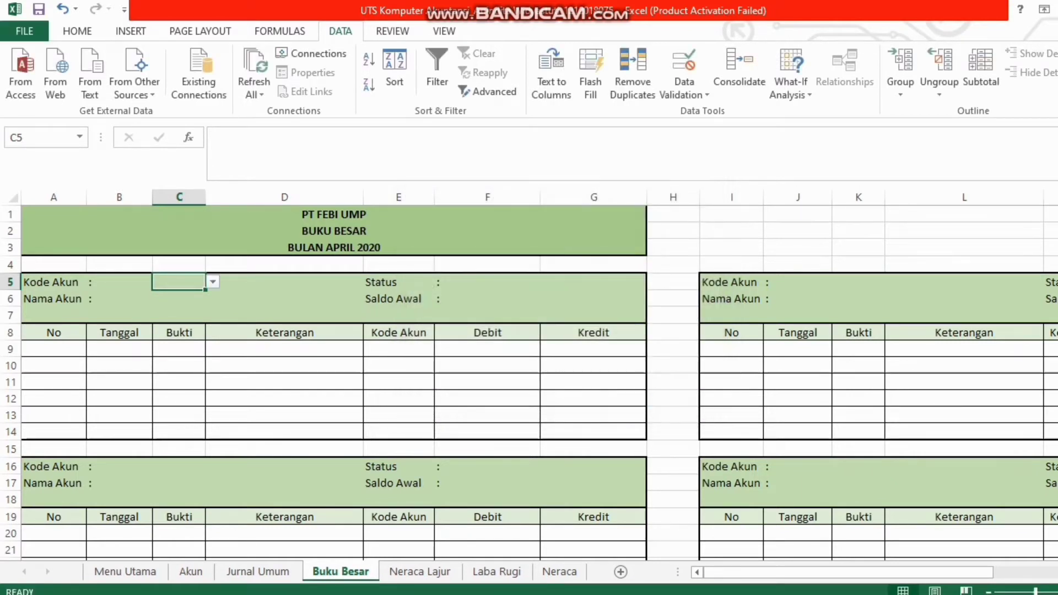
# Choose account code 1101 for the first ledger in C5
pyautogui.hotkey('alt', 'Down')
pyautogui.press('Down')
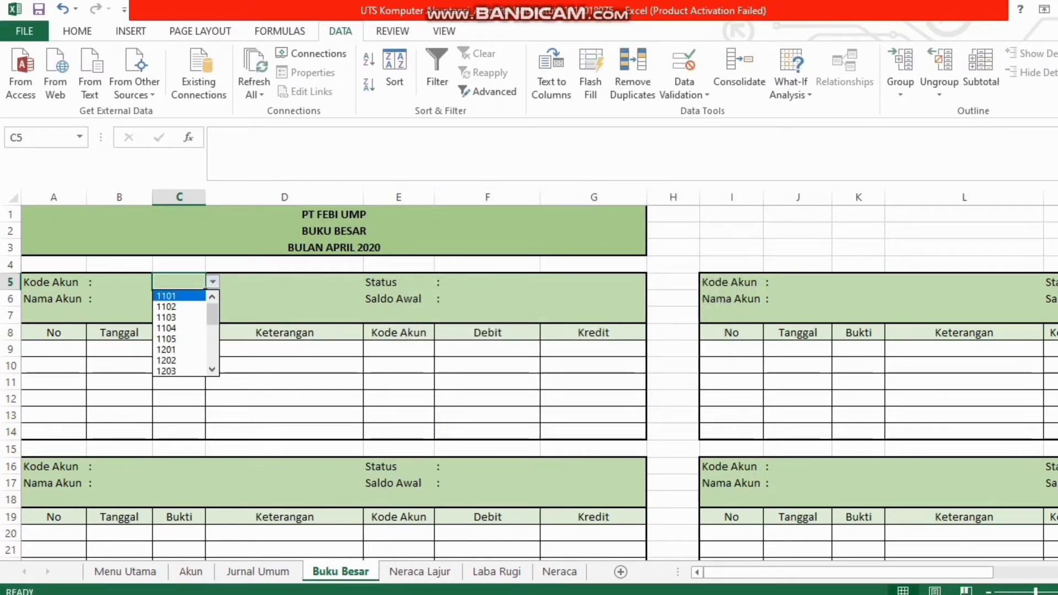
pyautogui.press('Return')
# On the Akun sheet, define the workbook name Akun for the whole account table, A6:F28 including its header row
pyautogui.click(179, 299)
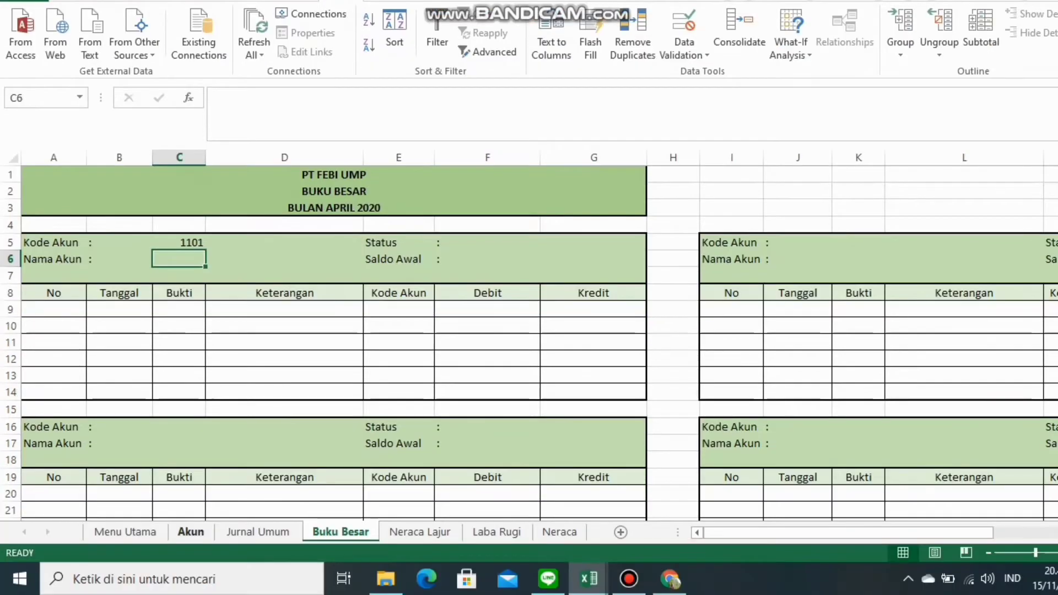
pyautogui.click(190, 533)
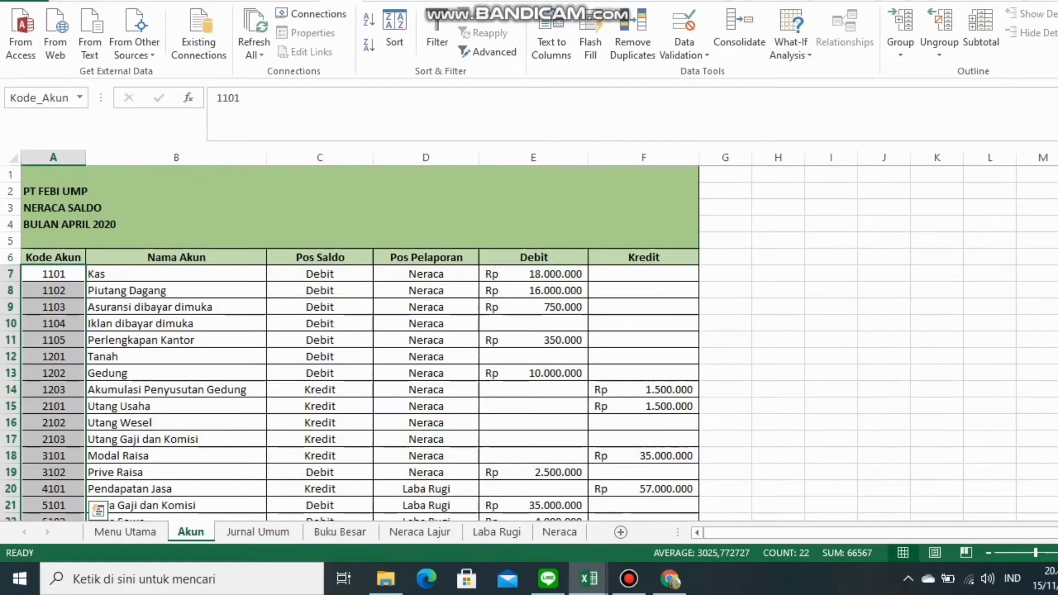
pyautogui.moveTo(53, 257); pyautogui.dragTo(696, 479)
pyautogui.scroll(3, 695, 478)
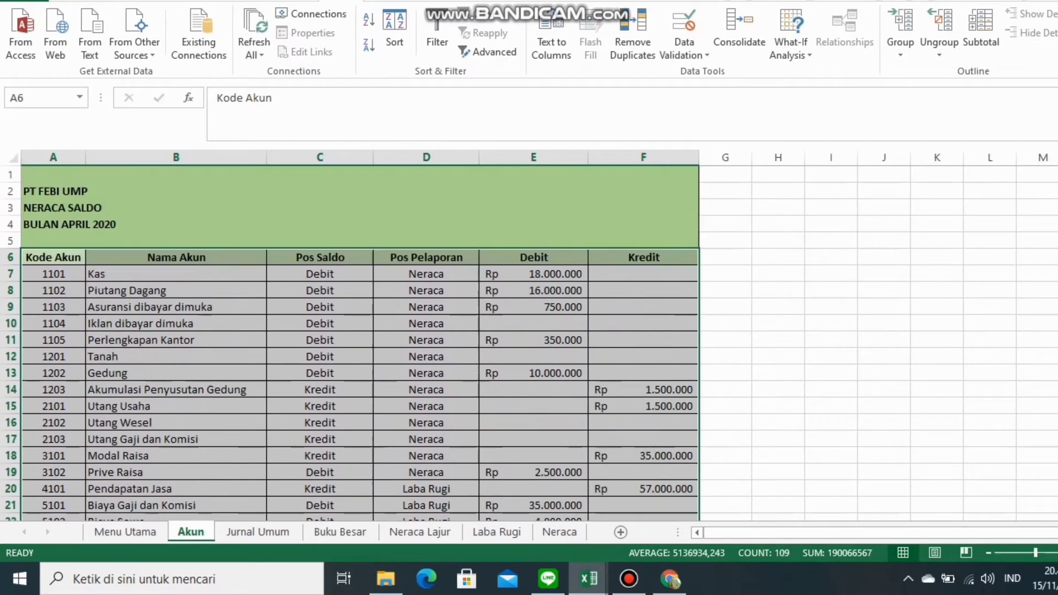
pyautogui.click(279, 32)
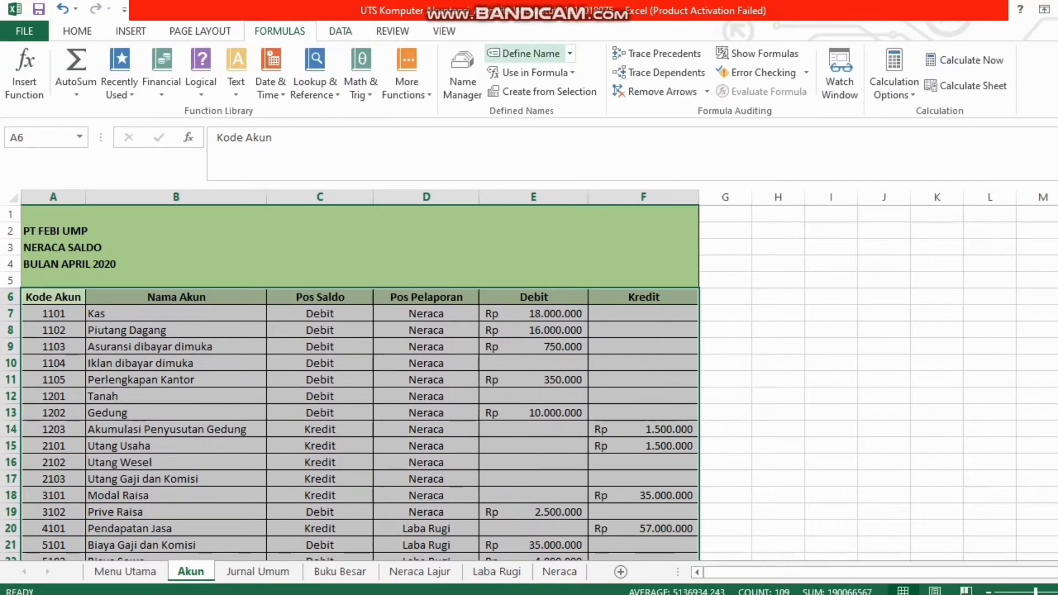
pyautogui.click(530, 54)
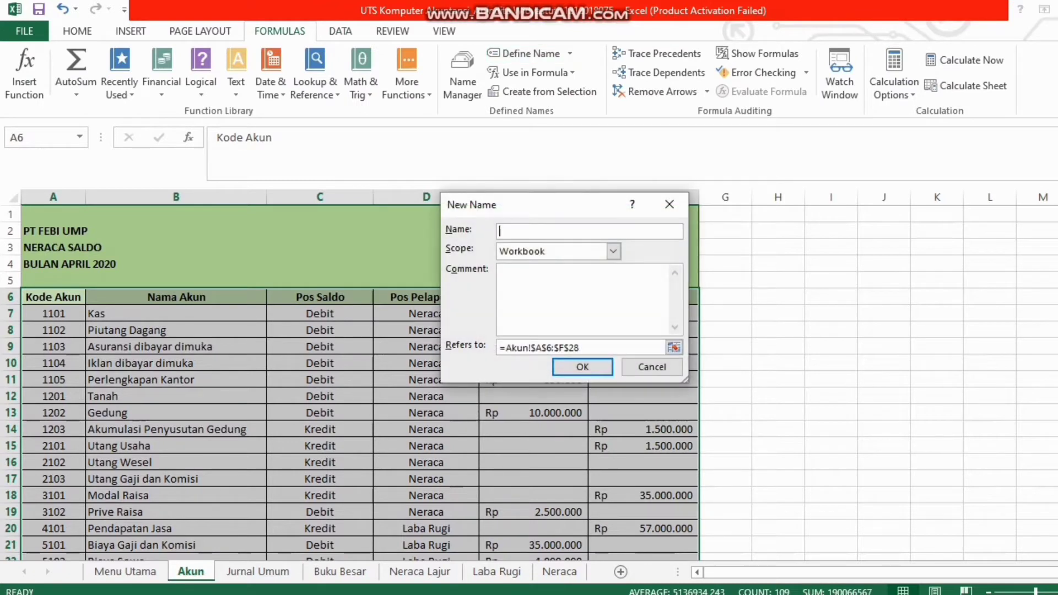
pyautogui.write('Akun')
pyautogui.press('Return')
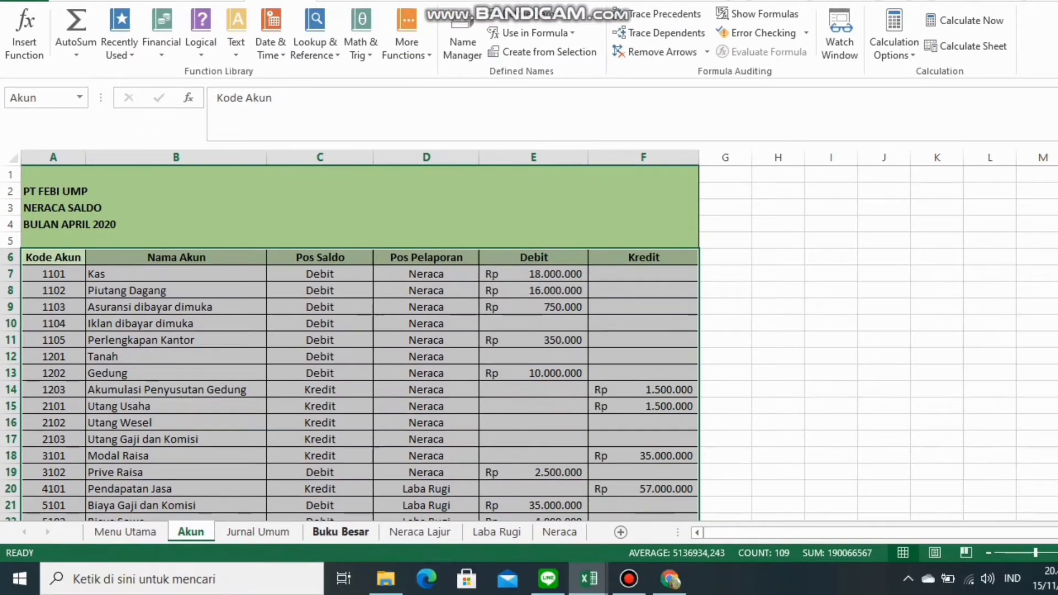
# On the Buku Besar sheet, fill the first ledger's Nama Akun in C6 with =VLOOKUP(C5;akun;2;false)
pyautogui.click(341, 532)
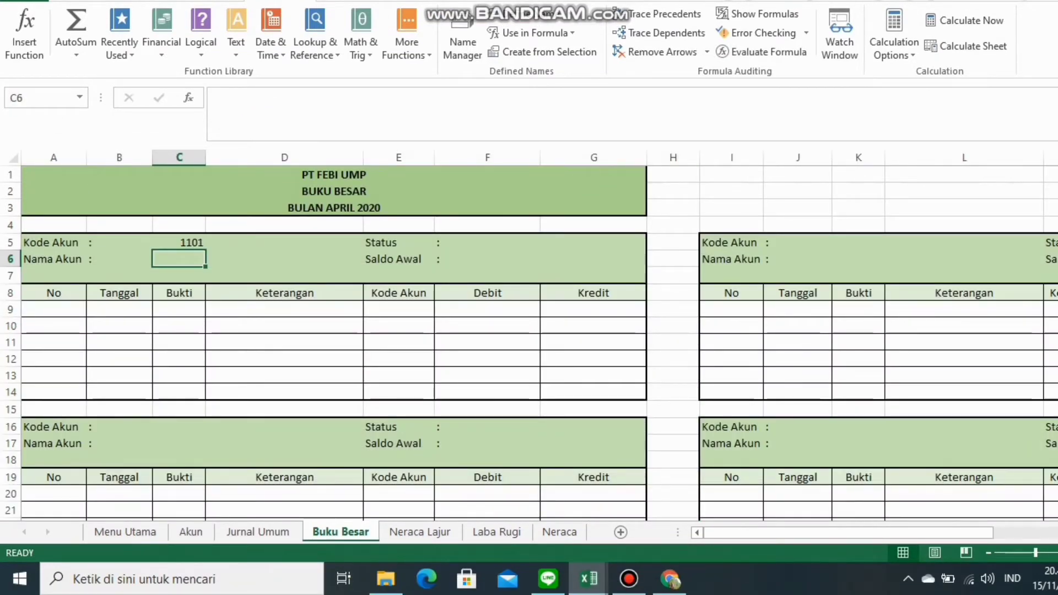
pyautogui.write('=vlo')
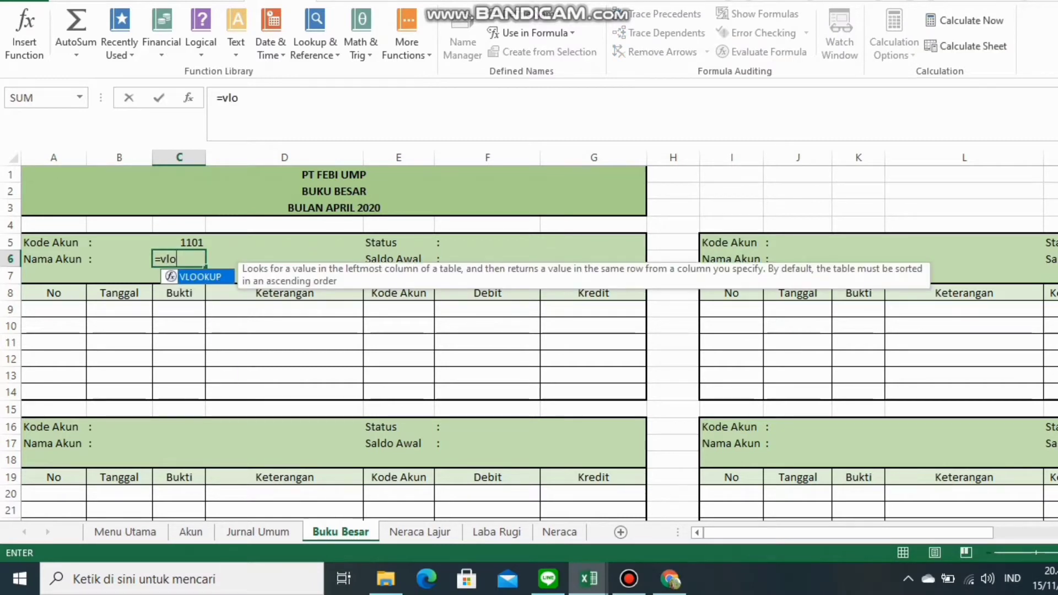
pyautogui.press('Tab')
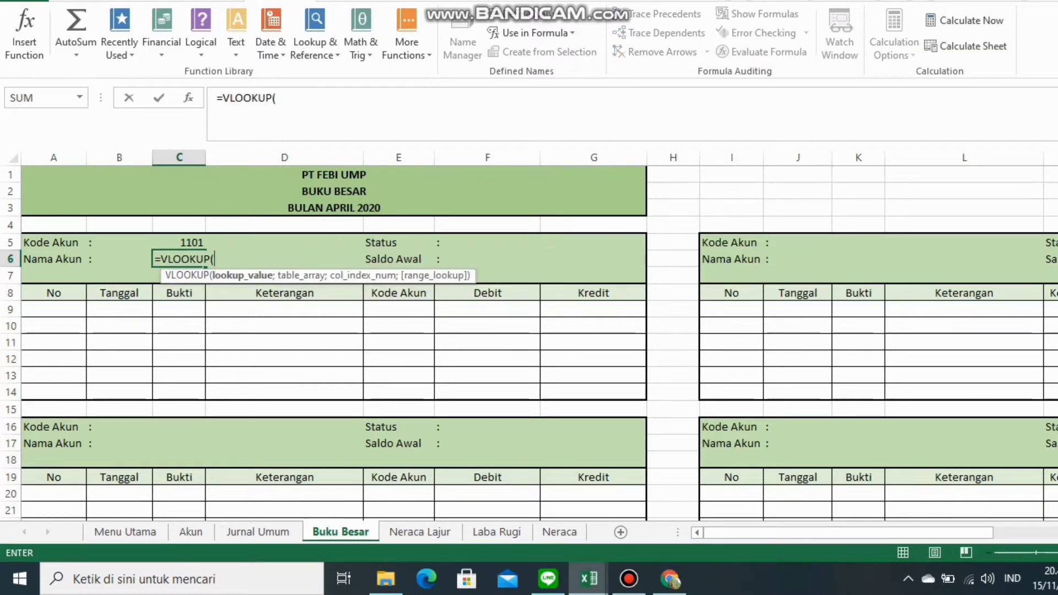
pyautogui.press('Up')
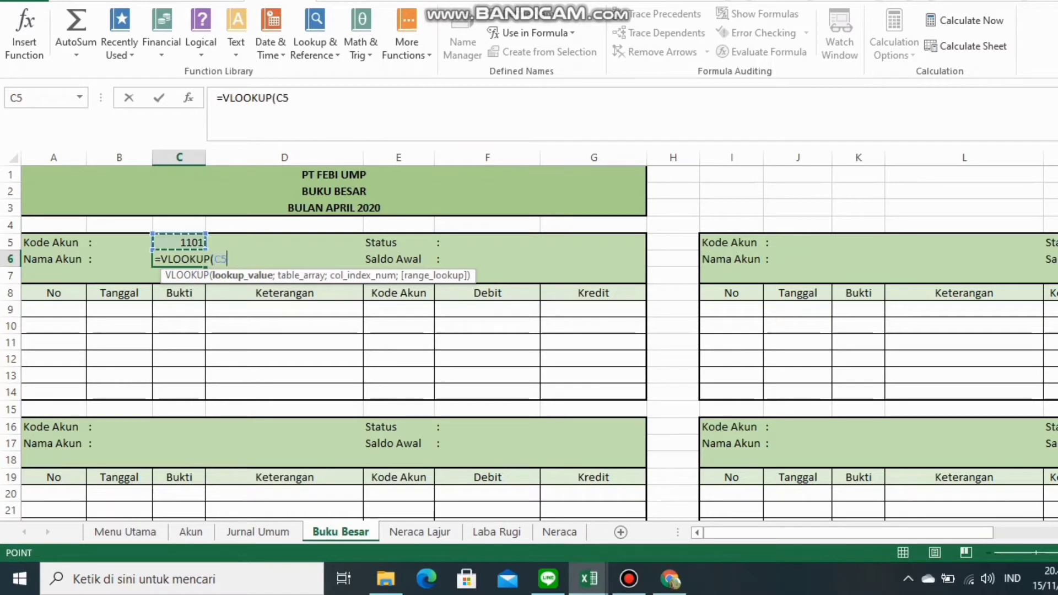
pyautogui.write(';')
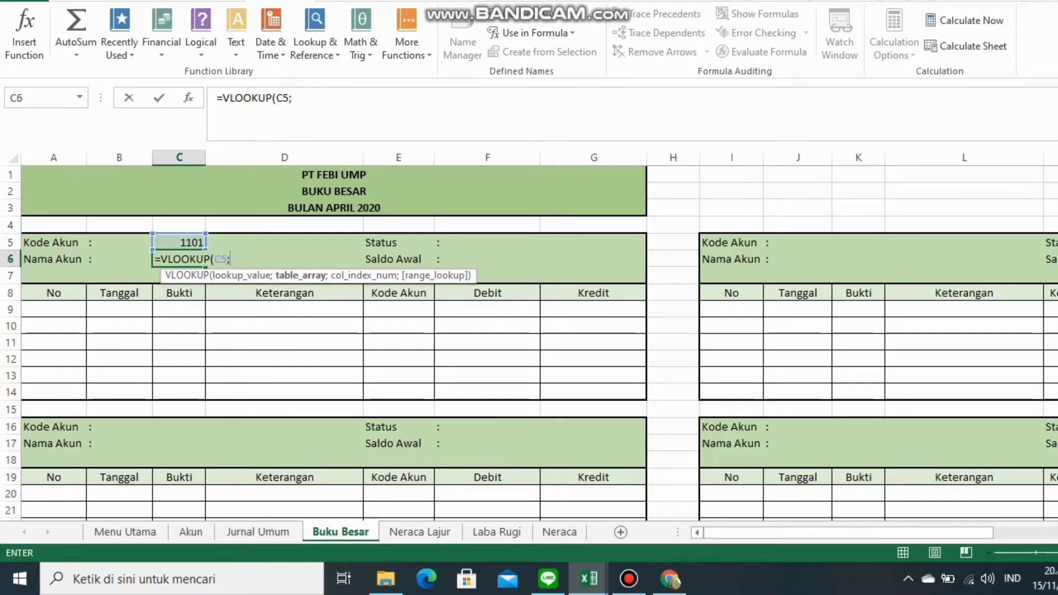
pyautogui.write('akun;')
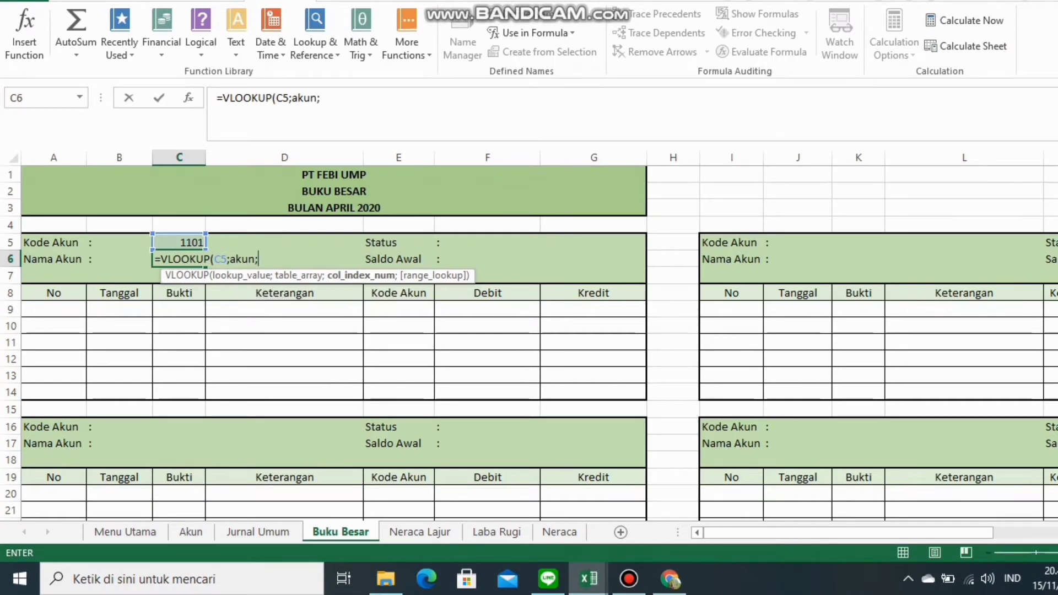
pyautogui.write('2')
pyautogui.write(';false')
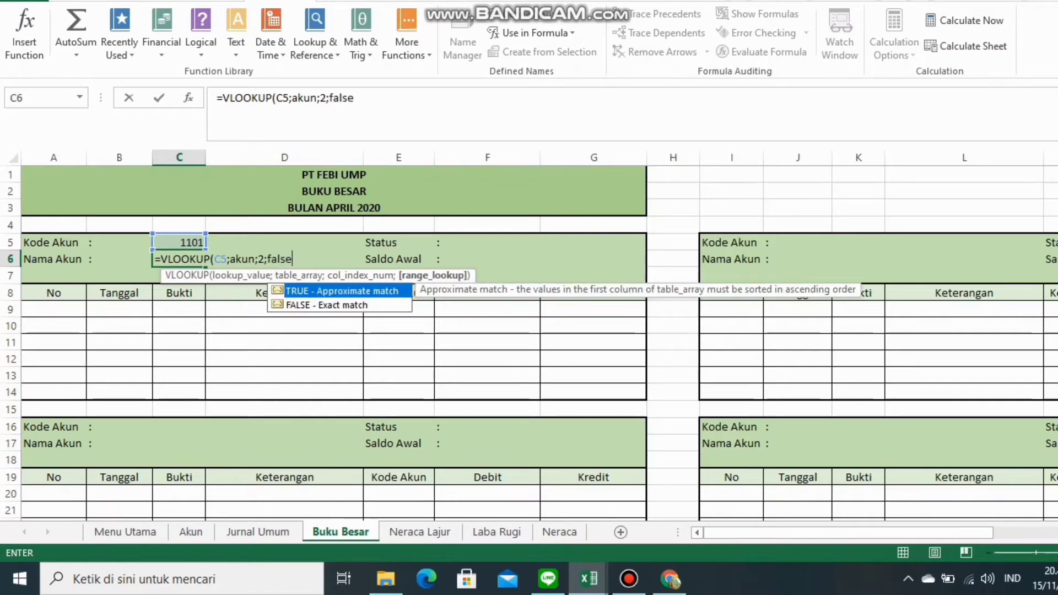
pyautogui.write(')')
pyautogui.press('Return')
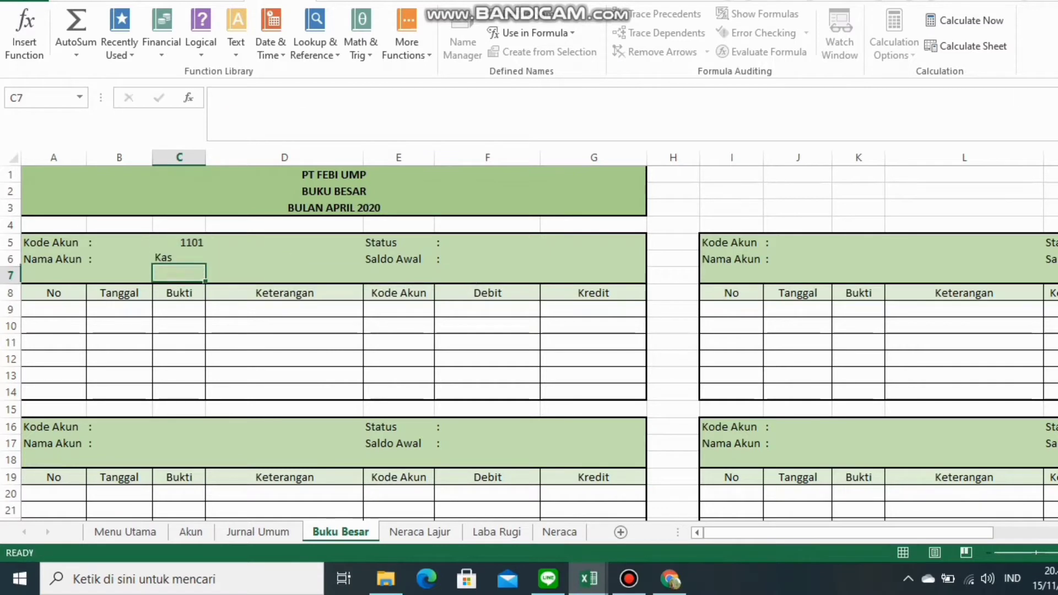
# Fill the first ledger's Status in G5 with =VLOOKUP(C5;akun;3;false)
pyautogui.press('Up')
pyautogui.press('Up')
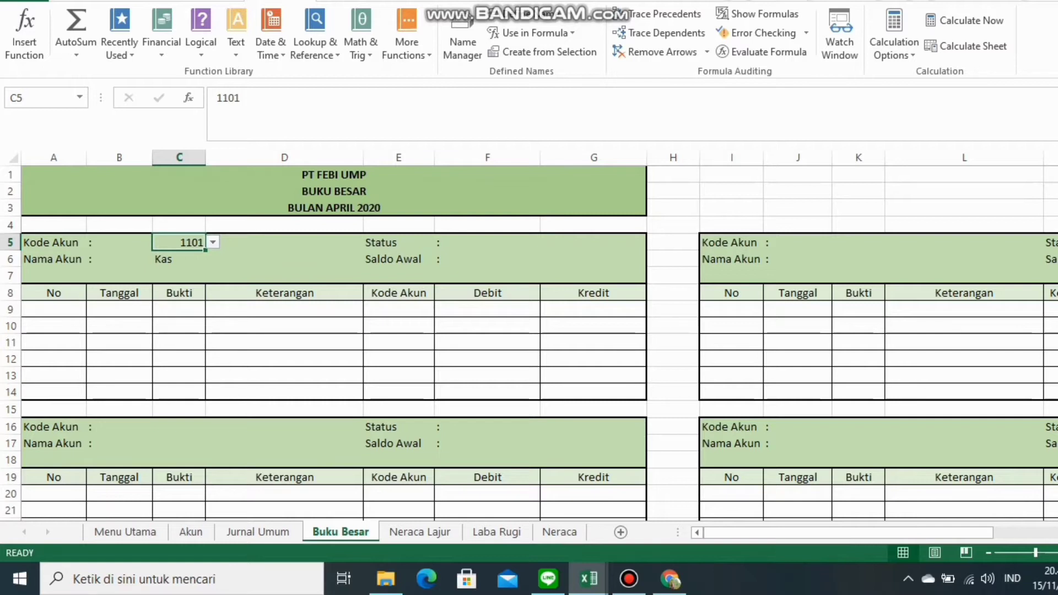
pyautogui.press('Right')
pyautogui.press('Right')
pyautogui.press('Right')
pyautogui.press('Right')
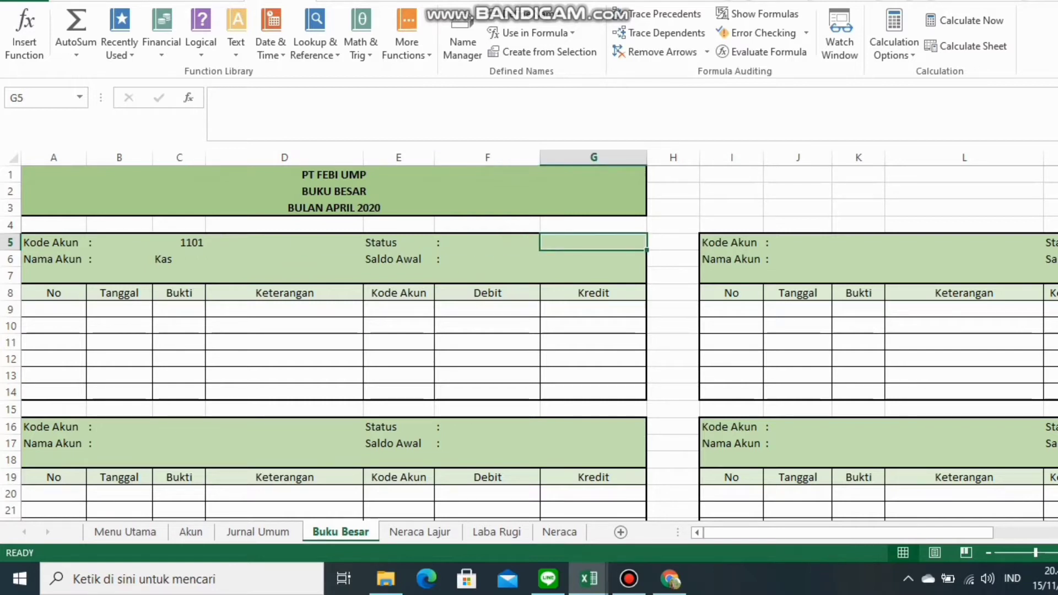
pyautogui.write('=vlook')
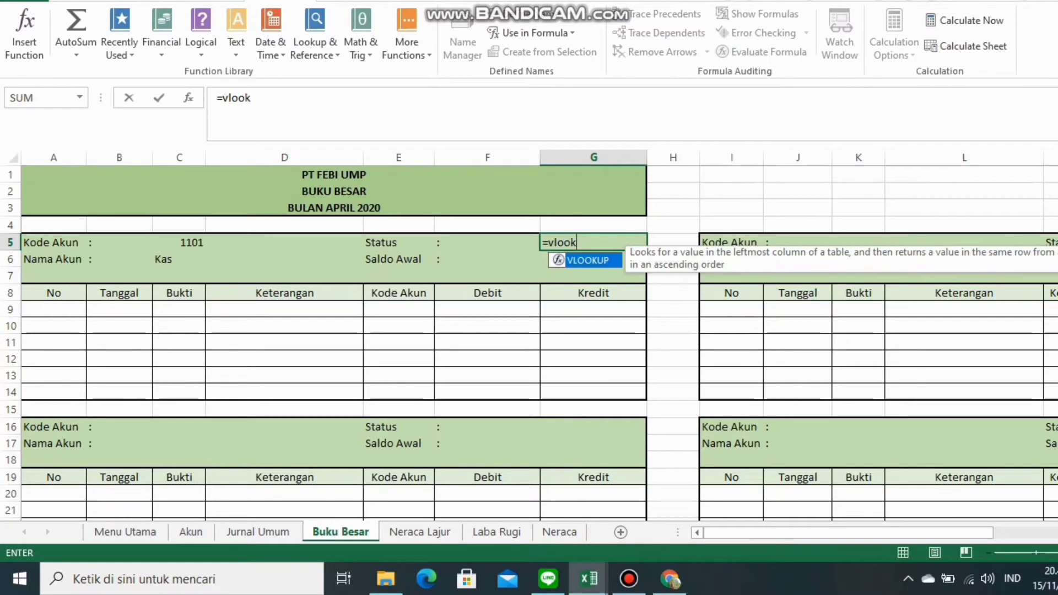
pyautogui.press('Tab')
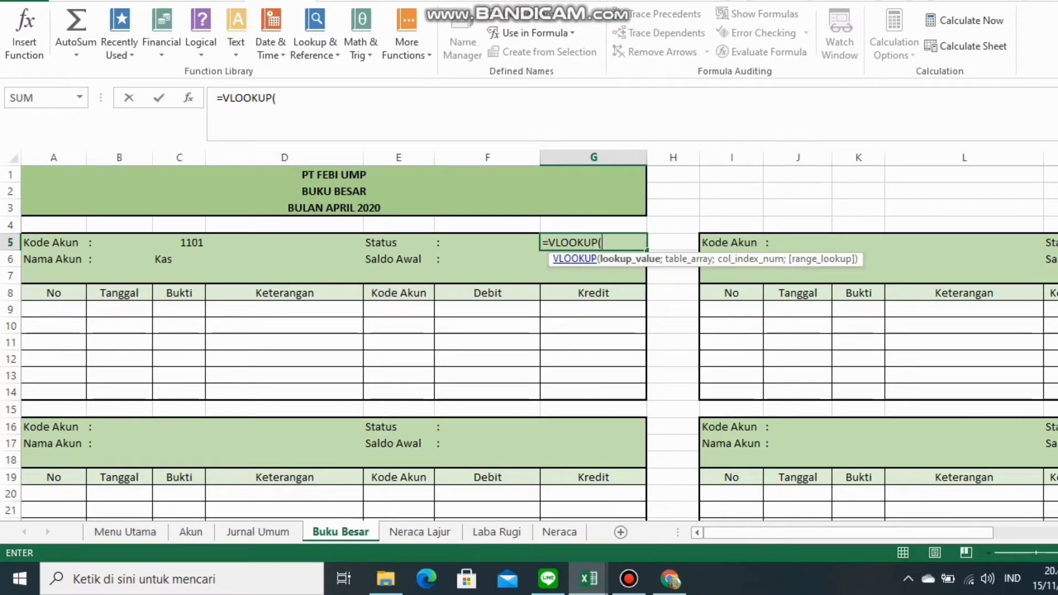
pyautogui.click(179, 242)
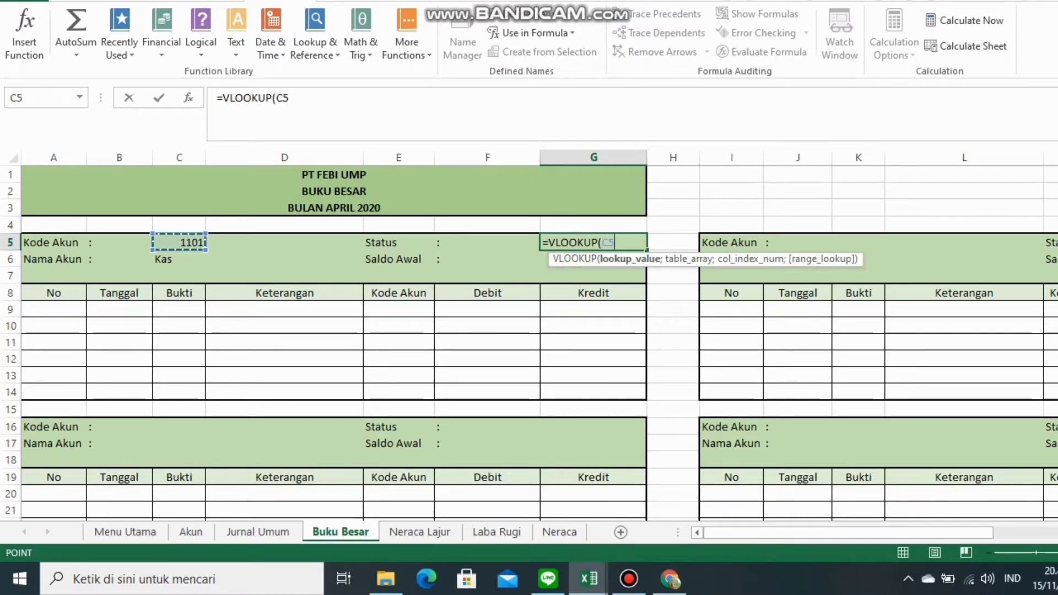
pyautogui.write(';ak')
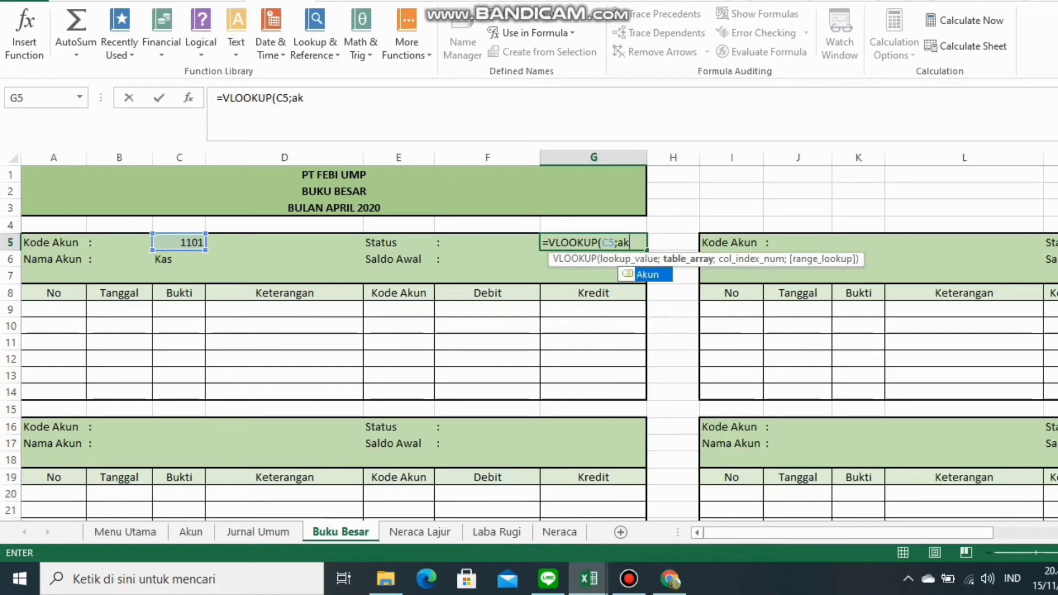
pyautogui.write('un;3')
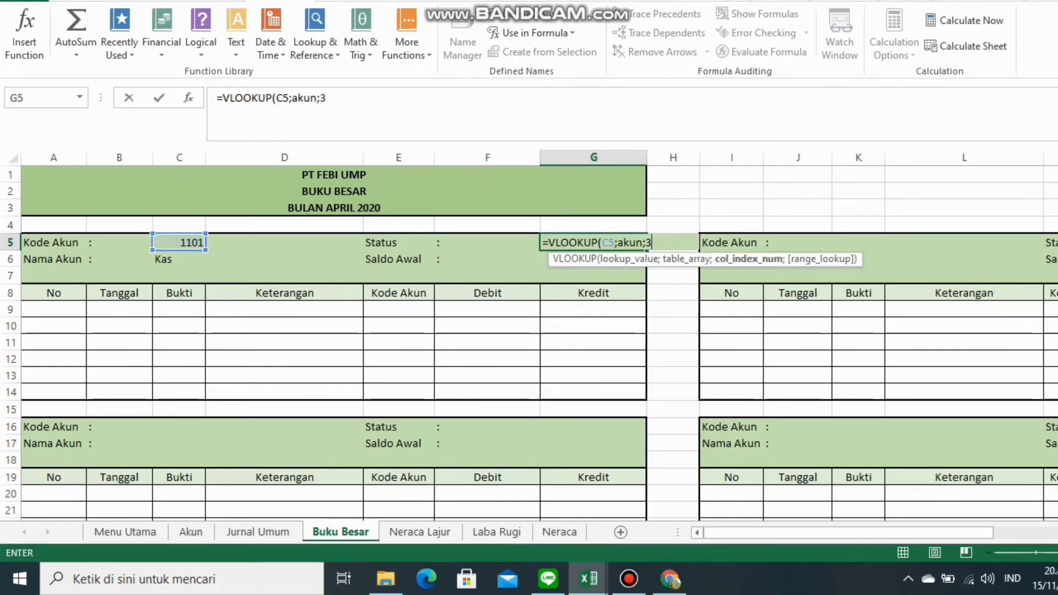
pyautogui.write(';')
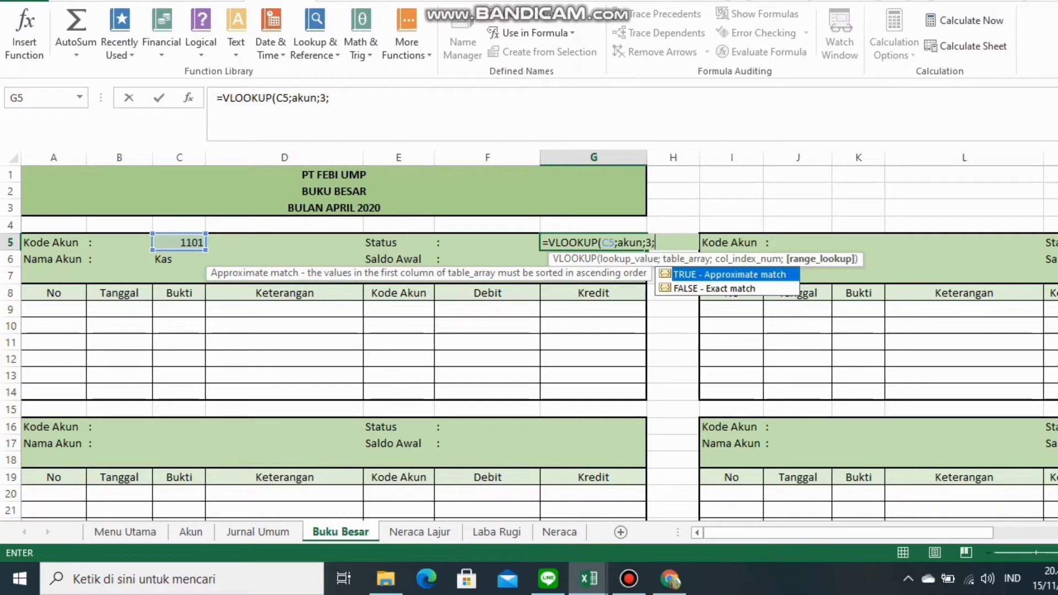
pyautogui.write('false)')
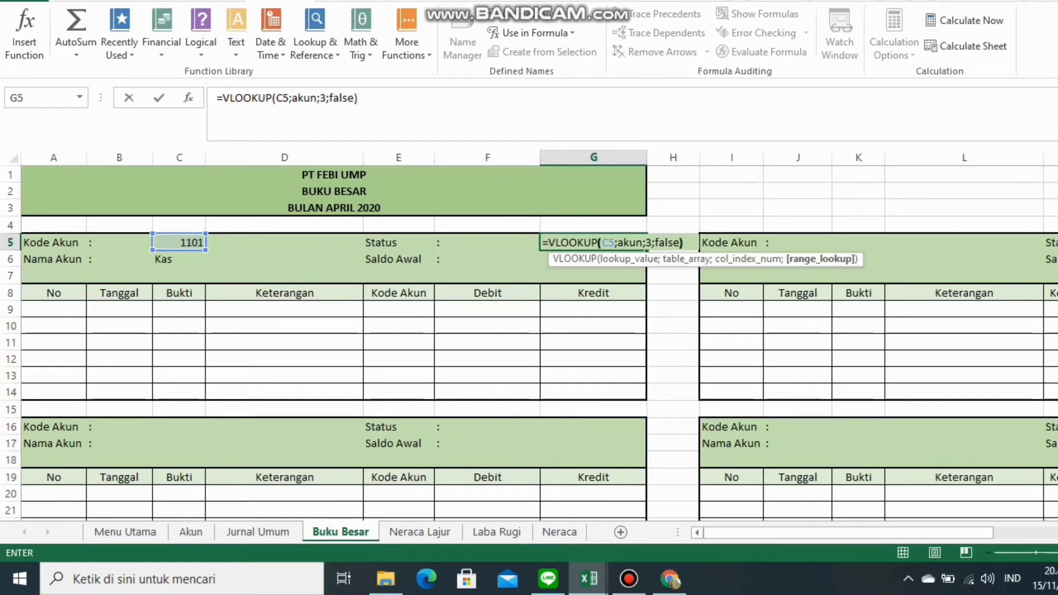
pyautogui.press('Return')
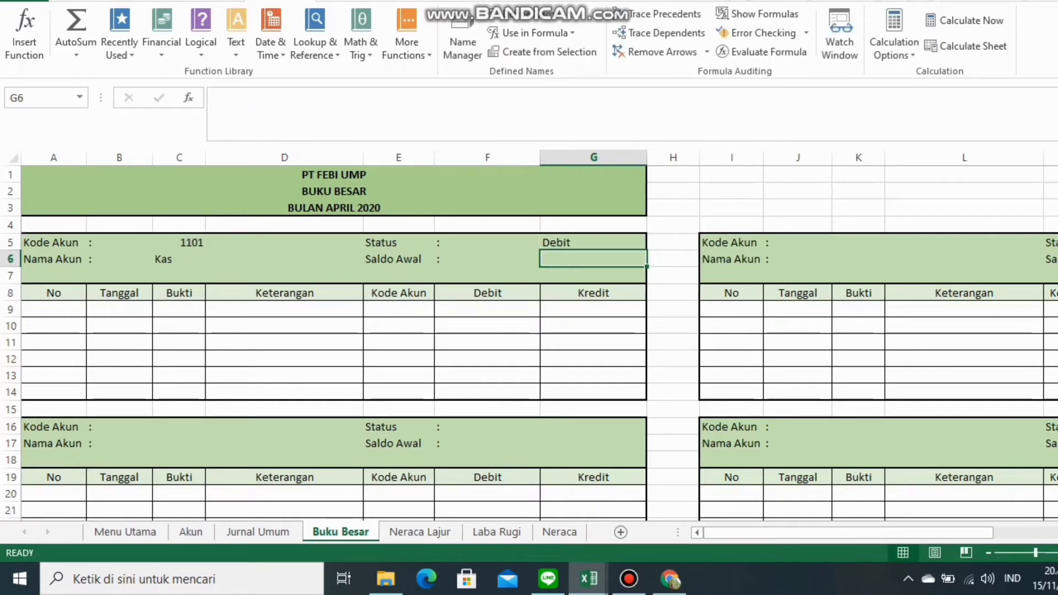
# Enter =VLOOKUP(C5;Akun;4;FALSE) in cell G6 for the Saldo Awal of the first ledger block
pyautogui.write('=v')
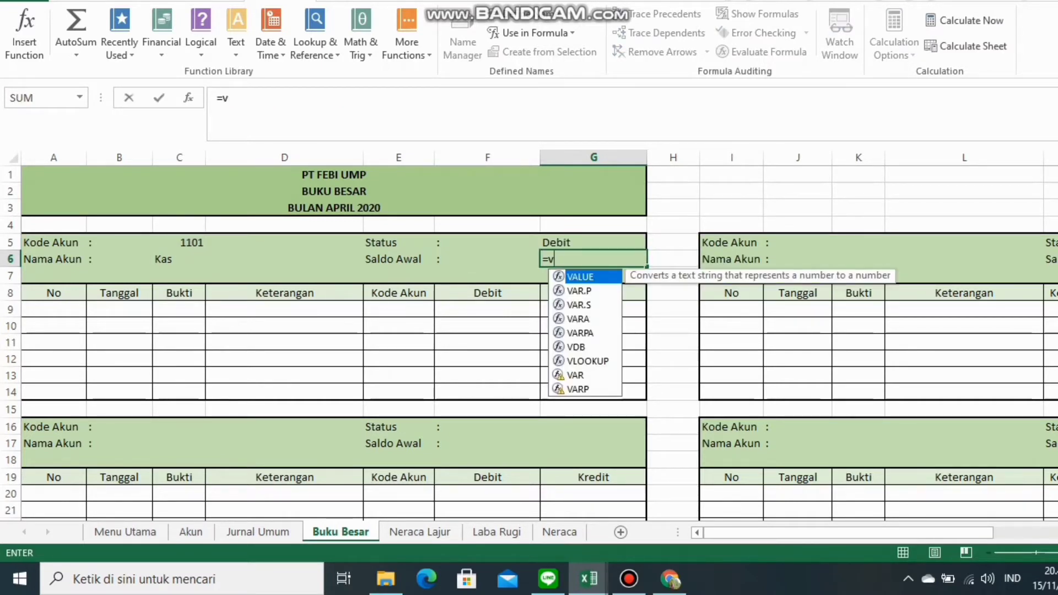
pyautogui.write('l')
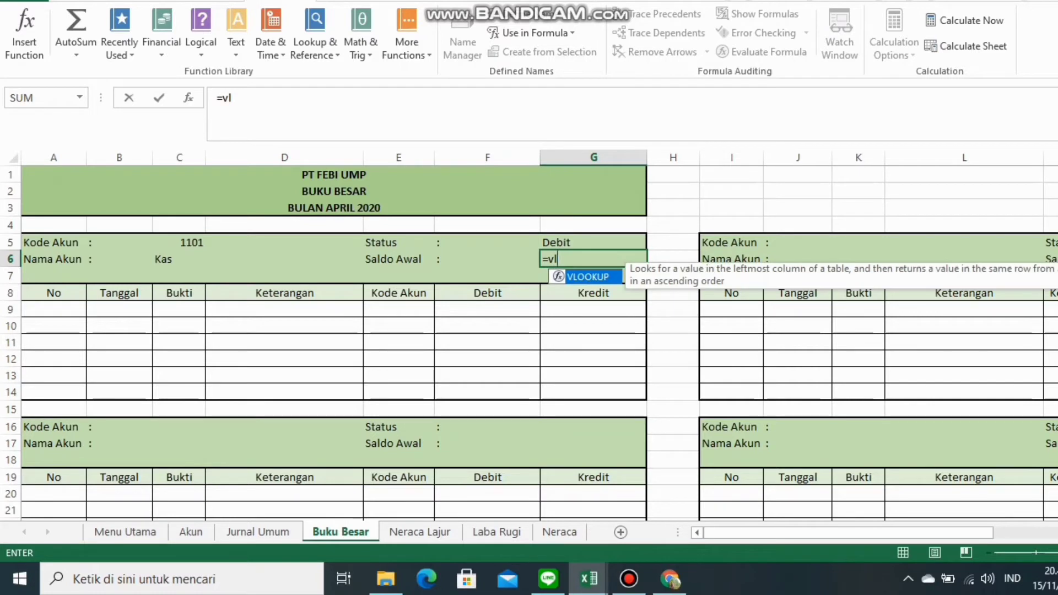
pyautogui.press('Tab')
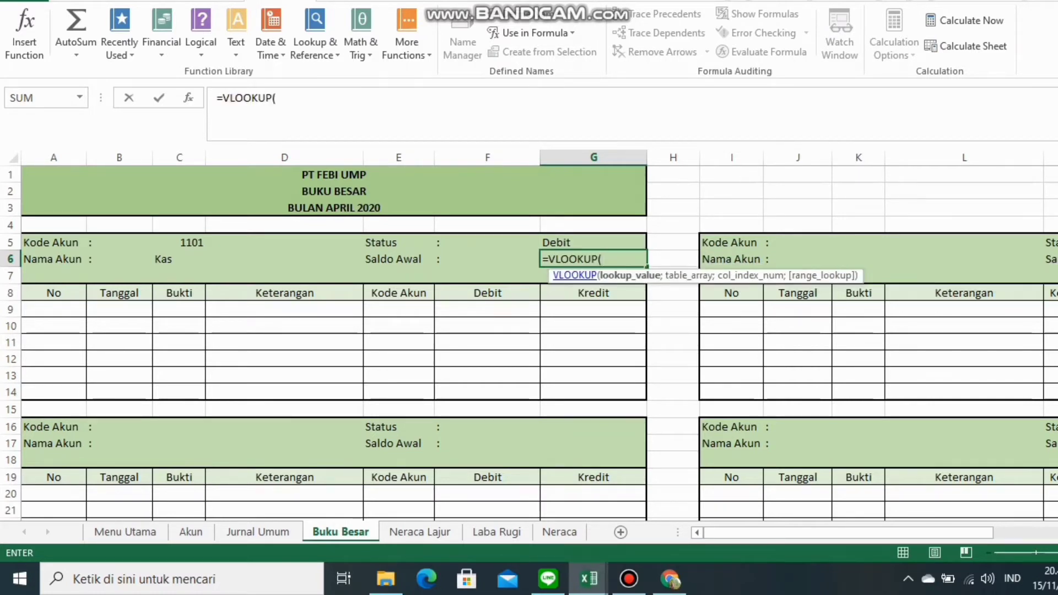
pyautogui.click(179, 243)
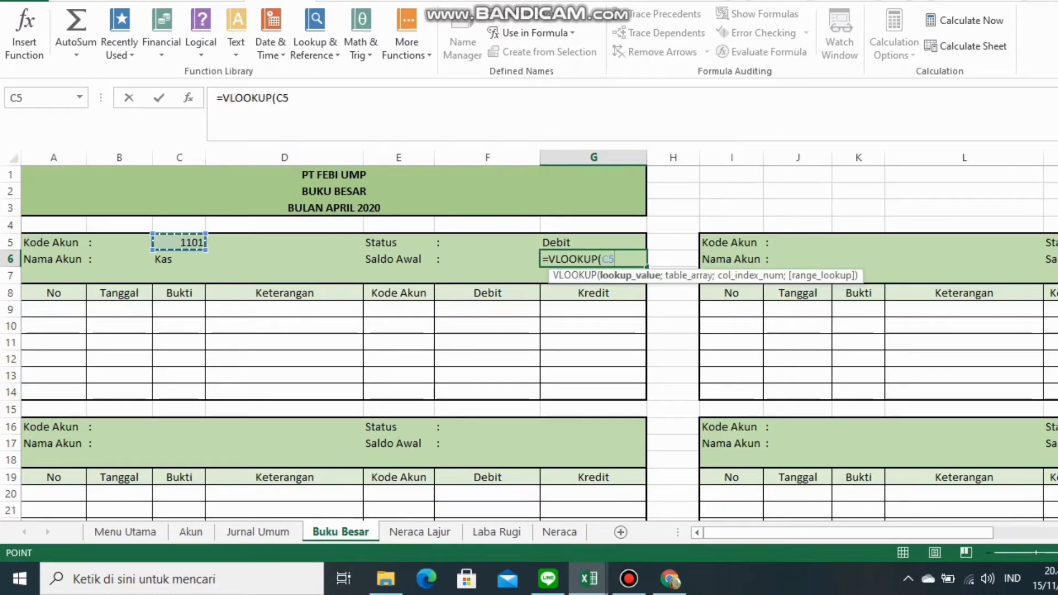
pyautogui.write(';akun;4;')
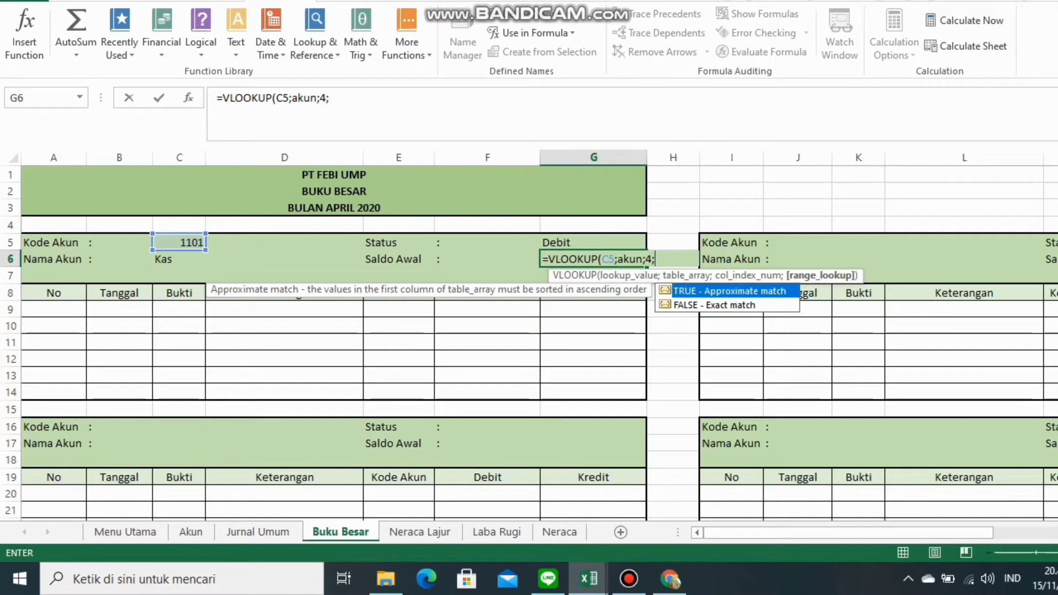
pyautogui.write('false)')
pyautogui.press('Return')
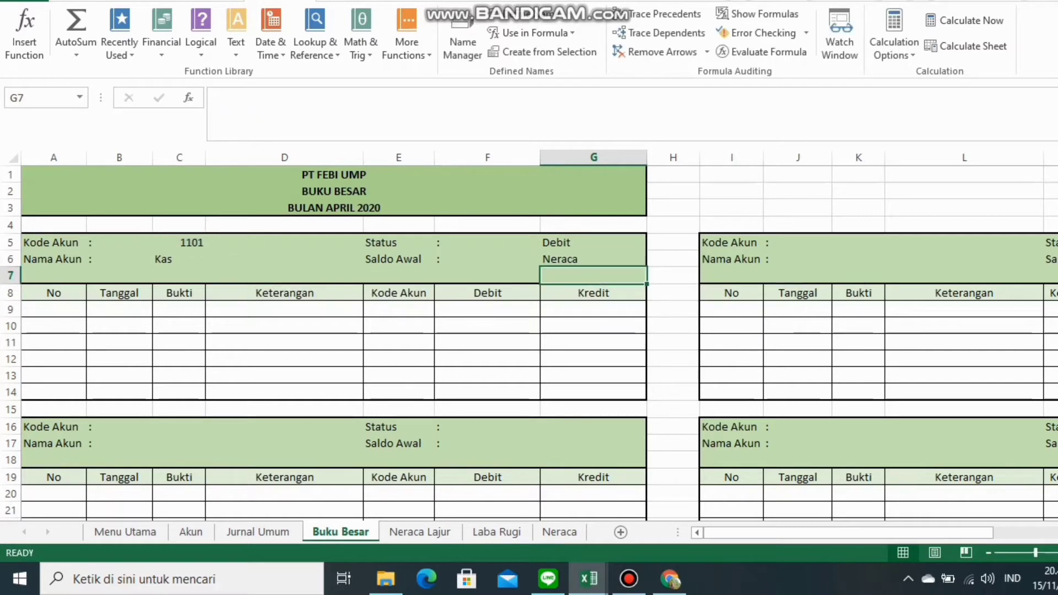
# Review the lookup formulas behind Nama Akun, Status and Saldo Awal in the first ledger block
pyautogui.click(284, 293)
pyautogui.rightClick(260, 297)
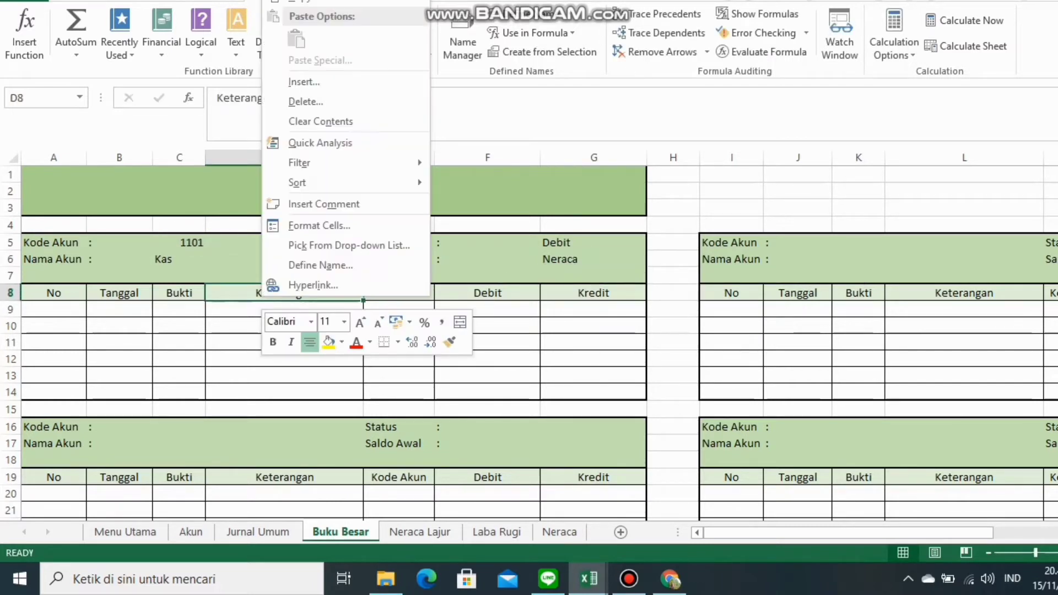
pyautogui.press('Escape')
pyautogui.click(179, 243)
pyautogui.click(180, 259)
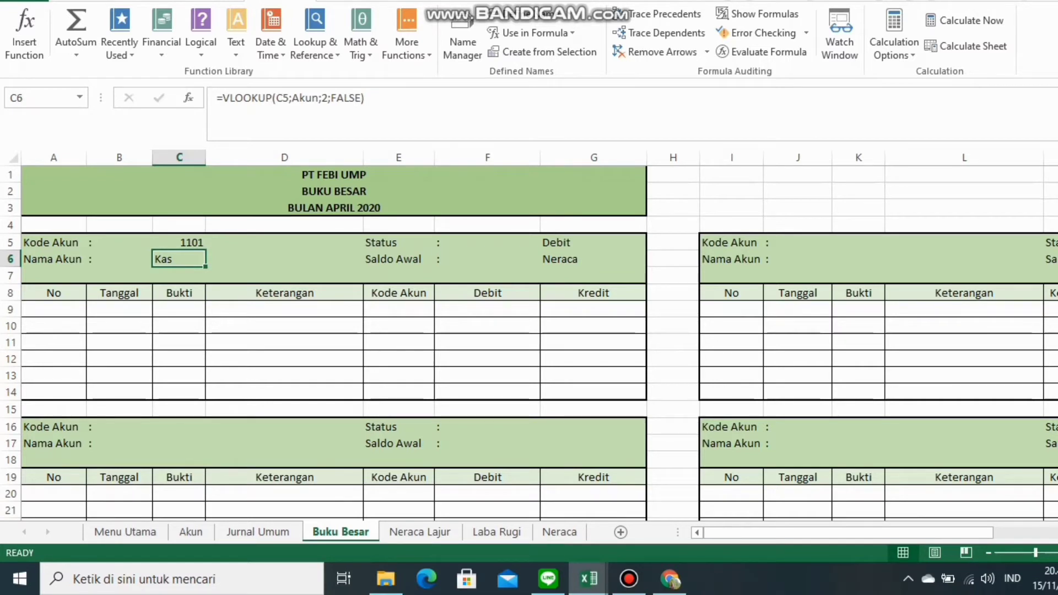
pyautogui.click(593, 242)
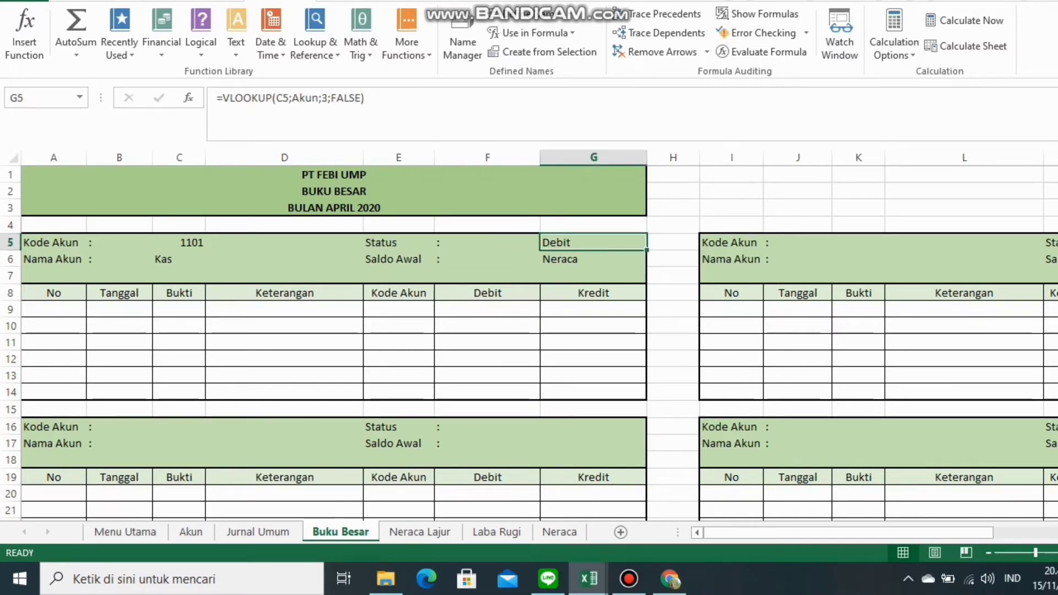
pyautogui.click(593, 259)
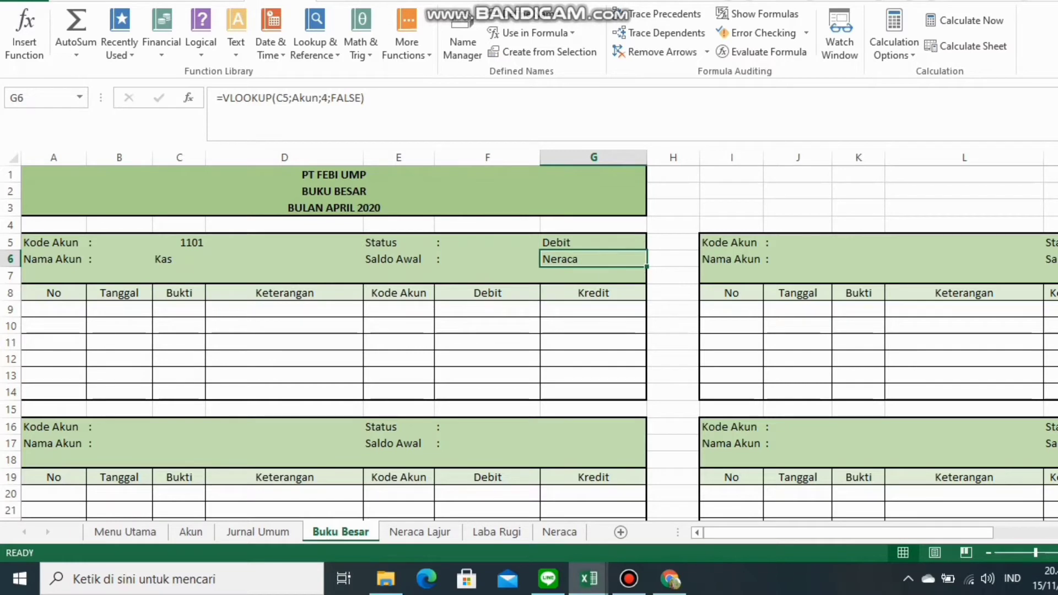
pyautogui.moveTo(285, 327); pyautogui.dragTo(284, 341)
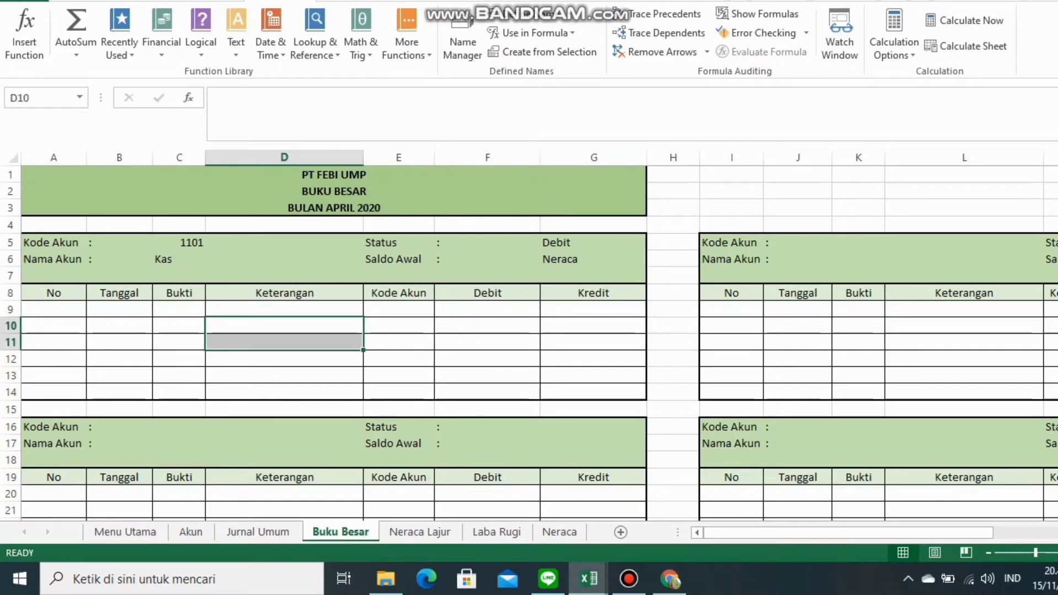
# Turn on filtering for the journal table D6:I28 on the Jurnal Umum sheet
pyautogui.click(284, 309)
pyautogui.click(257, 532)
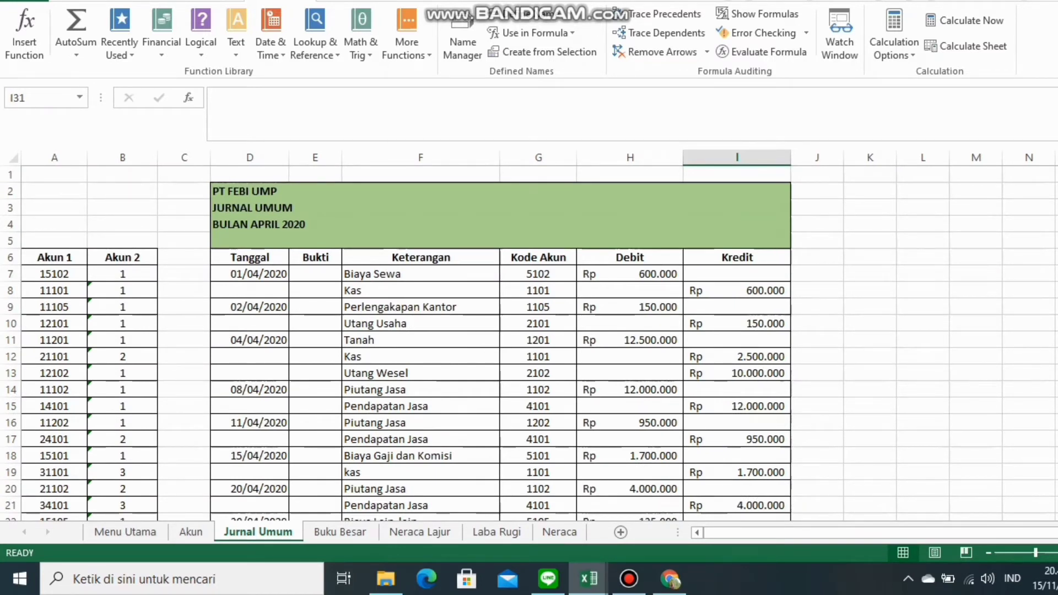
pyautogui.moveTo(250, 257); pyautogui.dragTo(790, 463)
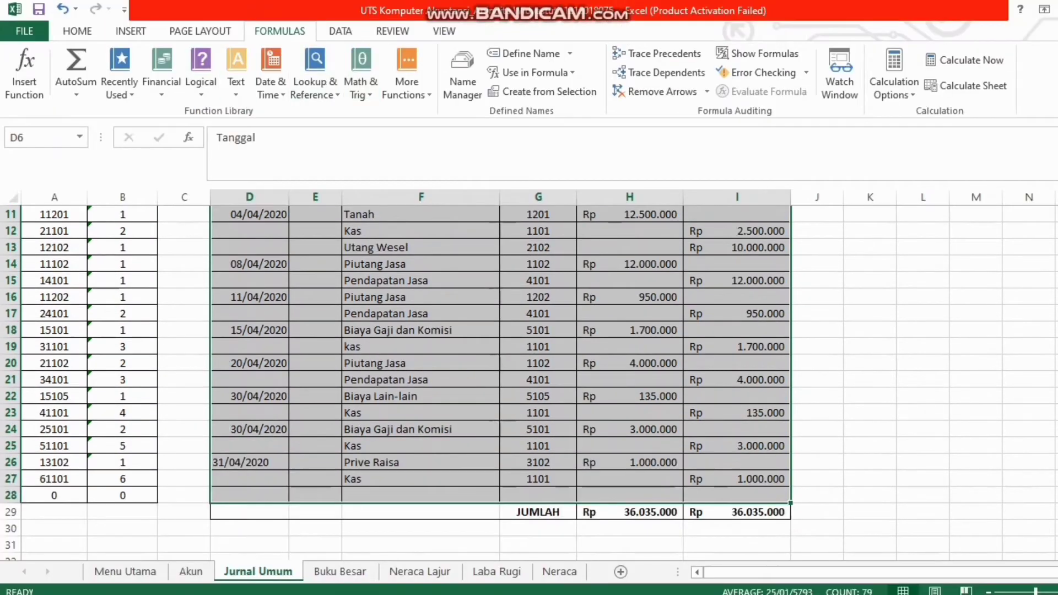
pyautogui.click(340, 32)
pyautogui.click(436, 71)
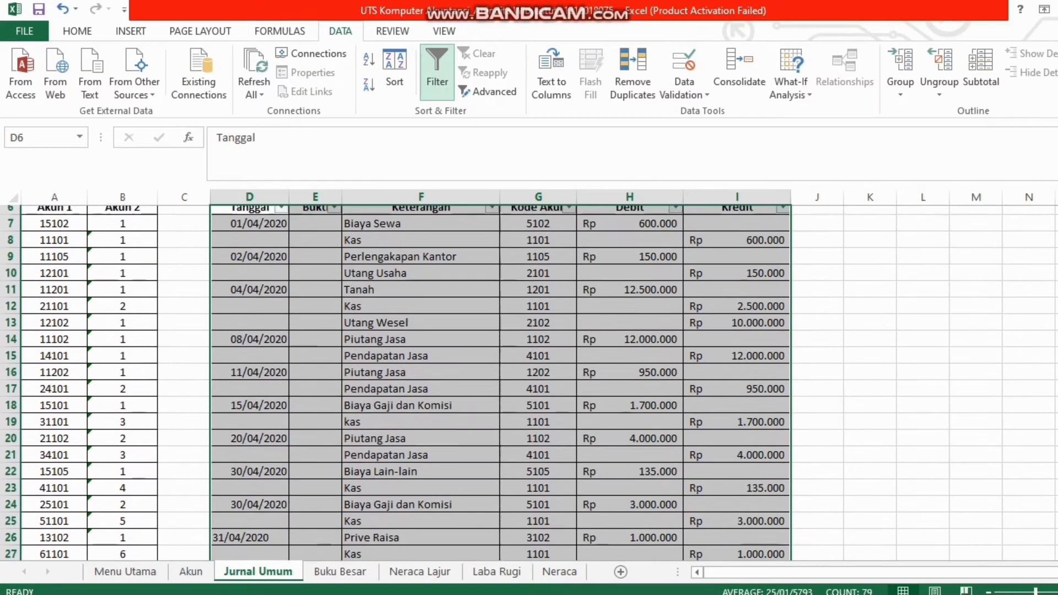
pyautogui.click(976, 297)
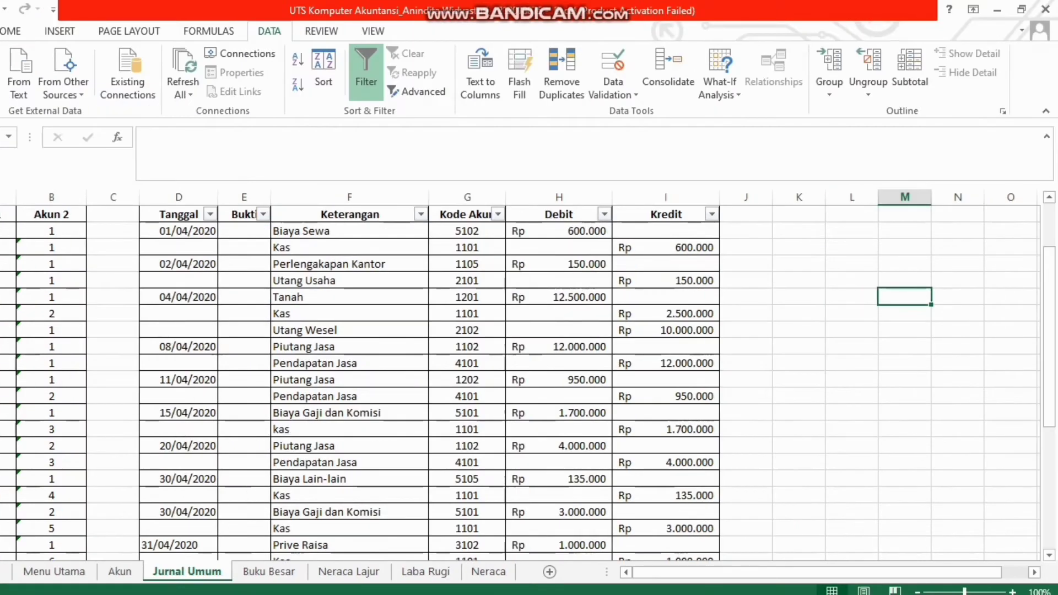
# Filter the Keterangan column of the journal so that only Kas entries are shown
pyautogui.click(420, 214)
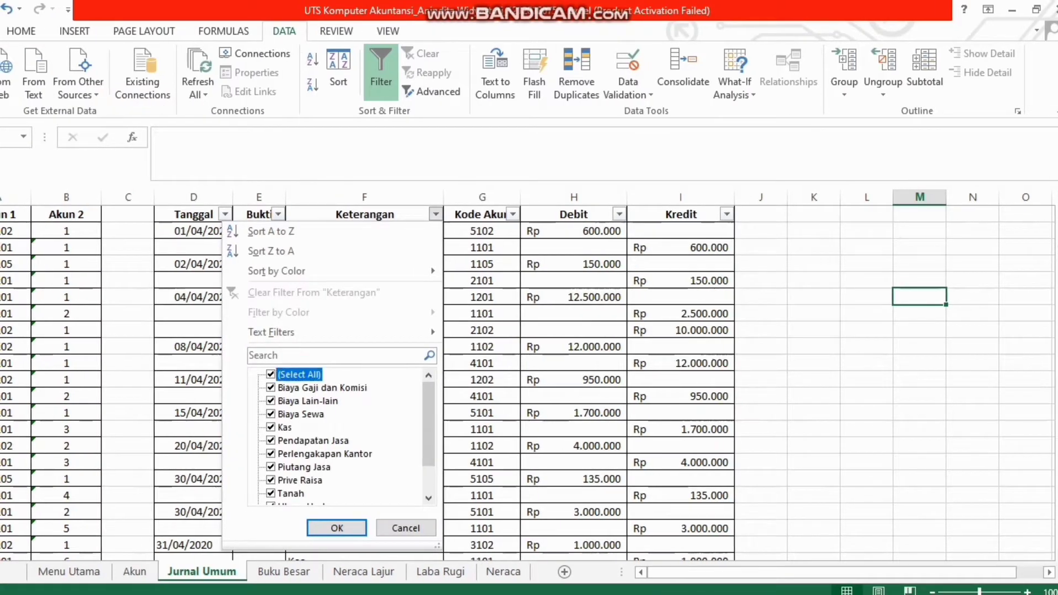
pyautogui.click(270, 375)
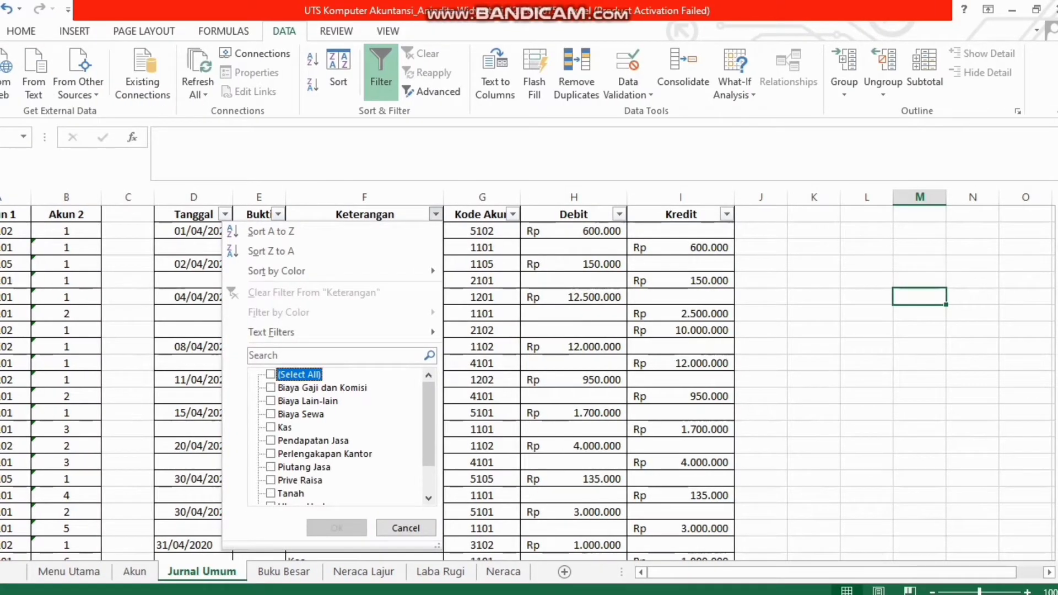
pyautogui.click(270, 428)
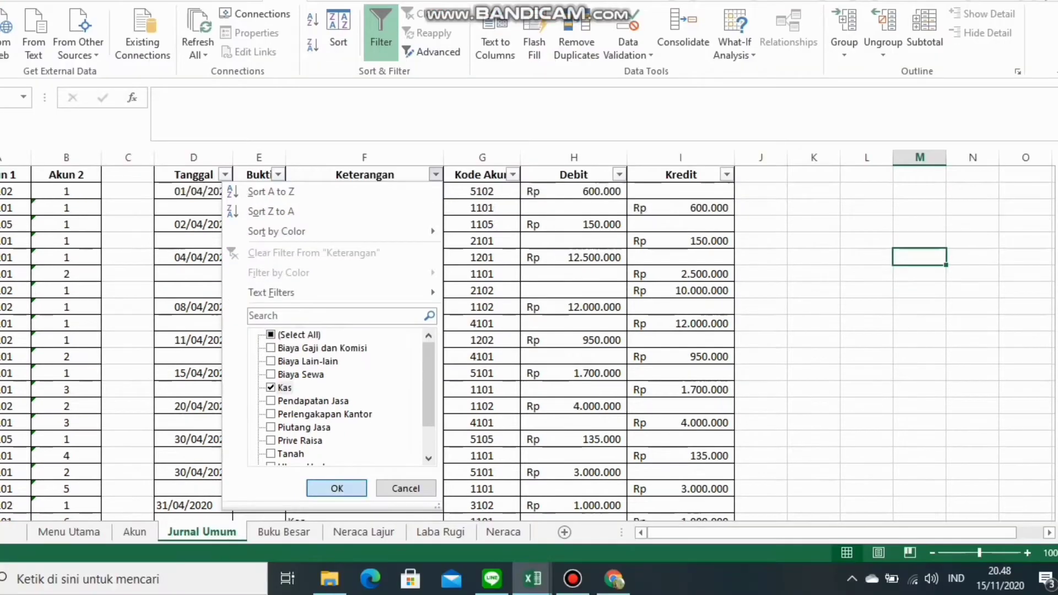
pyautogui.click(336, 528)
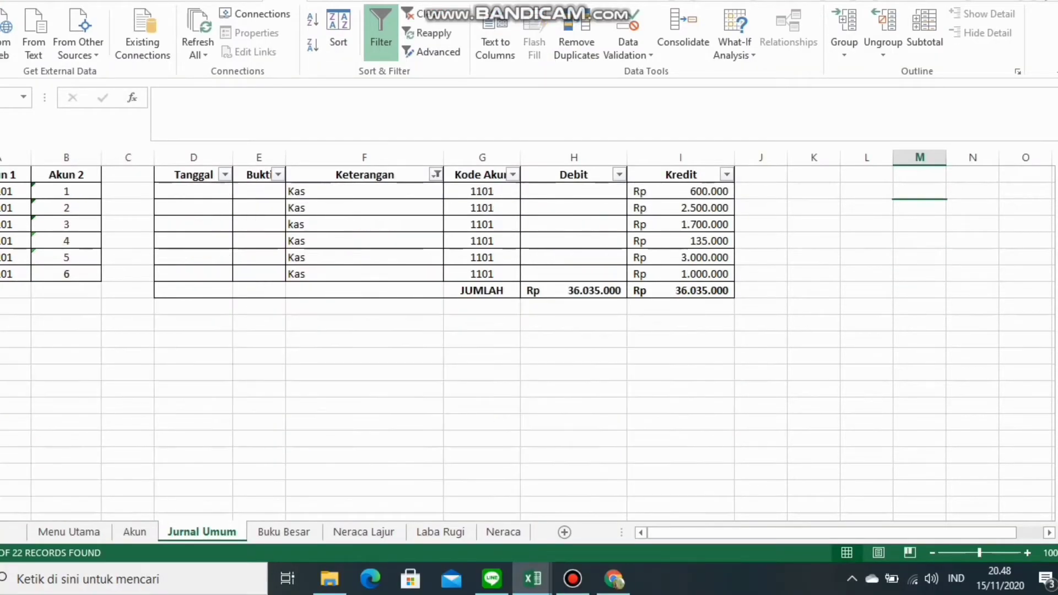
# Copy the filtered Kas rows from Keterangan through Kredit into the Buku Besar sheet starting at D9
pyautogui.moveTo(298, 191); pyautogui.dragTo(680, 273)
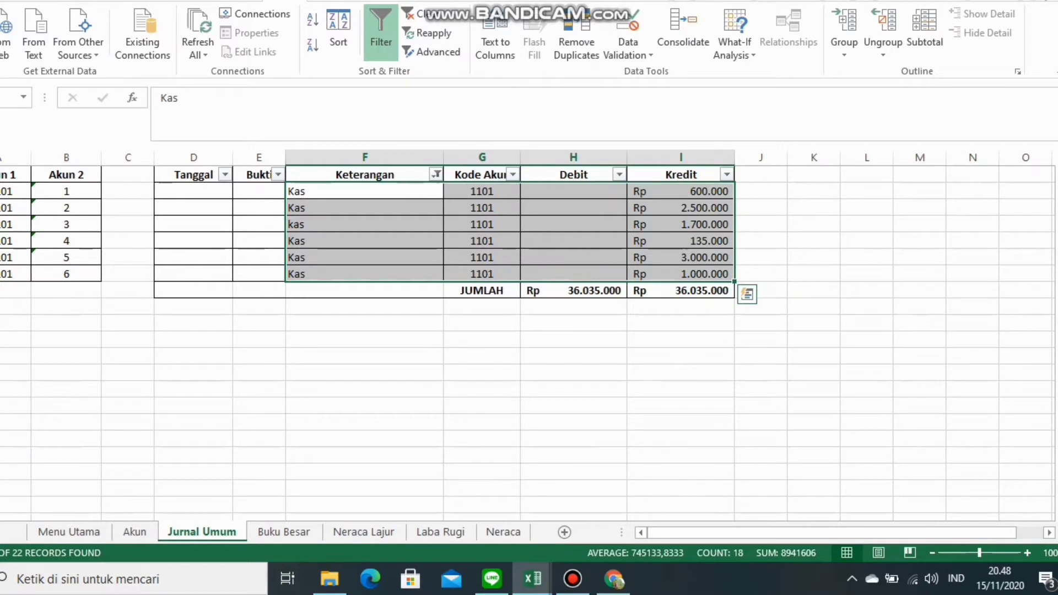
pyautogui.hotkey('ctrl', 'c')
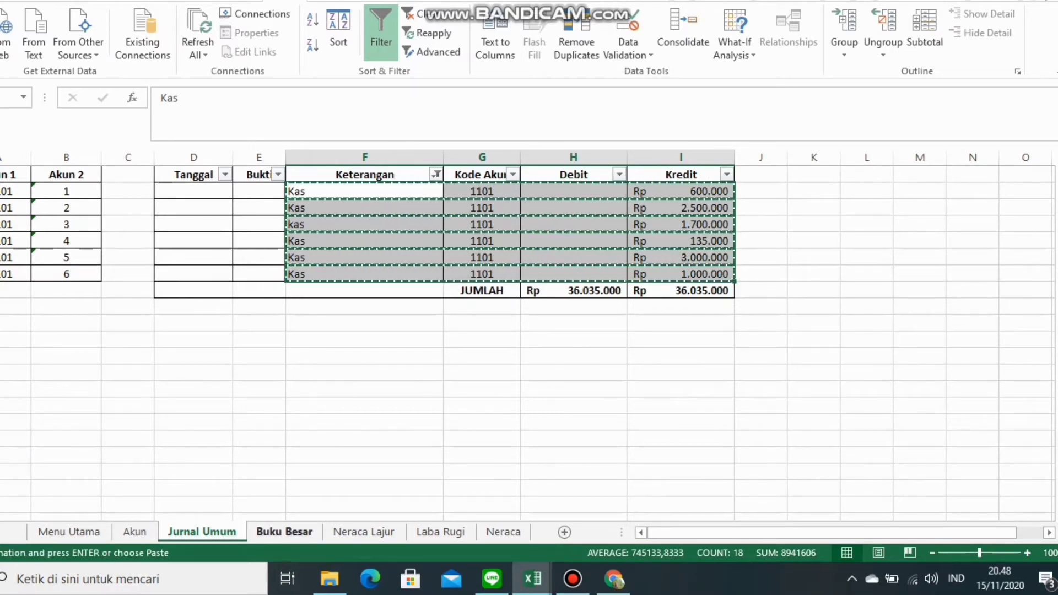
pyautogui.click(284, 532)
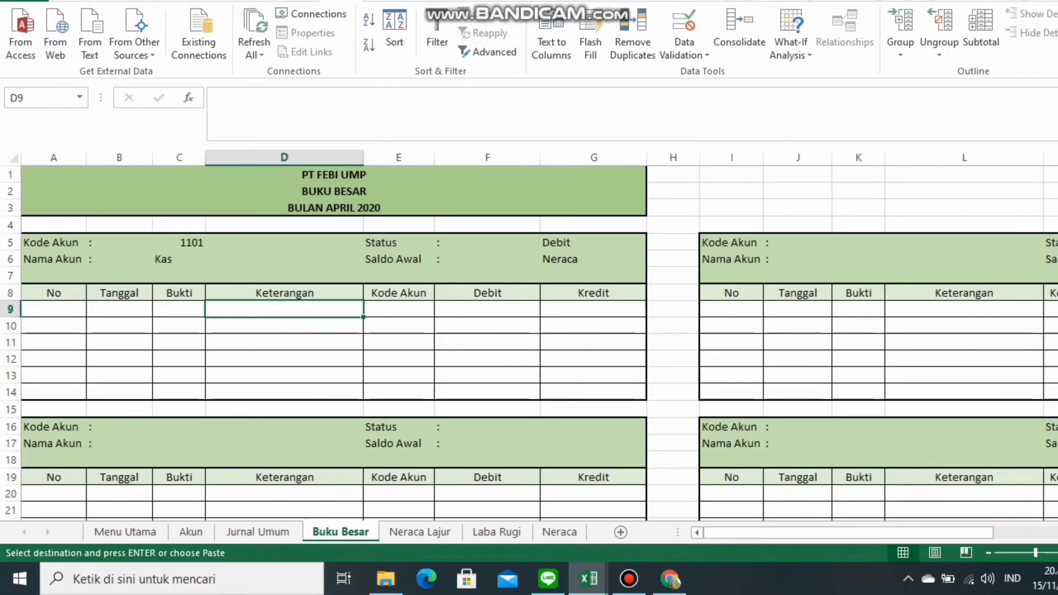
pyautogui.hotkey('ctrl', 'v')
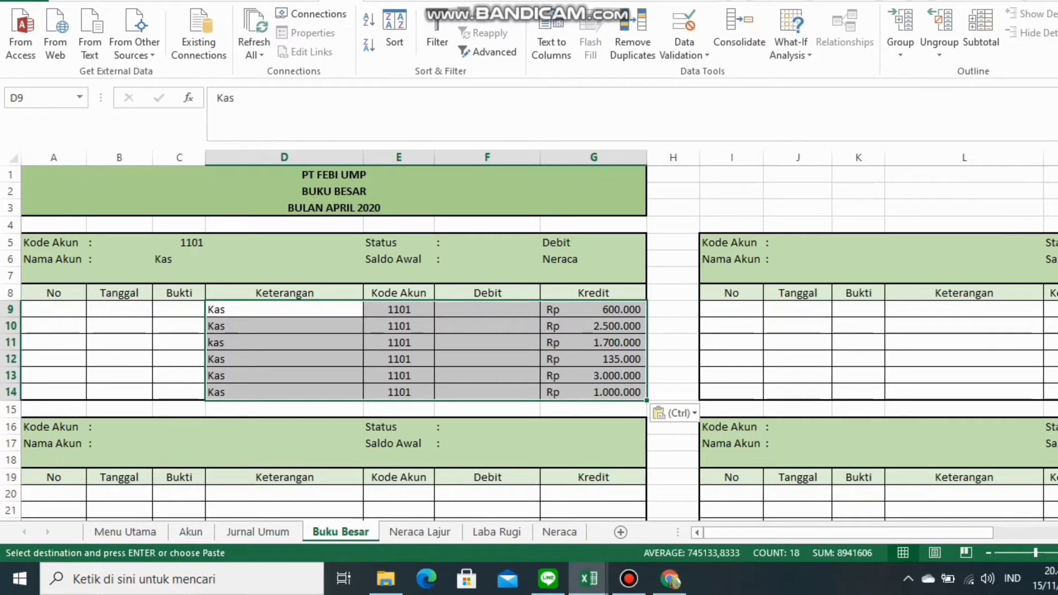
pyautogui.click(672, 342)
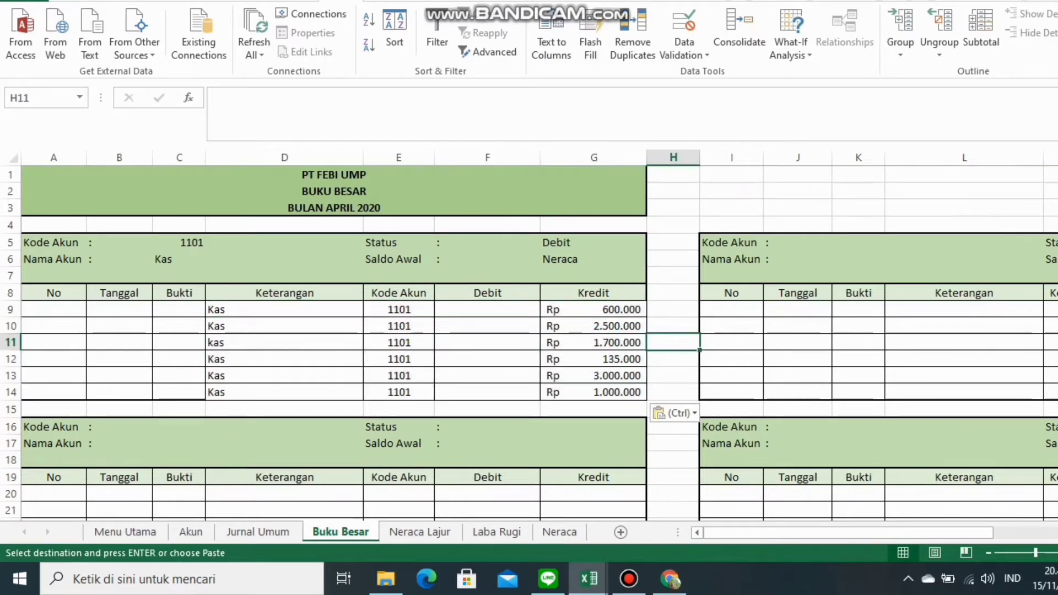
# Apply a thick box border around the Kas ledger table A8:G14
pyautogui.moveTo(53, 292); pyautogui.dragTo(593, 392)
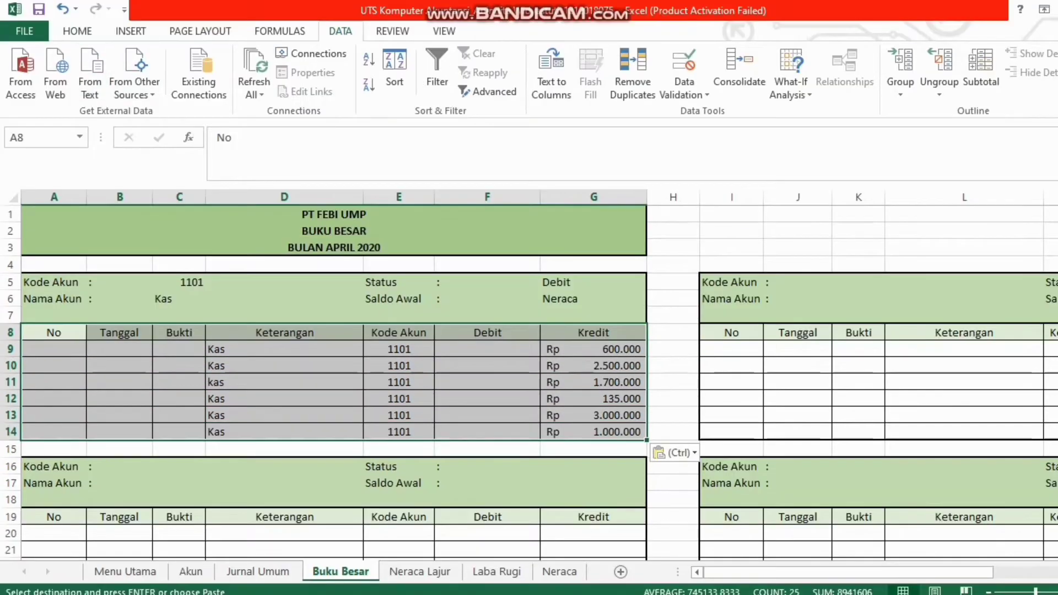
pyautogui.click(77, 31)
pyautogui.click(229, 85)
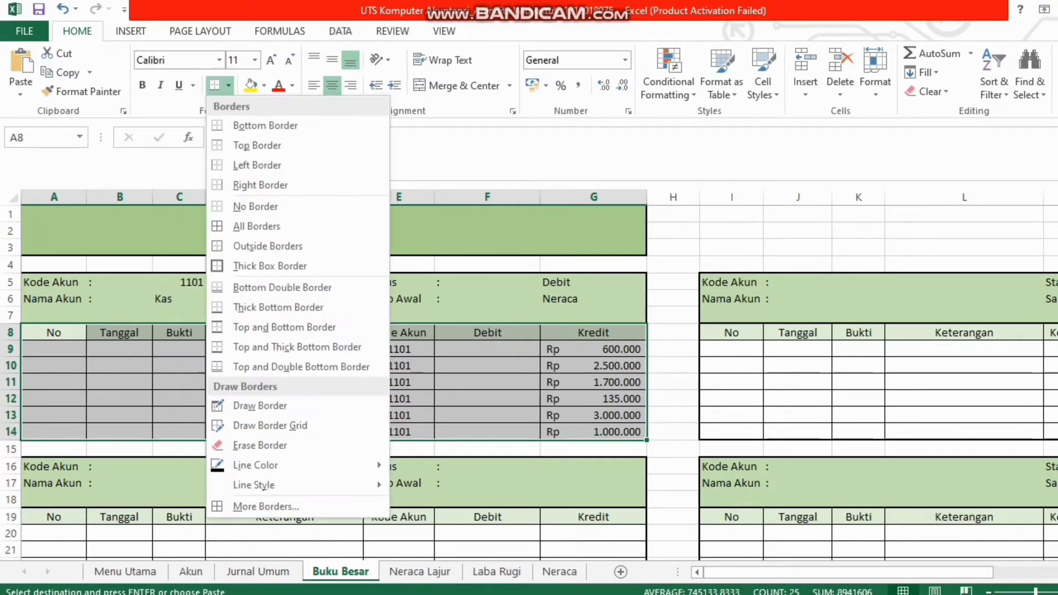
pyautogui.click(270, 266)
pyautogui.click(673, 264)
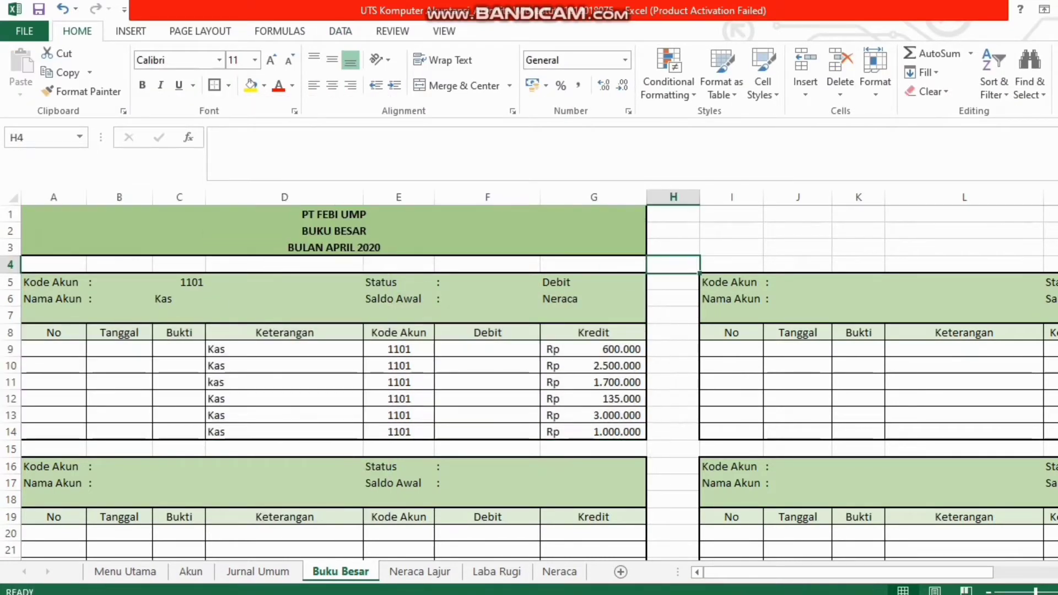
pyautogui.scroll(-1, 529, 380)
pyautogui.click(180, 415)
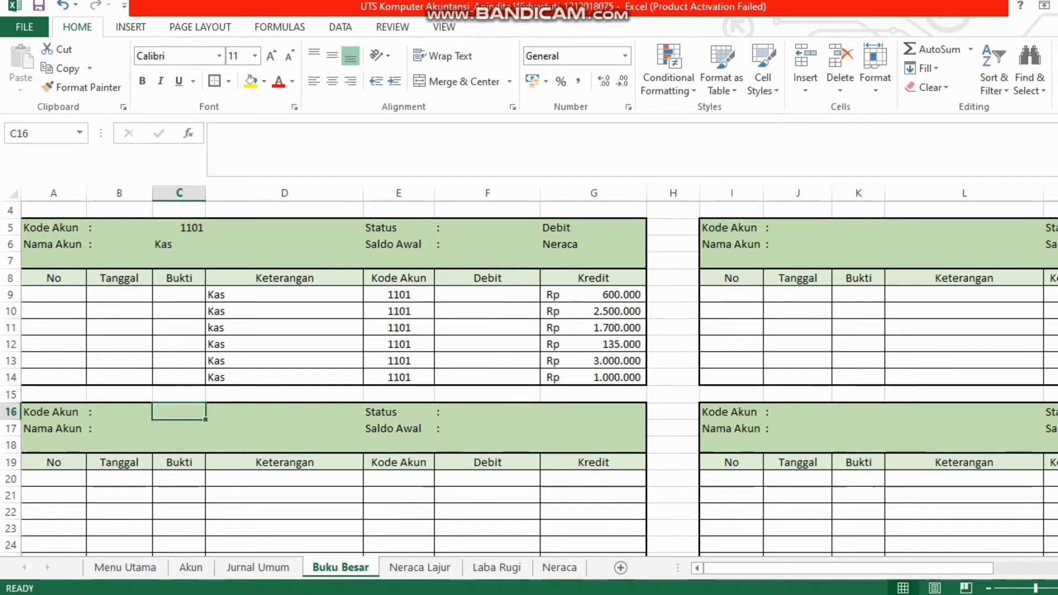
pyautogui.scroll(1, 529, 381)
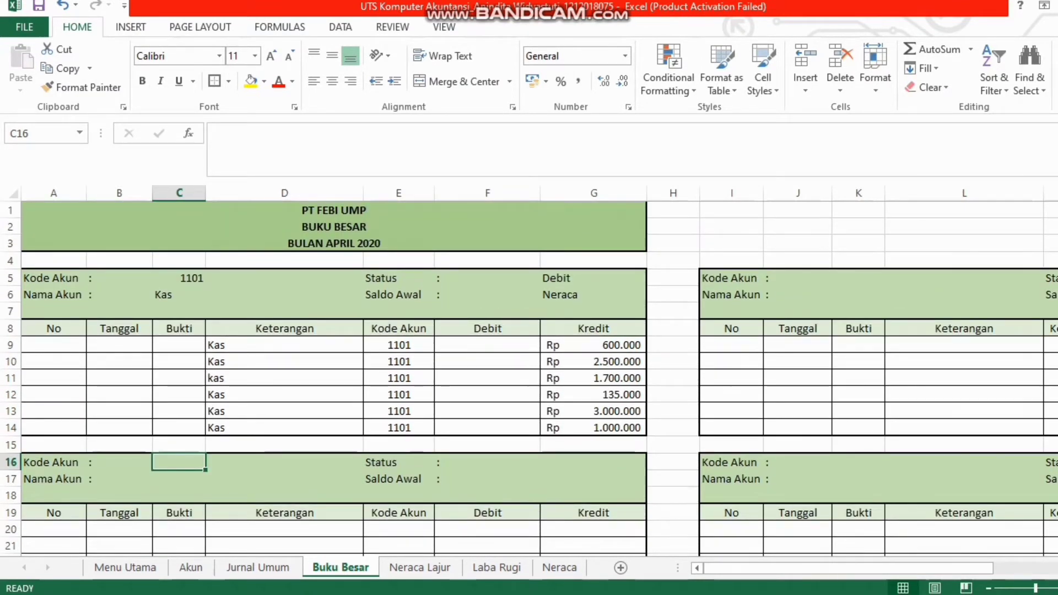
pyautogui.moveTo(119, 295); pyautogui.dragTo(179, 311)
pyautogui.click(179, 295)
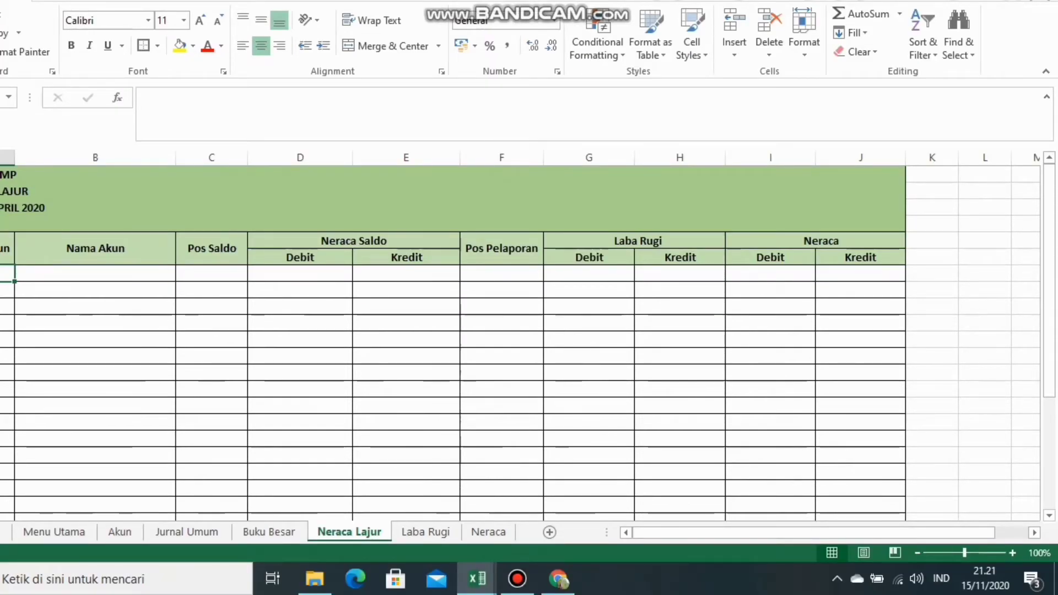
pyautogui.click(984, 372)
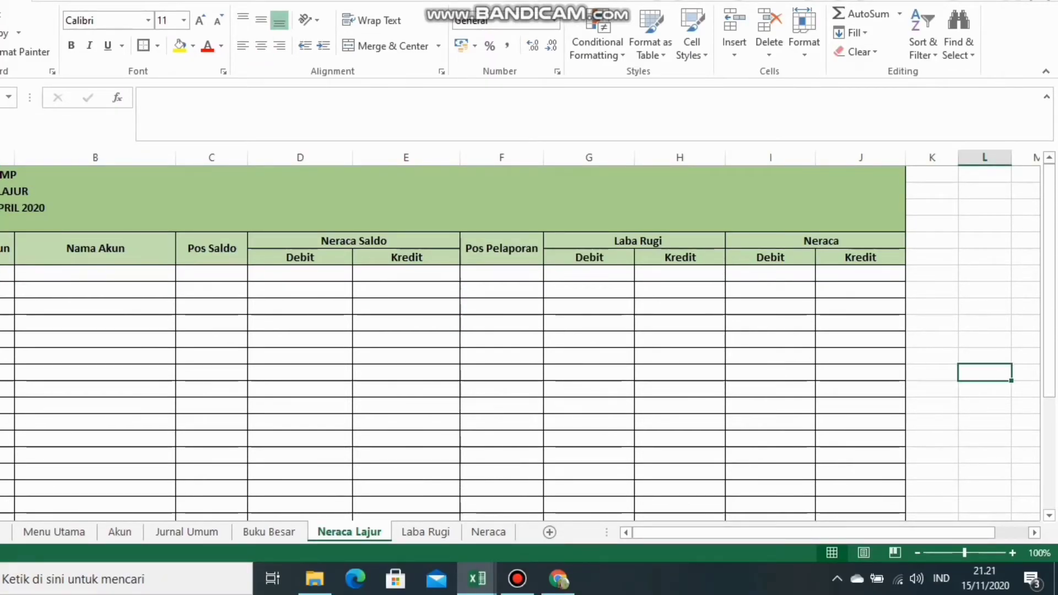
pyautogui.click(54, 191)
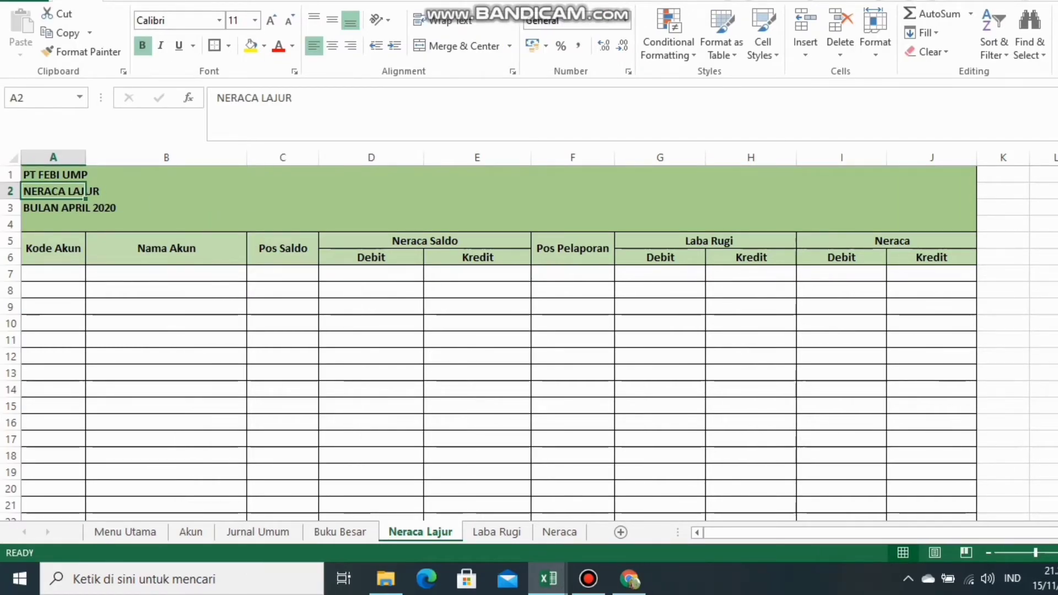
pyautogui.click(1002, 274)
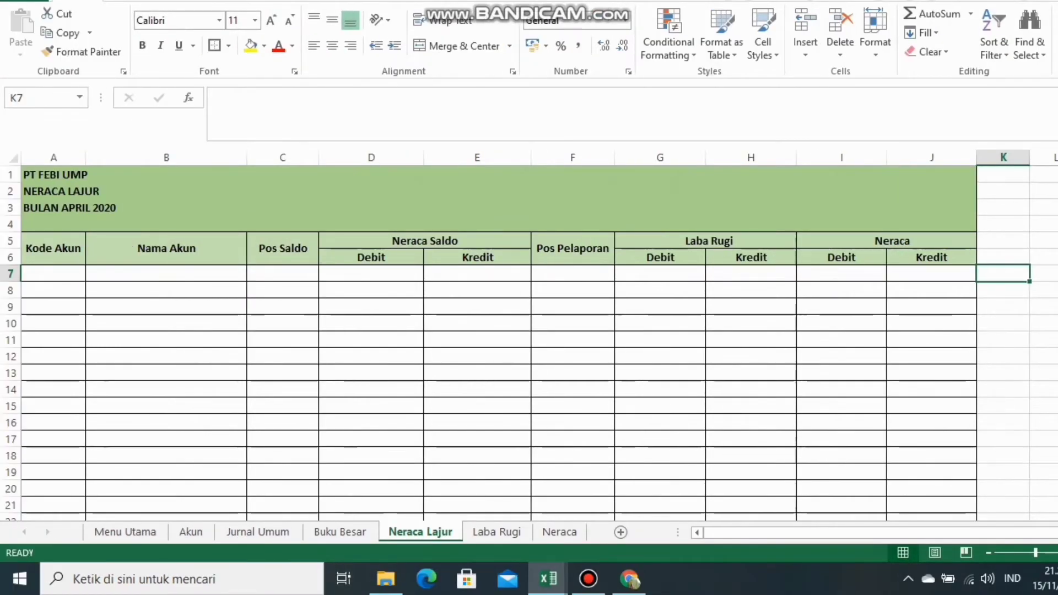
# Enter =Akun in A7 of the Neraca Lajur sheet and fill the Kode Akun column down to row 28
pyautogui.click(53, 274)
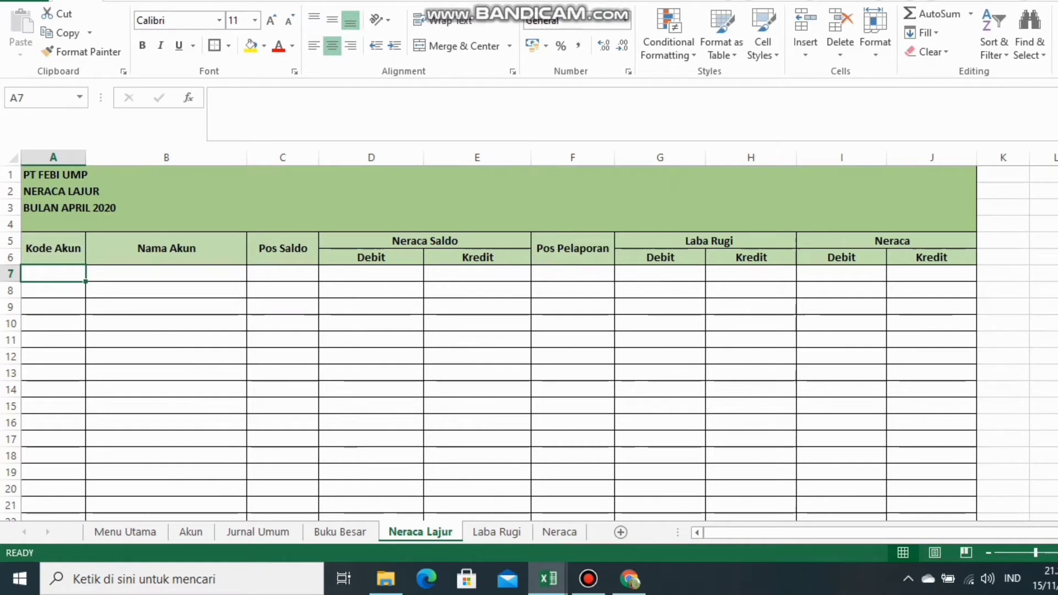
pyautogui.write('=Aku')
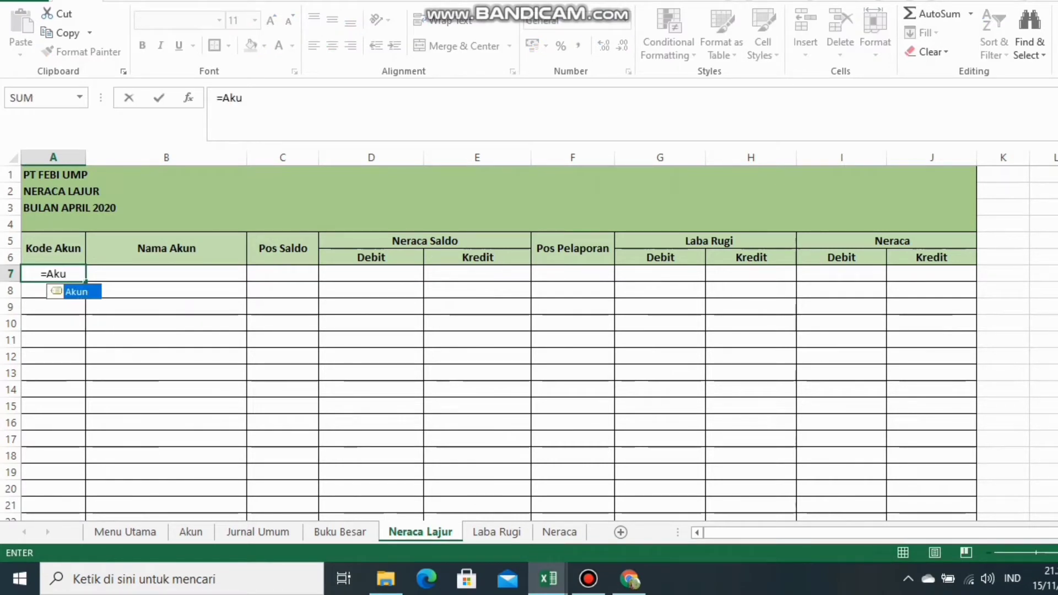
pyautogui.write('n')
pyautogui.hotkey('ctrl', 'Return')
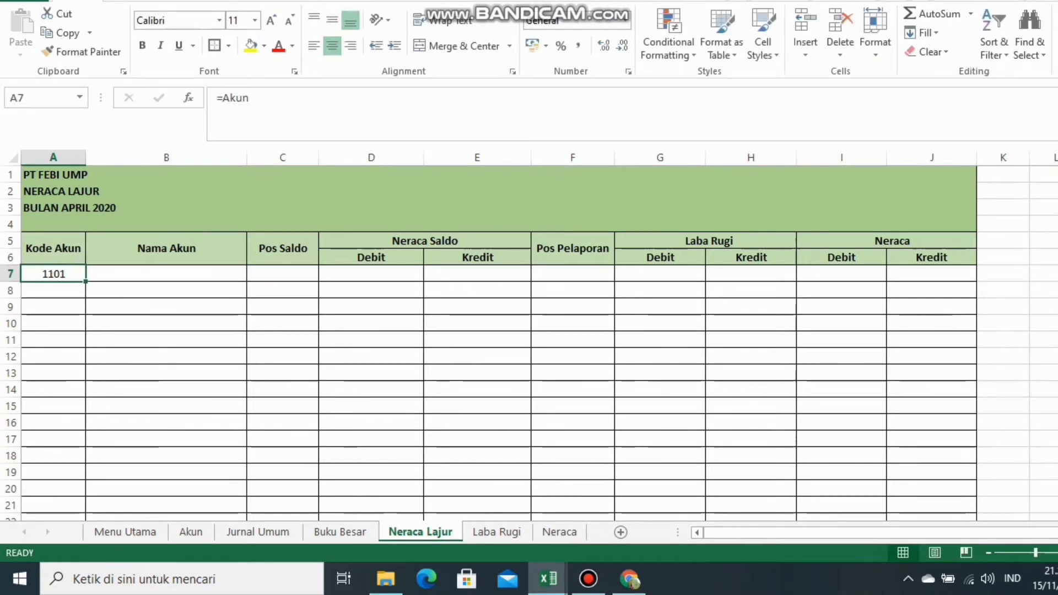
pyautogui.moveTo(85, 282); pyautogui.dragTo(53, 521)
pyautogui.moveTo(53, 474); pyautogui.dragTo(54, 474)
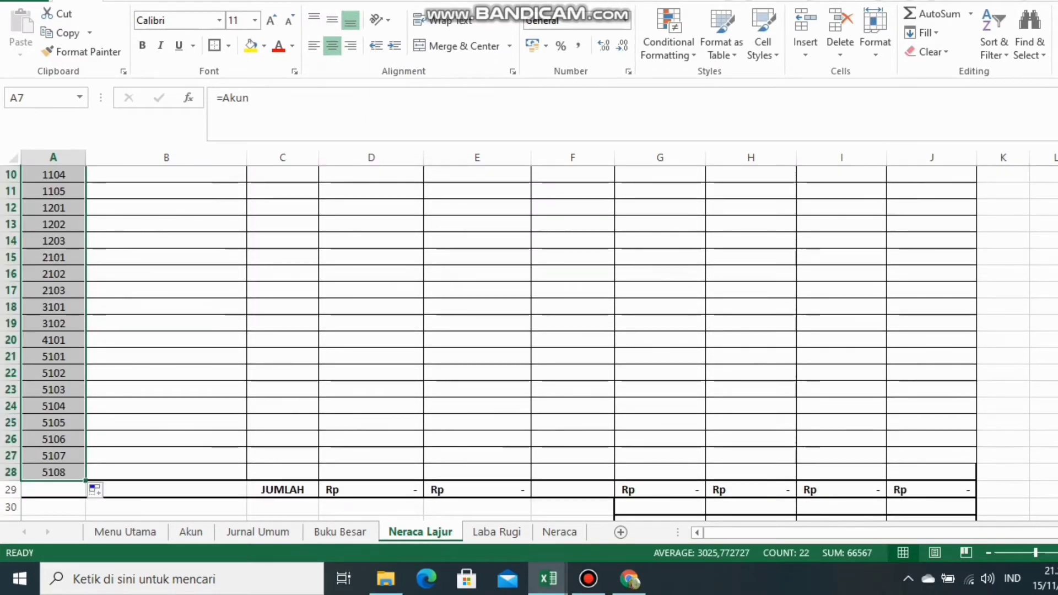
# Enter =VLOOKUP(A7;Akun;2;FALSE) in B7 to look up the account name
pyautogui.scroll(3, 167, 330)
pyautogui.click(166, 274)
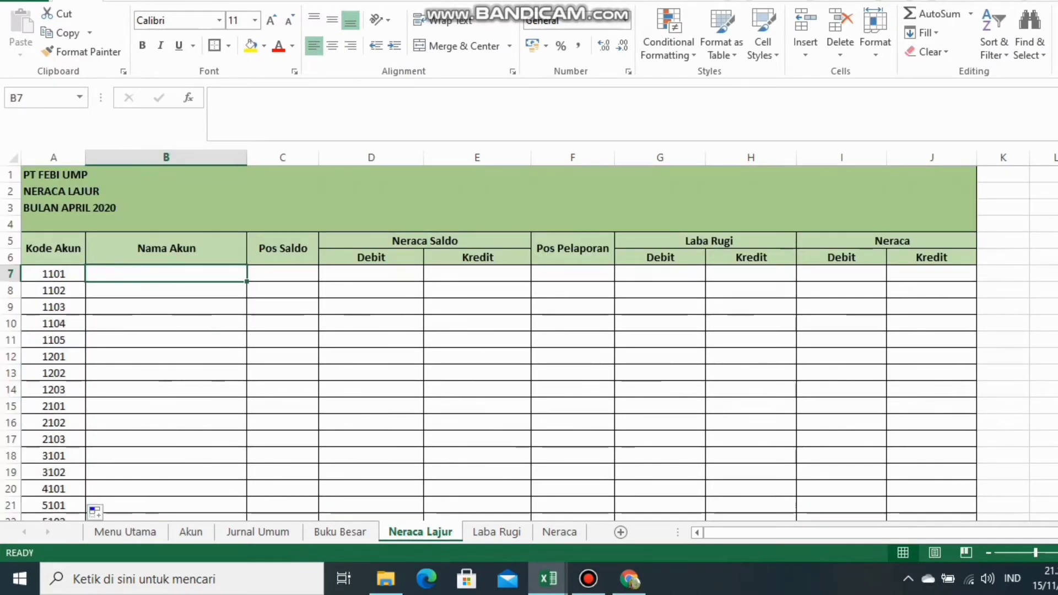
pyautogui.write('=vlooku')
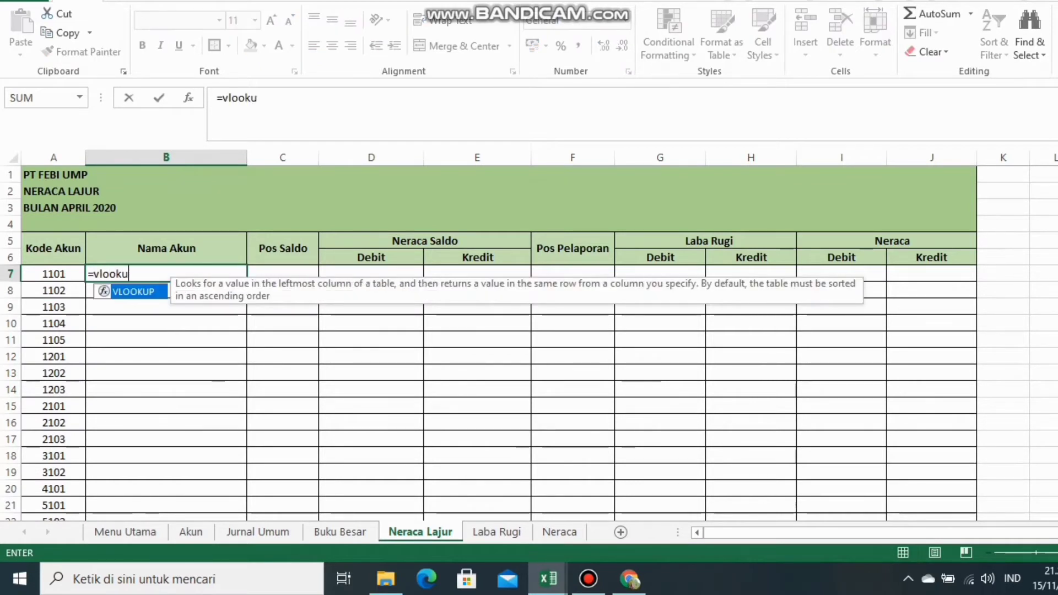
pyautogui.write('p(')
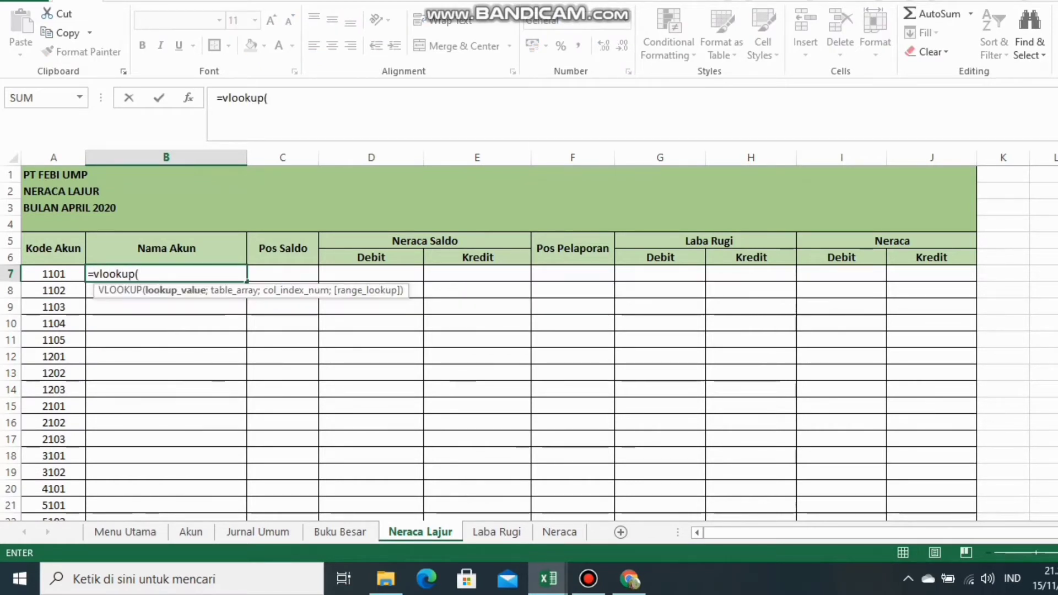
pyautogui.click(53, 274)
pyautogui.write('ak')
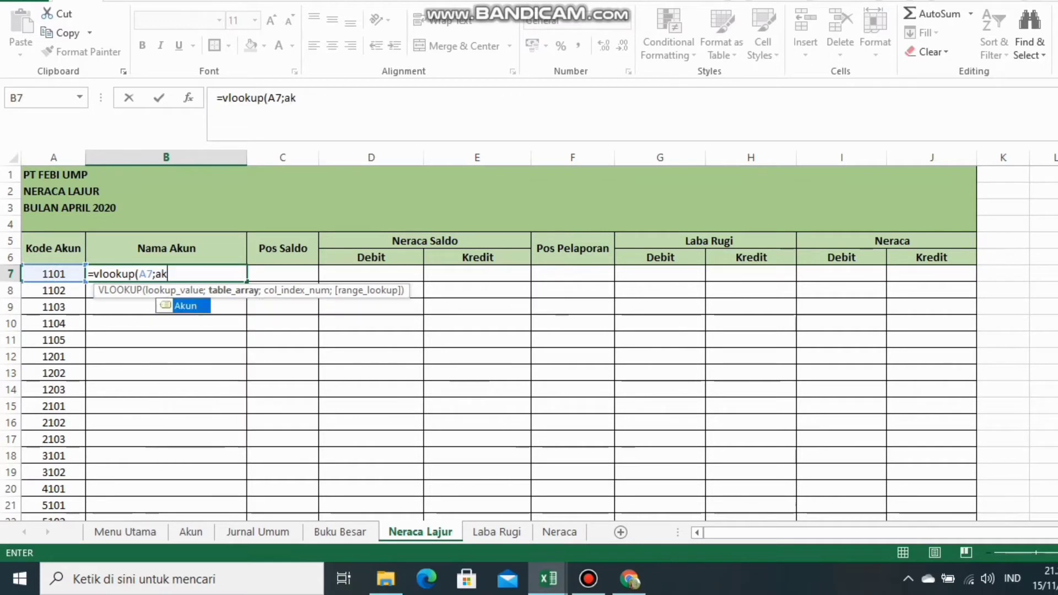
pyautogui.write('un;')
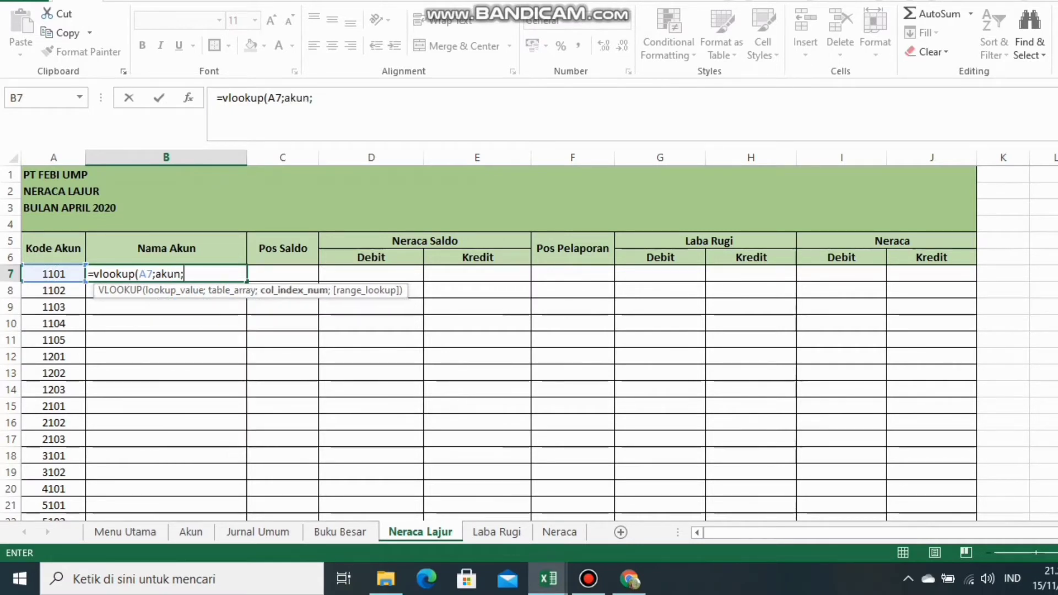
pyautogui.write('2;false')
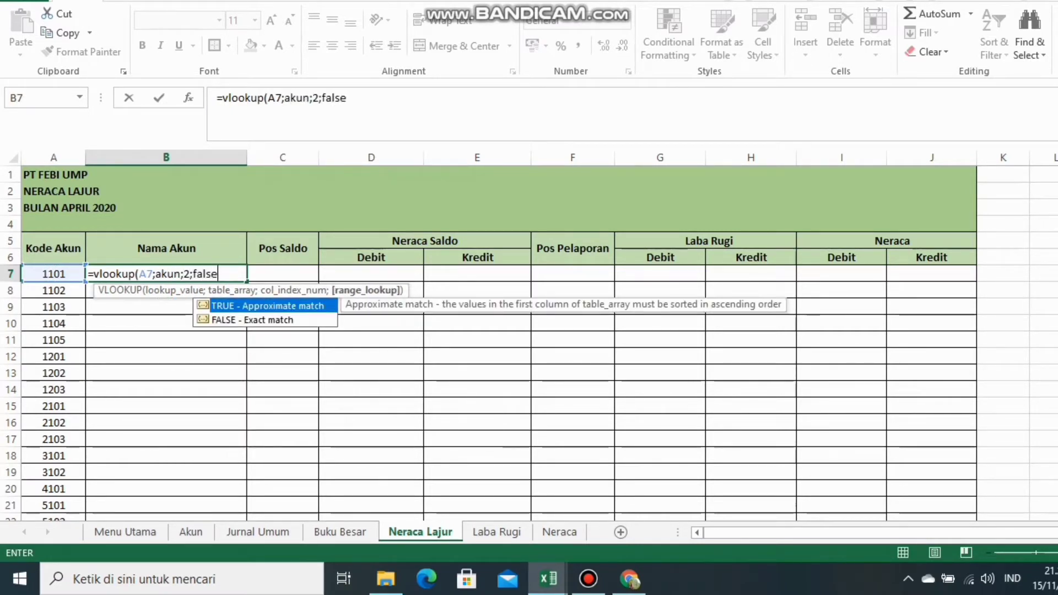
pyautogui.write(')')
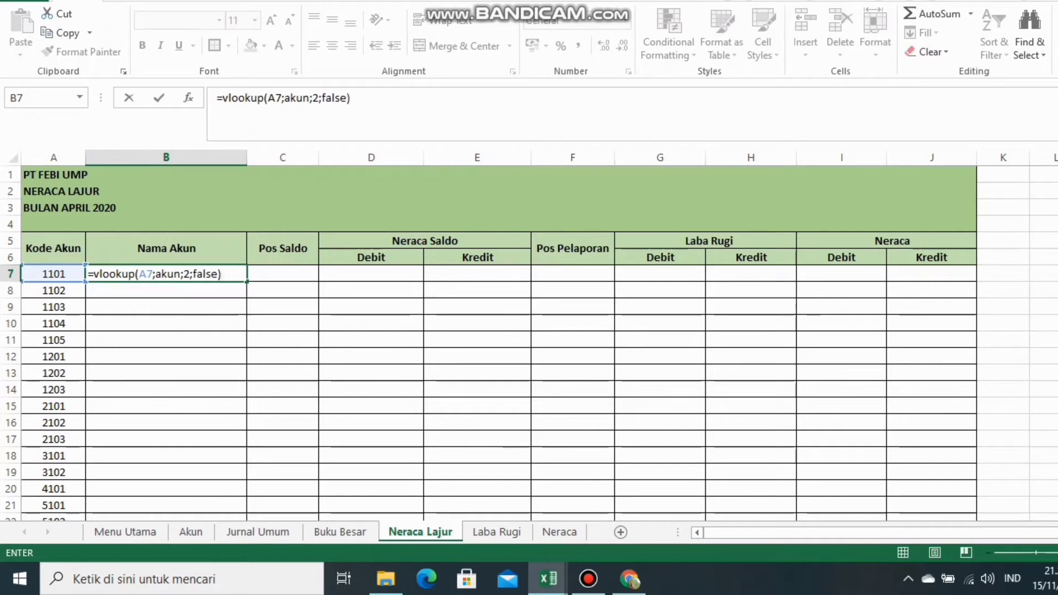
pyautogui.press('Return')
# Fill the B7 formula down the Nama Akun column to row 28 and widen column B slightly to fit the names
pyautogui.click(166, 274)
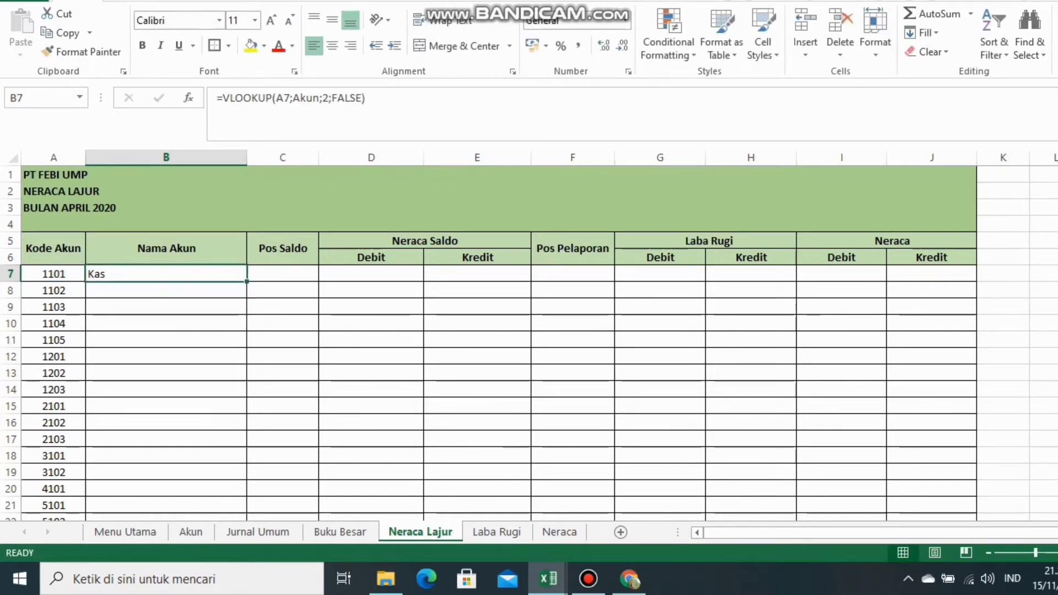
pyautogui.moveTo(247, 282); pyautogui.dragTo(247, 475)
pyautogui.press('Right')
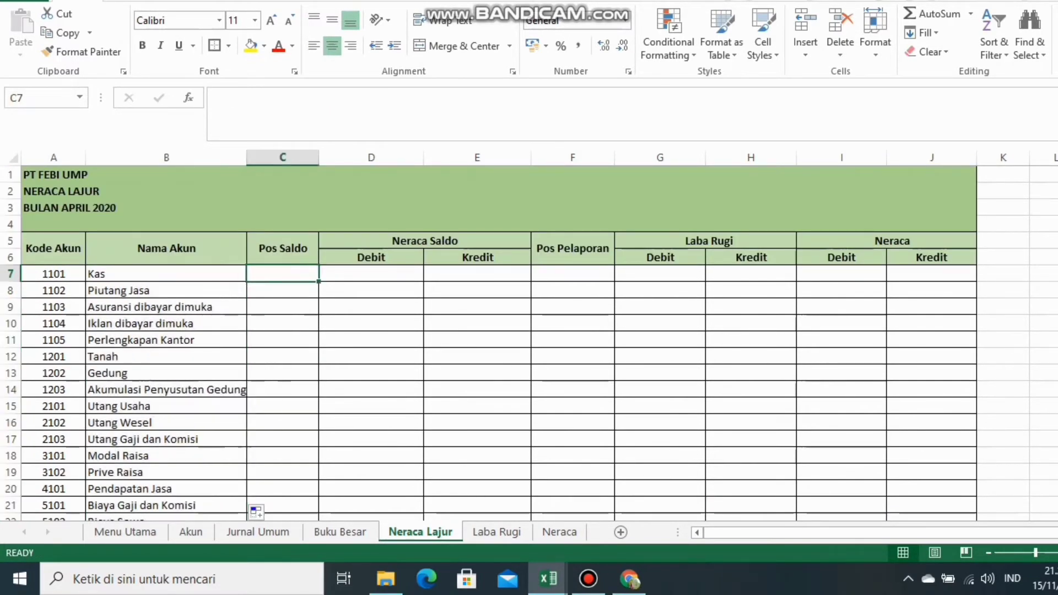
pyautogui.moveTo(246, 157); pyautogui.dragTo(249, 157)
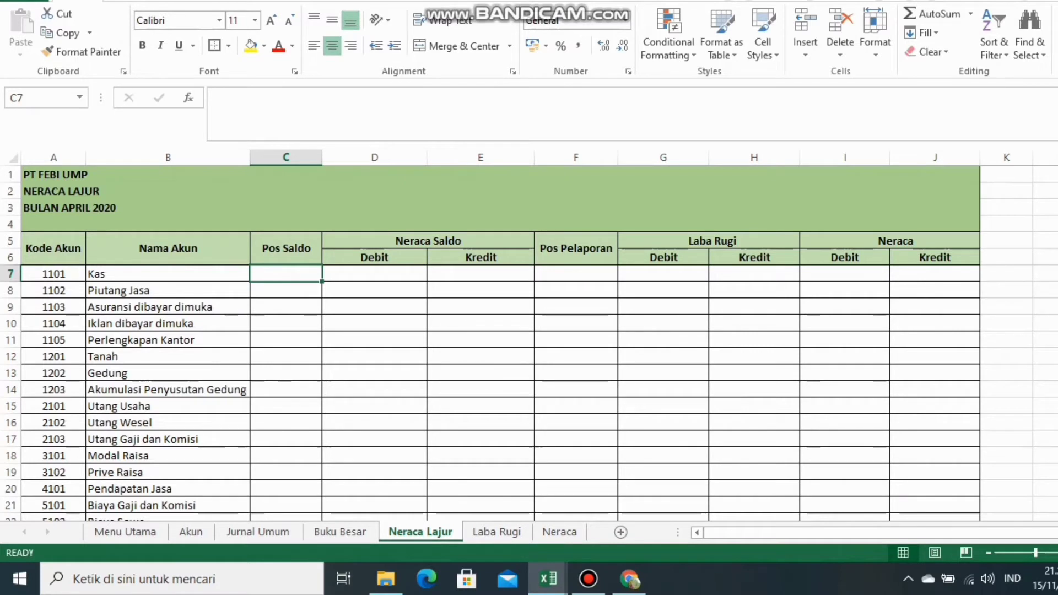
# Enter =VLOOKUP(A7;Akun;3;FALSE) in C7 and fill it down the Pos Saldo column to row 28
pyautogui.write('=vl')
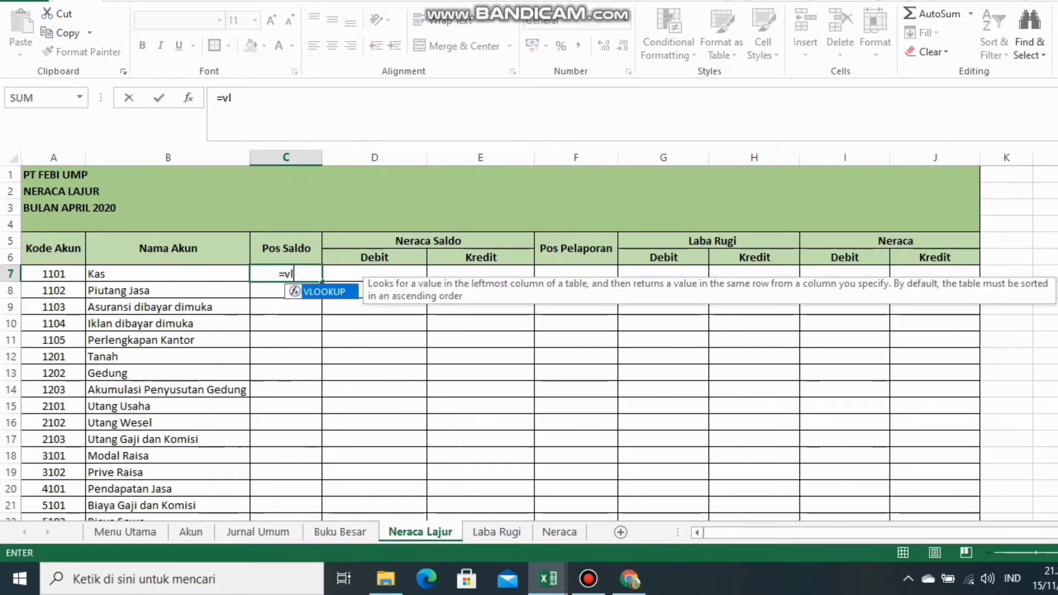
pyautogui.write('ookup(')
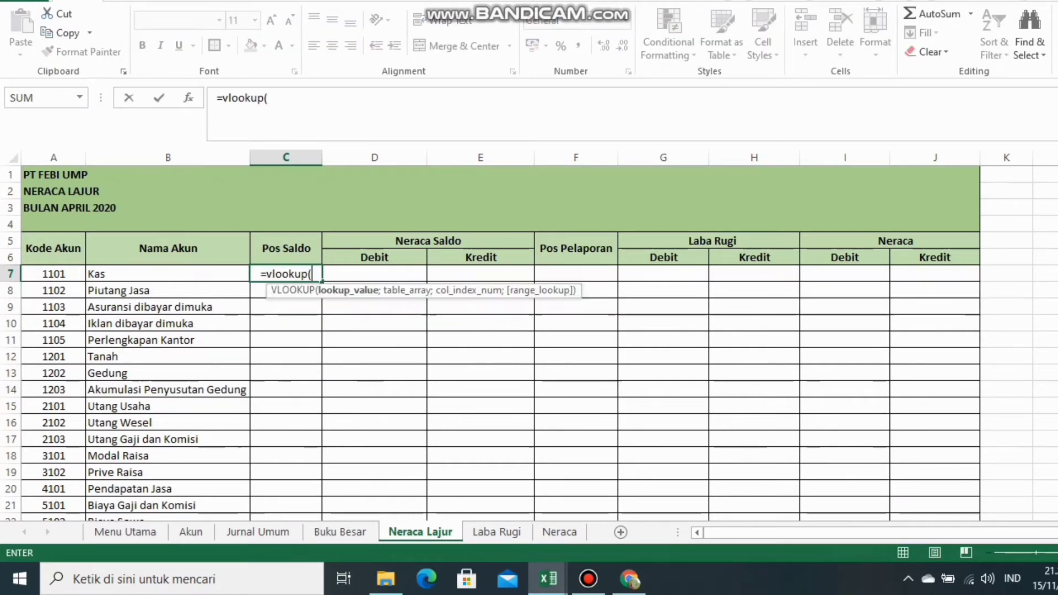
pyautogui.click(53, 274)
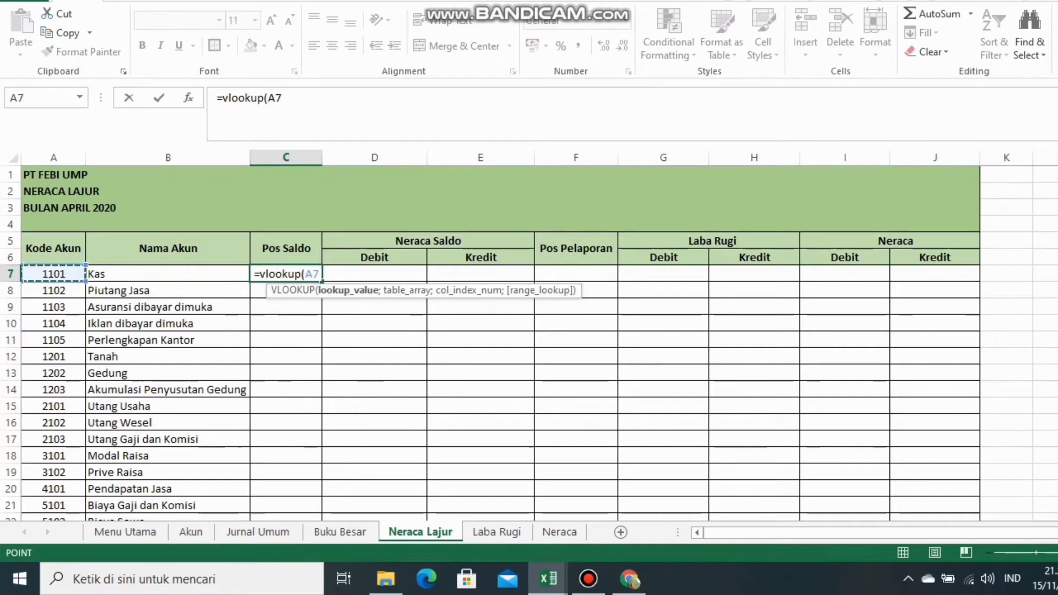
pyautogui.write(';')
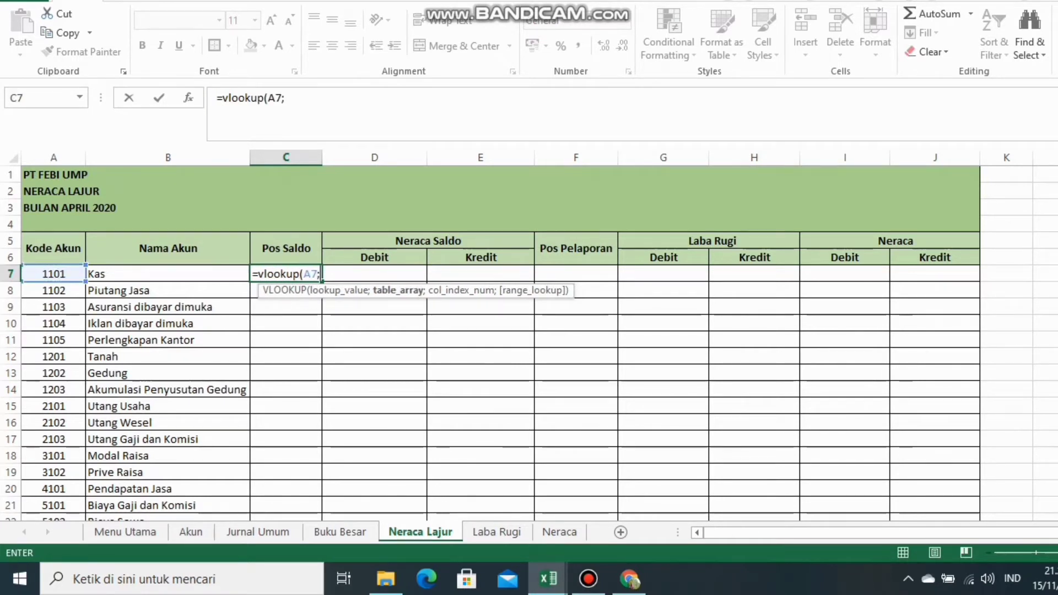
pyautogui.write('akun;')
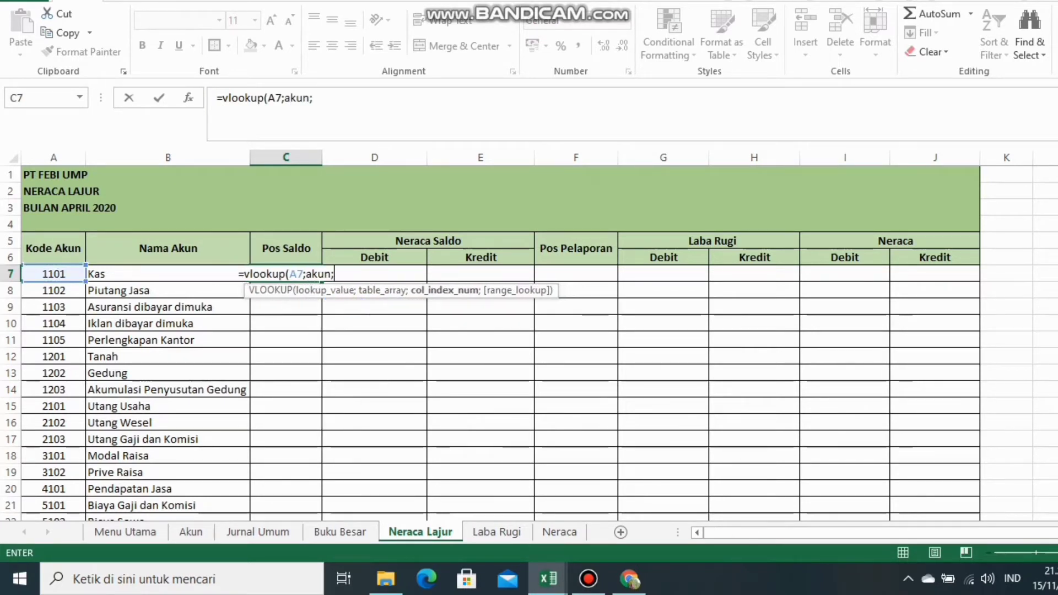
pyautogui.write('3;')
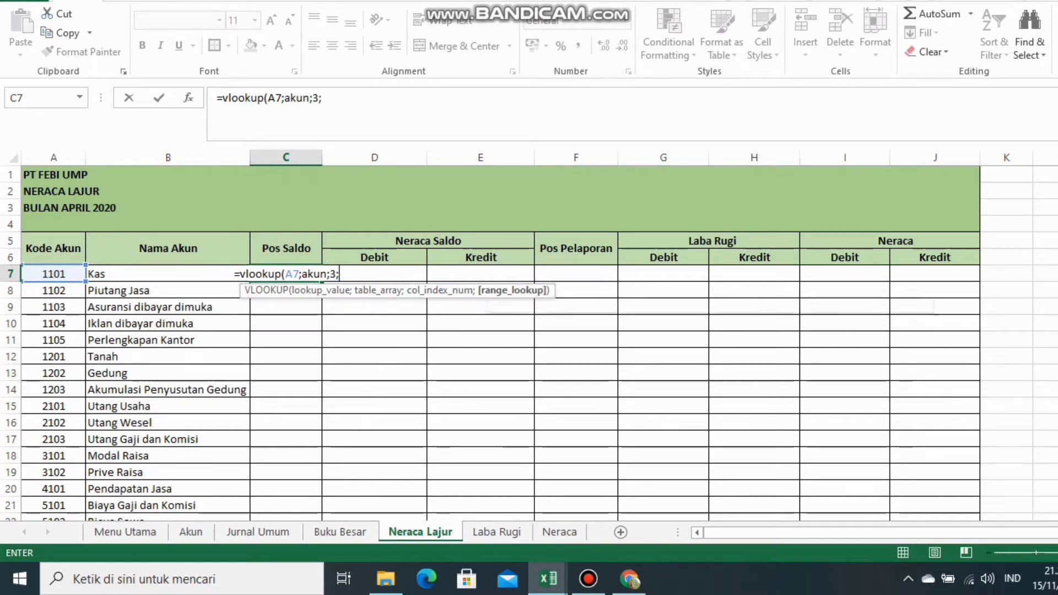
pyautogui.write('false)')
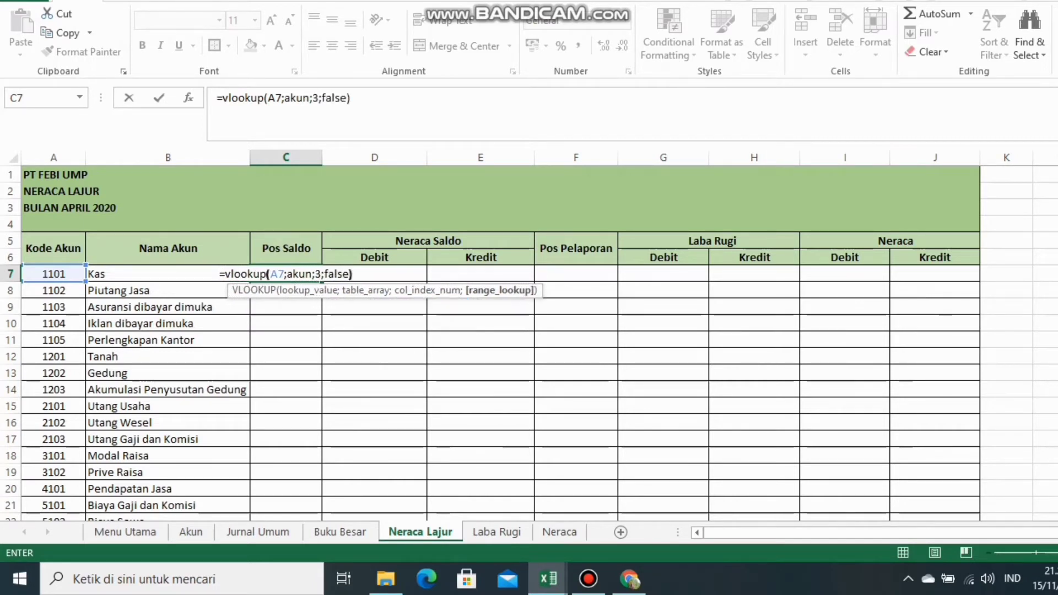
pyautogui.press('Return')
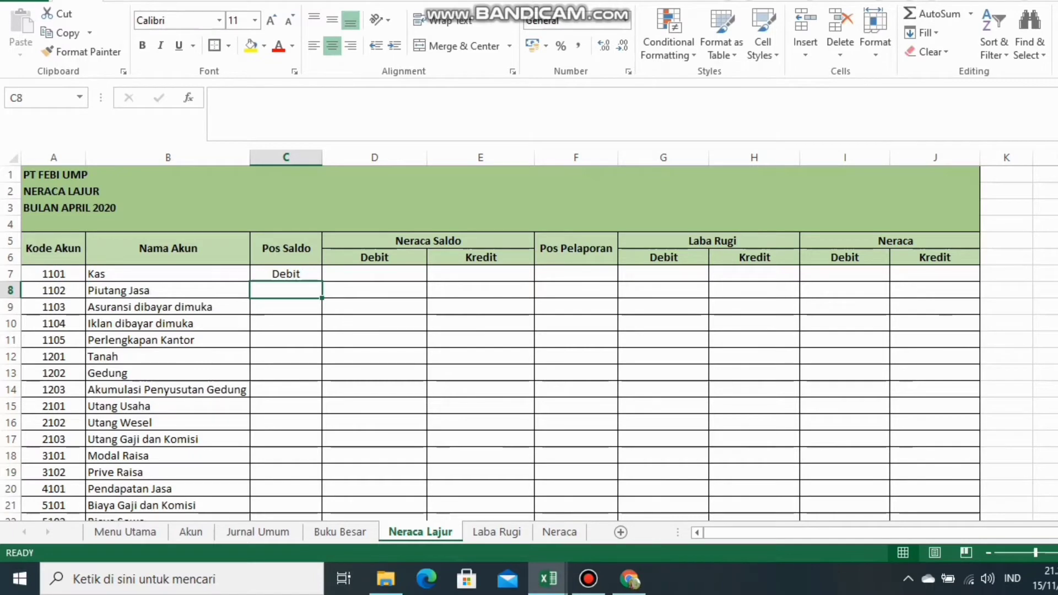
pyautogui.click(286, 274)
pyautogui.moveTo(322, 281); pyautogui.dragTo(322, 512)
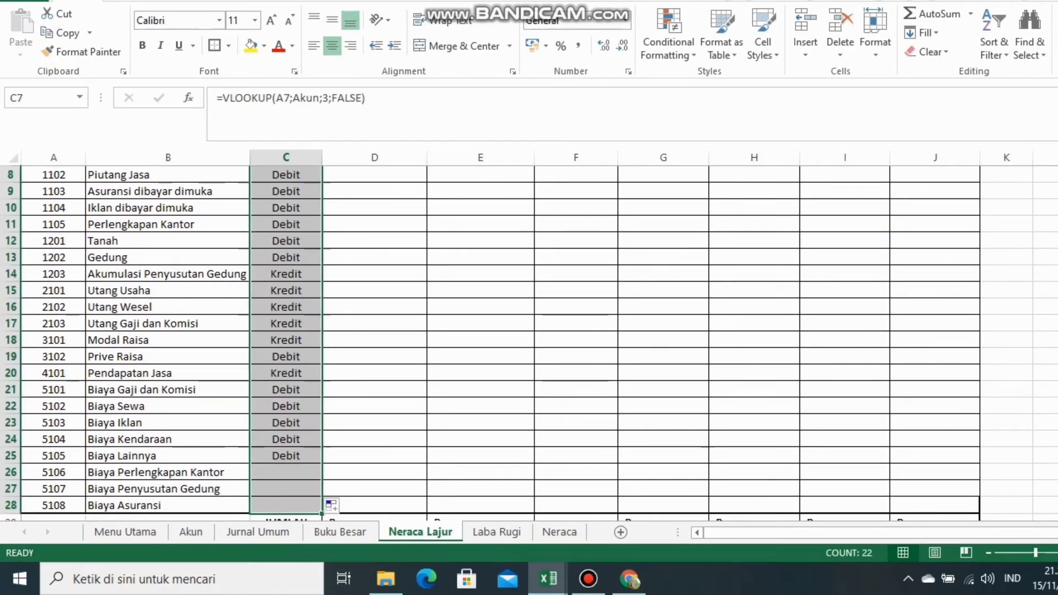
# Begin an IF formula in D7, the Neraca Saldo Debit column, with the logical test C7="Debit"
pyautogui.scroll(3, 496, 331)
pyautogui.click(374, 274)
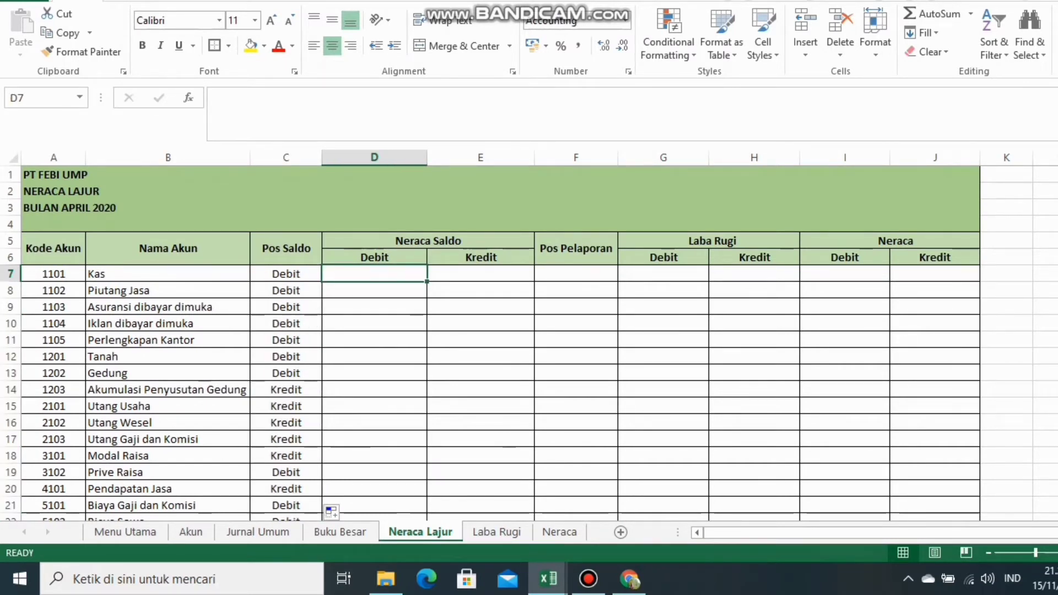
pyautogui.write('=')
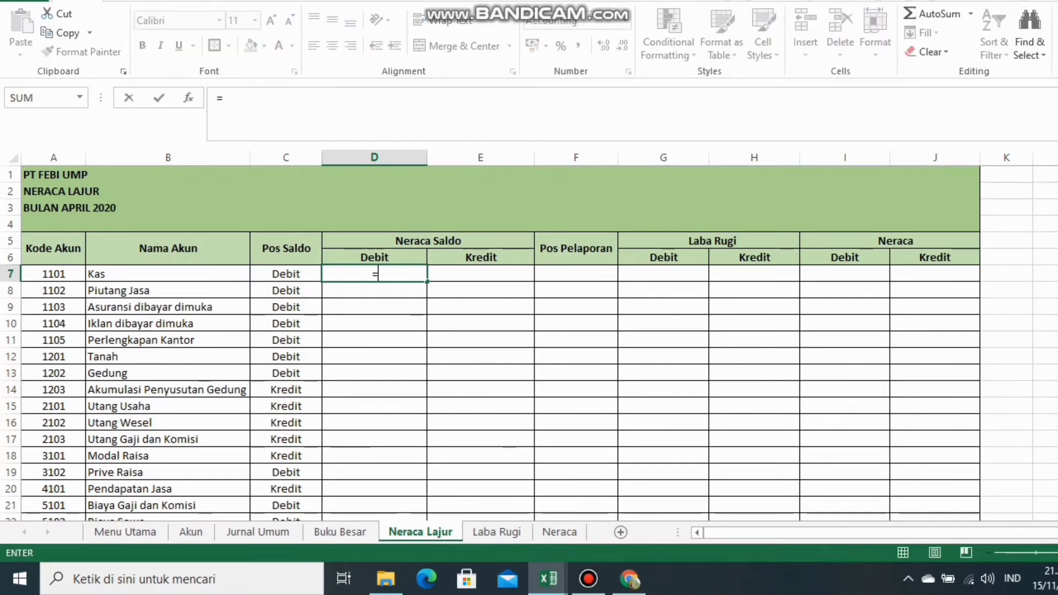
pyautogui.write('IF(')
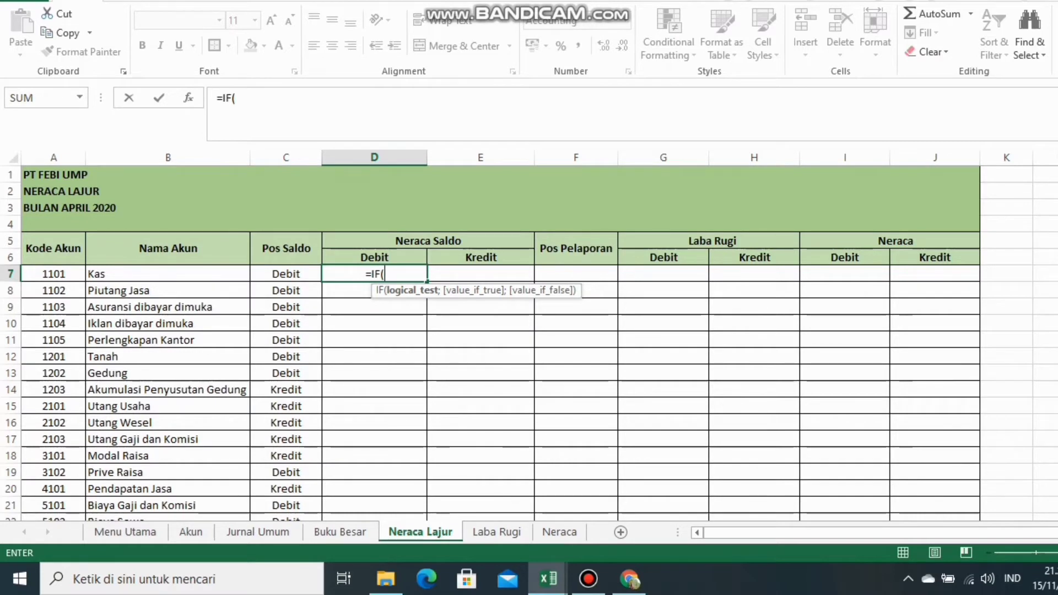
pyautogui.press('Left')
pyautogui.write('=')
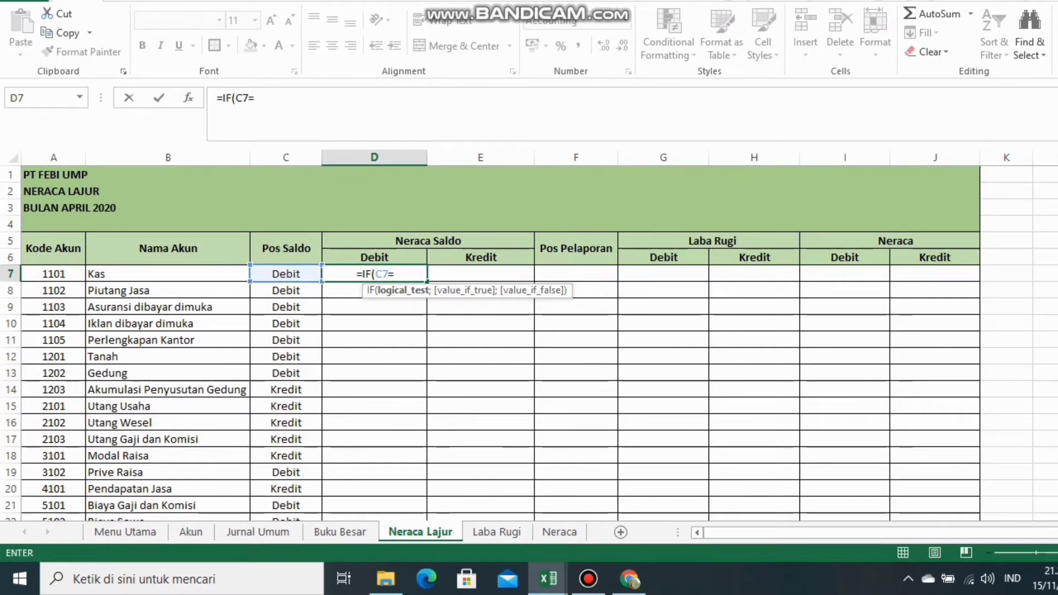
pyautogui.write('"Debit')
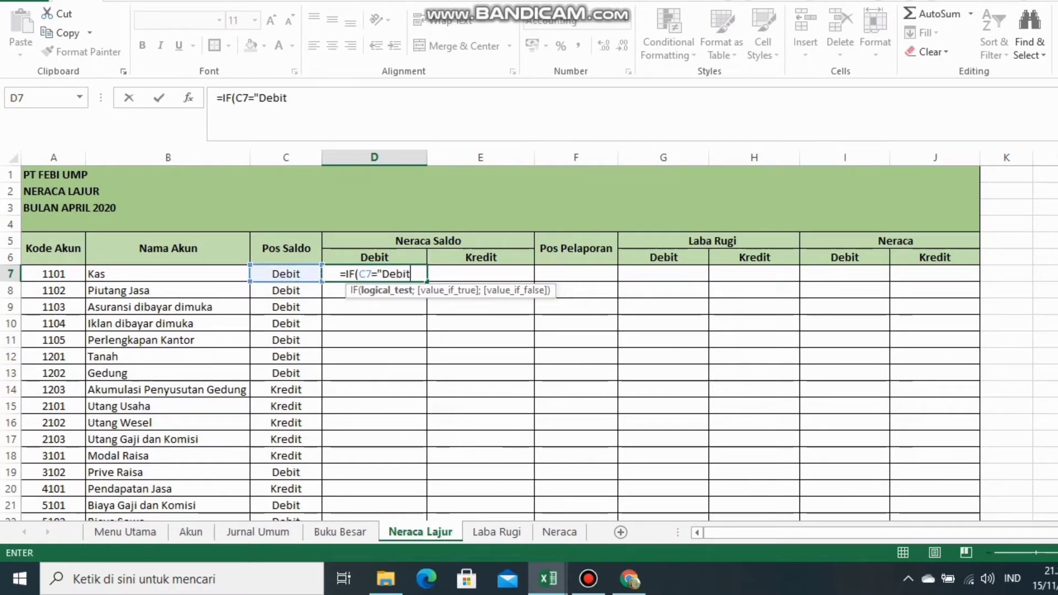
pyautogui.write('"')
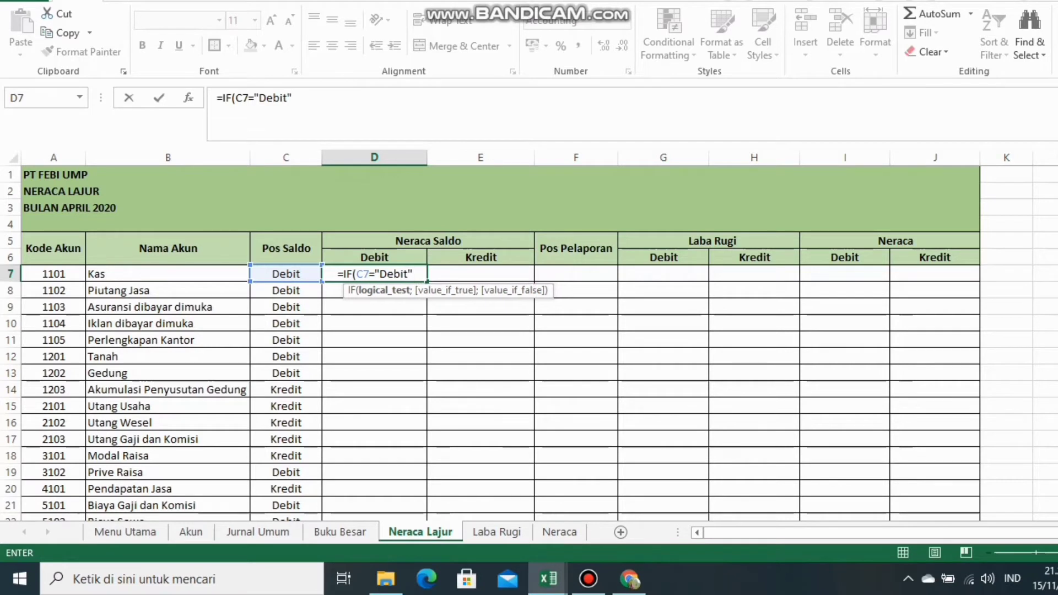
# Add SUMIF(Akun!A:A;Akun!A7;Akun!E:E) as the value-if-true part of the D7 IF formula
pyautogui.write(';Sum')
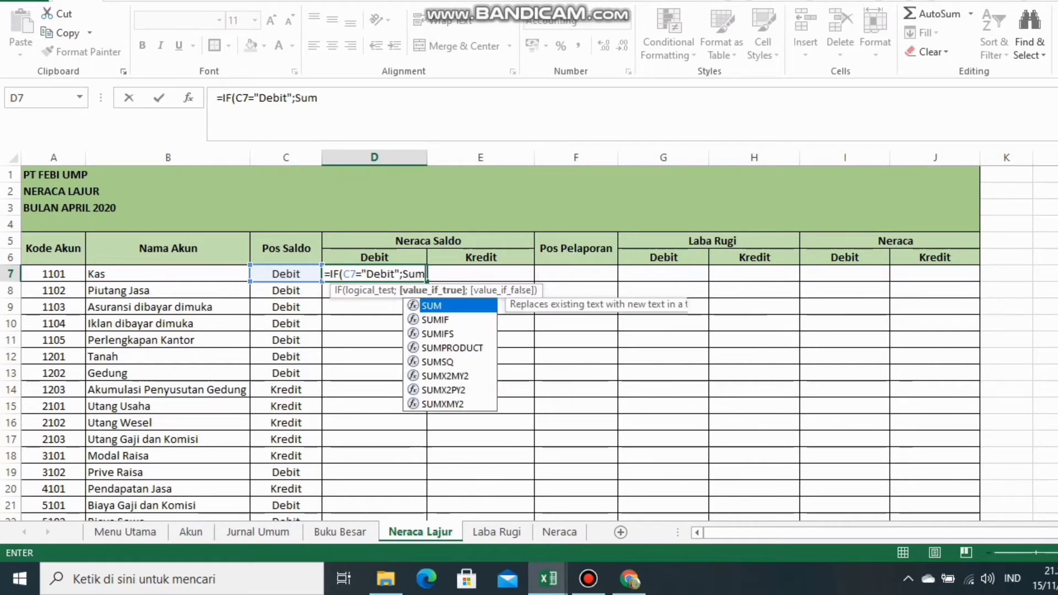
pyautogui.press('Down')
pyautogui.press('Tab')
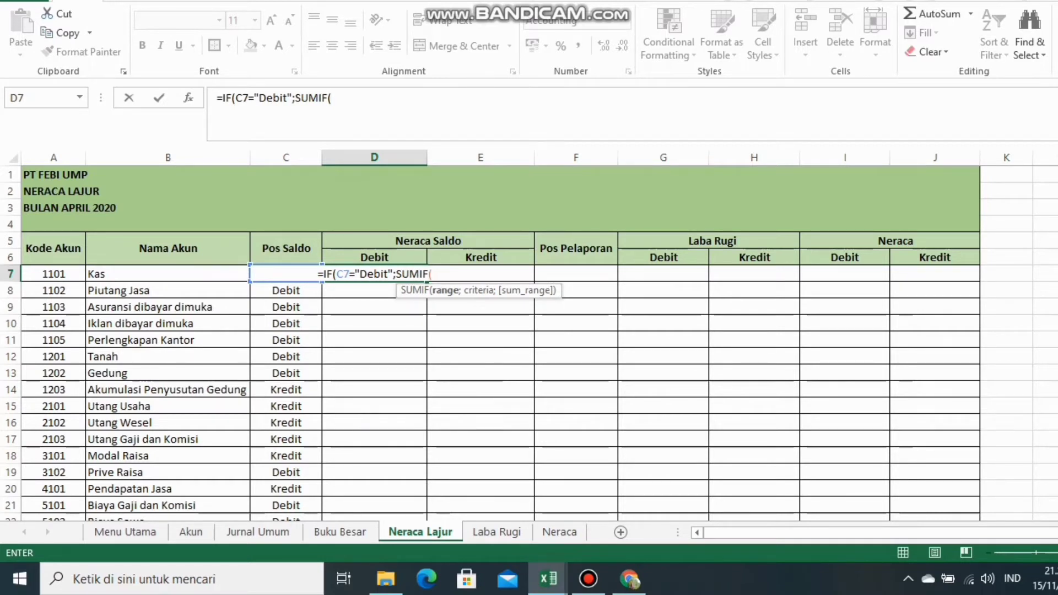
pyautogui.click(191, 531)
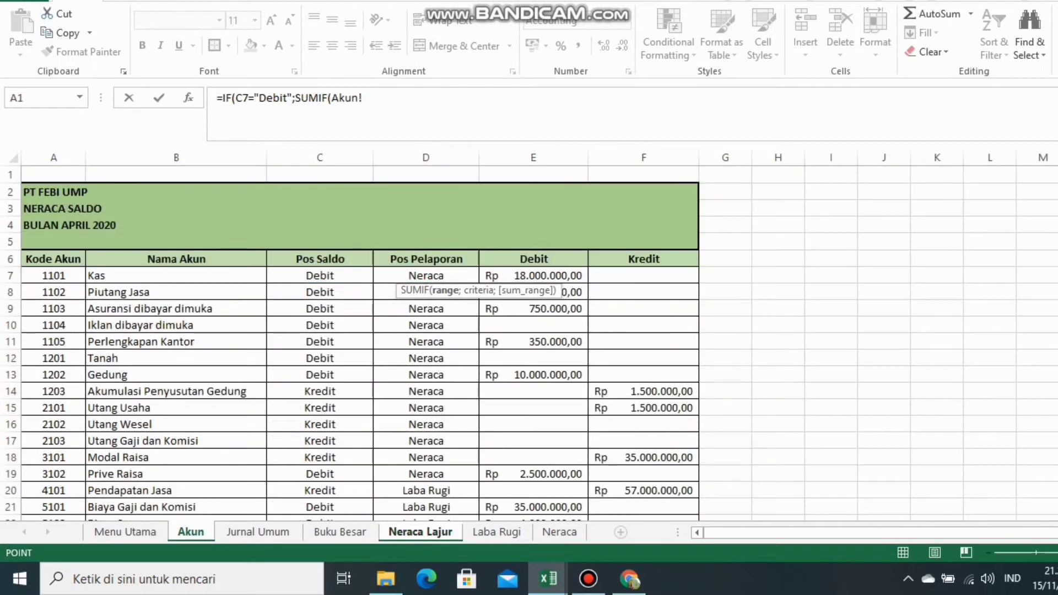
pyautogui.click(54, 157)
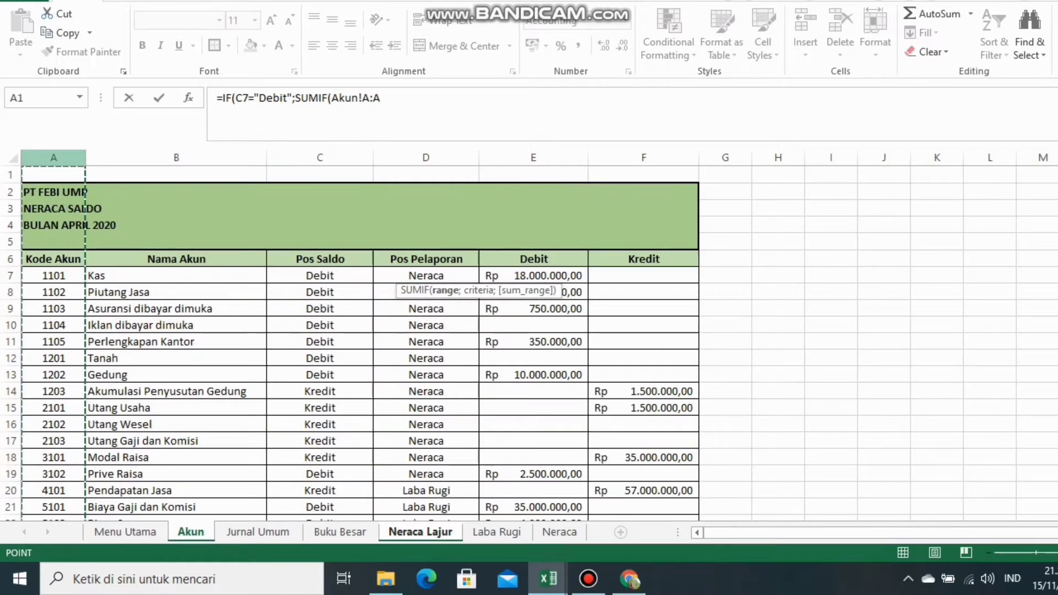
pyautogui.write(';')
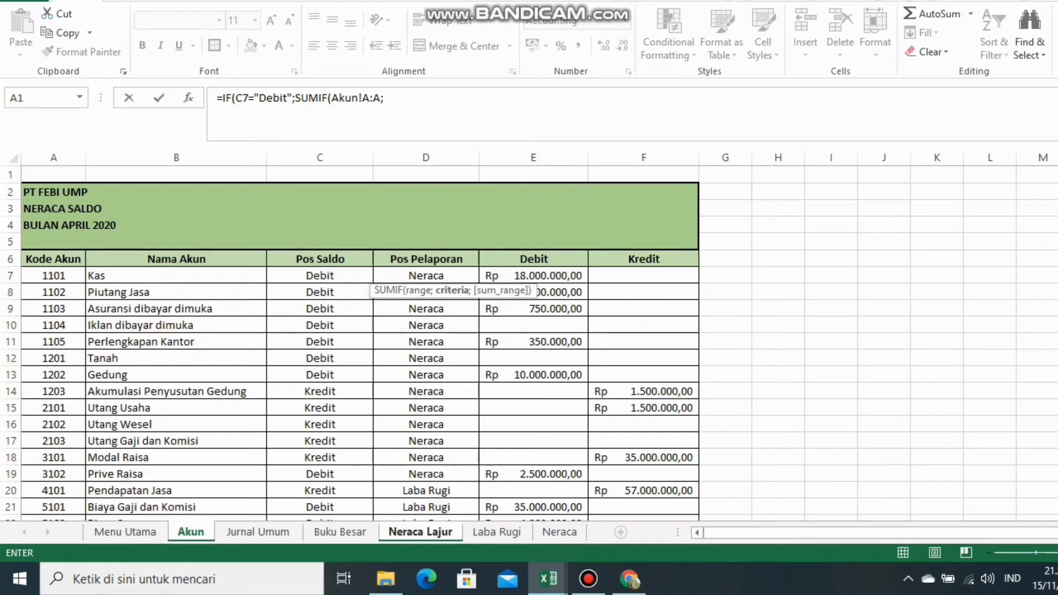
pyautogui.click(53, 276)
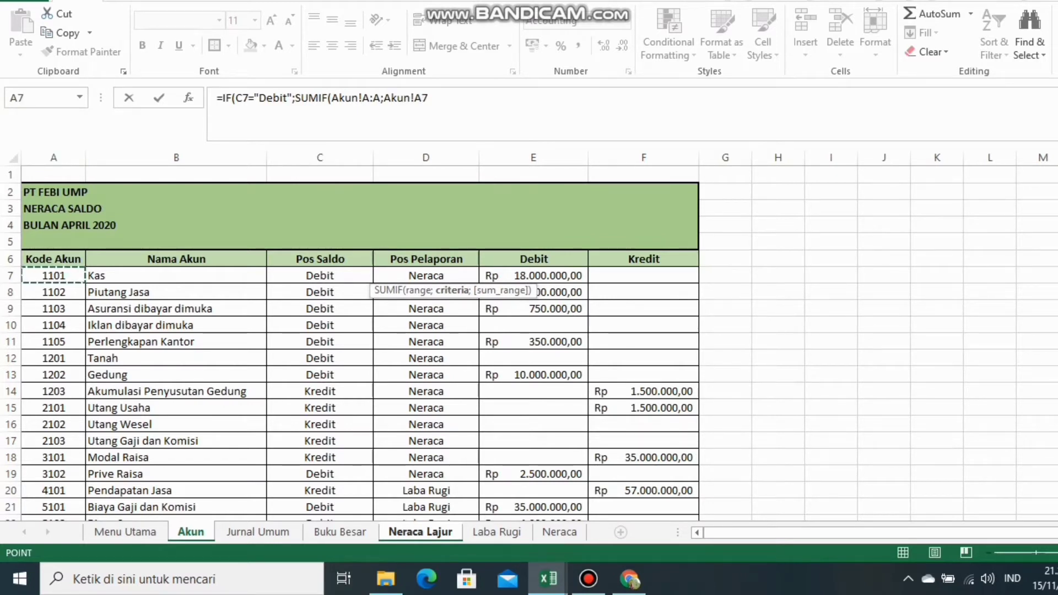
pyautogui.write(';')
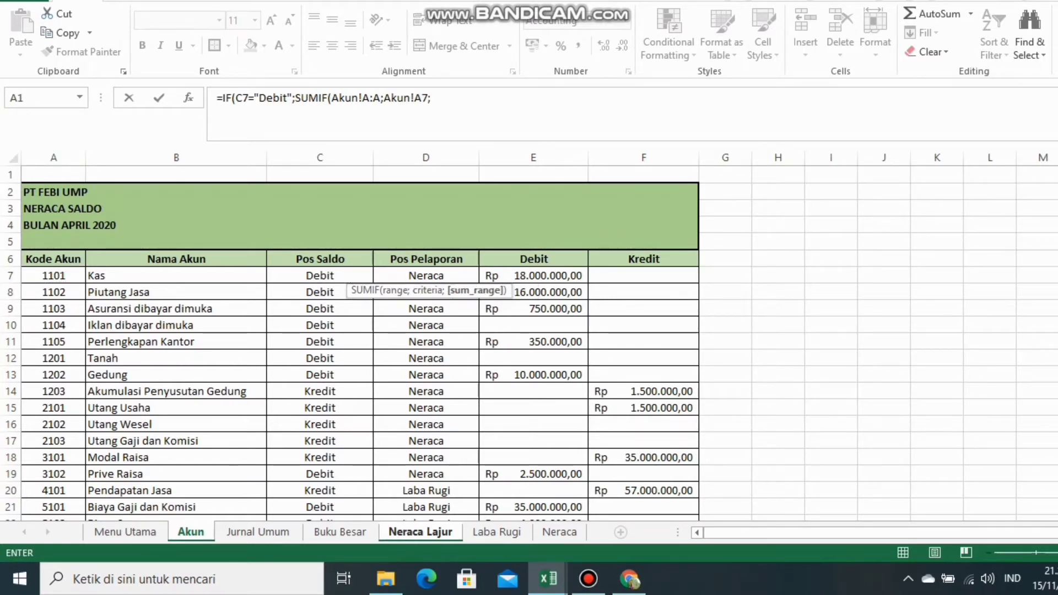
pyautogui.click(534, 158)
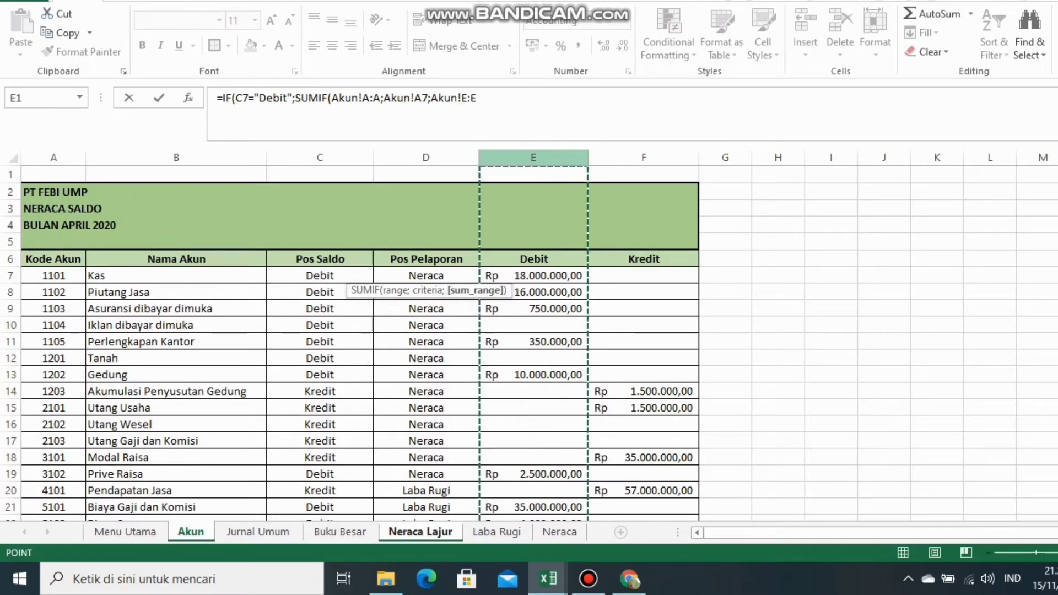
pyautogui.write(')')
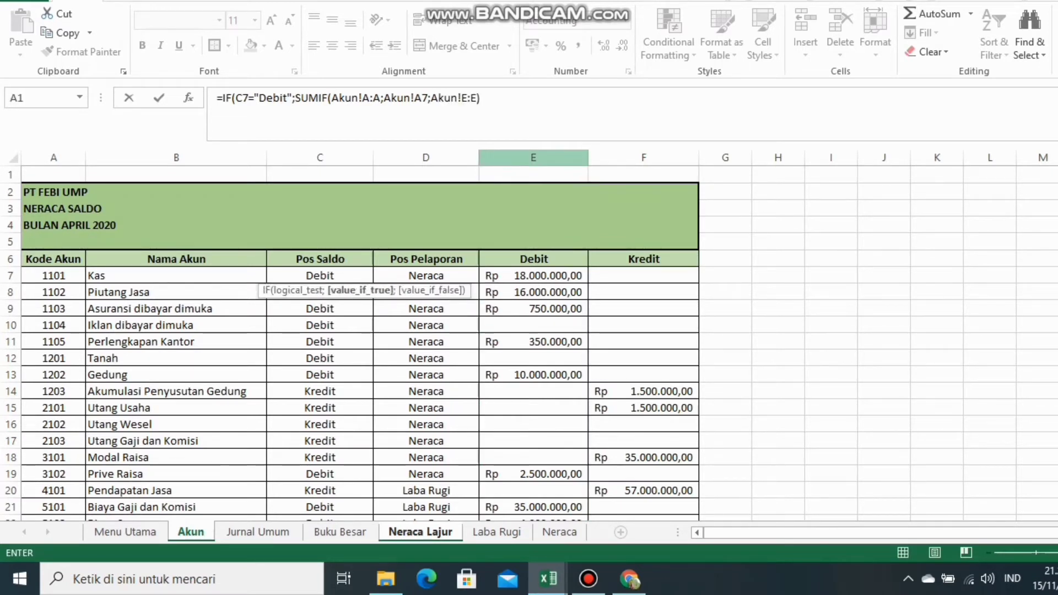
# Extend the D7 formula by adding SUMIF('Jurnal Umum'!G:G;'Neraca Lajur'!A7;'Jurnal Umum'!H:H), followed by a minus sign
pyautogui.write('+sum')
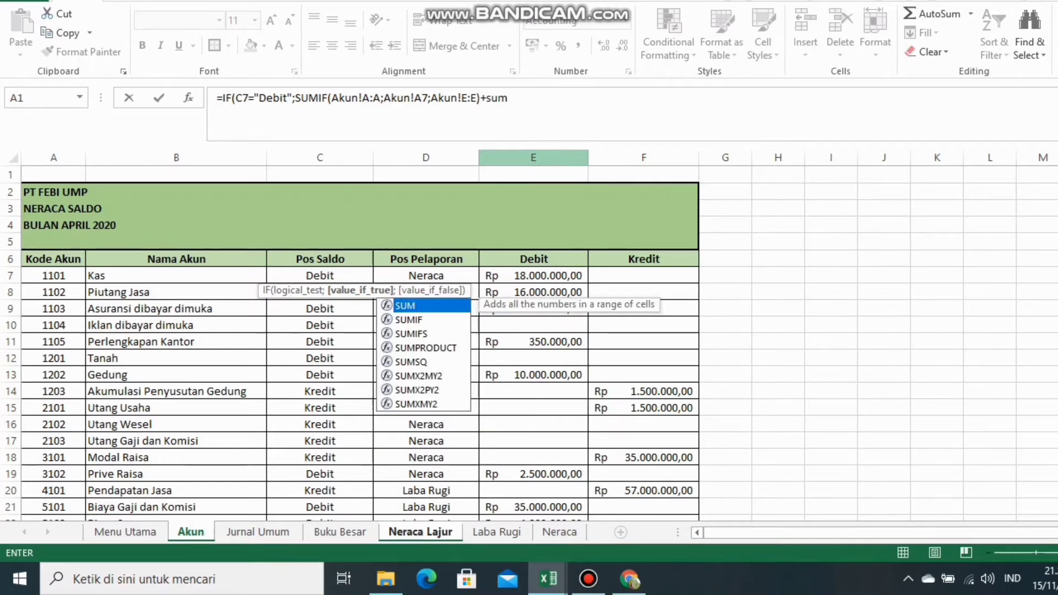
pyautogui.press('Down')
pyautogui.press('Tab')
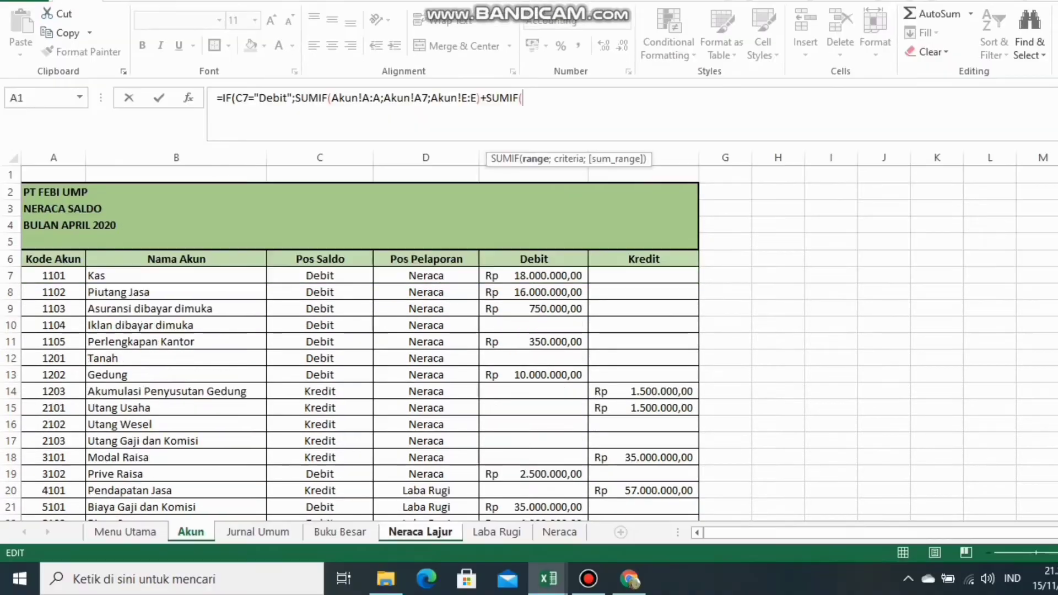
pyautogui.click(258, 571)
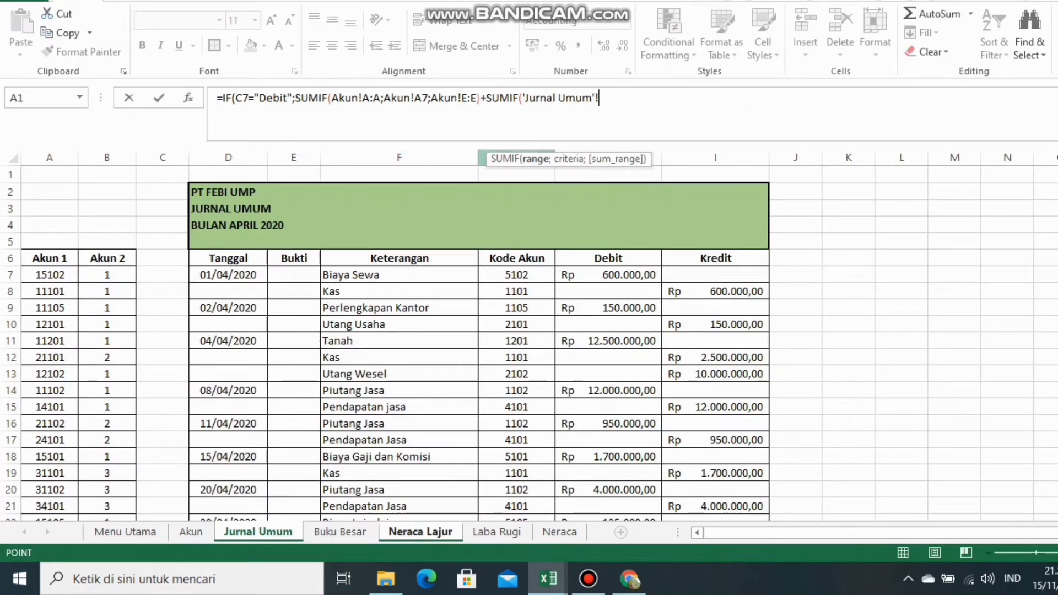
pyautogui.click(482, 158)
pyautogui.write(';')
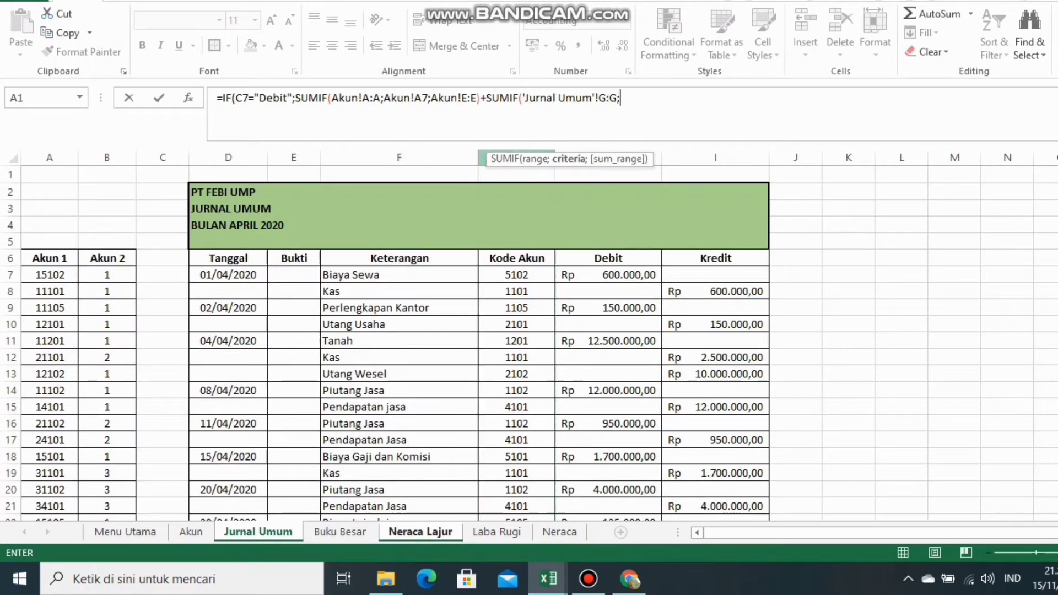
pyautogui.click(420, 532)
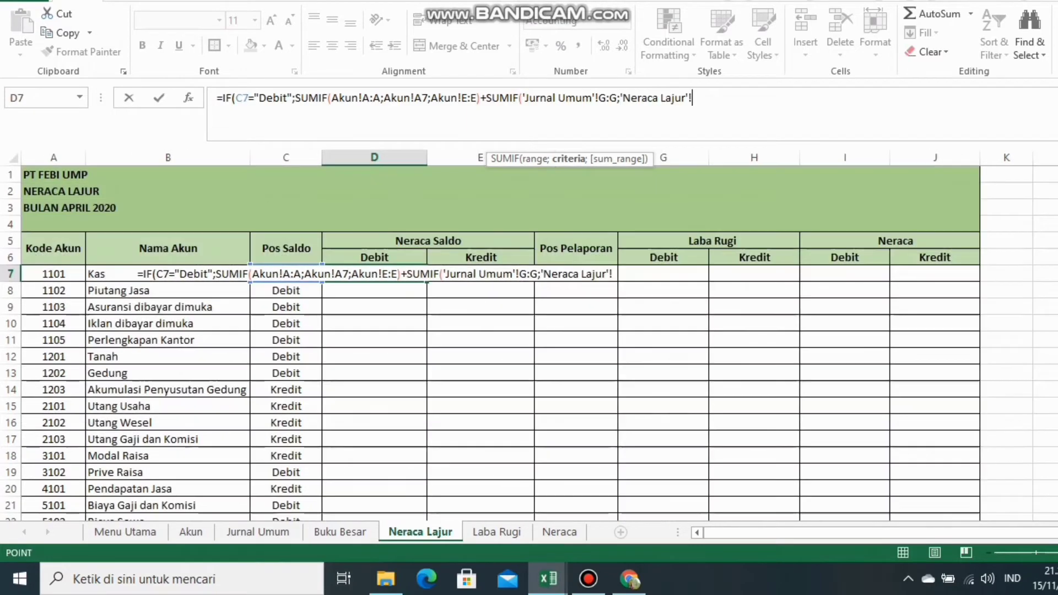
pyautogui.click(53, 274)
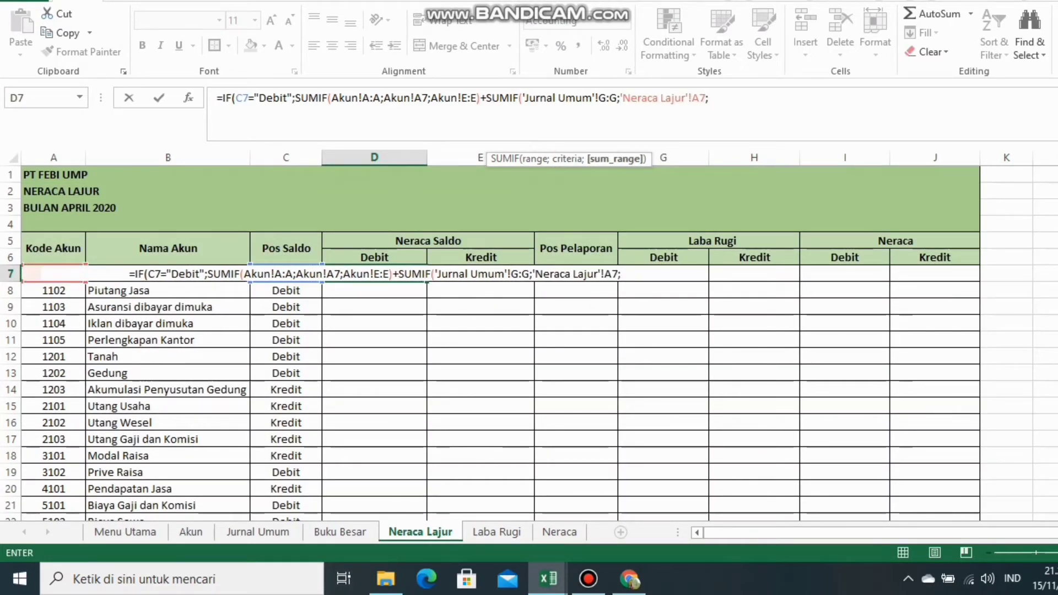
pyautogui.write(';')
pyautogui.click(258, 532)
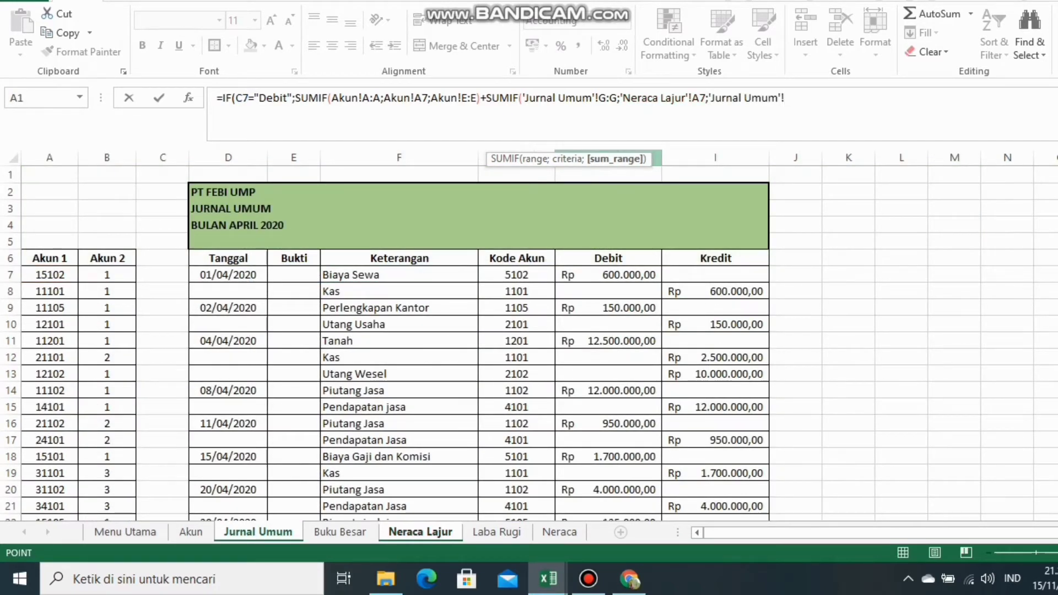
pyautogui.click(656, 158)
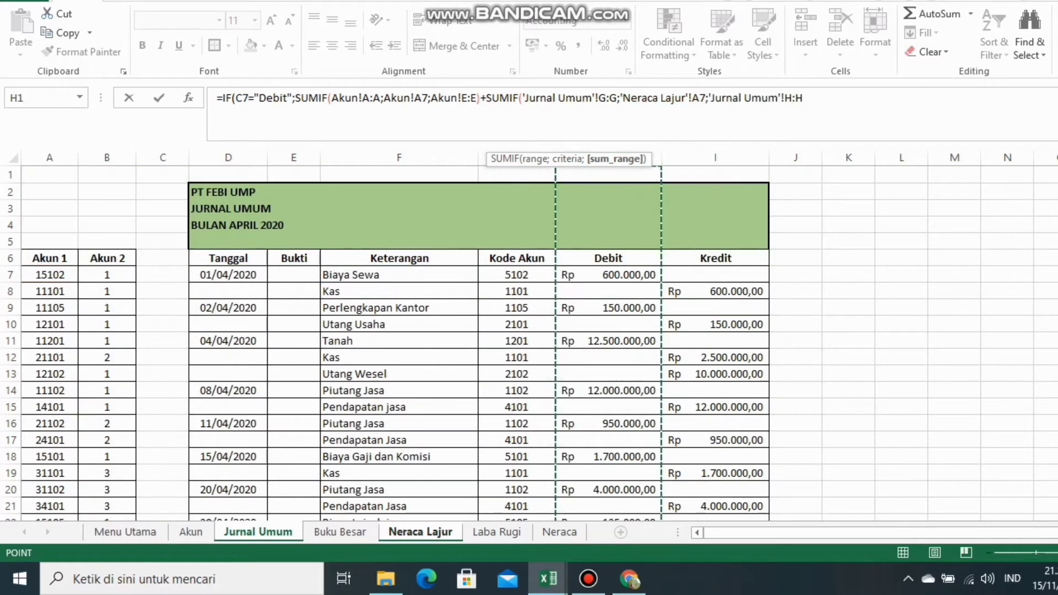
pyautogui.write(')-')
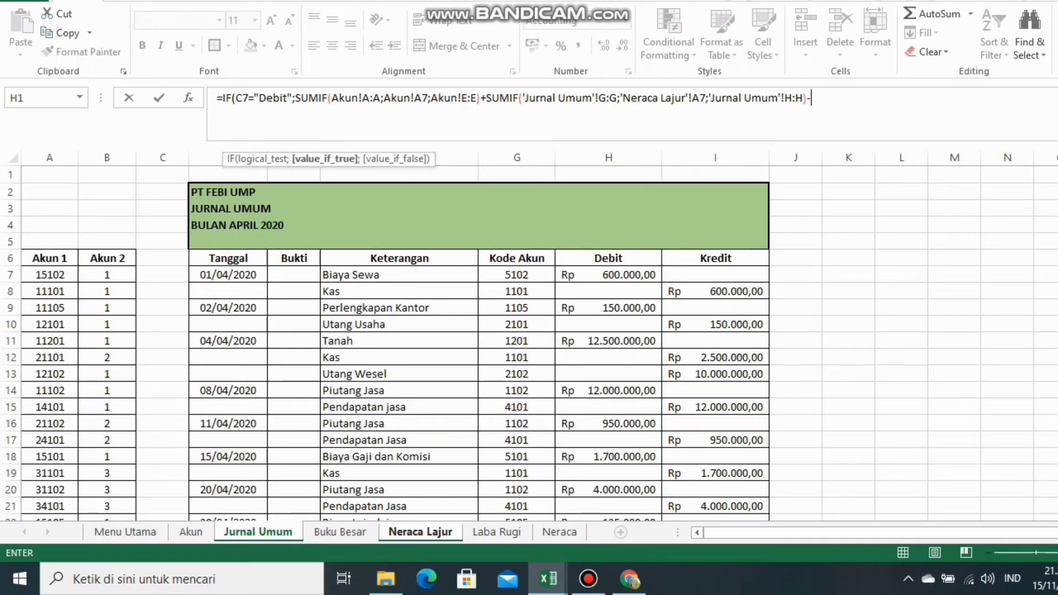
# Put SUMIF('Jurnal Umum'!G:G;'Neraca Lajur'!A7;'Jurnal Umum'!I:I) after the minus sign in the D7 formula to subtract the journal credits
pyautogui.write('sum')
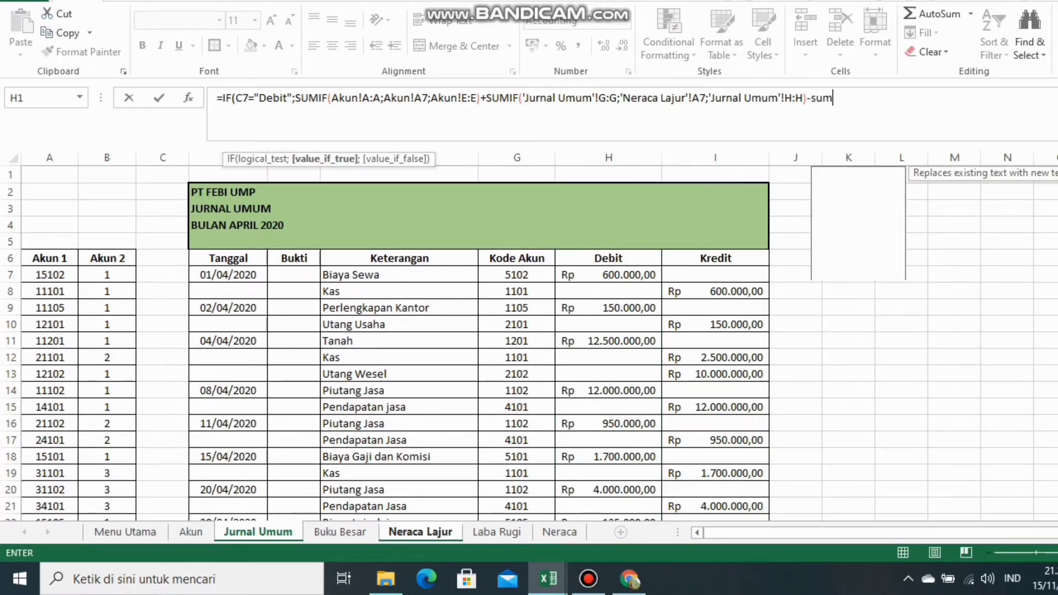
pyautogui.press('Down')
pyautogui.press('Tab')
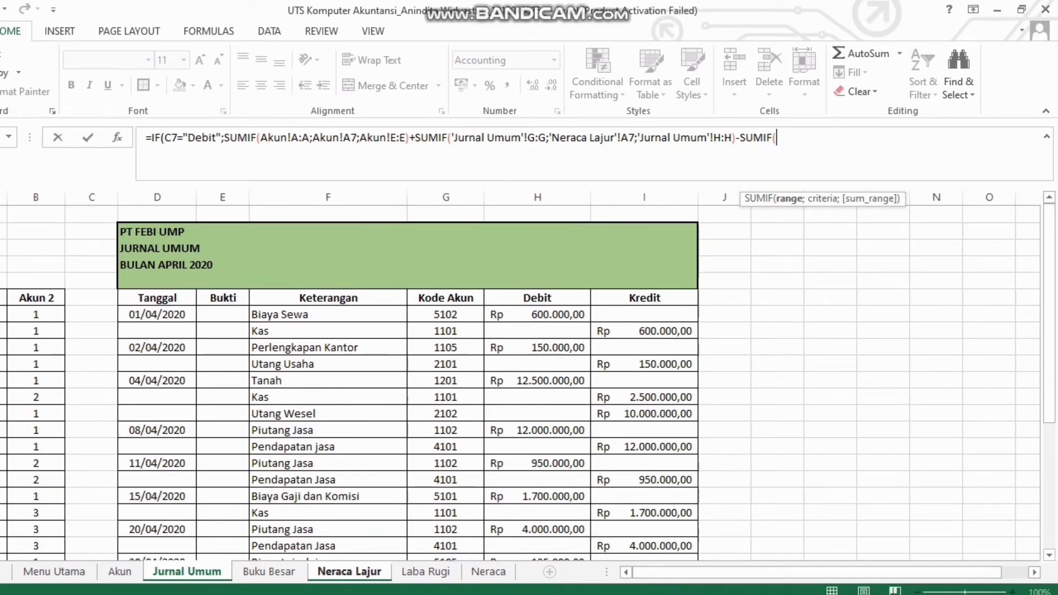
pyautogui.click(446, 197)
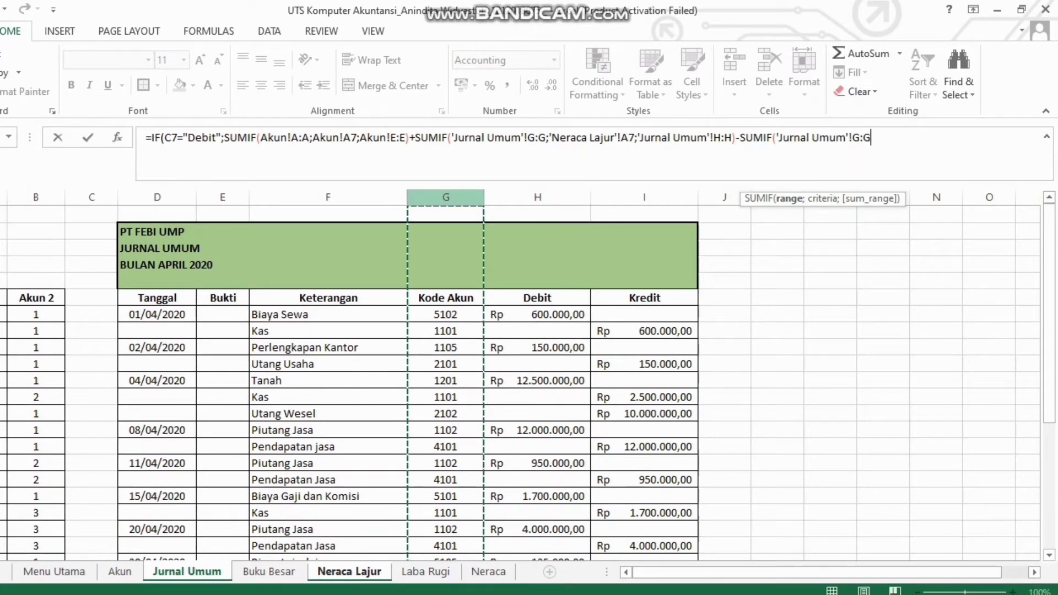
pyautogui.write(';')
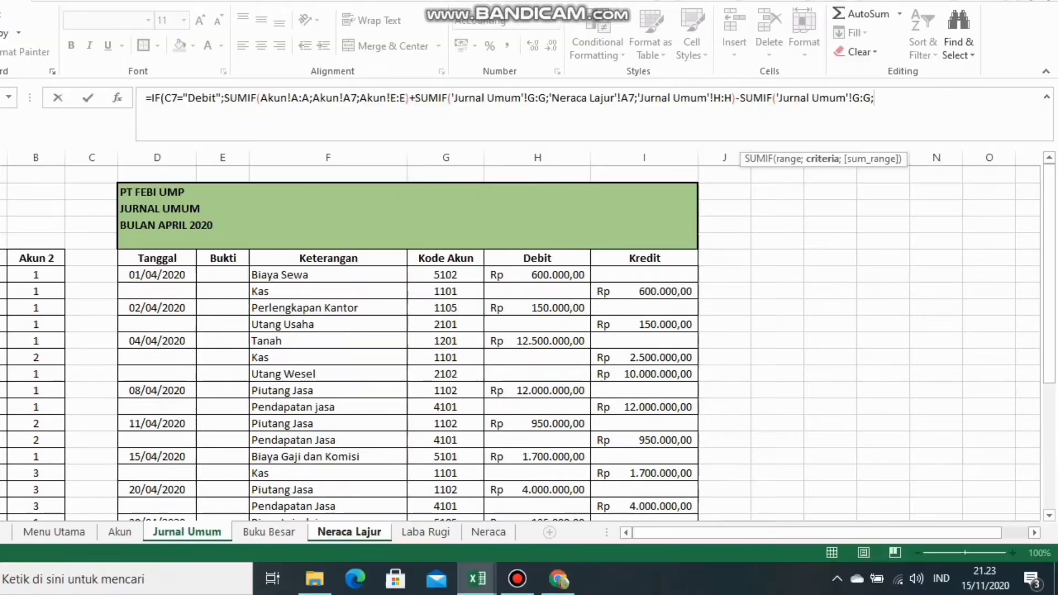
pyautogui.click(349, 571)
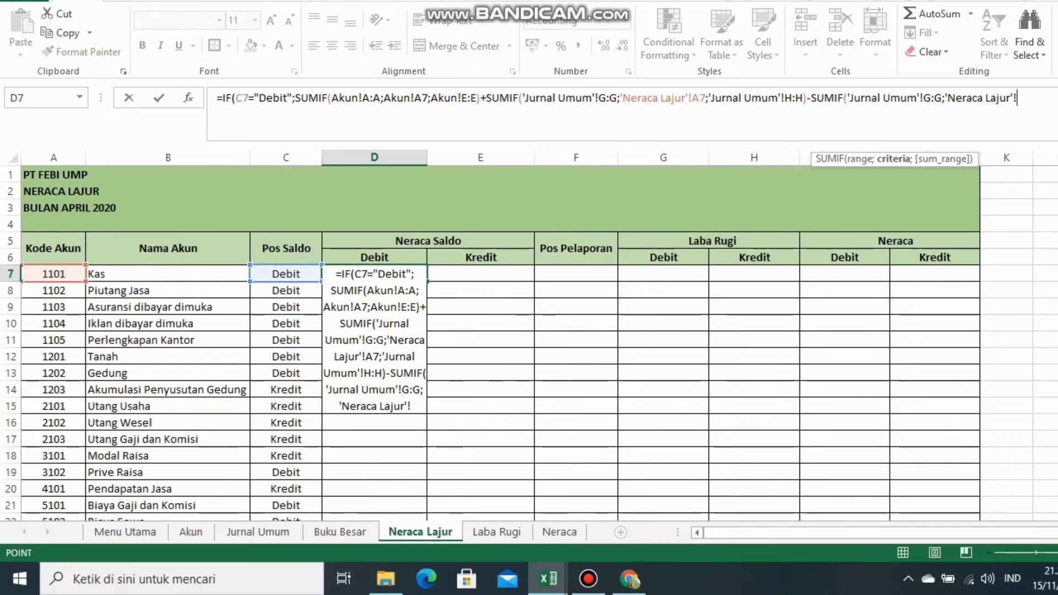
pyautogui.click(53, 274)
pyautogui.write(';')
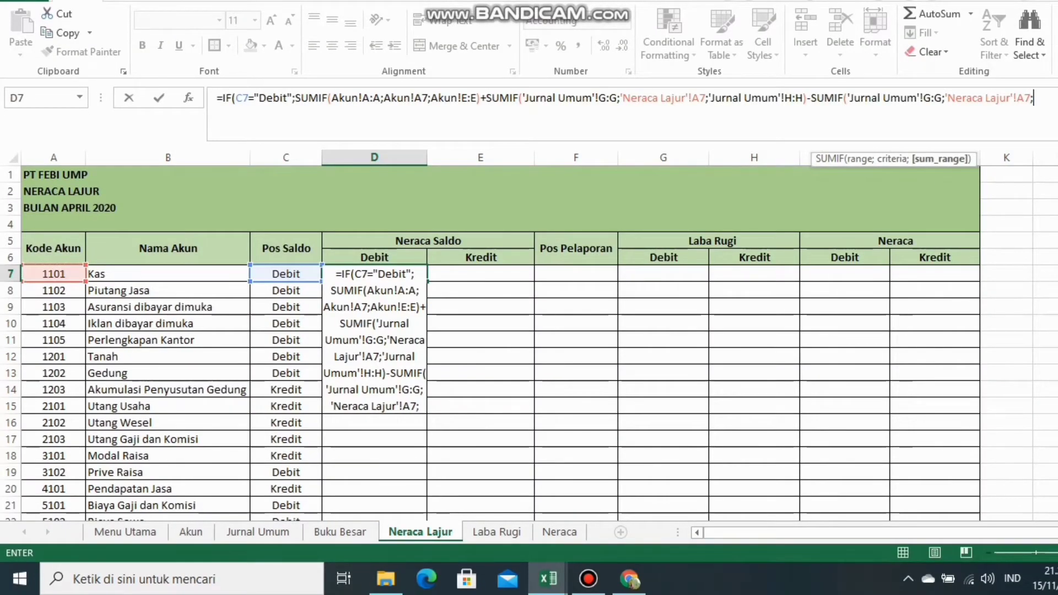
pyautogui.click(258, 531)
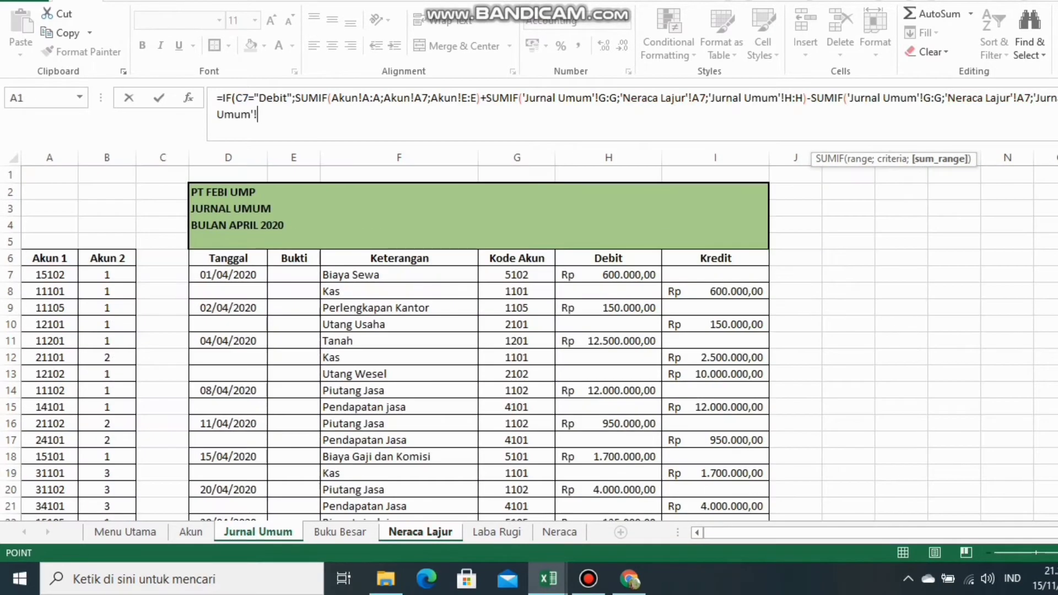
pyautogui.click(715, 157)
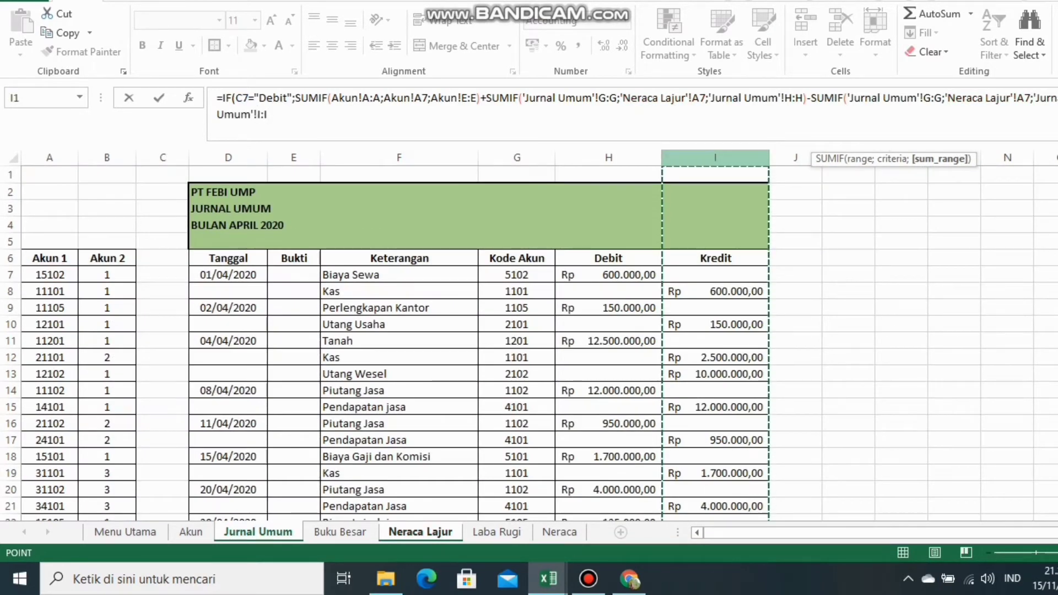
pyautogui.write(')')
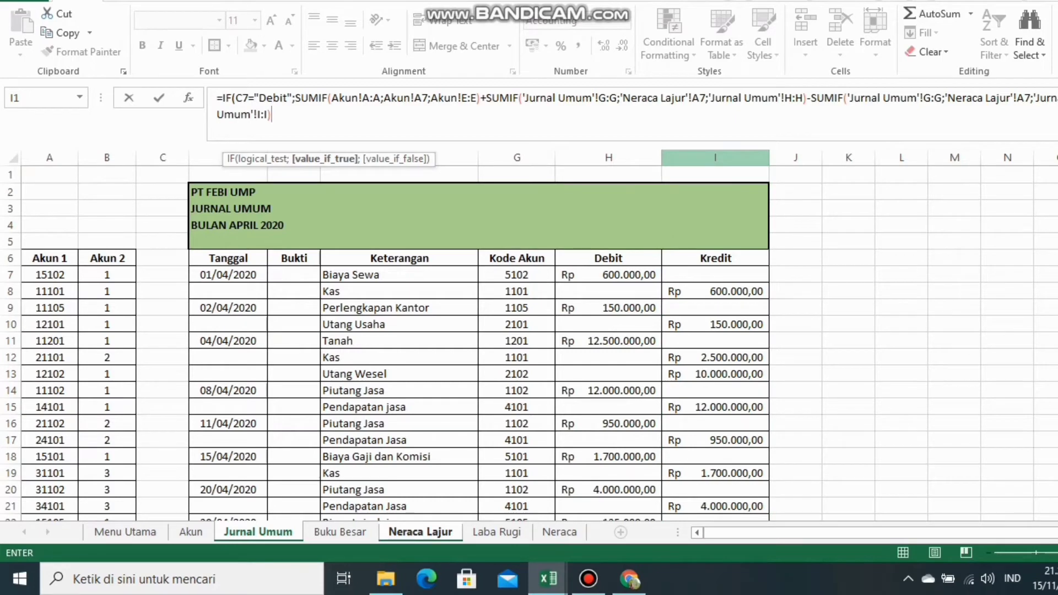
# Complete the D7 formula with 0 as the value if false and fill it down the Neraca Saldo Debit column to row 28
pyautogui.write(';0')
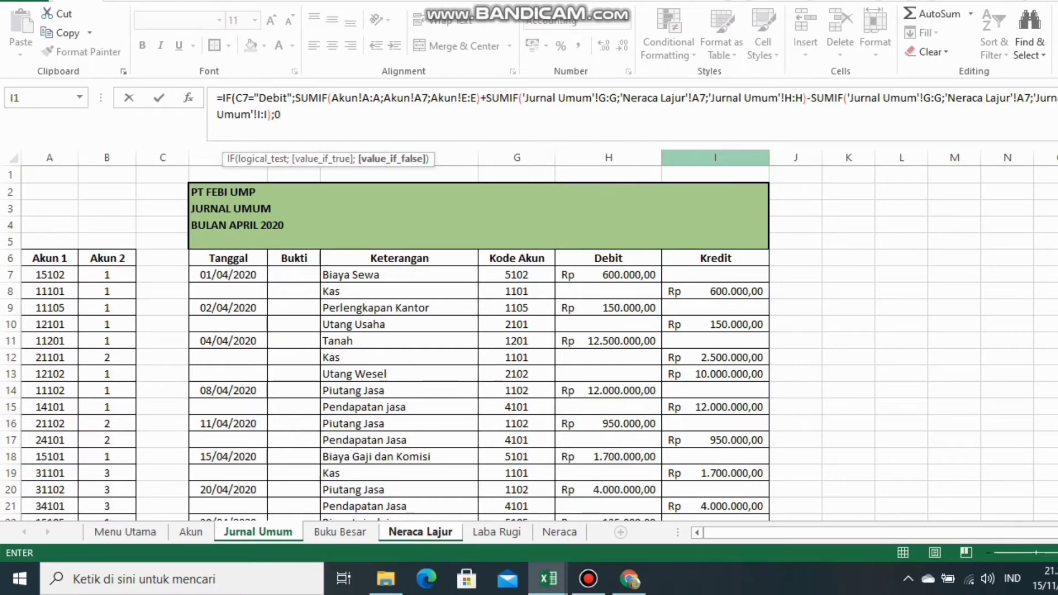
pyautogui.write(')')
pyautogui.press('Return')
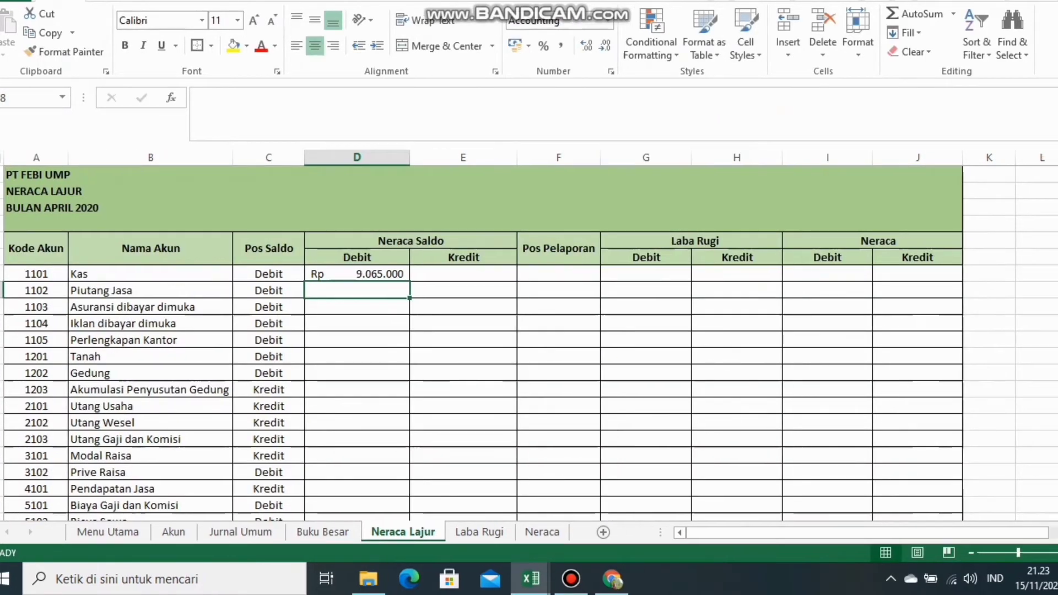
pyautogui.click(357, 273)
pyautogui.moveTo(409, 281); pyautogui.dragTo(408, 496)
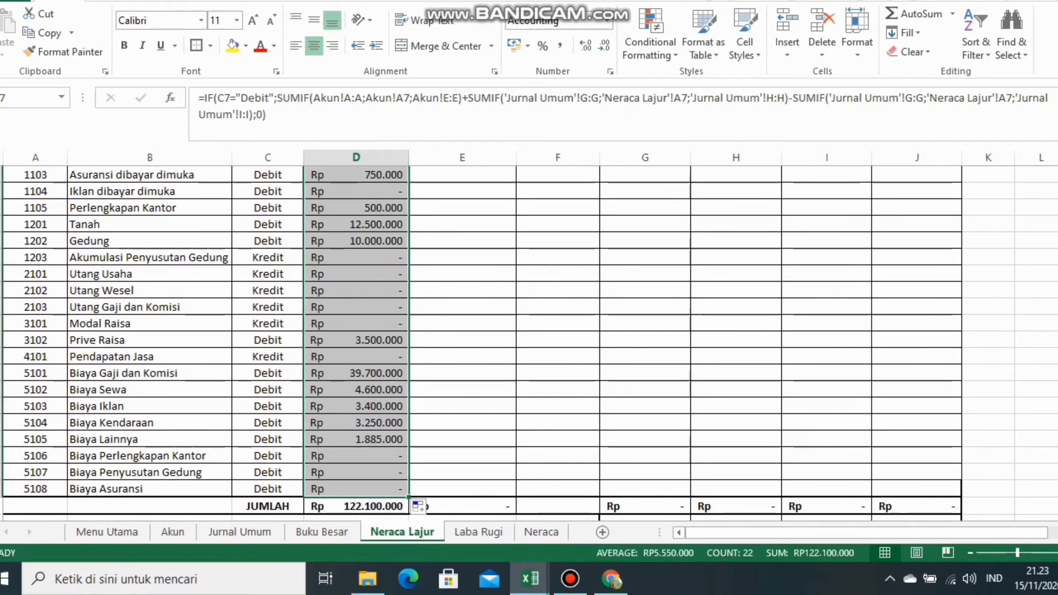
# Start an IF formula in the Neraca Saldo Kredit cell E7 with the logical test C7="Kredit"
pyautogui.scroll(3, 479, 330)
pyautogui.click(462, 274)
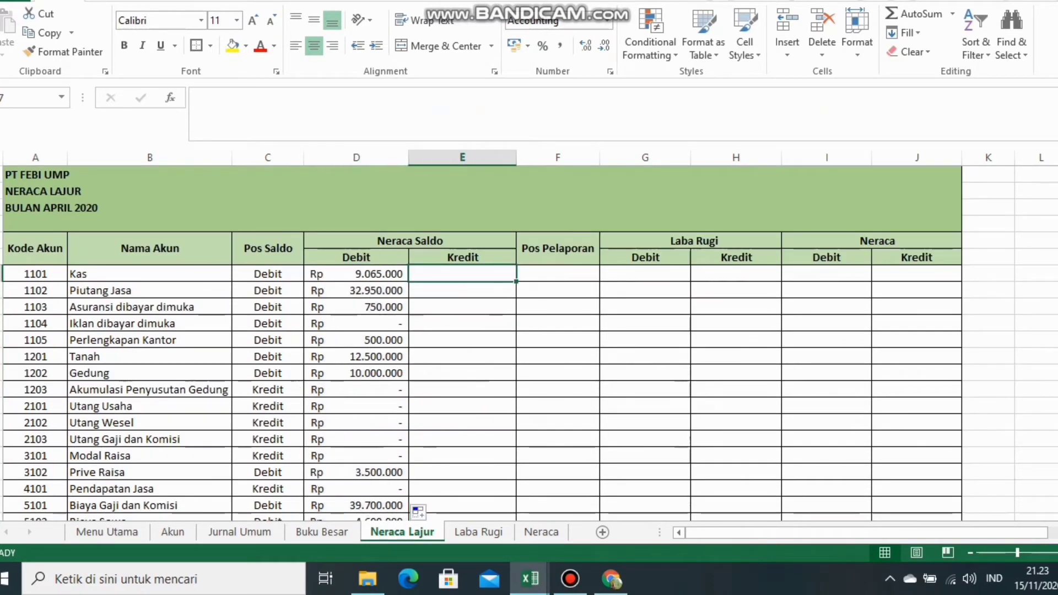
pyautogui.write('=I')
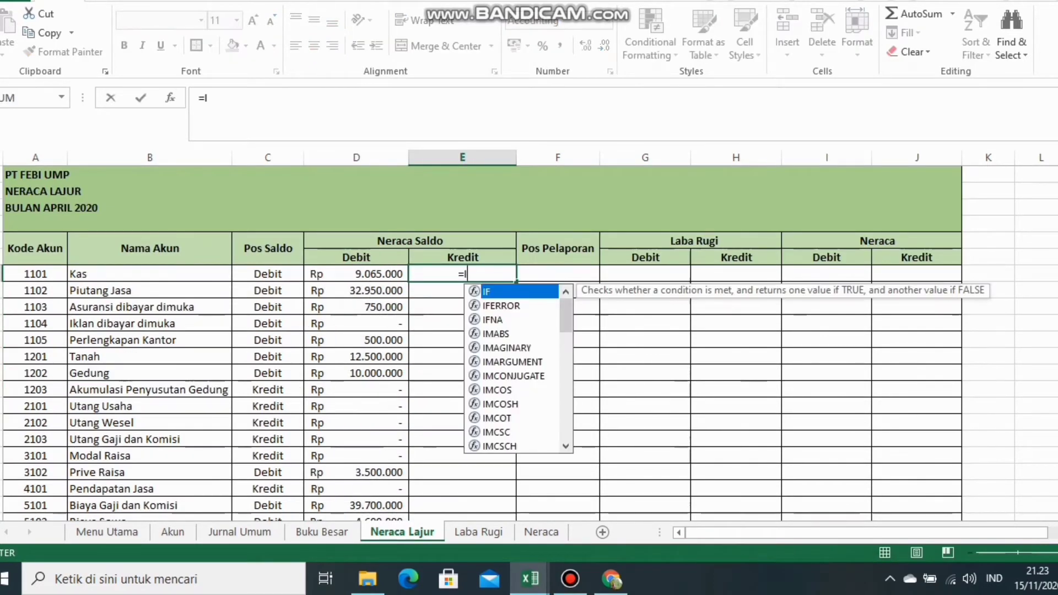
pyautogui.write('F(')
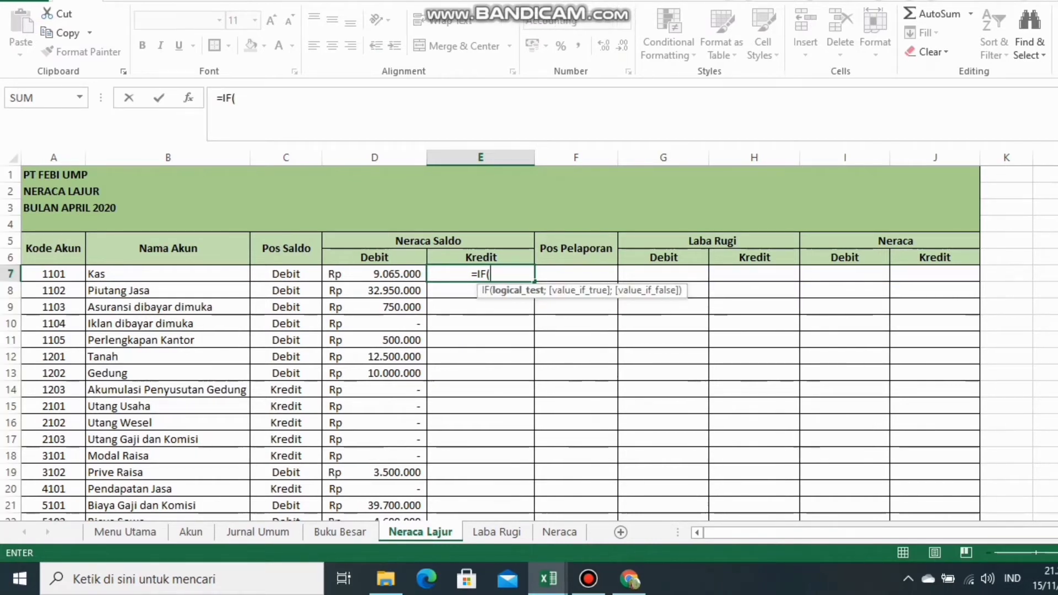
pyautogui.click(268, 274)
pyautogui.write('=')
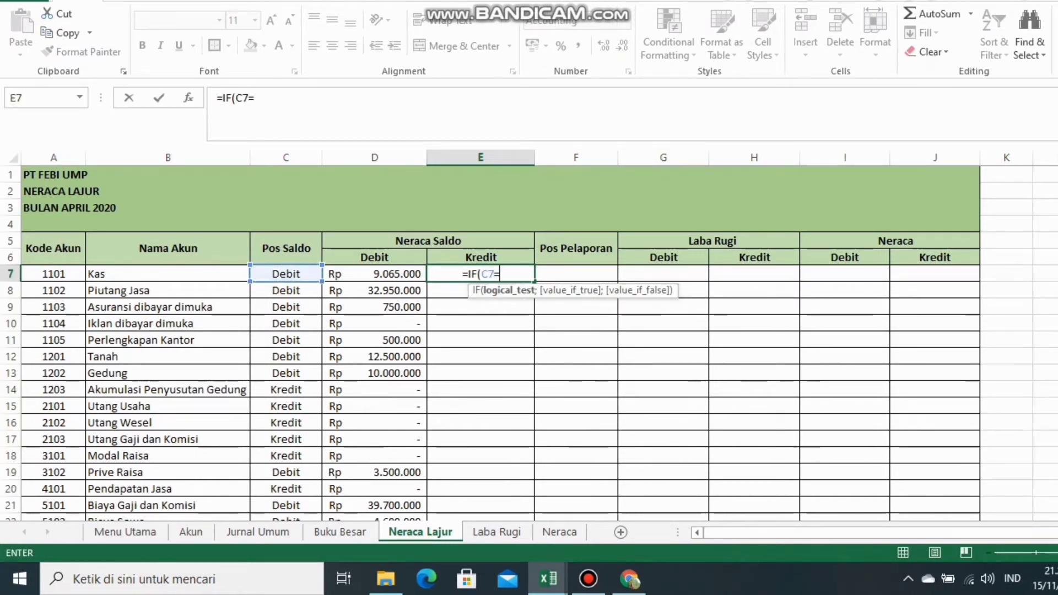
pyautogui.write('"Kre')
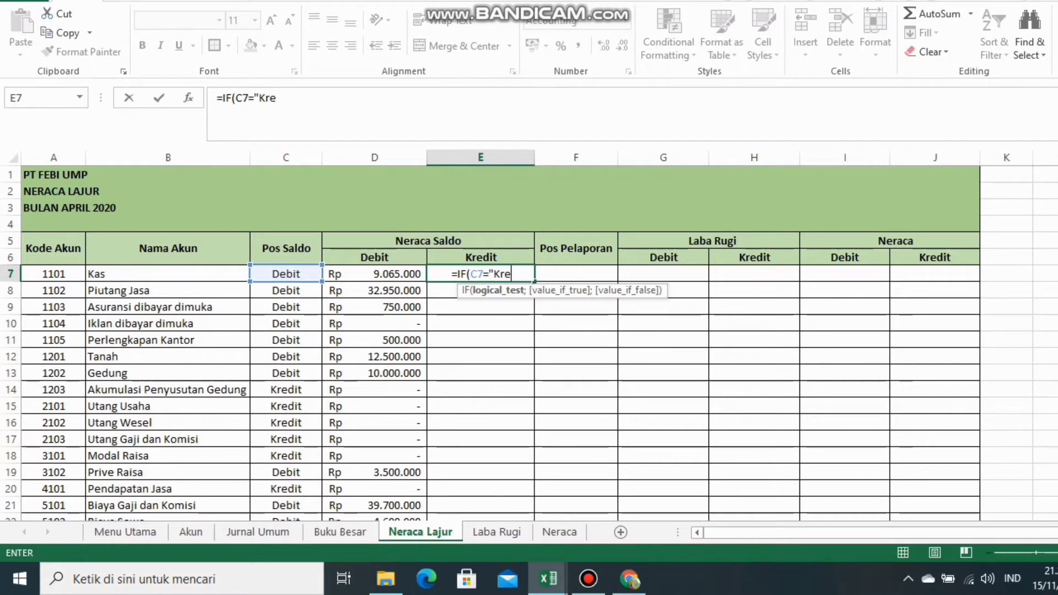
pyautogui.write('dit"')
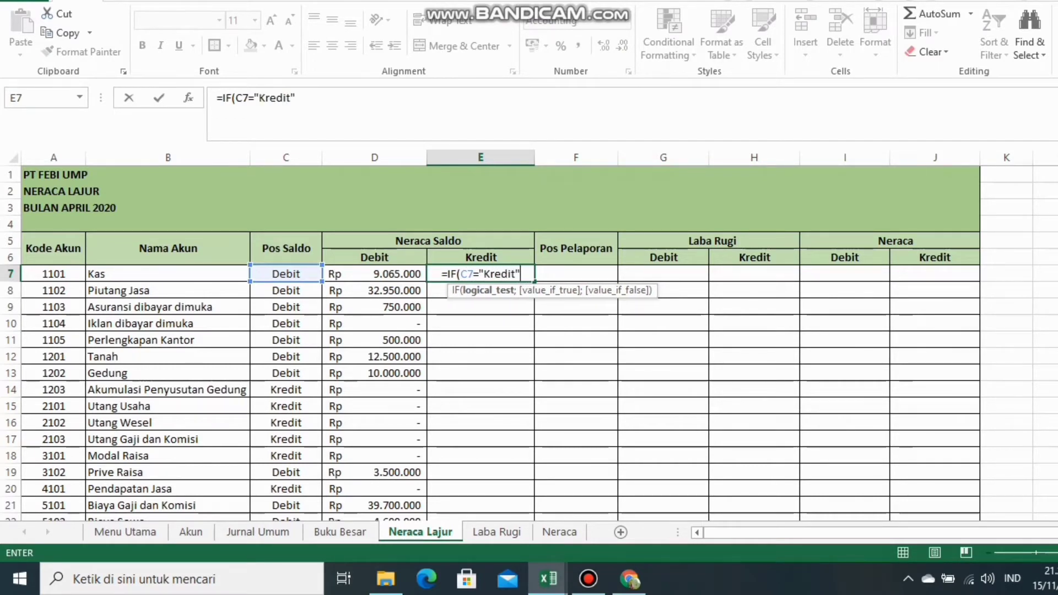
# Add SUMIF(Akun!A:A;Akun!A7;Akun!F:F) as the value-if-true part of the E7 IF formula
pyautogui.write(';sum')
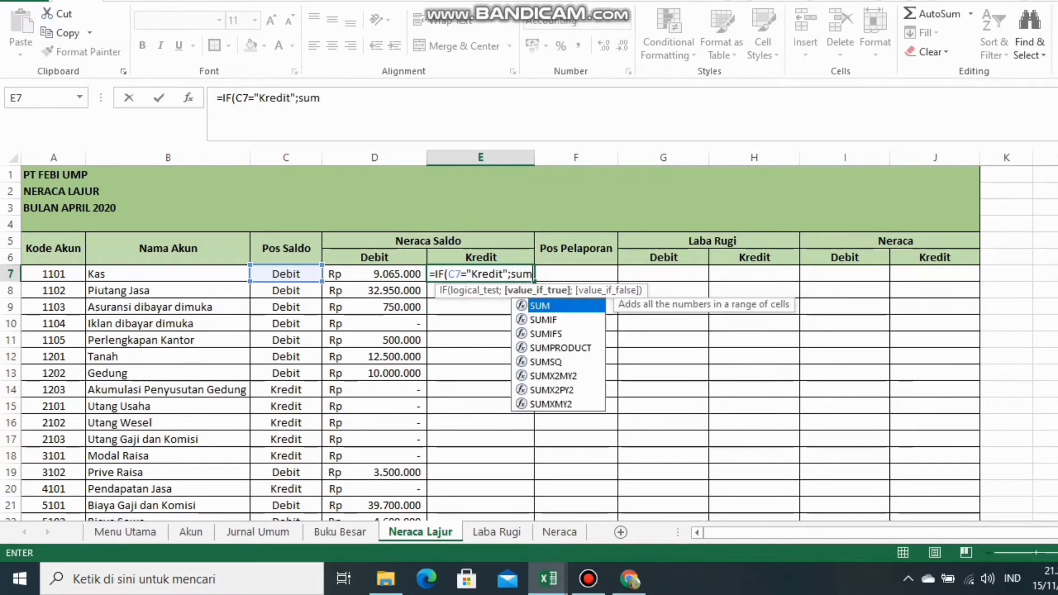
pyautogui.write('if')
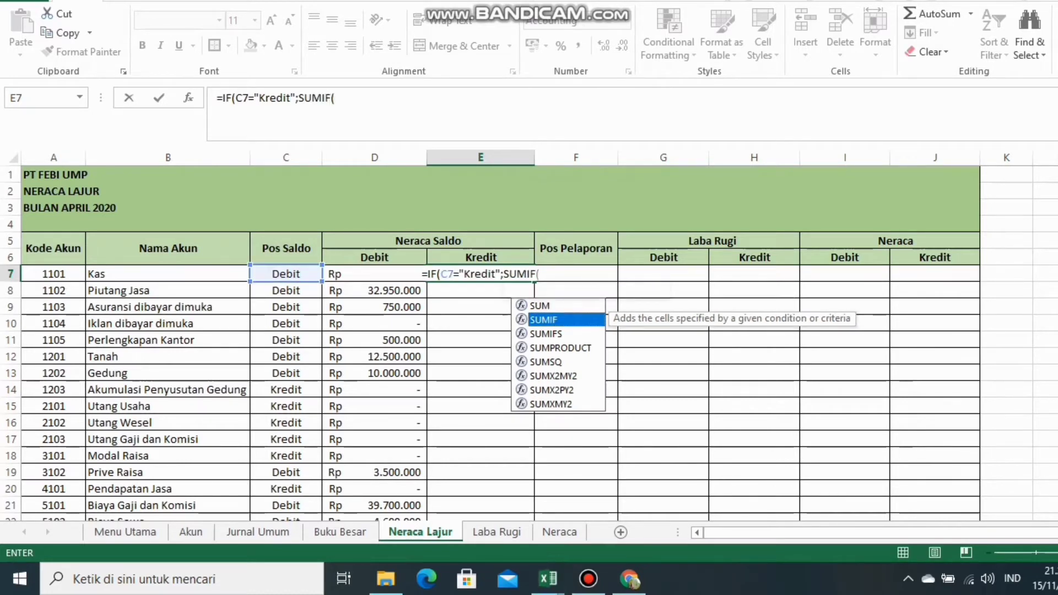
pyautogui.press('Tab')
pyautogui.click(190, 531)
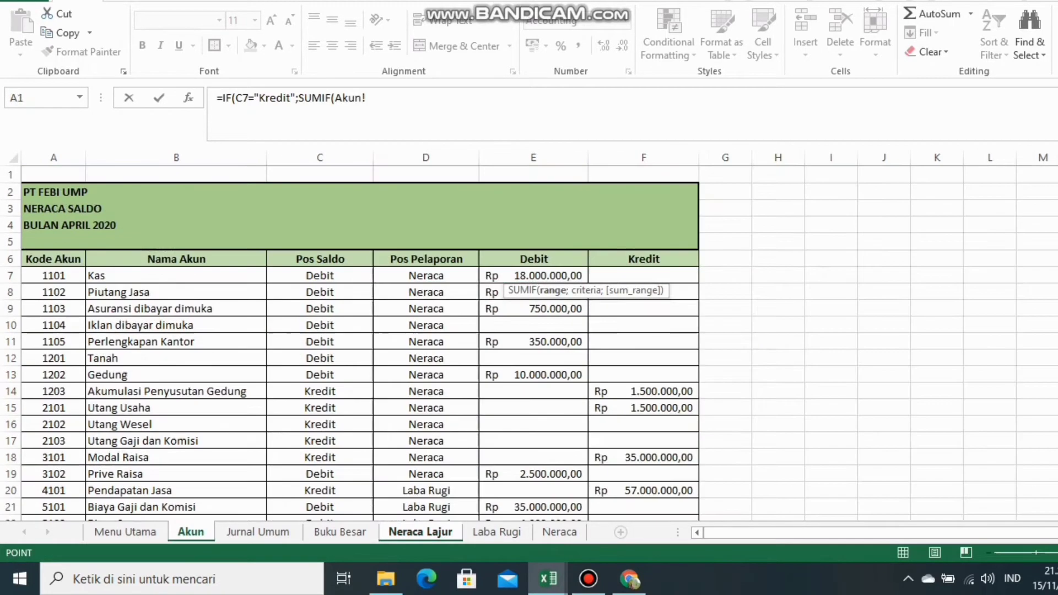
pyautogui.click(53, 158)
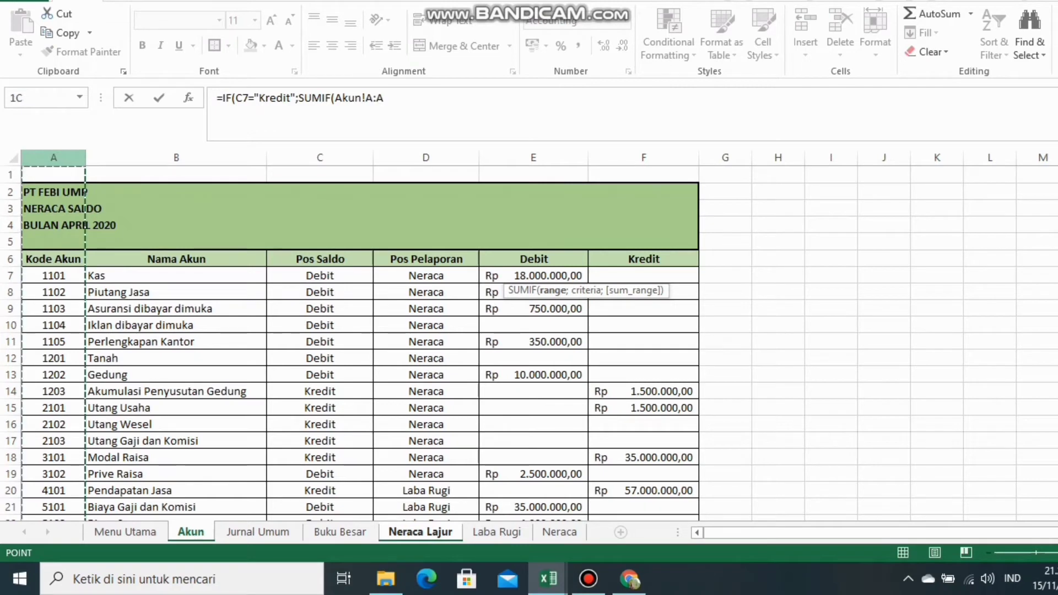
pyautogui.write(';')
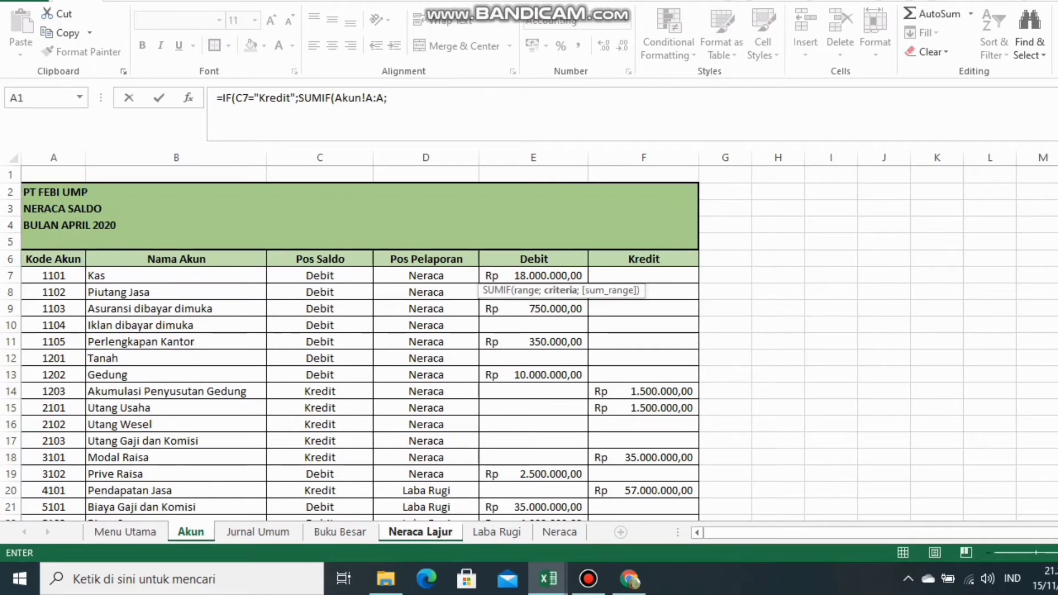
pyautogui.click(54, 276)
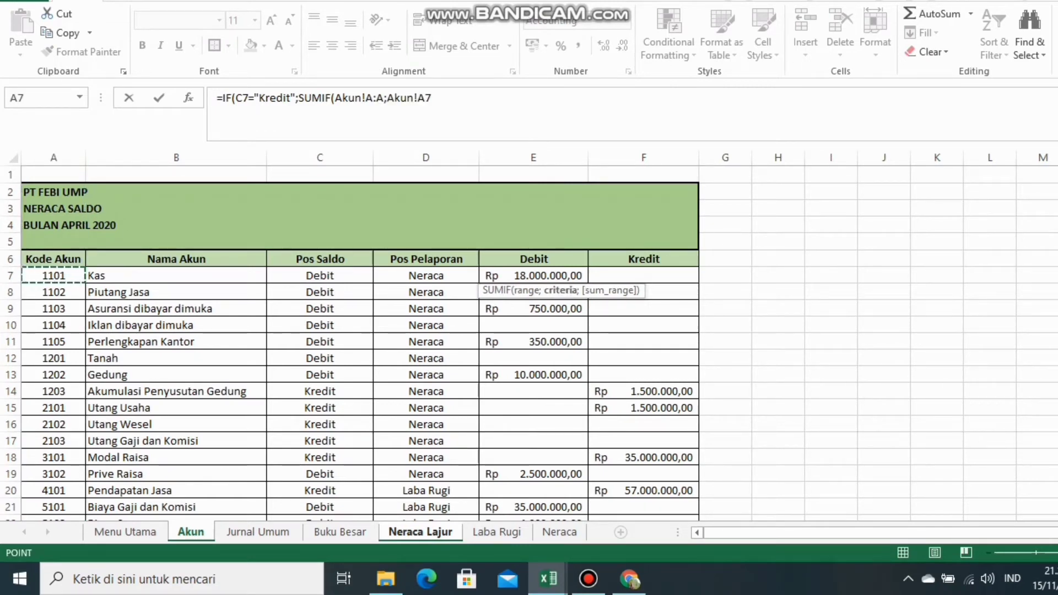
pyautogui.write(';')
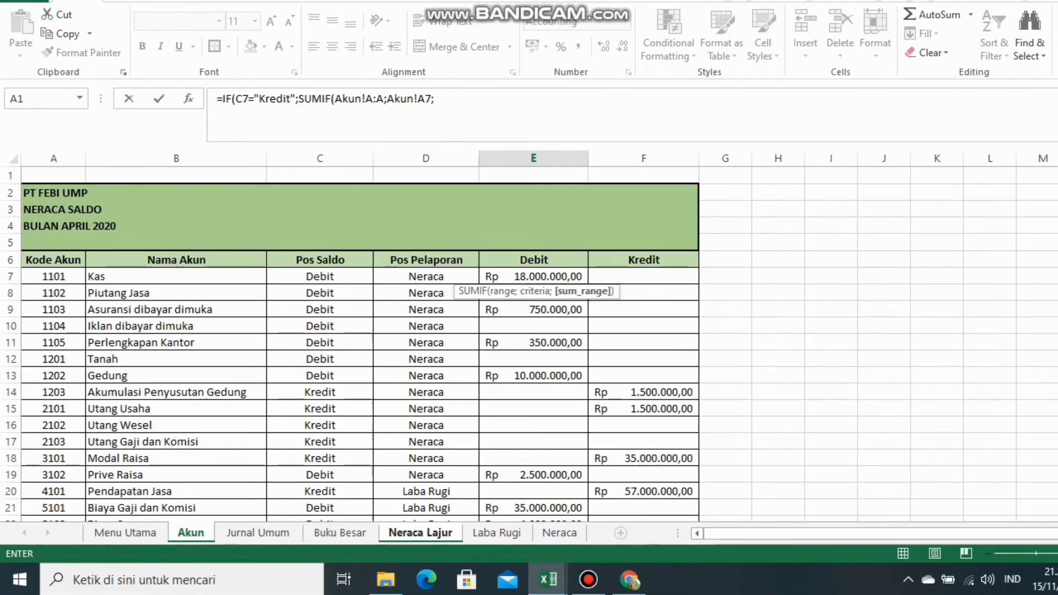
pyautogui.click(533, 158)
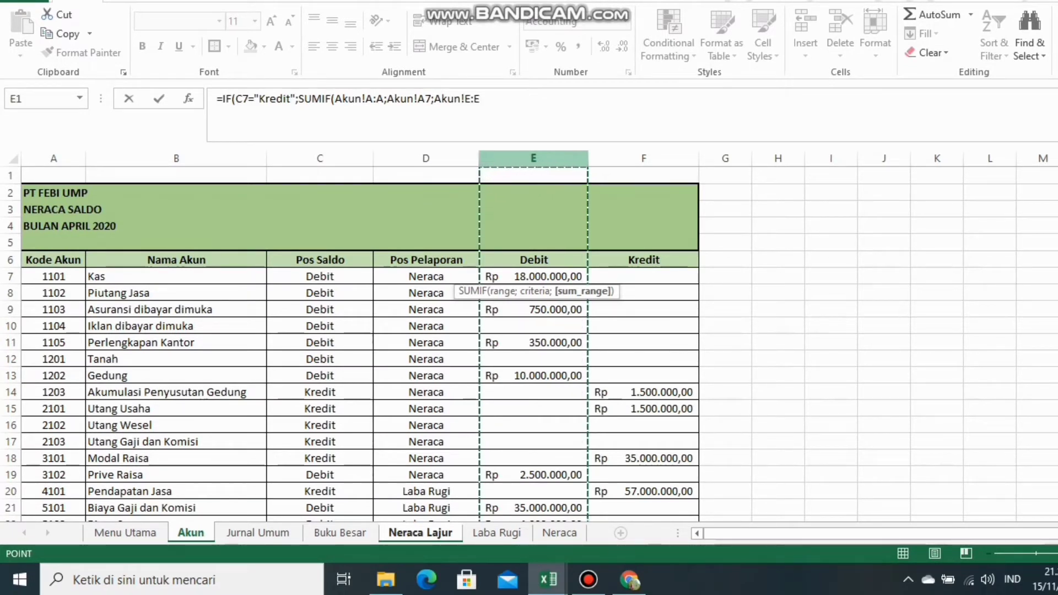
pyautogui.click(644, 158)
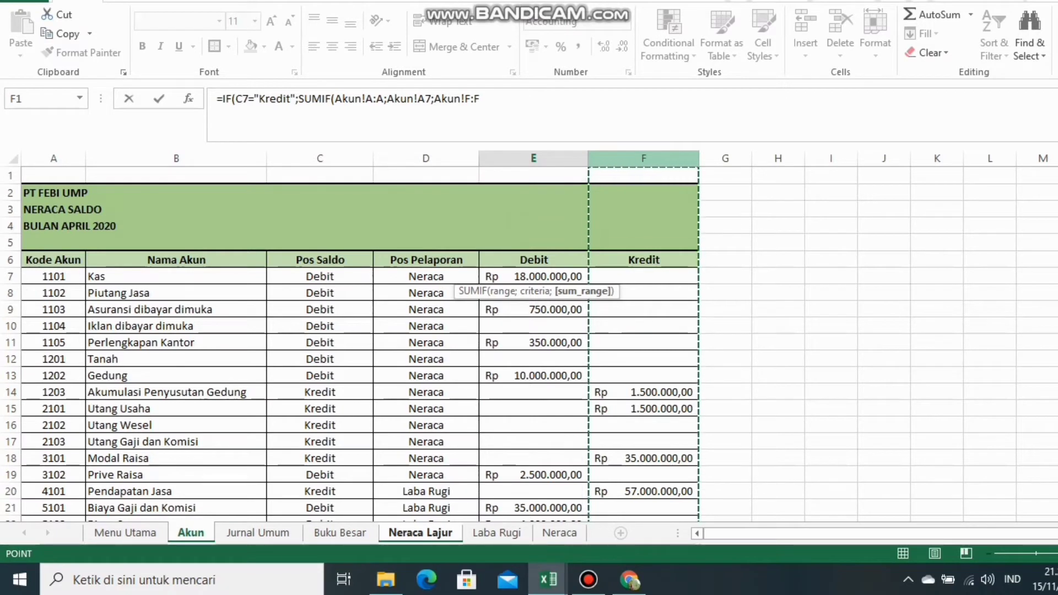
pyautogui.write(')')
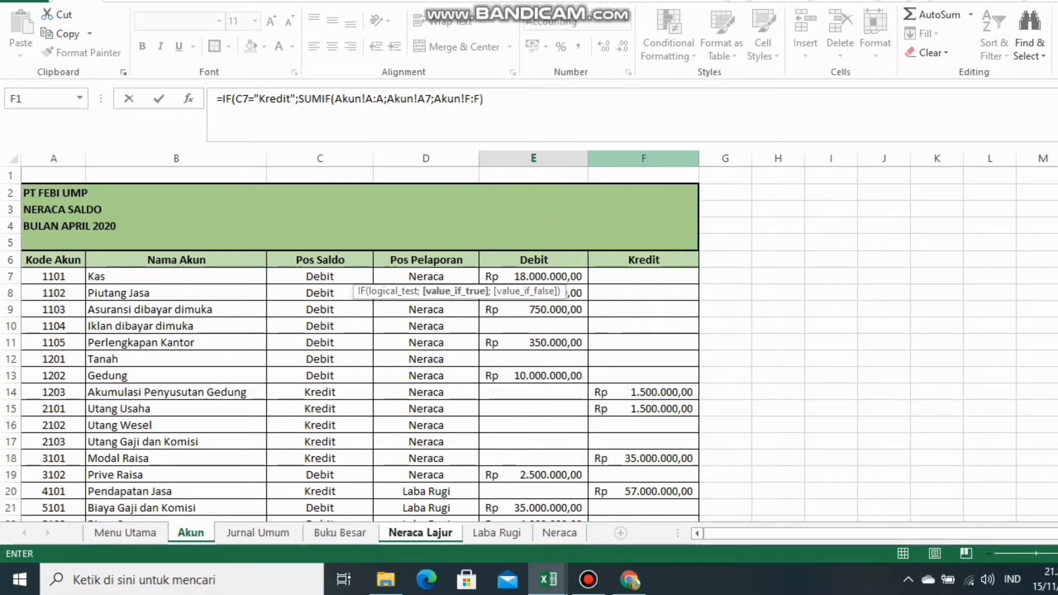
# Extend the E7 formula by adding SUMIF('Jurnal Umum'!G:G;'Neraca Lajur'!A7;'Jurnal Umum'!I:I), followed by a minus sign
pyautogui.write('+sum')
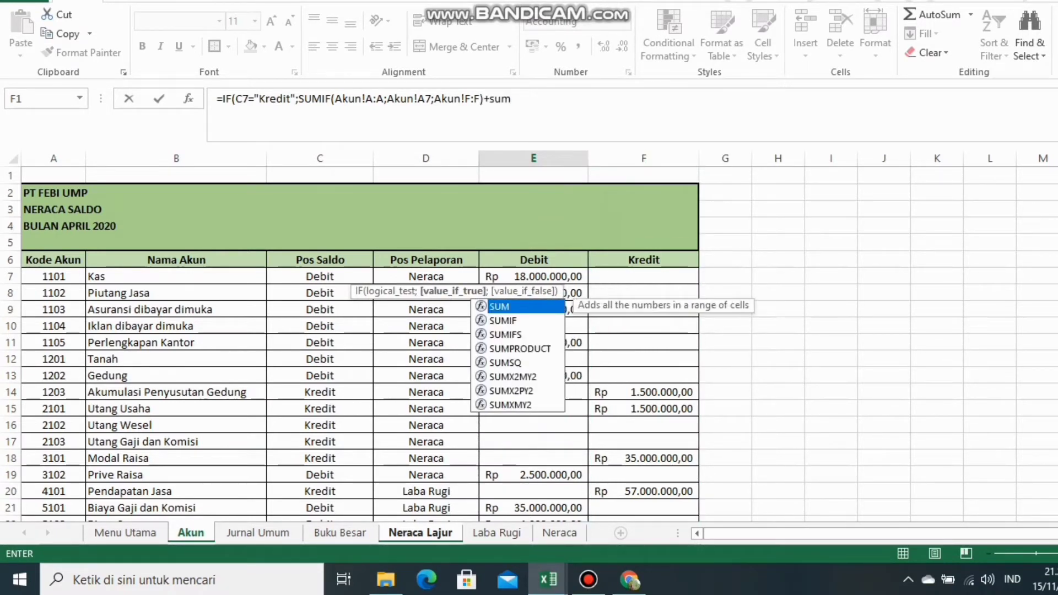
pyautogui.press('Down')
pyautogui.press('Tab')
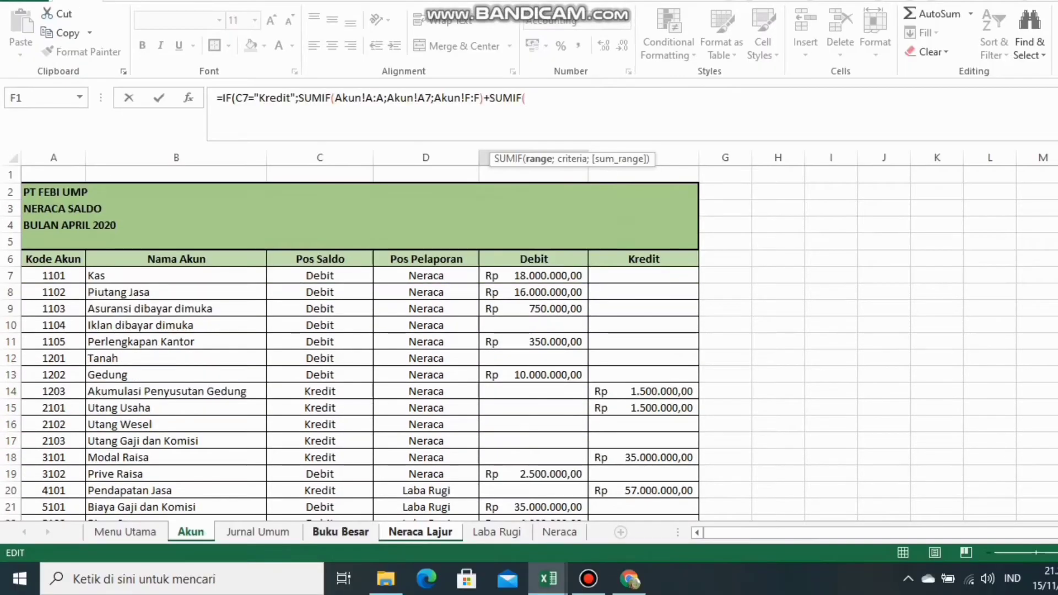
pyautogui.click(257, 571)
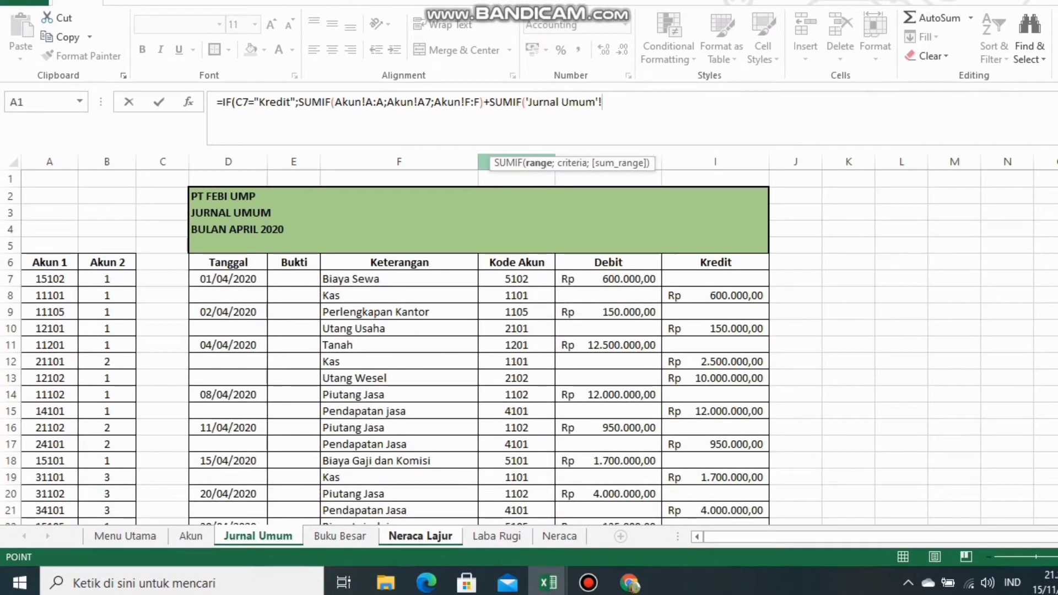
pyautogui.click(484, 158)
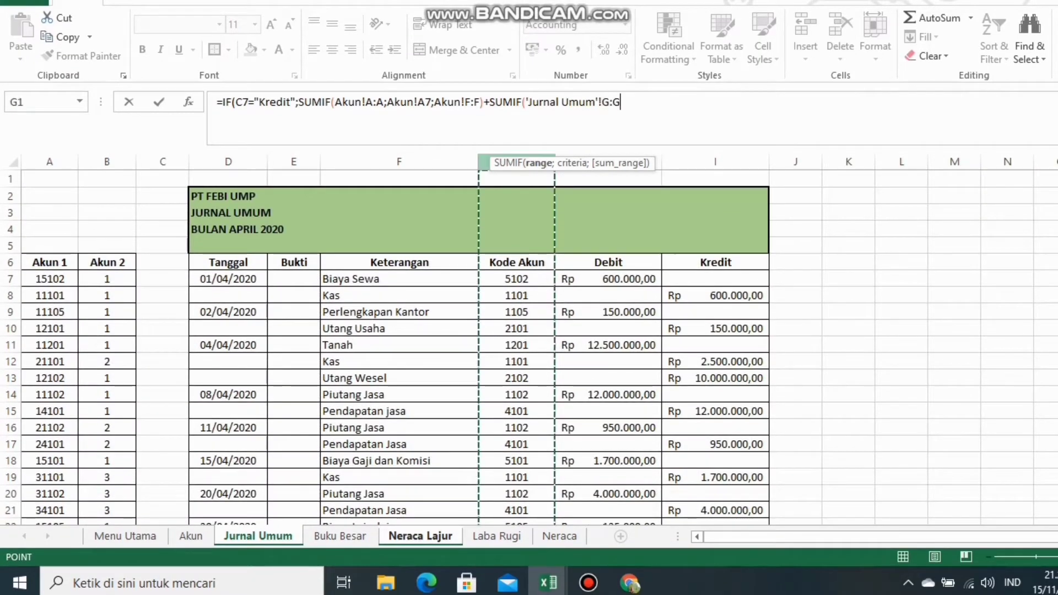
pyautogui.write(';')
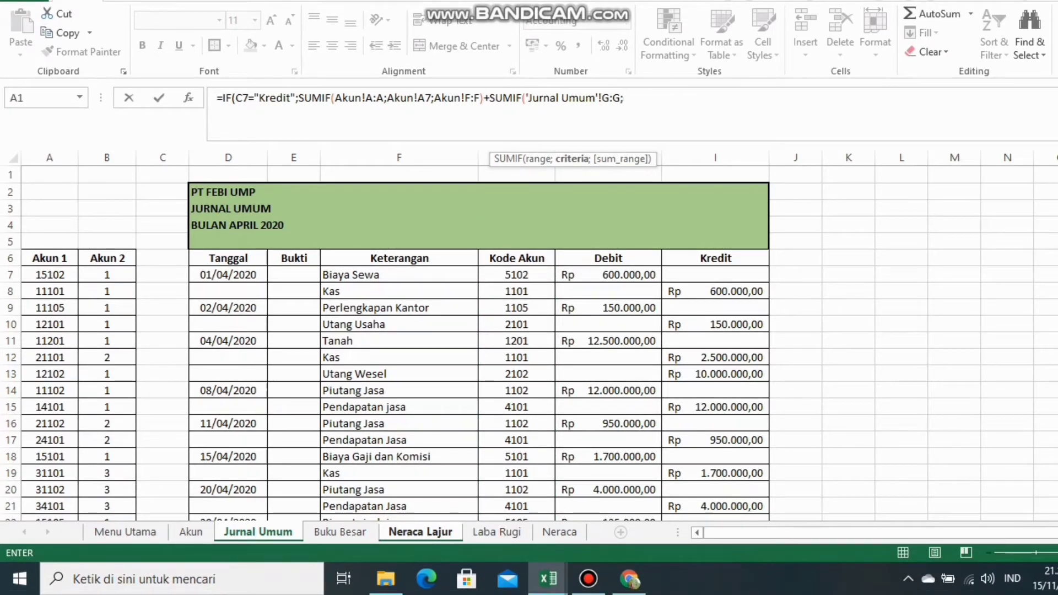
pyautogui.click(420, 532)
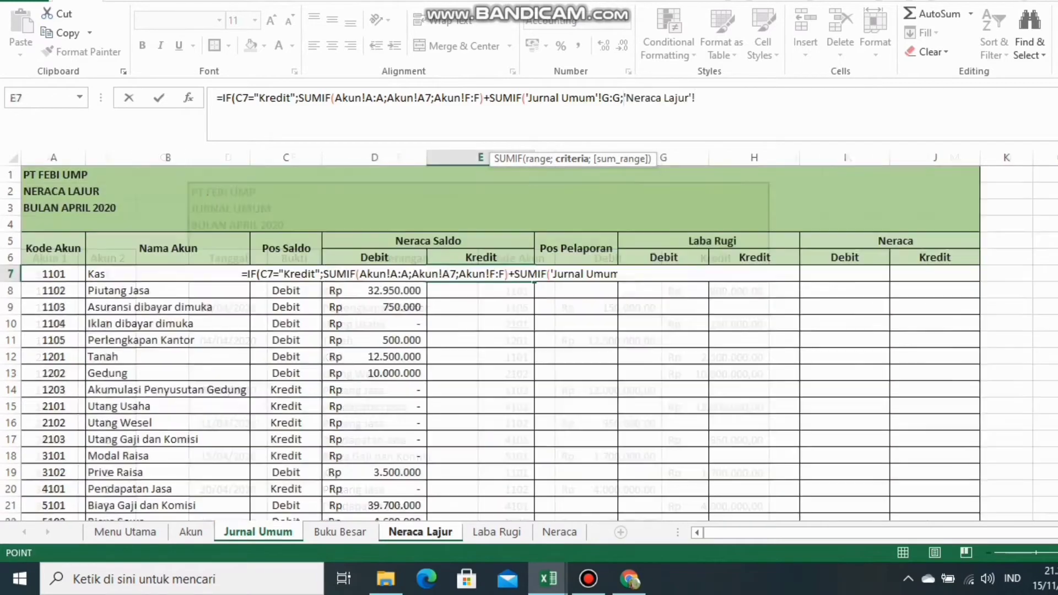
pyautogui.click(54, 274)
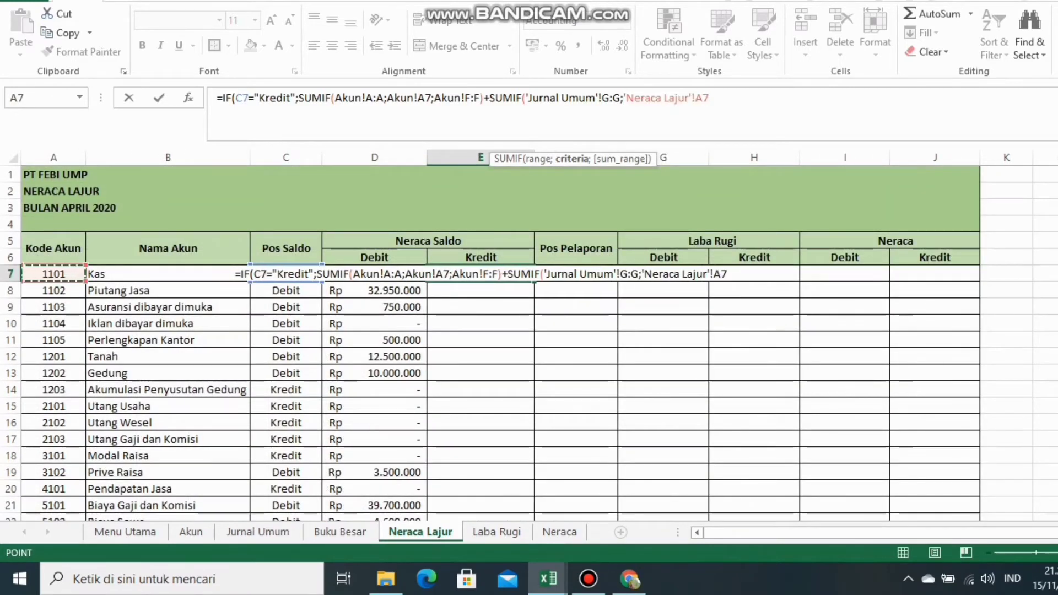
pyautogui.write(';')
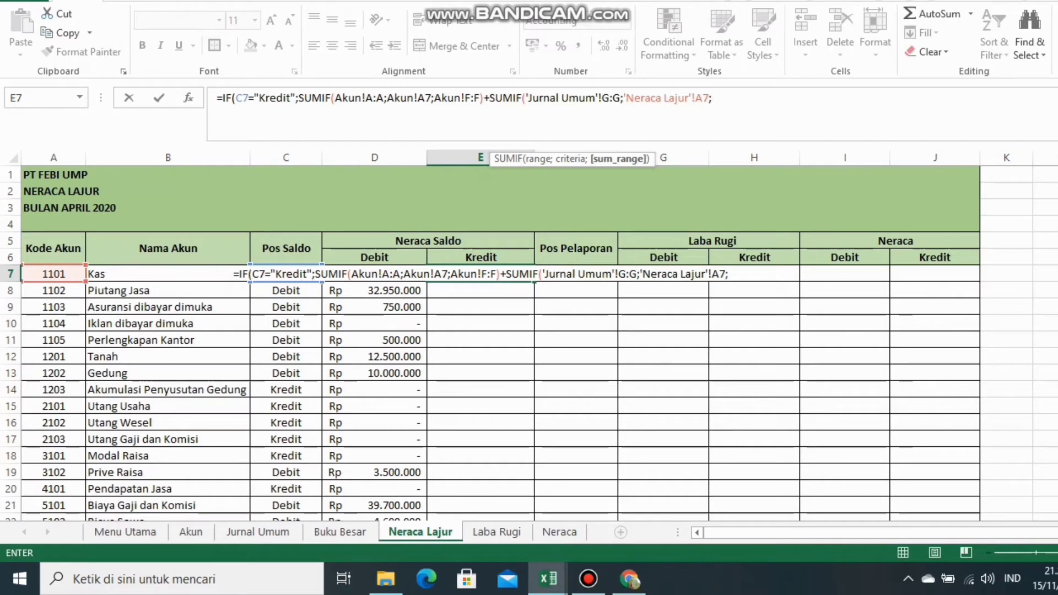
pyautogui.click(257, 532)
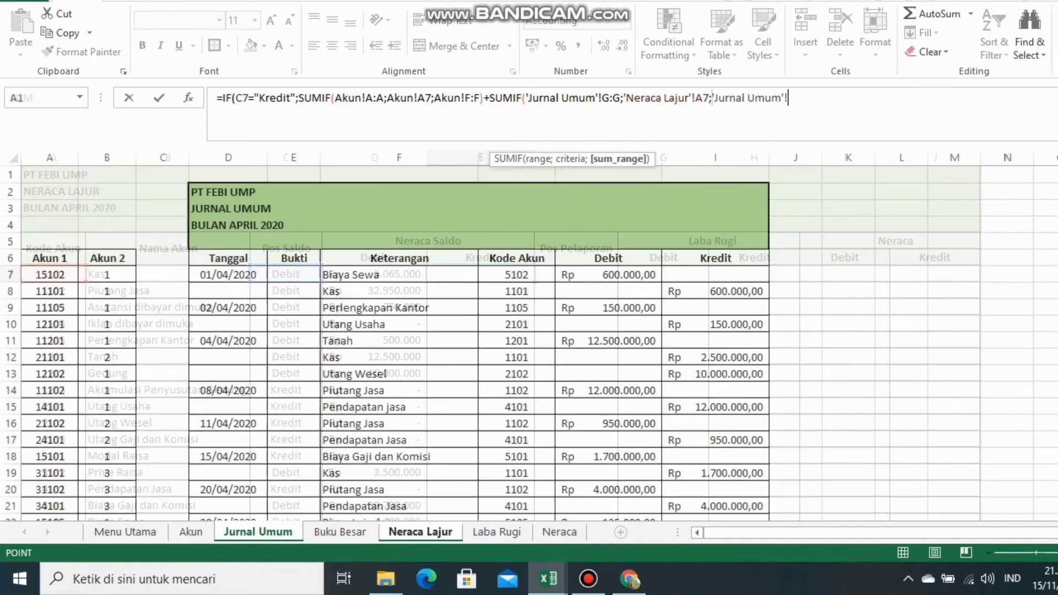
pyautogui.click(715, 158)
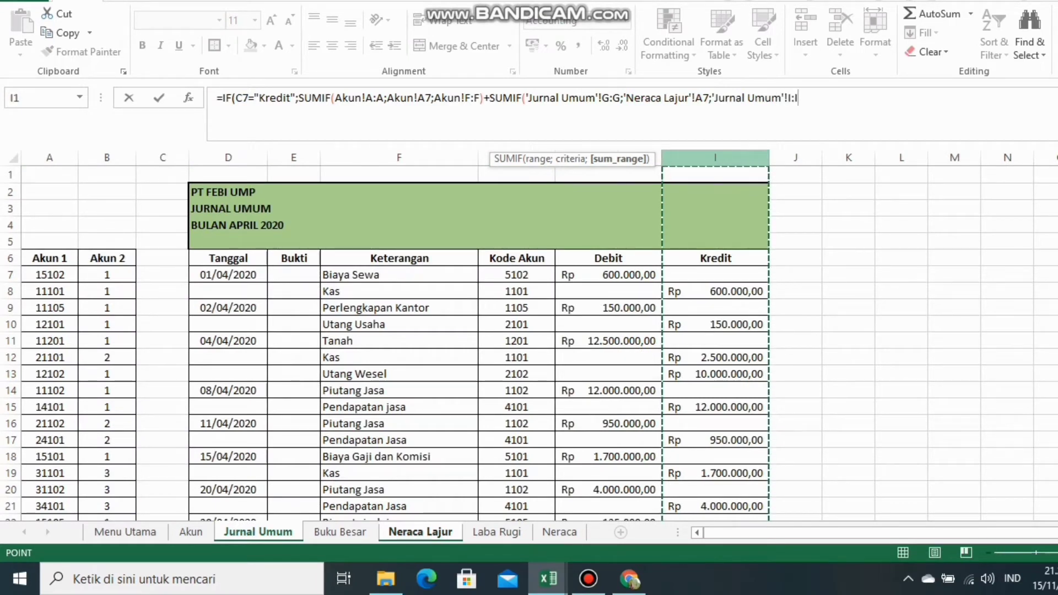
pyautogui.write(')-')
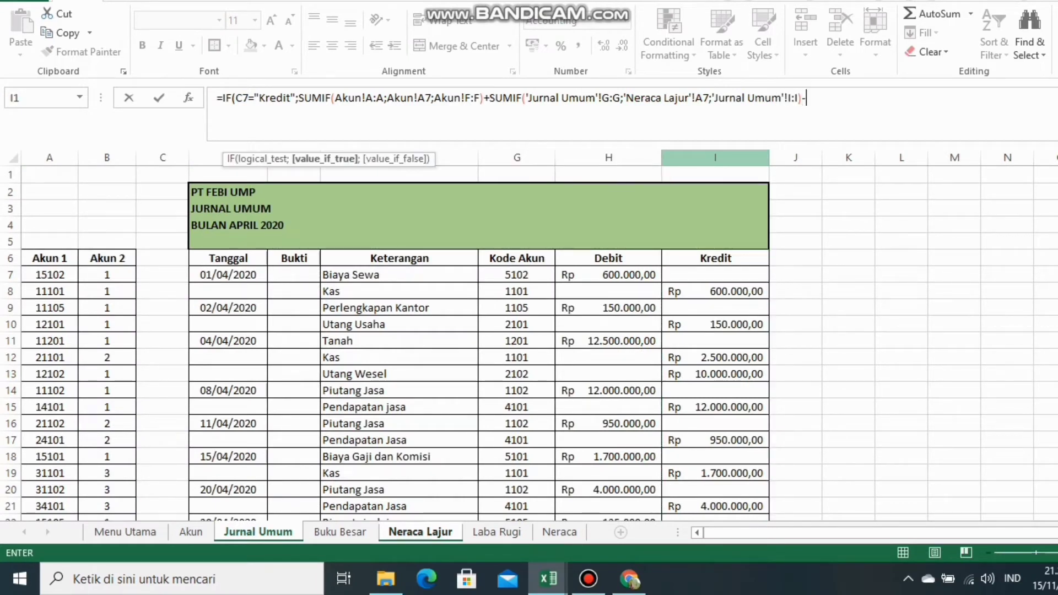
# Subtract SUMIF('Jurnal Umum'!G:G;'Neraca Lajur'!A7;'Jurnal Umum'!H:H) in the value-if-true part of the E7 formula
pyautogui.write('sum')
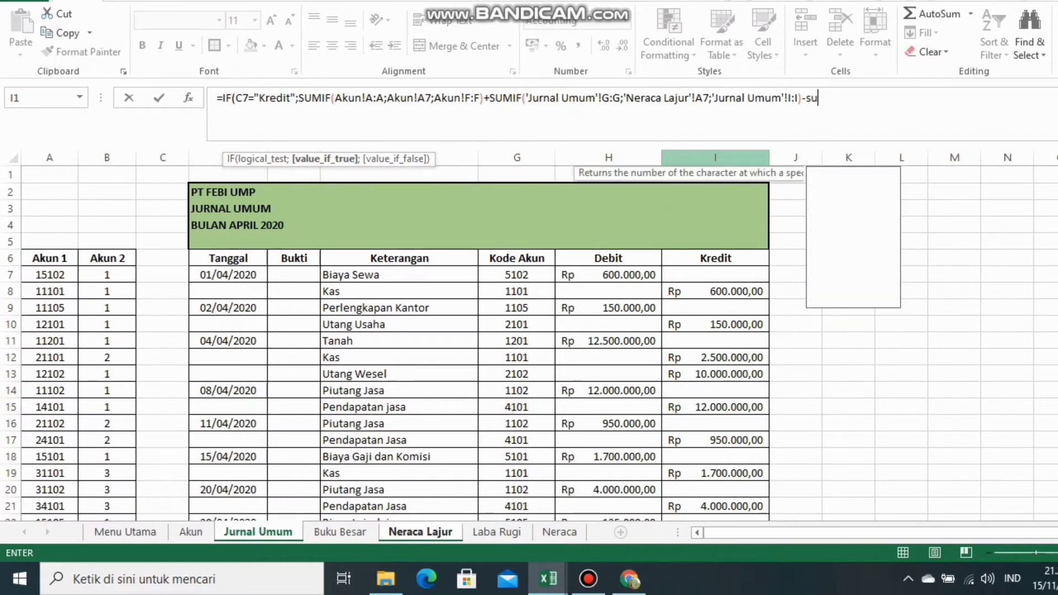
pyautogui.press('Down')
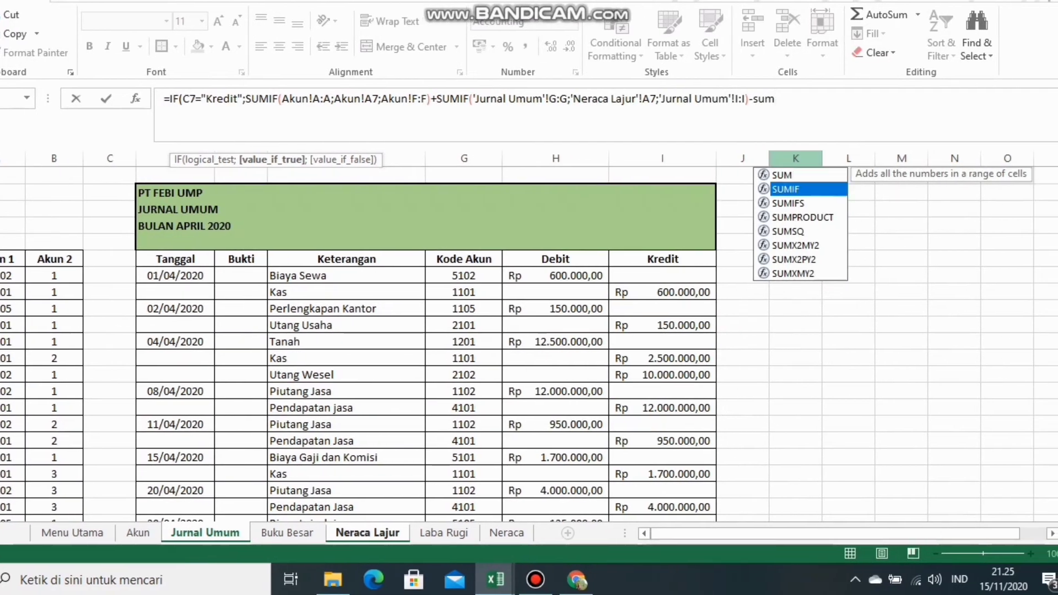
pyautogui.press('Tab')
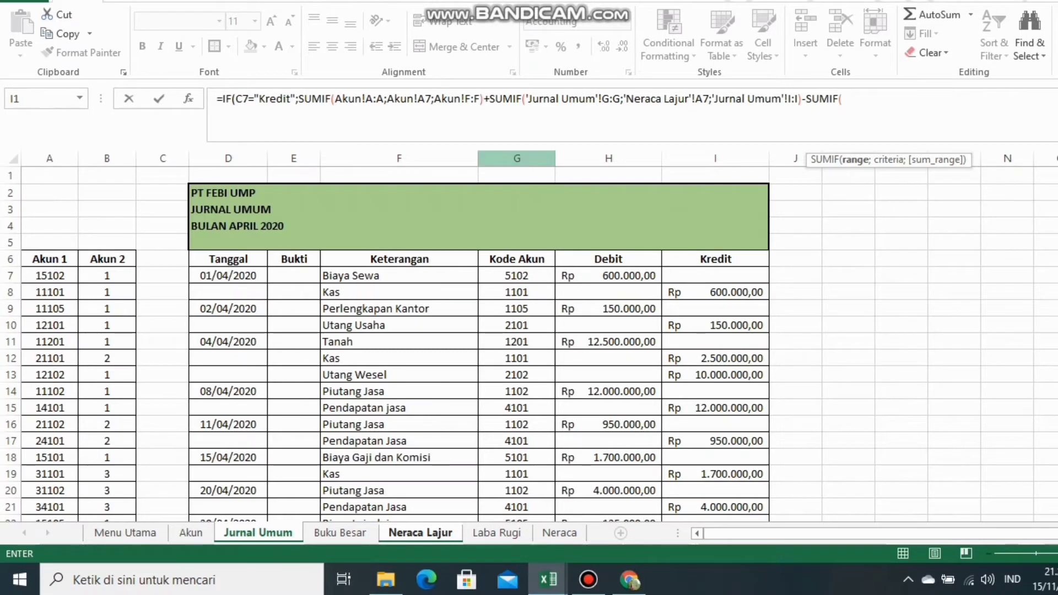
pyautogui.click(517, 158)
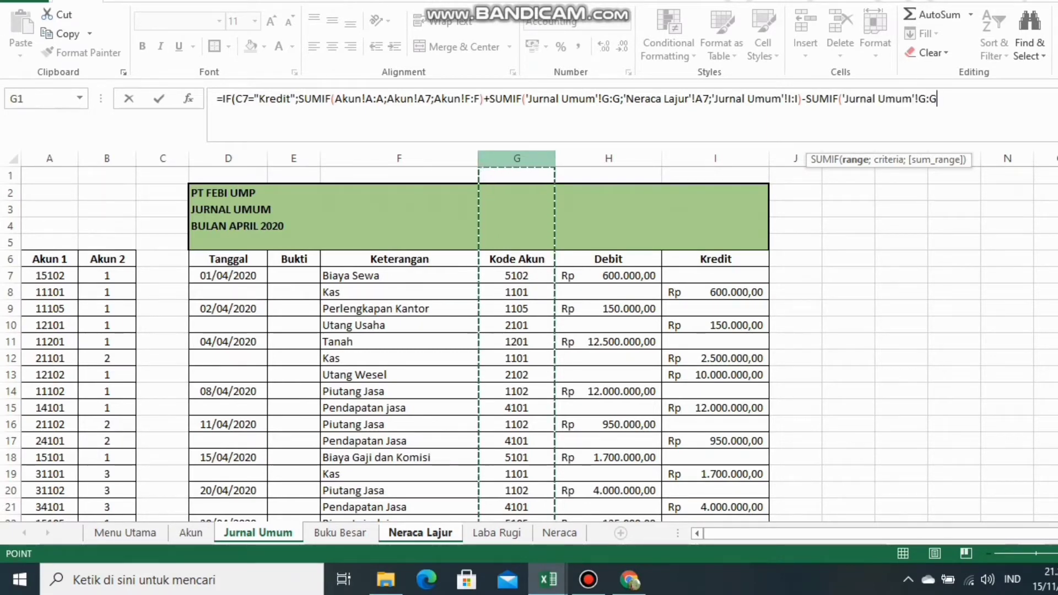
pyautogui.write(';')
pyautogui.click(420, 532)
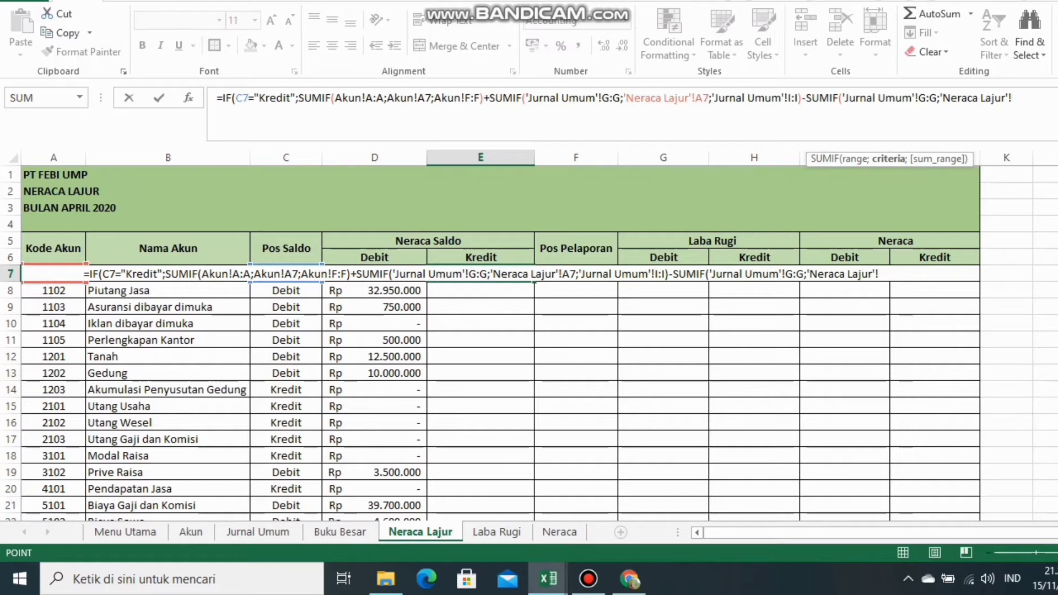
pyautogui.write('A7')
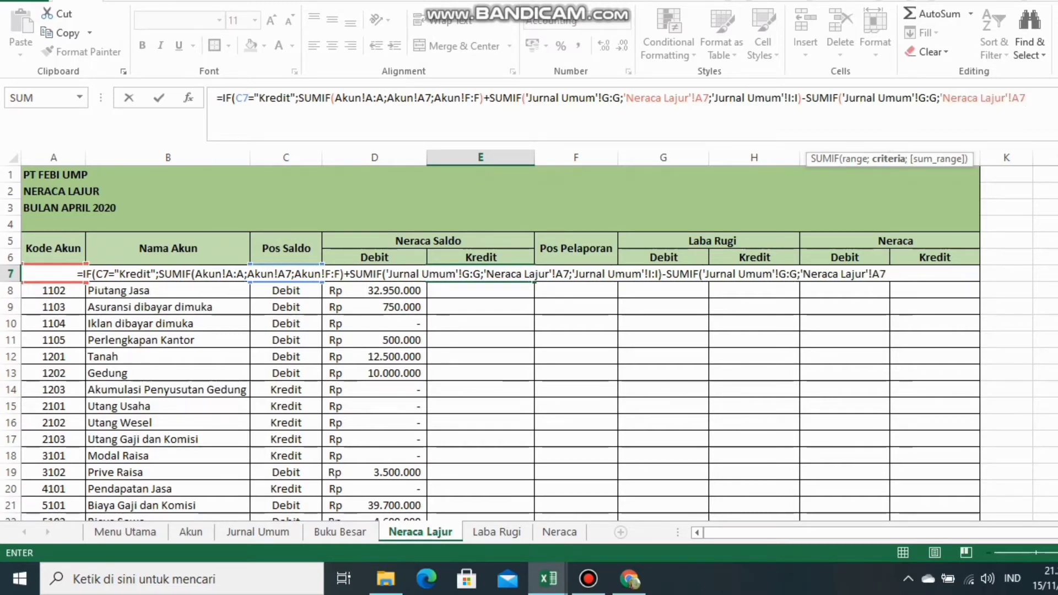
pyautogui.write(';')
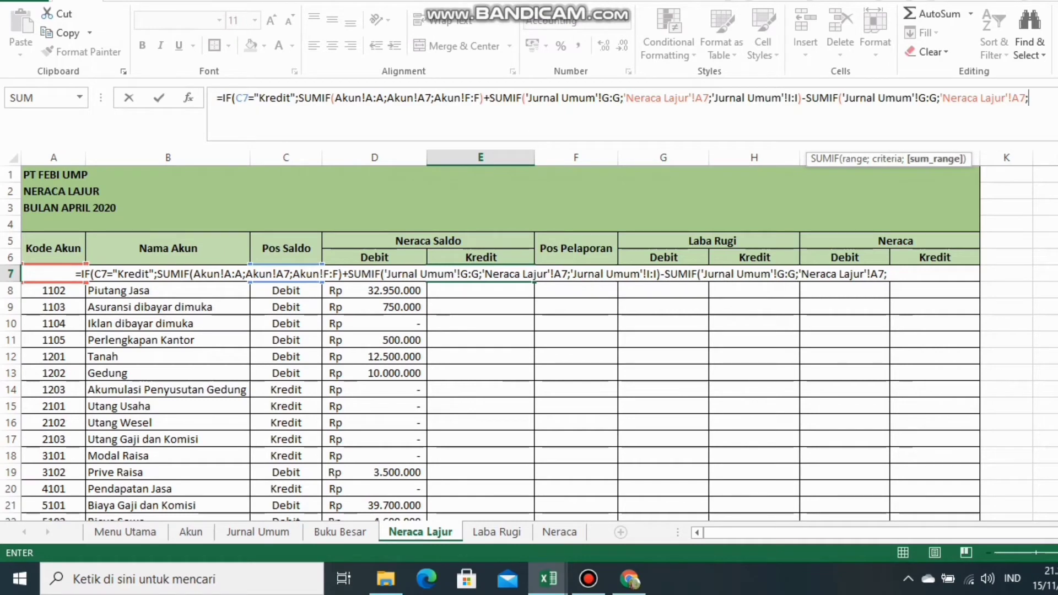
pyautogui.click(257, 531)
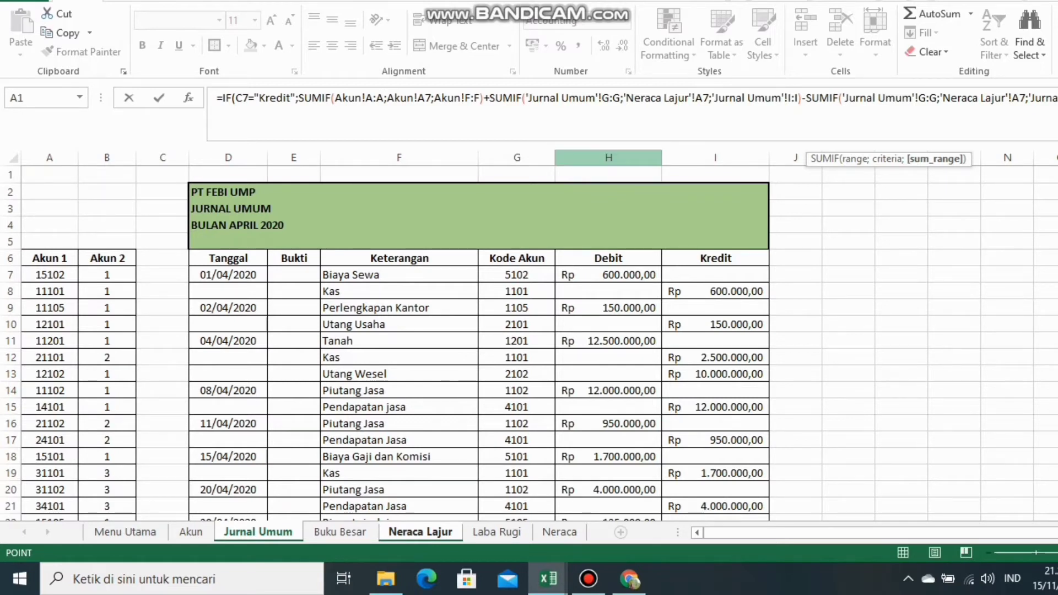
pyautogui.click(608, 158)
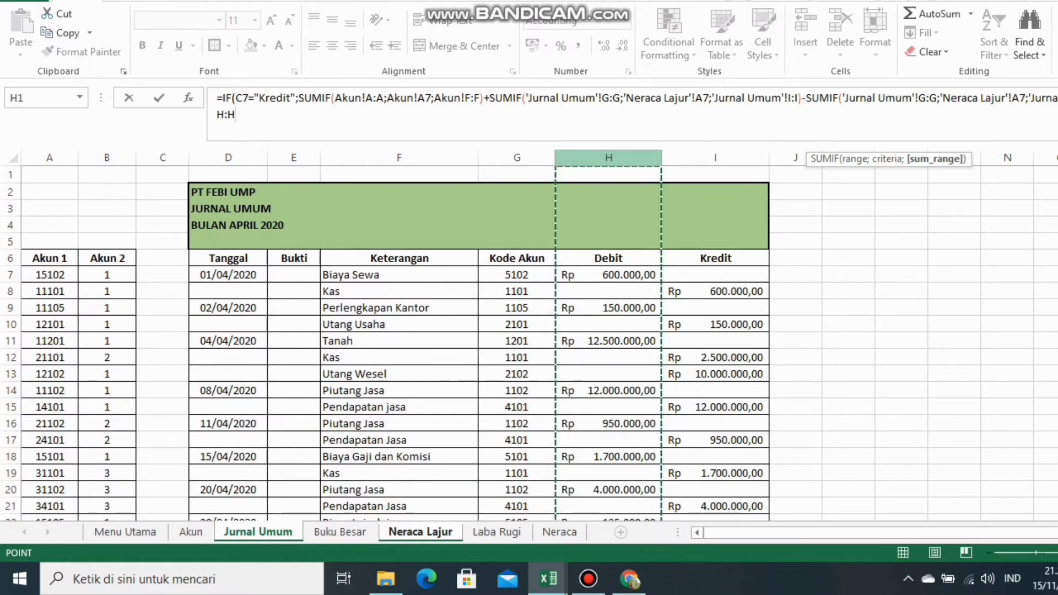
# Complete the E7 formula with 0 as the value if false and fill it down the Neraca Saldo Kredit column to row 28
pyautogui.write(');0')
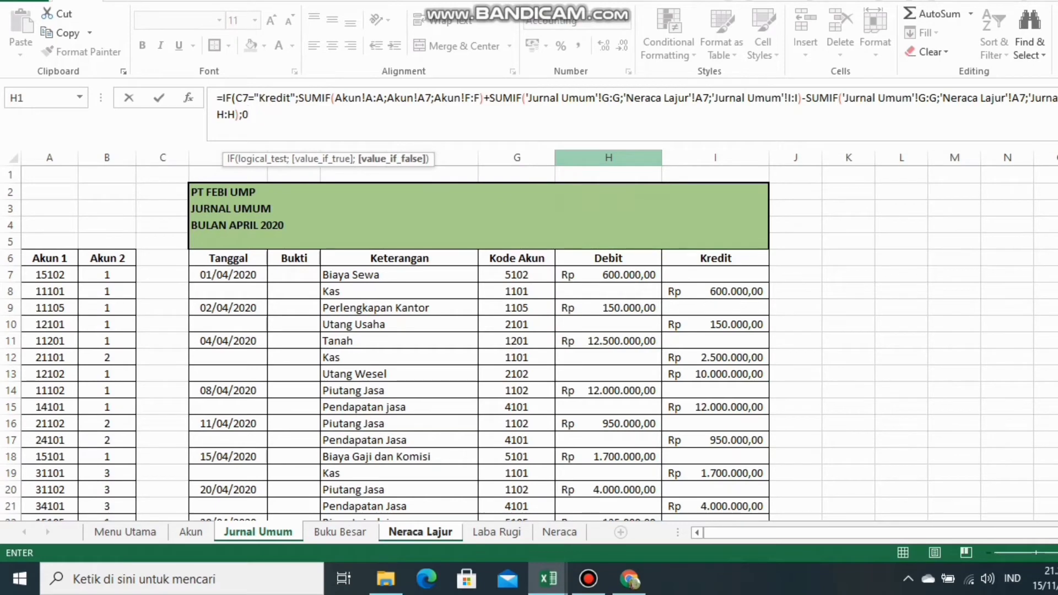
pyautogui.write(')')
pyautogui.press('Return')
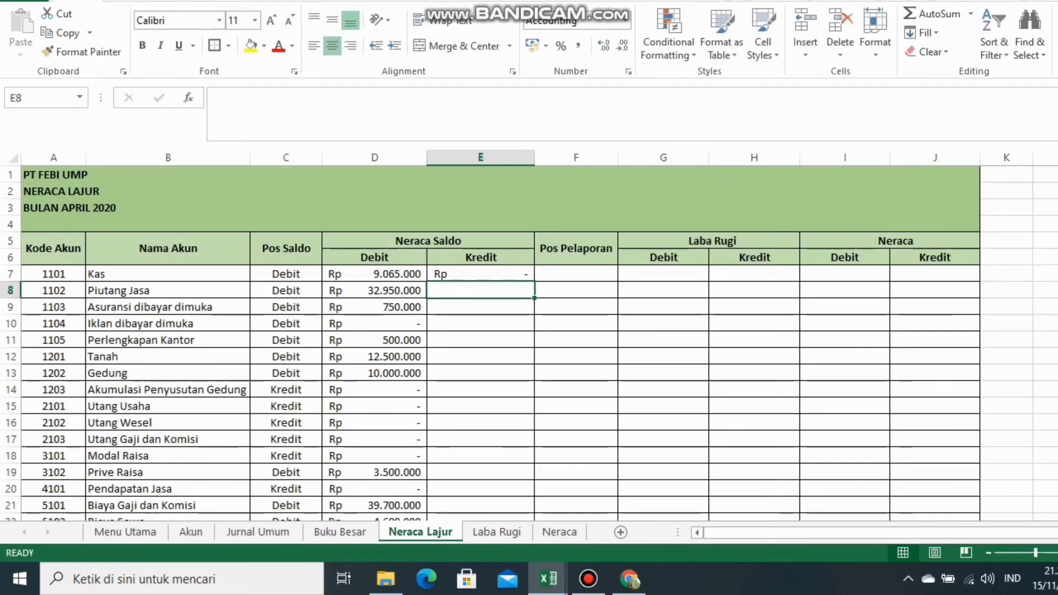
pyautogui.click(481, 274)
pyautogui.moveTo(534, 282); pyautogui.dragTo(534, 476)
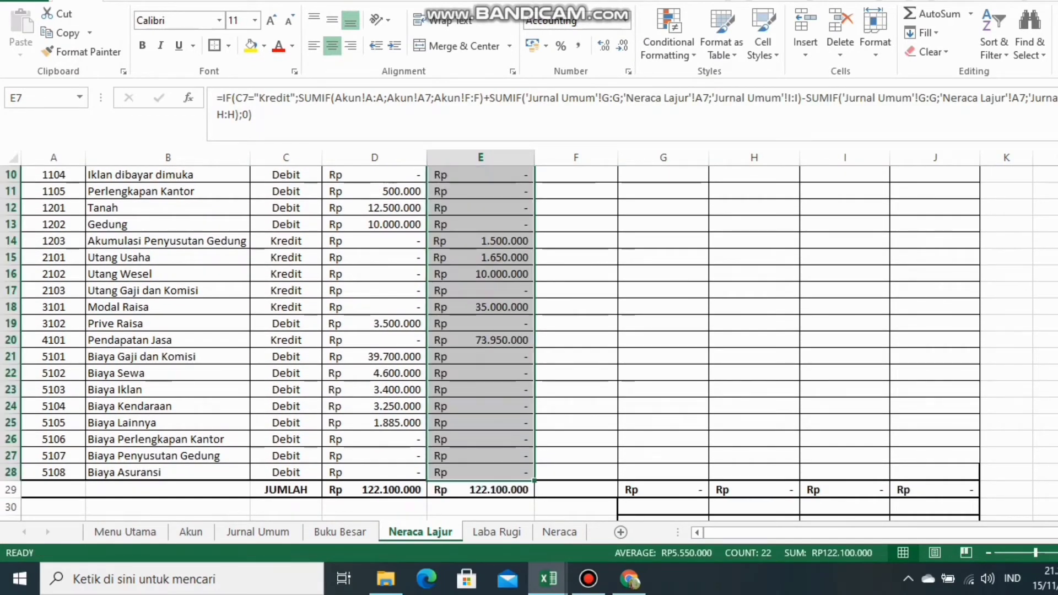
# Compare the Neraca Saldo Debit and Kredit totals in the JUMLAH row of the Neraca Lajur sheet
pyautogui.scroll(3, 576, 389)
pyautogui.click(576, 390)
pyautogui.scroll(-4, 576, 389)
pyautogui.click(374, 491)
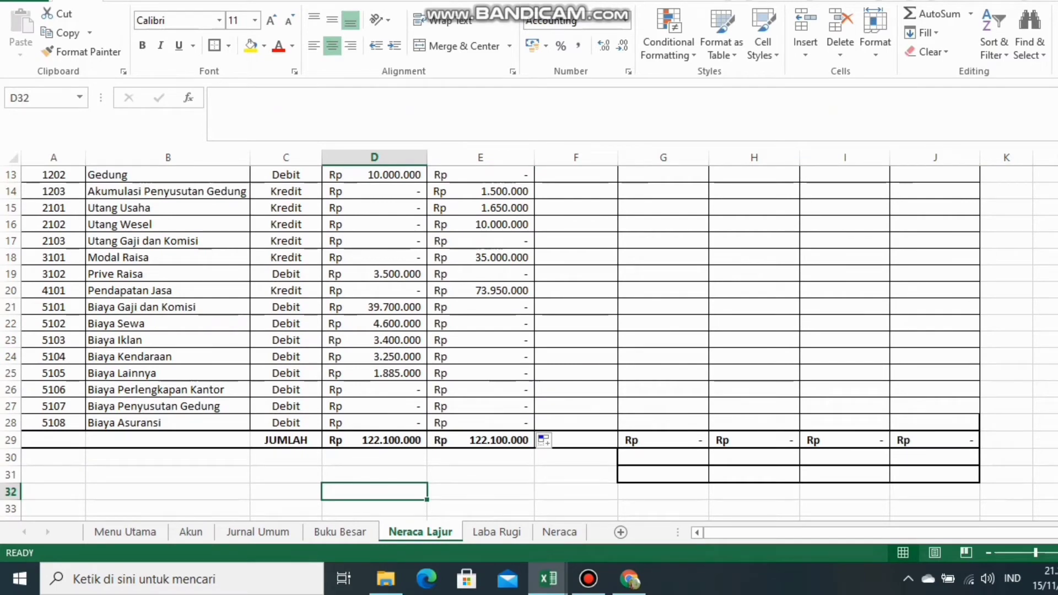
pyautogui.click(576, 474)
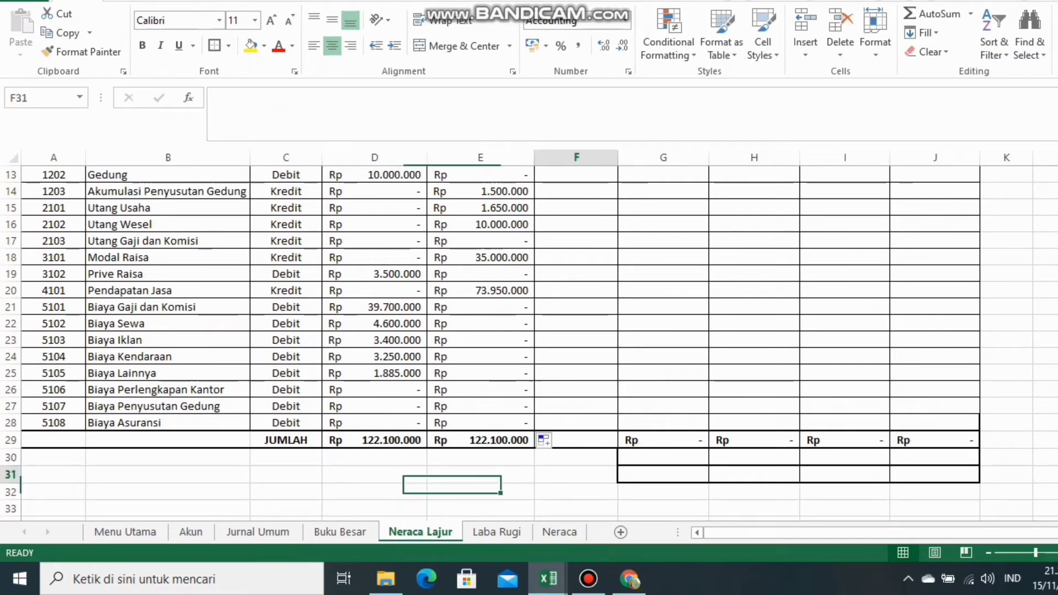
pyautogui.scroll(4, 576, 474)
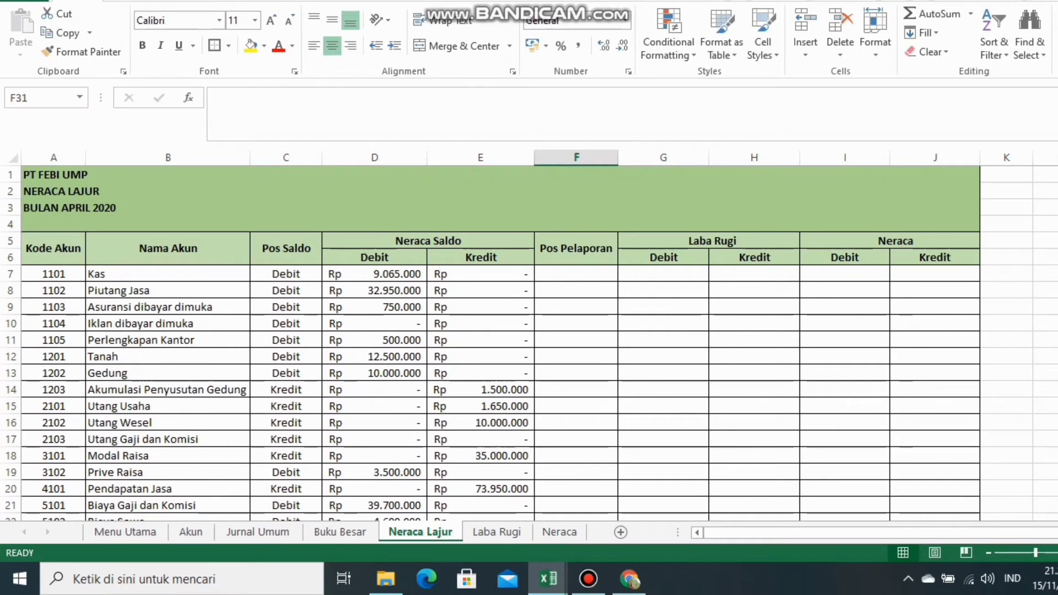
# Start a VLOOKUP formula in the Pos Pelaporan cell F7
pyautogui.click(576, 274)
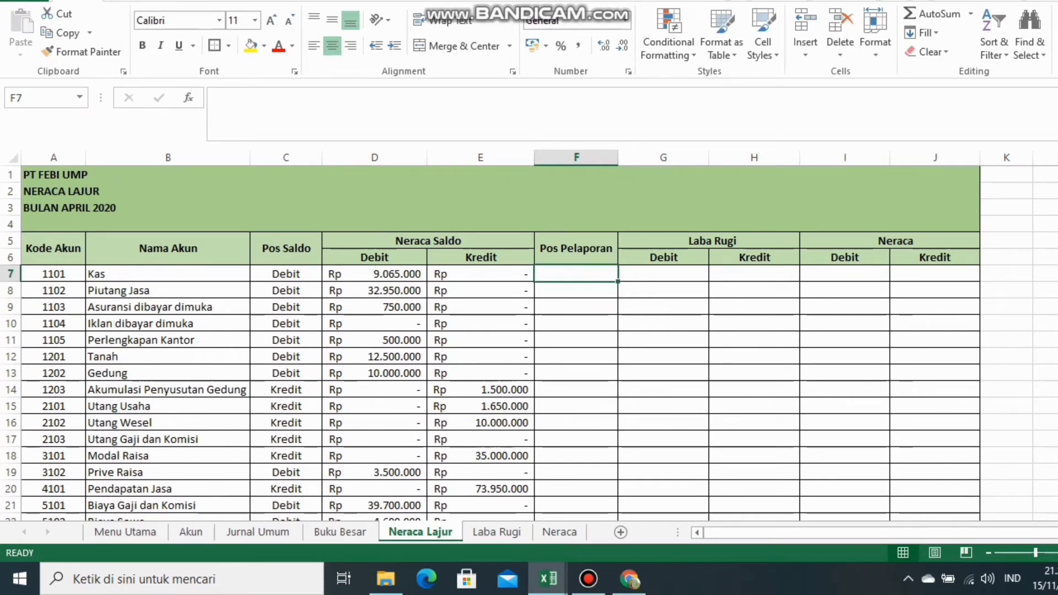
pyautogui.write('=vloo')
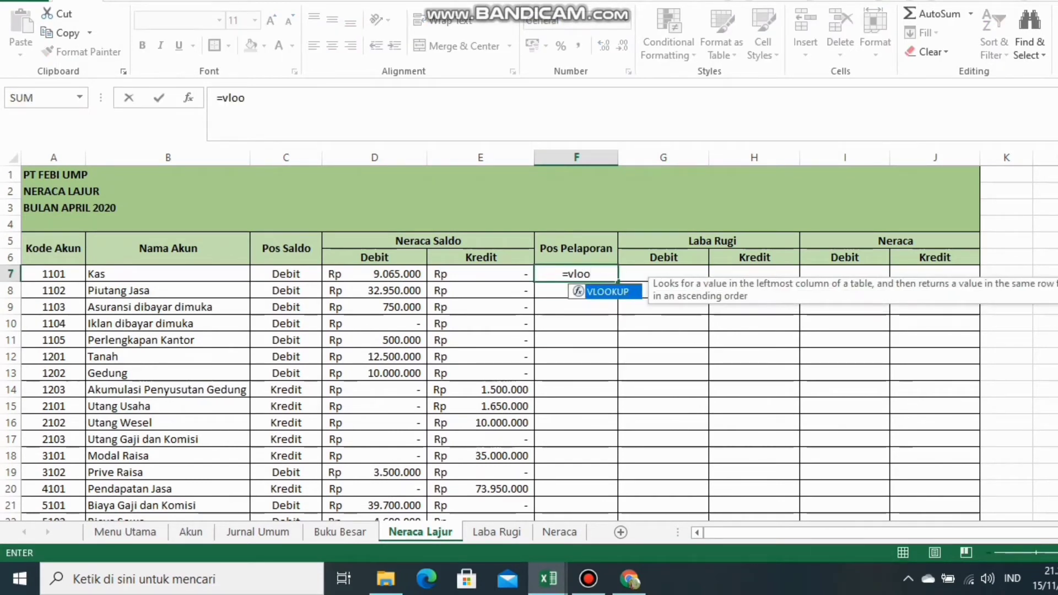
pyautogui.write('hup')
pyautogui.press('BackSpace')
pyautogui.press('BackSpace')
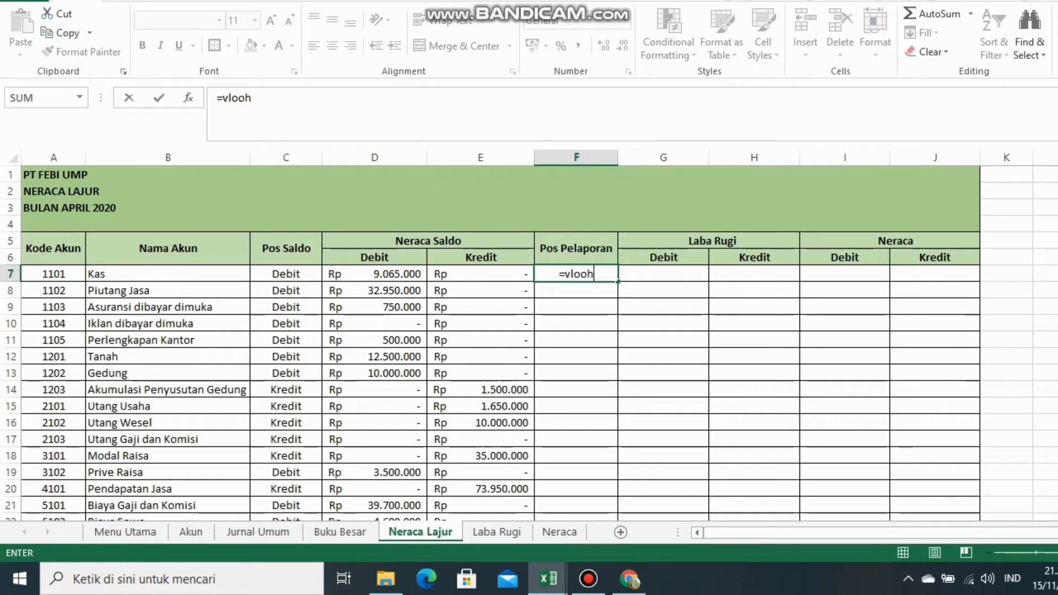
pyautogui.press('BackSpace')
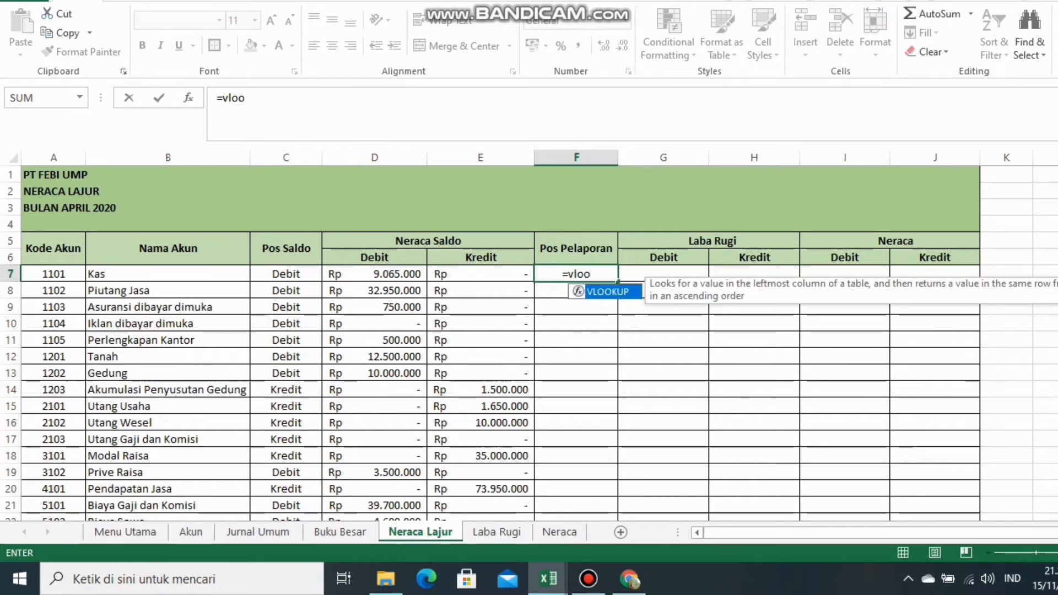
pyautogui.press('Tab')
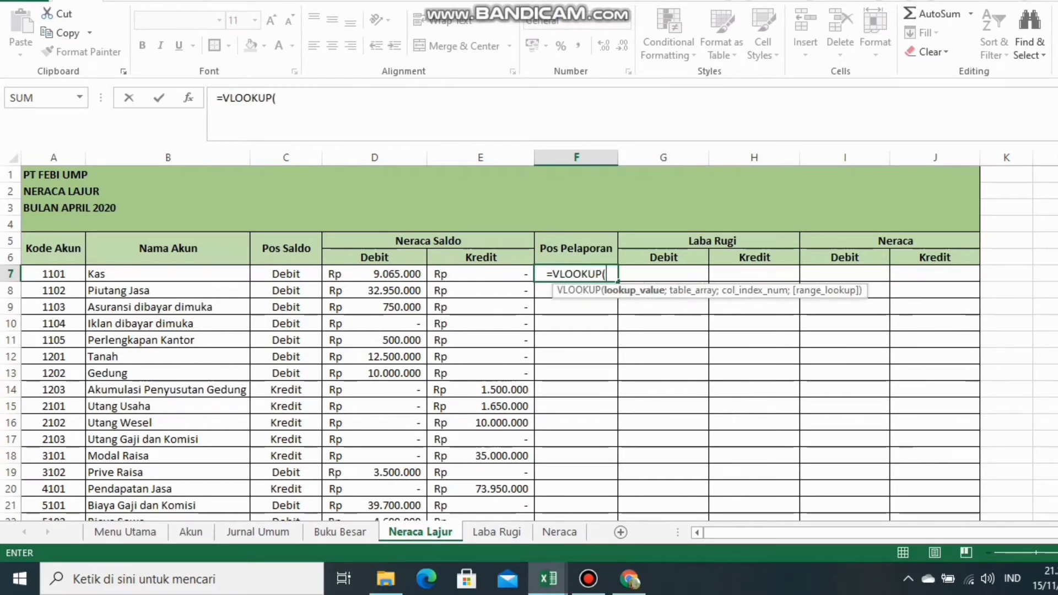
# Complete the F7 VLOOKUP with lookup value A7, table akun, column 4 and FALSE, and fill it down to row 28
pyautogui.click(53, 274)
pyautogui.write(';ak')
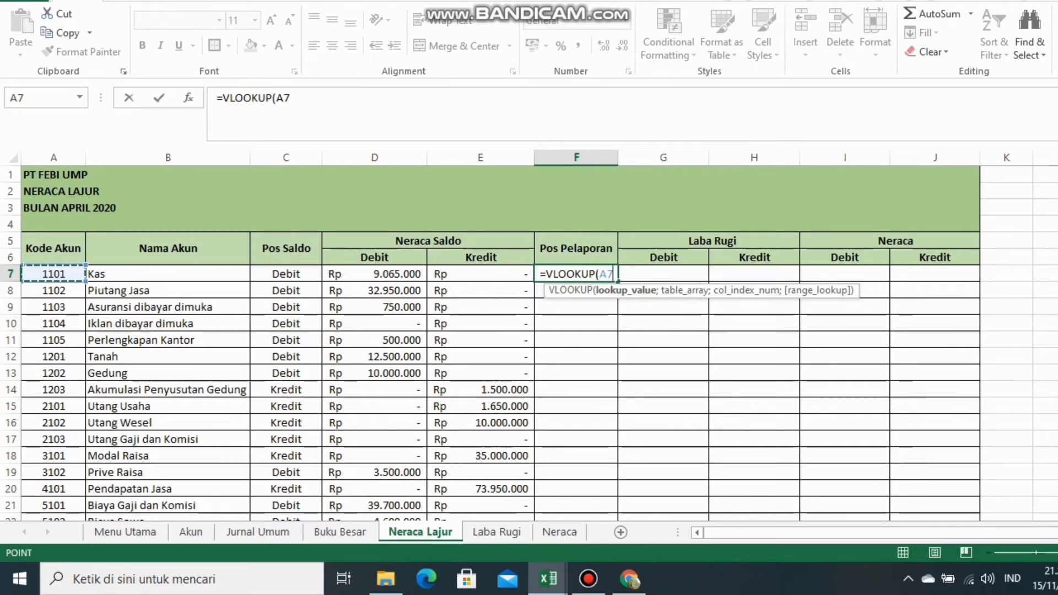
pyautogui.write('un;')
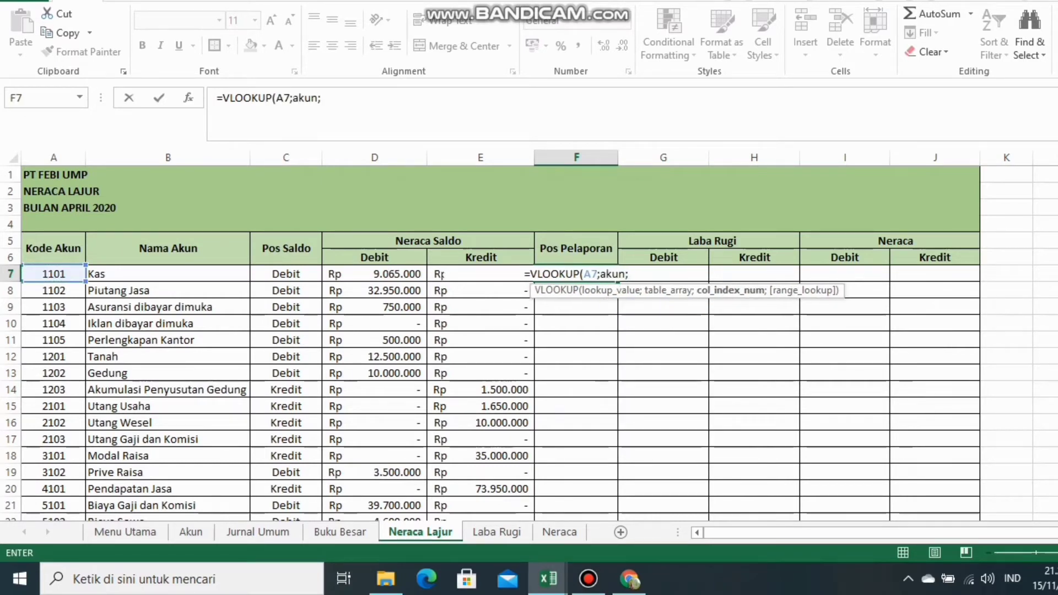
pyautogui.write('4;fals')
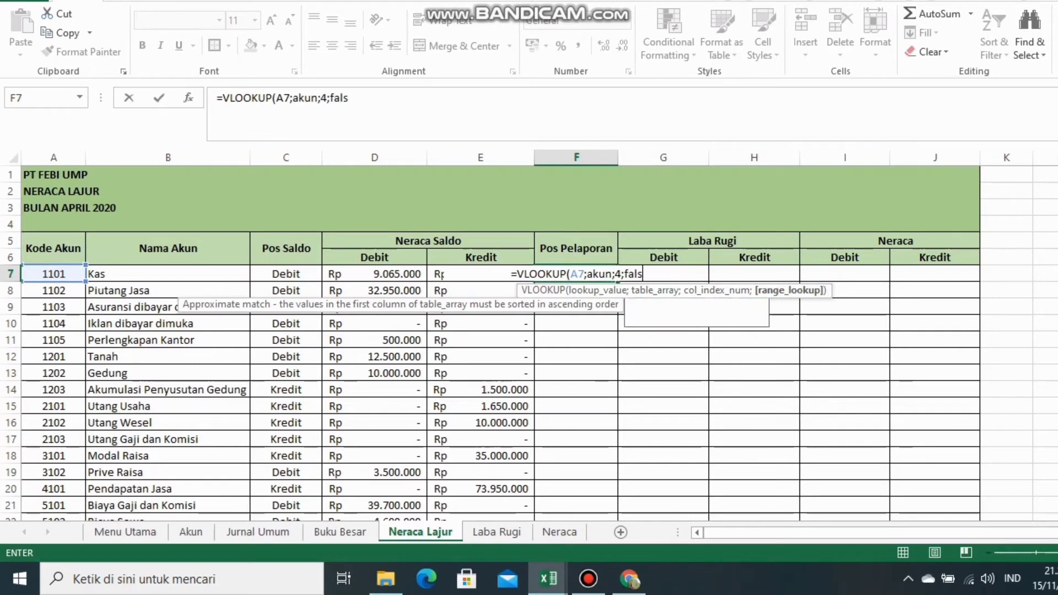
pyautogui.write('e)')
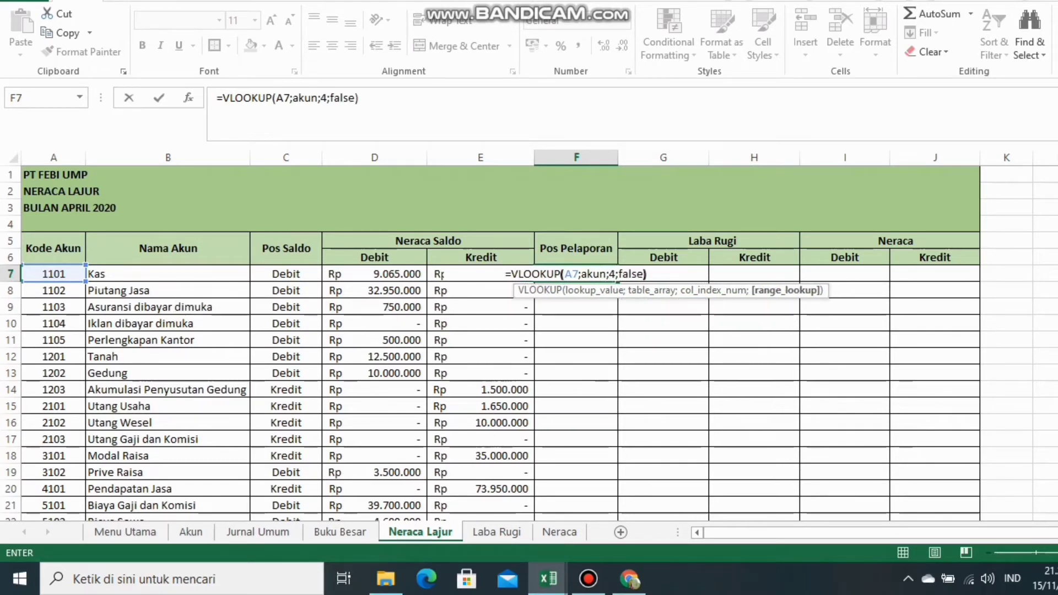
pyautogui.press('Return')
pyautogui.click(576, 274)
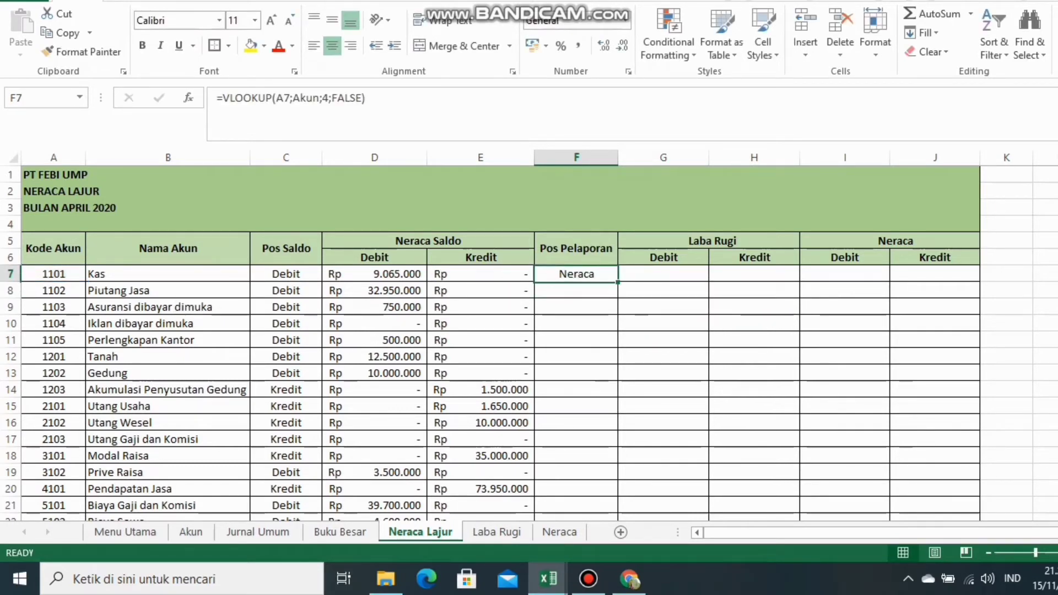
pyautogui.moveTo(617, 282); pyautogui.dragTo(618, 496)
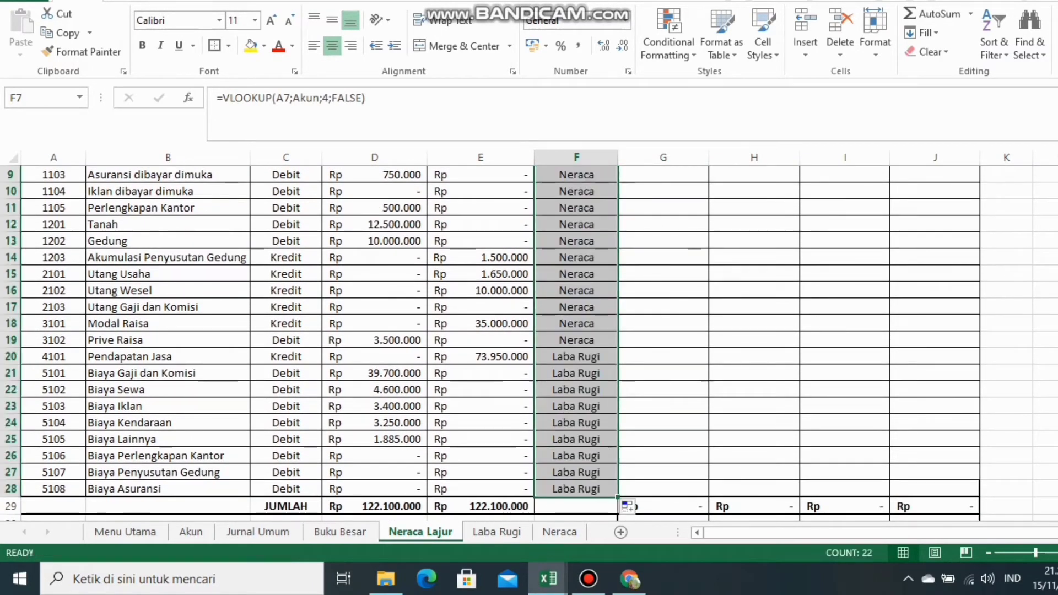
# Start an IF formula in the Laba Rugi Debit cell G7 that tests whether F7 equals "Laba Rugi"
pyautogui.scroll(3, 618, 495)
pyautogui.press('Right')
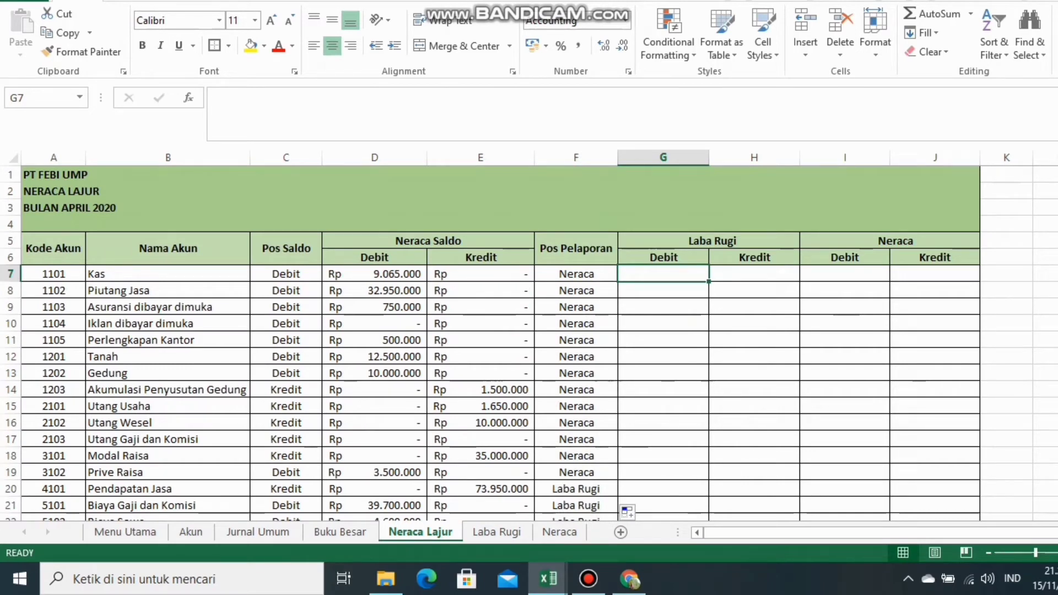
pyautogui.write('=')
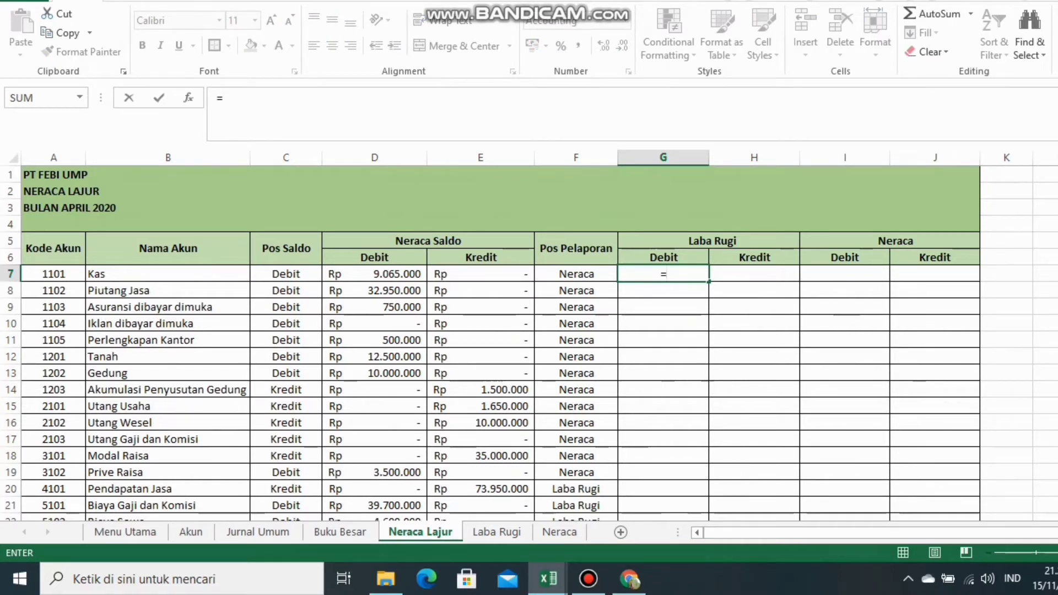
pyautogui.write('IF')
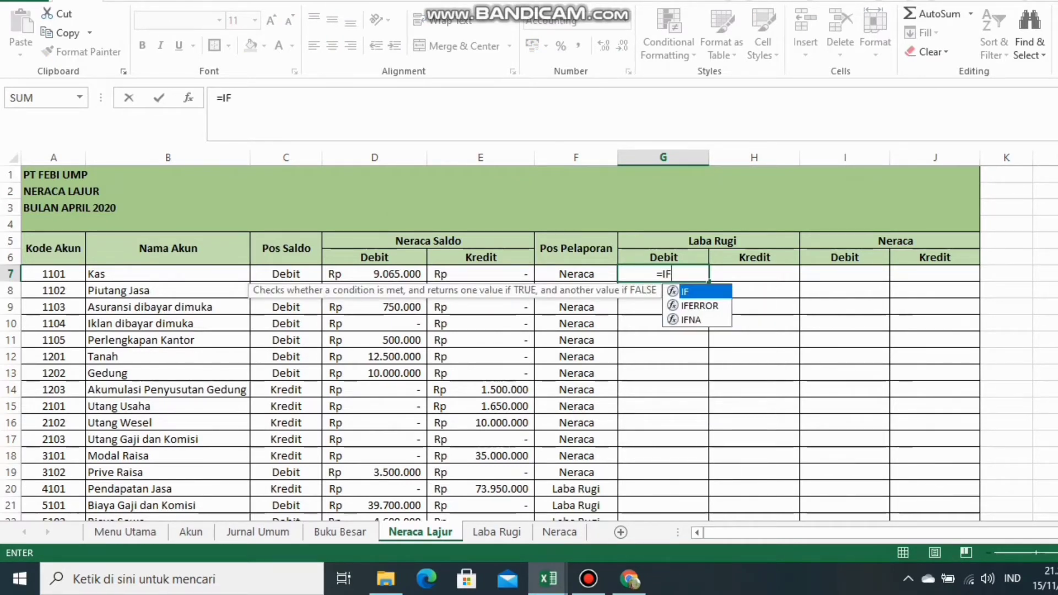
pyautogui.write('(')
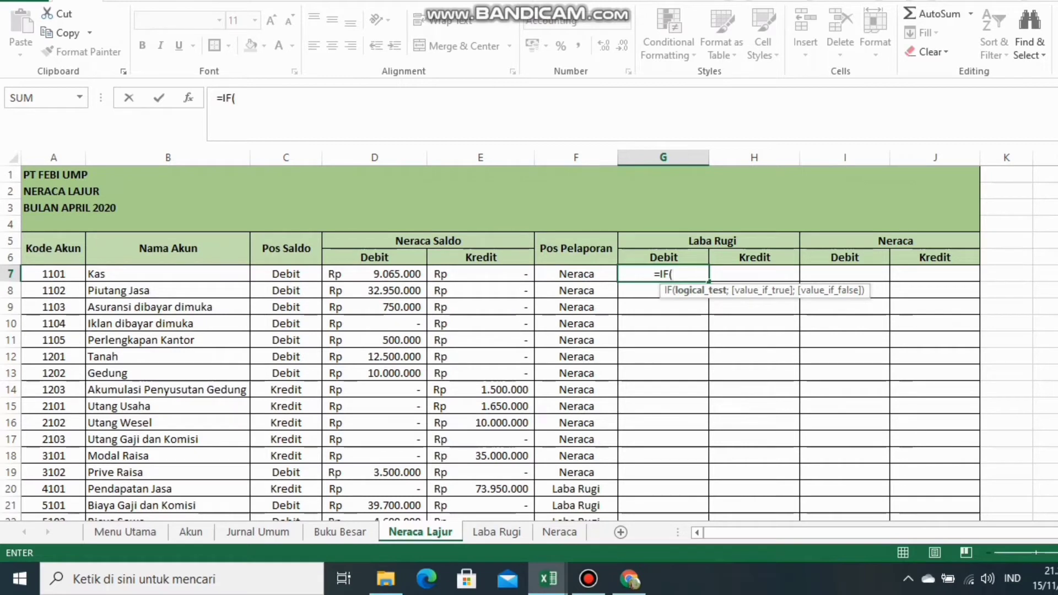
pyautogui.click(575, 274)
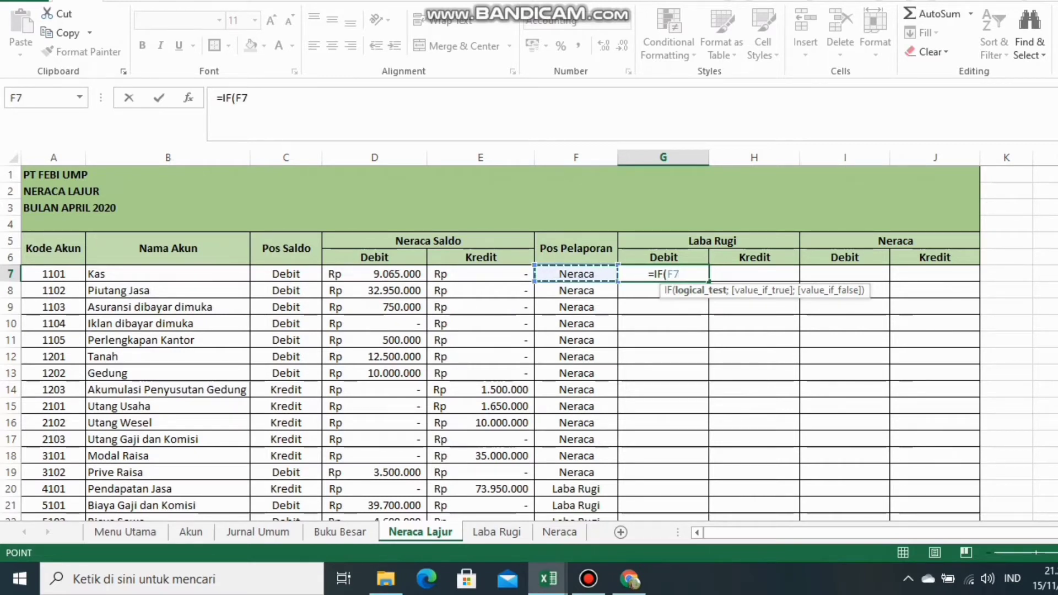
pyautogui.write('="')
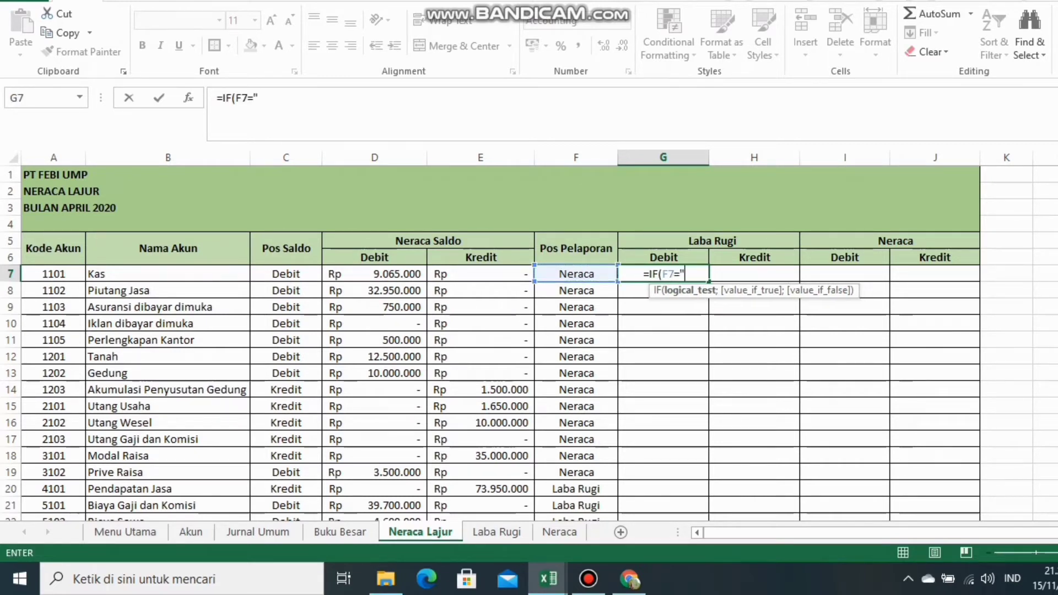
pyautogui.write('Laba Rugi')
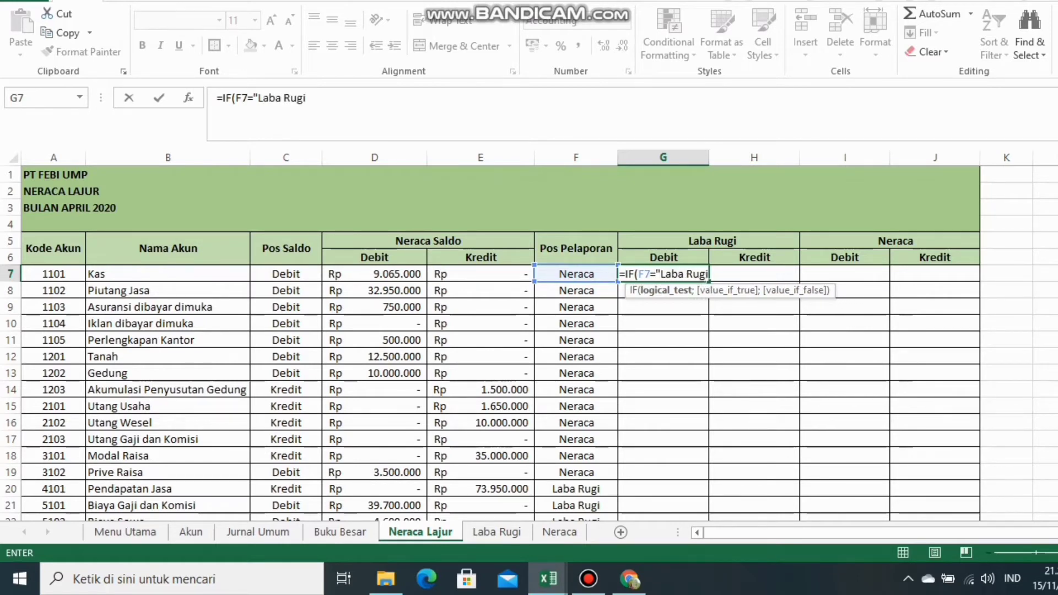
pyautogui.write('";')
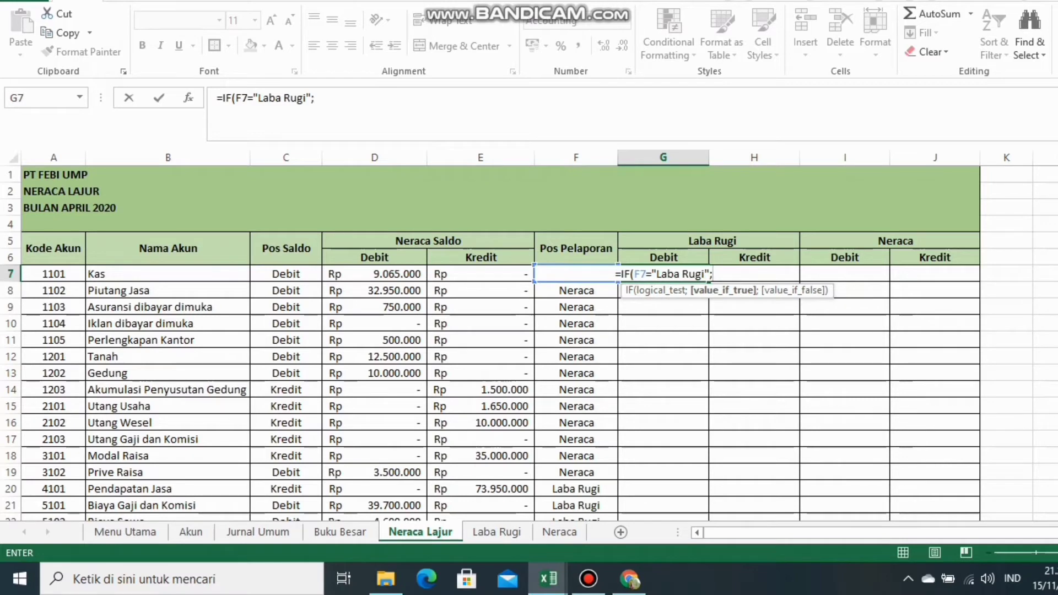
# Complete the G7 formula with D7 if true and 0 if false, and fill it down to row 28
pyautogui.click(375, 274)
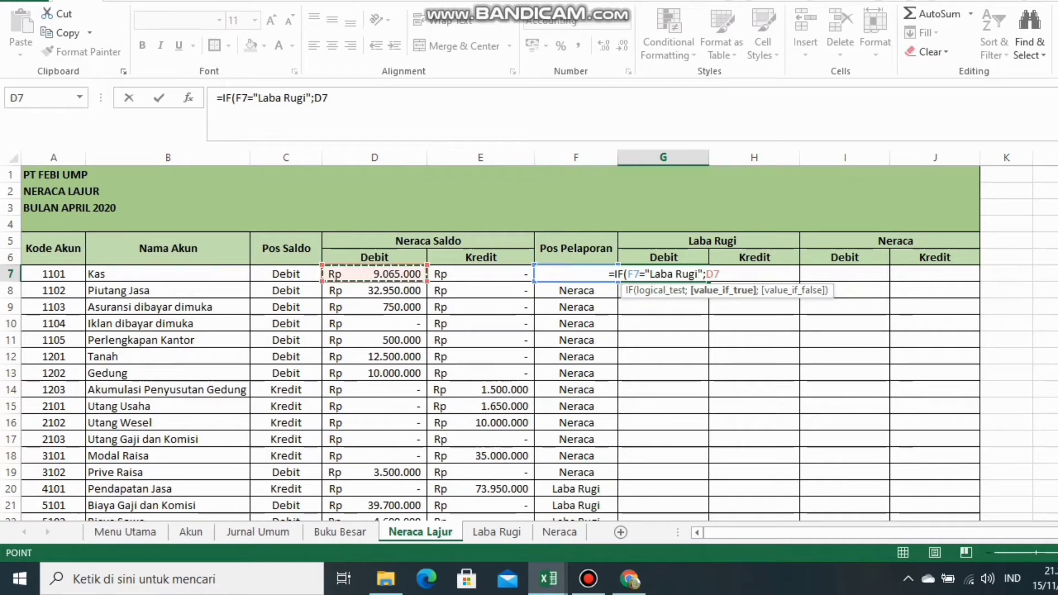
pyautogui.write(';0')
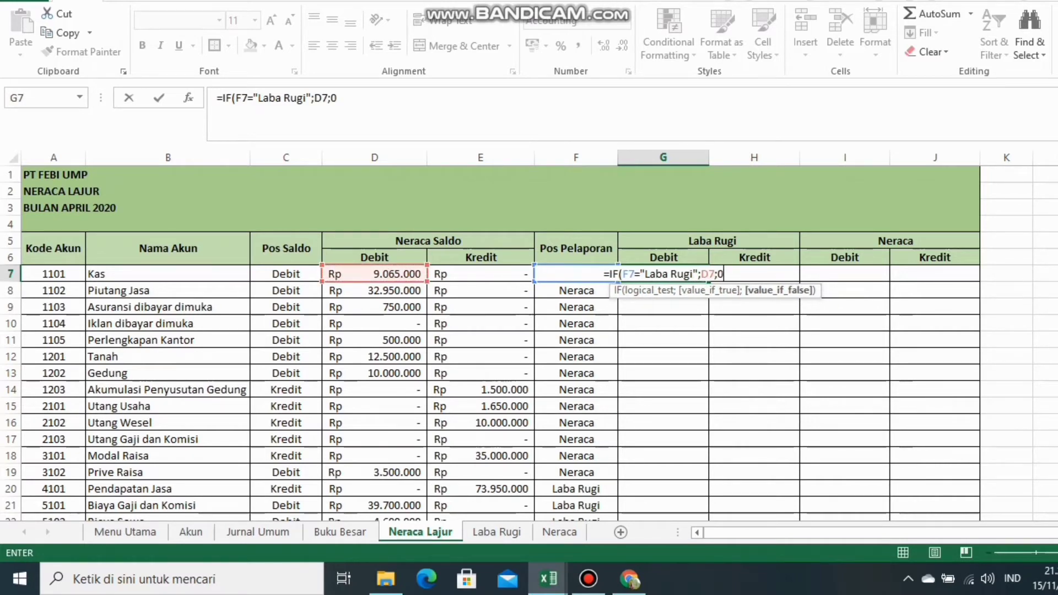
pyautogui.write(')')
pyautogui.press('Return')
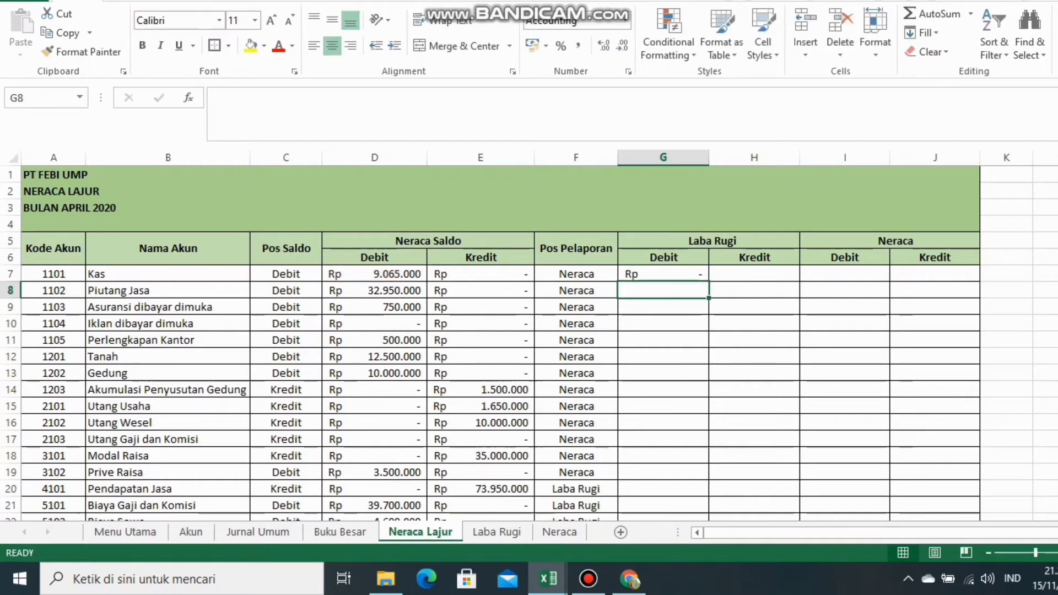
pyautogui.click(663, 273)
pyautogui.moveTo(708, 282); pyautogui.dragTo(684, 476)
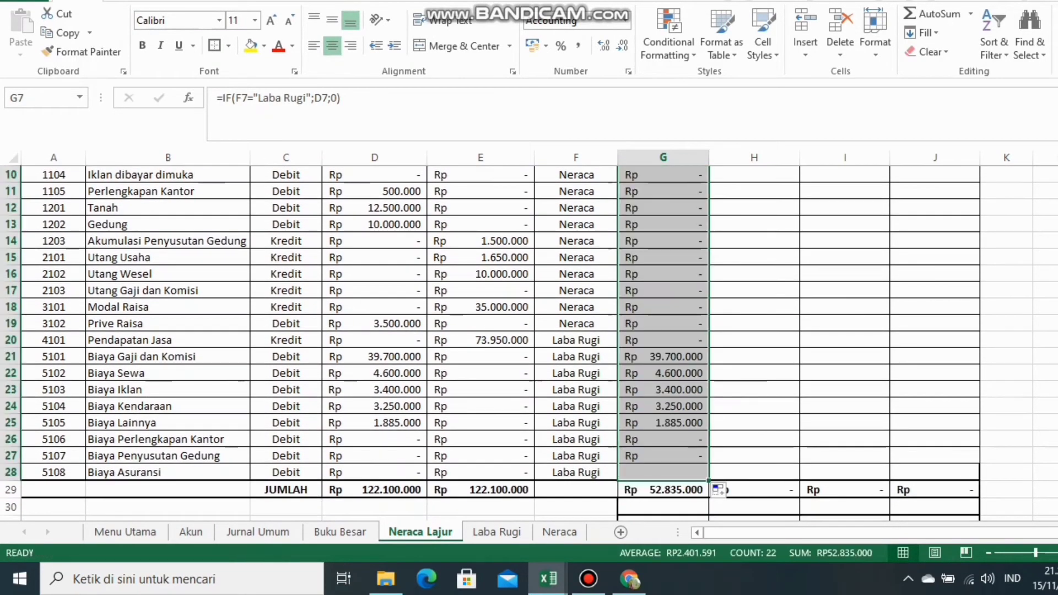
# Start an IF formula in the Laba Rugi Kredit cell H7 that tests whether F7 equals "Laba Rugi"
pyautogui.scroll(3, 684, 477)
pyautogui.click(754, 274)
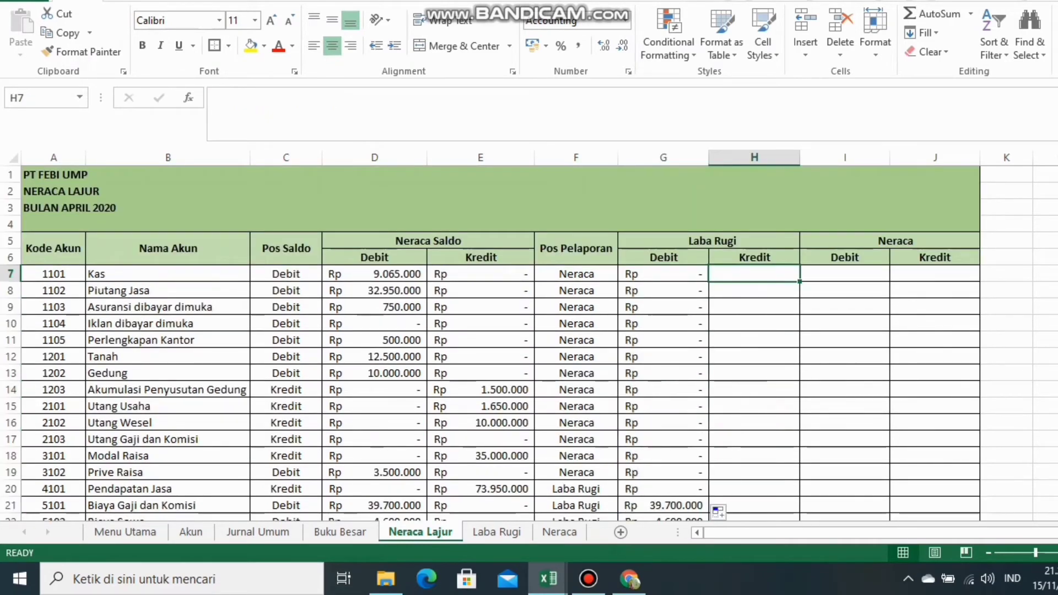
pyautogui.write('=IF')
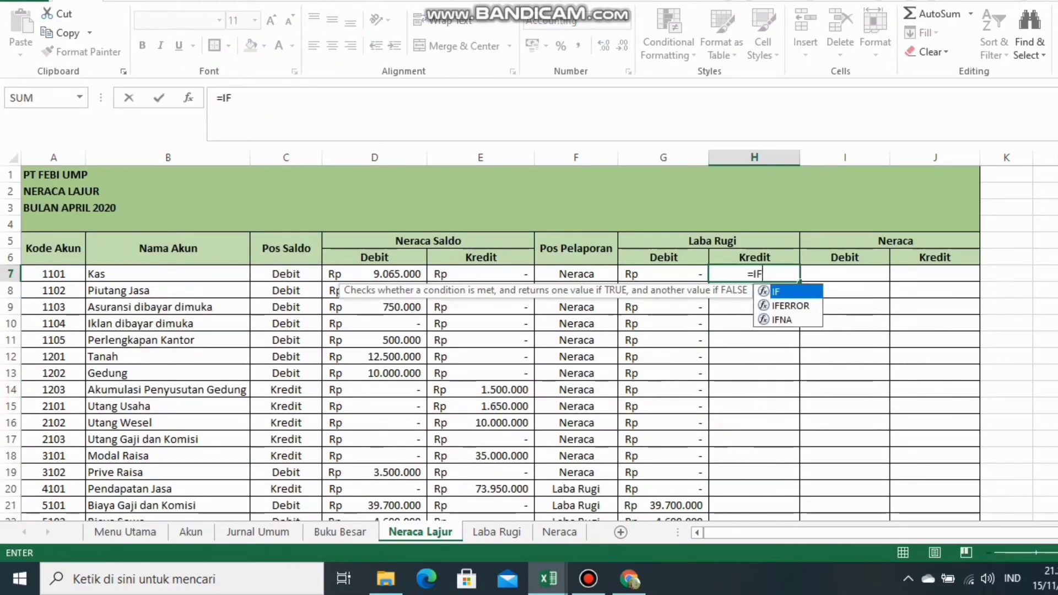
pyautogui.write('(')
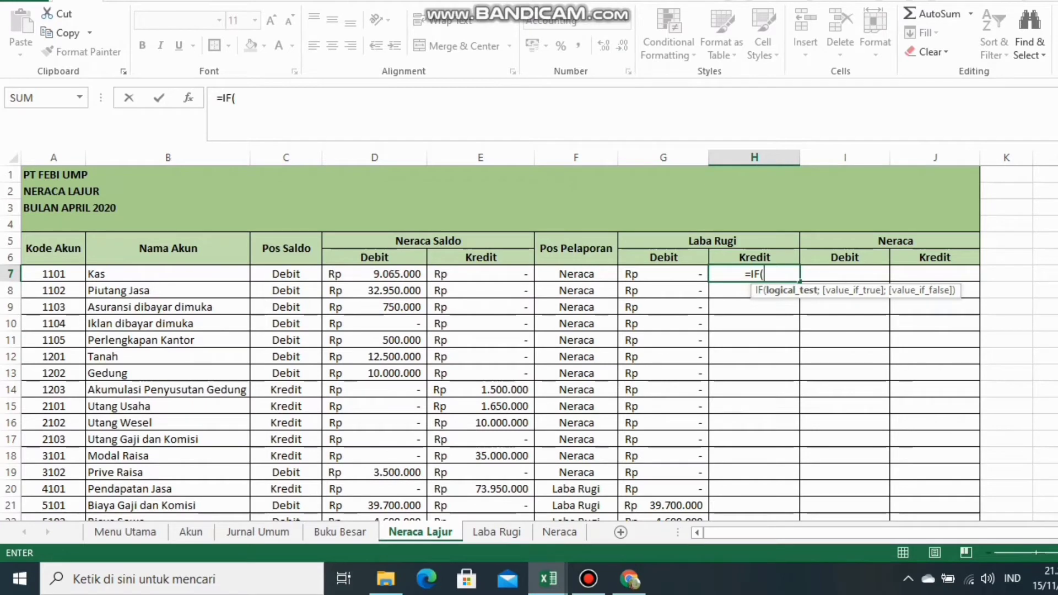
pyautogui.click(576, 274)
pyautogui.write('=')
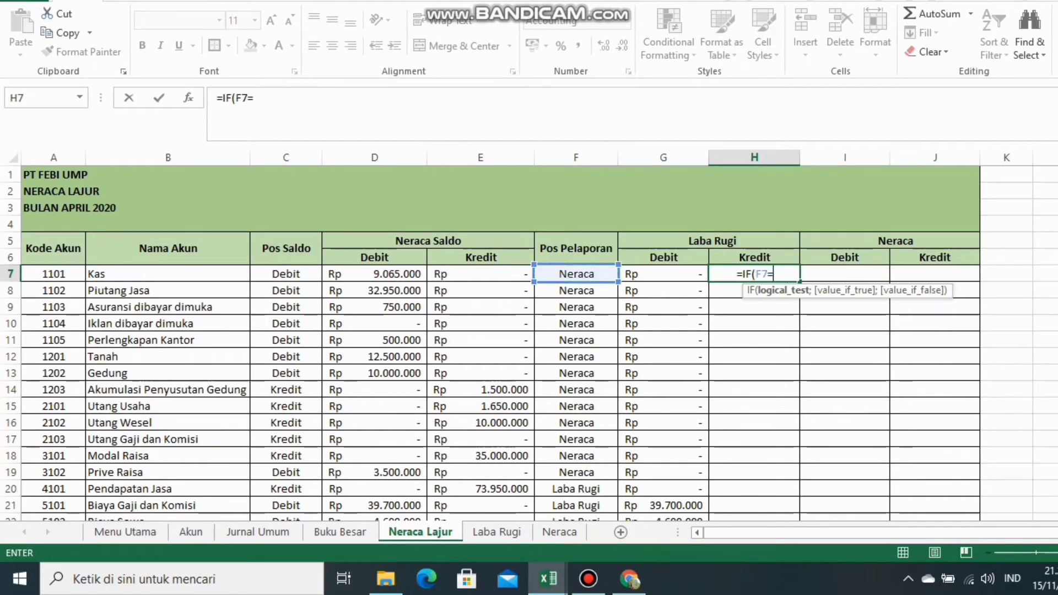
pyautogui.write('"Laba')
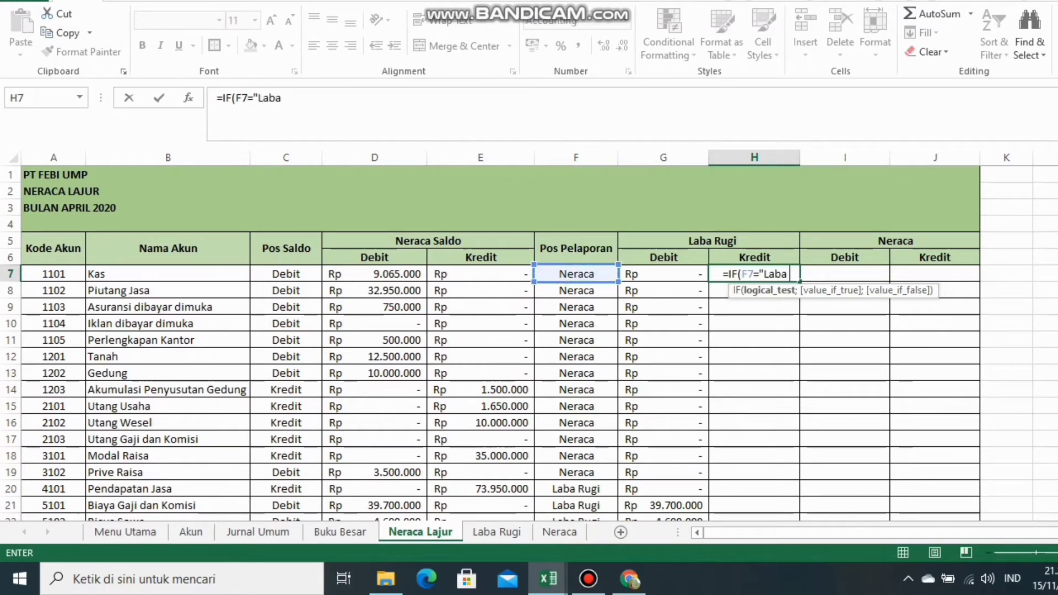
pyautogui.write(' Rugi"')
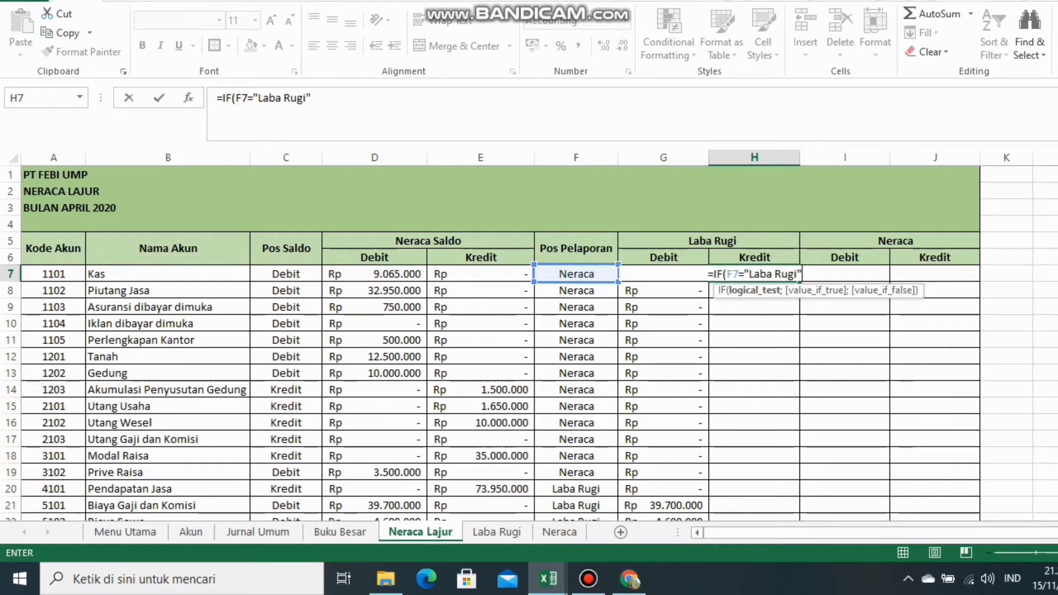
pyautogui.write(';')
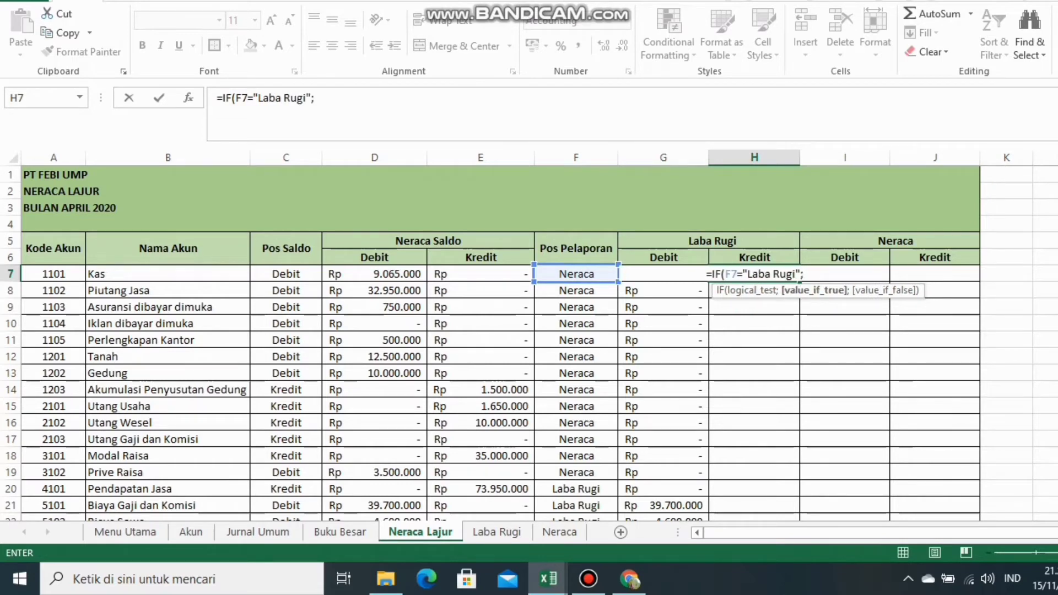
# Complete the H7 formula with D7 as the value if true and 0 as the value if false
pyautogui.click(374, 274)
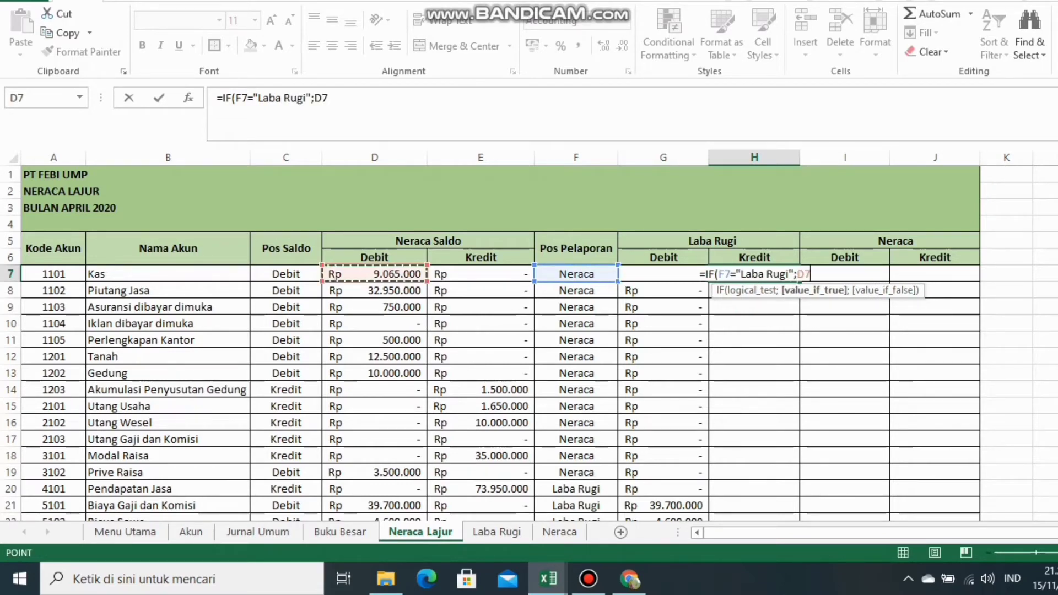
pyautogui.write(';0')
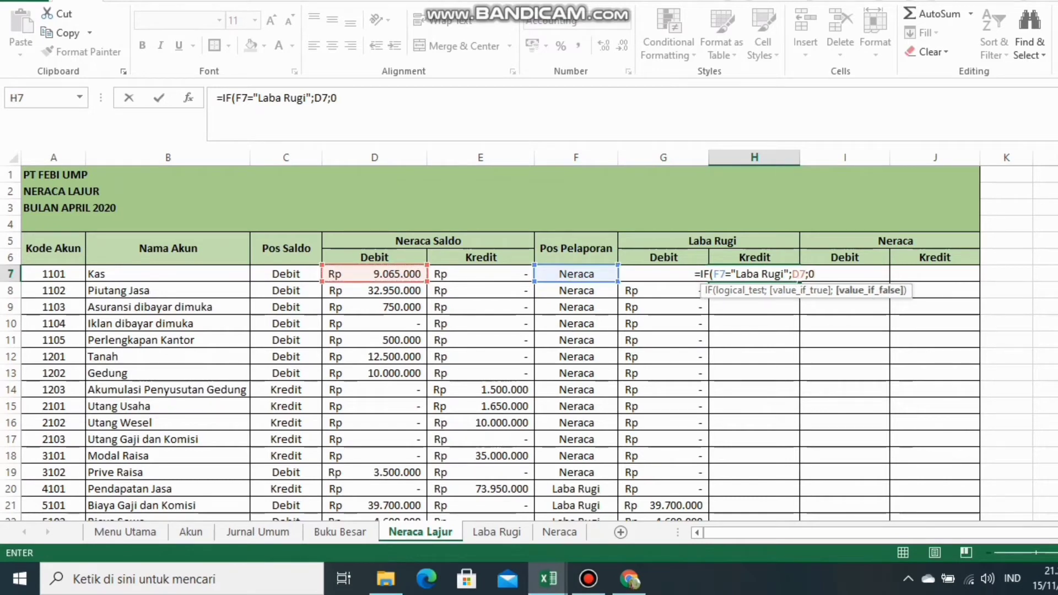
pyautogui.write(')')
pyautogui.hotkey('ctrl', 'Return')
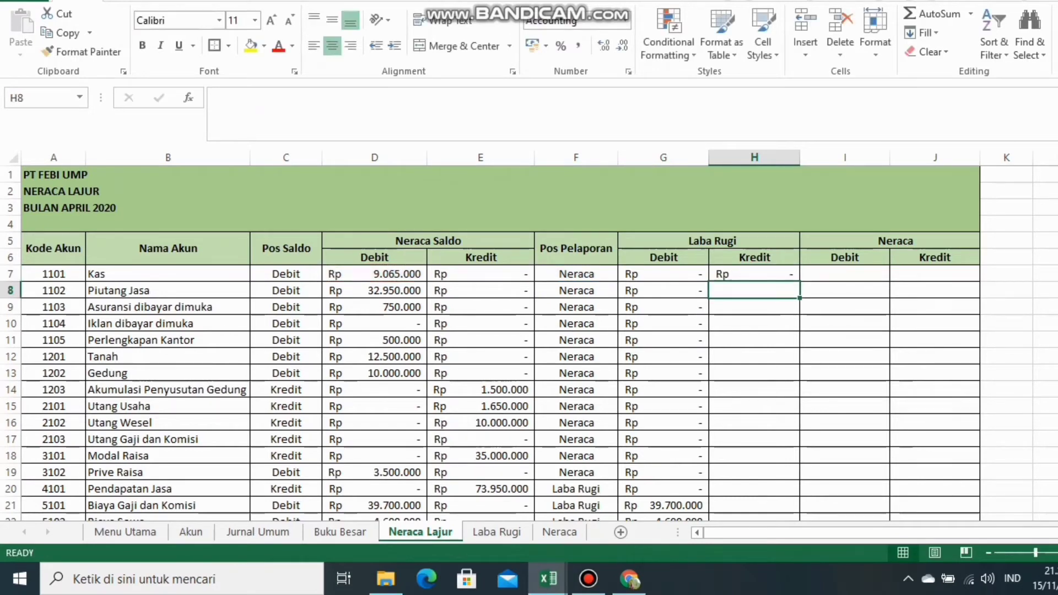
pyautogui.click(754, 274)
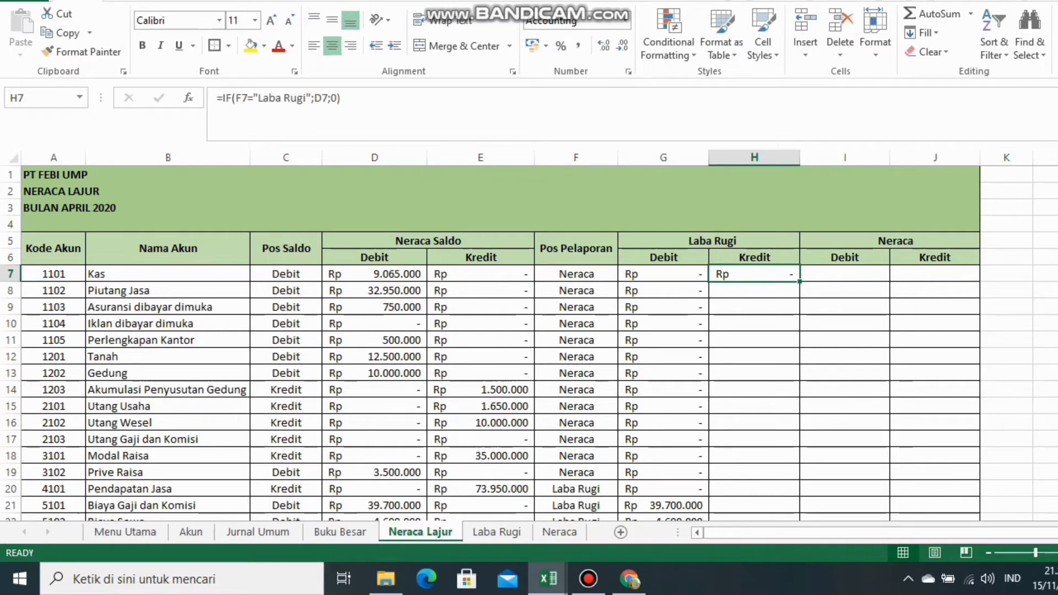
pyautogui.moveTo(799, 281); pyautogui.dragTo(796, 476)
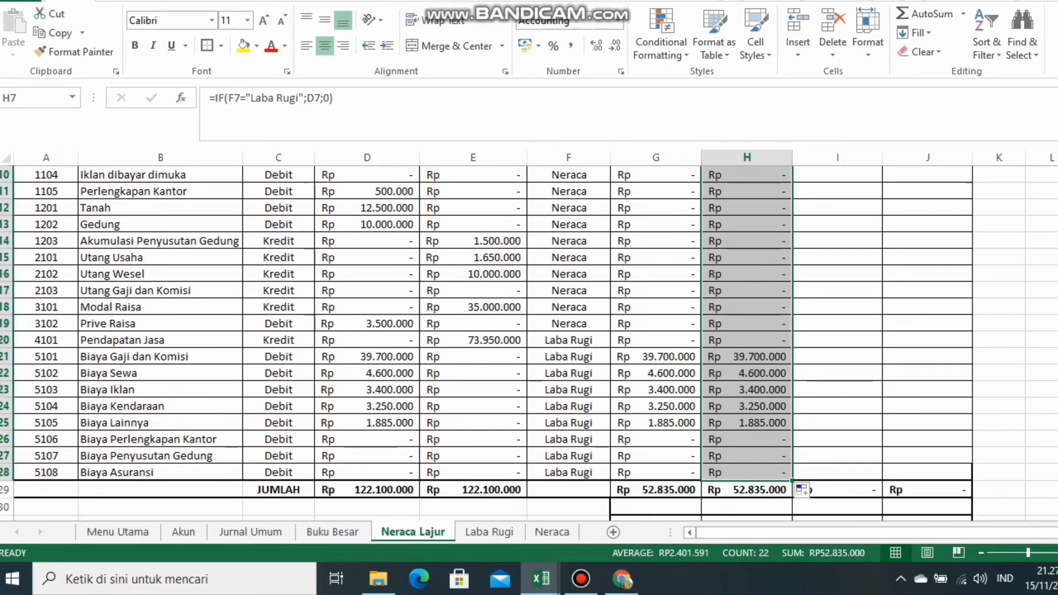
pyautogui.hotkey('ctrl', 'z')
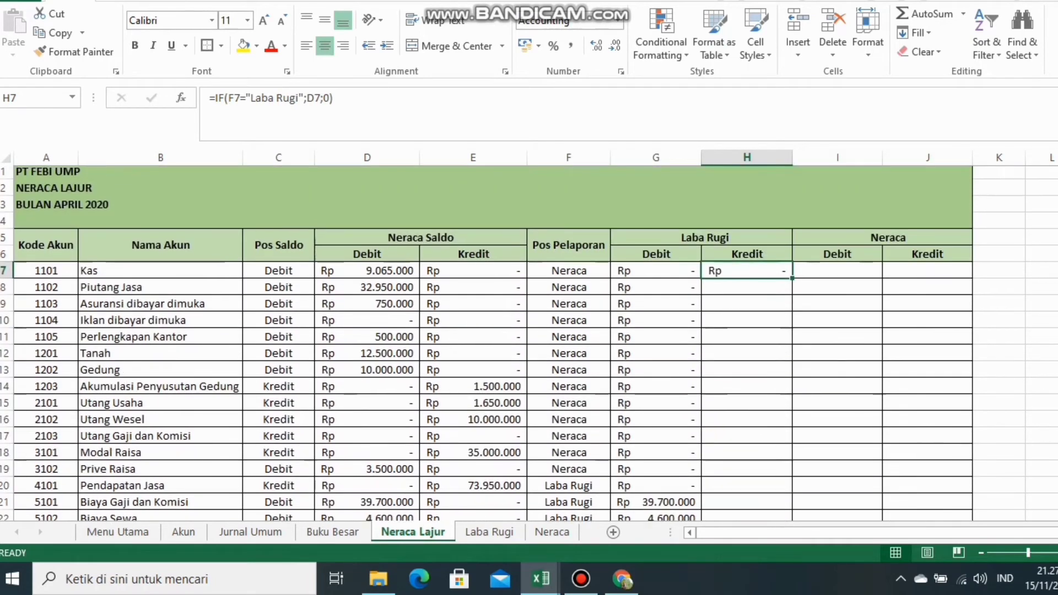
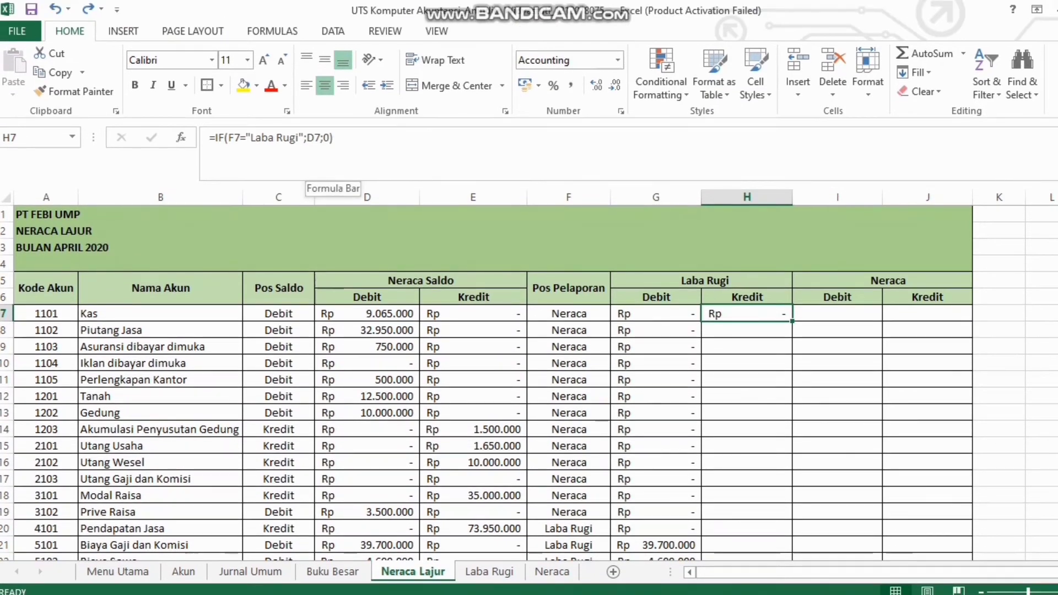
# Change the H7 formula's value if true to E7 and fill it down the Laba Rugi Kredit column to row 28
pyautogui.click(315, 98)
pyautogui.press('BackSpace')
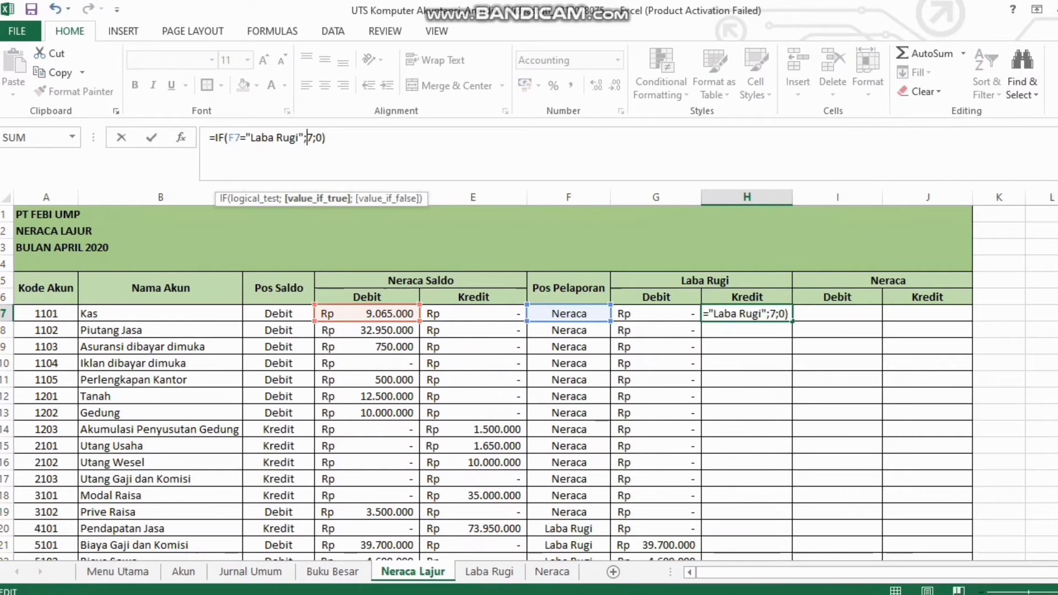
pyautogui.write('E')
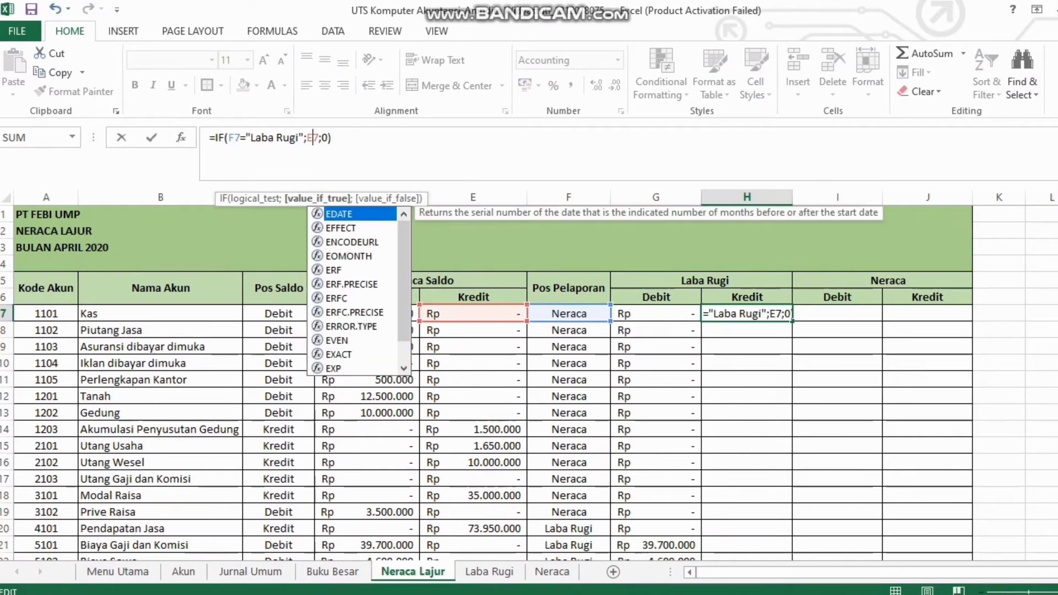
pyautogui.press('Return')
pyautogui.click(746, 314)
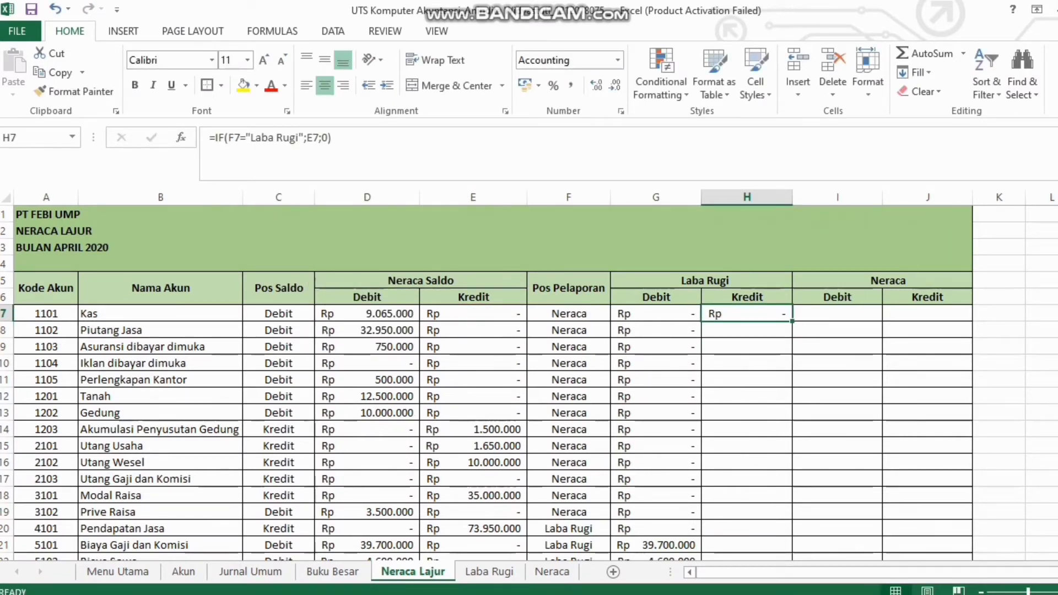
pyautogui.moveTo(791, 320); pyautogui.dragTo(792, 520)
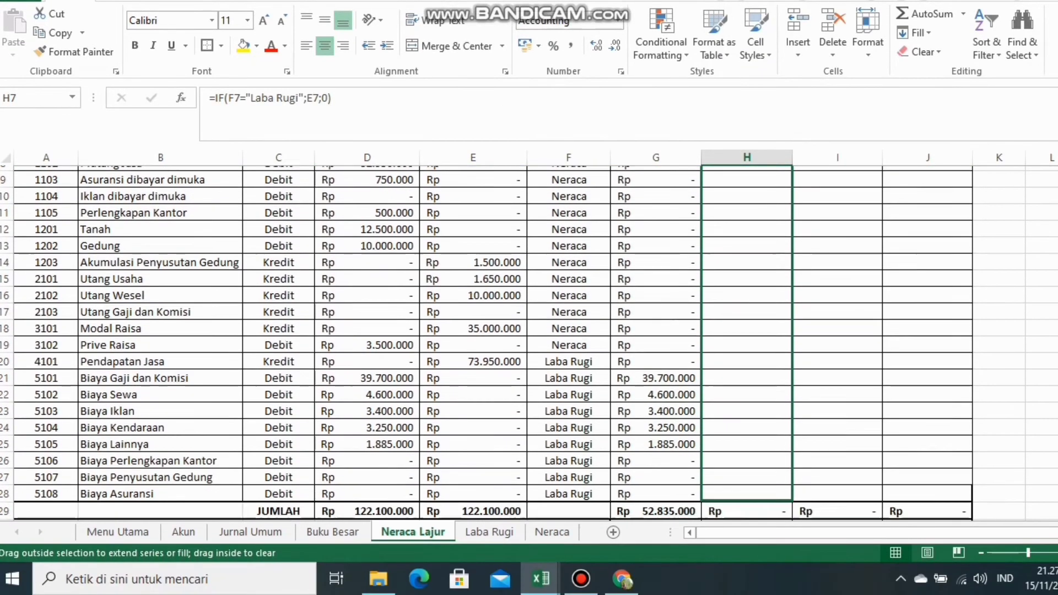
pyautogui.moveTo(791, 479); pyautogui.dragTo(792, 479)
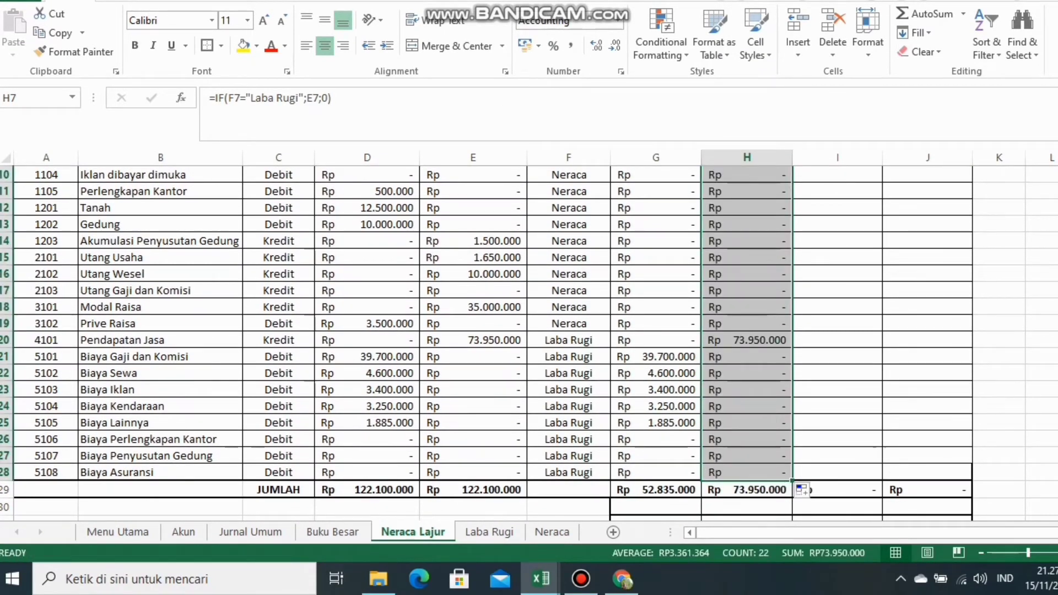
# Start an IF formula in the Neraca Debit cell I7 with F7 and "Neraca" as its logical test
pyautogui.scroll(3, 485, 330)
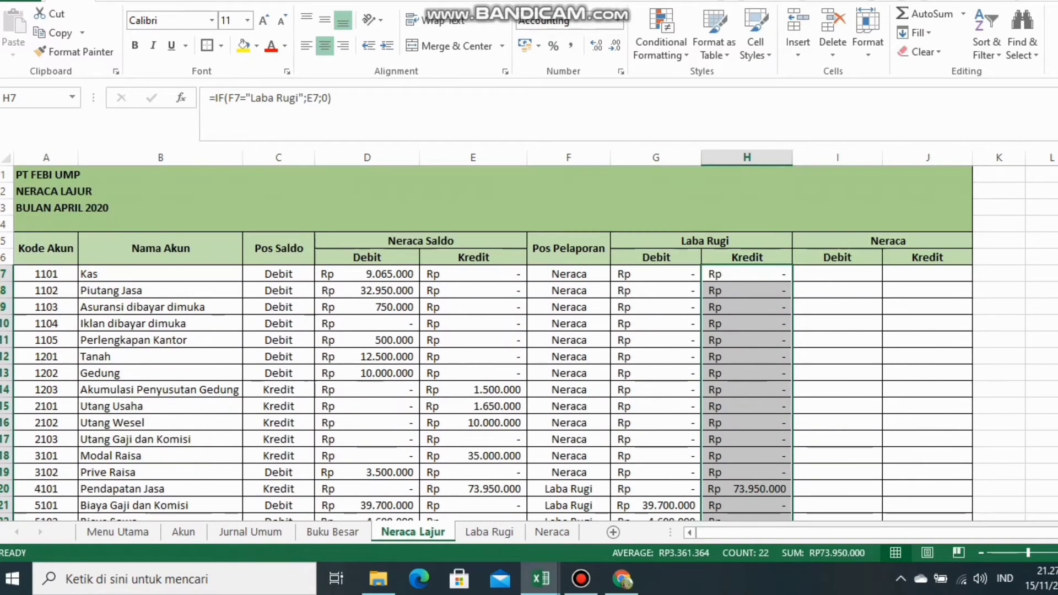
pyautogui.click(820, 274)
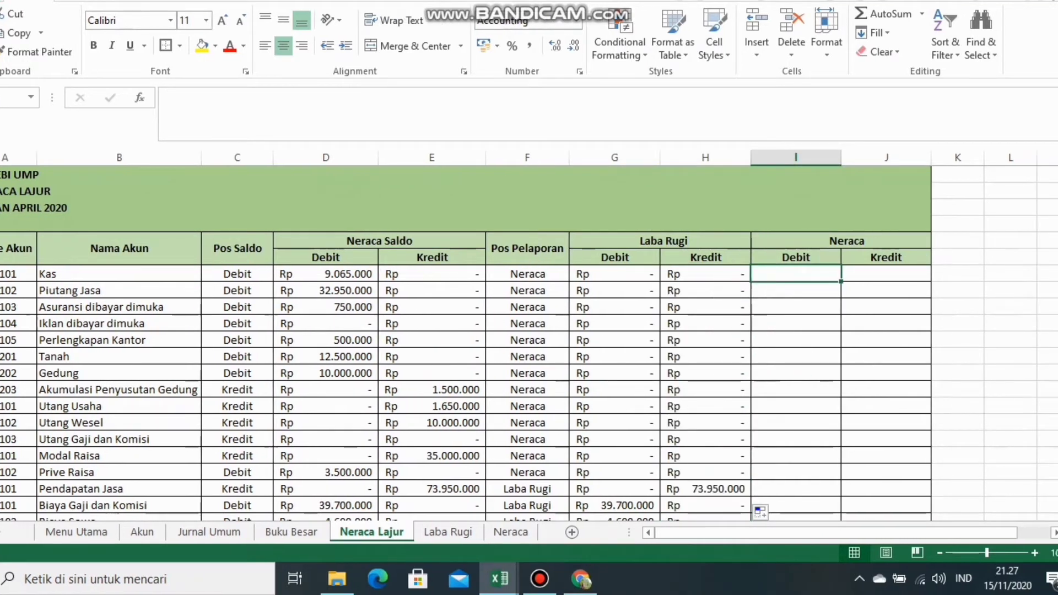
pyautogui.write('=')
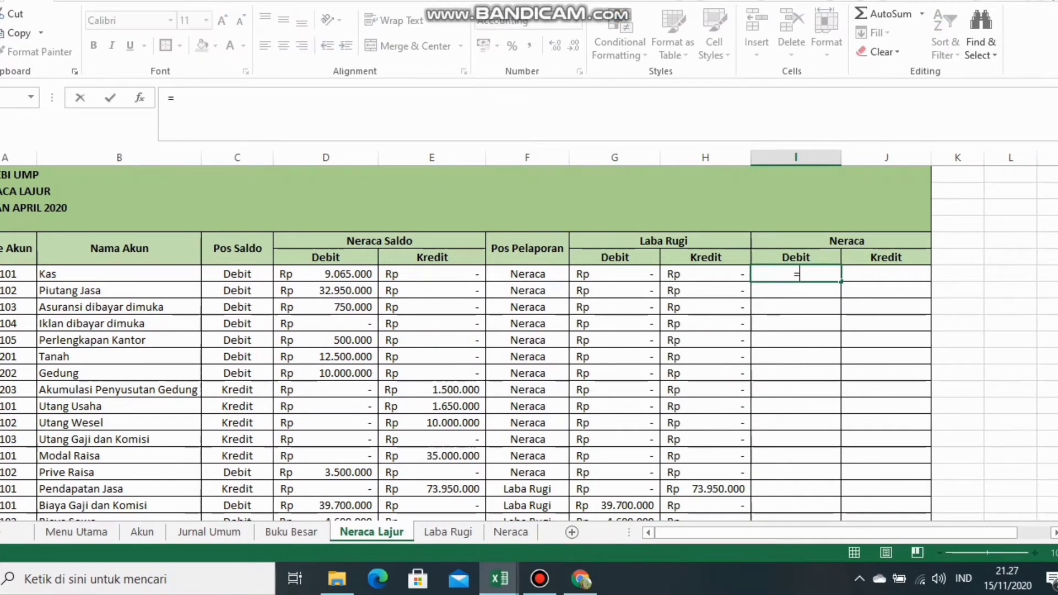
pyautogui.write('IF(')
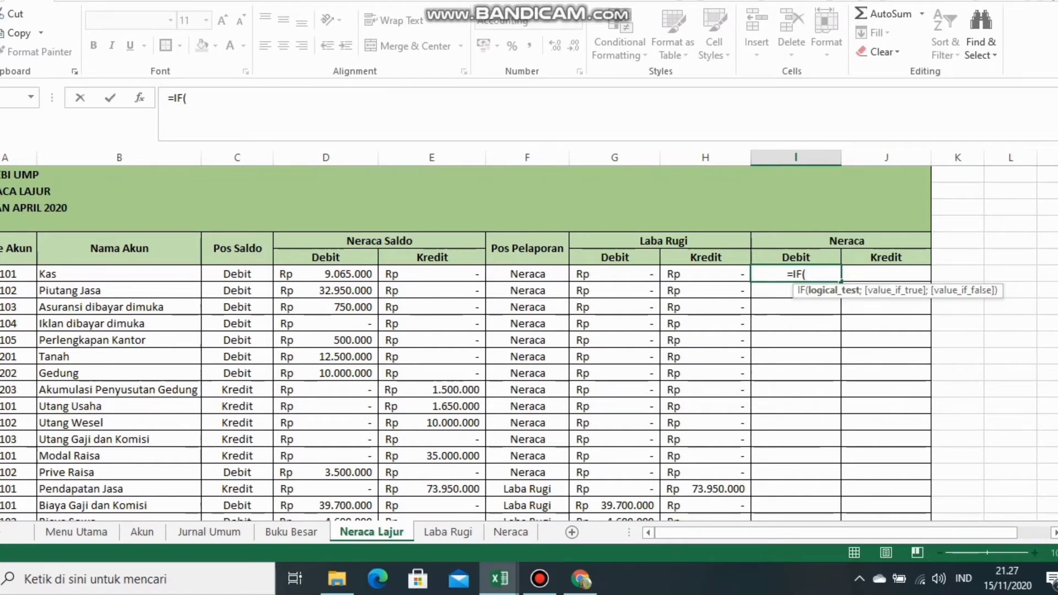
pyautogui.click(488, 273)
pyautogui.write('"Nerac')
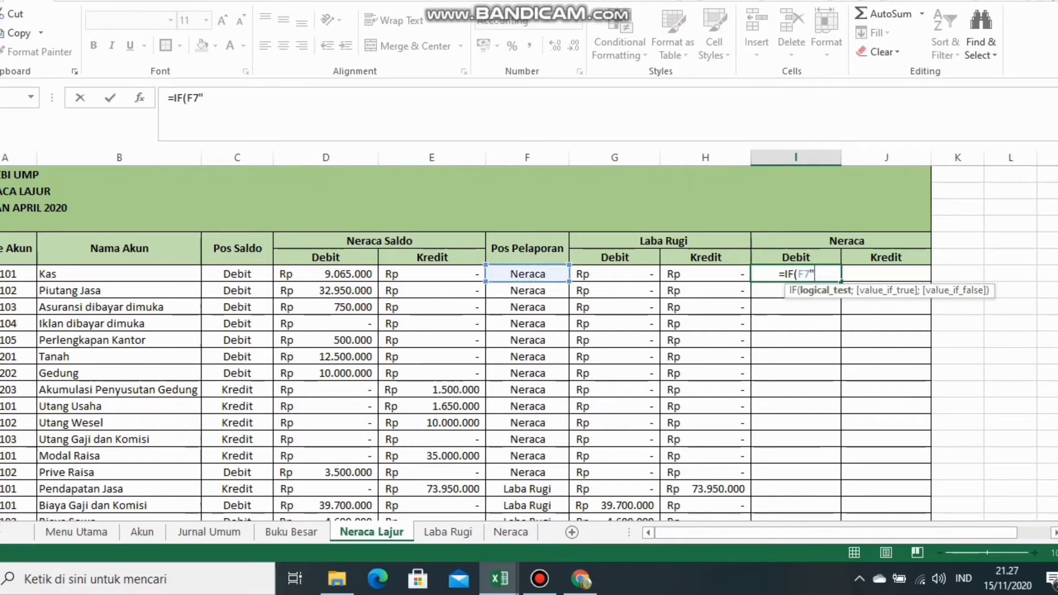
pyautogui.write('a')
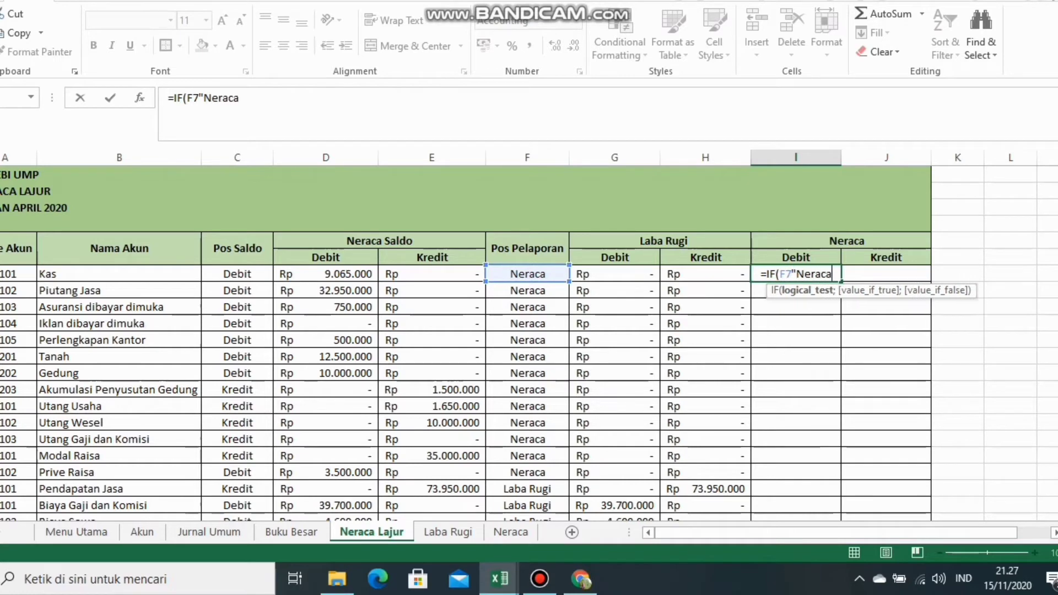
pyautogui.write('"')
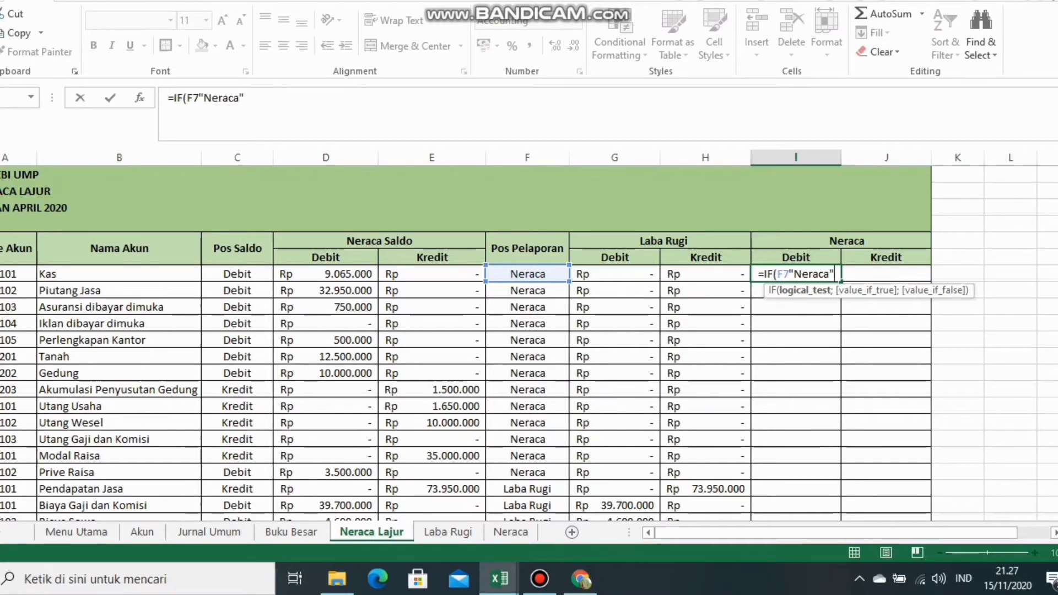
pyautogui.write(';')
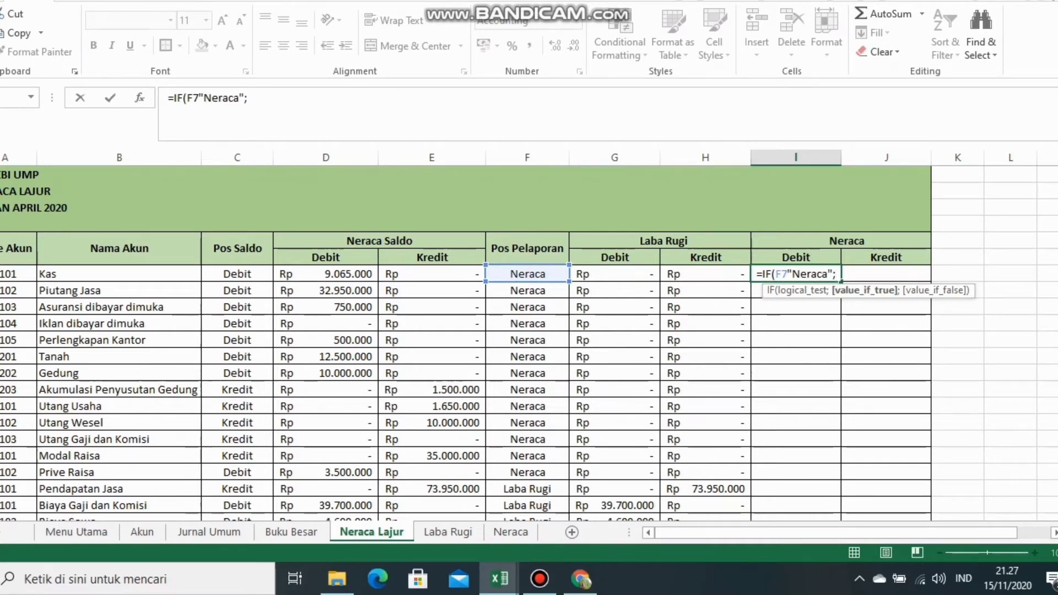
# Complete the I7 formula with D7 as the value if true and 0 if false, and try to enter it
pyautogui.click(326, 273)
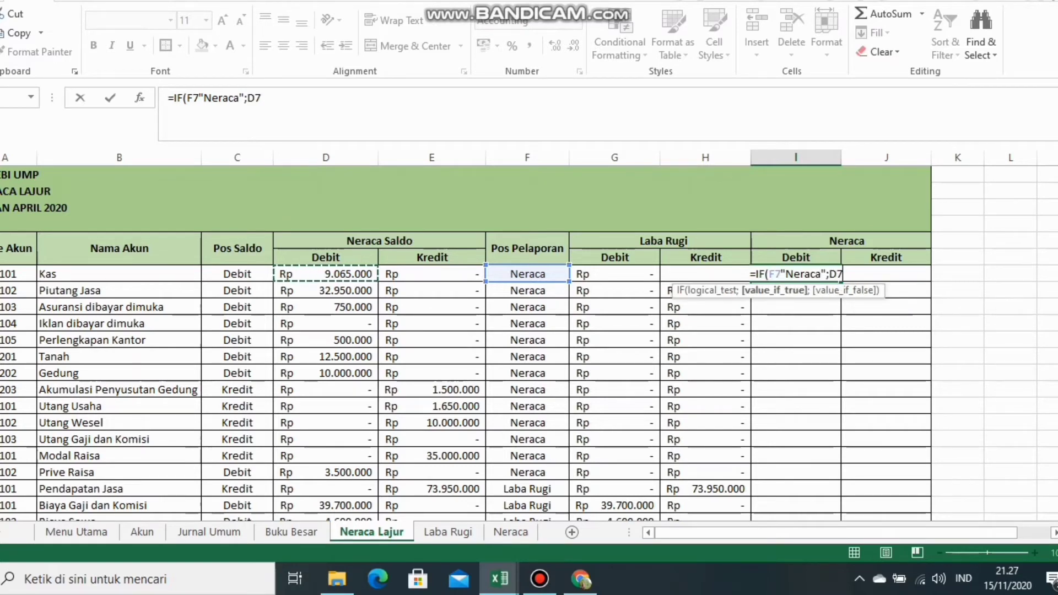
pyautogui.write(';0)')
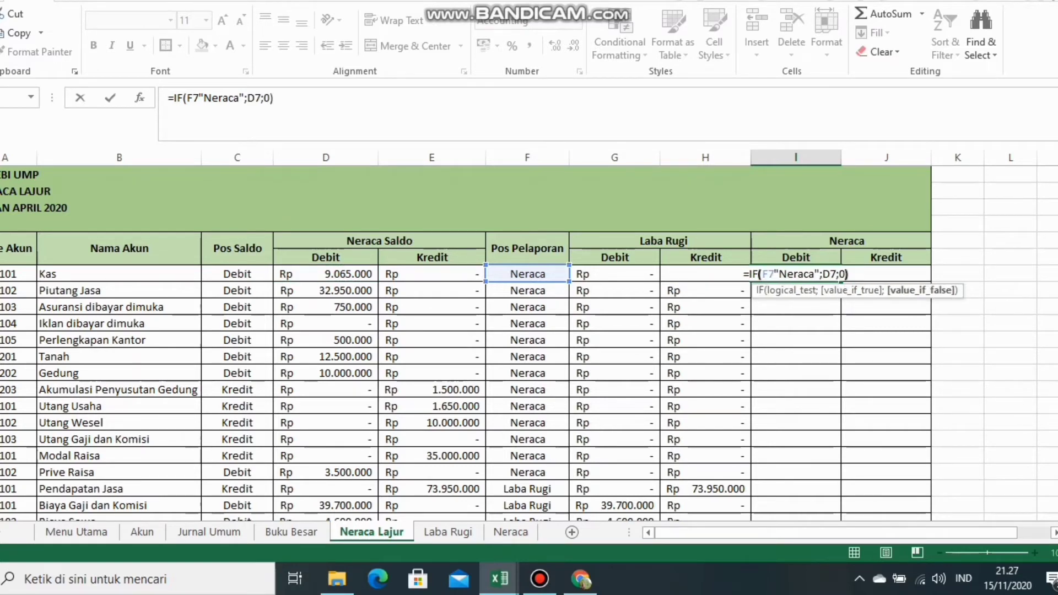
pyautogui.press('Return')
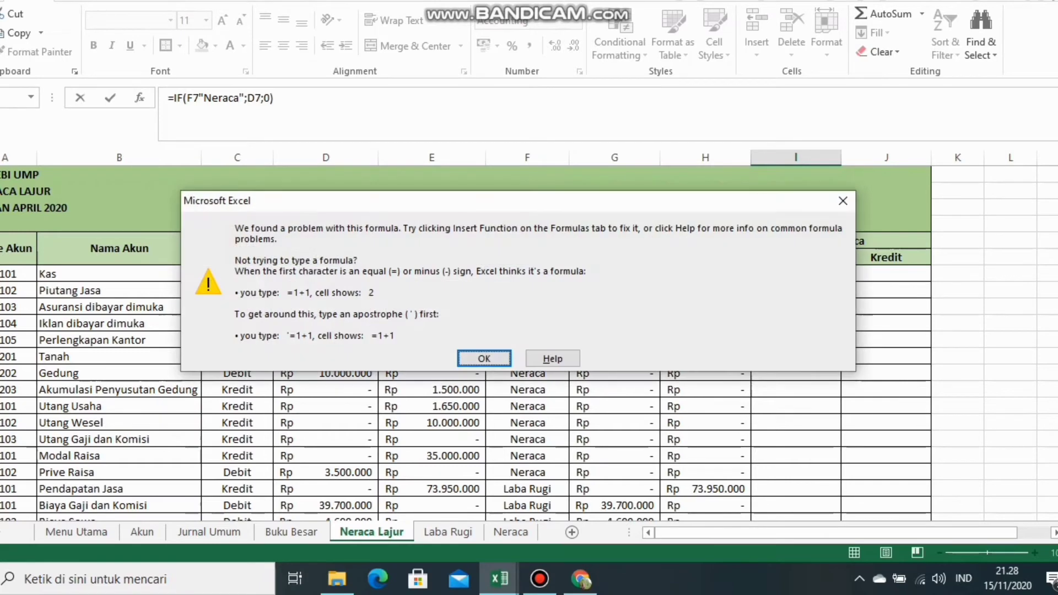
pyautogui.press('Return')
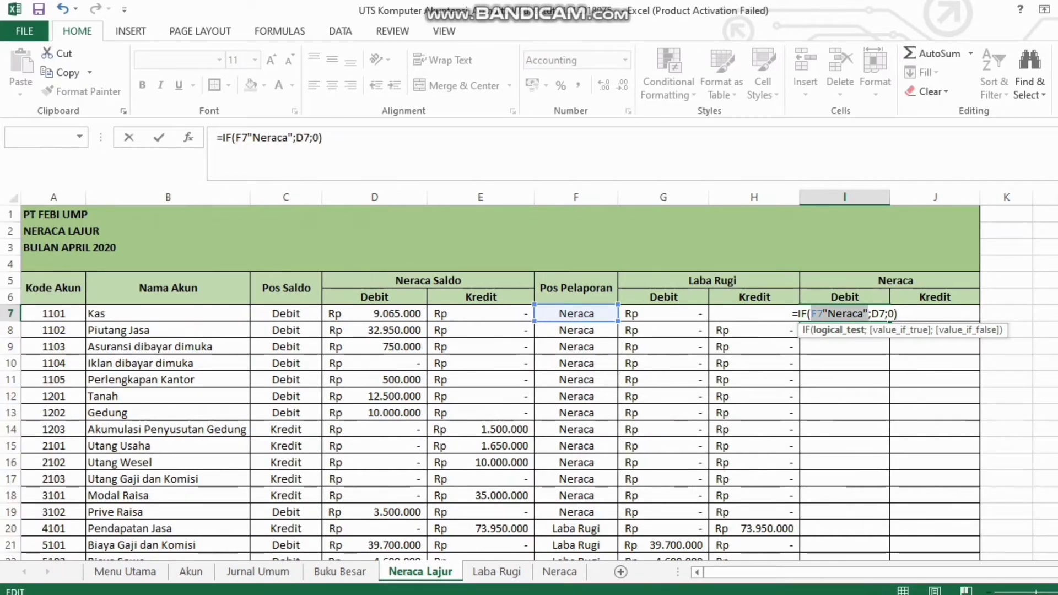
# Insert an equals sign between F7 and "Neraca" in the I7 formula, and fill it down the Neraca Debit column to row 28
pyautogui.click(193, 138)
pyautogui.write('=')
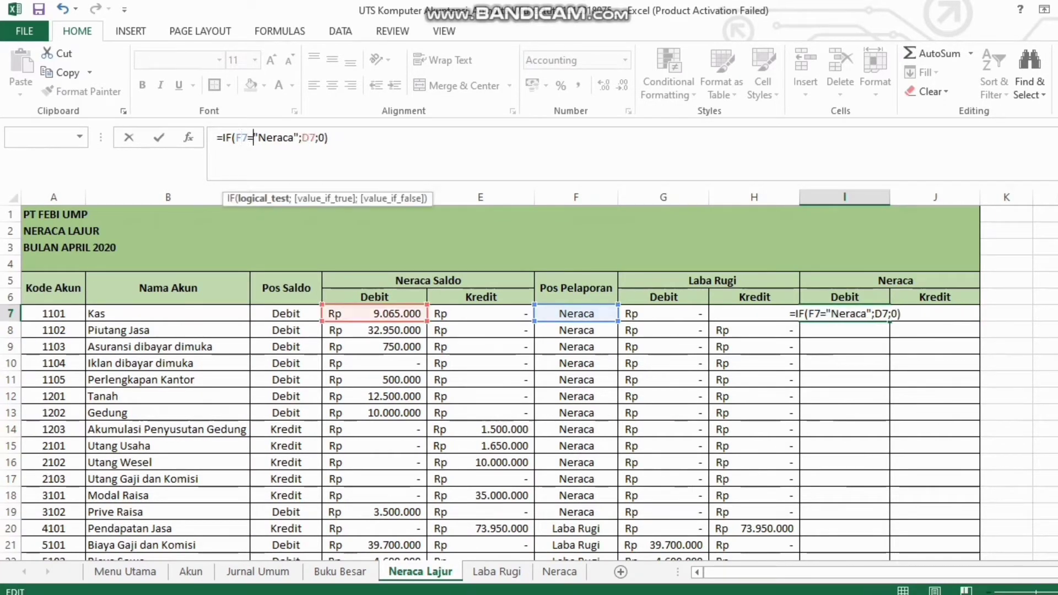
pyautogui.press('Return')
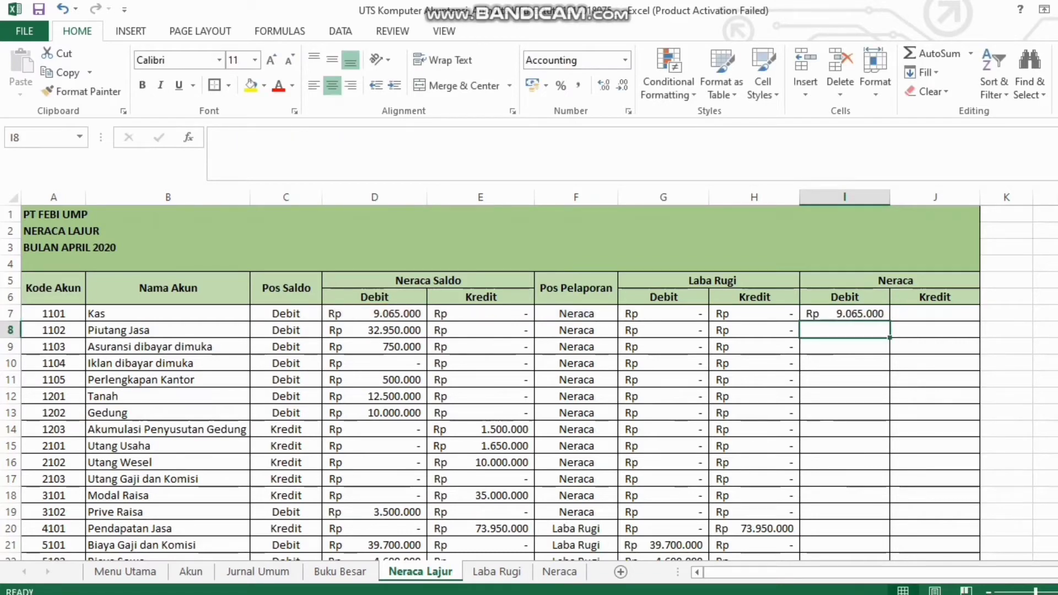
pyautogui.click(844, 314)
pyautogui.moveTo(819, 320); pyautogui.dragTo(794, 504)
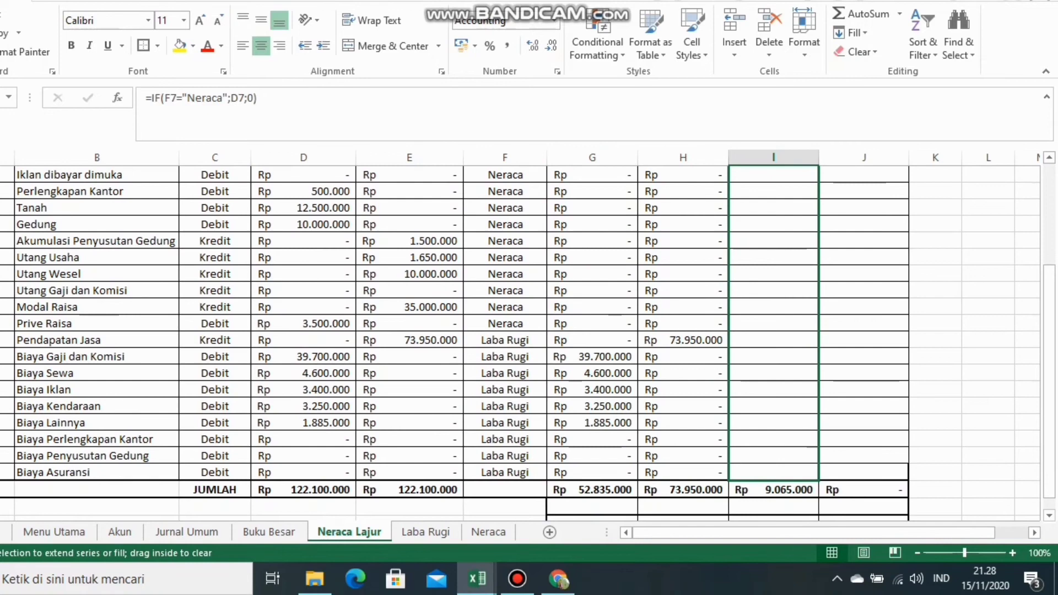
pyautogui.moveTo(819, 480); pyautogui.dragTo(819, 480)
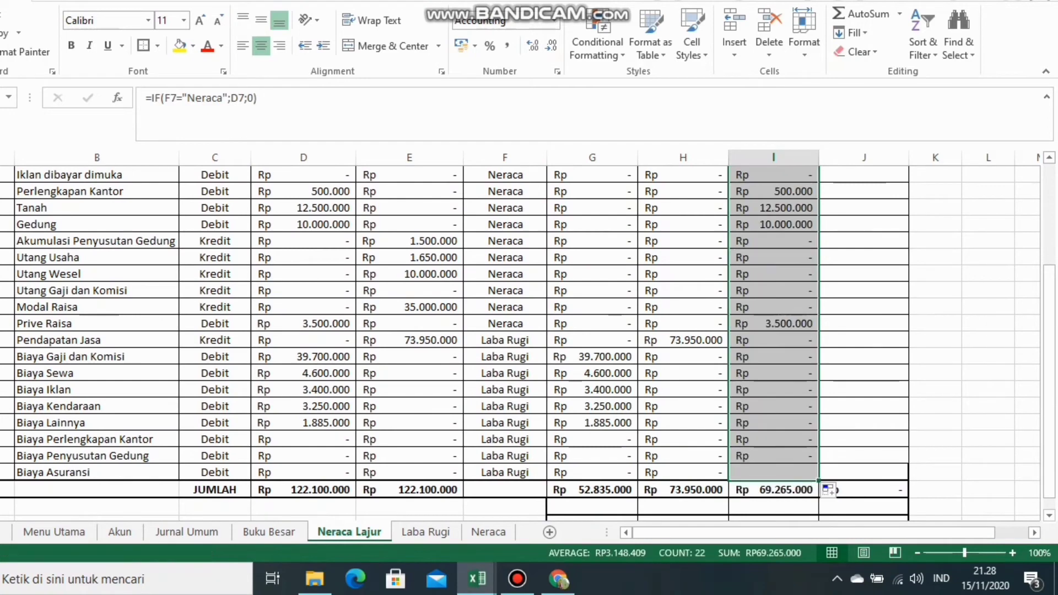
# Start an IF formula in the Neraca Kredit cell J7 that tests whether F7 equals "Neraca"
pyautogui.scroll(3, 528, 331)
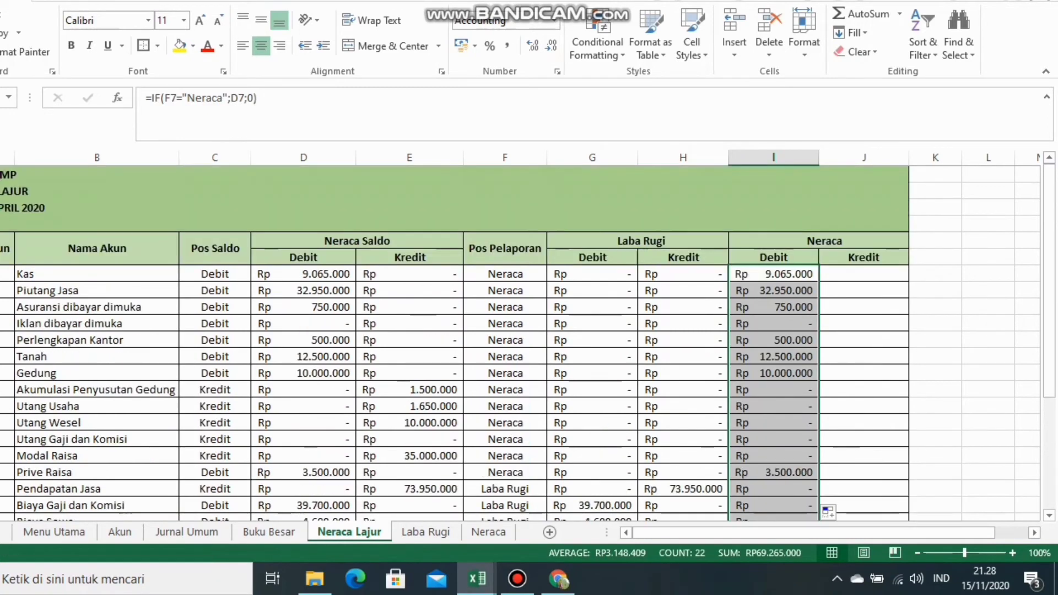
pyautogui.click(863, 273)
pyautogui.write('=')
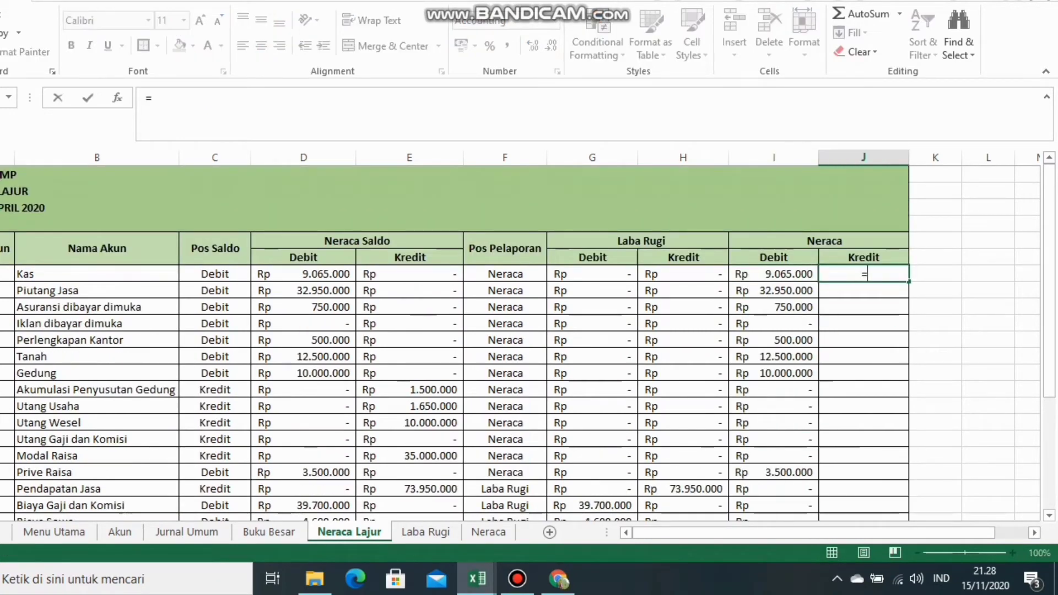
pyautogui.write('if')
pyautogui.press('Tab')
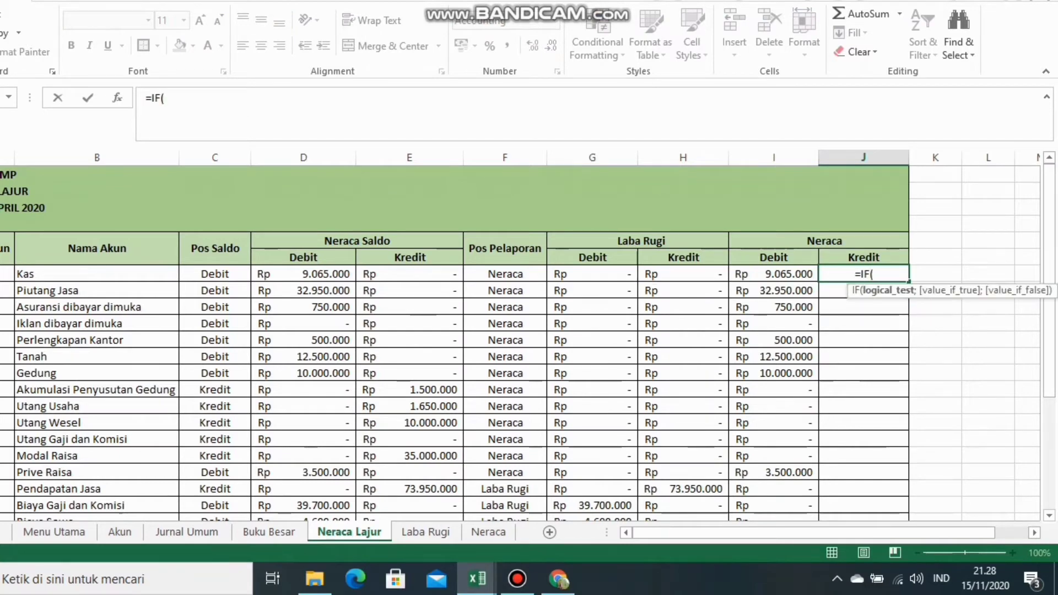
pyautogui.click(526, 273)
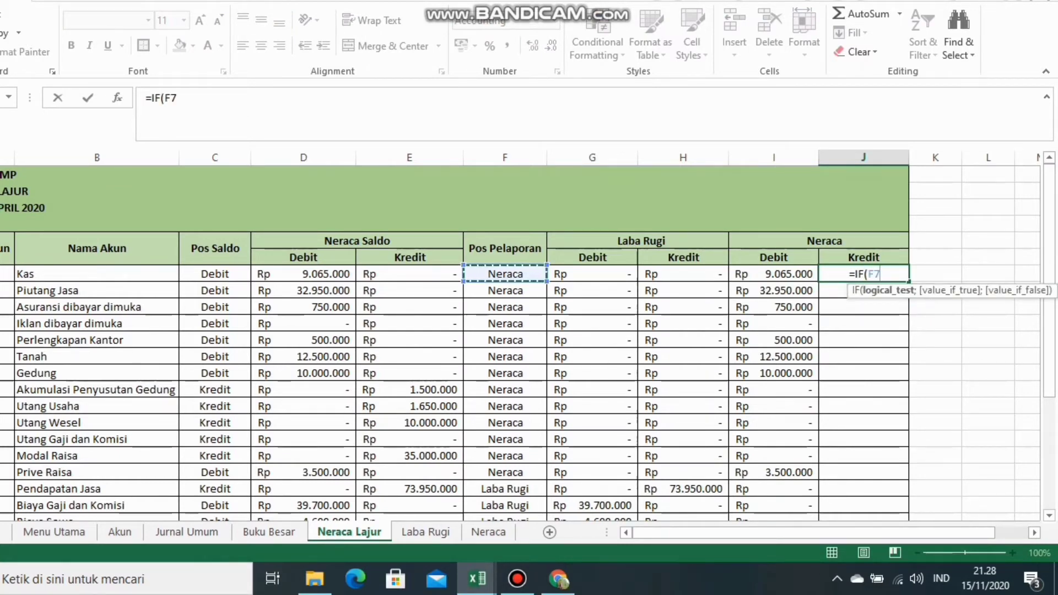
pyautogui.write('="')
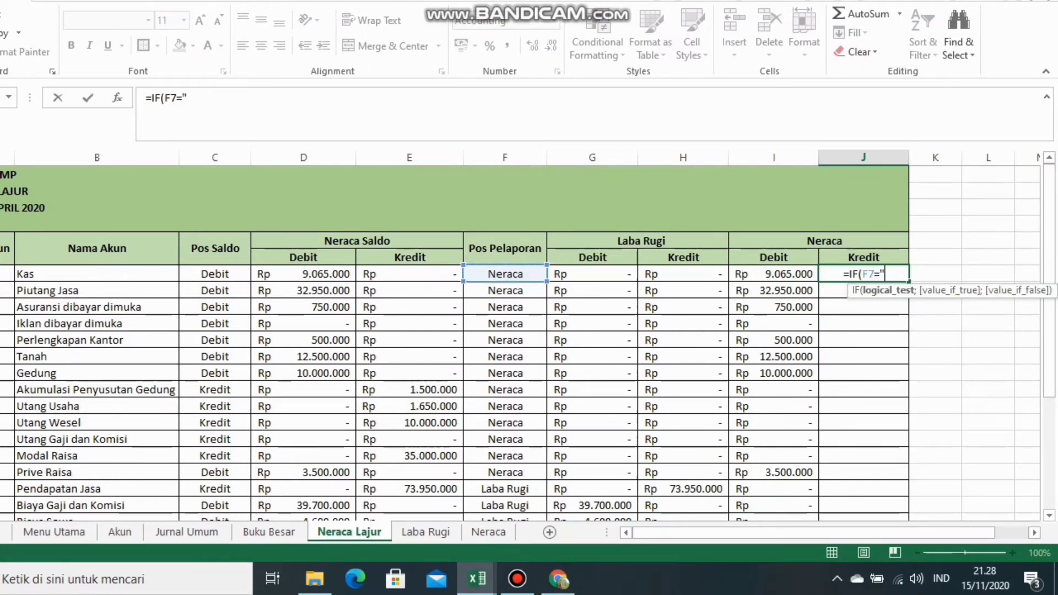
pyautogui.write('Neraca')
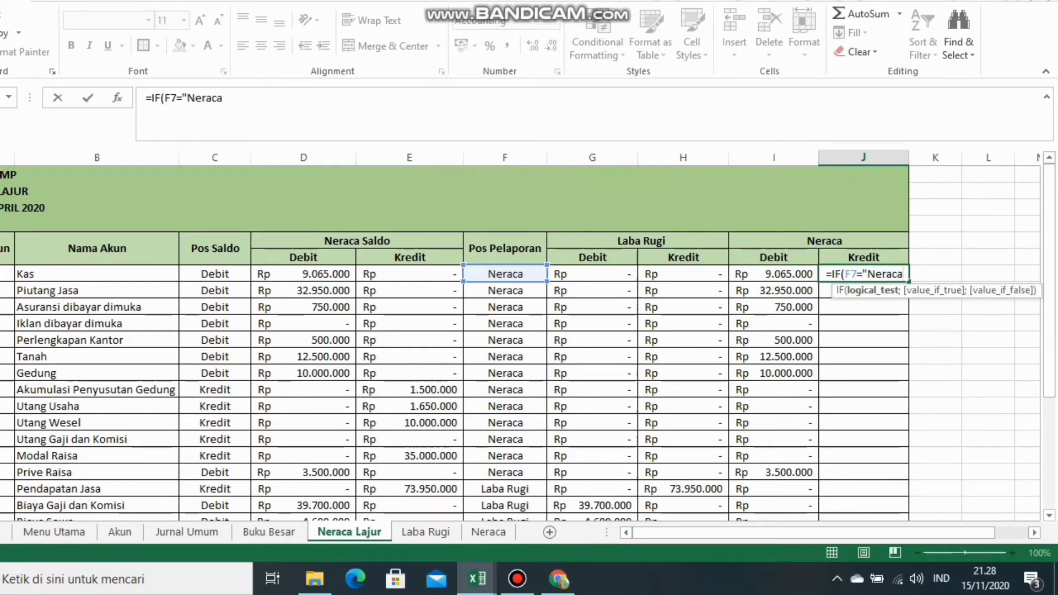
pyautogui.write('";')
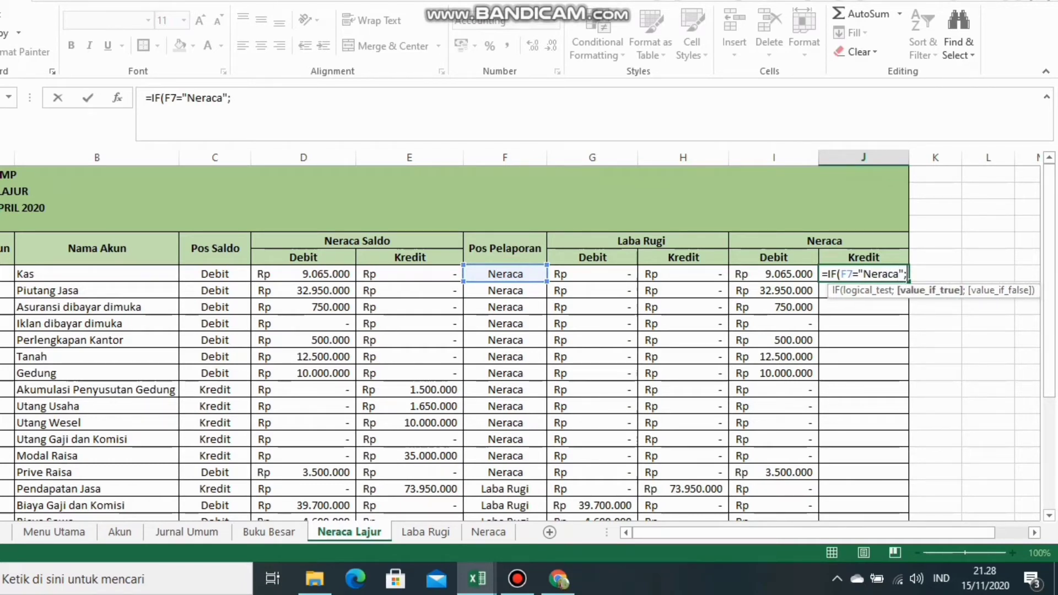
# Complete the J7 formula with E7 if true and 0 if false, and fill it down the Neraca Kredit column to row 28
pyautogui.click(410, 274)
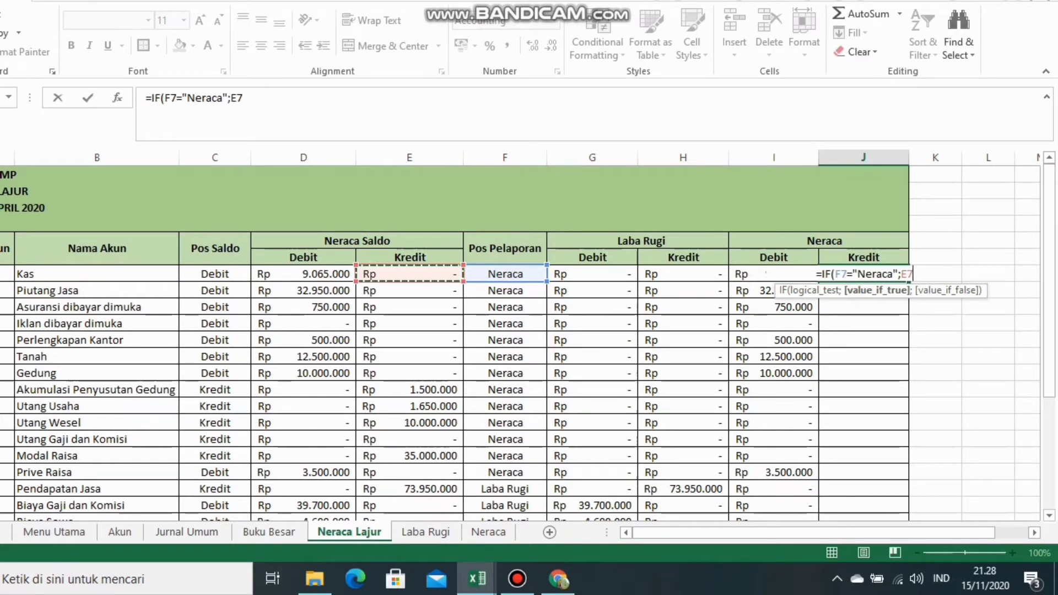
pyautogui.write(';0')
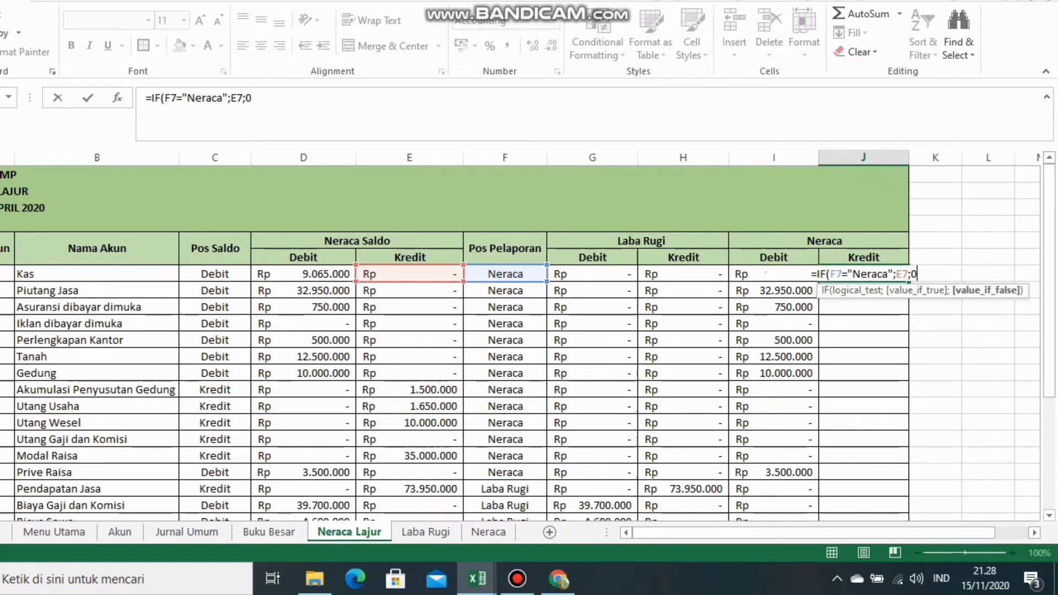
pyautogui.write(')')
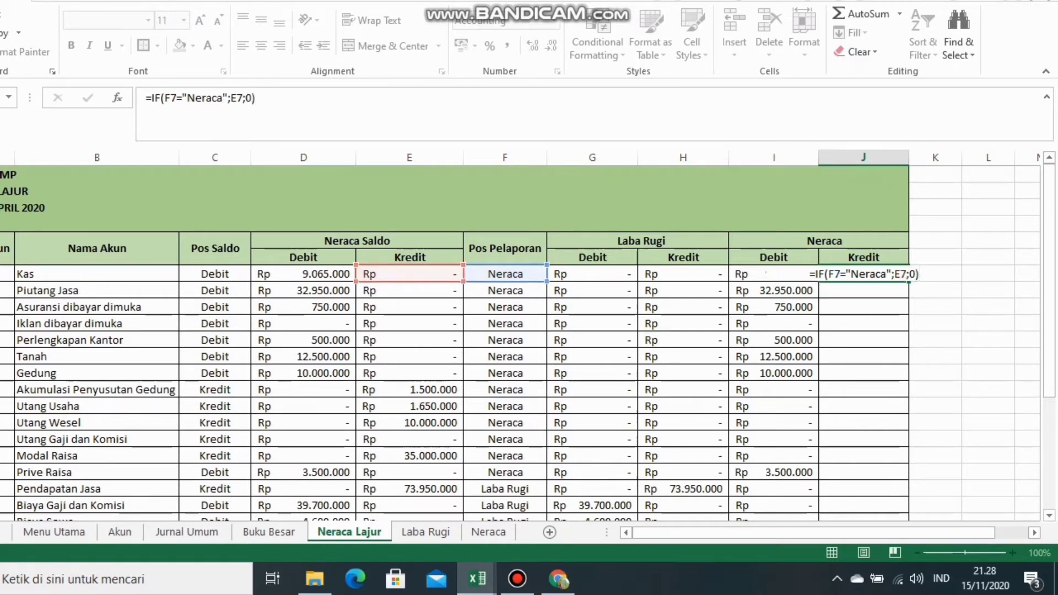
pyautogui.press('Return')
pyautogui.click(864, 274)
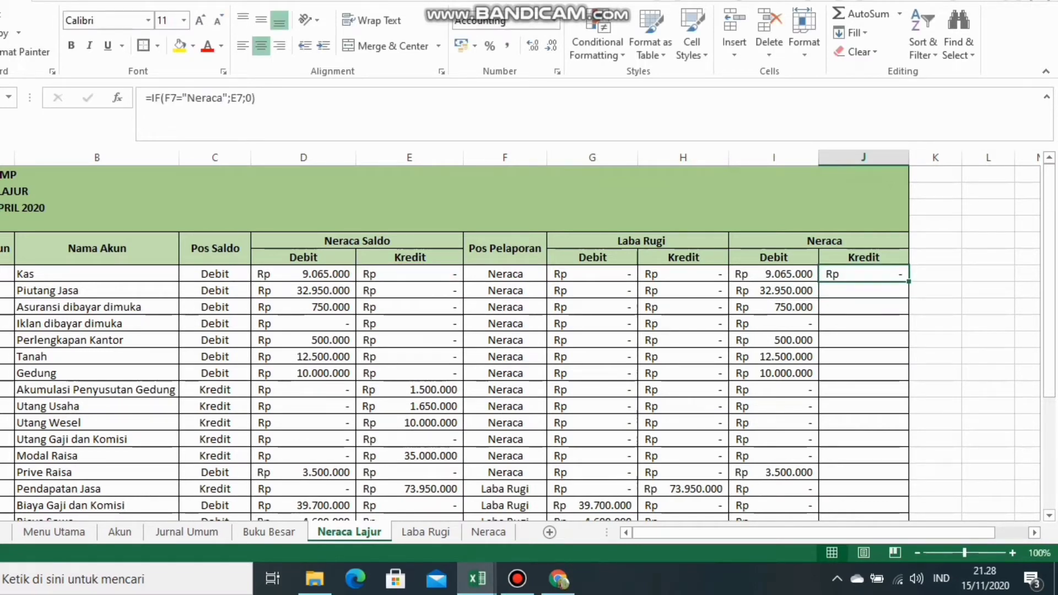
pyautogui.moveTo(908, 282); pyautogui.dragTo(882, 473)
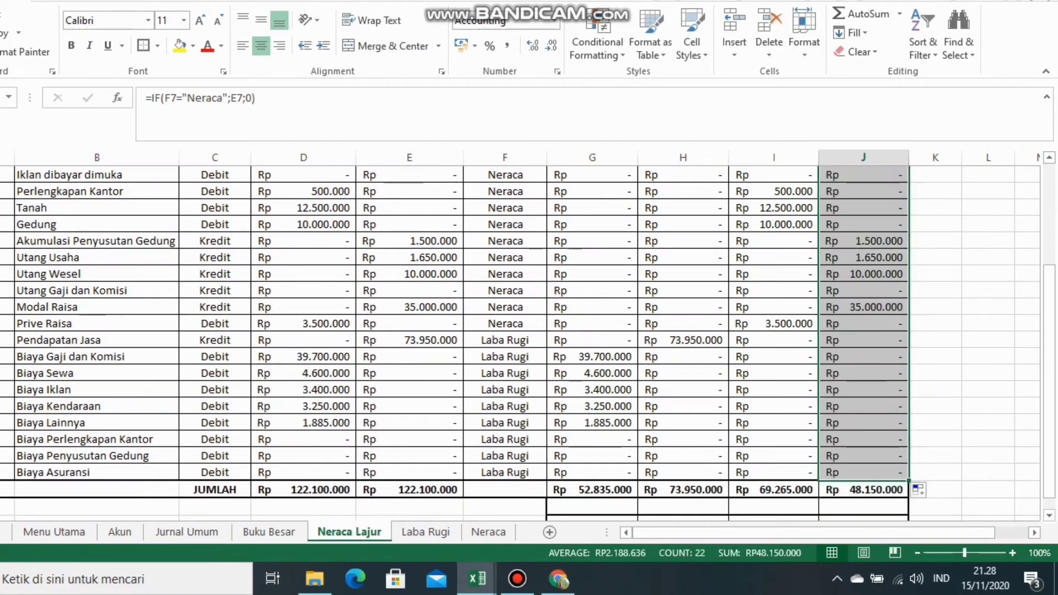
# Enter the formula =H29-G29 in the Laba Rugi Debit cell G30 below the JUMLAH row
pyautogui.scroll(-1, 881, 474)
pyautogui.click(774, 491)
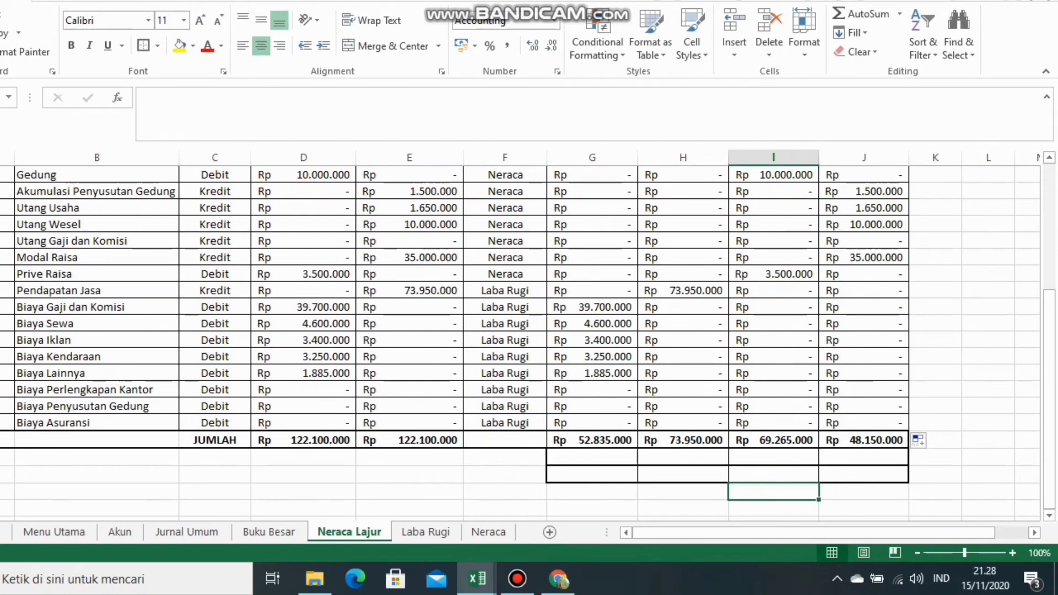
pyautogui.click(592, 457)
pyautogui.click(774, 491)
pyautogui.click(592, 457)
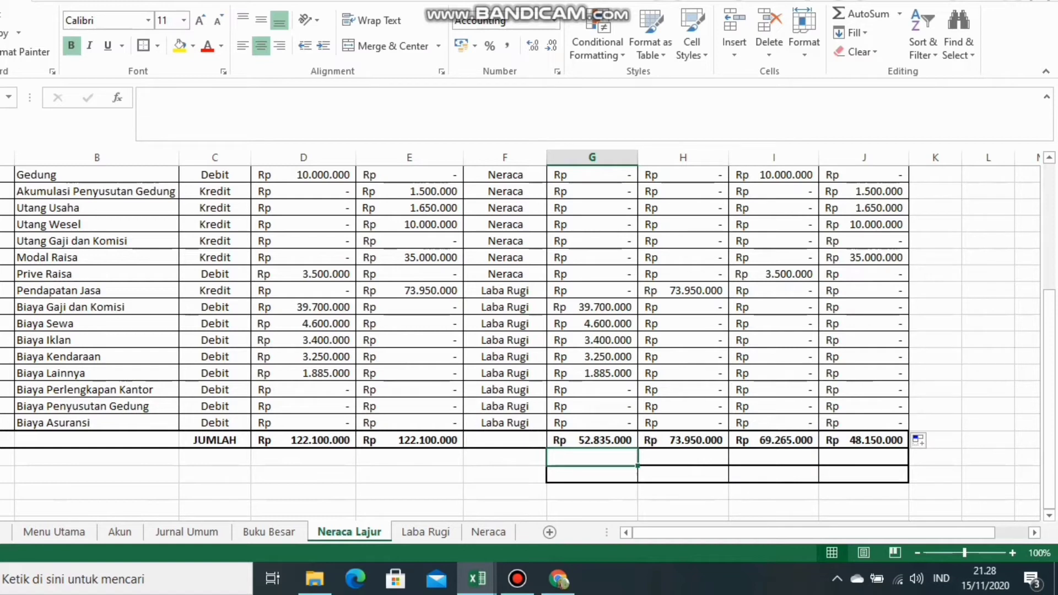
pyautogui.write('=')
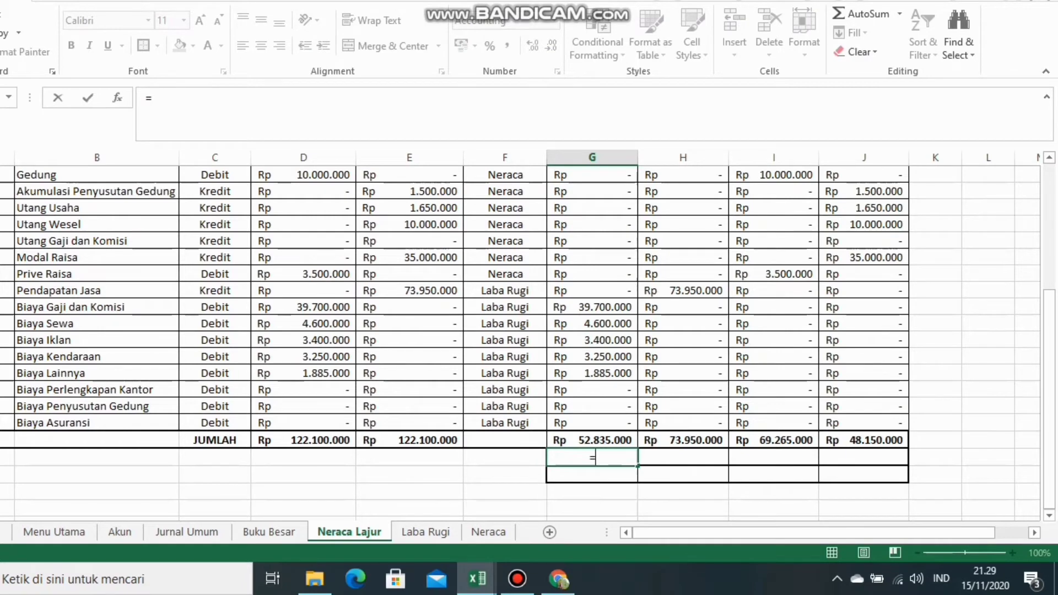
pyautogui.click(683, 440)
pyautogui.write('-')
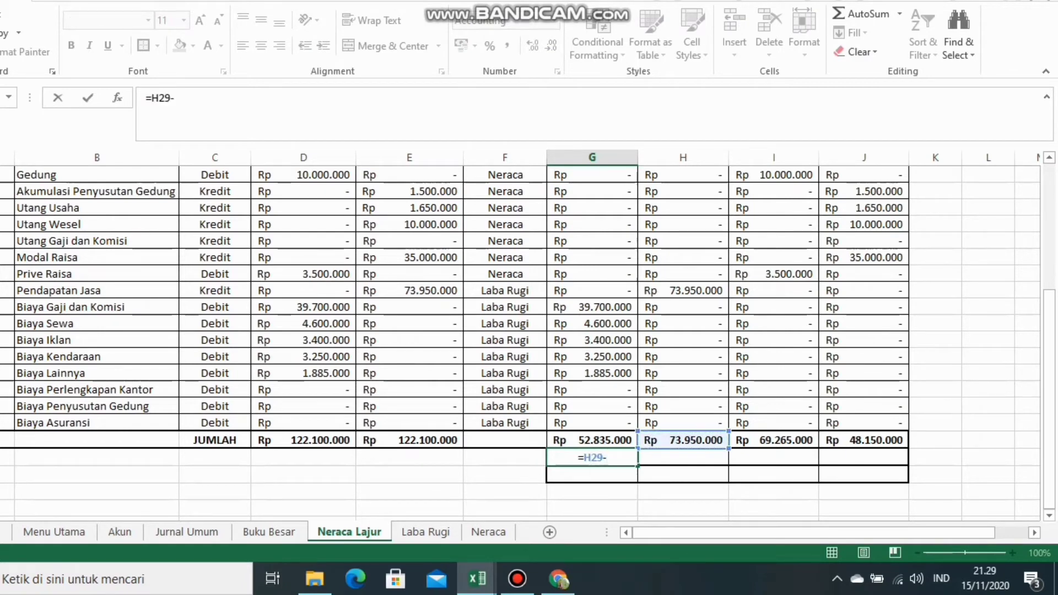
pyautogui.click(592, 440)
pyautogui.press('Return')
# Enter the formula =I29-J29 in the Neraca Kredit cell J30 below the JUMLAH row
pyautogui.click(863, 458)
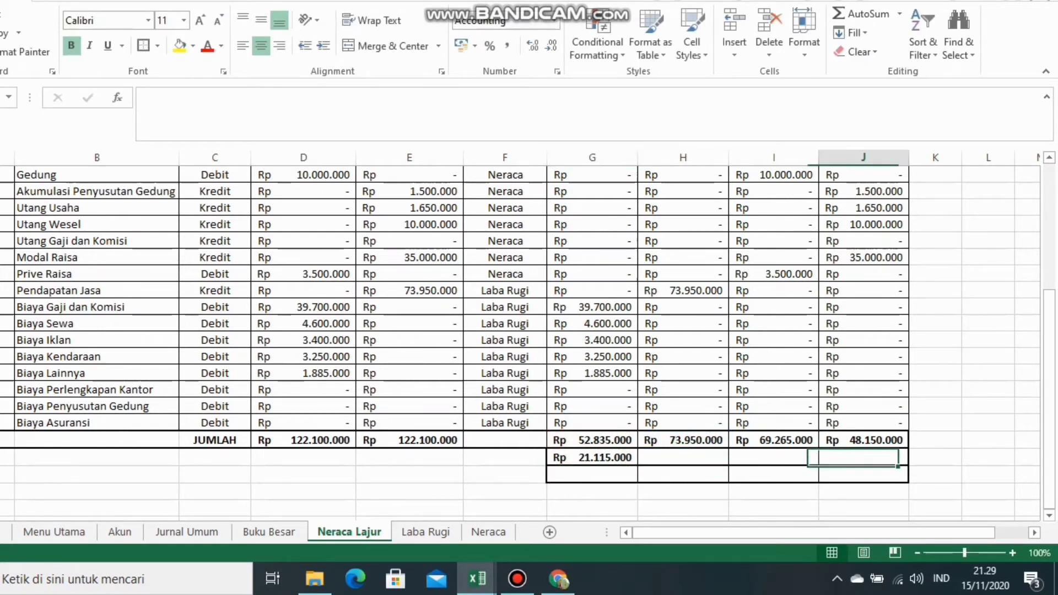
pyautogui.write('=')
pyautogui.click(775, 440)
pyautogui.write('-')
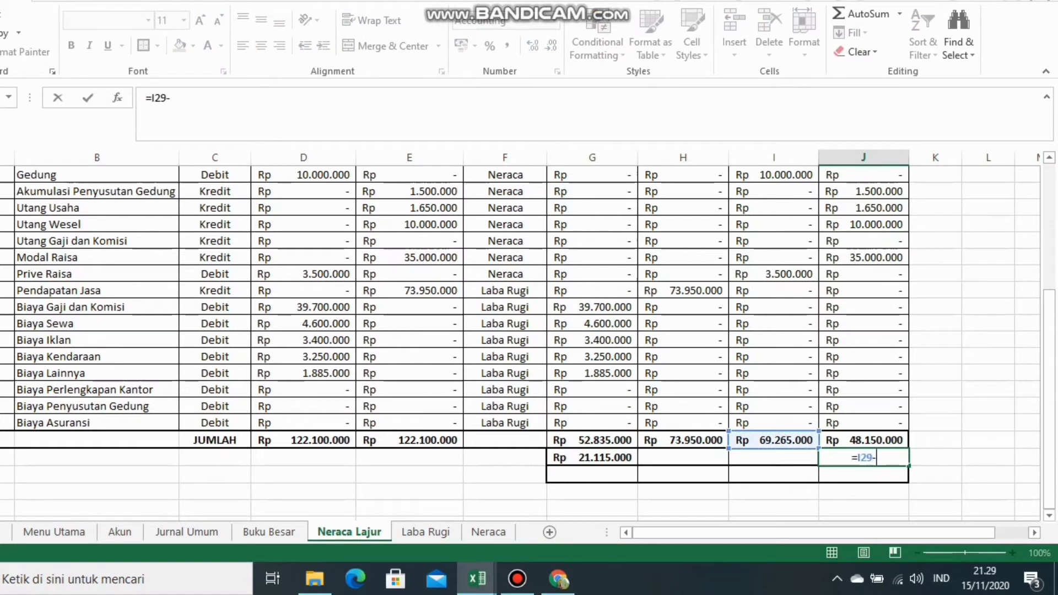
pyautogui.click(864, 440)
pyautogui.press('Return')
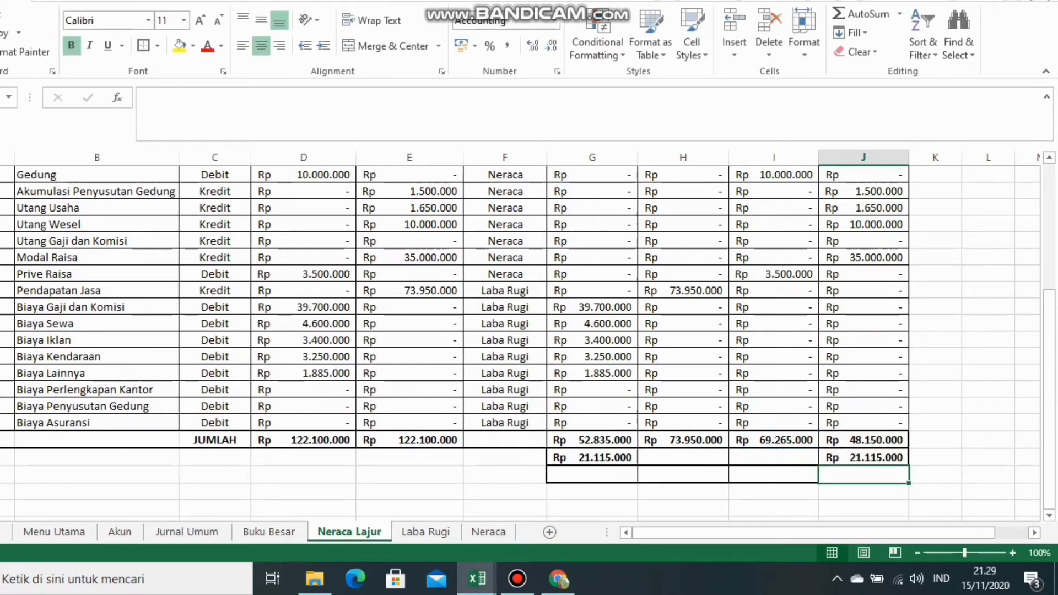
# Try to total the Laba Rugi Debit column in cell G31 with a formula that references the range G29:G30
pyautogui.click(592, 474)
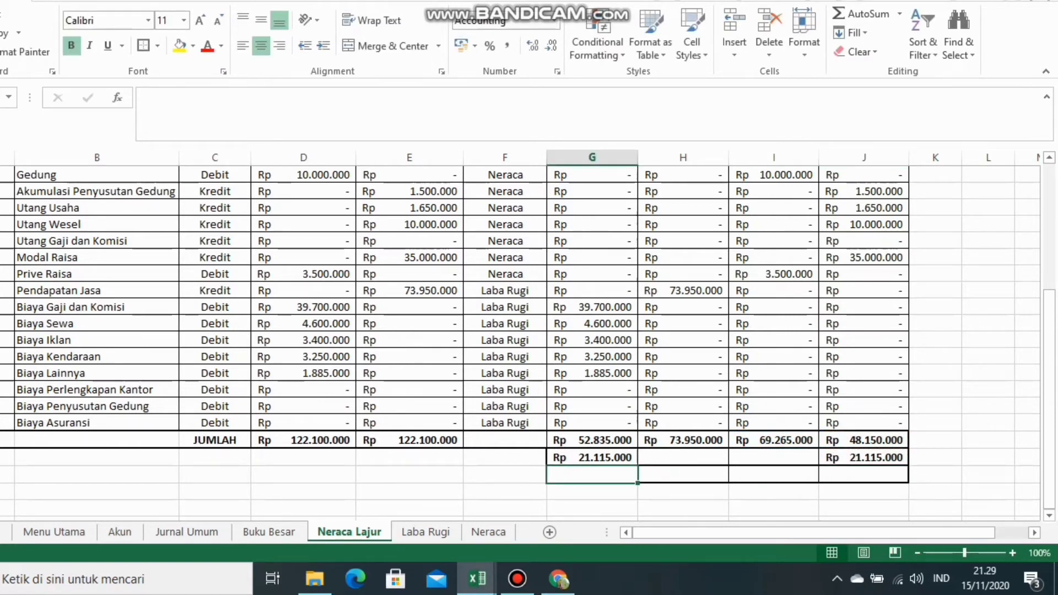
pyautogui.write('=')
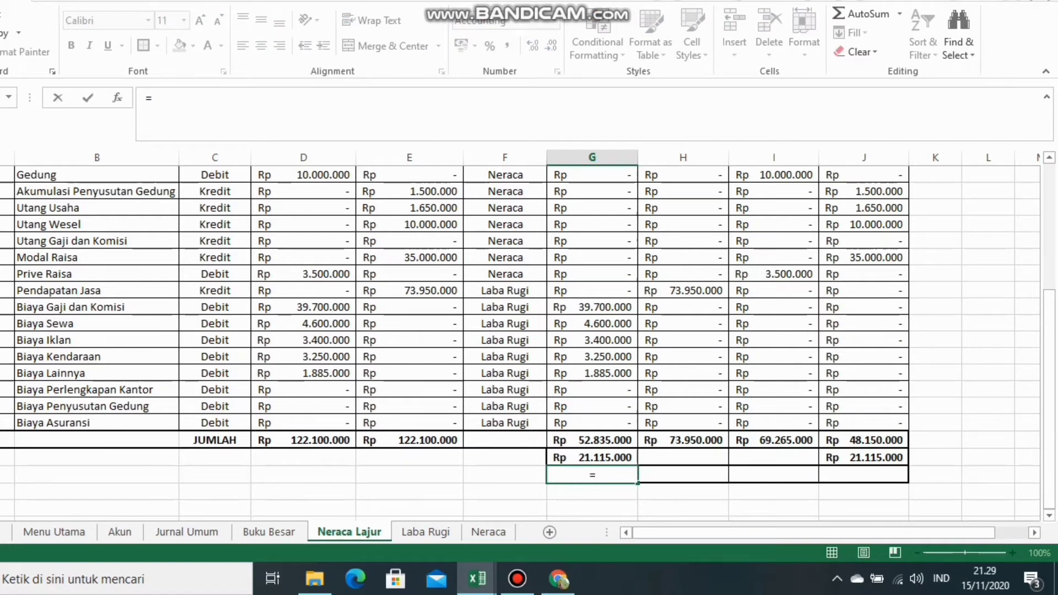
pyautogui.moveTo(593, 440); pyautogui.dragTo(593, 457)
pyautogui.press('Return')
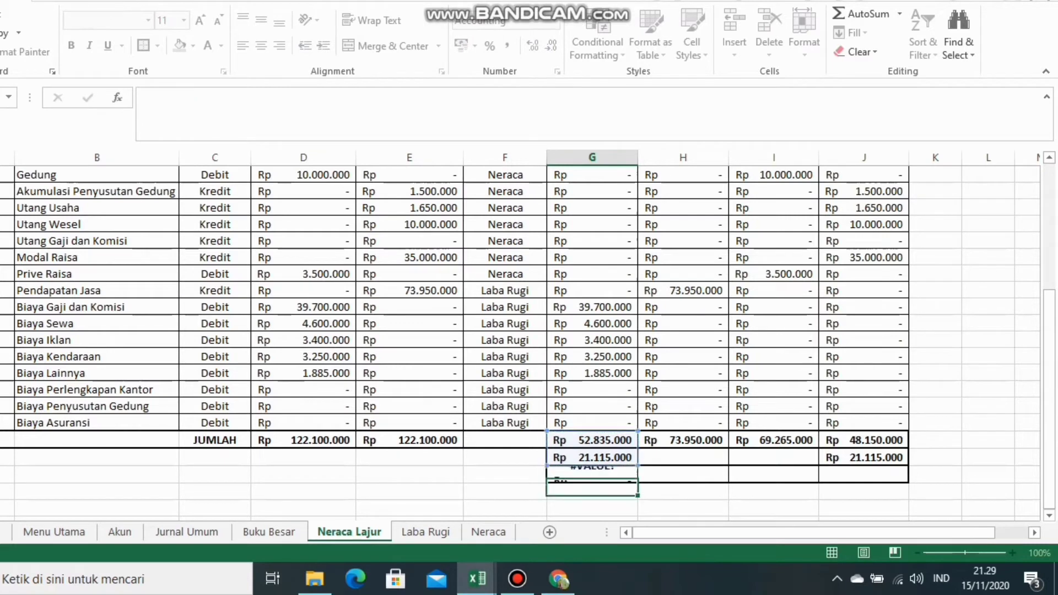
# Enter the formula =G29+G30 in the Laba Rugi Debit cell G31 and fill it across the row to J31
pyautogui.click(592, 474)
pyautogui.write('=')
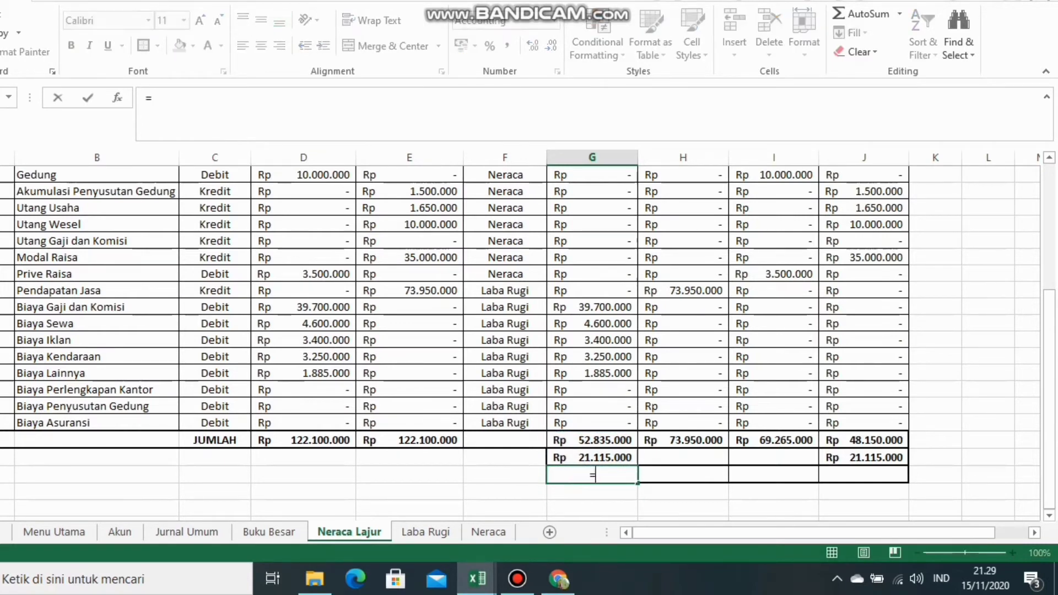
pyautogui.click(592, 440)
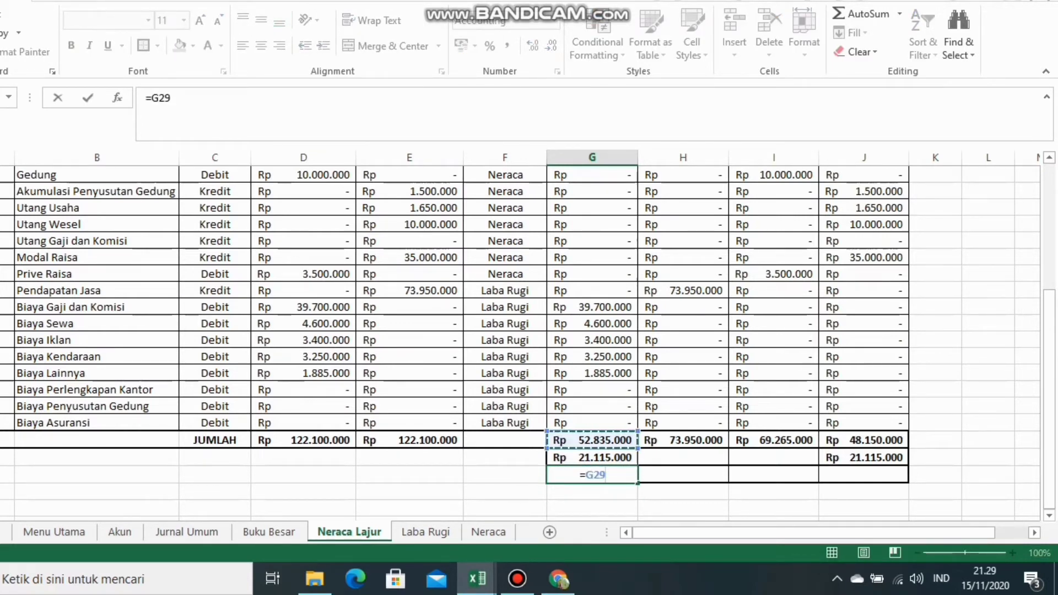
pyautogui.write('+')
pyautogui.click(593, 457)
pyautogui.press('Return')
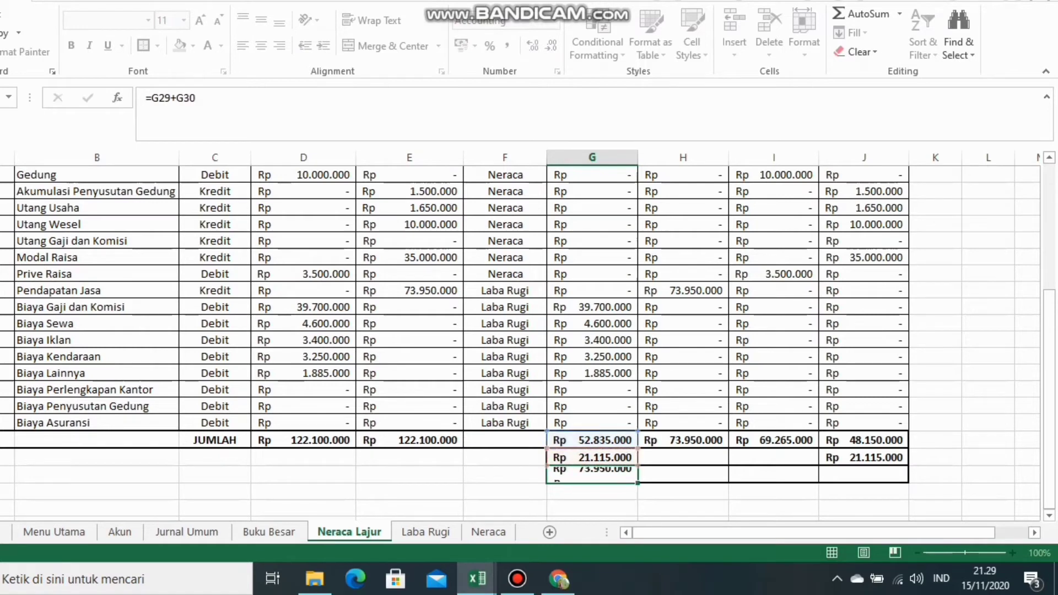
pyautogui.click(592, 475)
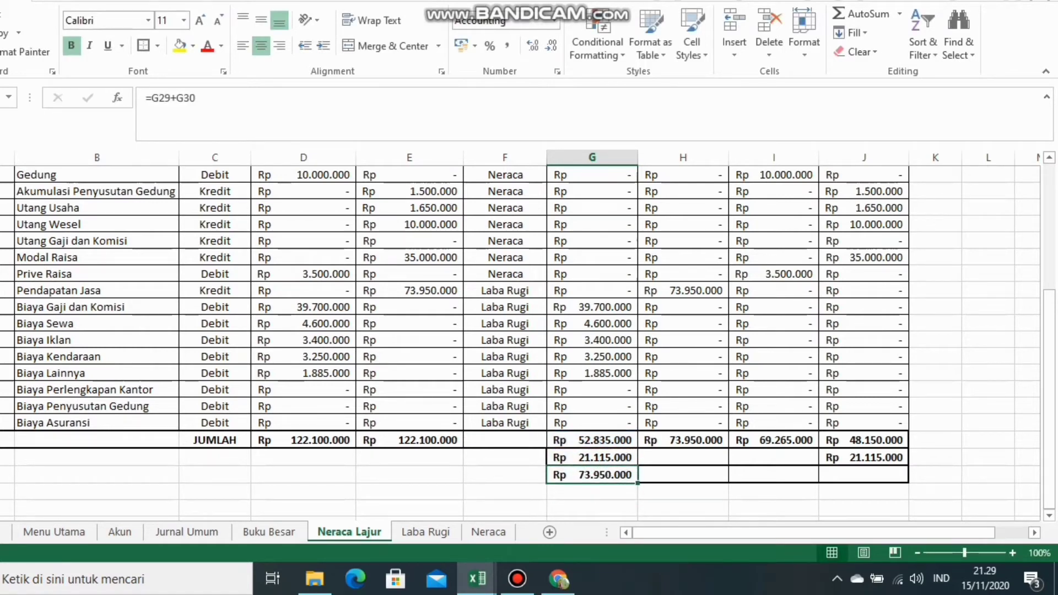
pyautogui.moveTo(638, 482); pyautogui.dragTo(882, 477)
pyautogui.click(863, 507)
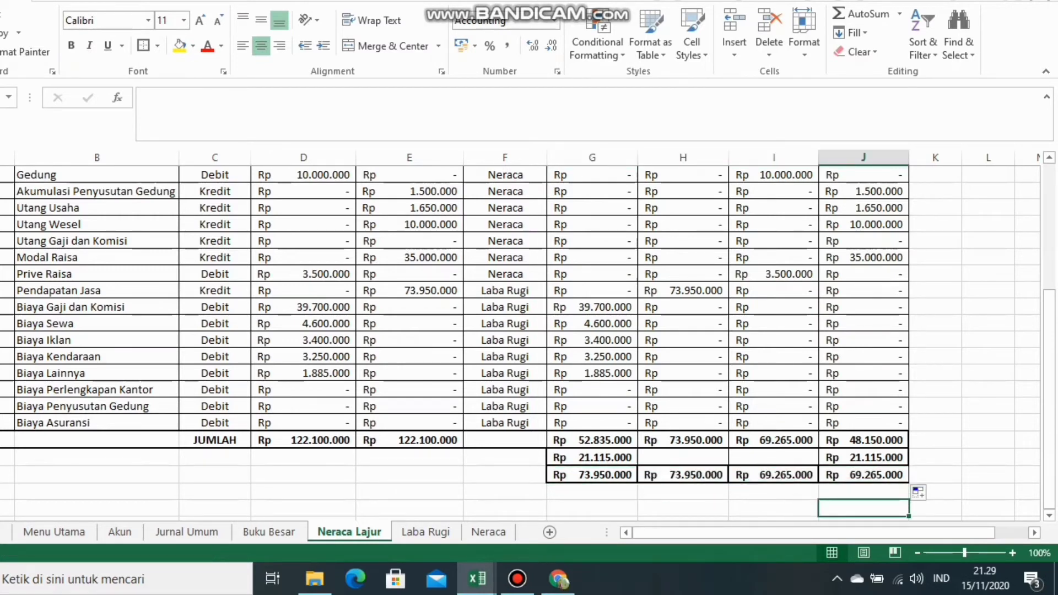
pyautogui.click(864, 457)
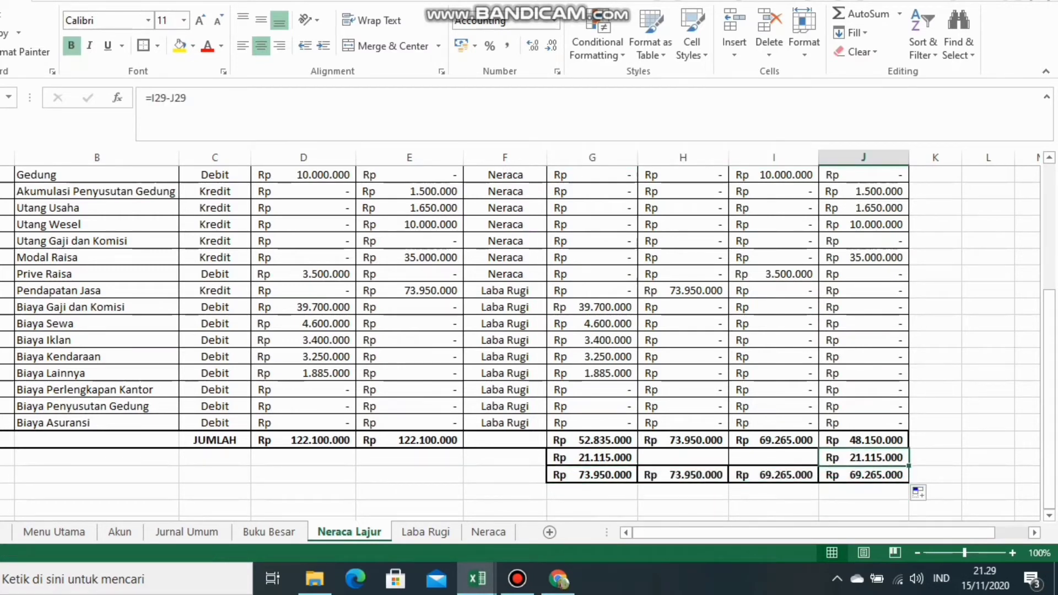
pyautogui.click(593, 457)
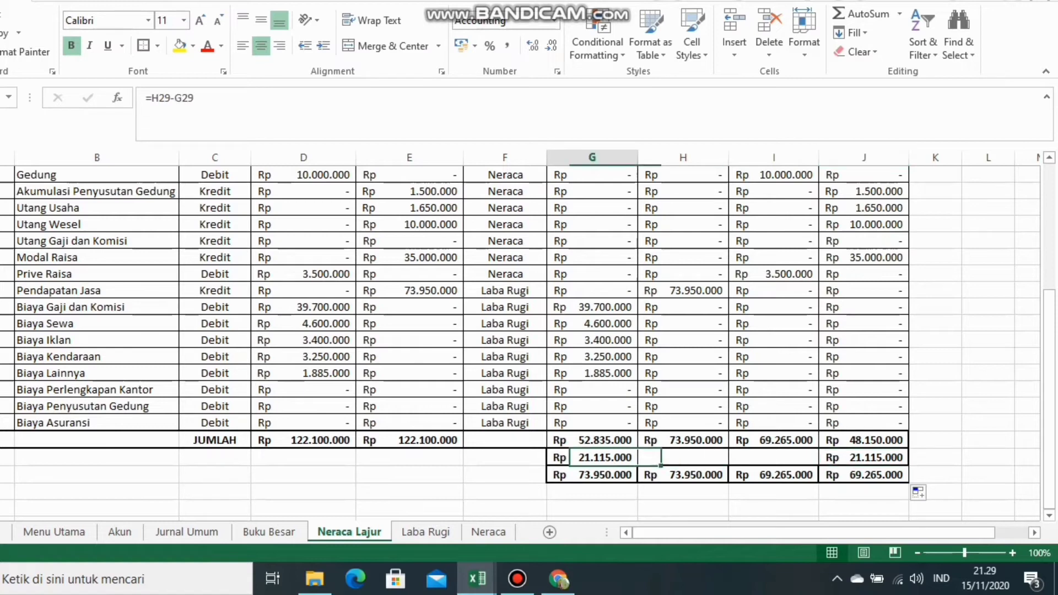
pyautogui.click(409, 474)
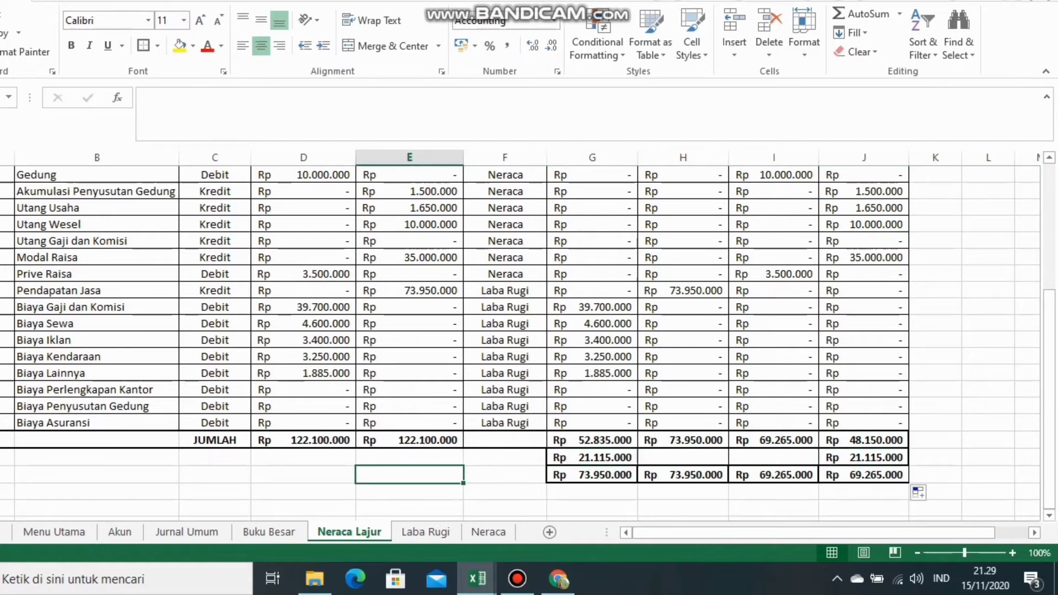
pyautogui.click(592, 457)
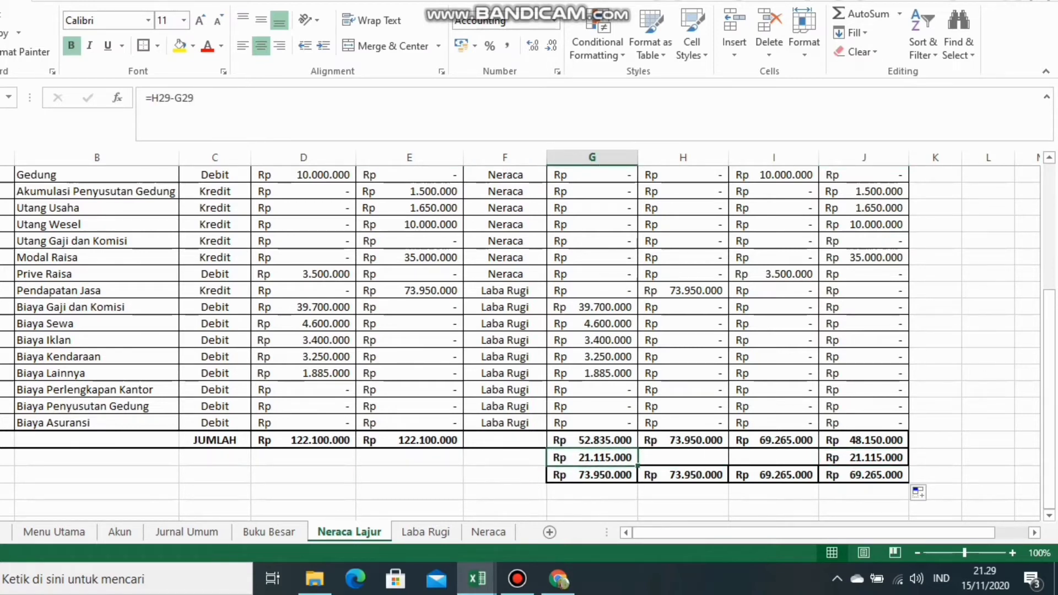
pyautogui.click(505, 457)
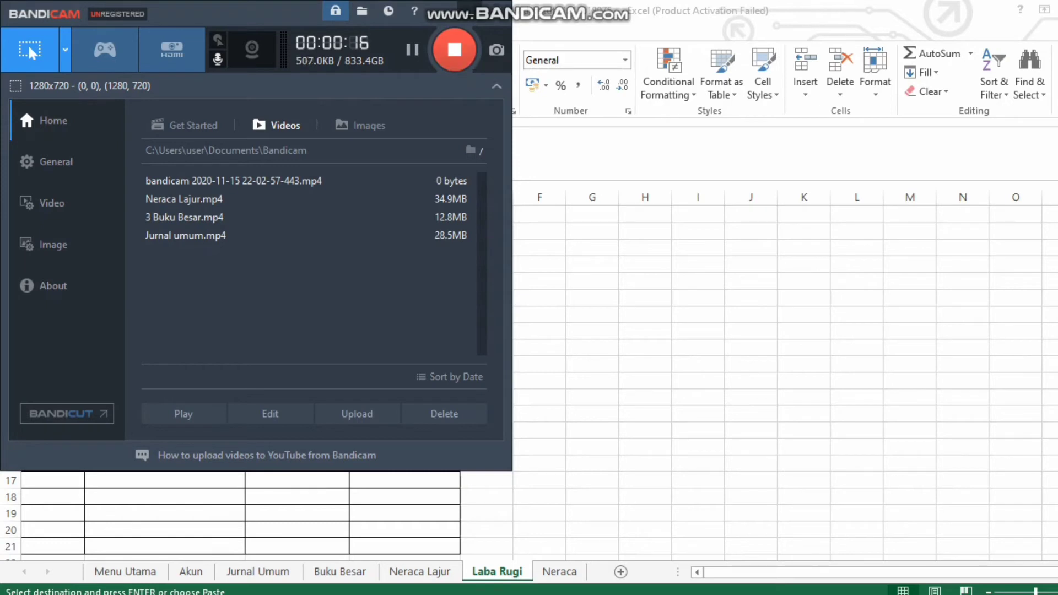
pyautogui.click(469, 11)
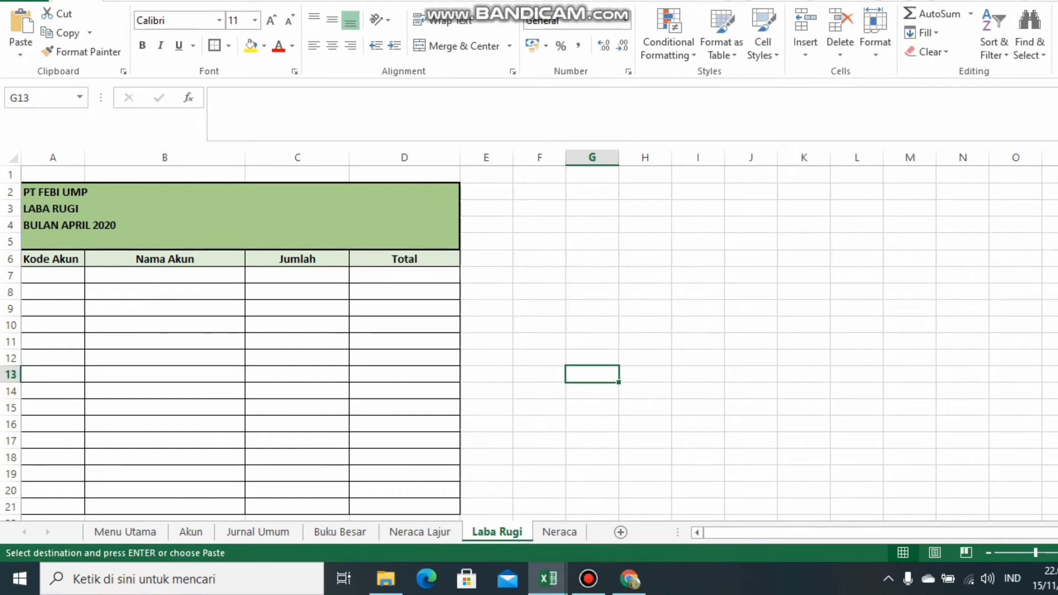
# Copy account codes 4101 to 5108 from A20:A28 of the Akun sheet into the Laba Rugi sheet's Kode Akun column, starting at A7
pyautogui.click(53, 209)
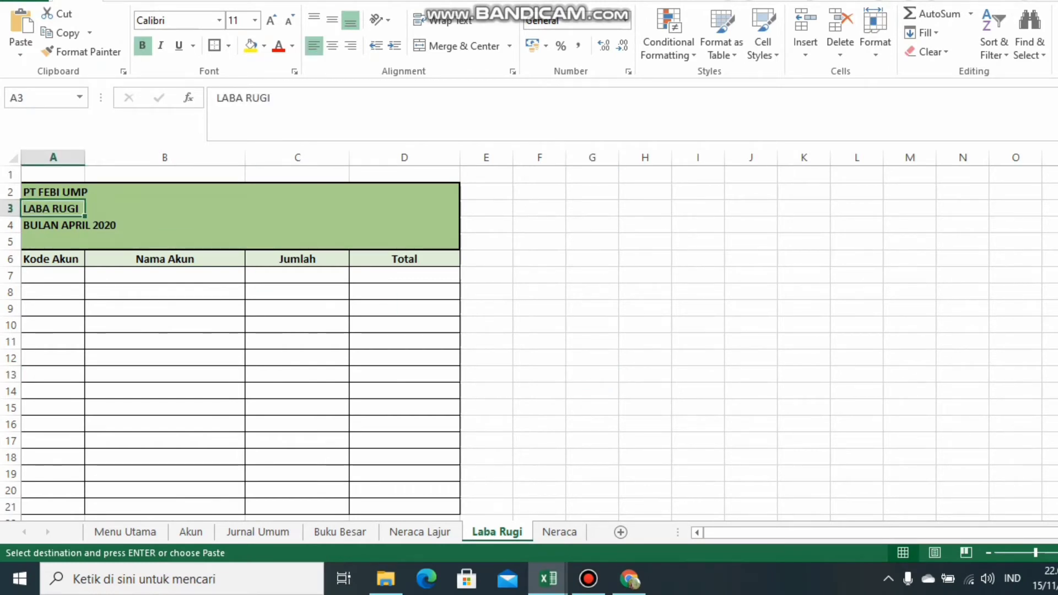
pyautogui.press('Down')
pyautogui.press('Down')
pyautogui.press('Down')
pyautogui.press('Down')
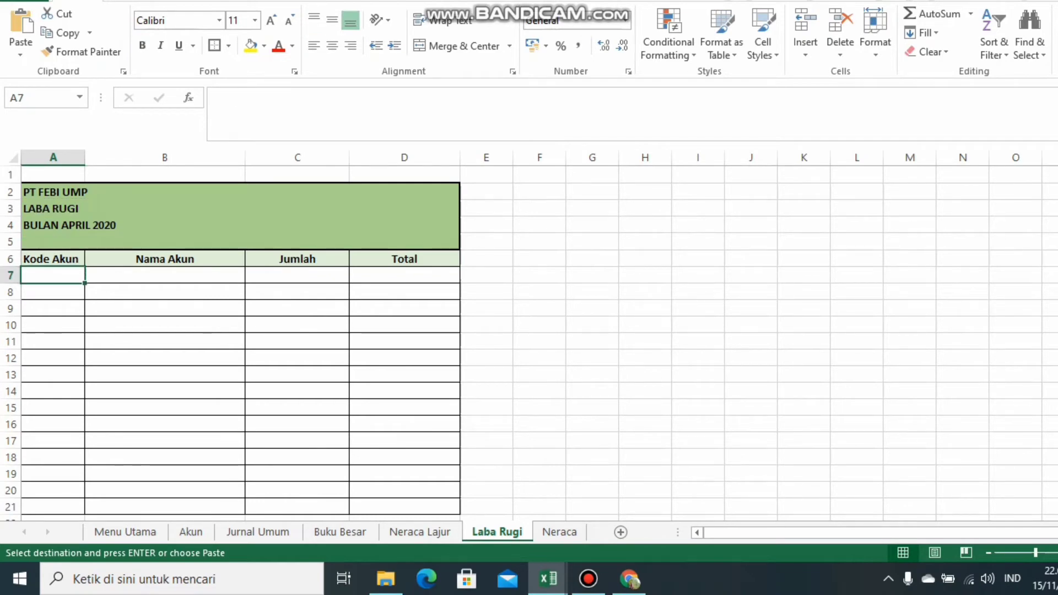
pyautogui.click(191, 531)
pyautogui.keyDown('shift'); pyautogui.click(55, 475); pyautogui.keyUp('shift')
pyautogui.scroll(-3, 55, 474)
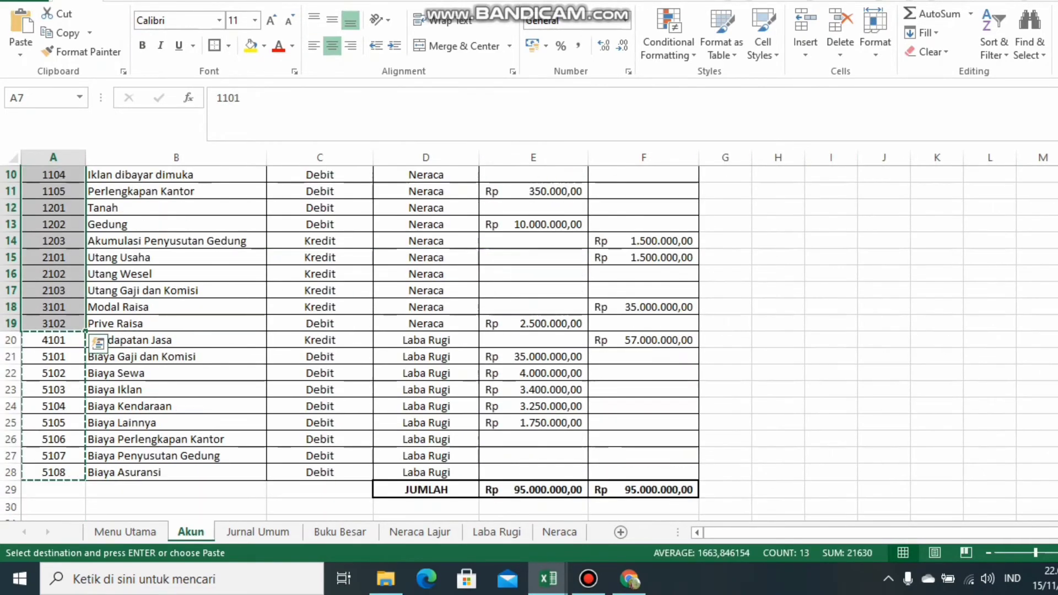
pyautogui.scroll(1, 54, 385)
pyautogui.moveTo(54, 389); pyautogui.dragTo(54, 472)
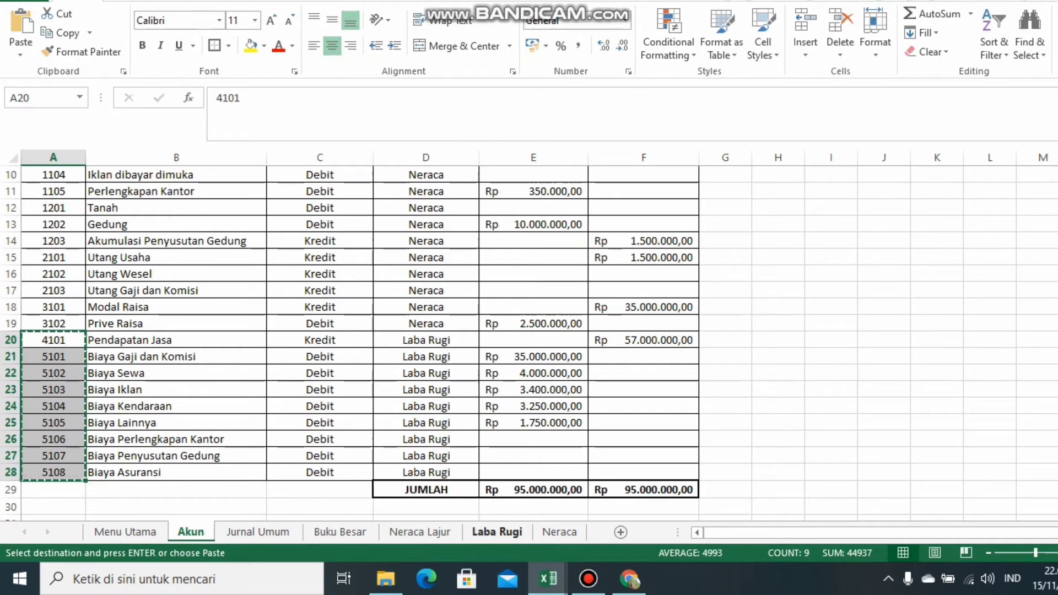
pyautogui.click(497, 531)
pyautogui.hotkey('ctrl', 'v')
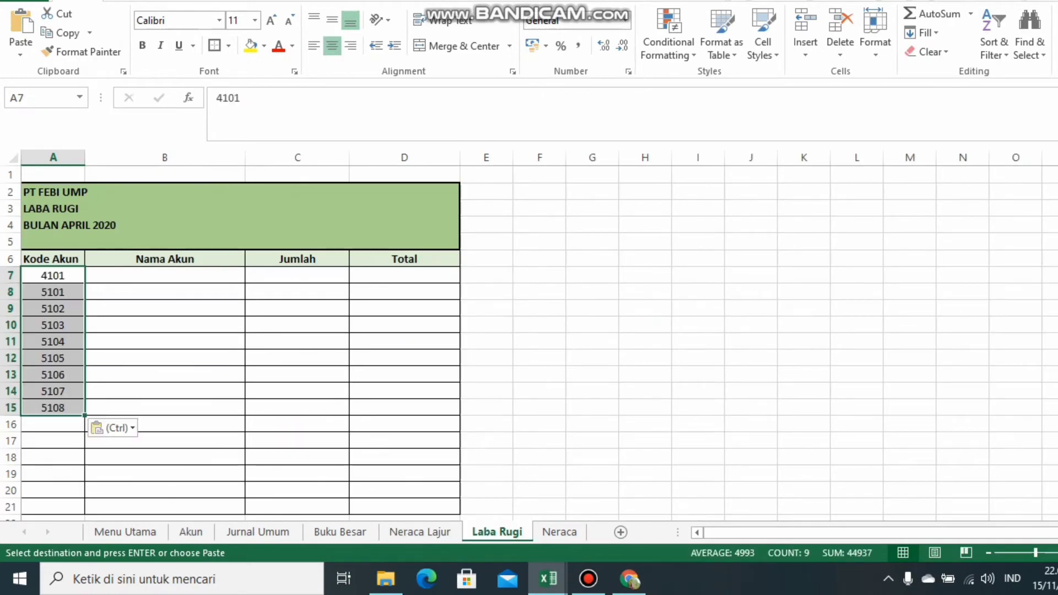
# Enter =VLOOKUP(A7;AKUN;2;FALSE) in the Nama Akun cell B7 and fill it down to B15
pyautogui.click(165, 275)
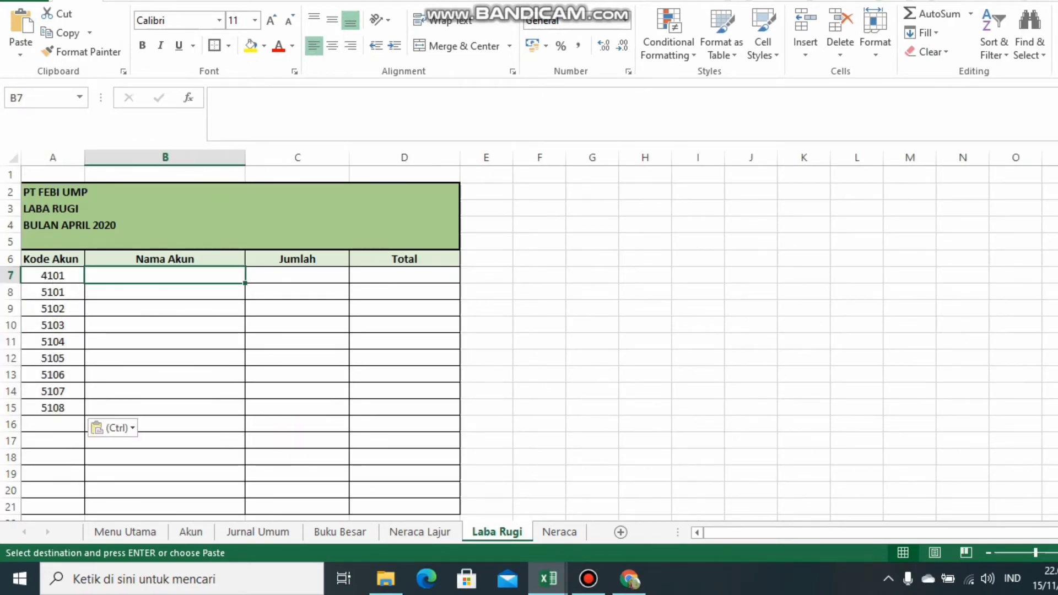
pyautogui.write('=VLOOK')
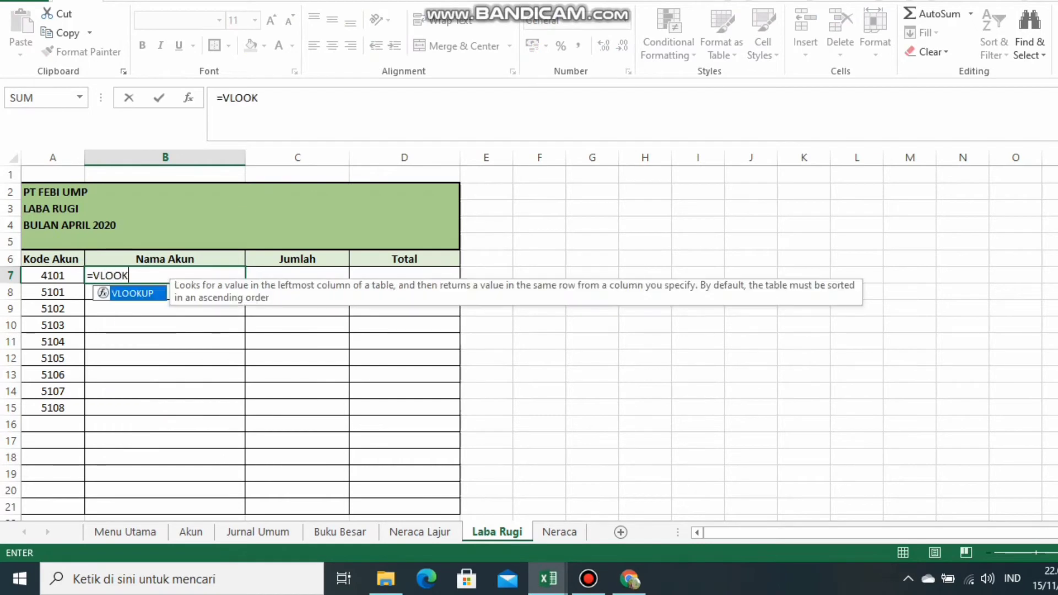
pyautogui.write('UP(')
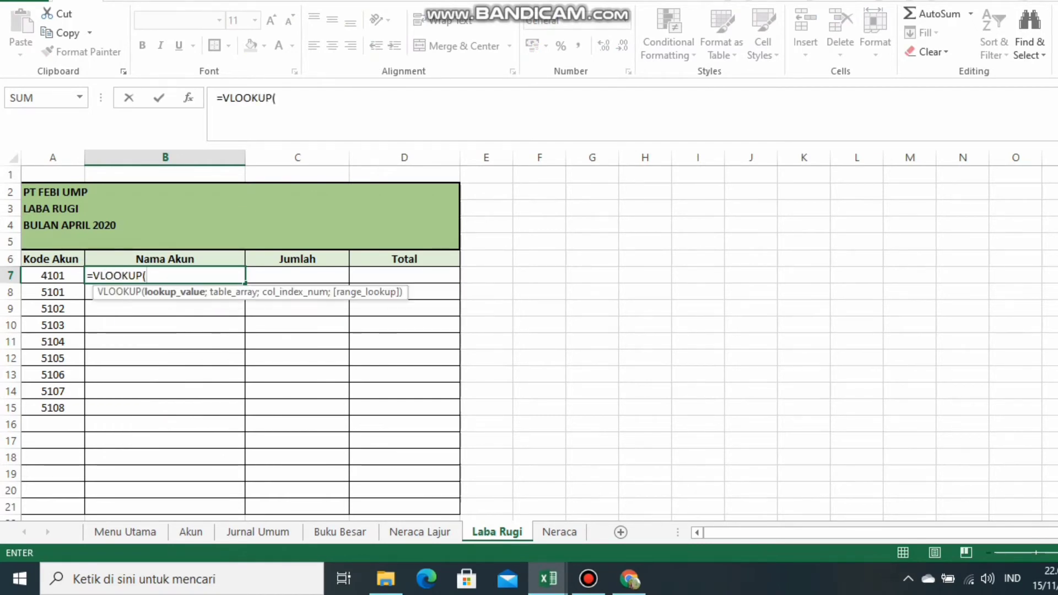
pyautogui.click(78, 277)
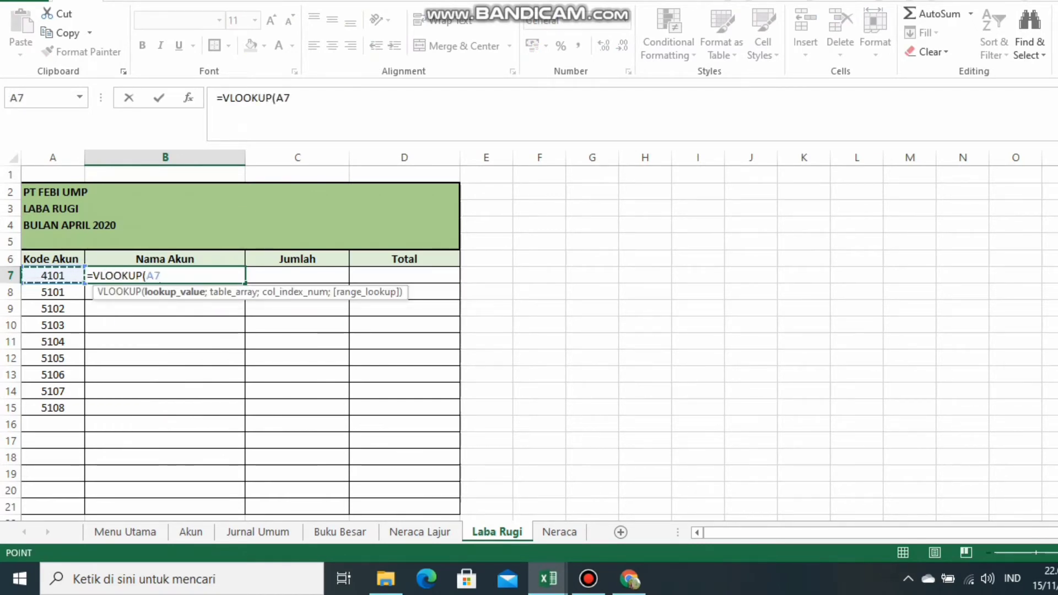
pyautogui.write(';AKUN;')
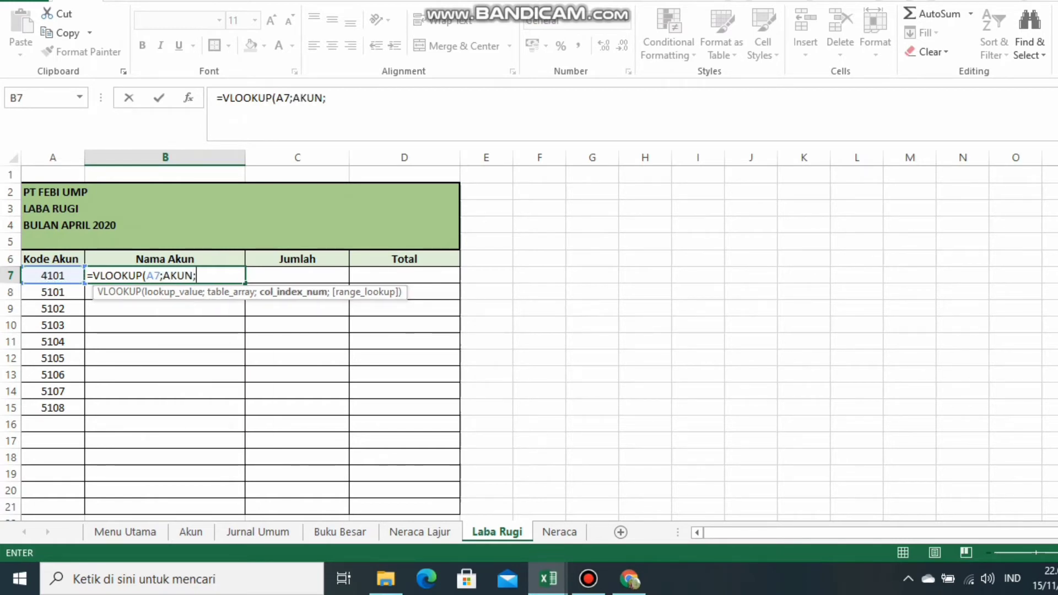
pyautogui.write('2;')
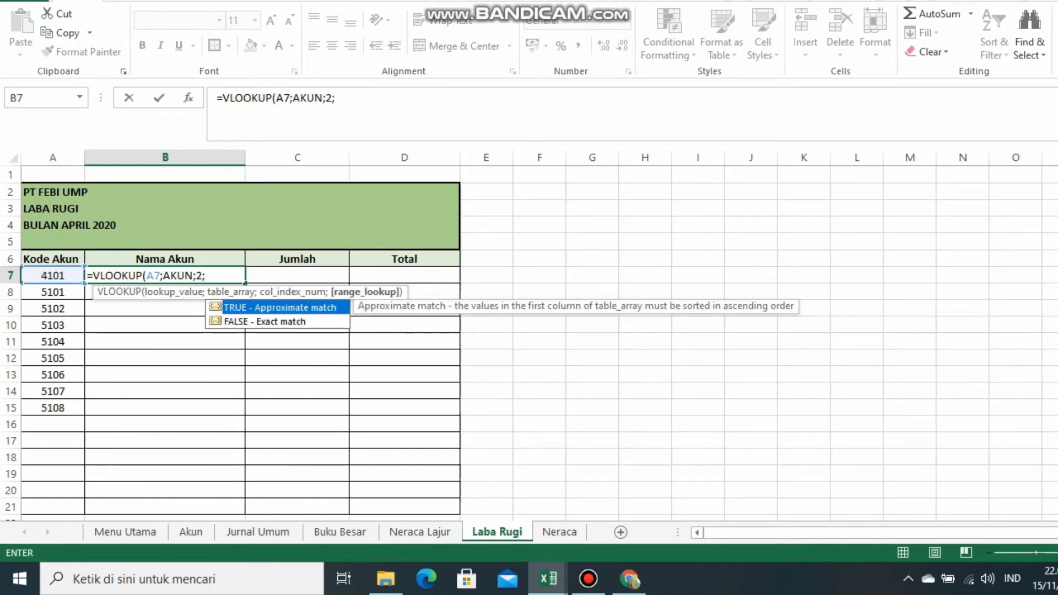
pyautogui.write('FALSE')
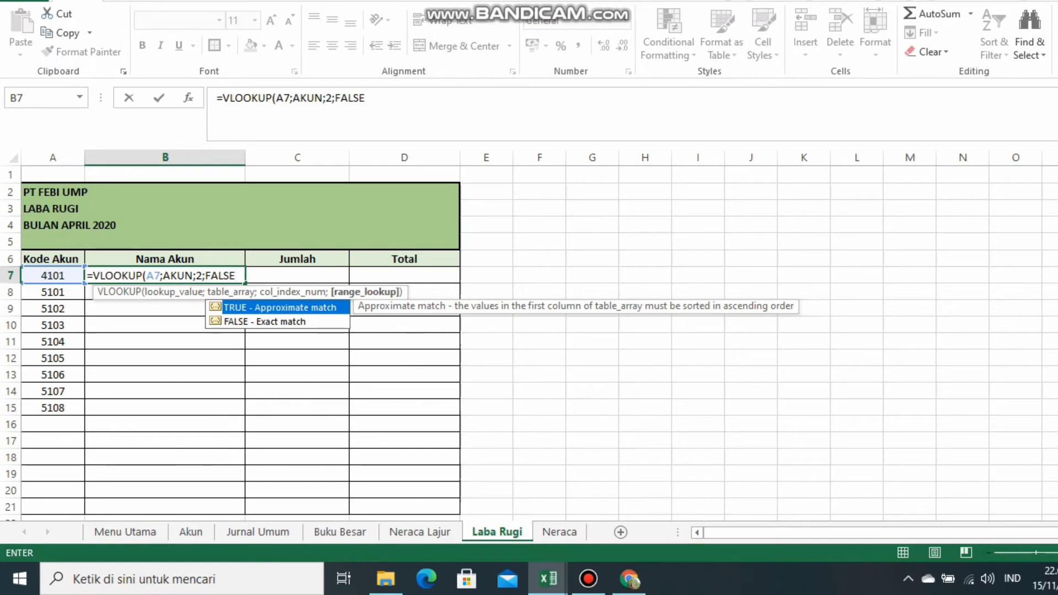
pyautogui.write(')')
pyautogui.press('Return')
pyautogui.press('Up')
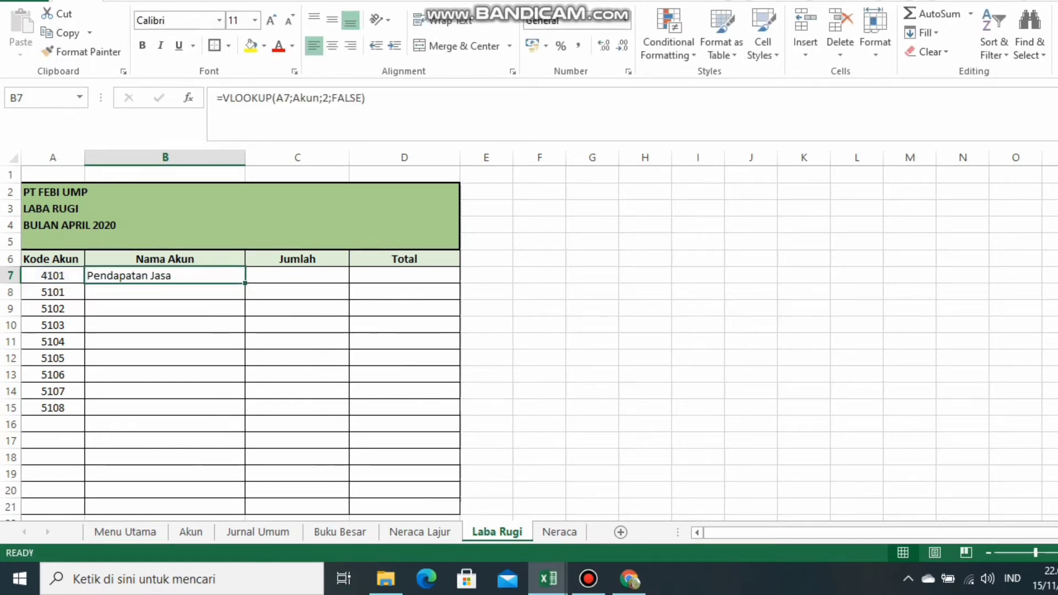
pyautogui.moveTo(244, 283); pyautogui.dragTo(245, 415)
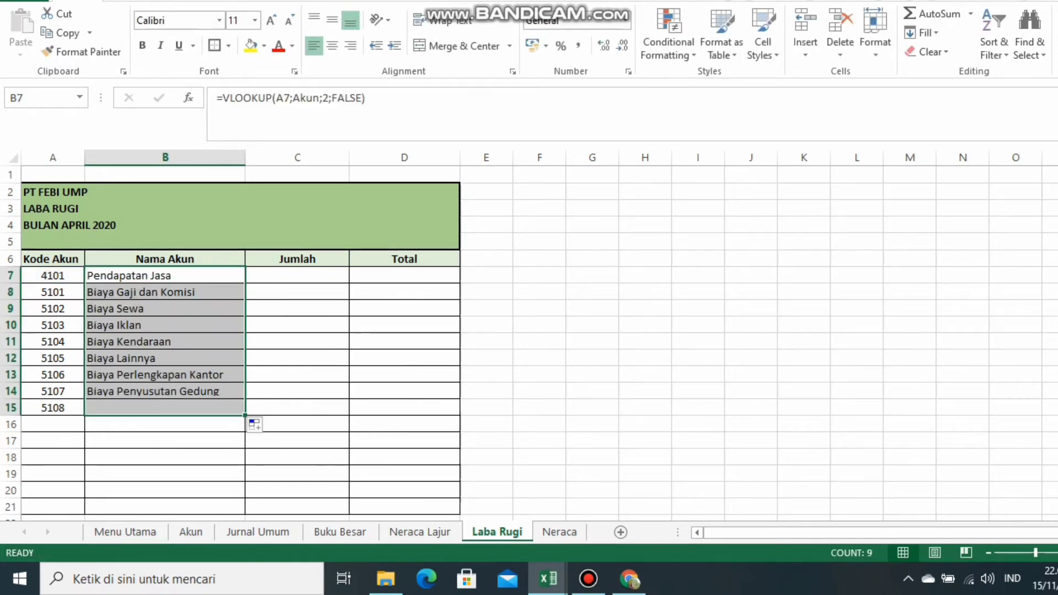
# Begin the Jumlah formula in C7 of Laba Rugi with =SUMIF('Neraca Lajur'!A:A;'Laba Rugi'!A7;'Neraca Lajur'!G:G)
pyautogui.click(297, 276)
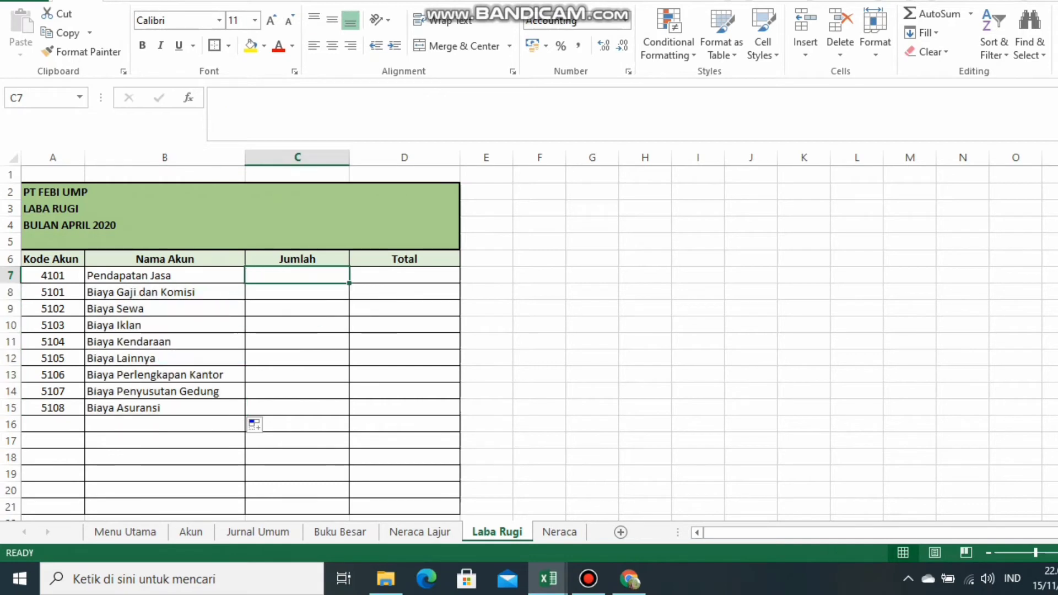
pyautogui.write('=SUM')
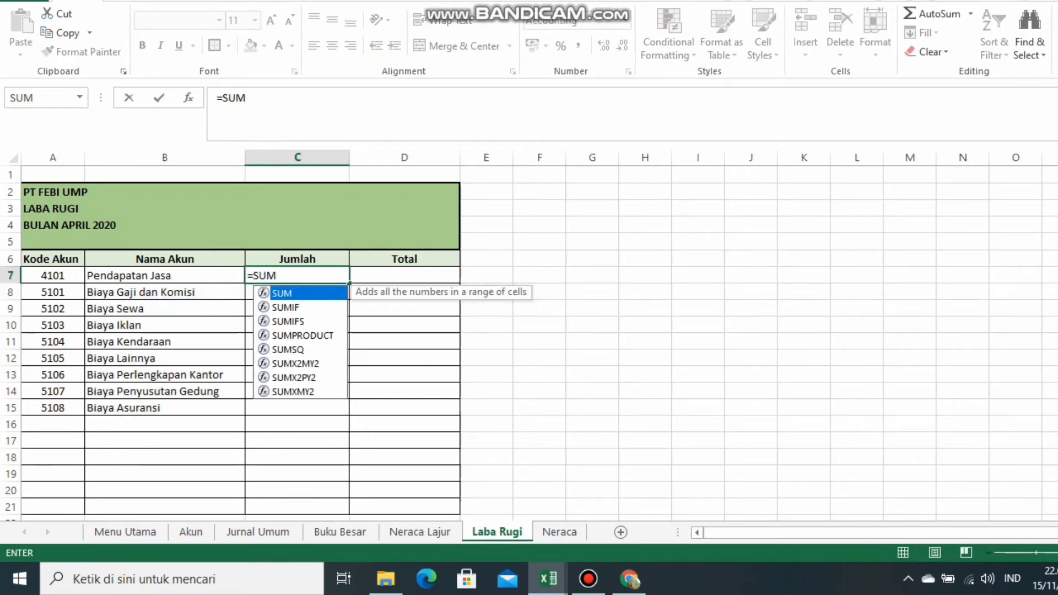
pyautogui.press('Down')
pyautogui.press('Tab')
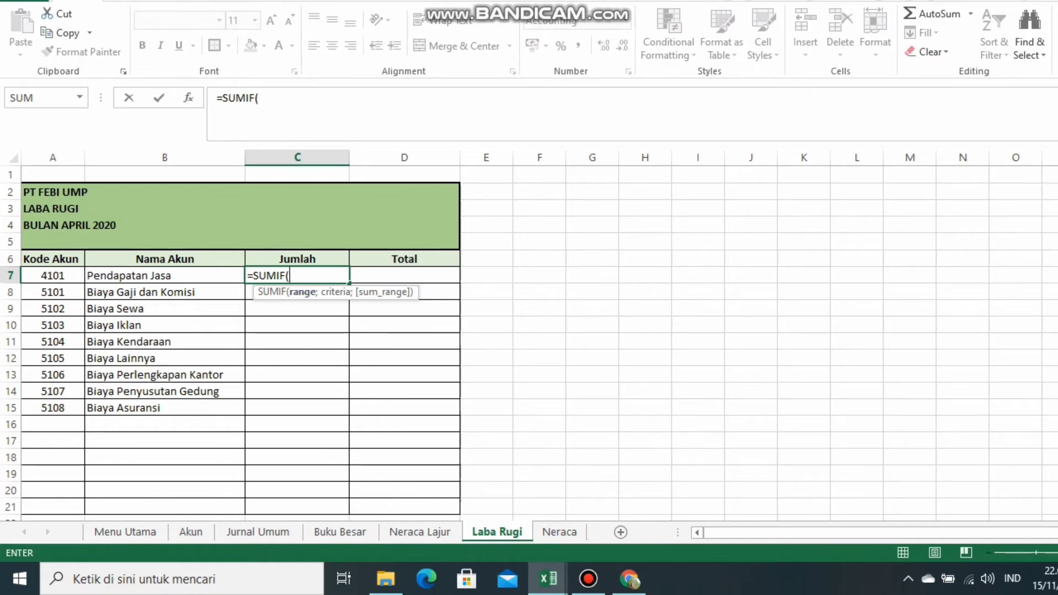
pyautogui.click(421, 532)
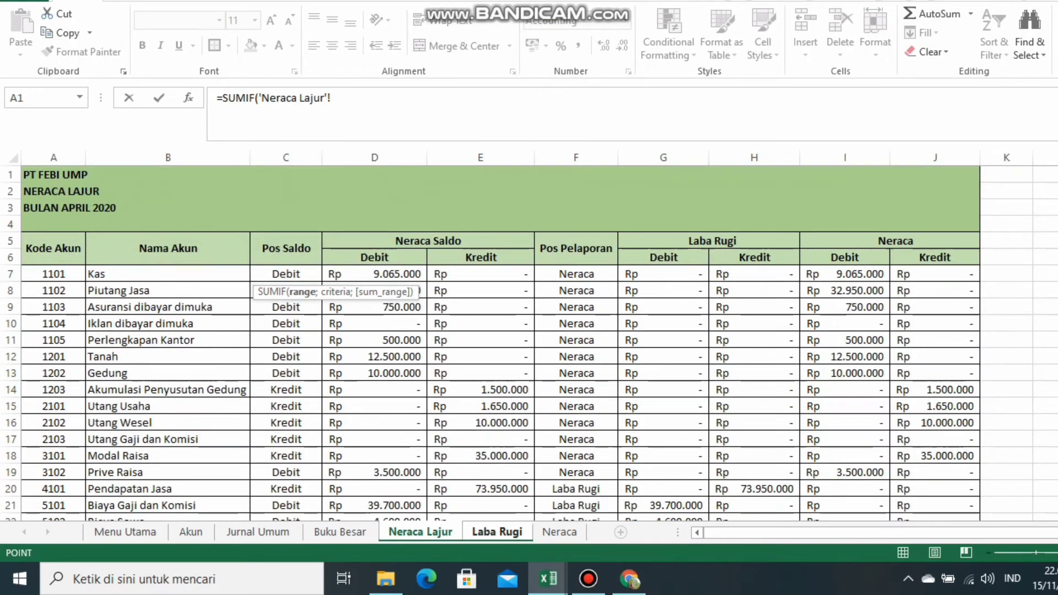
pyautogui.click(54, 157)
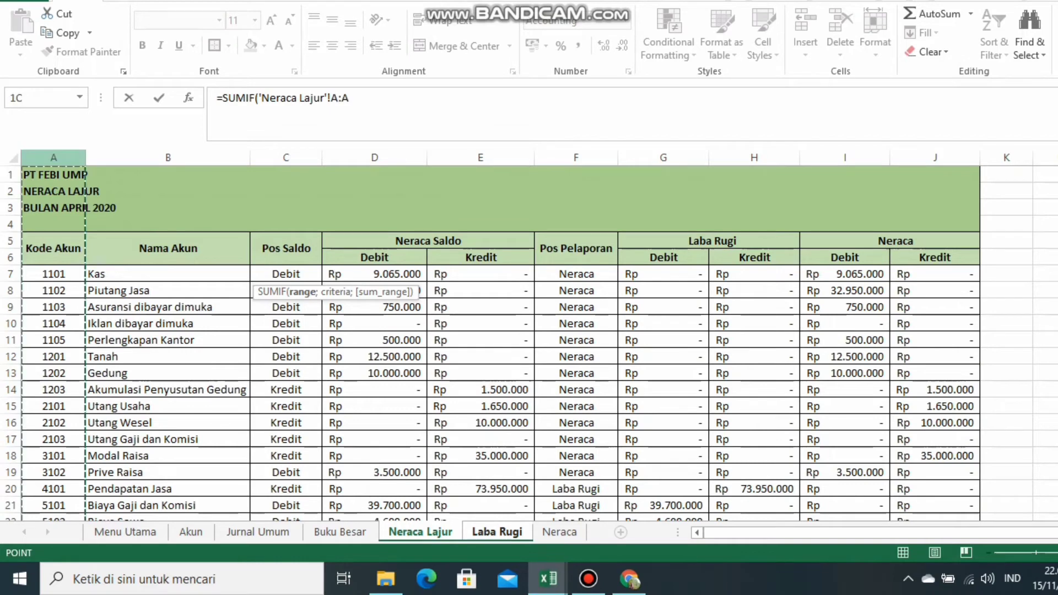
pyautogui.write(';')
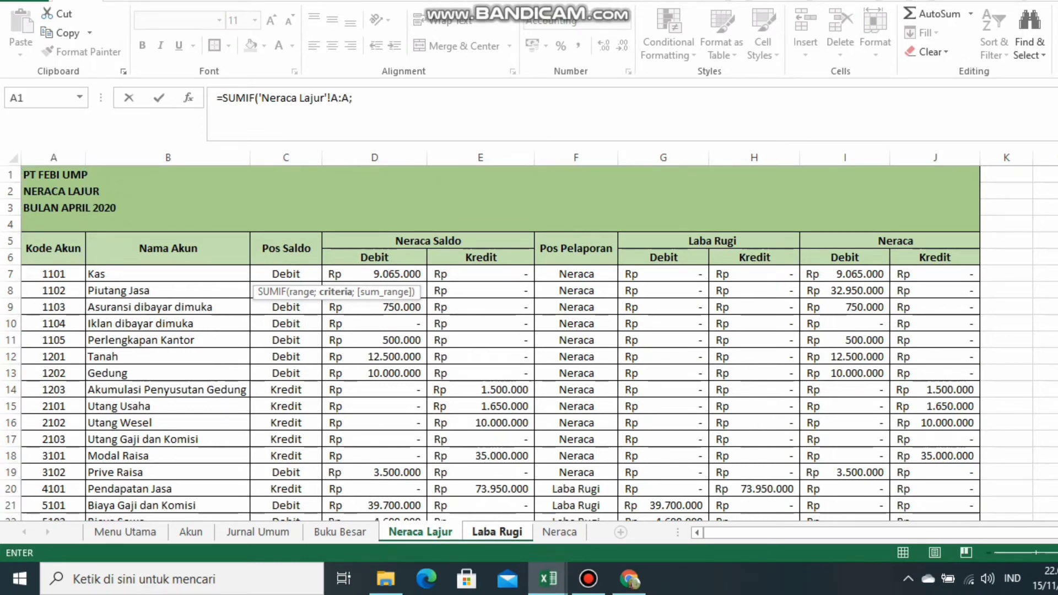
pyautogui.click(497, 532)
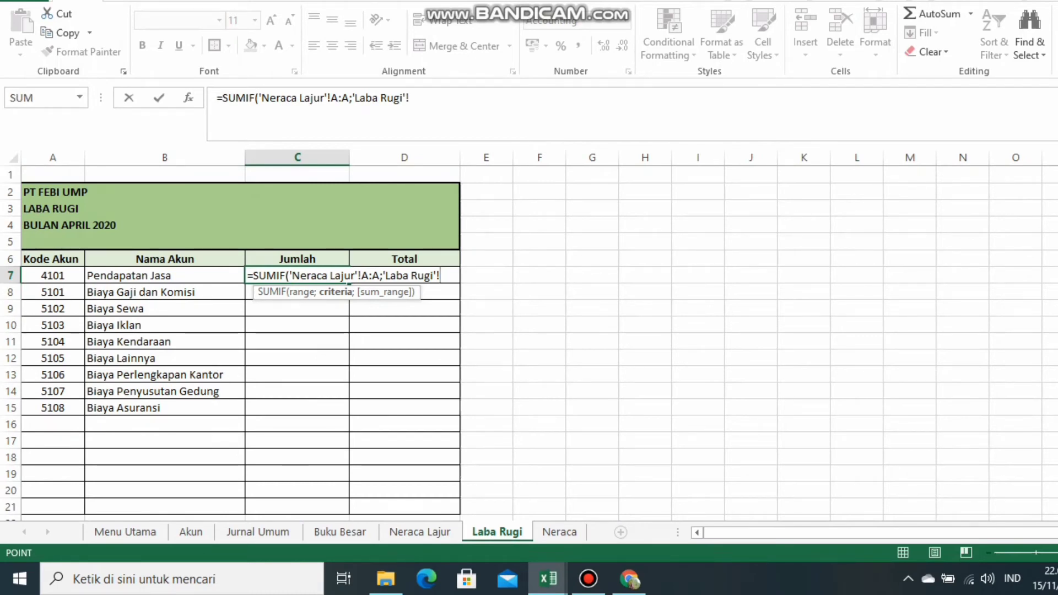
pyautogui.click(53, 276)
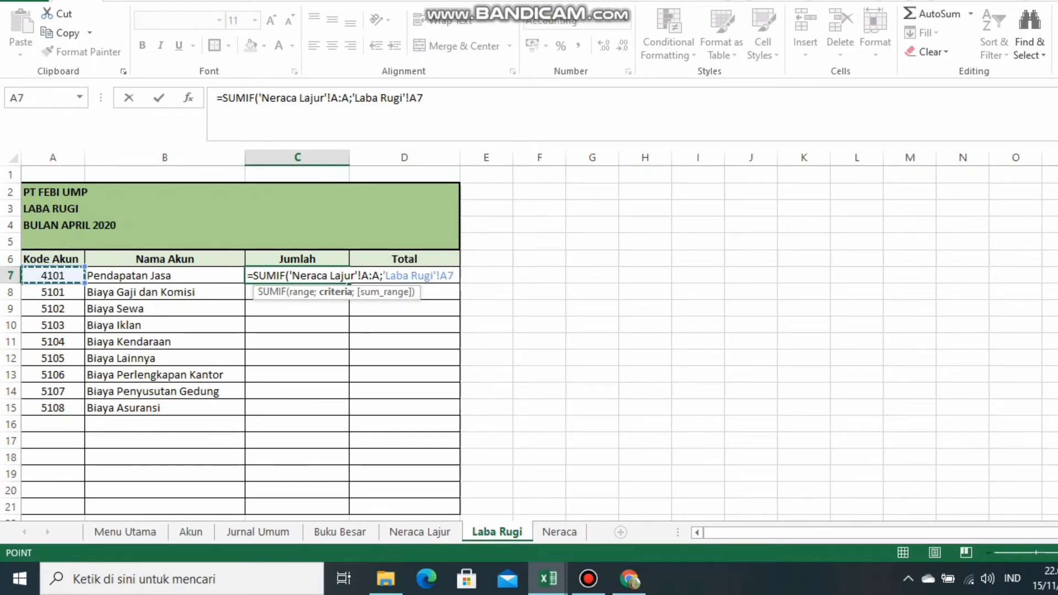
pyautogui.write(';')
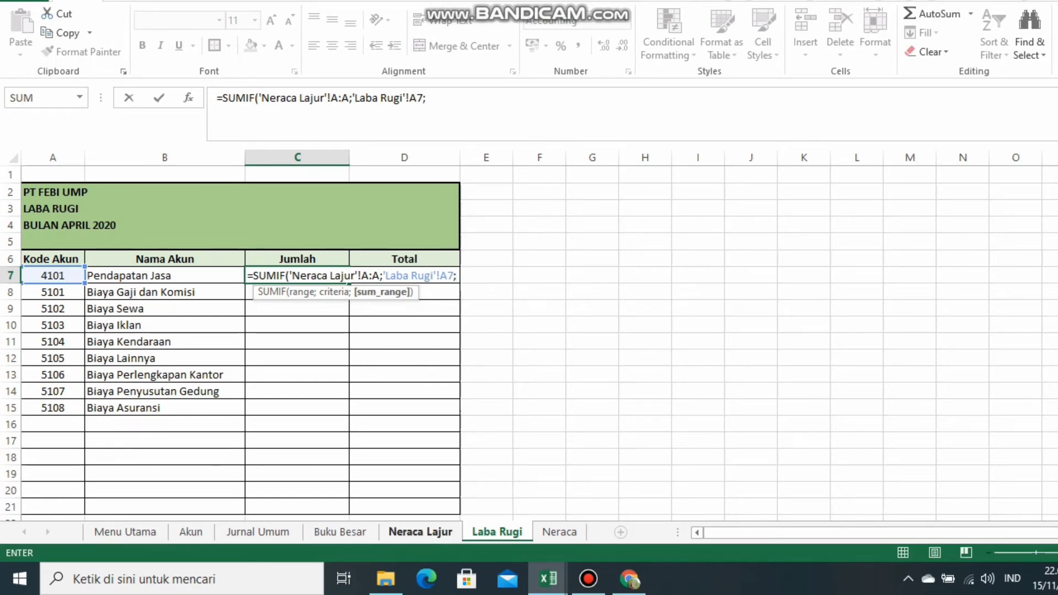
pyautogui.click(420, 532)
pyautogui.click(663, 158)
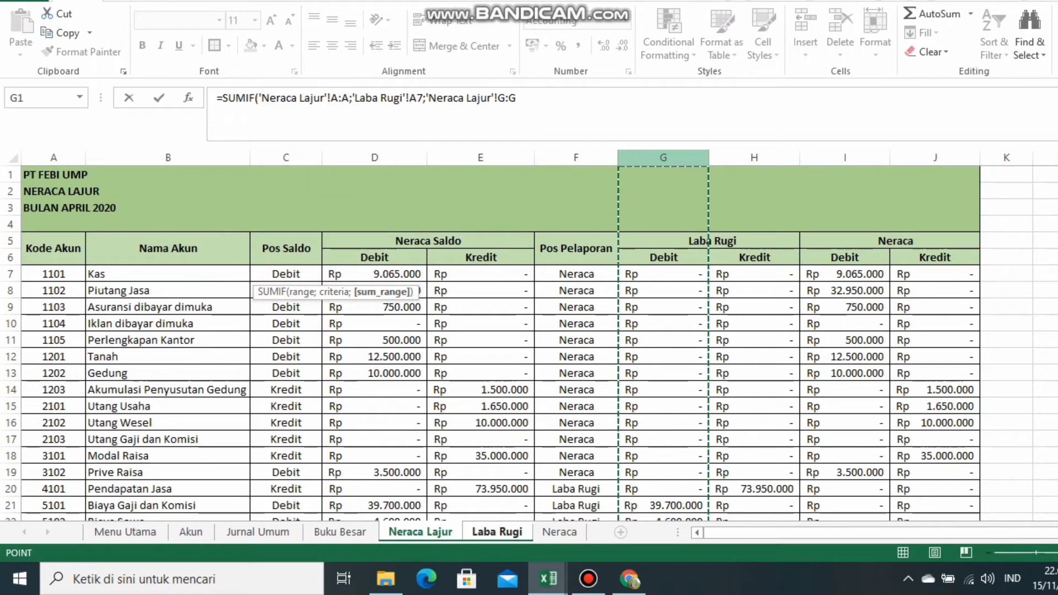
pyautogui.write(')')
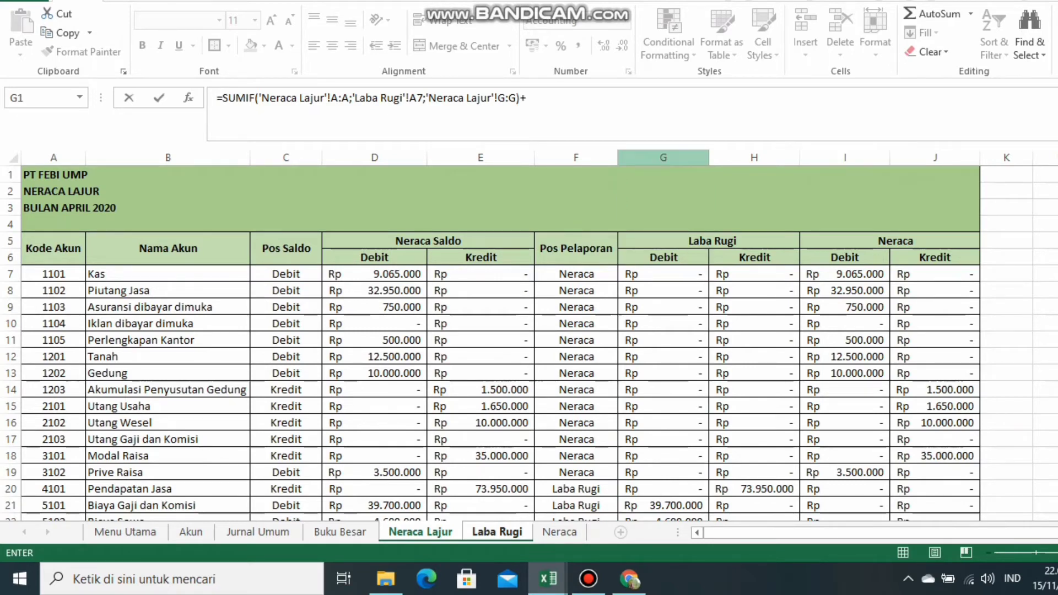
# Extend the C7 formula with +SUMIF('Neraca Lajur'!A:A;'Laba Rugi'!A7;'Neraca Lajur'!H:H) and fill it down to C15
pyautogui.write('+SUM')
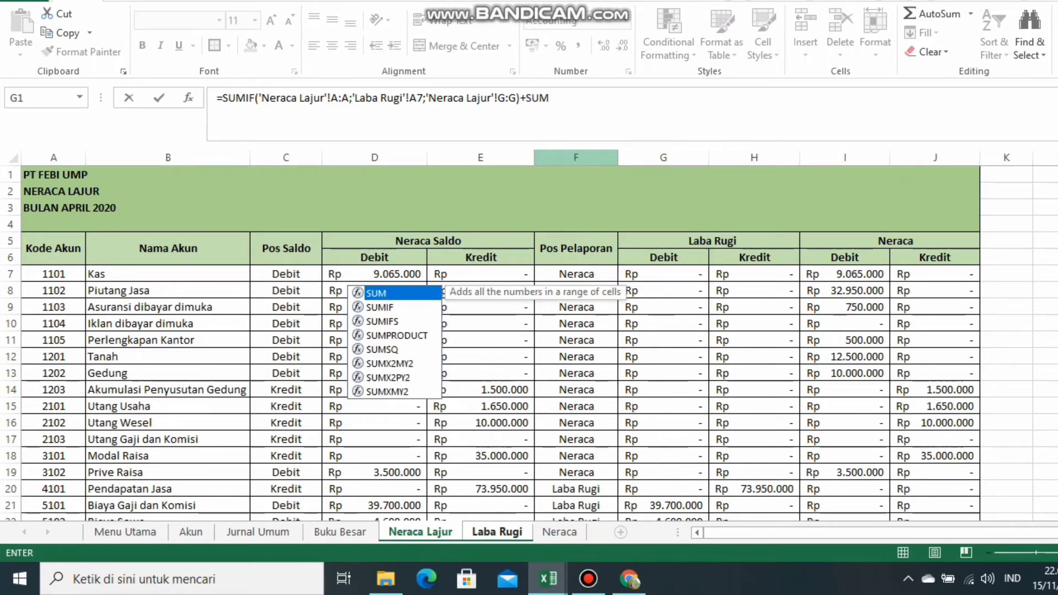
pyautogui.press('Down')
pyautogui.press('Tab')
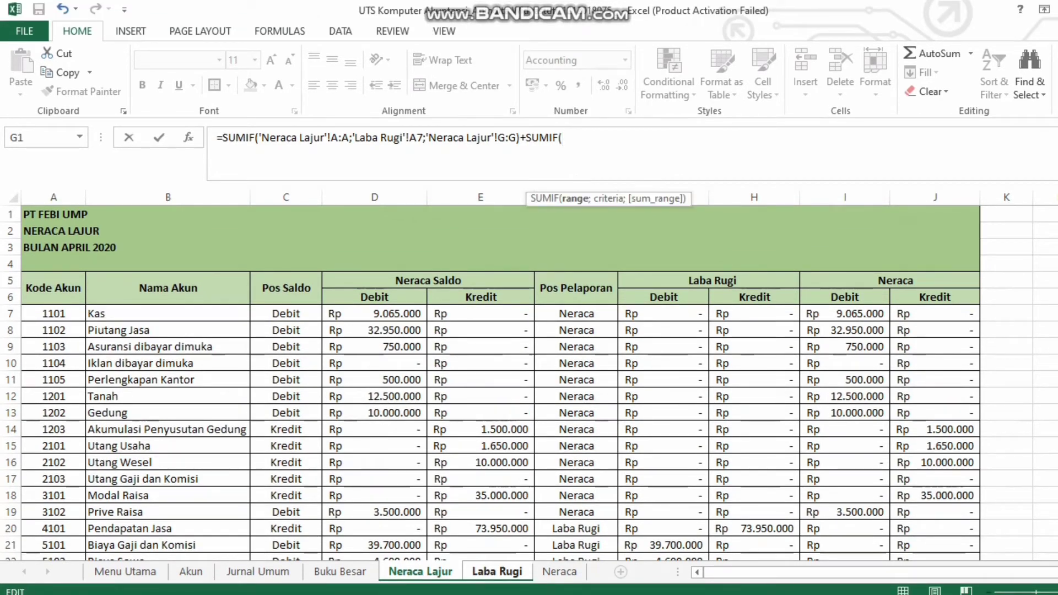
pyautogui.click(53, 197)
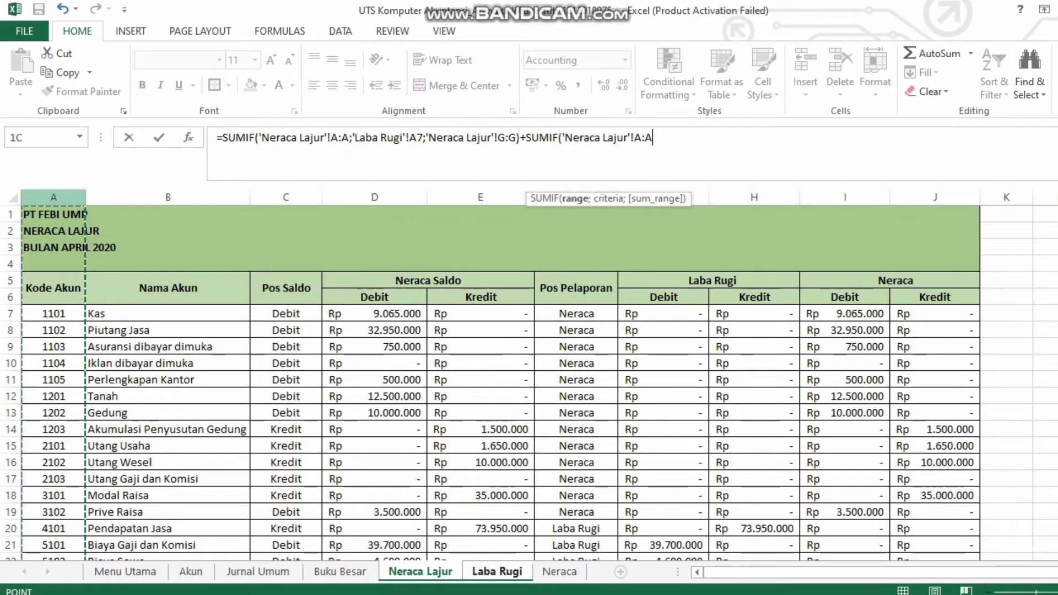
pyautogui.write(';')
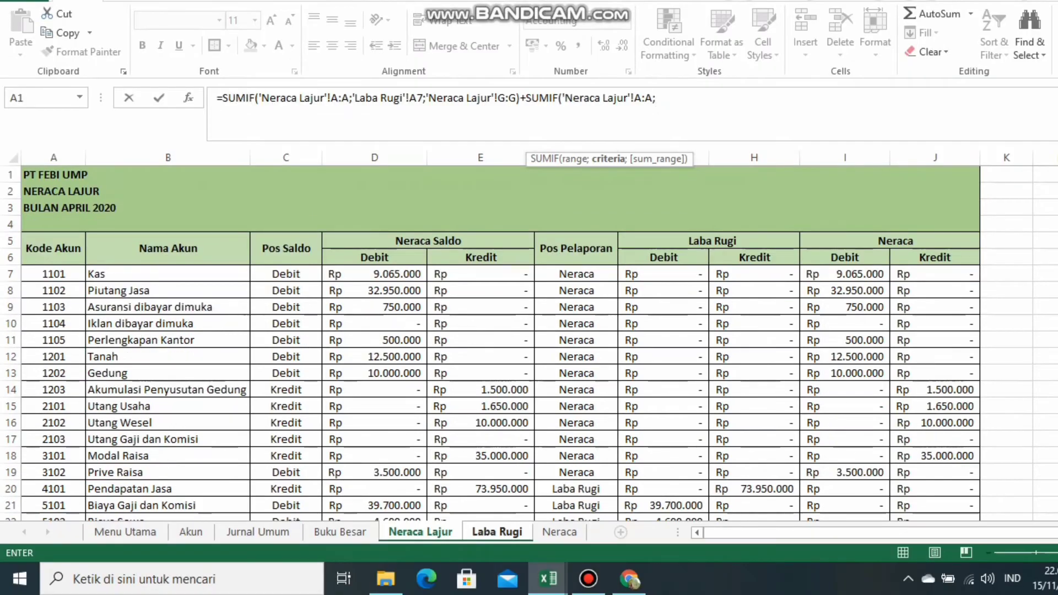
pyautogui.click(497, 572)
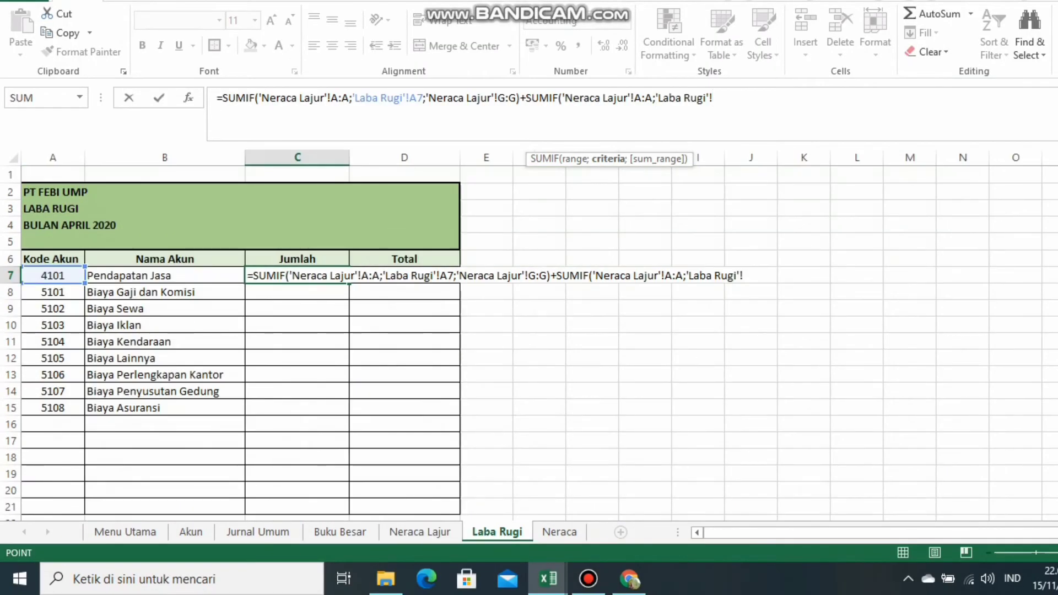
pyautogui.click(53, 275)
pyautogui.write(';')
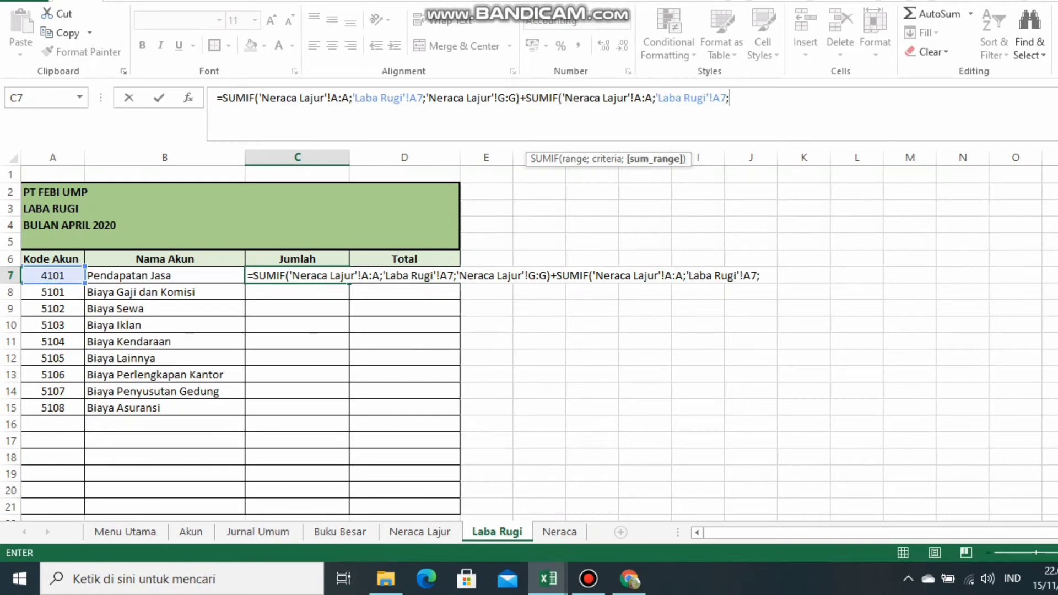
pyautogui.click(420, 532)
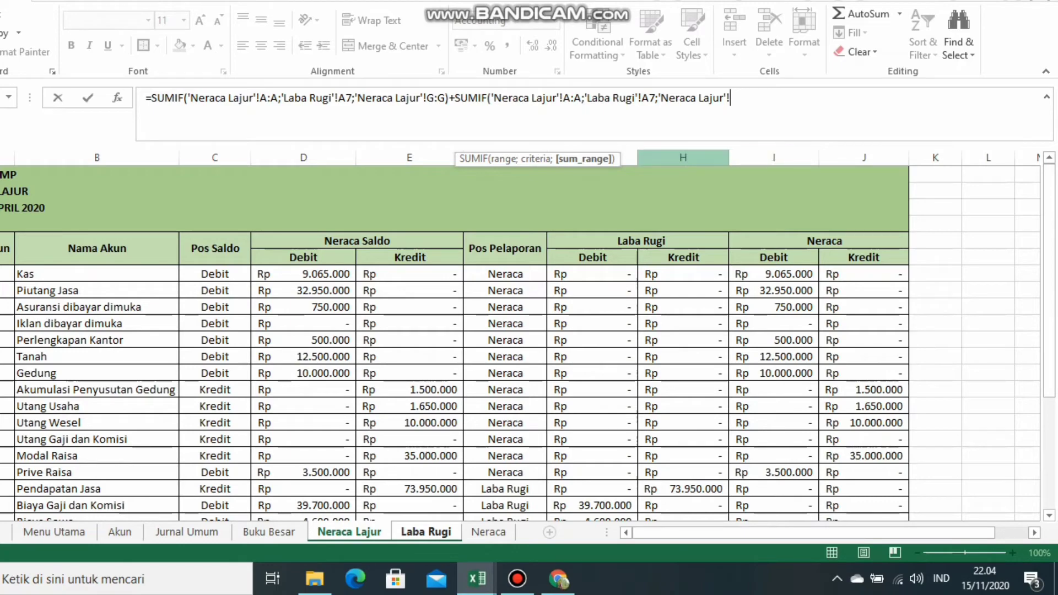
pyautogui.click(682, 157)
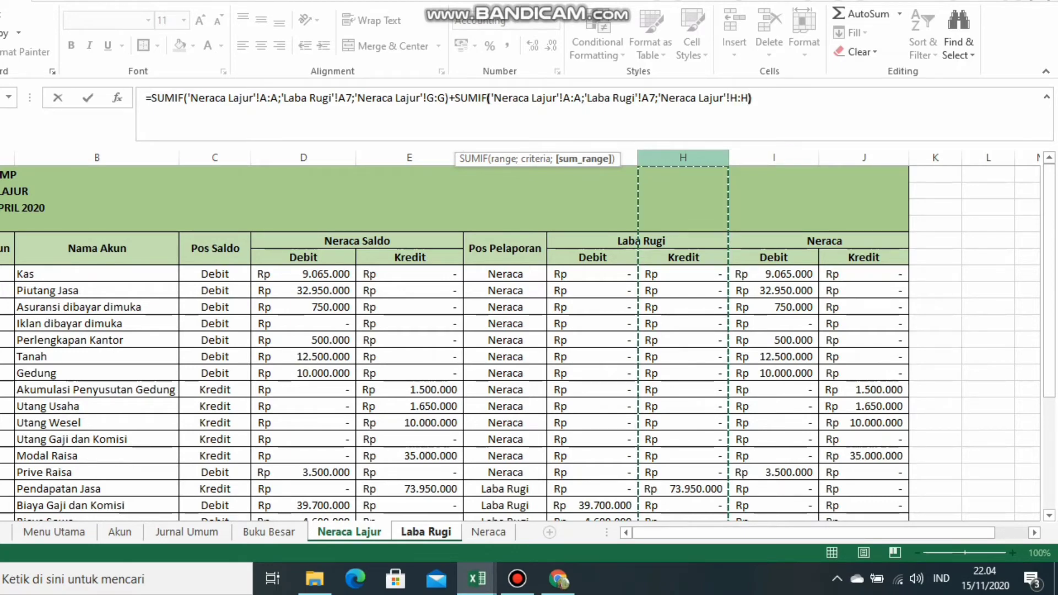
pyautogui.press('Return')
pyautogui.click(226, 275)
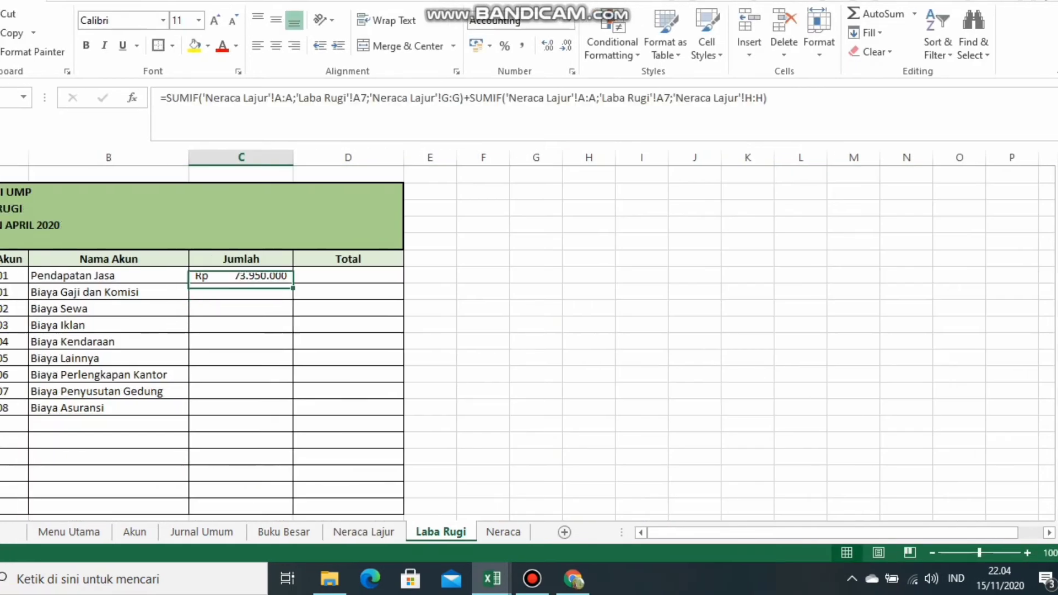
pyautogui.moveTo(293, 283); pyautogui.dragTo(292, 413)
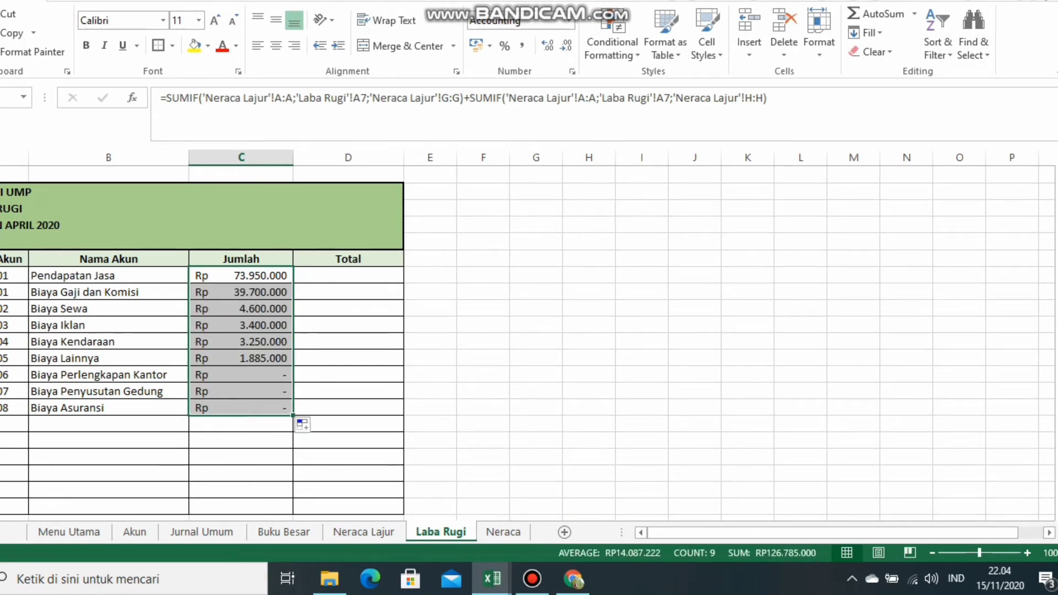
# Insert two blank rows between Pendapatan Jasa and Biaya Gaji dan Komisi on the Laba Rugi sheet
pyautogui.rightClick(7, 294)
pyautogui.click(44, 409)
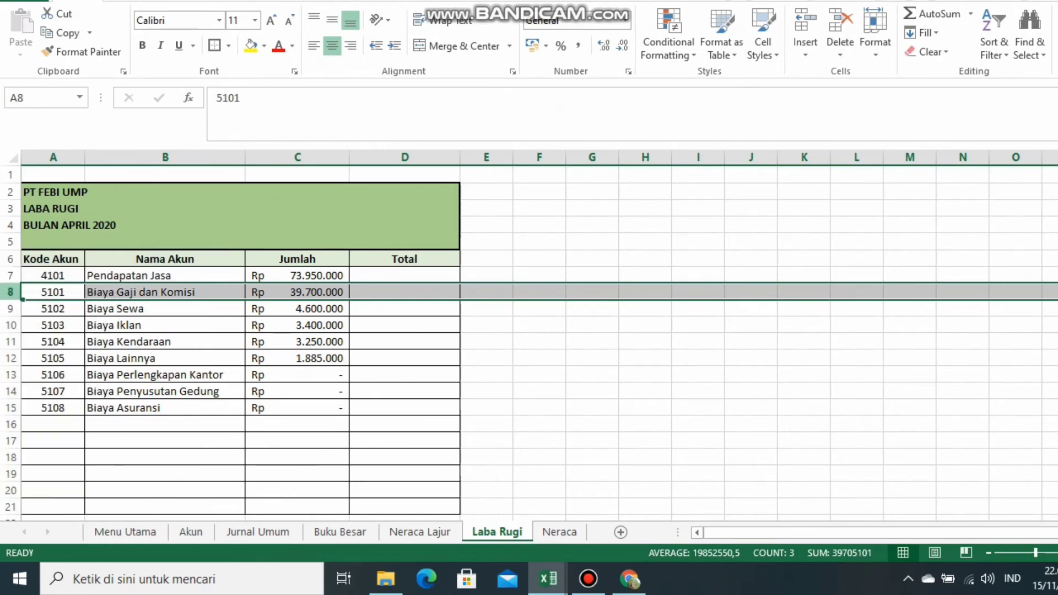
pyautogui.rightClick(10, 292)
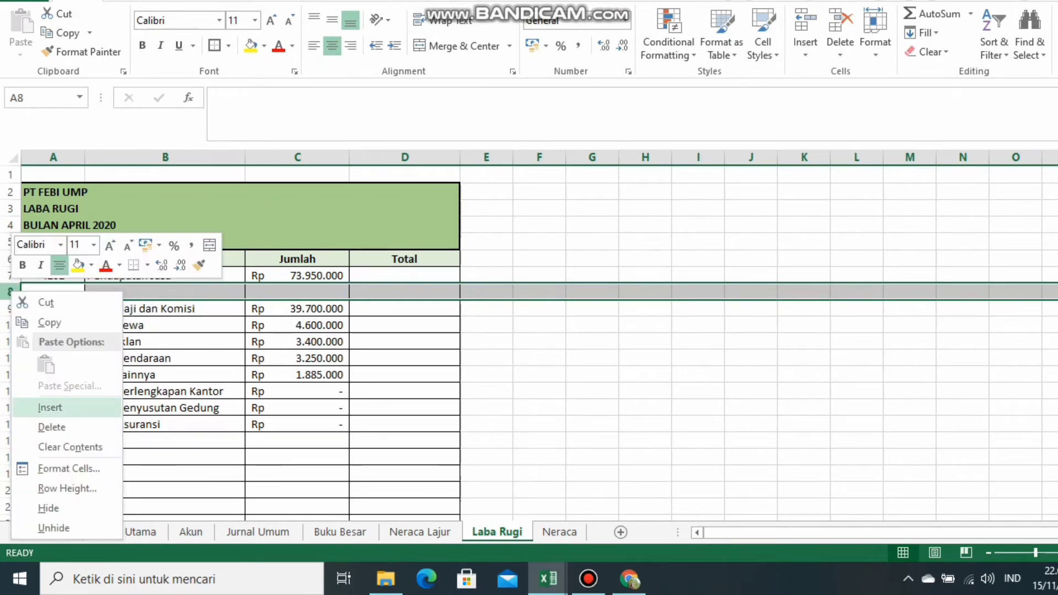
pyautogui.click(49, 408)
# Enter the label TOTAL PENDAPATAN in cell B8, formatted bold and right-aligned
pyautogui.click(165, 292)
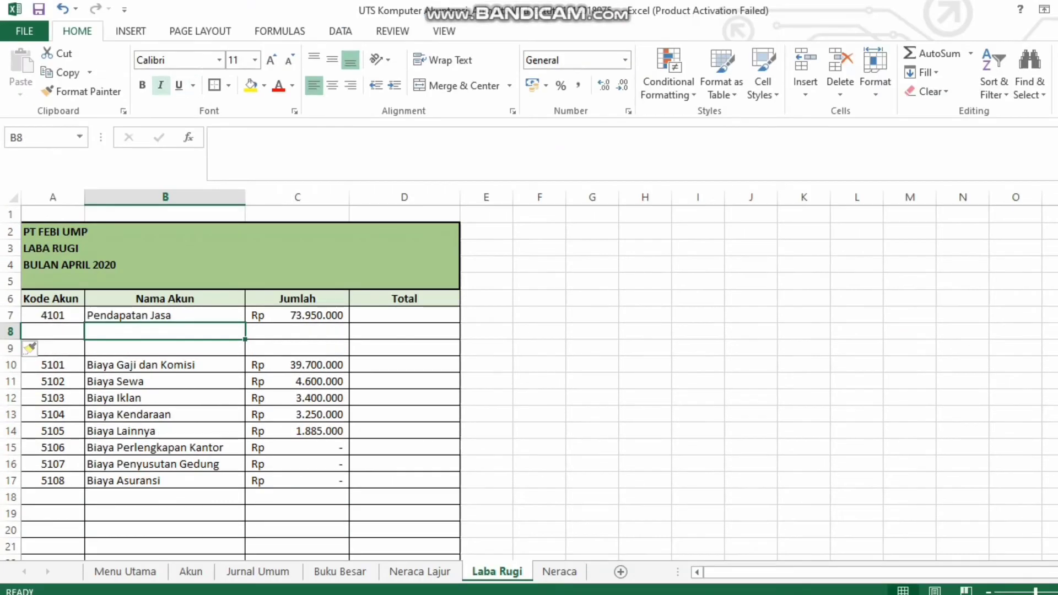
pyautogui.click(142, 46)
pyautogui.click(350, 85)
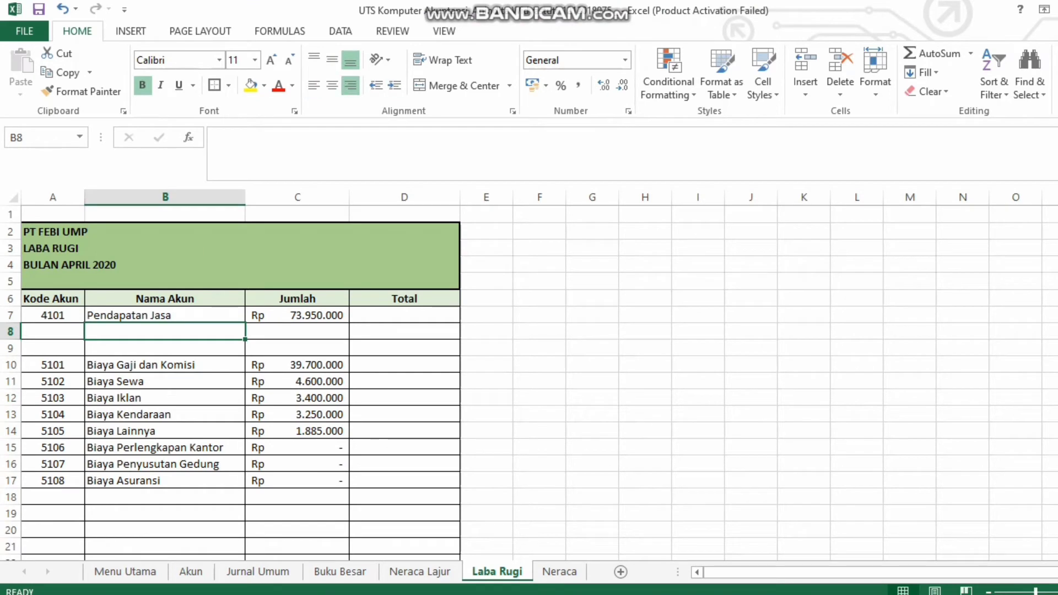
pyautogui.write('TOT')
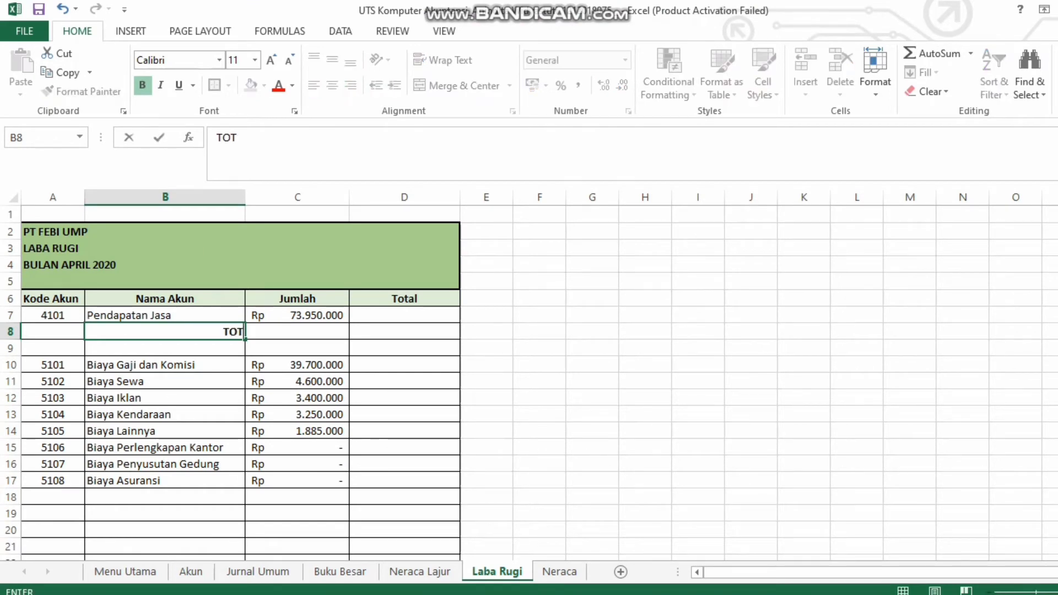
pyautogui.write('AL PENDAPATAN')
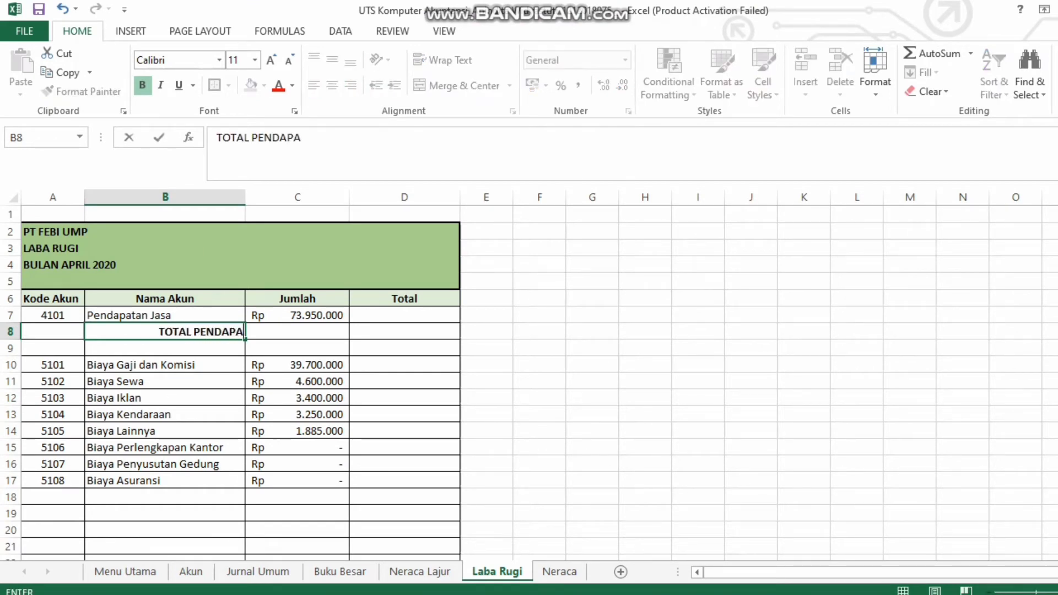
pyautogui.press('Return')
# Enter the label TOTAL BIAYA in cell B18 below Biaya Asuransi, formatted bold and right-aligned
pyautogui.press('Down')
pyautogui.press('Down')
pyautogui.press('Down')
pyautogui.press('Down')
pyautogui.press('Down')
pyautogui.press('Down')
pyautogui.press('Down')
pyautogui.press('Down')
pyautogui.press('Down')
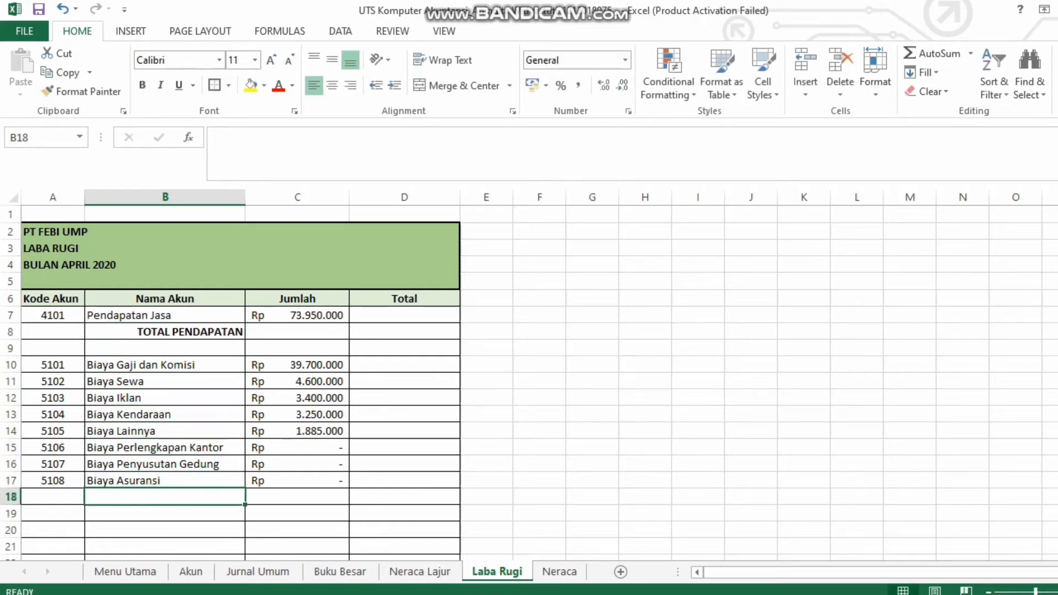
pyautogui.click(143, 85)
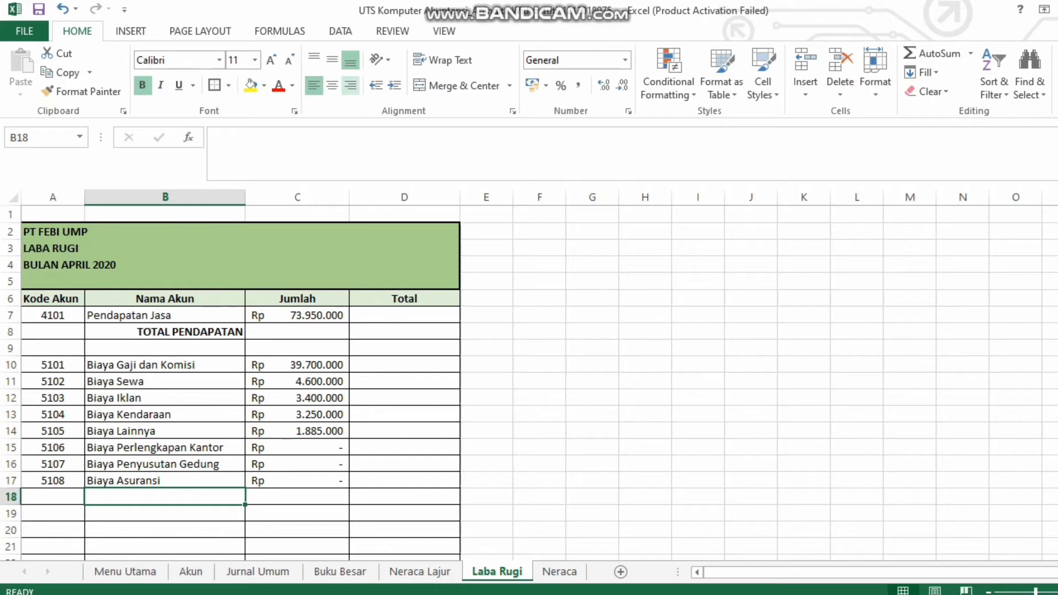
pyautogui.click(350, 85)
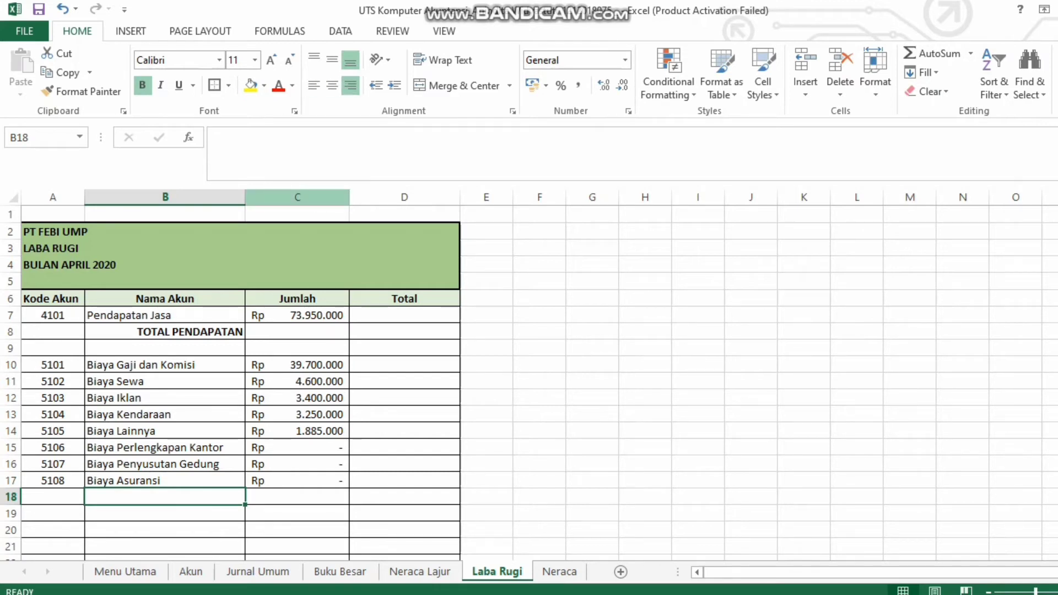
pyautogui.write('TOTAL')
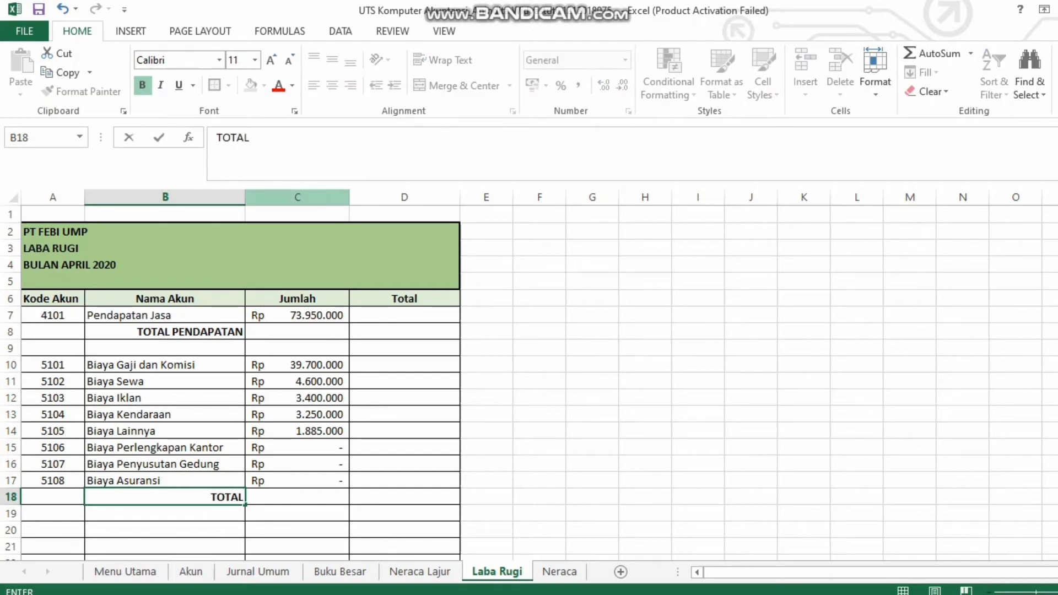
pyautogui.write(' BIAYA')
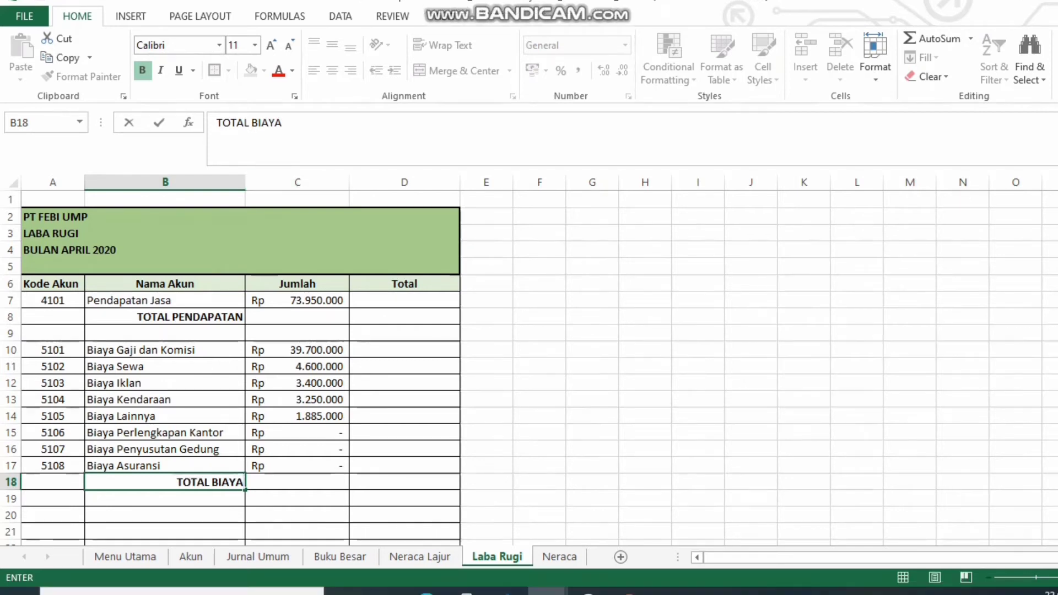
pyautogui.click(404, 316)
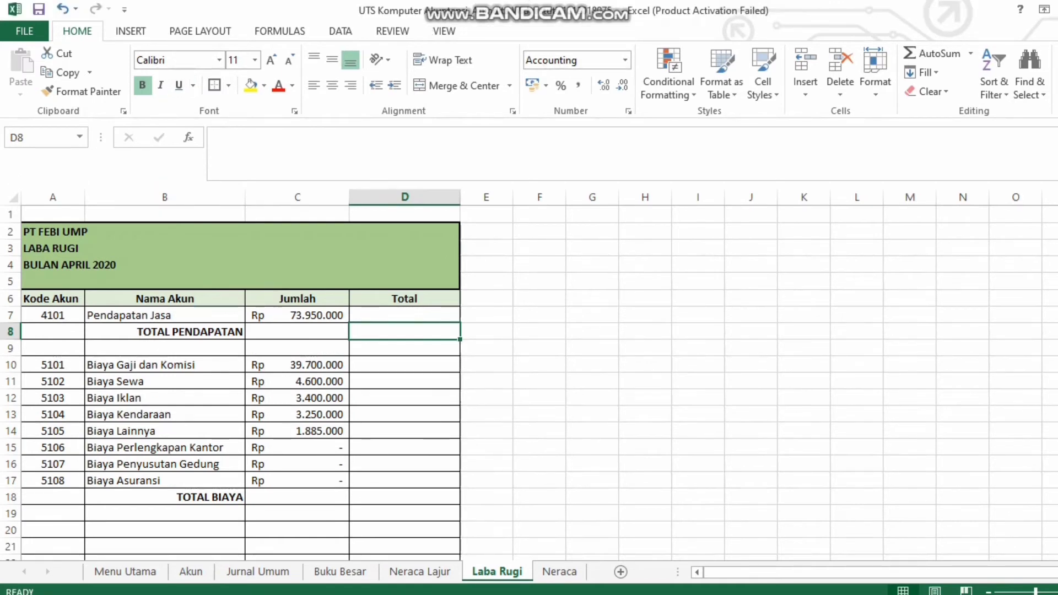
# Calculate TOTAL PENDAPATAN in cell D8 of the Laba Rugi sheet with =SUM(C7)
pyautogui.click(404, 497)
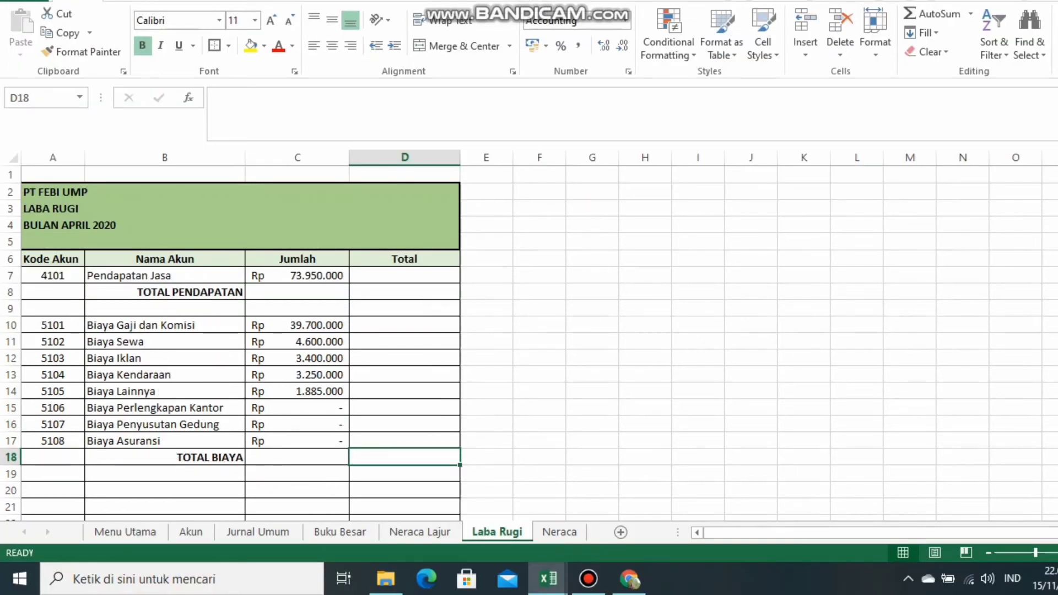
pyautogui.click(405, 292)
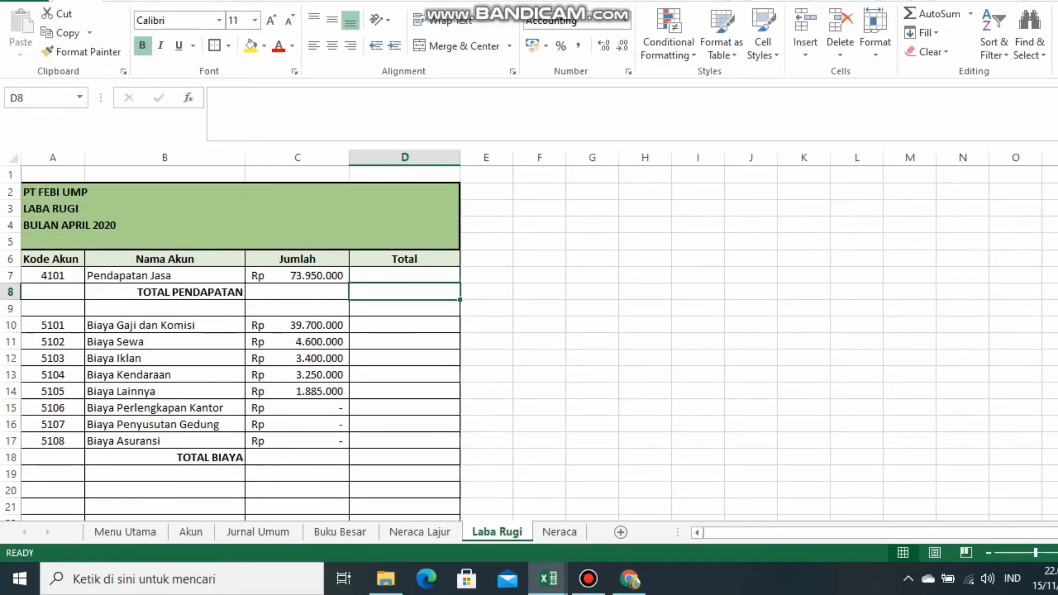
pyautogui.write('=SUM')
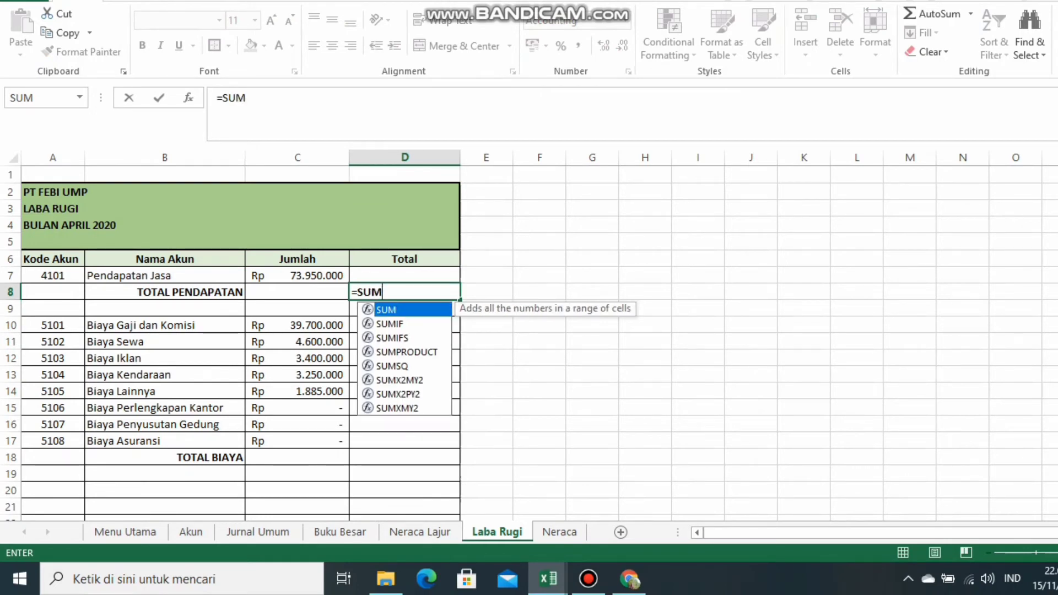
pyautogui.write('(')
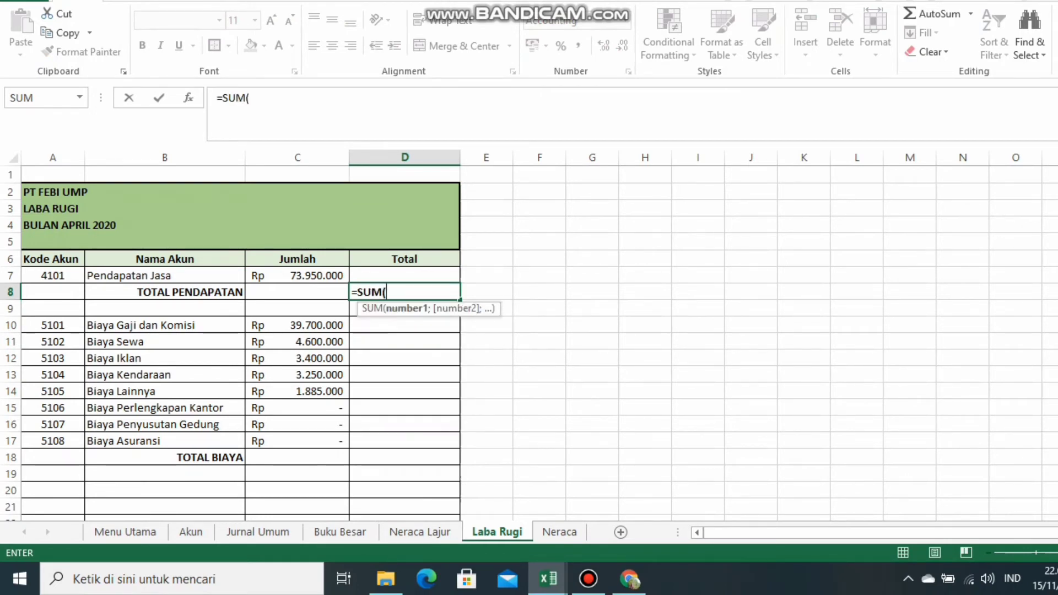
pyautogui.click(297, 276)
pyautogui.write(')')
pyautogui.press('Return')
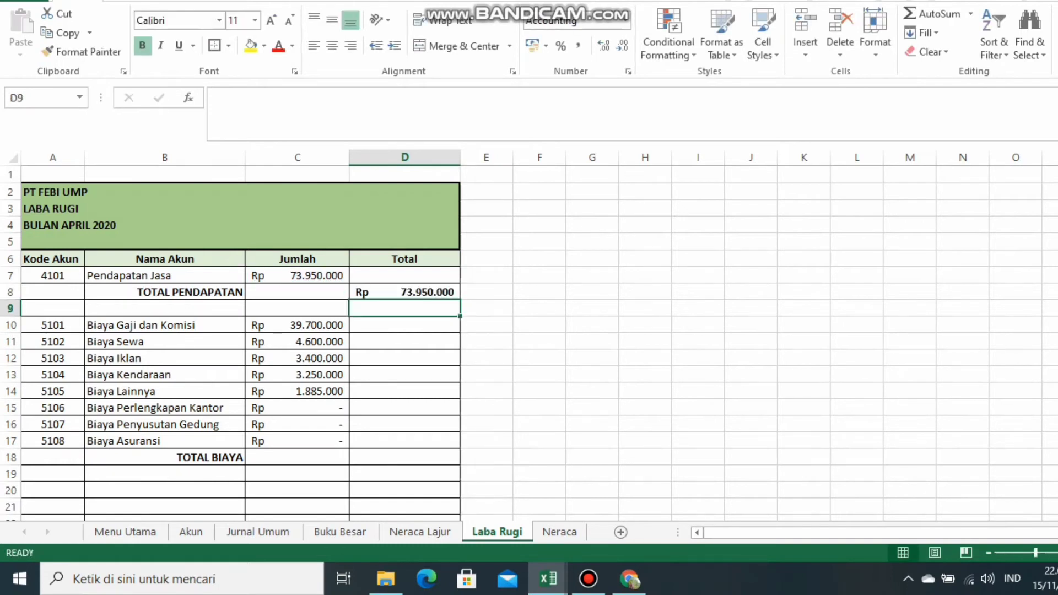
# Calculate TOTAL BIAYA in cell D18 with a SUM of the expense amounts in C10:C17
pyautogui.click(405, 457)
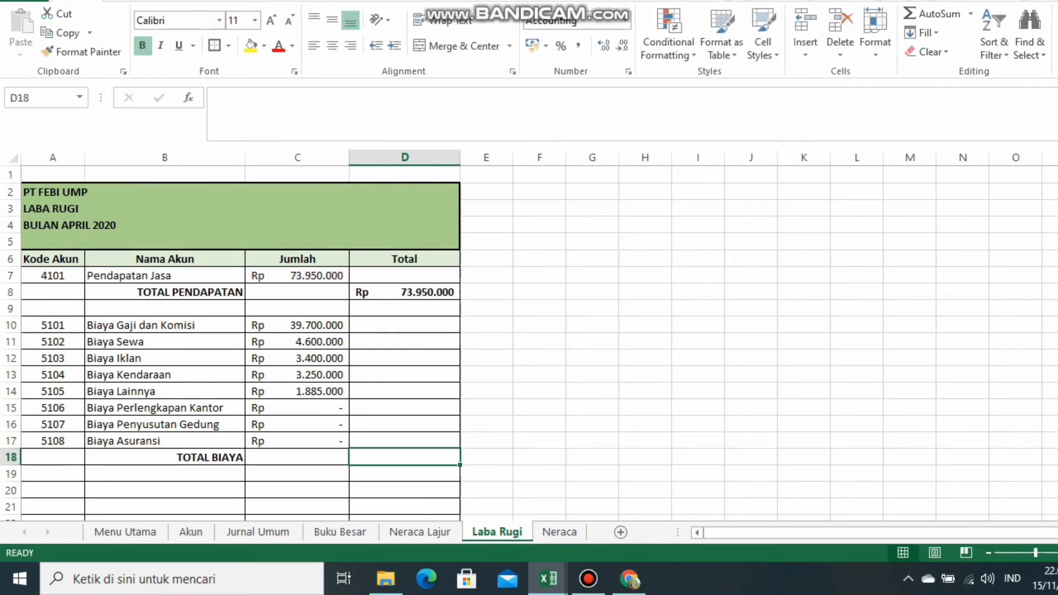
pyautogui.write('=SUM(')
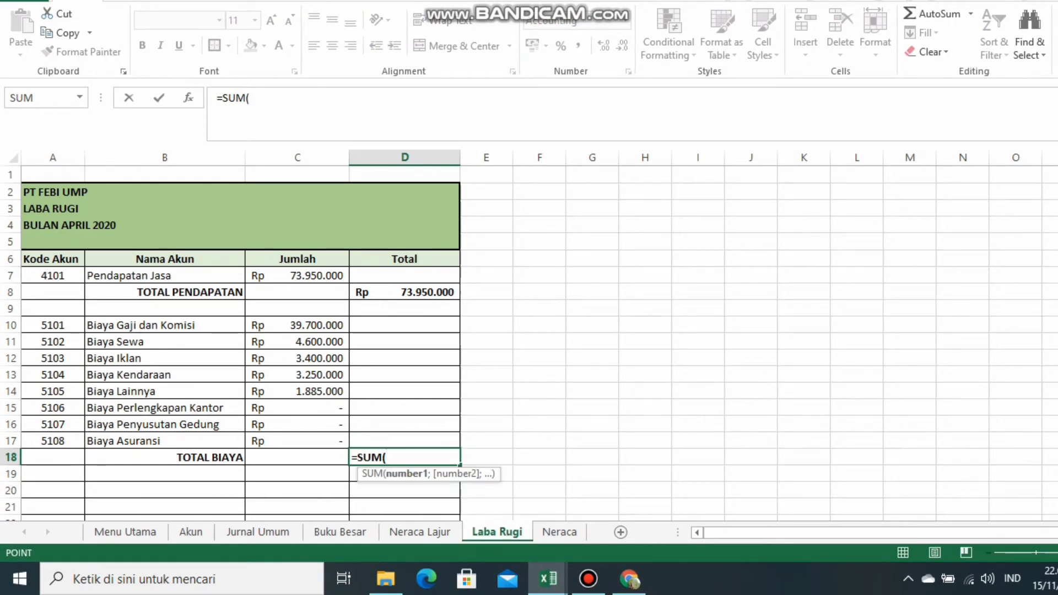
pyautogui.moveTo(298, 325); pyautogui.dragTo(297, 441)
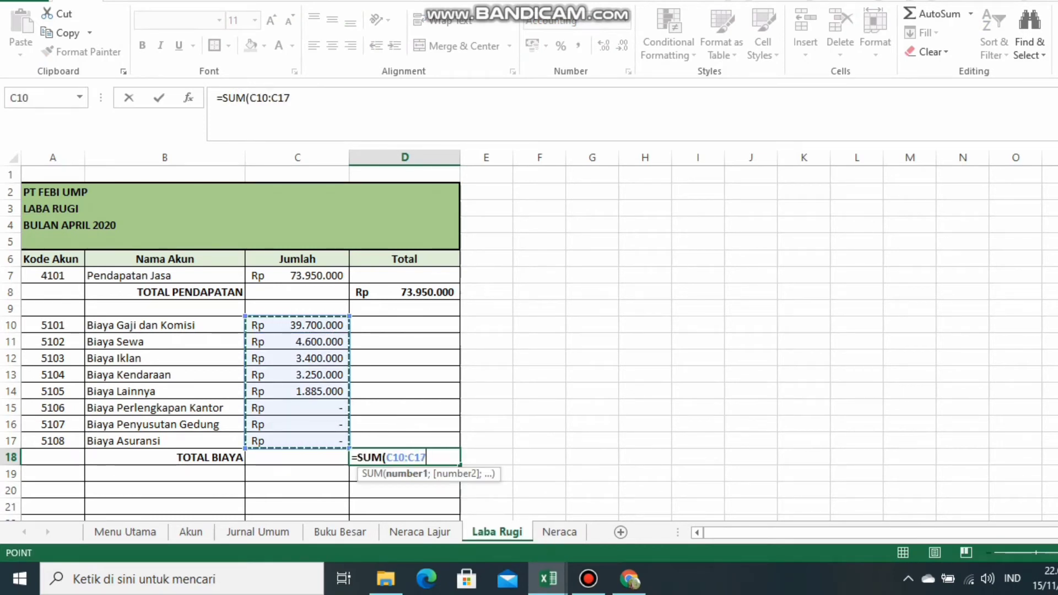
pyautogui.press('Return')
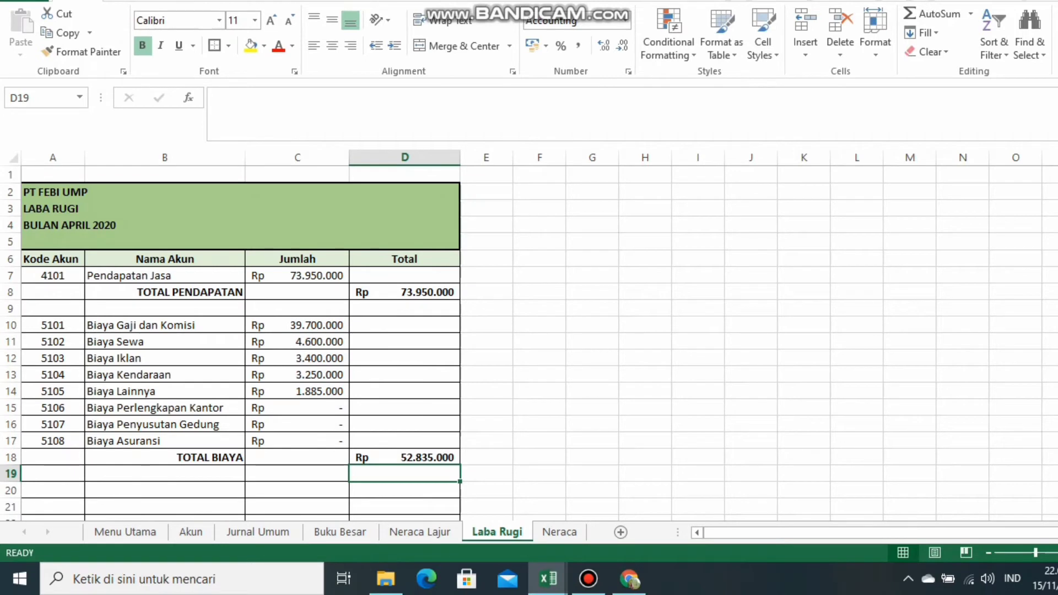
# Enter the label LABA BERSIH in cell B19 below TOTAL BIAYA, formatted bold and right-aligned
pyautogui.click(164, 474)
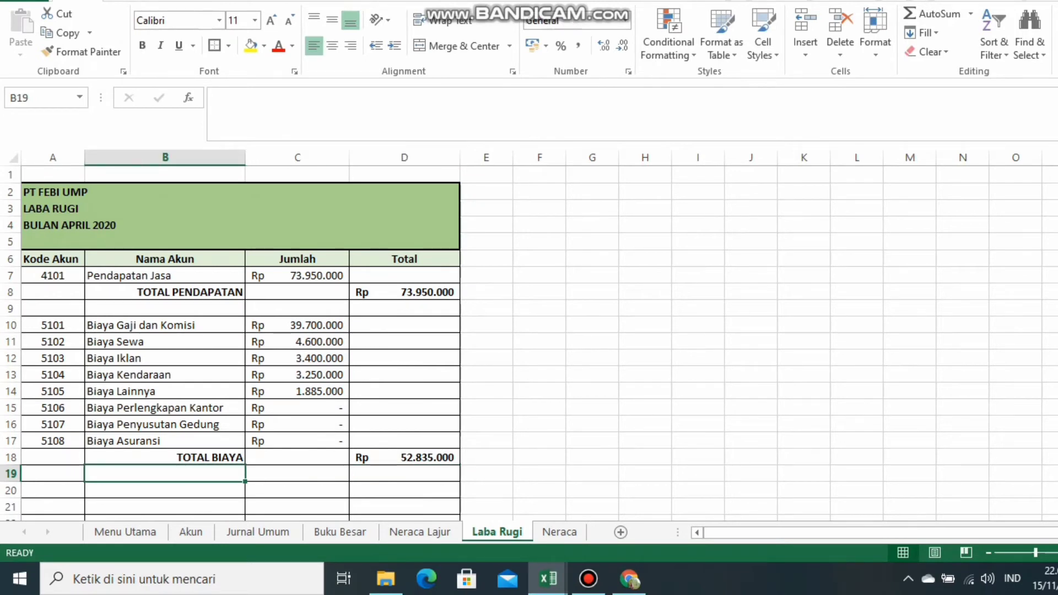
pyautogui.write('LA')
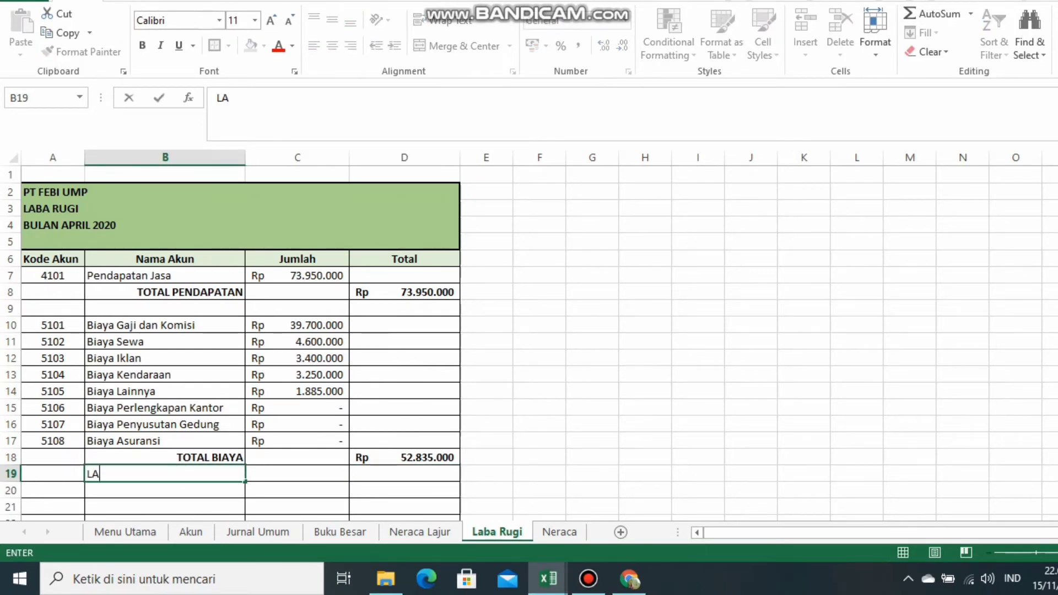
pyautogui.write('BA BERSIH')
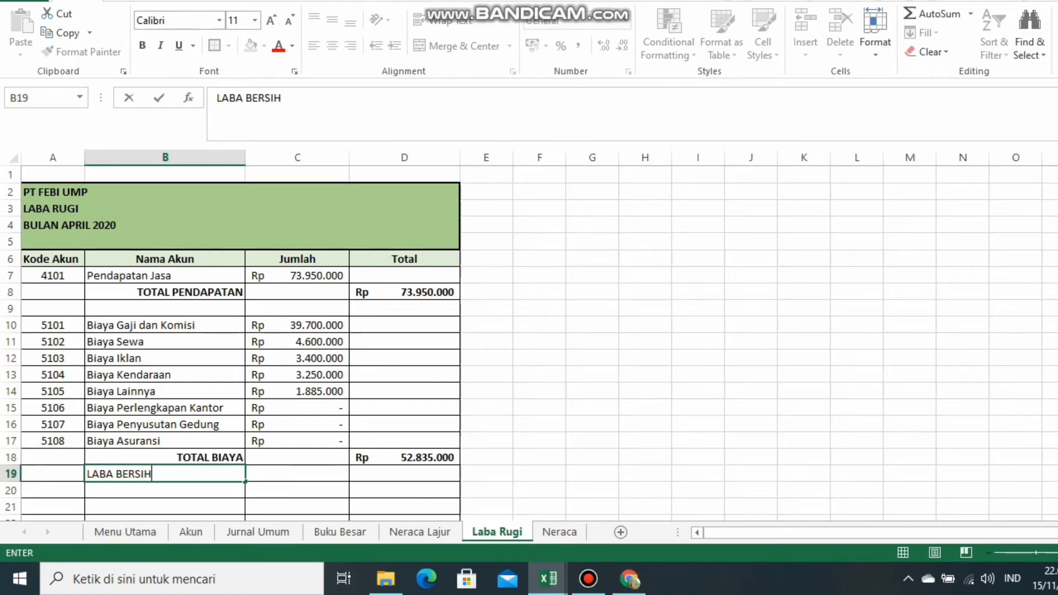
pyautogui.press('Return')
pyautogui.press('Up')
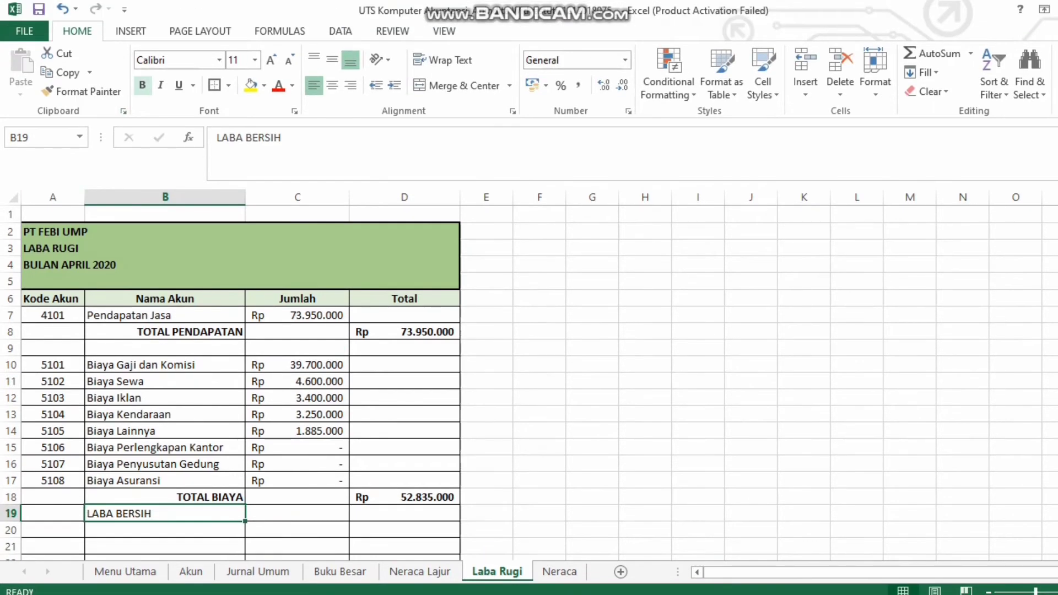
pyautogui.click(142, 45)
pyautogui.click(350, 45)
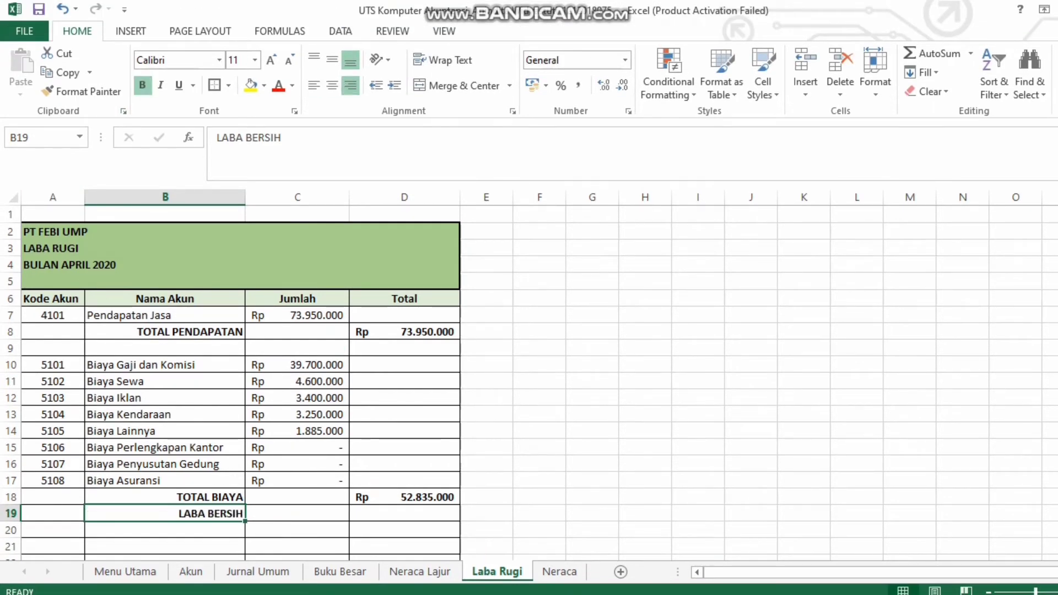
# Calculate LABA BERSIH in cell D19 with the formula =D8-D18
pyautogui.click(404, 513)
pyautogui.write('=')
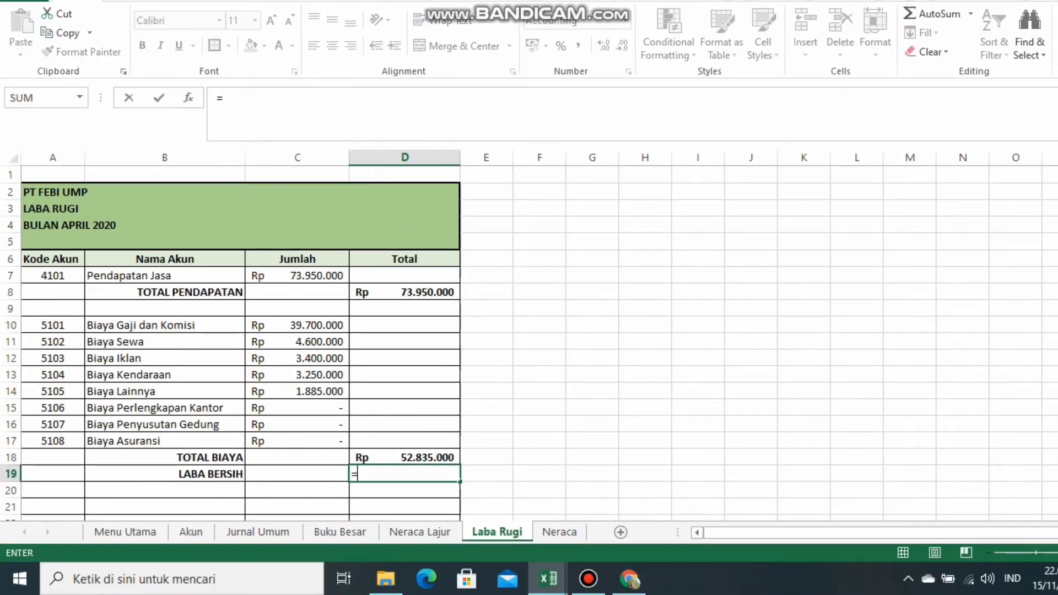
pyautogui.click(405, 292)
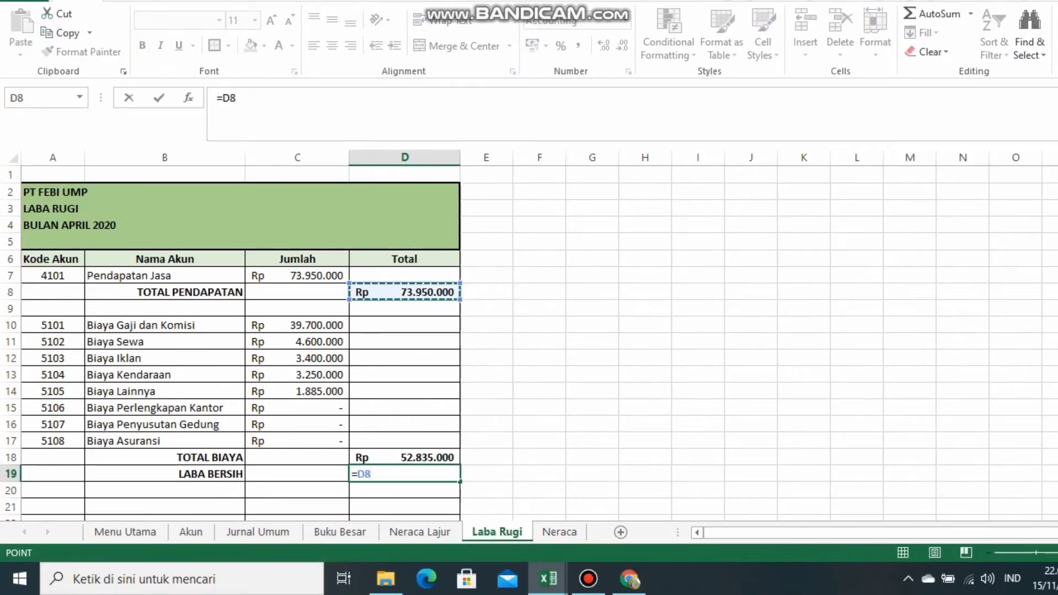
pyautogui.write('+')
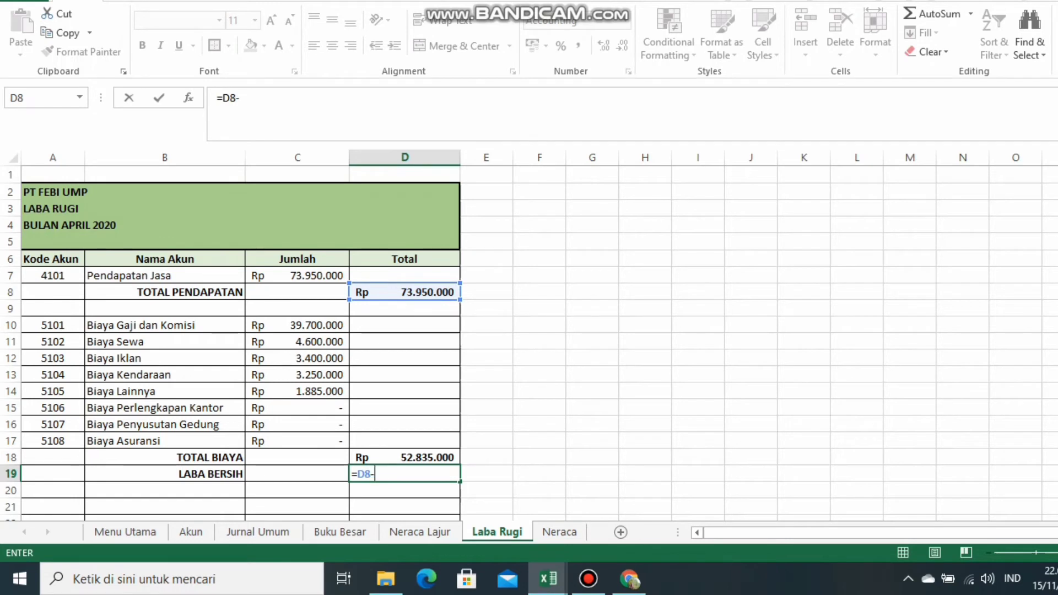
pyautogui.write('D18')
pyautogui.press('Return')
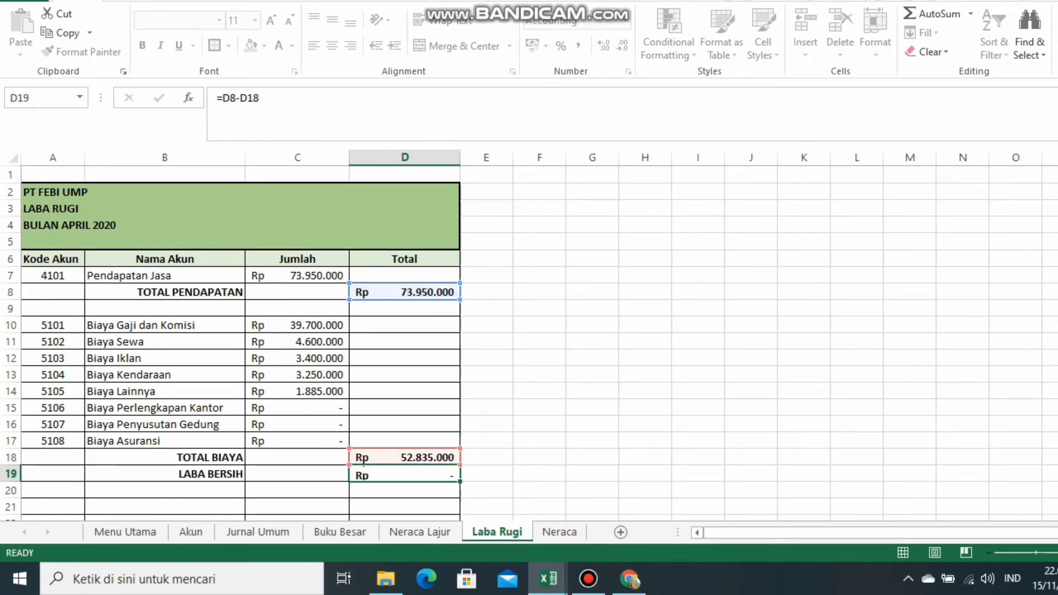
pyautogui.scroll(-1, 529, 342)
pyautogui.scroll(1, 529, 342)
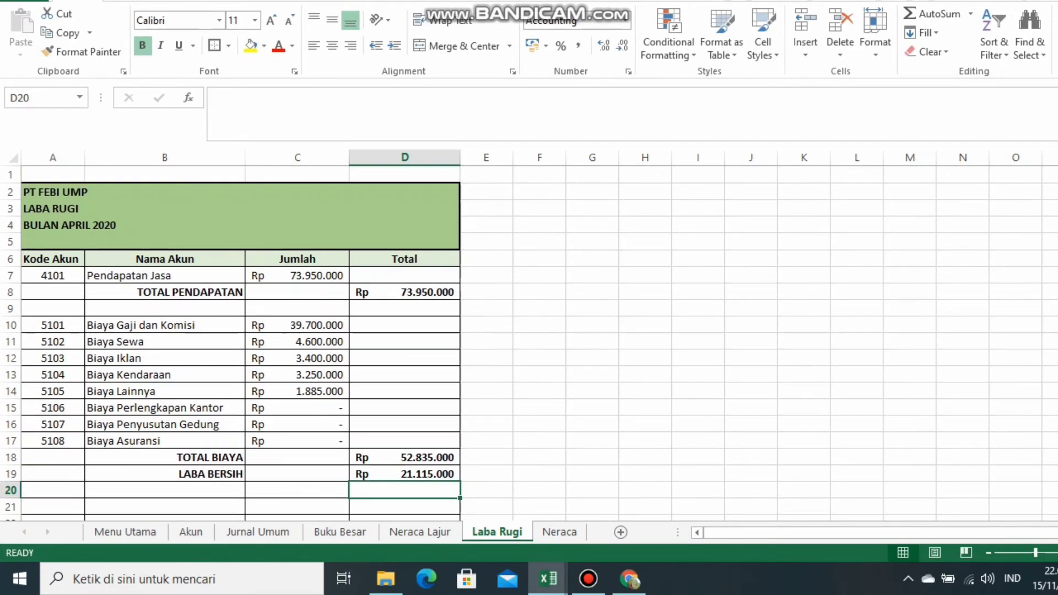
# Compare the LABA BERSIH amount with the balancing figure below the JUMLAH row on the Neraca Lajur sheet
pyautogui.click(420, 532)
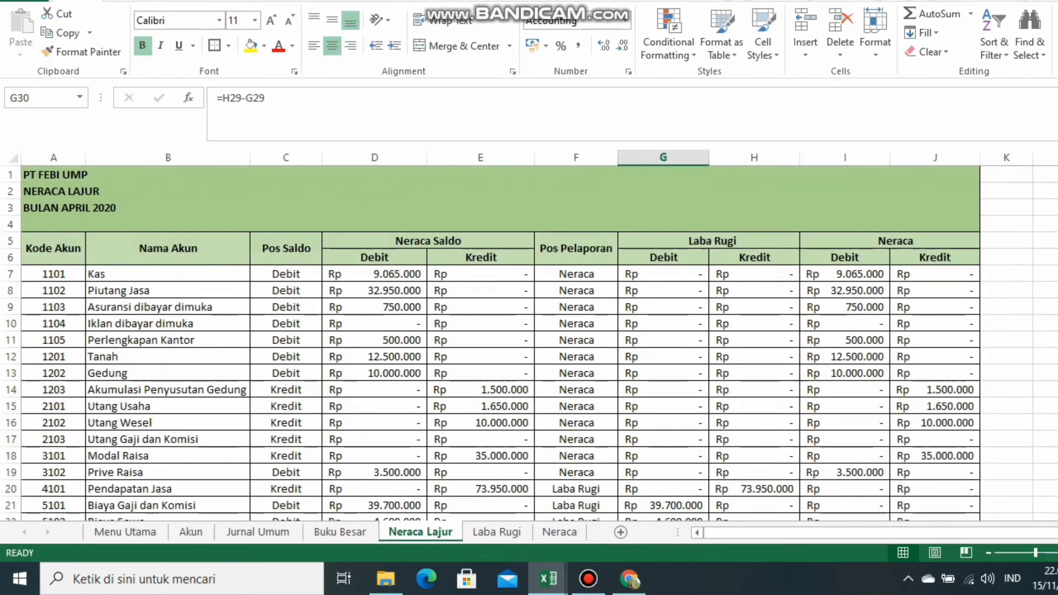
pyautogui.scroll(-5, 528, 342)
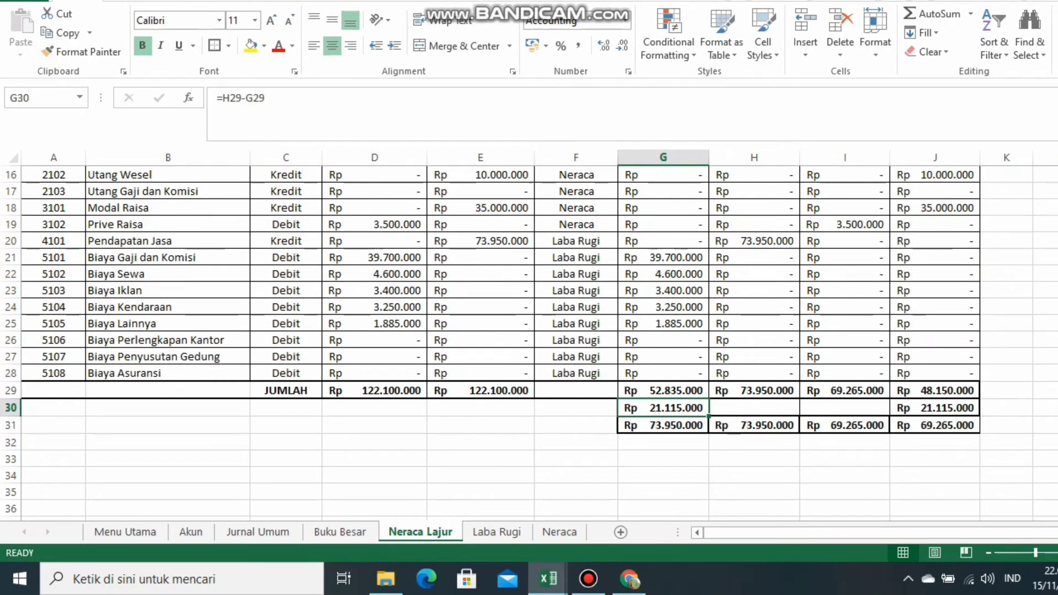
pyautogui.click(496, 532)
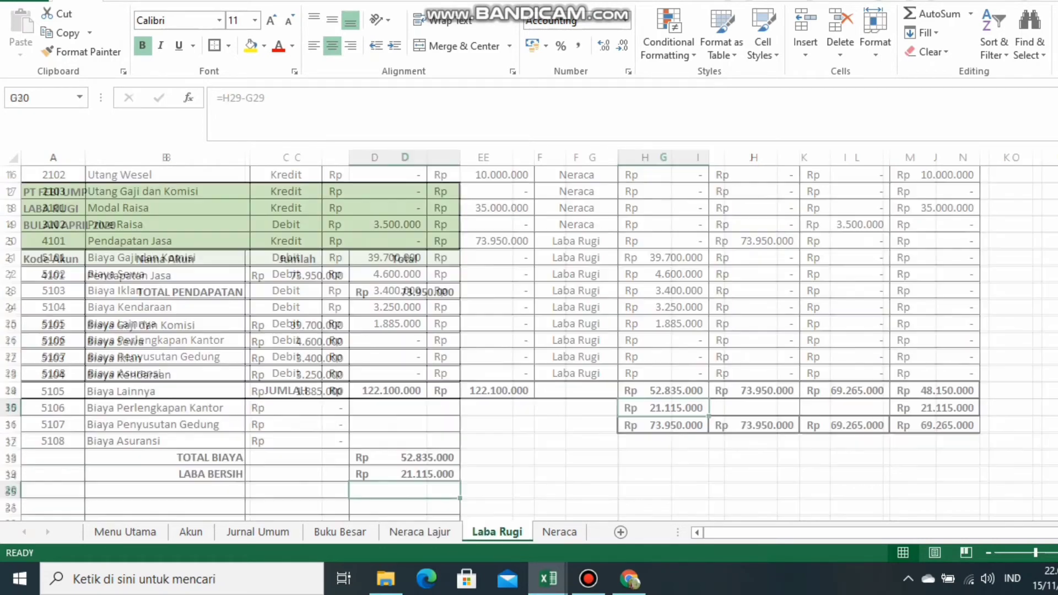
pyautogui.click(486, 375)
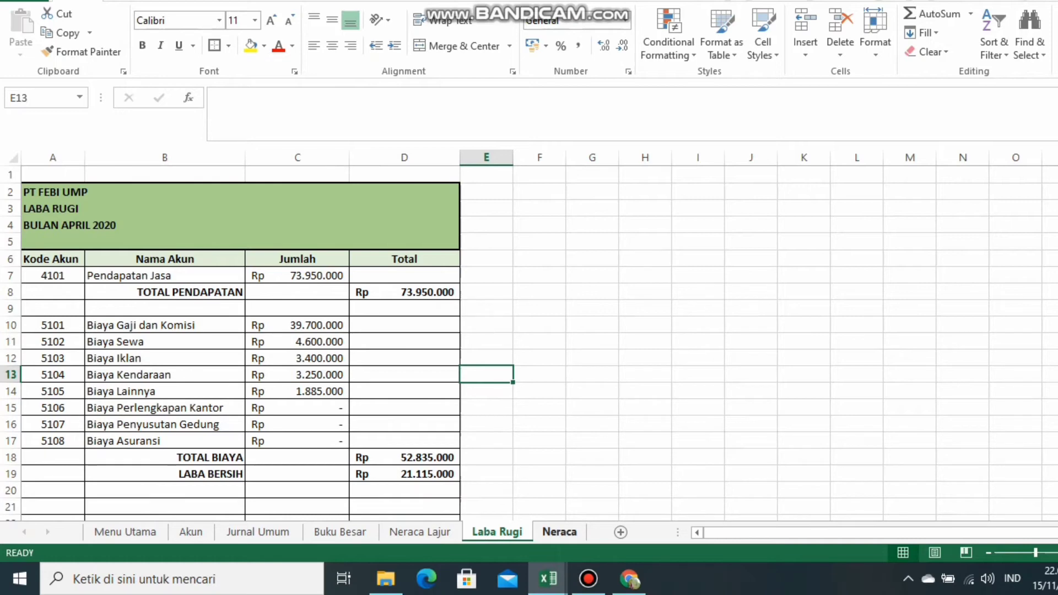
# Copy account codes 1101 to 3102 (A7:A19) from the Akun sheet into the Kode Akun column of the Neraca sheet, starting at A7
pyautogui.click(559, 532)
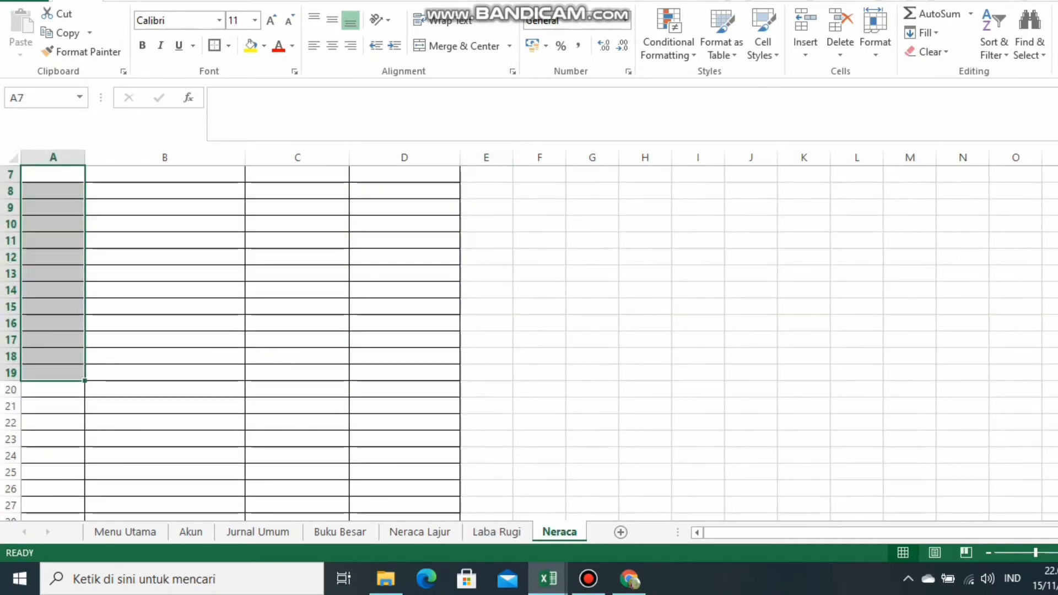
pyautogui.click(539, 308)
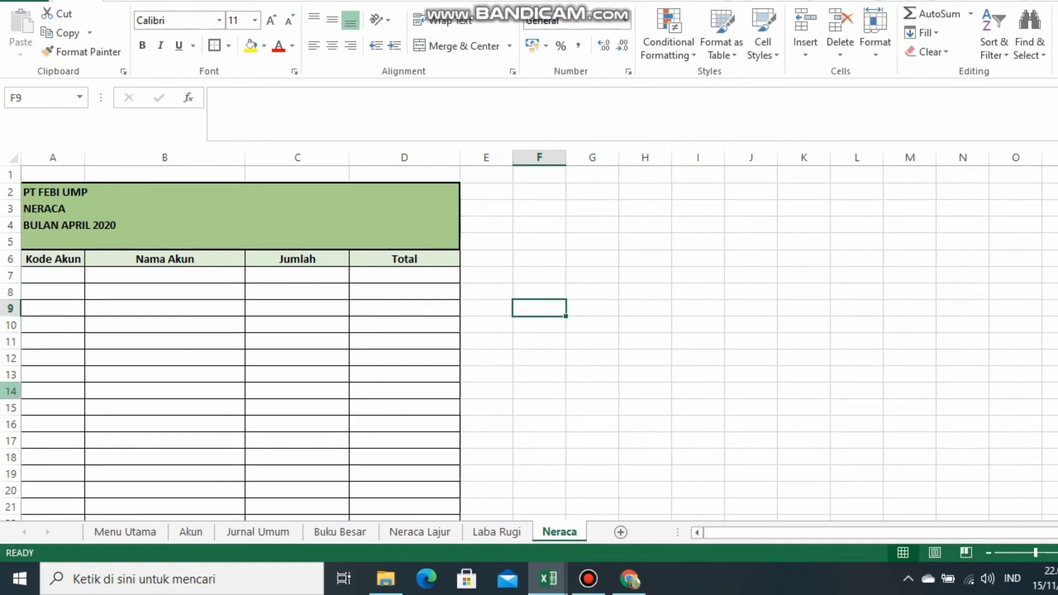
pyautogui.click(53, 276)
pyautogui.click(191, 531)
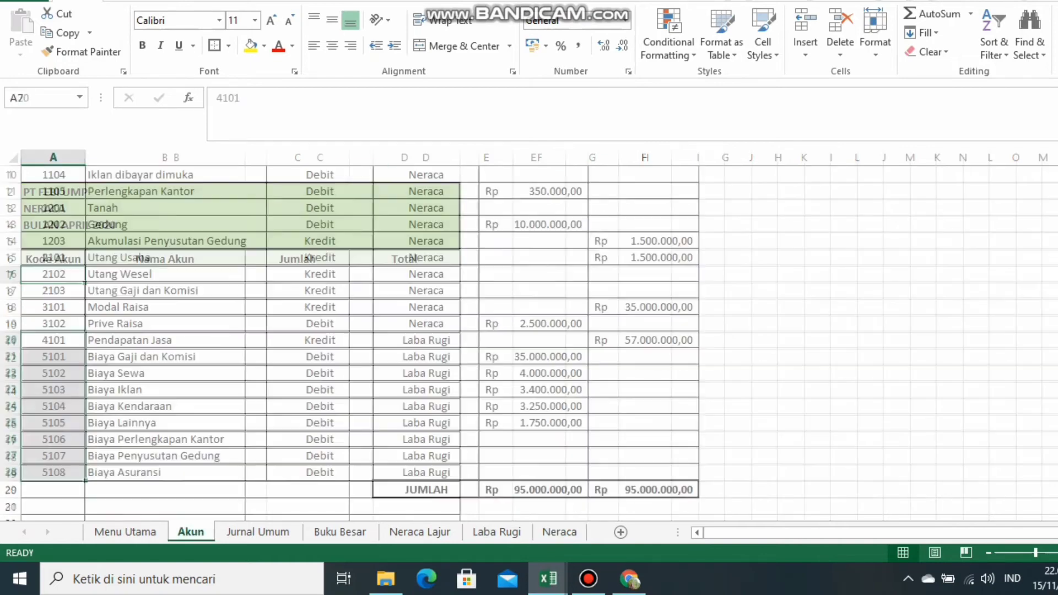
pyautogui.scroll(2, 353, 342)
pyautogui.moveTo(53, 224); pyautogui.dragTo(52, 423)
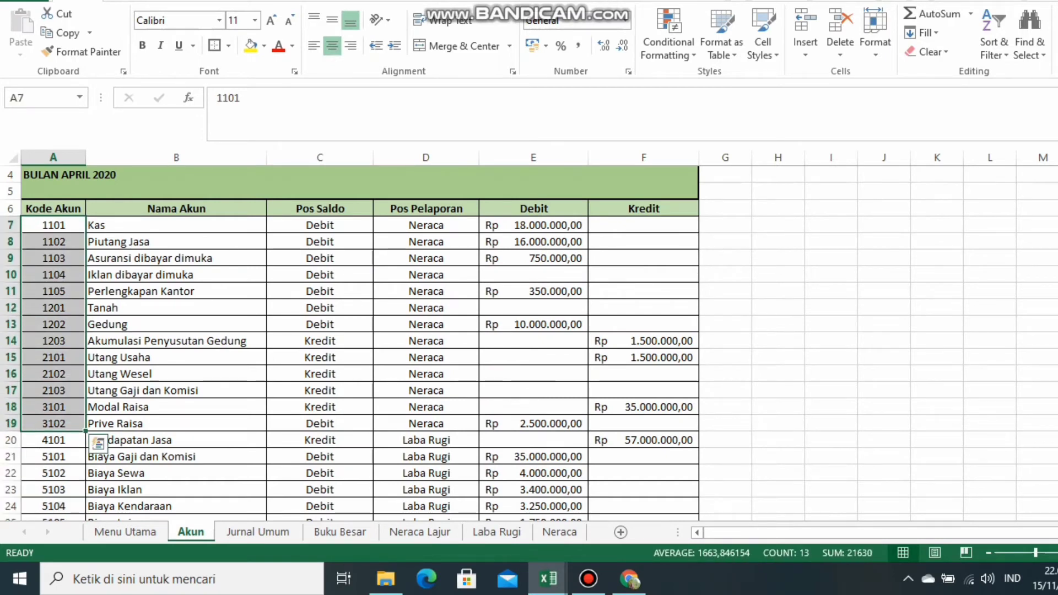
pyautogui.hotkey('ctrl', 'c')
pyautogui.click(560, 532)
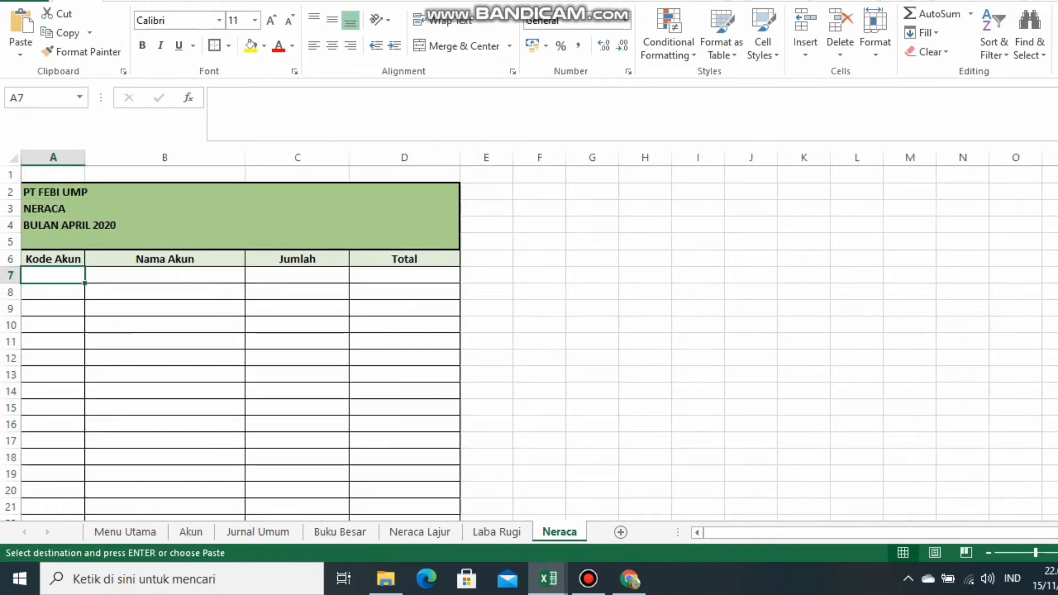
pyautogui.hotkey('ctrl', 'v')
# Fill the Nama Akun cells B7:B19 with names looked up by account code, using =VLOOKUP(A7;Akun;2;FALSE)
pyautogui.click(165, 275)
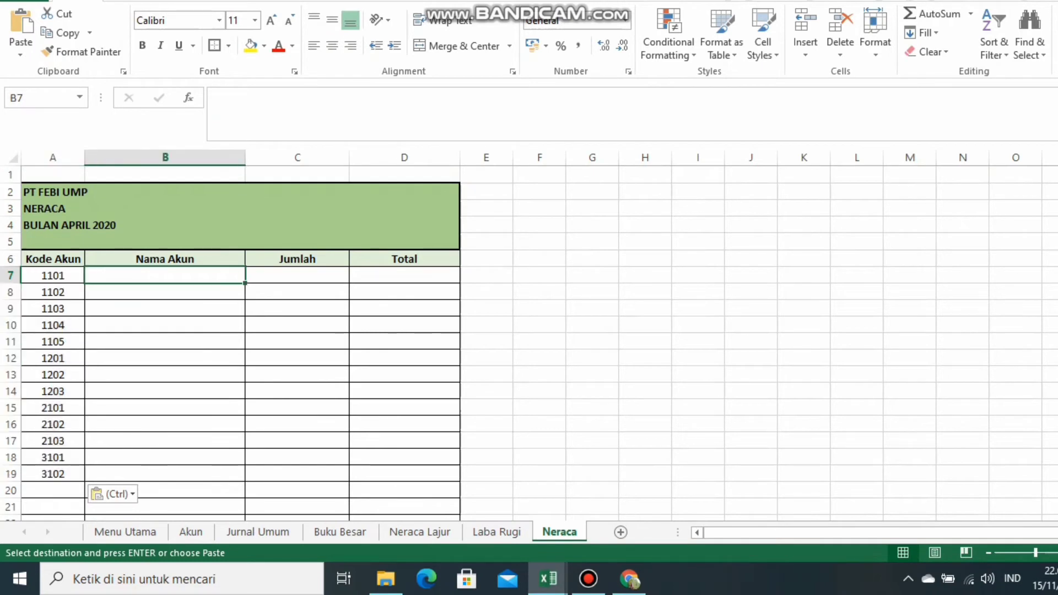
pyautogui.write('=VLOO')
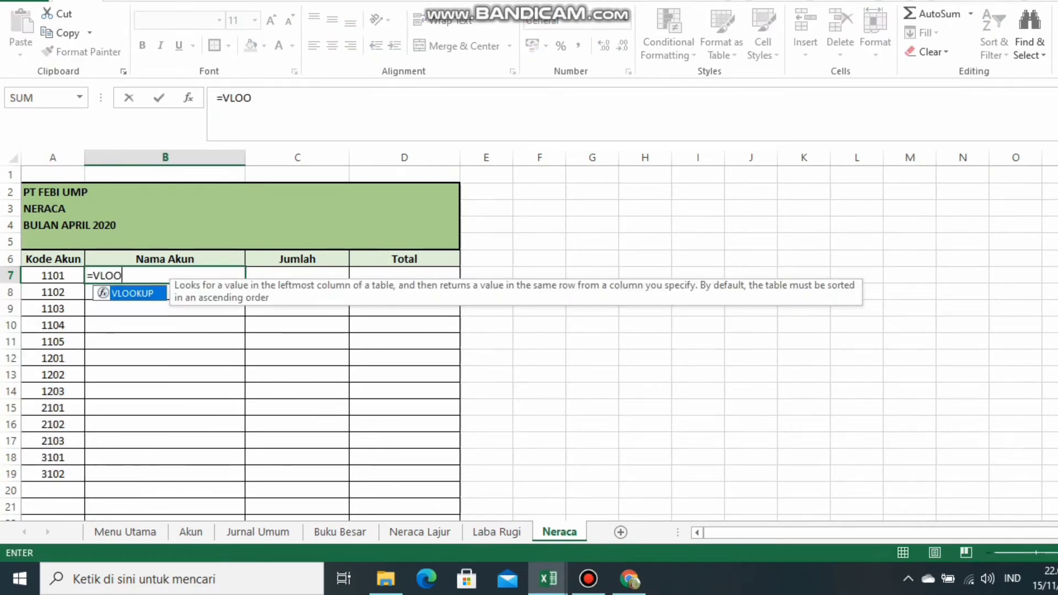
pyautogui.write('KUP(')
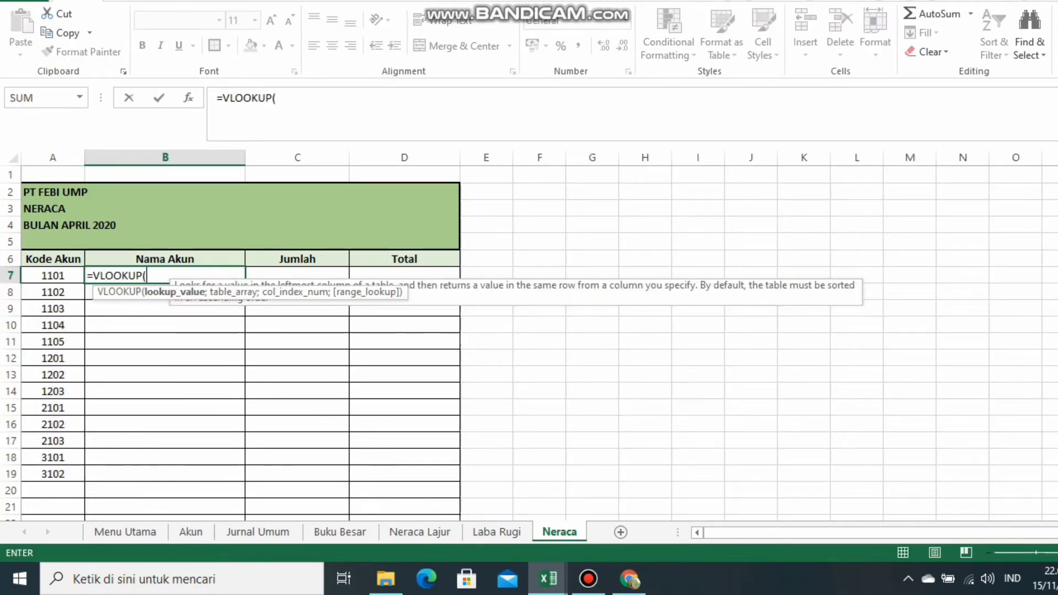
pyautogui.press('Left')
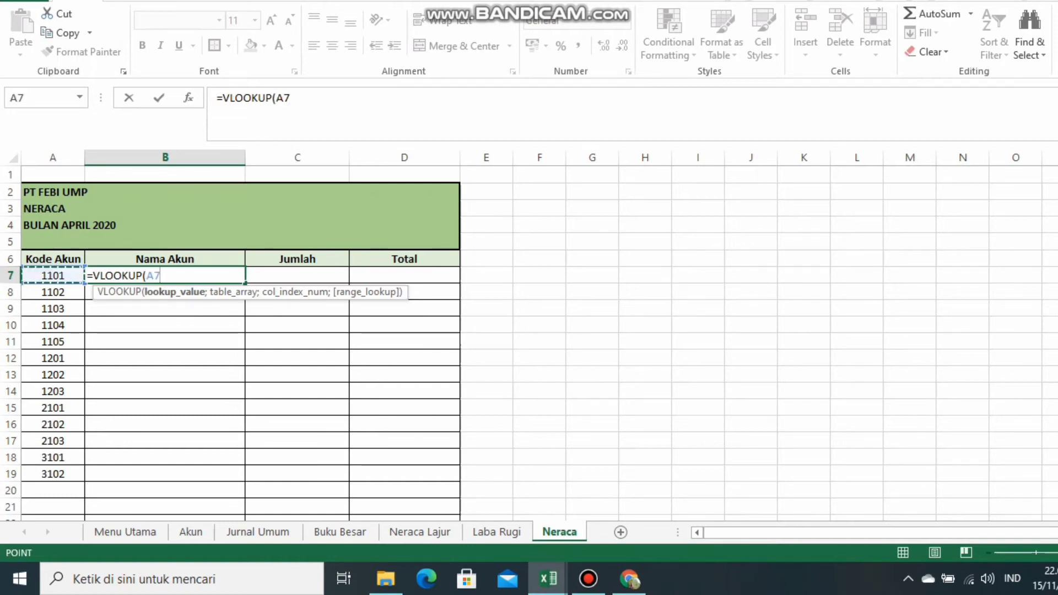
pyautogui.write(';AKUN')
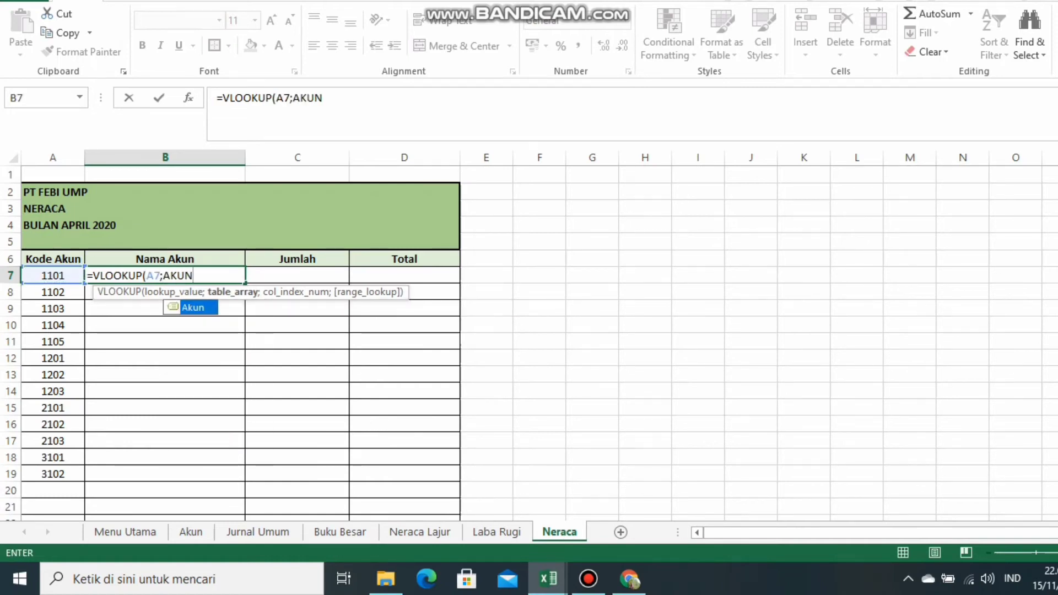
pyautogui.write(';2;')
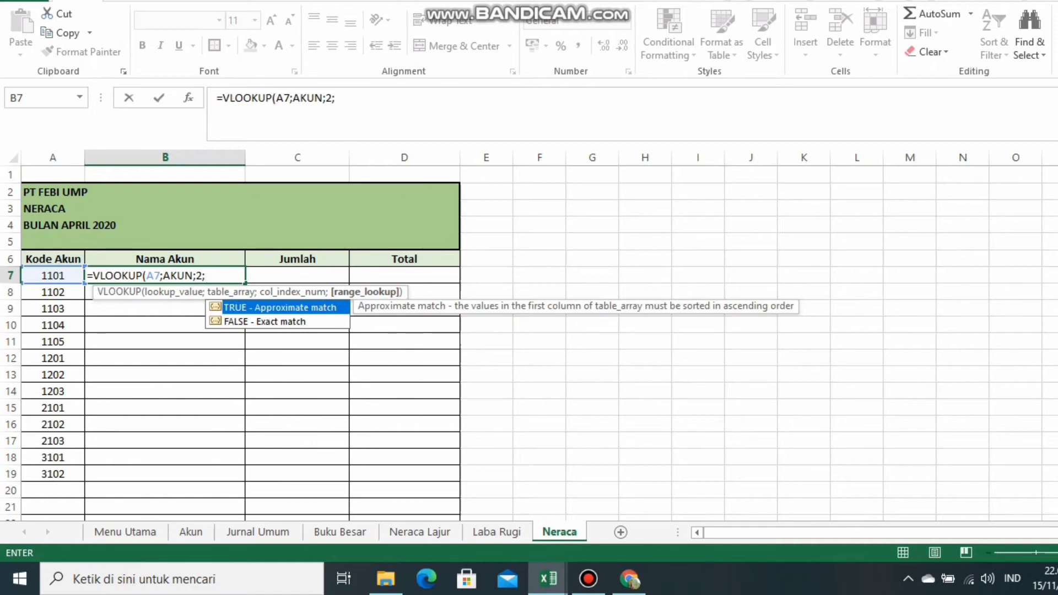
pyautogui.write('FALSE)')
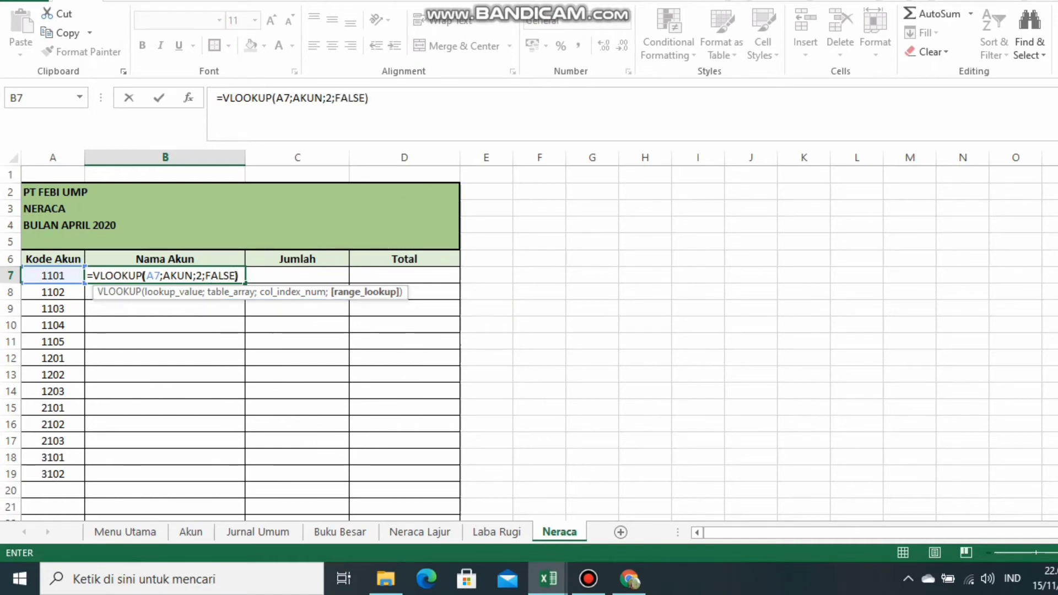
pyautogui.press('Return')
pyautogui.click(165, 275)
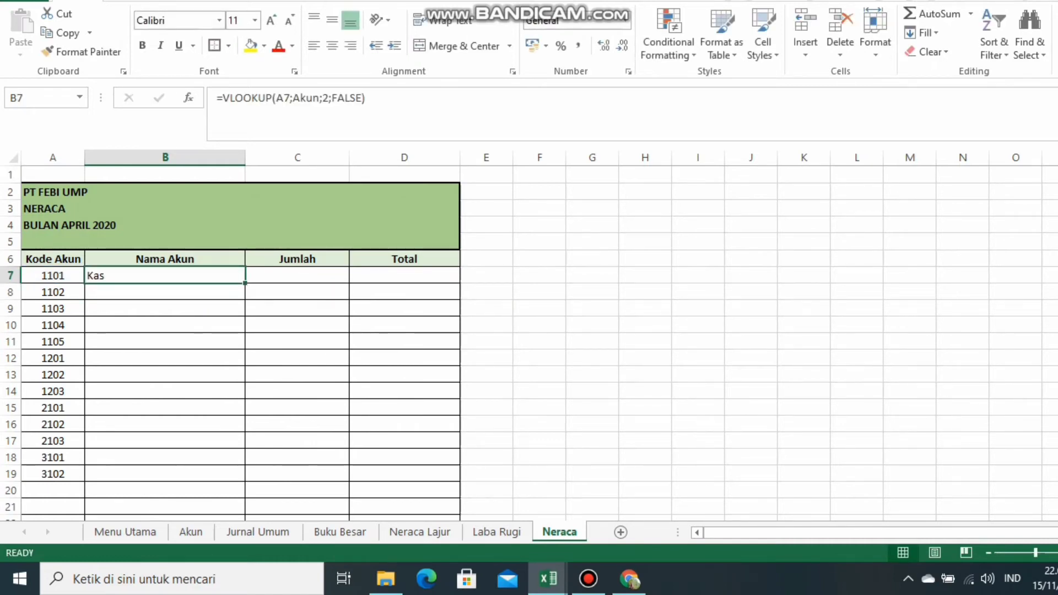
pyautogui.moveTo(244, 283); pyautogui.dragTo(245, 479)
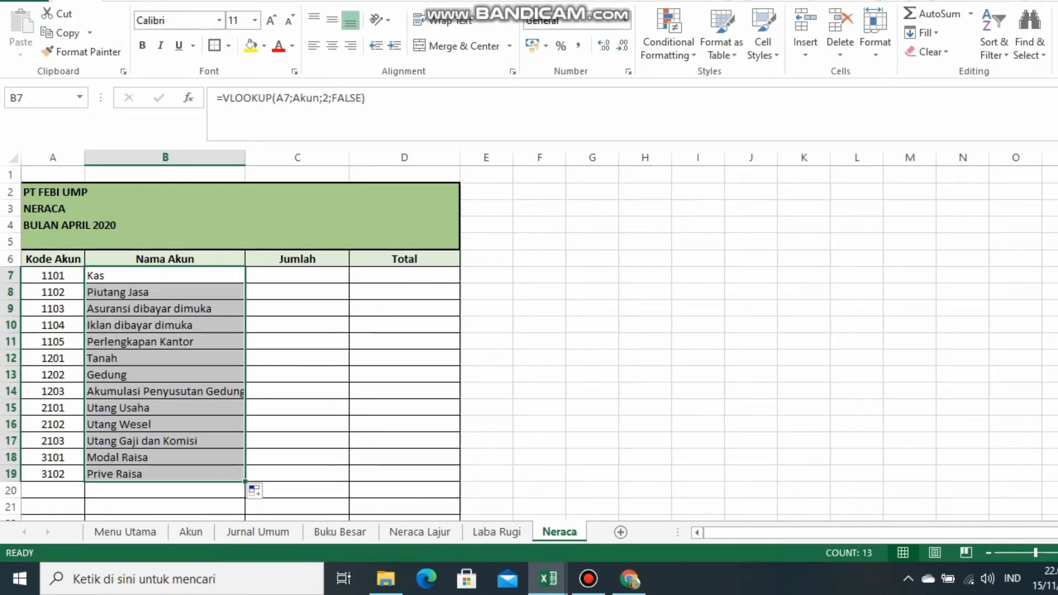
# Insert two blank rows above account 2101 and widen the Nama Akun column to fit Akumulasi Penyusutan Gedung
pyautogui.click(297, 275)
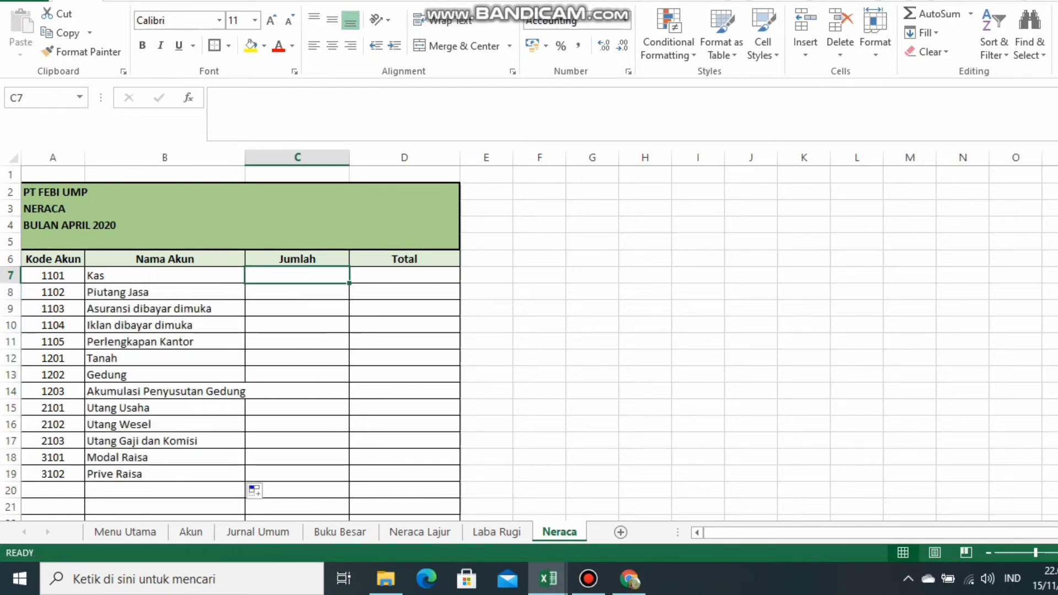
pyautogui.click(11, 408)
pyautogui.rightClick(11, 408)
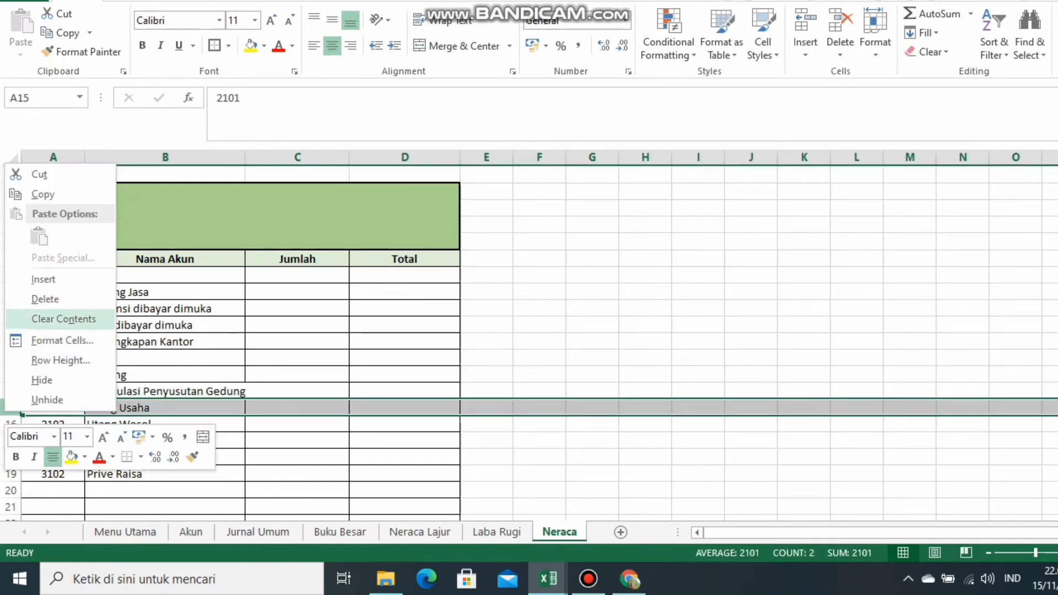
pyautogui.click(44, 279)
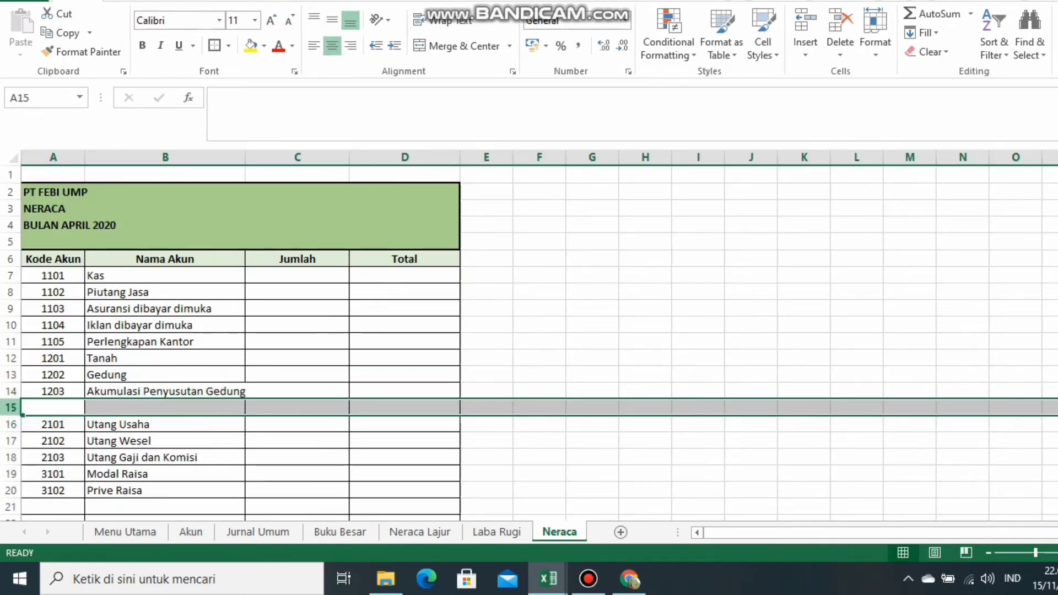
pyautogui.rightClick(11, 407)
pyautogui.click(44, 277)
pyautogui.click(297, 275)
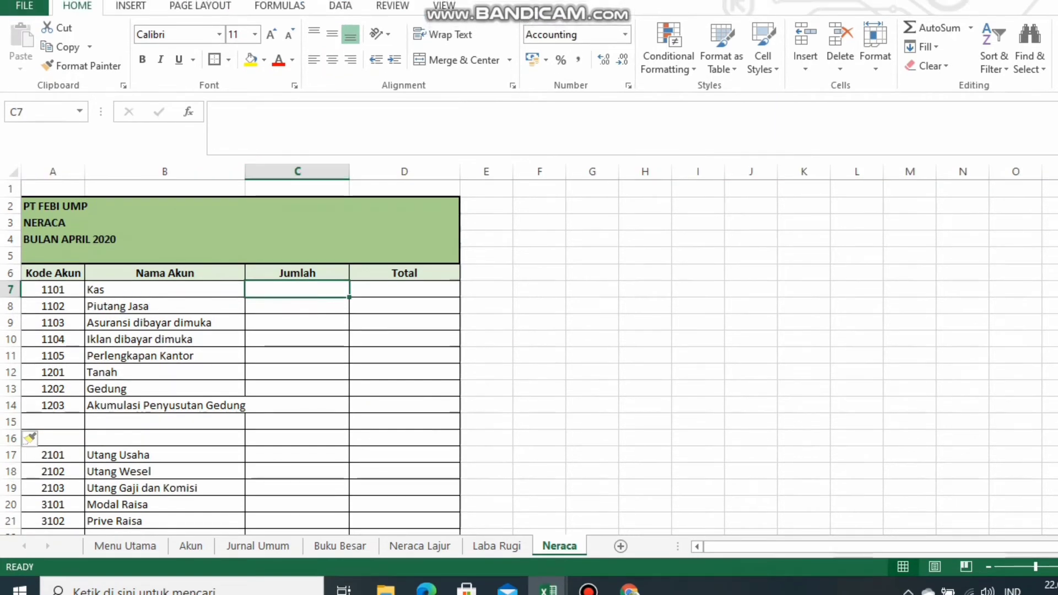
pyautogui.moveTo(244, 157); pyautogui.dragTo(256, 157)
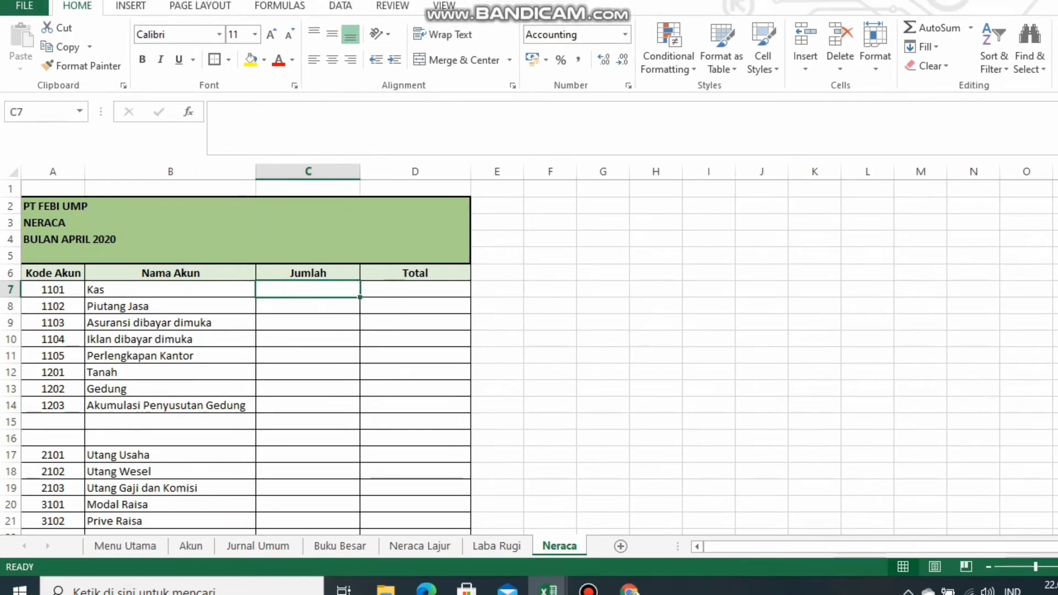
# Begin a SUMIF formula in cell C7 under Jumlah, taking its range from the Neraca Lajur sheet
pyautogui.write('=SUM')
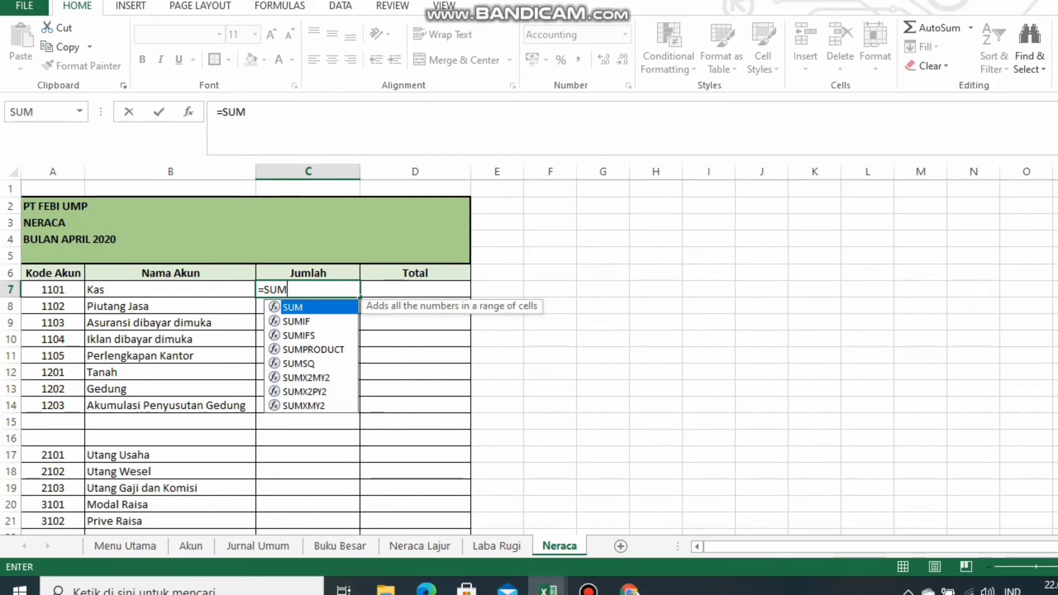
pyautogui.press('Down')
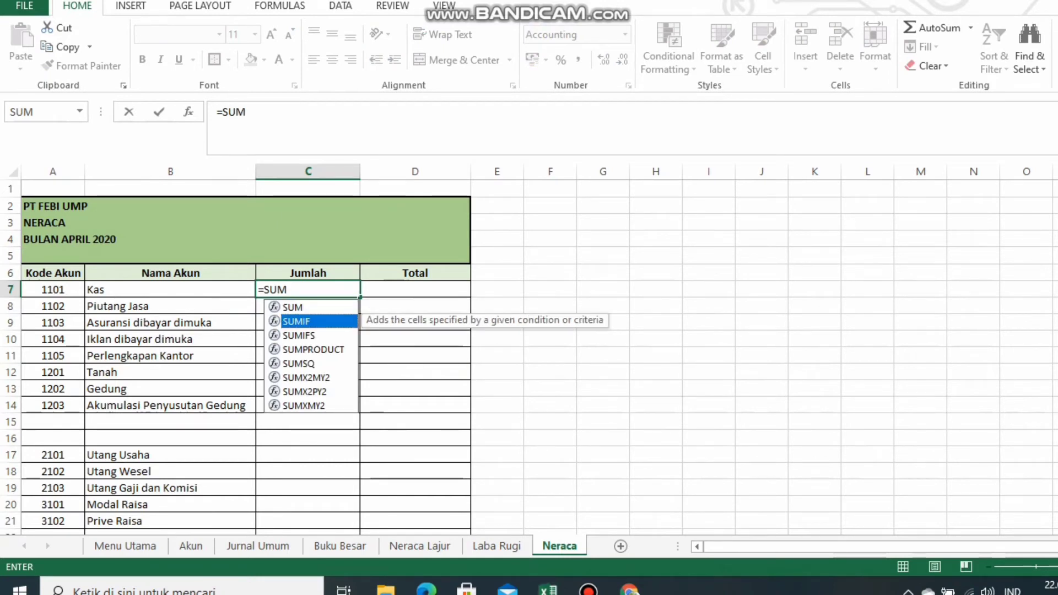
pyautogui.press('Tab')
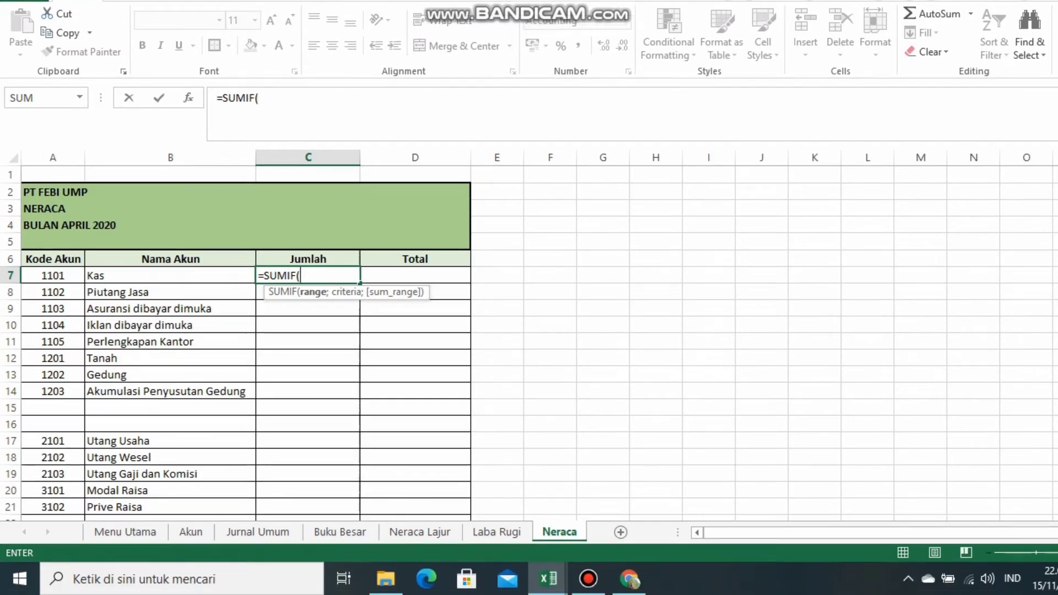
pyautogui.click(420, 546)
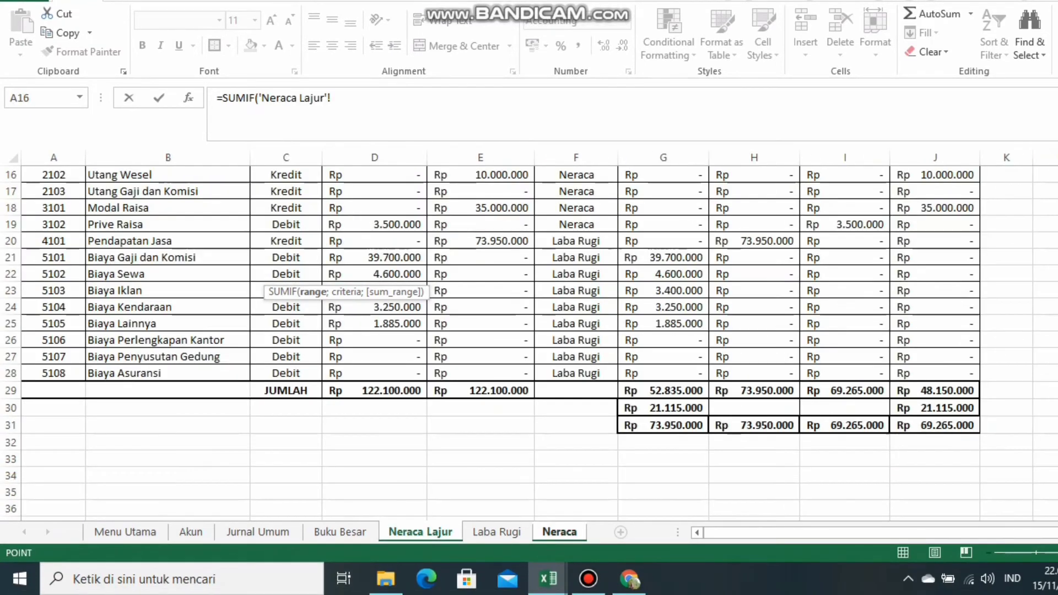
# Complete the first SUMIF for Kas in Neraca cell C7 as =SUMIF('Neraca Lajur'!A:A;Neraca!A7;'Neraca Lajur'!I:I)
pyautogui.click(54, 158)
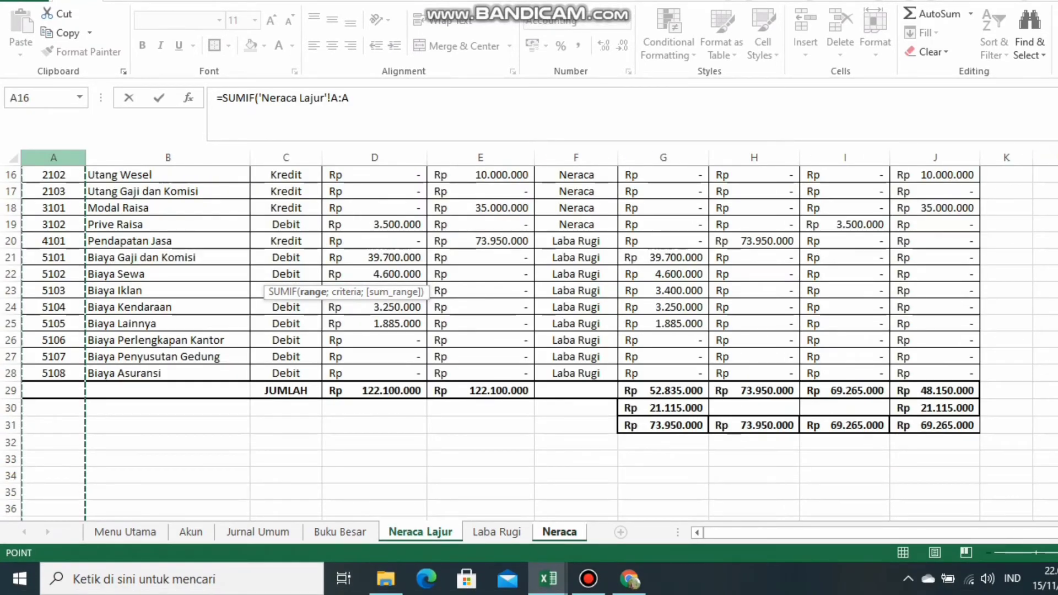
pyautogui.write(';')
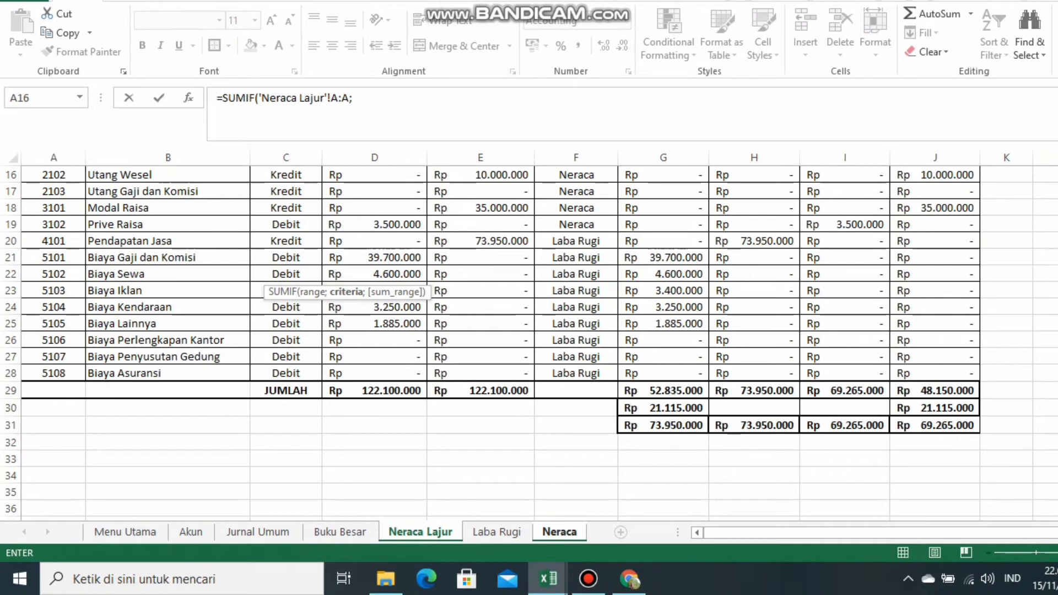
pyautogui.click(559, 532)
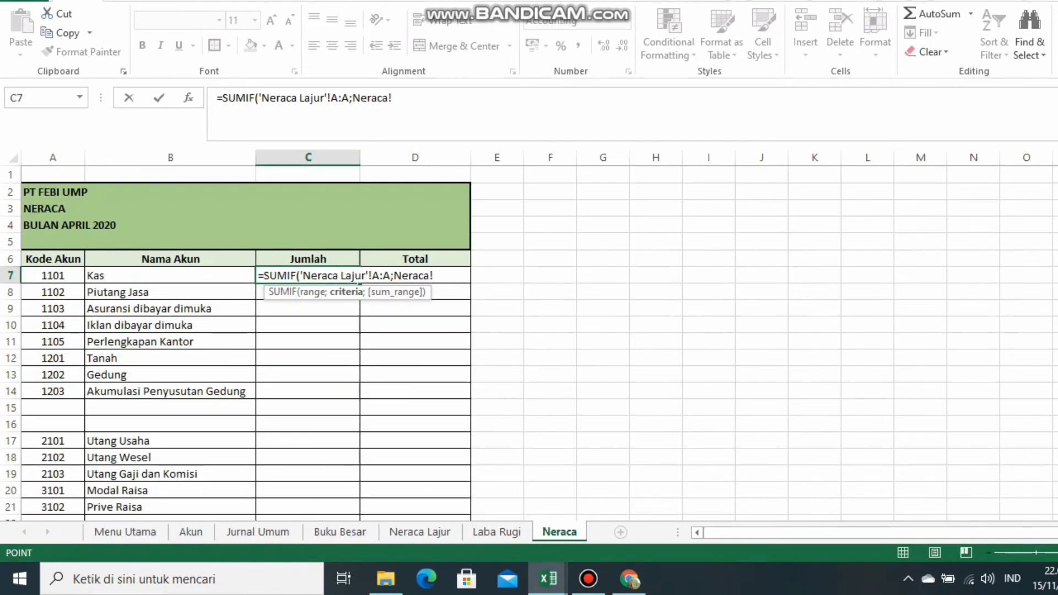
pyautogui.click(53, 275)
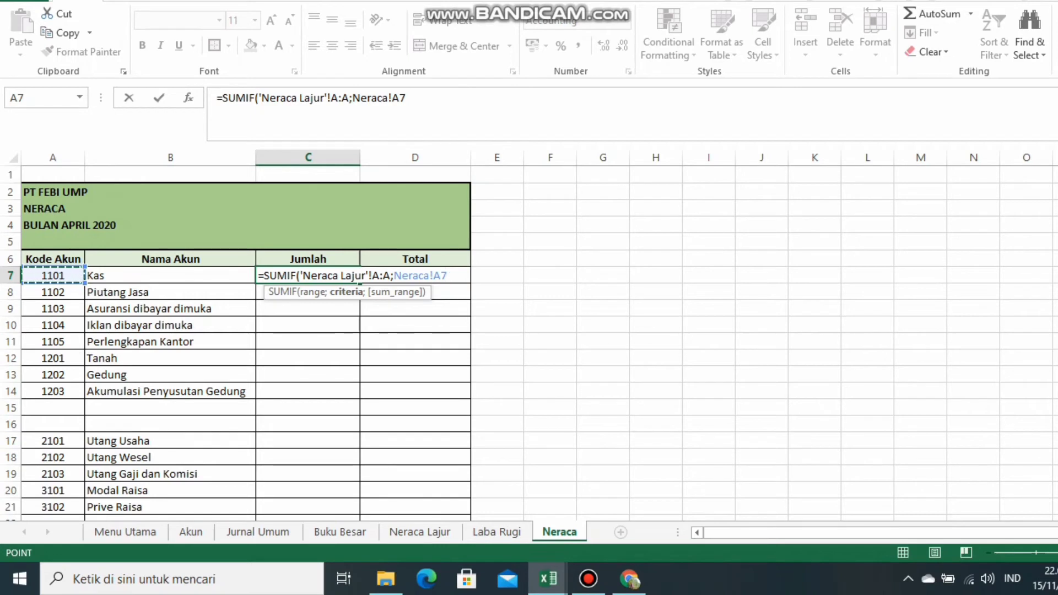
pyautogui.write(';')
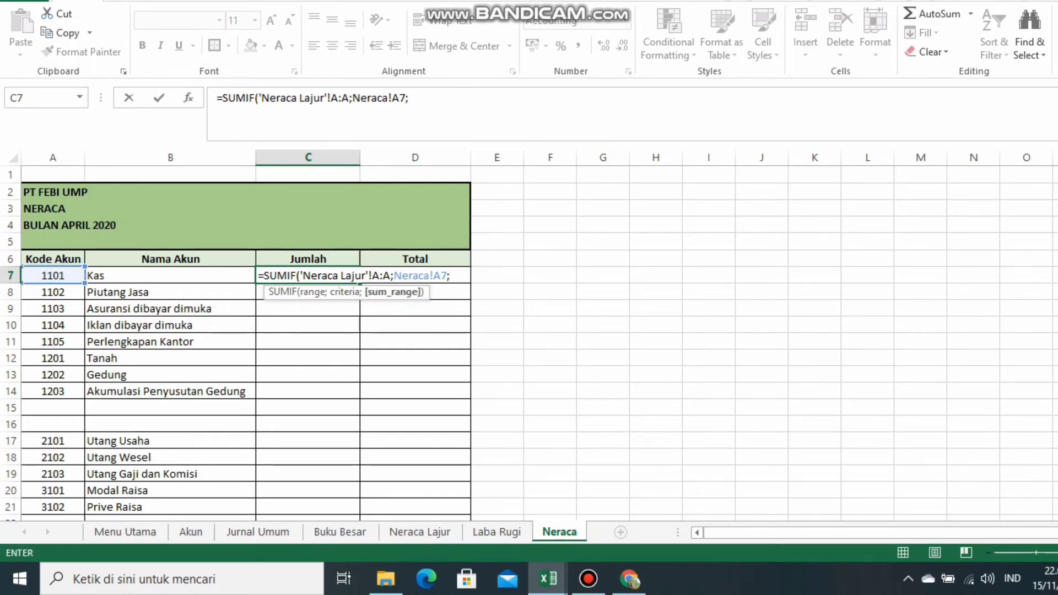
pyautogui.click(421, 532)
pyautogui.scroll(6, 560, 176)
pyautogui.click(777, 157)
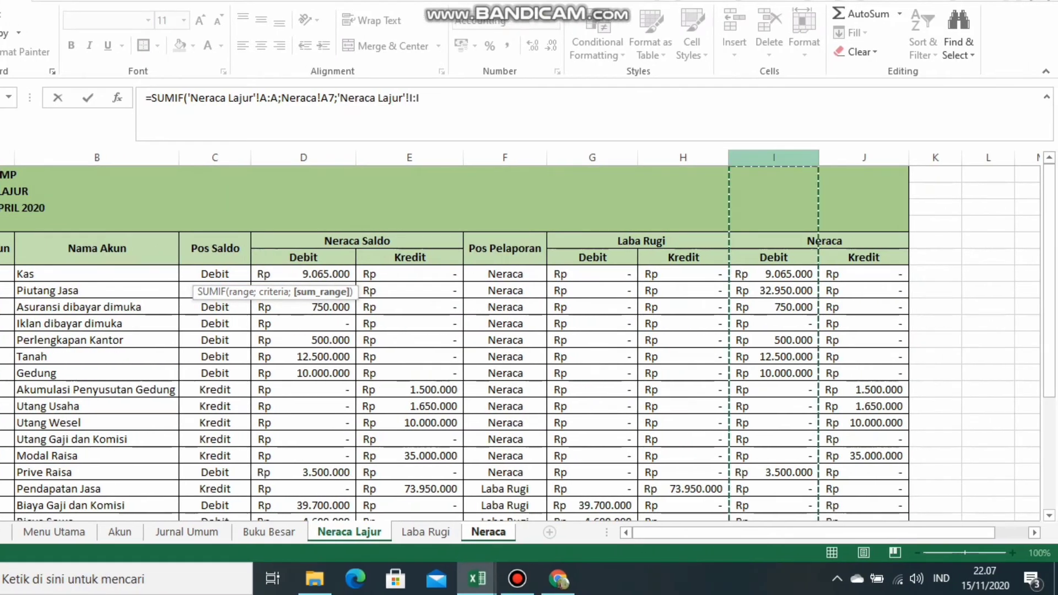
pyautogui.write(')')
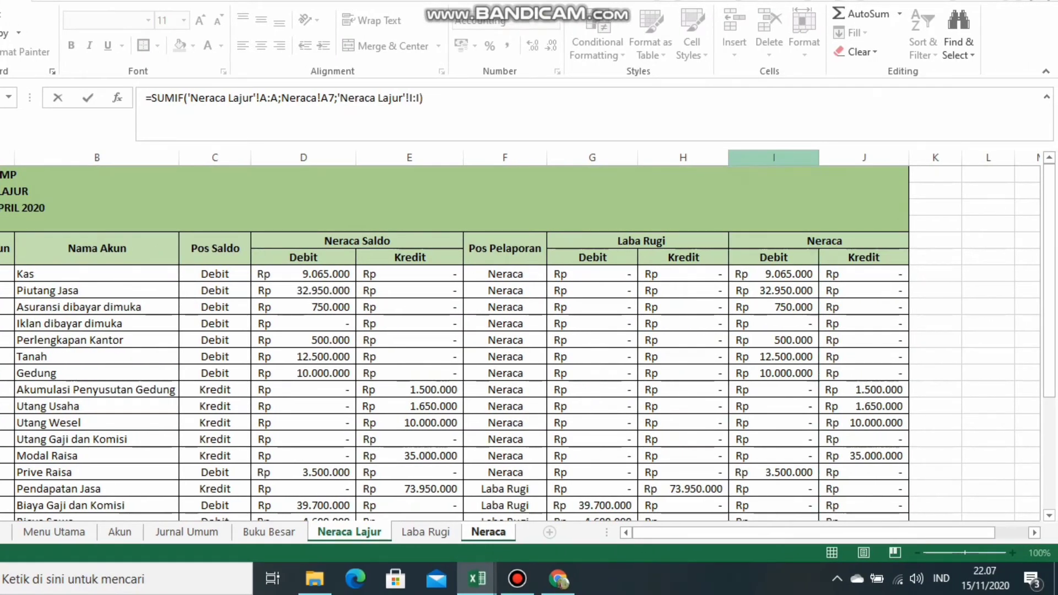
# Append +SUMIF('Neraca Lajur'!A:A;Neraca!A7;'Neraca Lajur'!J:J) to the Kas formula in C7 and fill it down to Akumulasi Penyusutan Gedung in C14
pyautogui.write('+SUM')
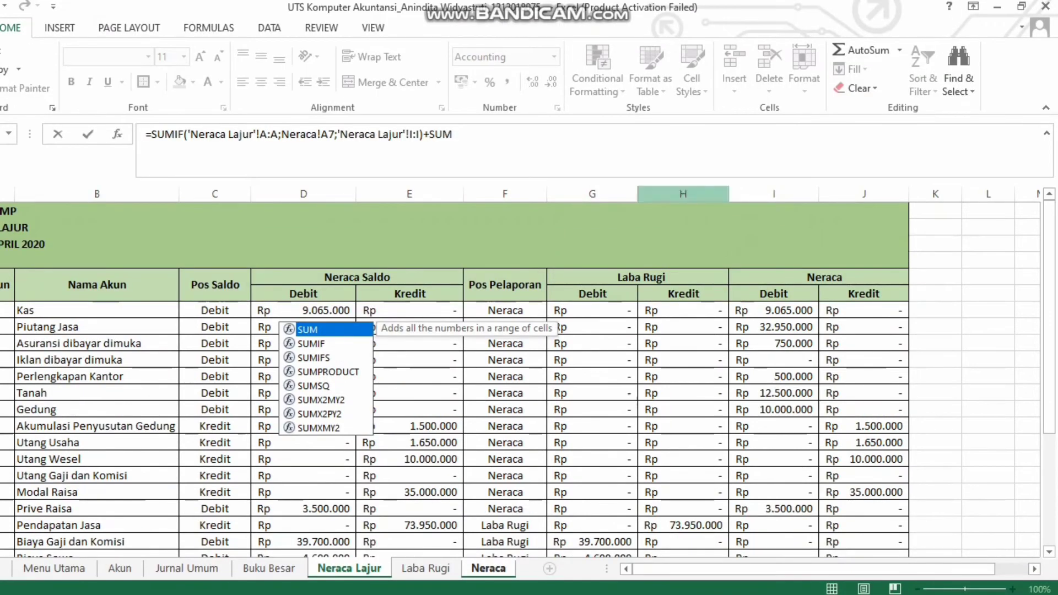
pyautogui.write('IF(')
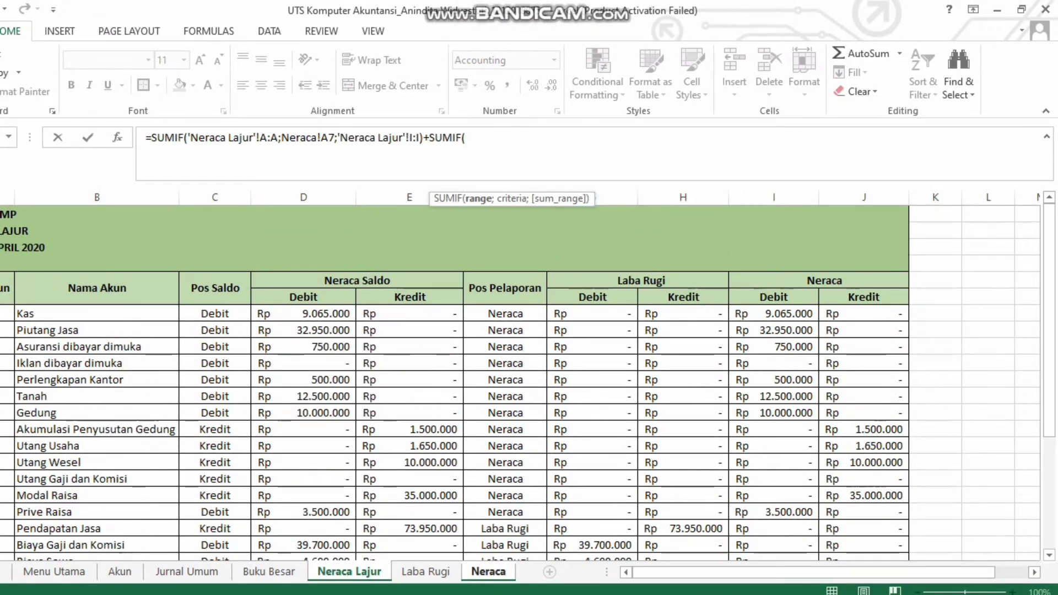
pyautogui.click(54, 197)
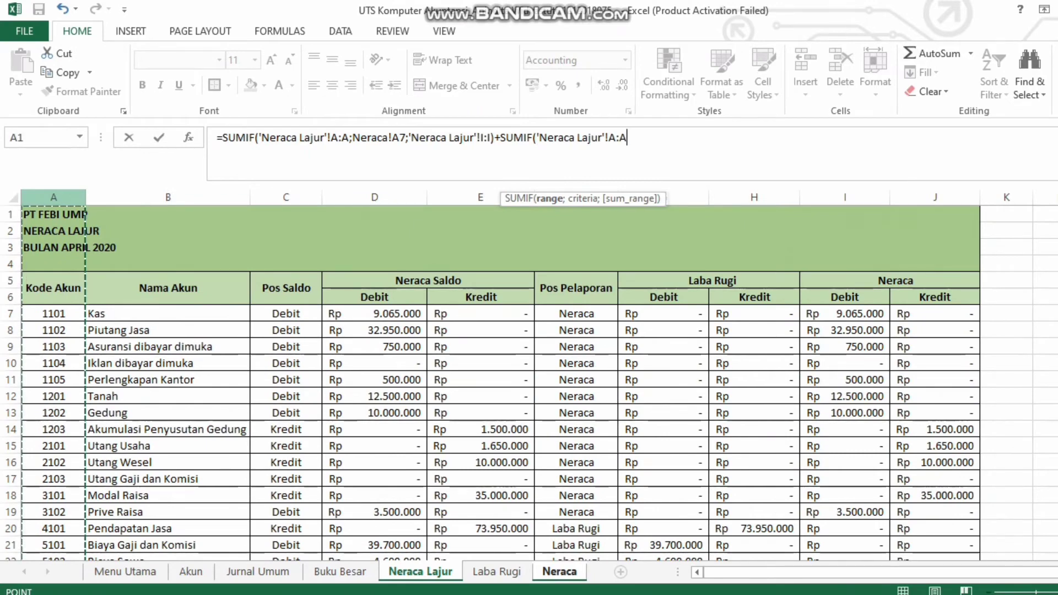
pyautogui.write(';')
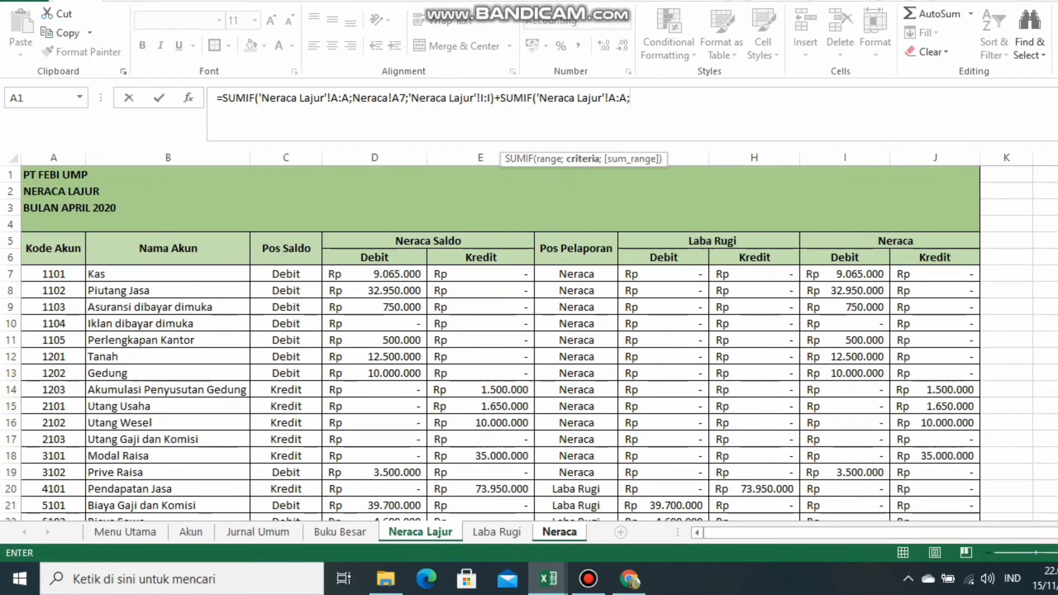
pyautogui.click(559, 532)
pyautogui.click(52, 276)
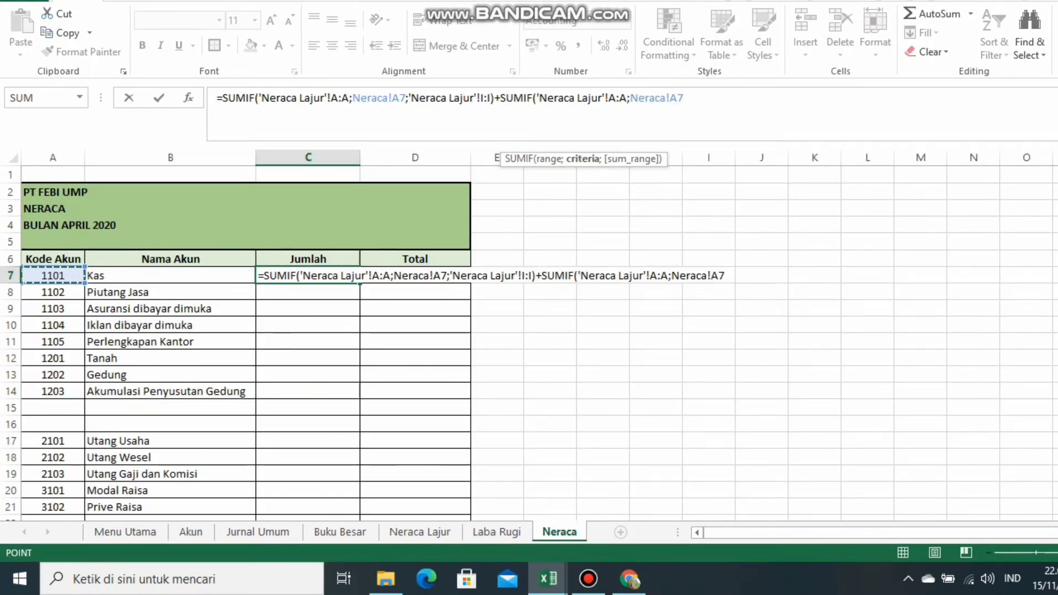
pyautogui.write(';')
pyautogui.click(420, 532)
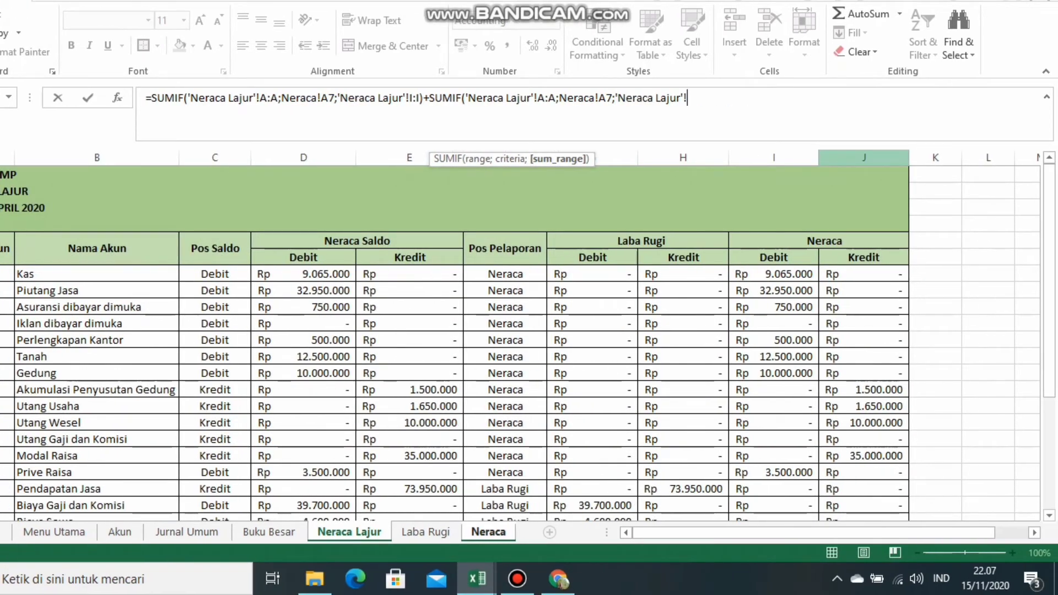
pyautogui.click(863, 158)
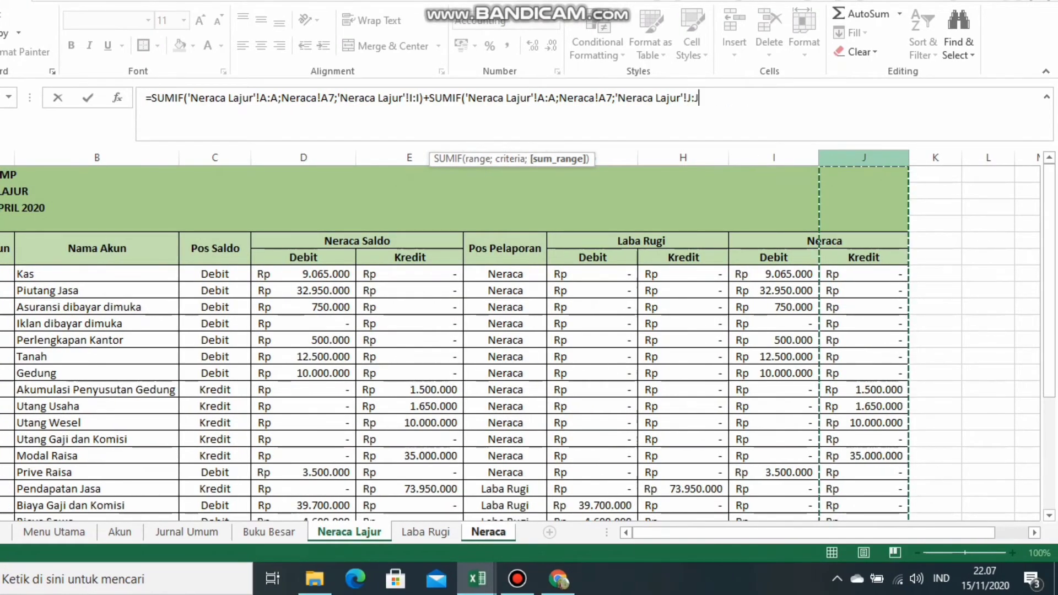
pyautogui.press('Return')
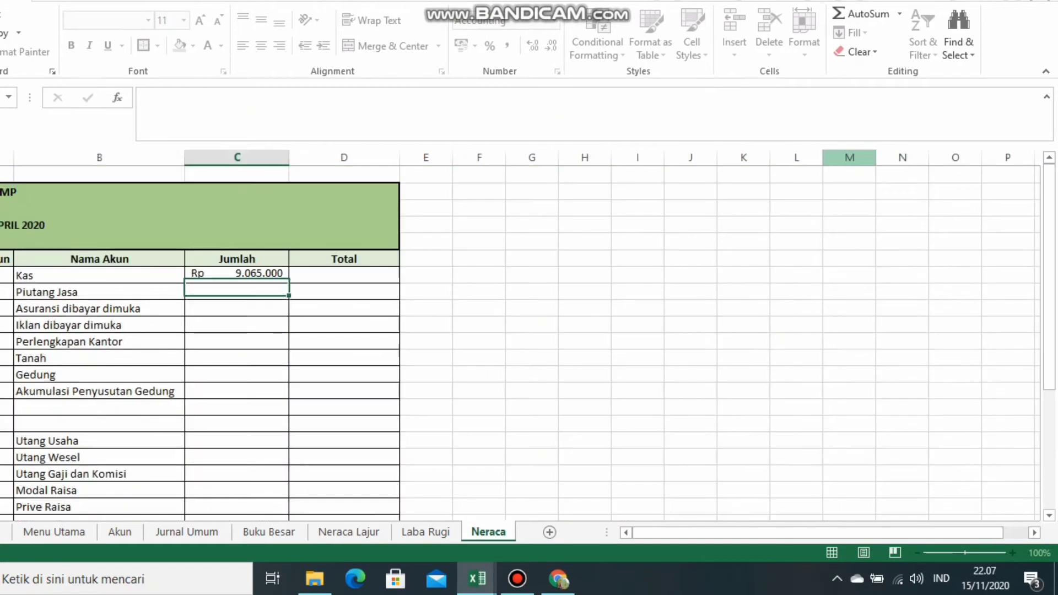
pyautogui.click(270, 276)
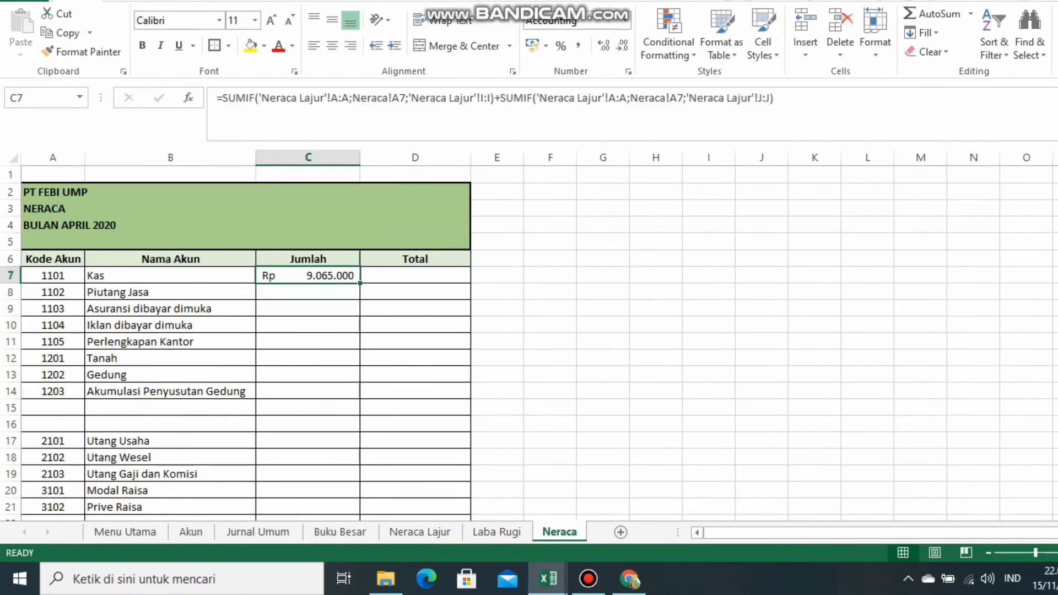
pyautogui.moveTo(359, 283); pyautogui.dragTo(356, 393)
# Start the Utang Usaha amount in Neraca cell C17 with =SUMIF('Neraca Lajur'!A:A;Neraca!A17;'Neraca Lajur'!J:J
pyautogui.scroll(-2, 355, 392)
pyautogui.click(308, 340)
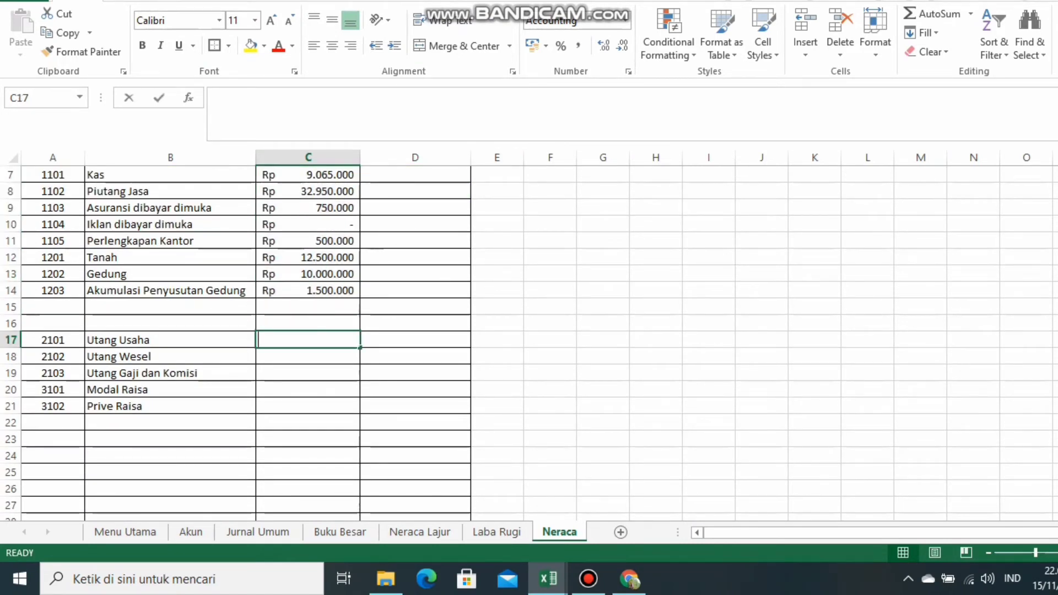
pyautogui.write('=SUM')
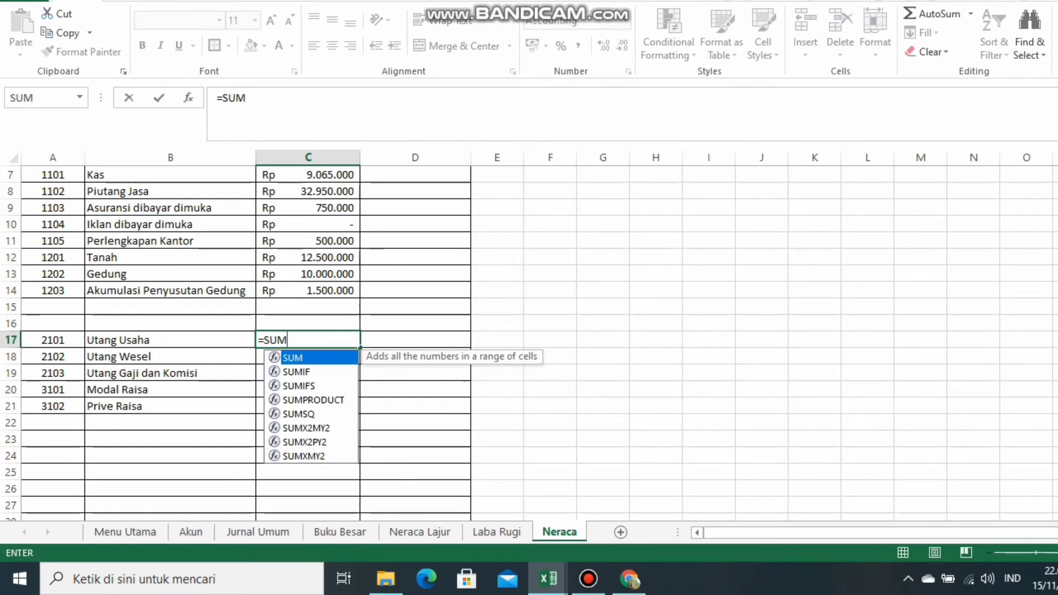
pyautogui.press('Down')
pyautogui.press('Tab')
pyautogui.click(420, 532)
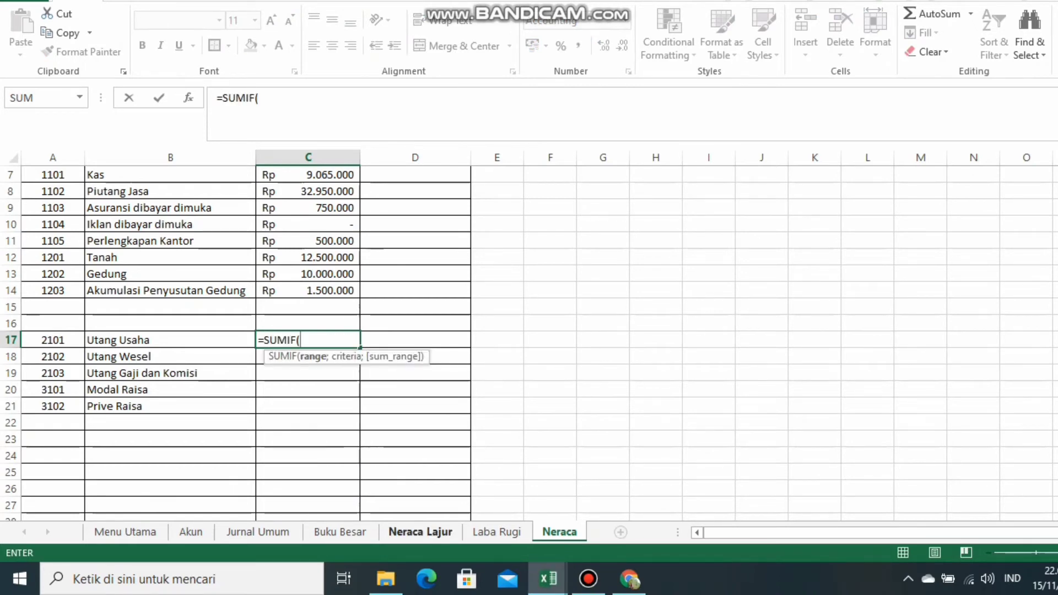
pyautogui.click(53, 157)
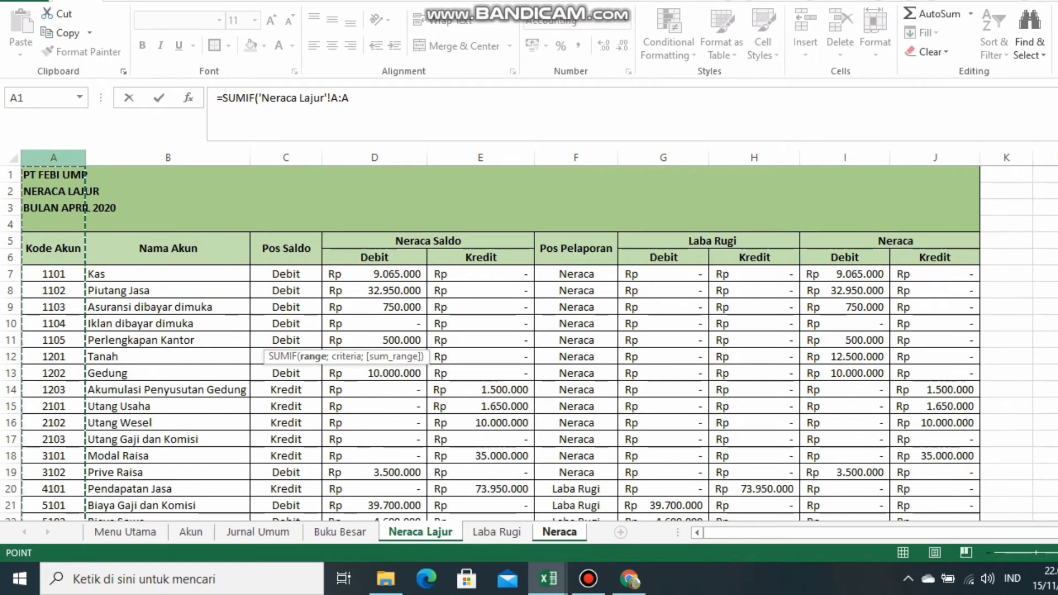
pyautogui.write(';')
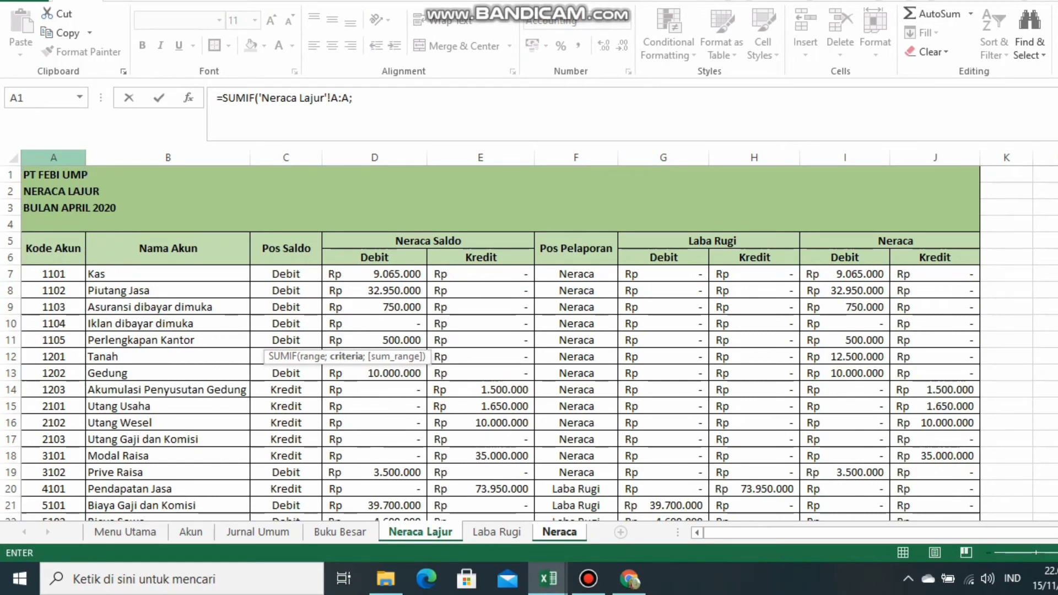
pyautogui.click(559, 531)
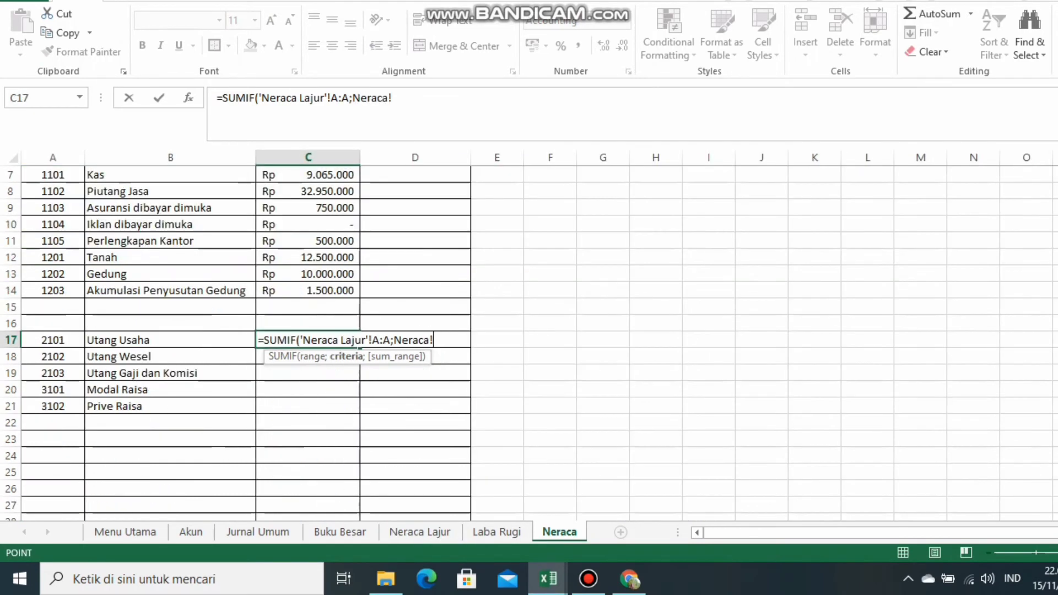
pyautogui.click(53, 340)
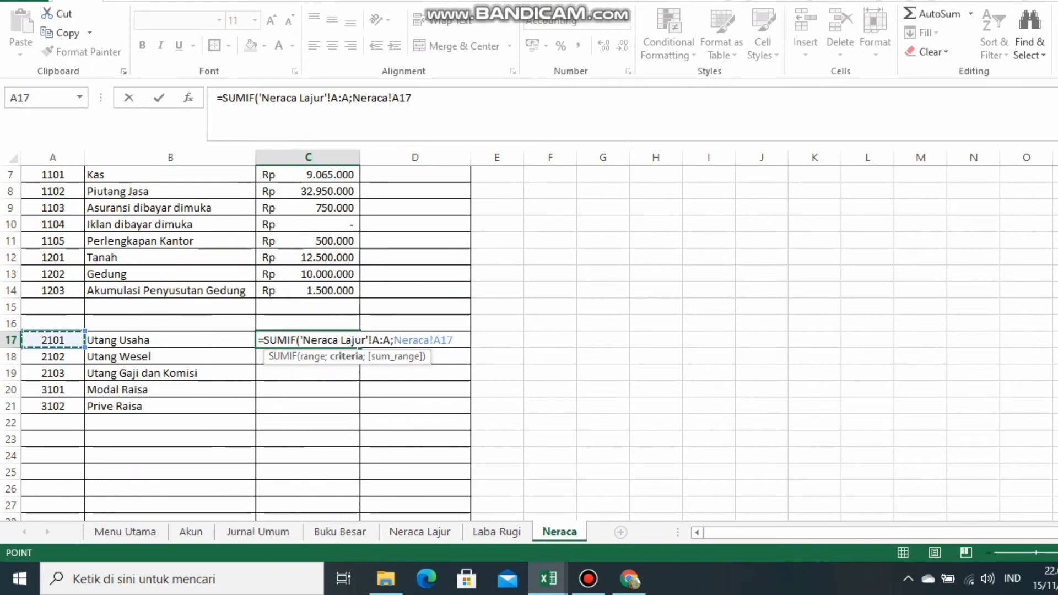
pyautogui.write(';')
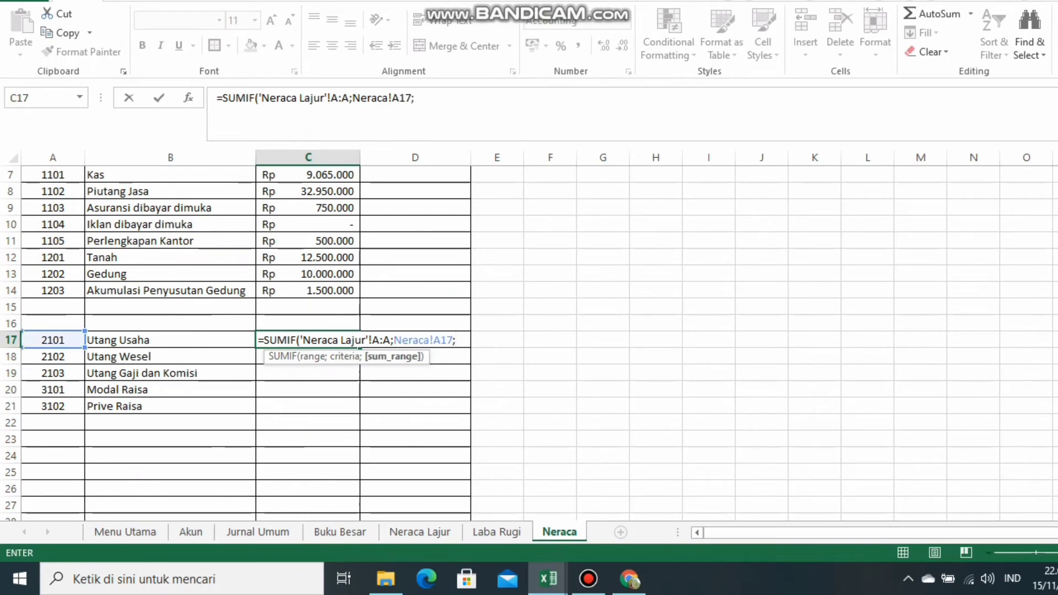
pyautogui.click(420, 532)
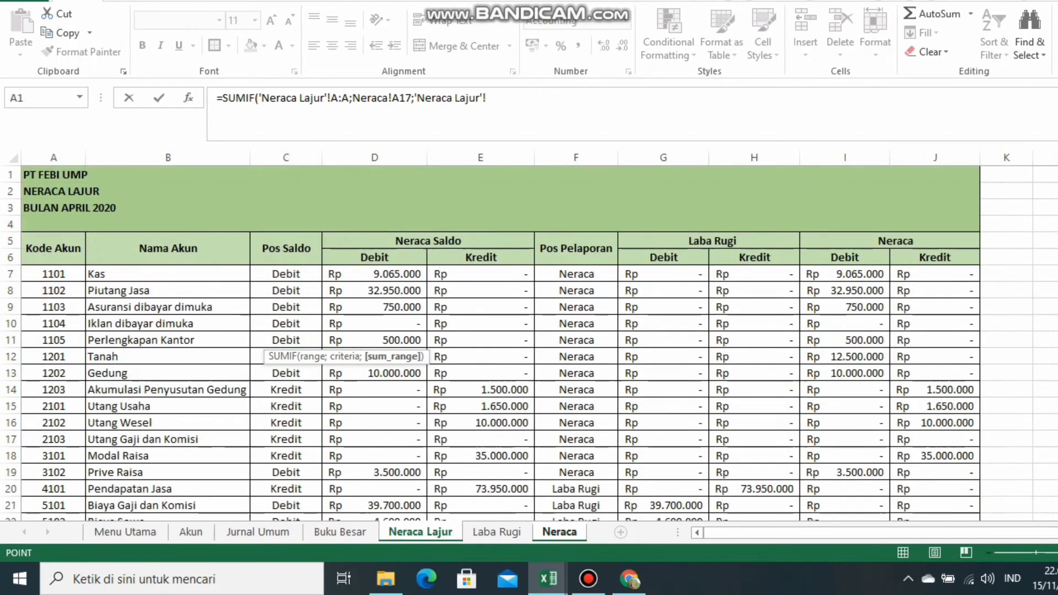
pyautogui.click(935, 158)
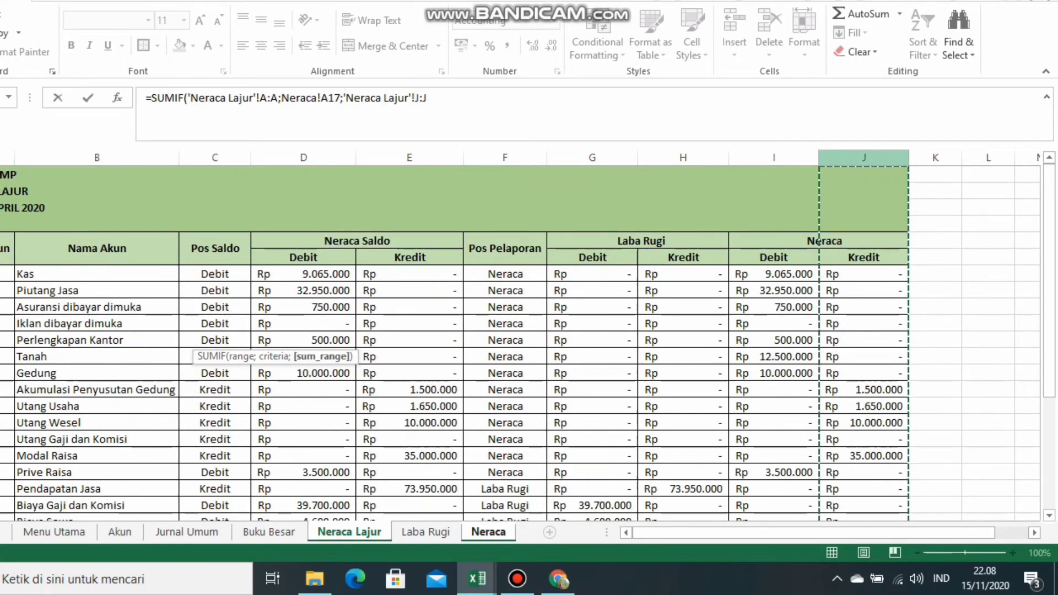
# Subtract SUMIF('Neraca Lajur'!A:A;Neraca!A17;'Neraca Lajur'!I:I) in the C17 formula and fill it down to Prive Raisa in C21
pyautogui.write(')-SUM')
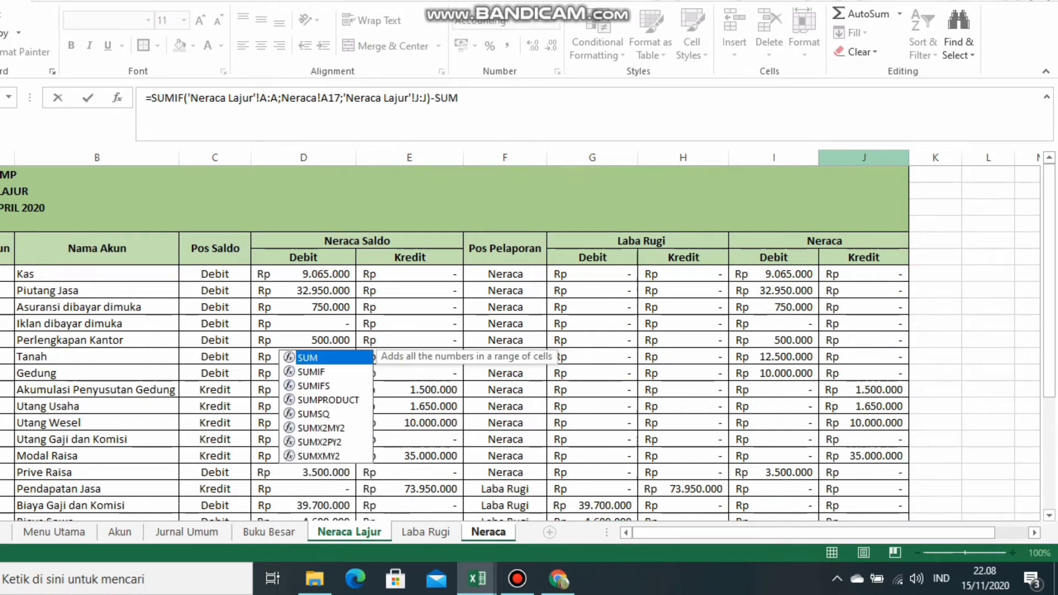
pyautogui.write('IF(')
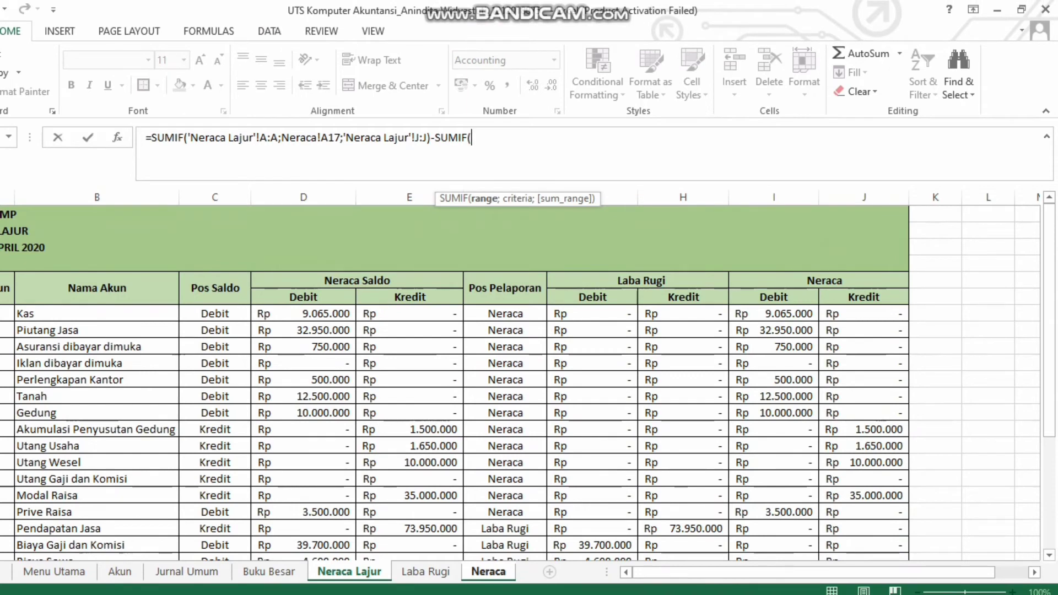
pyautogui.click(53, 196)
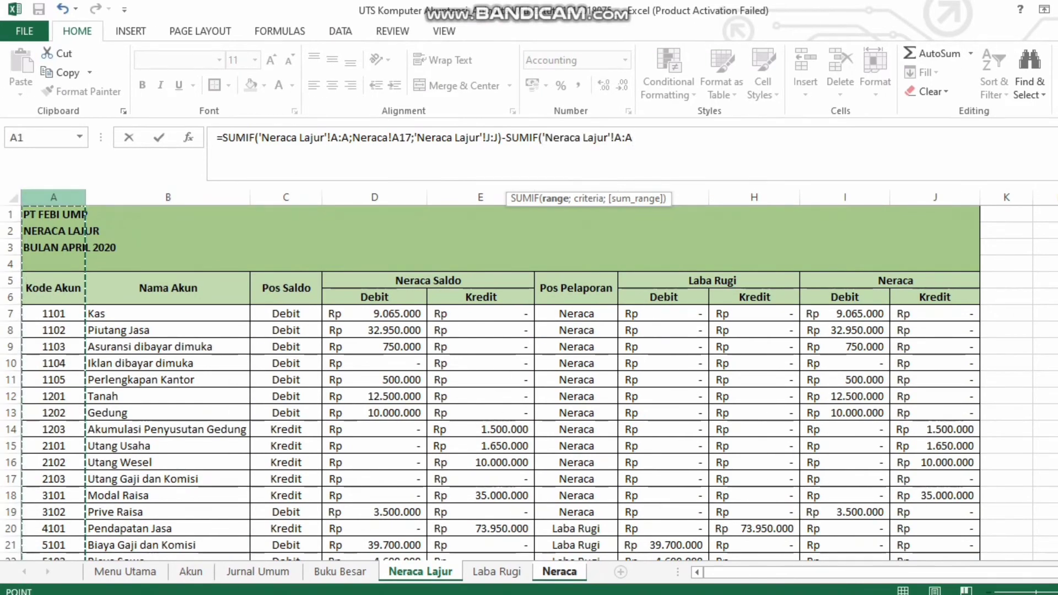
pyautogui.write(';')
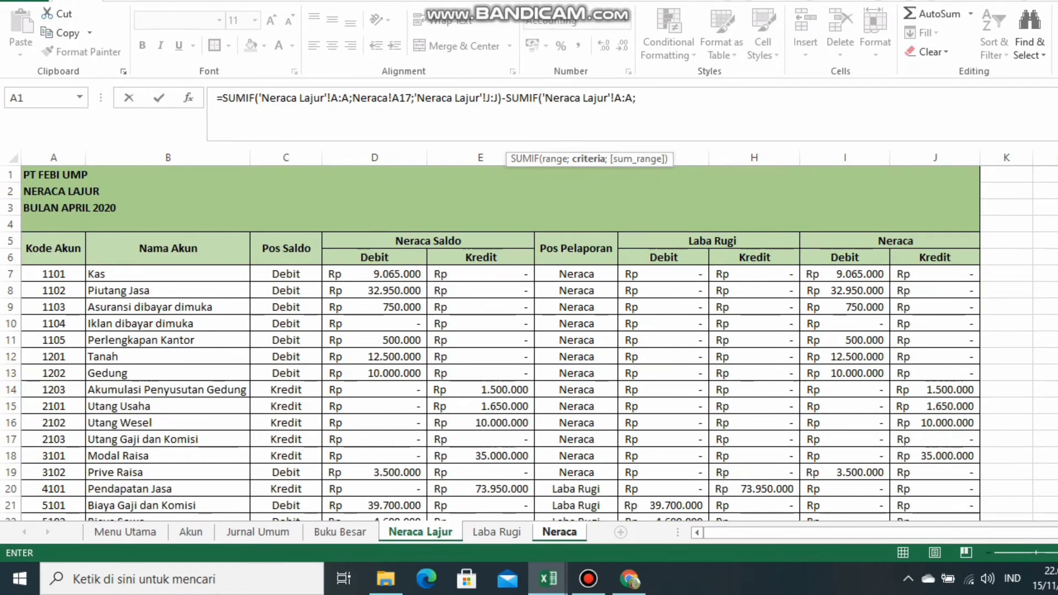
pyautogui.click(559, 572)
pyautogui.click(53, 340)
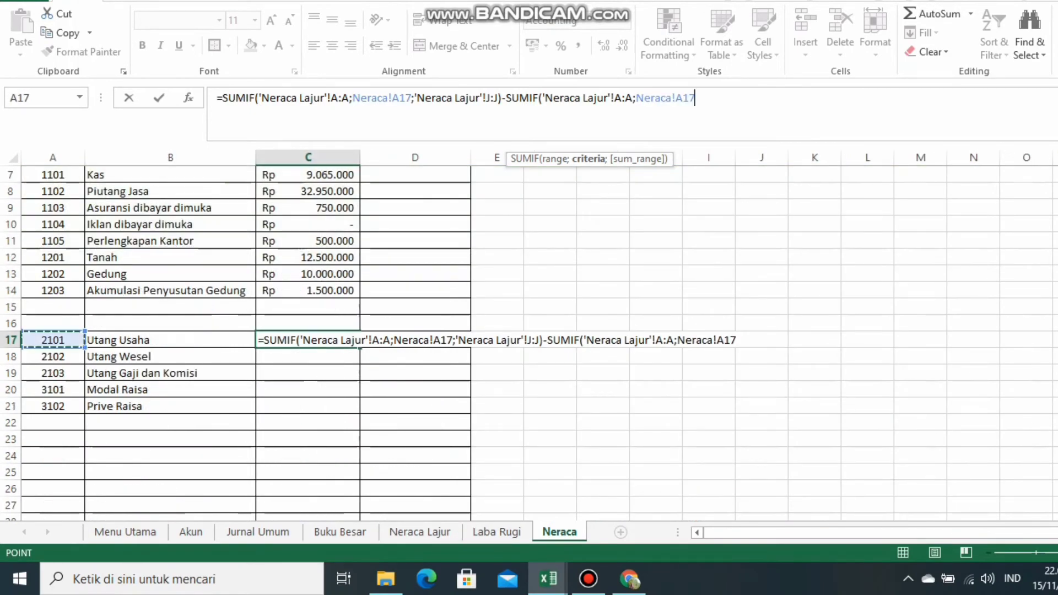
pyautogui.write(';')
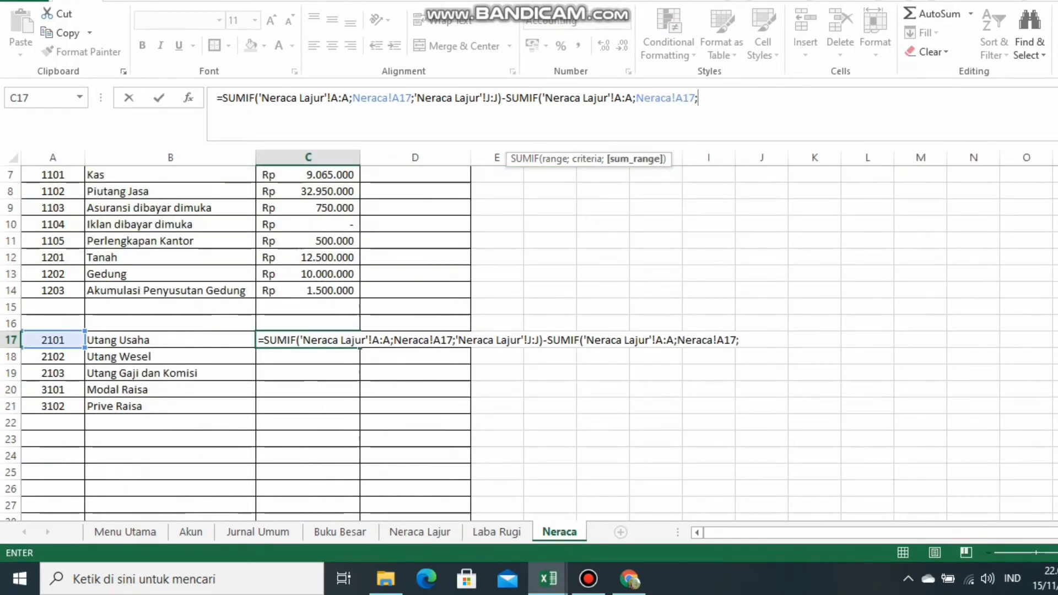
pyautogui.click(420, 532)
pyautogui.click(844, 158)
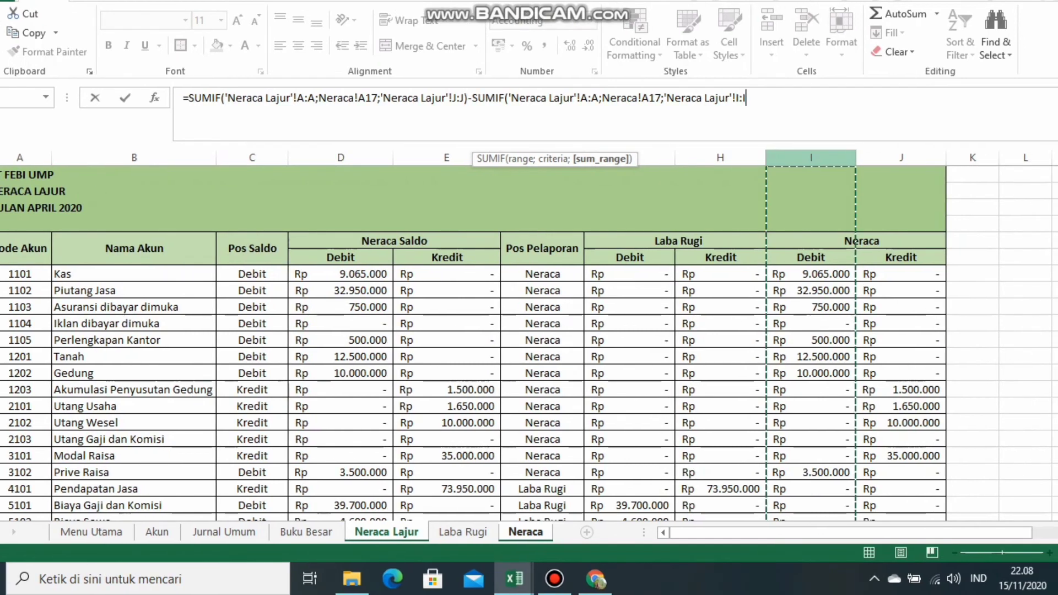
pyautogui.write(')')
pyautogui.press('Return')
pyautogui.click(274, 343)
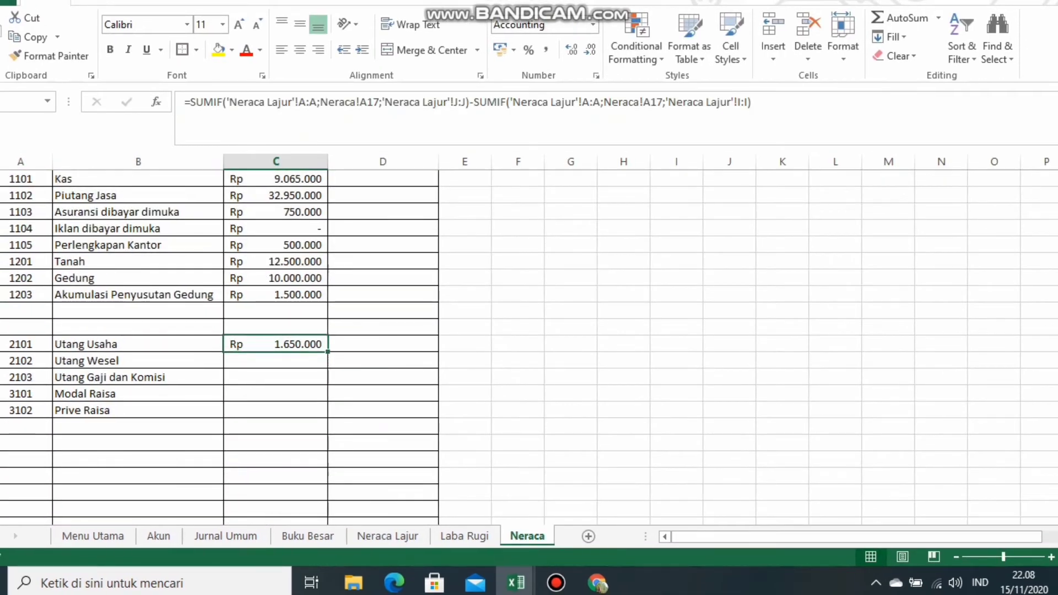
pyautogui.moveTo(327, 352); pyautogui.dragTo(326, 413)
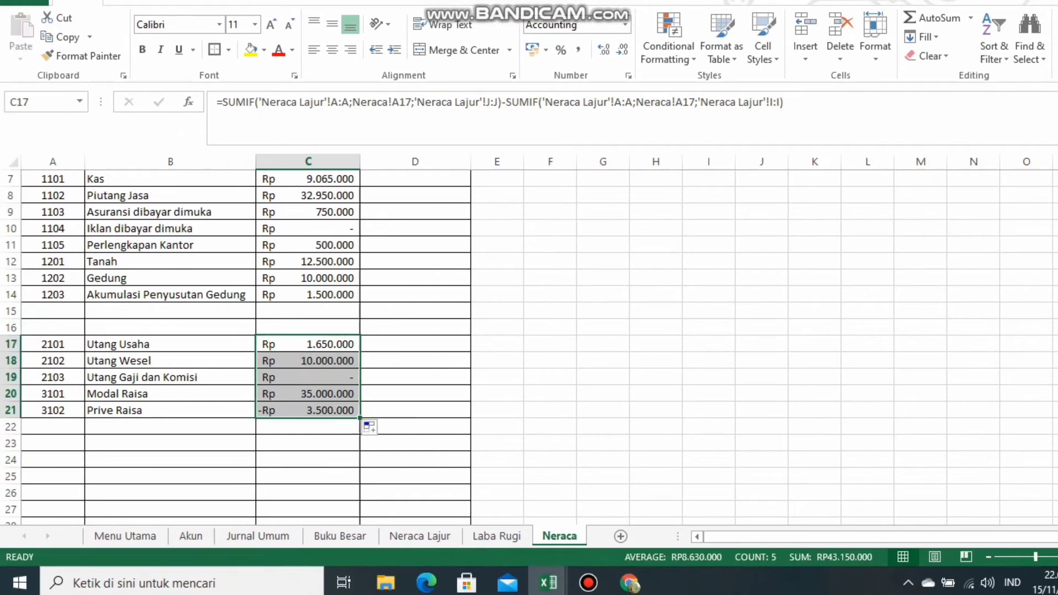
# Add a Laba Bersih row in Neraca row 22, with the label in B22 and the amount 21115000 in C22
pyautogui.click(137, 426)
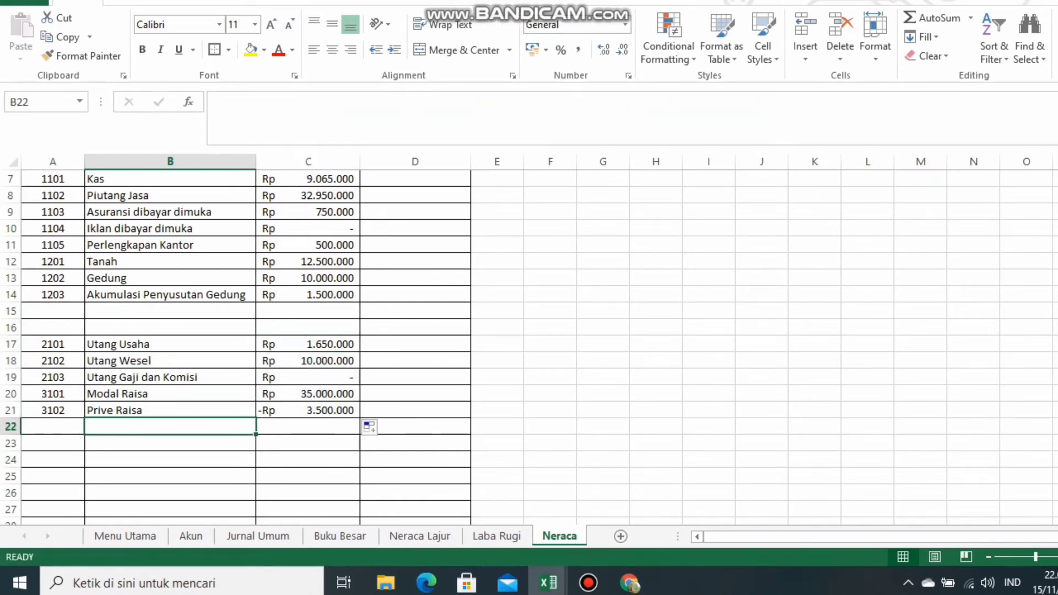
pyautogui.write('IA')
pyautogui.press('BackSpace')
pyautogui.press('BackSpace')
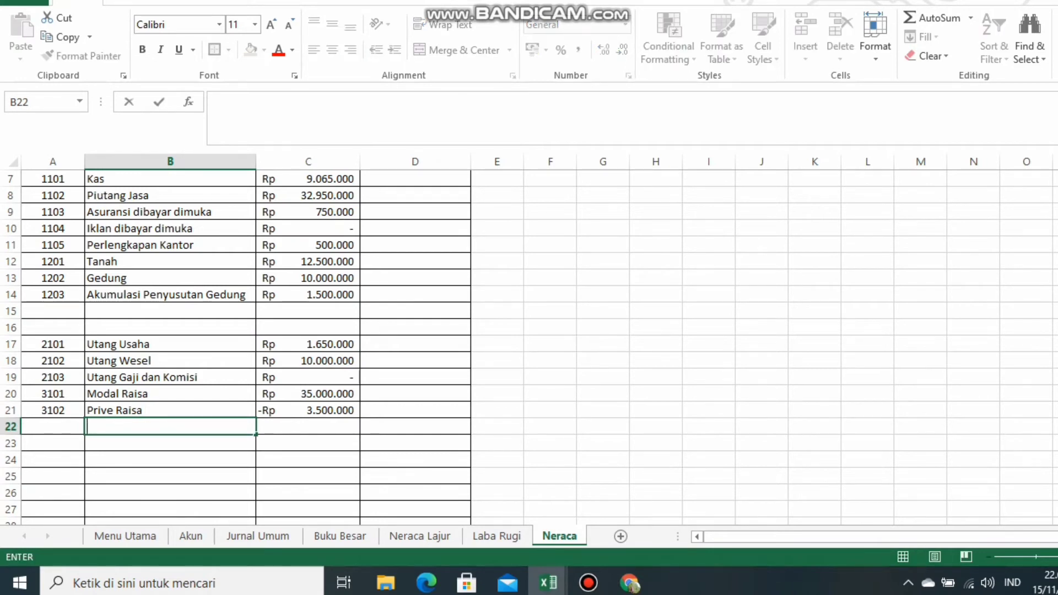
pyautogui.write('Laba Bersih')
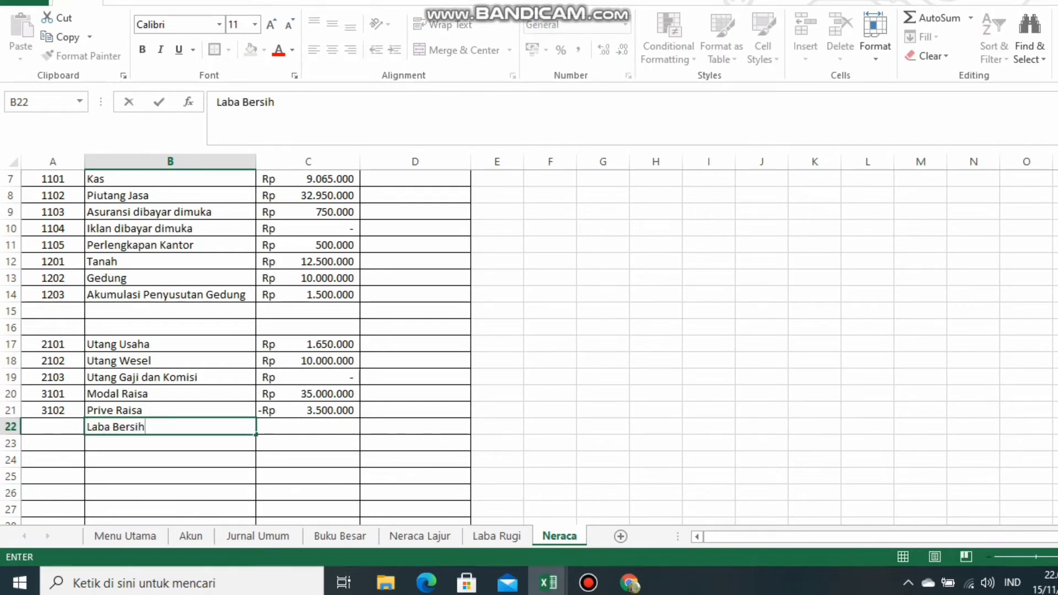
pyautogui.press('Tab')
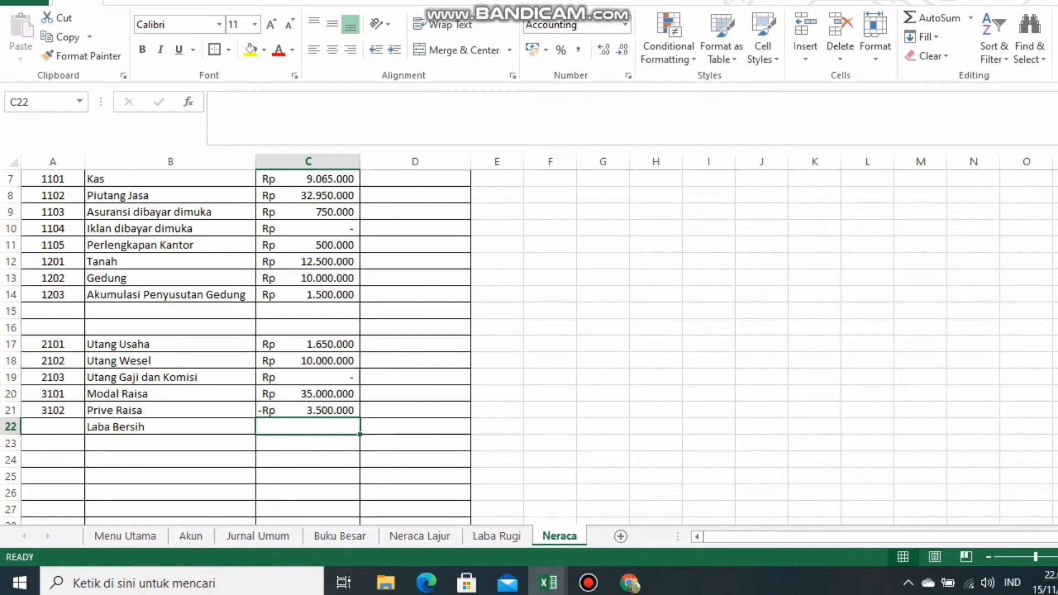
pyautogui.write('21')
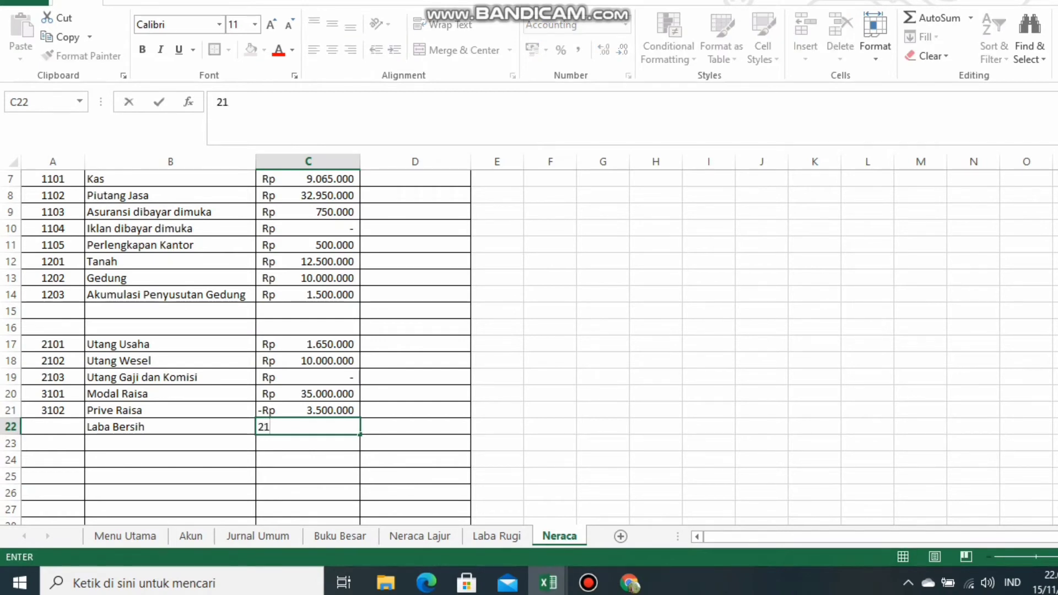
pyautogui.write('.115.00')
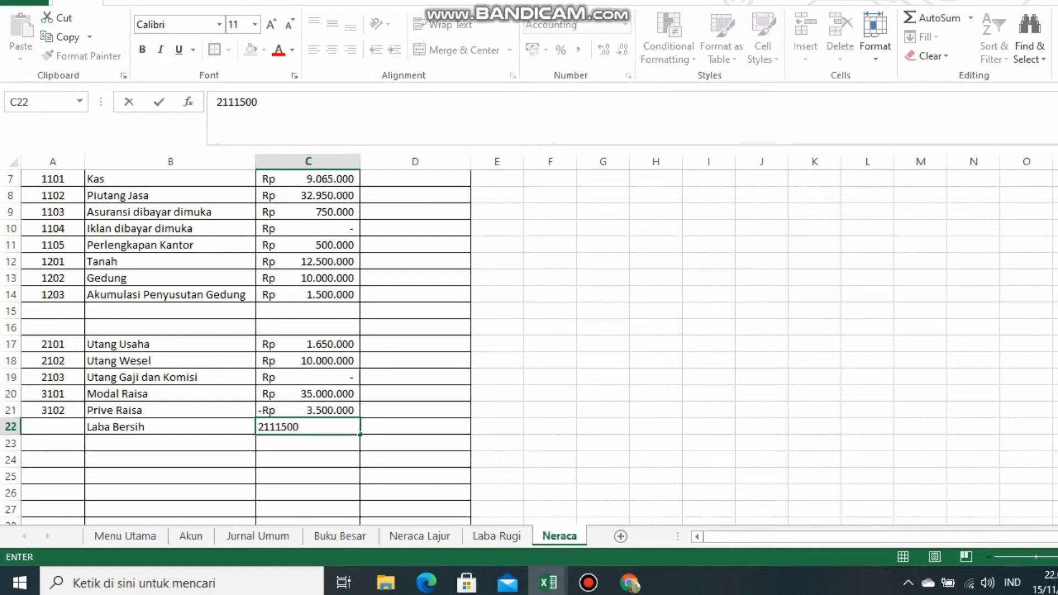
pyautogui.write('0')
pyautogui.press('Return')
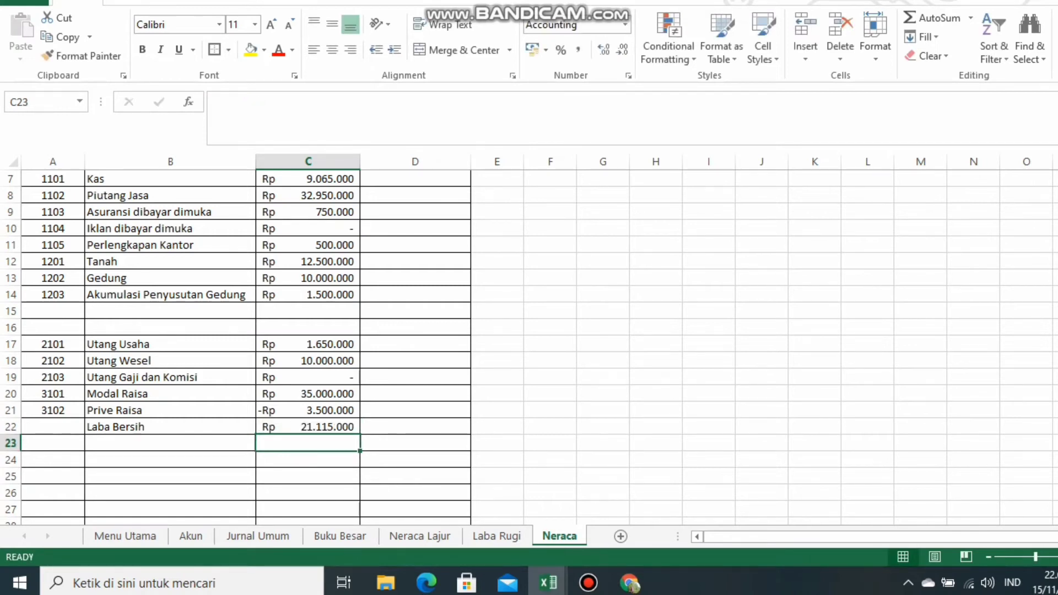
# Replace the Akumulasi Penyusutan Gedung formula in C14 with the negative amount -1500000
pyautogui.press('Up')
pyautogui.press('Up')
pyautogui.press('Up')
pyautogui.press('Up')
pyautogui.press('Up')
pyautogui.press('Up')
pyautogui.press('Up')
pyautogui.press('Up')
pyautogui.press('Up')
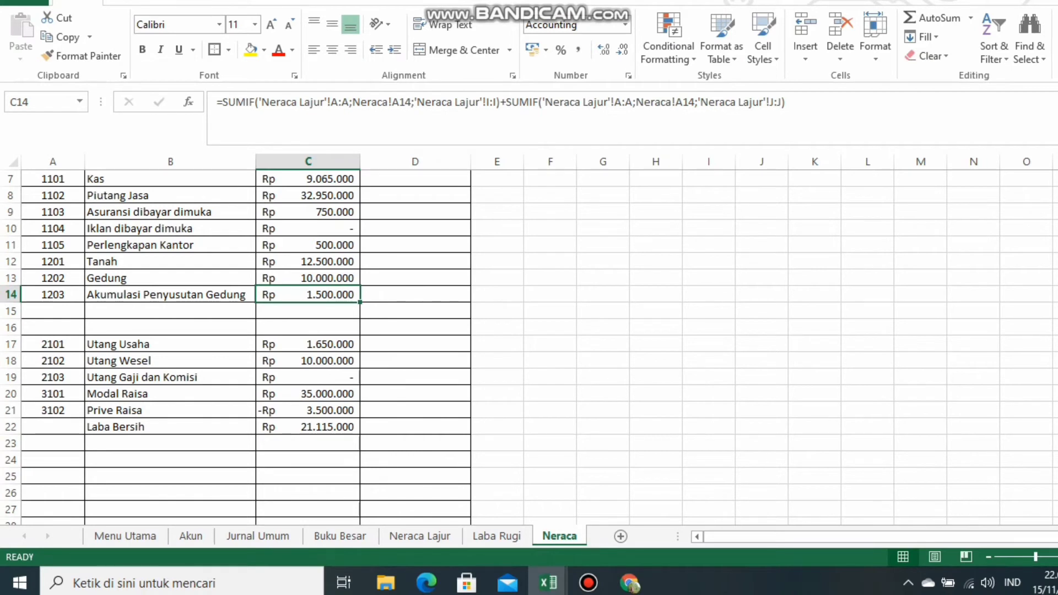
pyautogui.write('-')
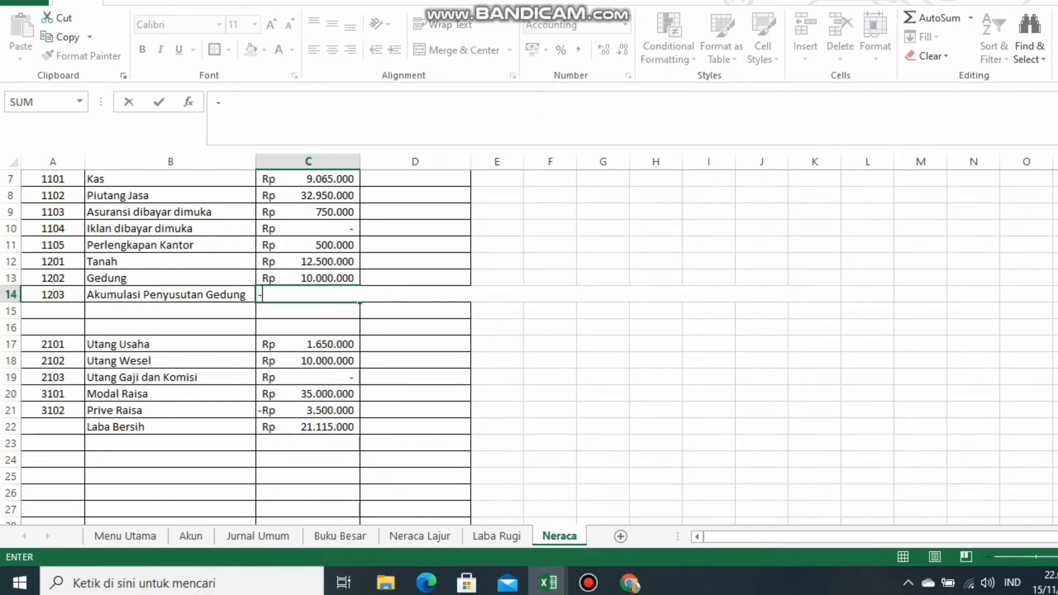
pyautogui.write('Rp 1.500.000000')
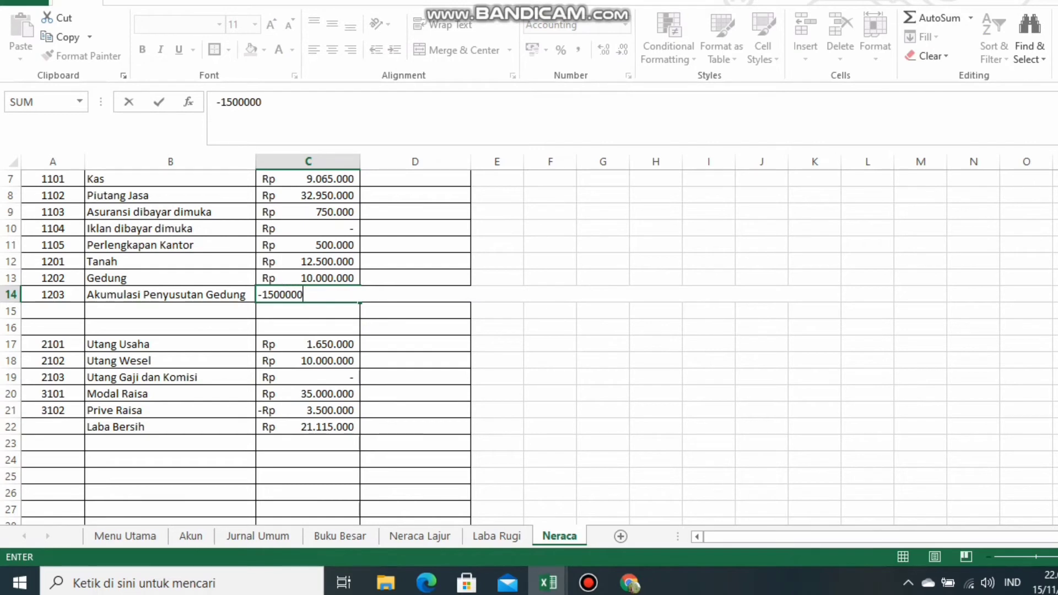
pyautogui.press('Return')
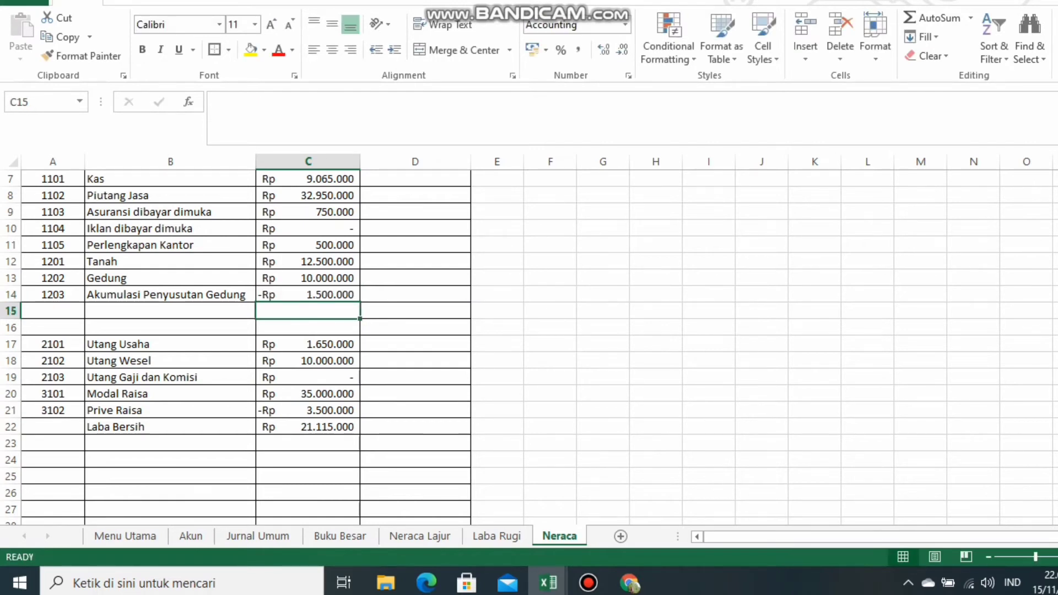
# Insert two blank rows above Tanah at row 12, separating it from Perlengkapan Kantor
pyautogui.scroll(2, 529, 347)
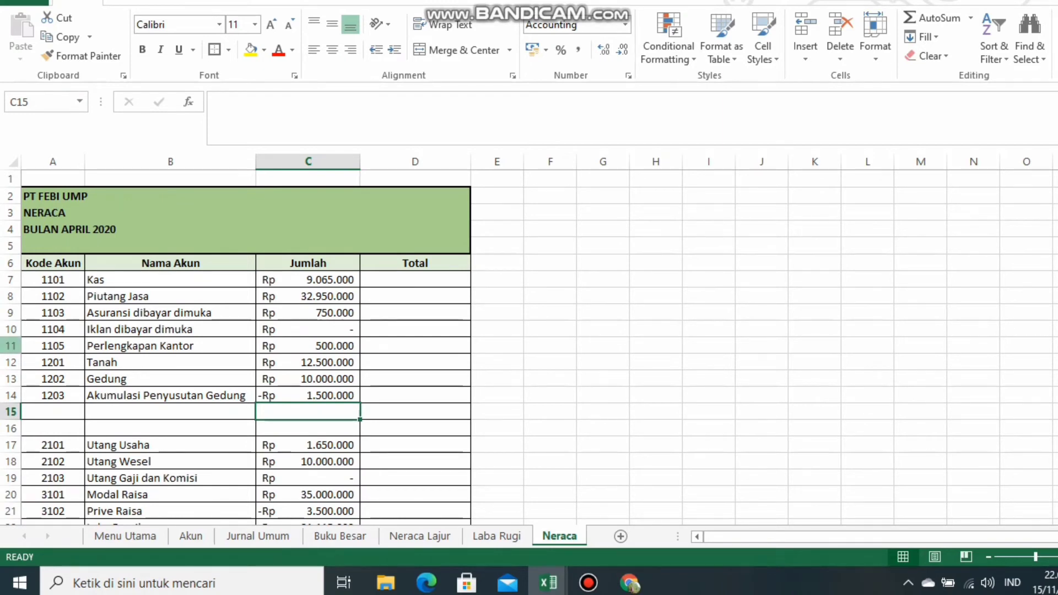
pyautogui.click(10, 362)
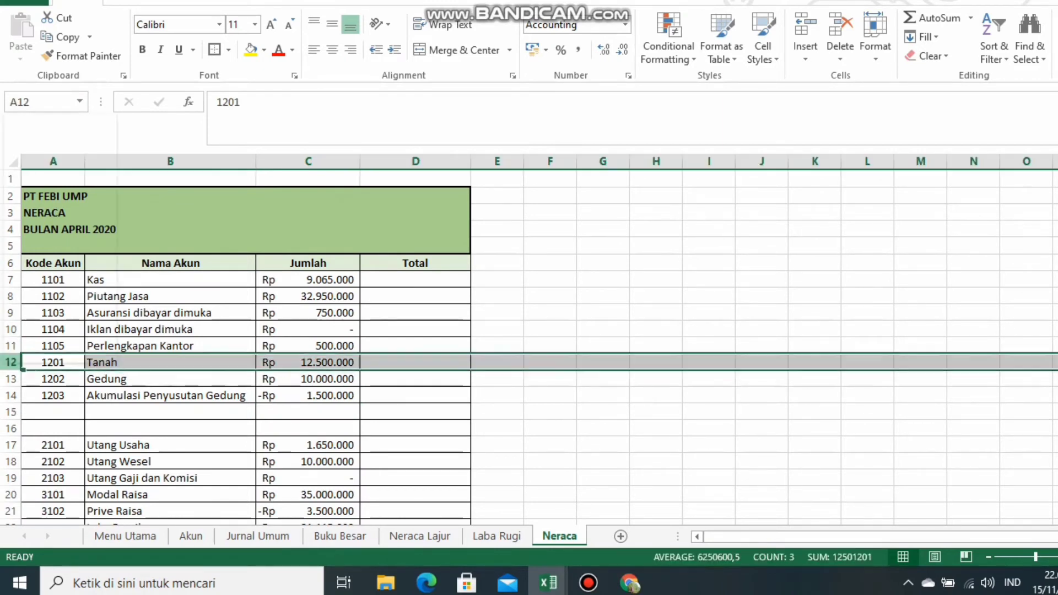
pyautogui.rightClick(10, 362)
pyautogui.click(43, 230)
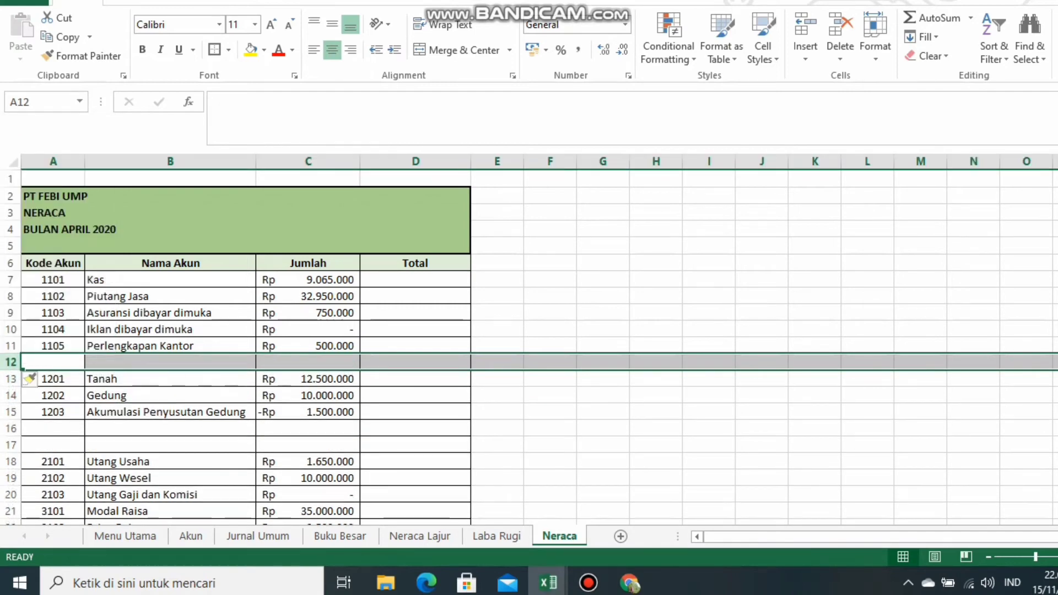
pyautogui.rightClick(13, 362)
pyautogui.click(43, 232)
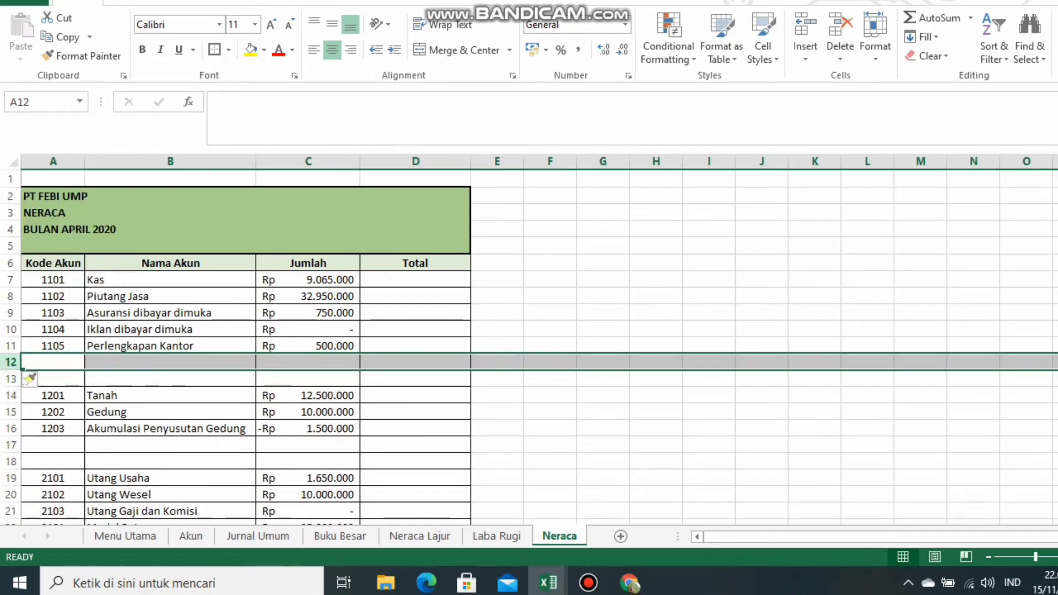
# Make the empty label cells B12 and B17 bold and right-aligned
pyautogui.click(170, 362)
pyautogui.click(142, 49)
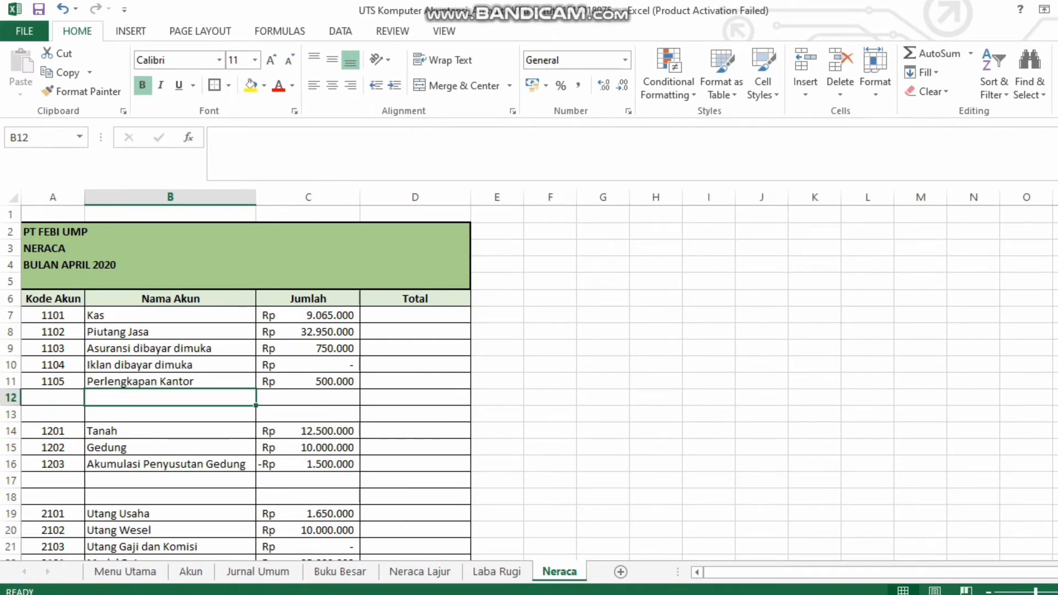
pyautogui.click(350, 50)
pyautogui.click(170, 481)
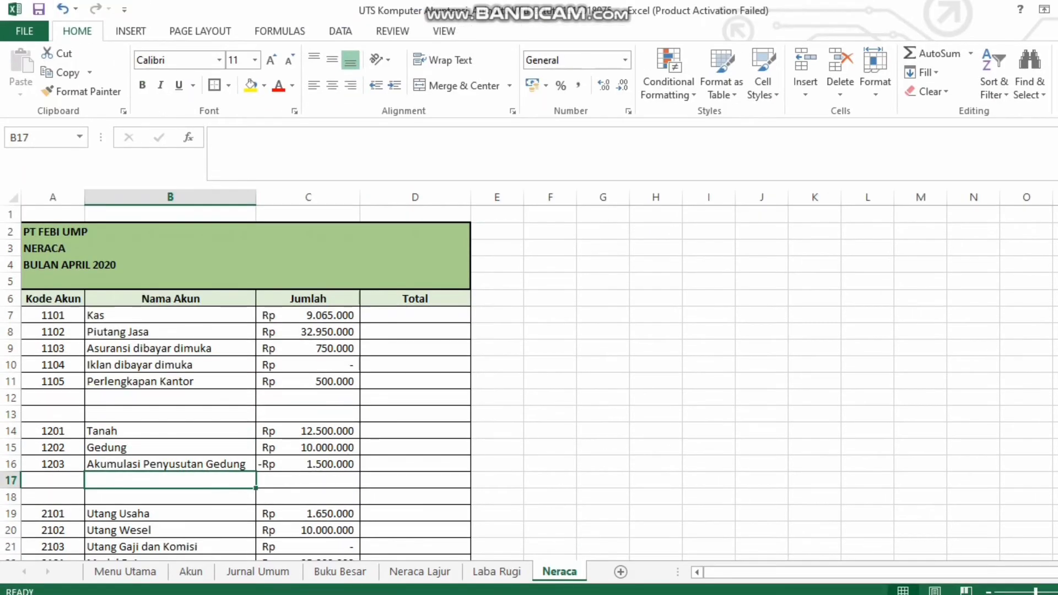
pyautogui.click(142, 85)
pyautogui.click(350, 85)
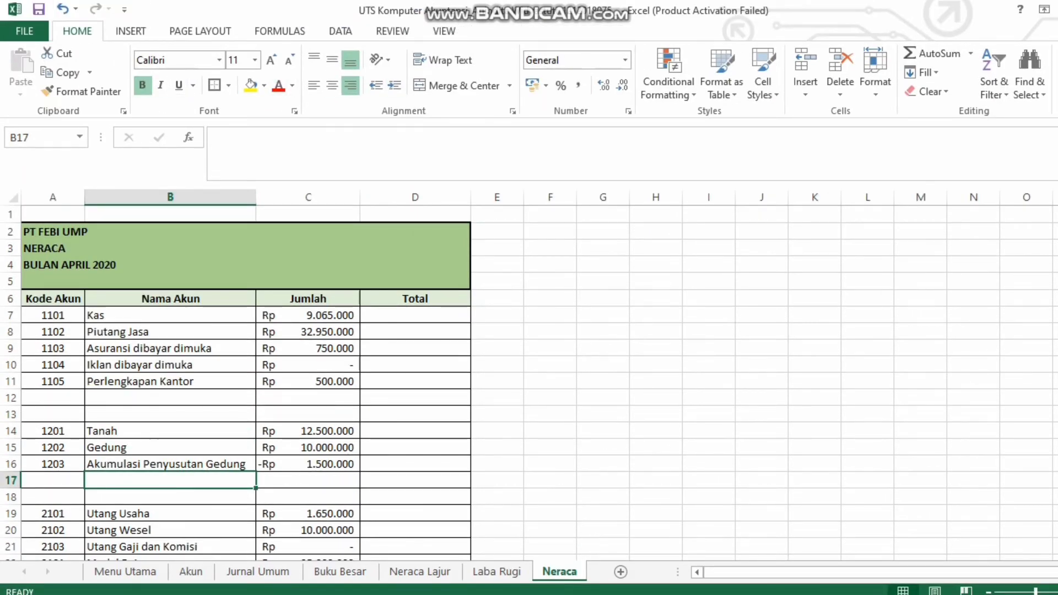
# Make the empty cells B25 and B26 below Laba Bersih bold and right-aligned
pyautogui.scroll(-2, 308, 385)
pyautogui.click(170, 489)
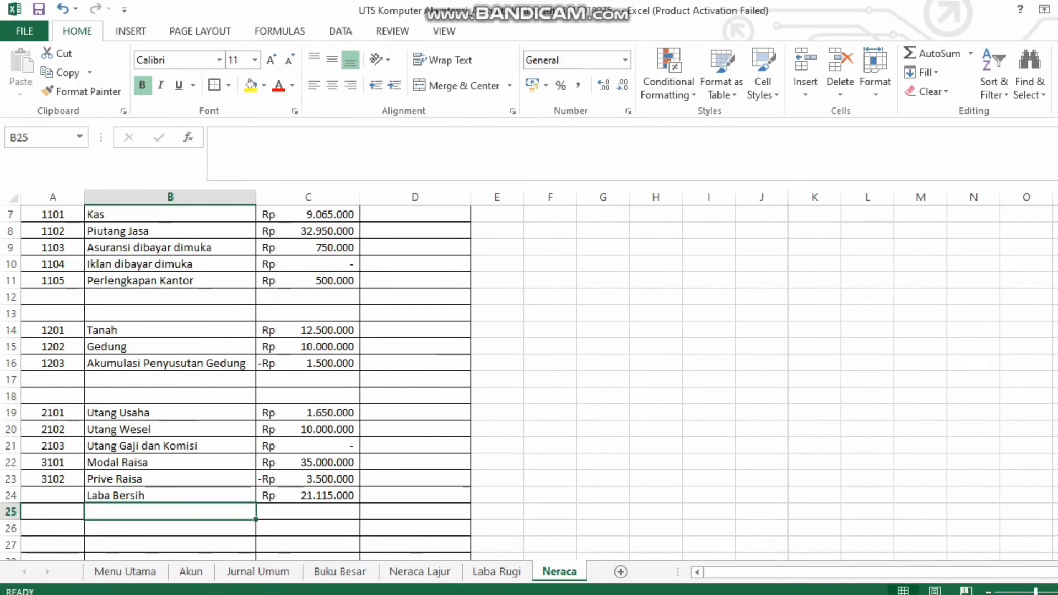
pyautogui.click(142, 63)
pyautogui.click(350, 85)
pyautogui.click(170, 529)
pyautogui.click(142, 46)
pyautogui.click(142, 45)
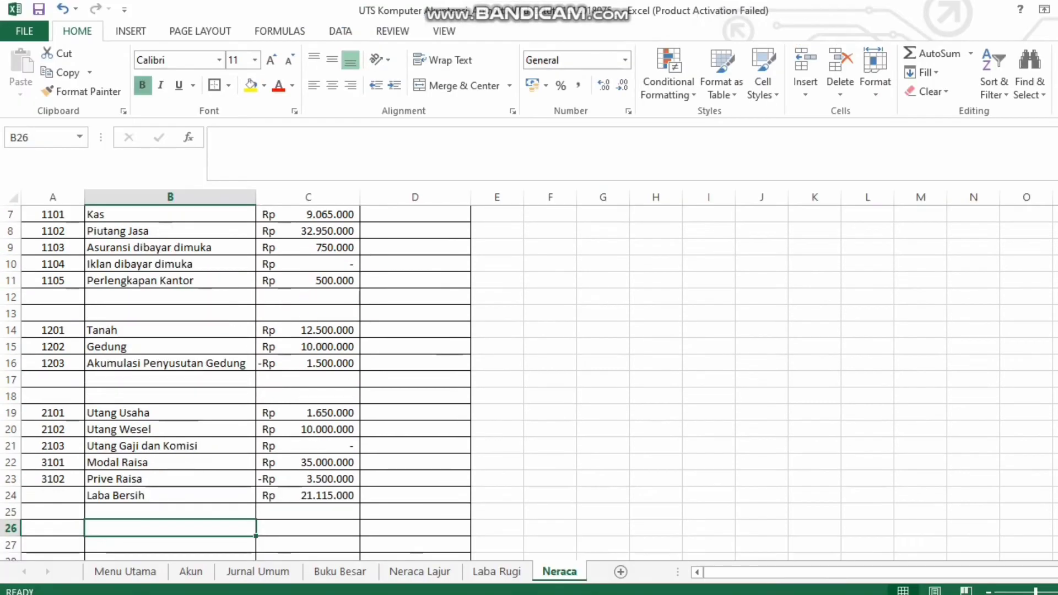
pyautogui.click(350, 86)
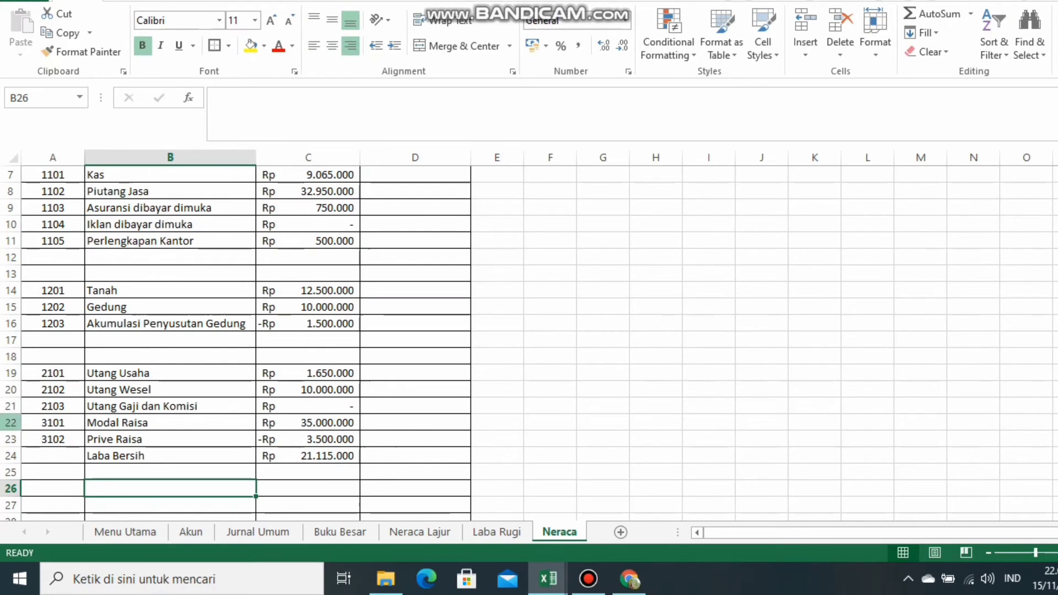
# Insert two blank rows above account 3101 at row 22, separating it from Utang Gaji dan Komisi
pyautogui.click(11, 462)
pyautogui.rightClick(11, 422)
pyautogui.click(33, 293)
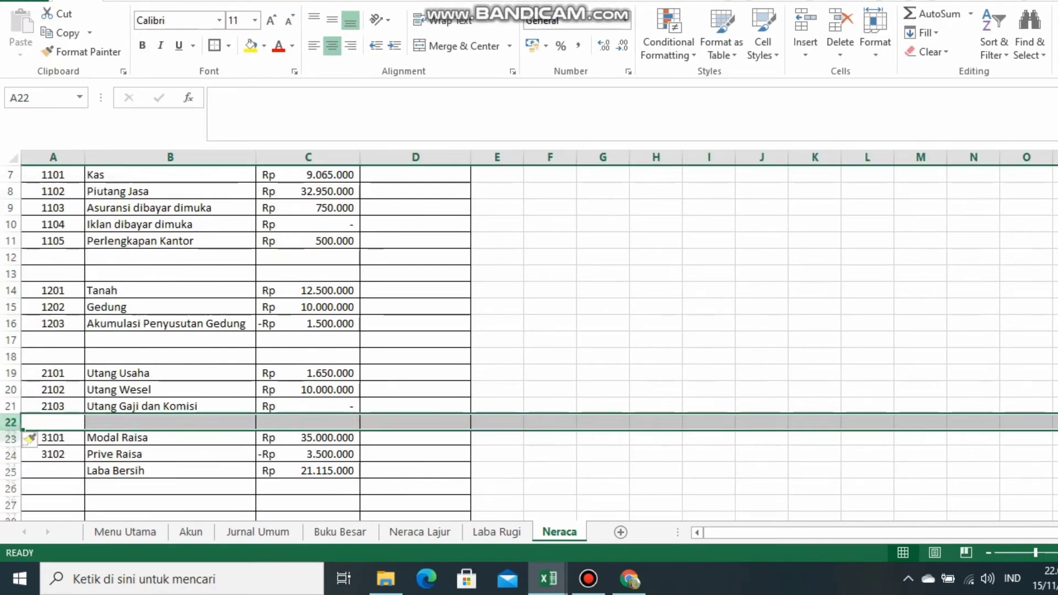
pyautogui.rightClick(10, 422)
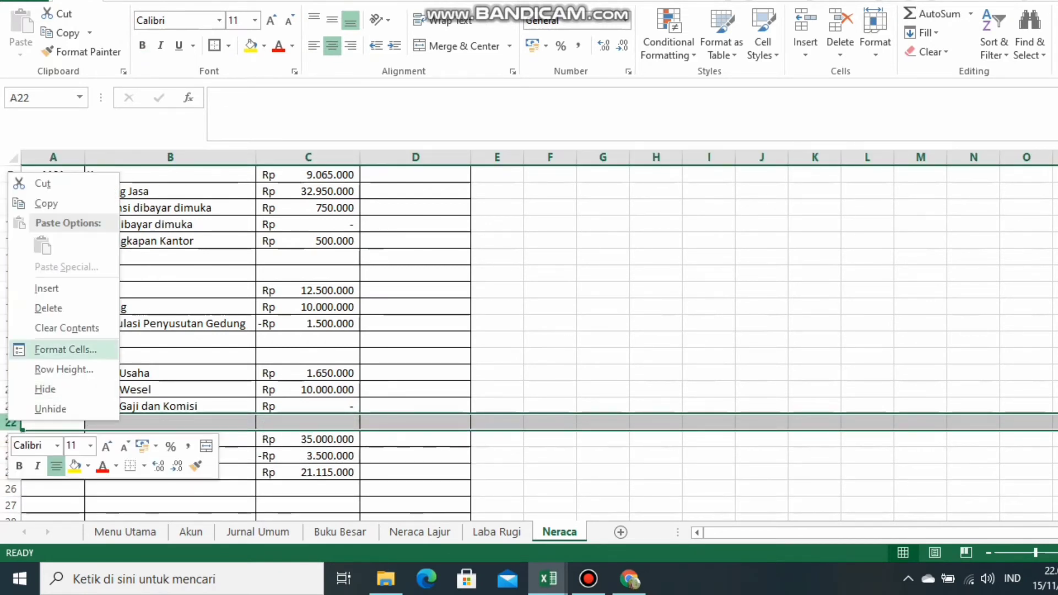
pyautogui.click(46, 288)
# Make the empty label cell B22 below Utang Gaji dan Komisi bold and right-aligned
pyautogui.click(169, 422)
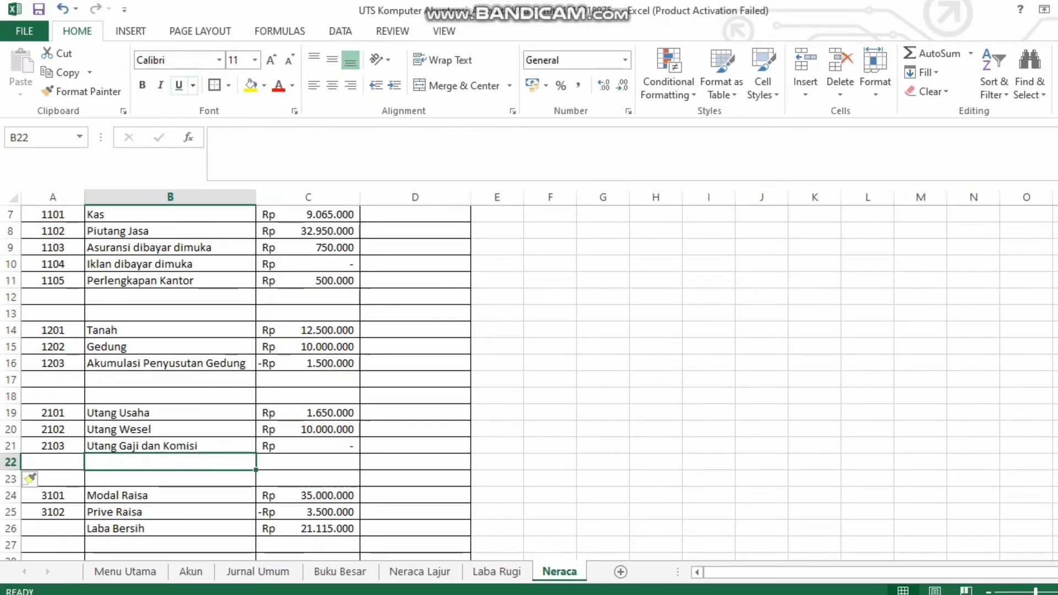
pyautogui.click(142, 71)
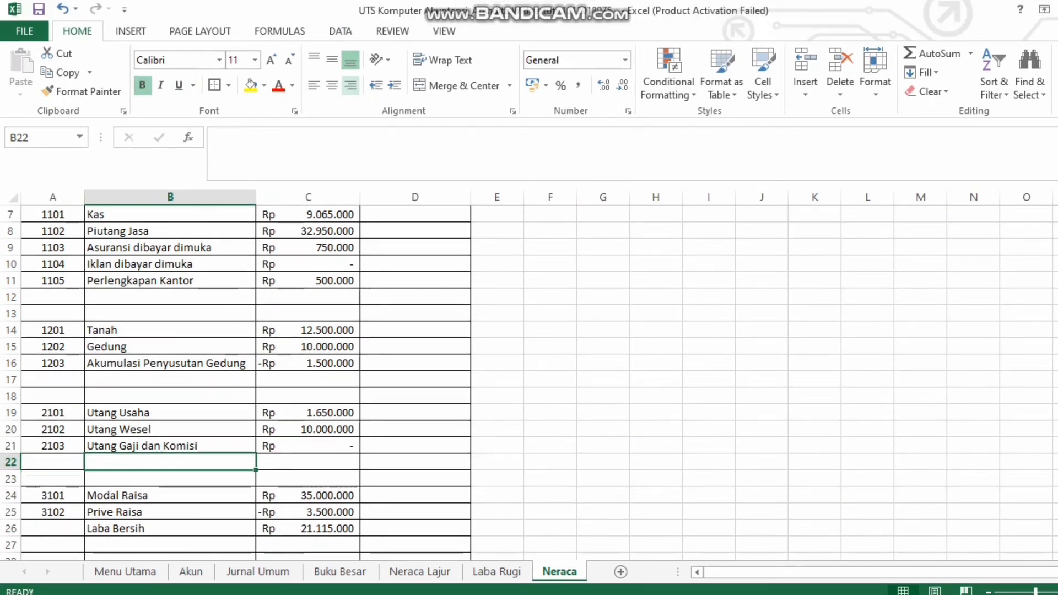
pyautogui.click(351, 71)
pyautogui.scroll(2, 529, 383)
pyautogui.click(170, 398)
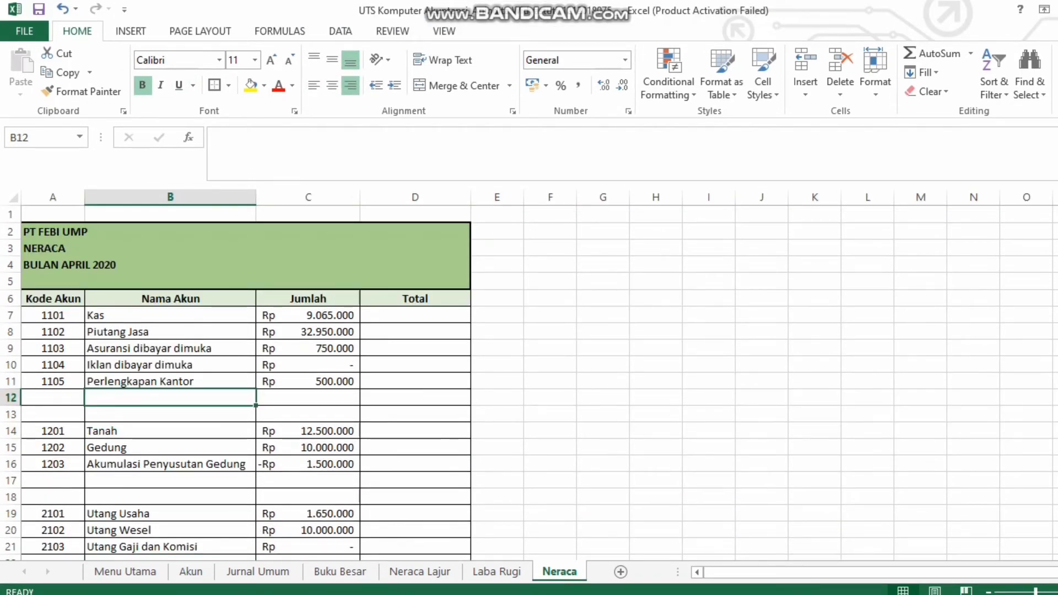
pyautogui.write('total')
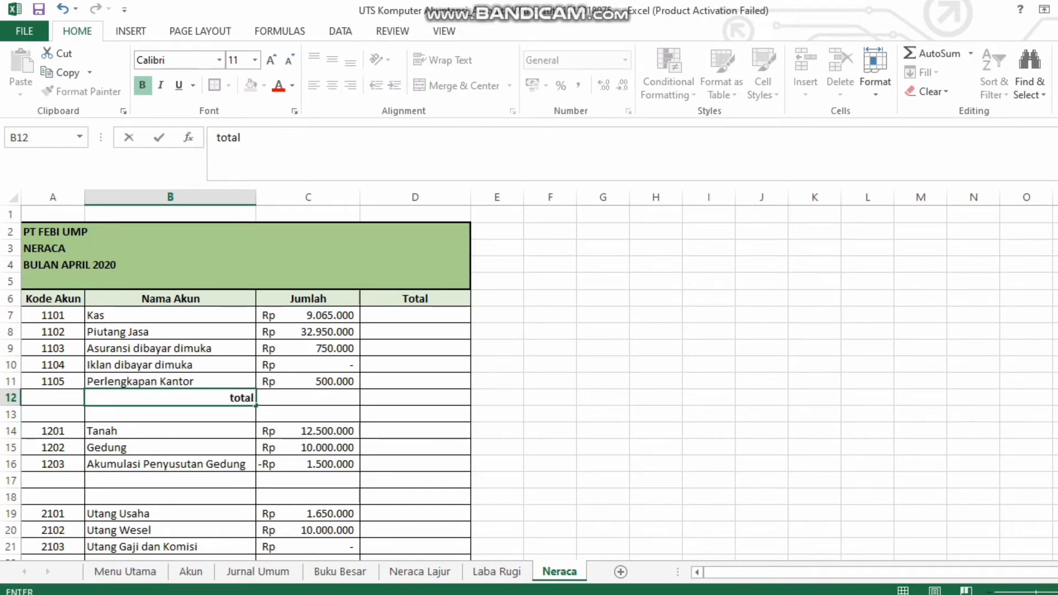
pyautogui.write(' aset lancar')
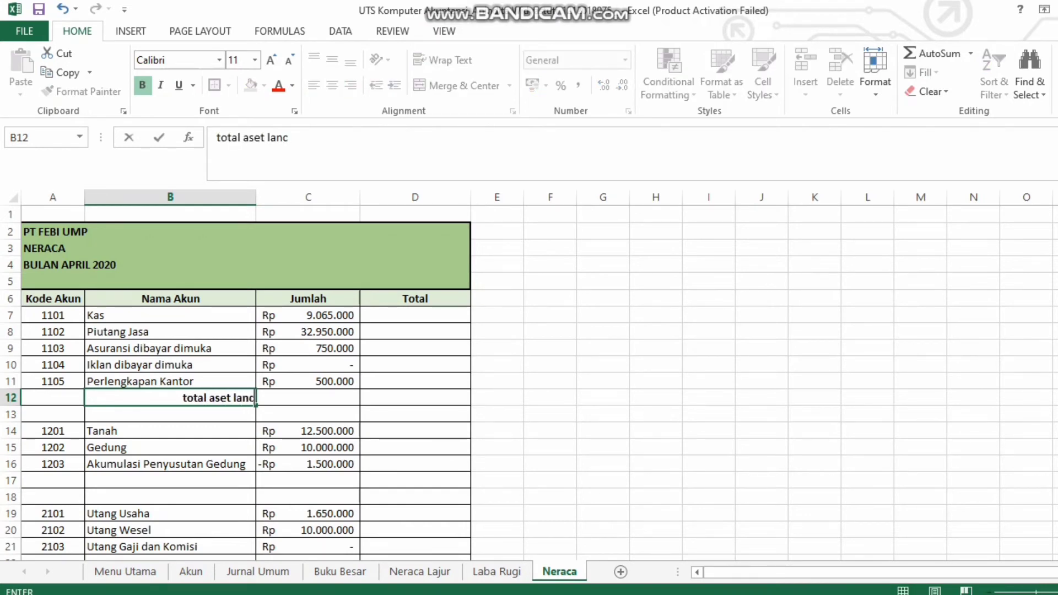
pyautogui.press('BackSpace')
pyautogui.press('BackSpace')
pyautogui.press('BackSpace')
pyautogui.press('BackSpace')
pyautogui.press('BackSpace')
pyautogui.press('BackSpace')
pyautogui.press('BackSpace')
pyautogui.press('BackSpace')
pyautogui.press('BackSpace')
pyautogui.press('BackSpace')
pyautogui.press('BackSpace')
pyautogui.press('BackSpace')
pyautogui.press('BackSpace')
pyautogui.press('BackSpace')
pyautogui.press('BackSpace')
pyautogui.press('BackSpace')
pyautogui.press('BackSpace')
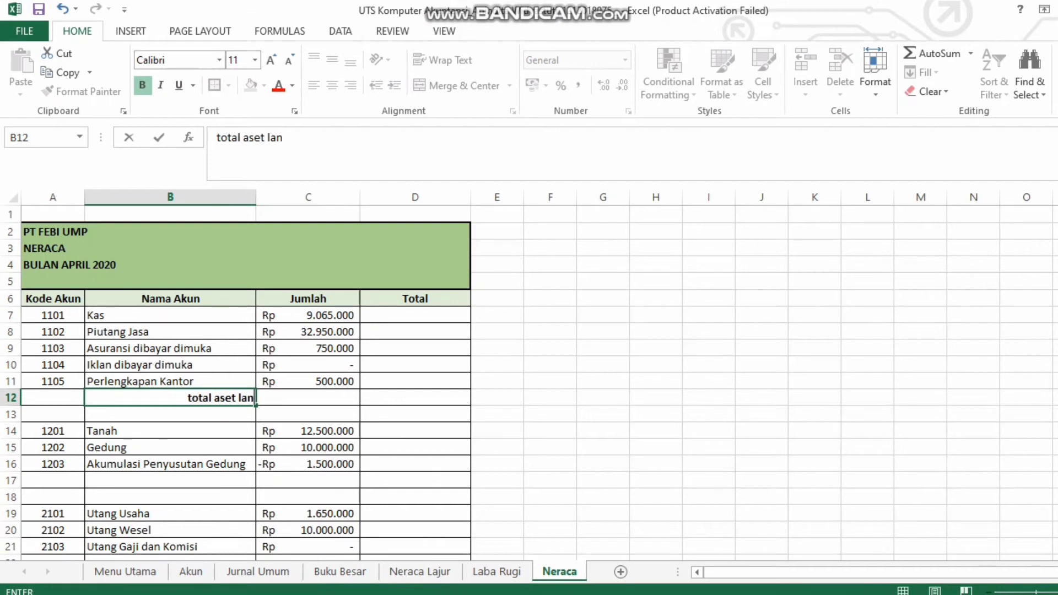
# Enter the label TOTAL ASET LANCAR in cell B12 below Perlengkapan Kantor
pyautogui.write('TOTAL')
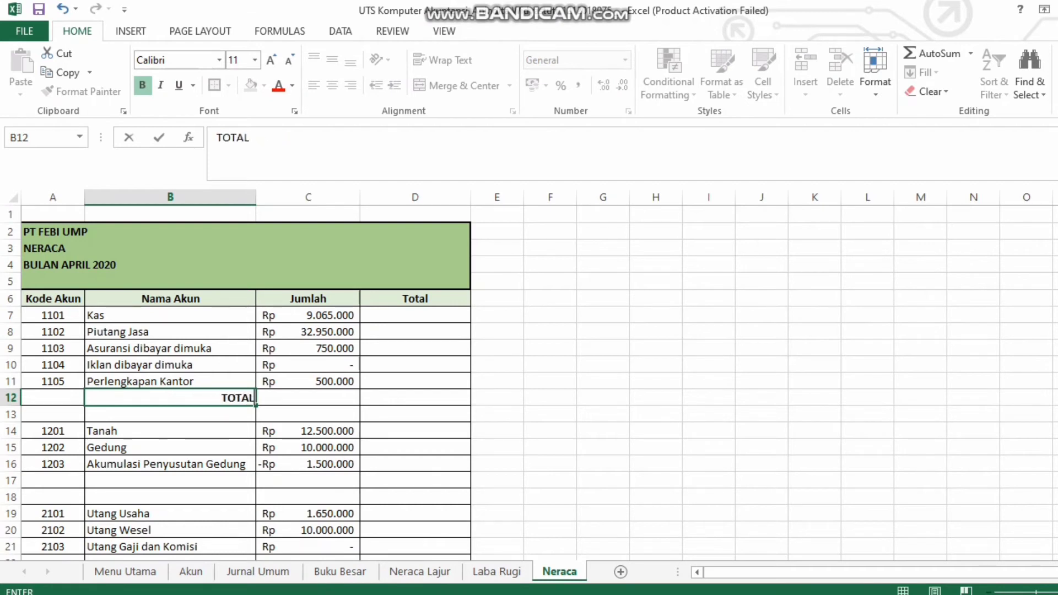
pyautogui.write(' ASET LANCAR')
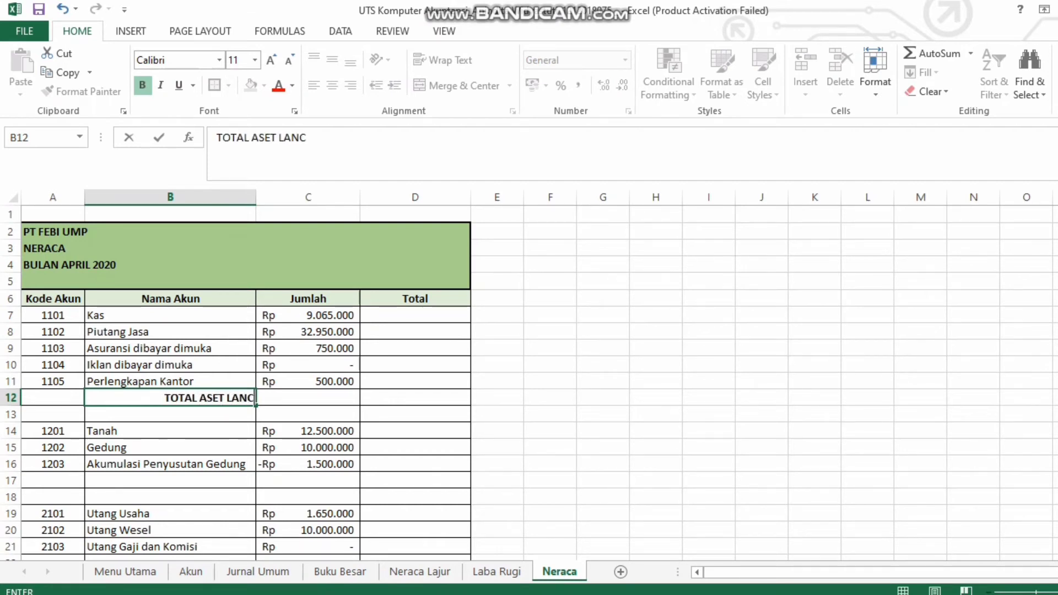
pyautogui.press('Return')
# Enter the label TOTAL ASET TETAP in cell B17 below Akumulasi Penyusutan Gedung
pyautogui.press('Down')
pyautogui.press('Down')
pyautogui.press('Down')
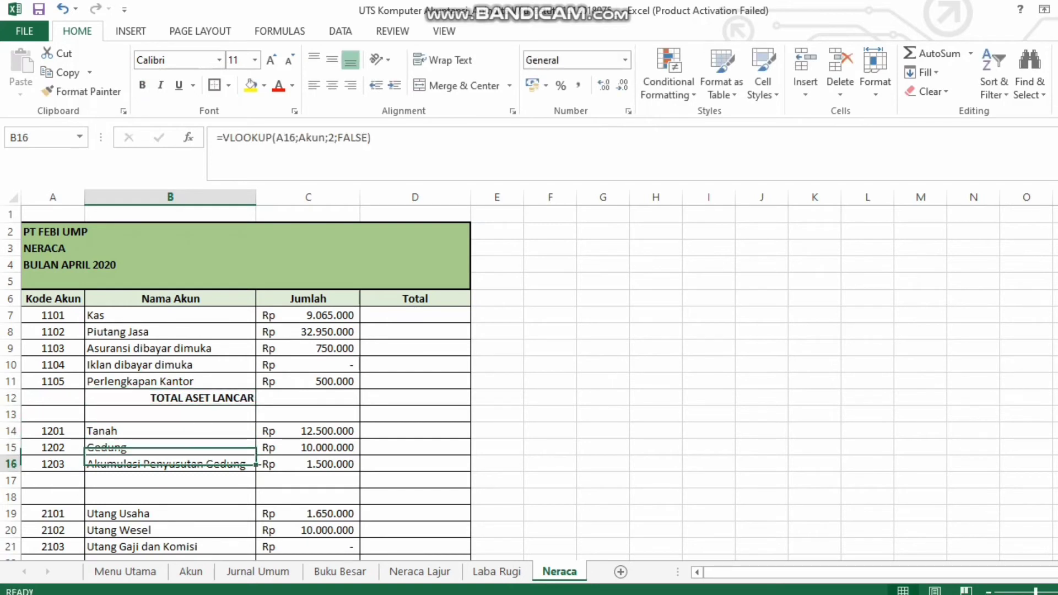
pyautogui.press('Down')
pyautogui.write('TOTA')
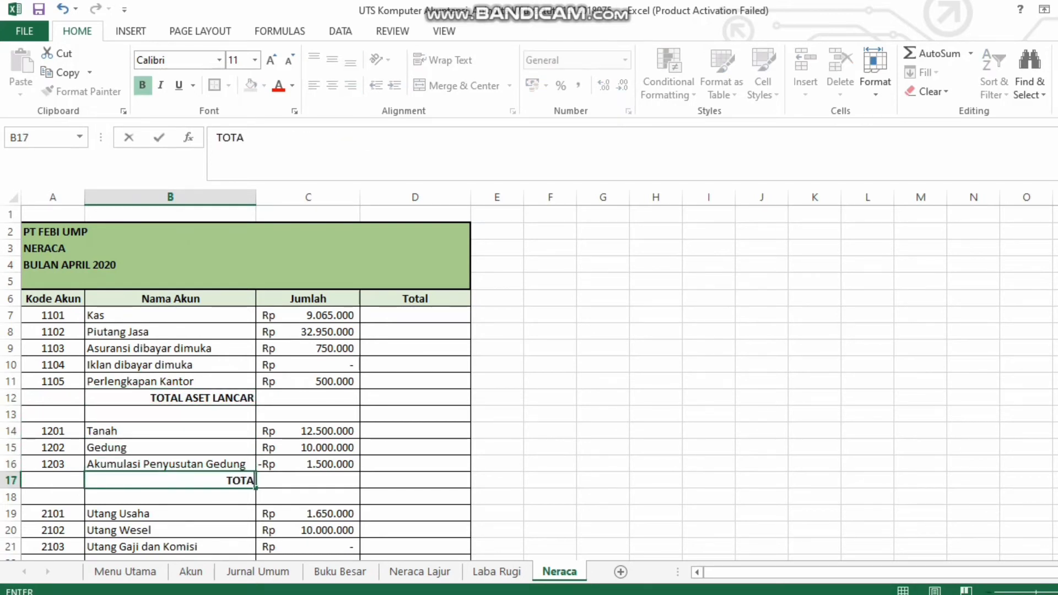
pyautogui.write('L ASET TETAP')
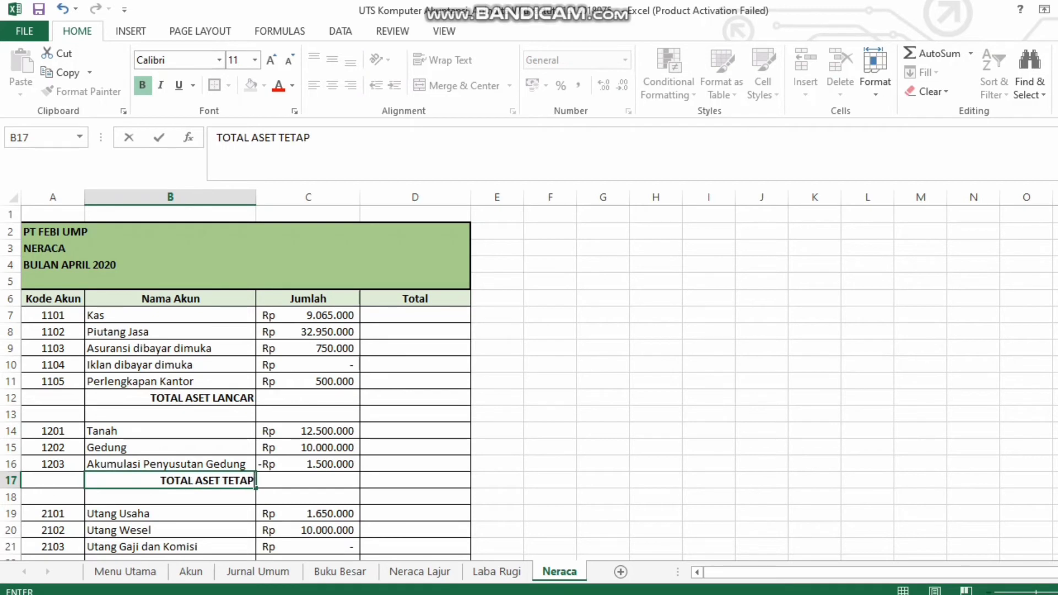
pyautogui.press('Return')
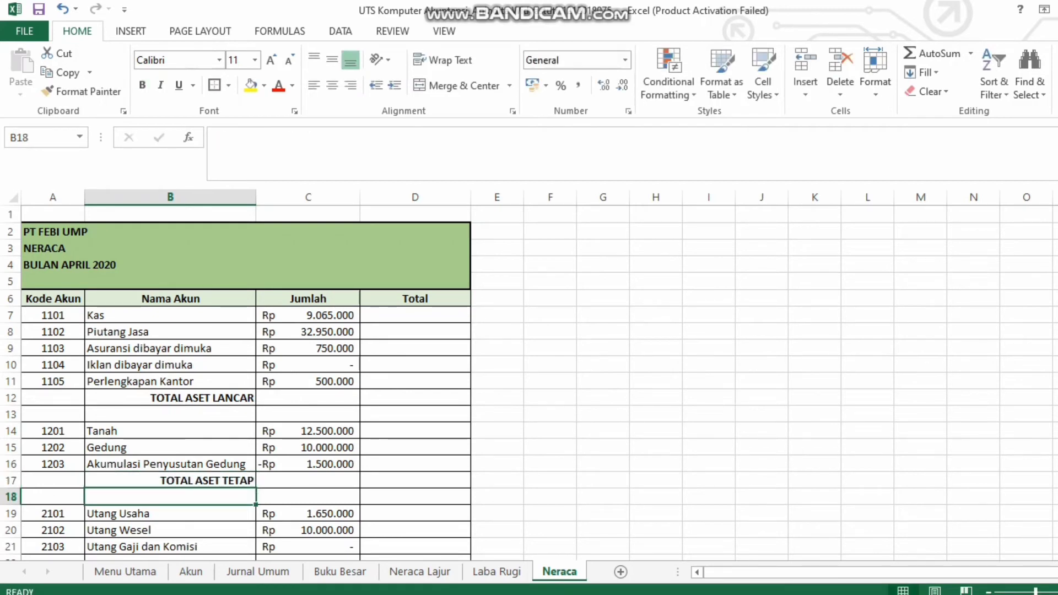
# Enter the label TOTAL ASET in cell B18 below TOTAL ASET TETAP and make it bold and right-aligned
pyautogui.write('TOT')
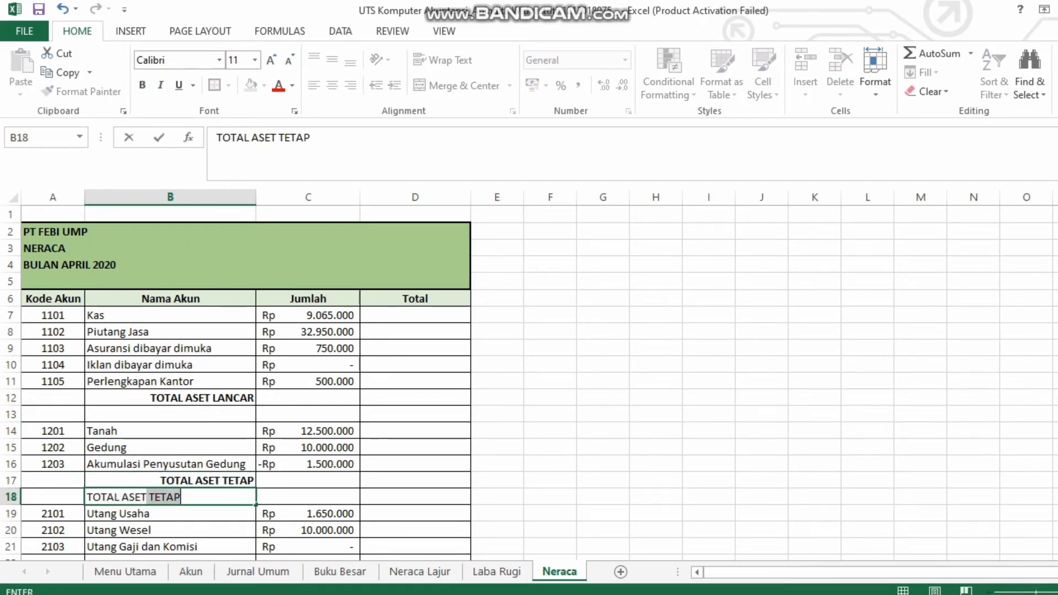
pyautogui.write('AL ASET')
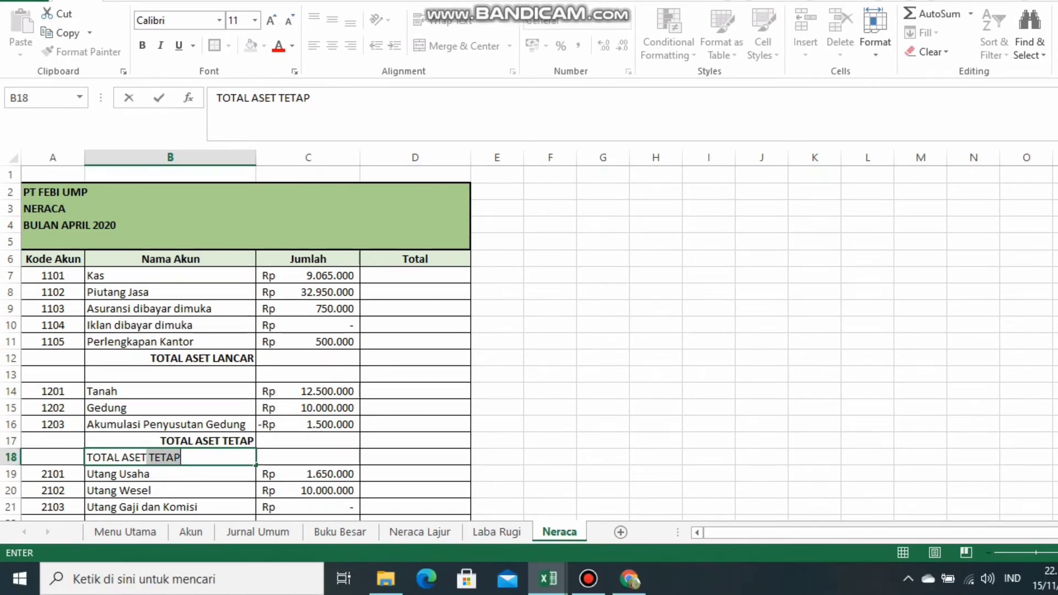
pyautogui.press('BackSpace')
pyautogui.press('Return')
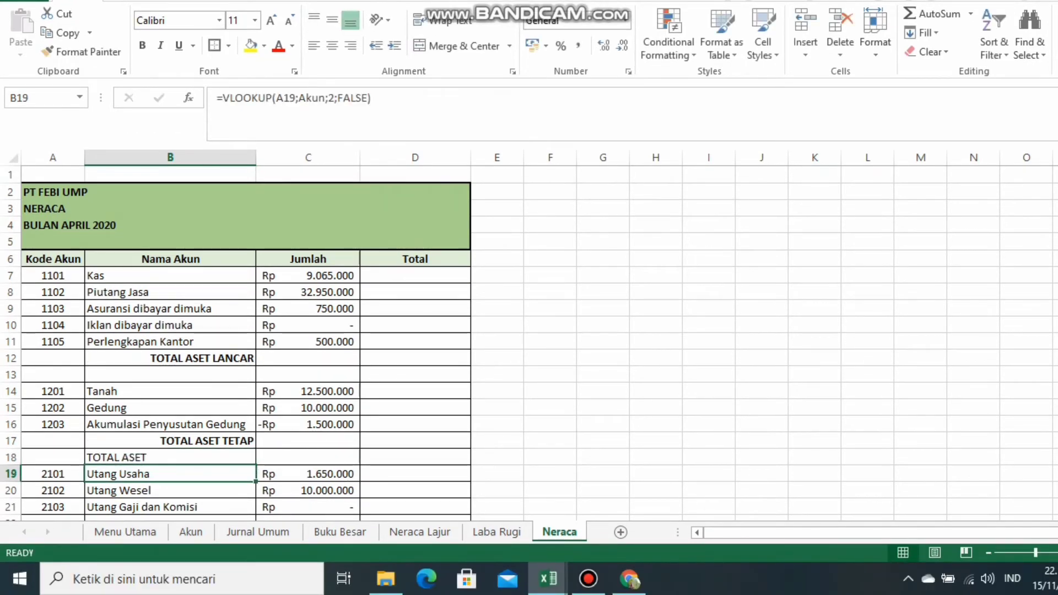
pyautogui.click(170, 458)
pyautogui.click(143, 46)
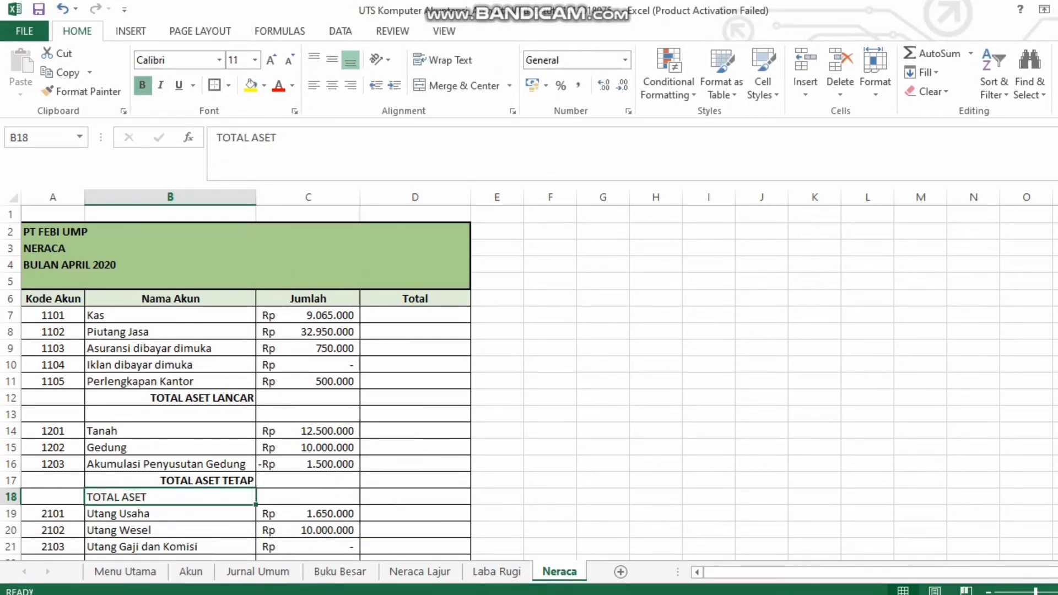
pyautogui.click(351, 86)
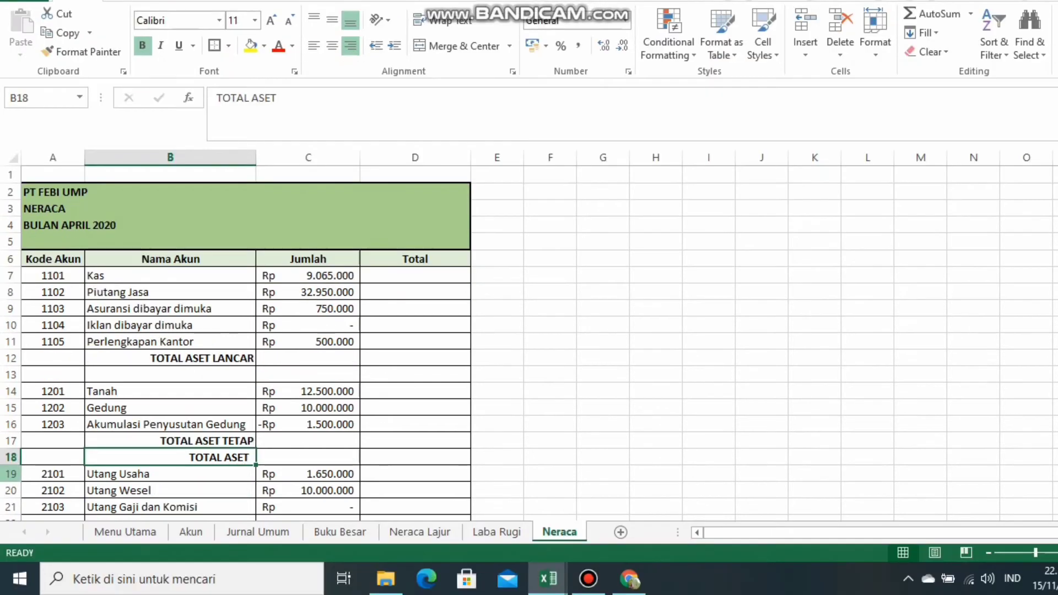
# Insert a blank row above Utang Usaha and enter the label TOTAL UTANG in cell B23 below Utang Gaji dan Komisi
pyautogui.rightClick(9, 513)
pyautogui.press('Escape')
pyautogui.scroll(-2, 171, 419)
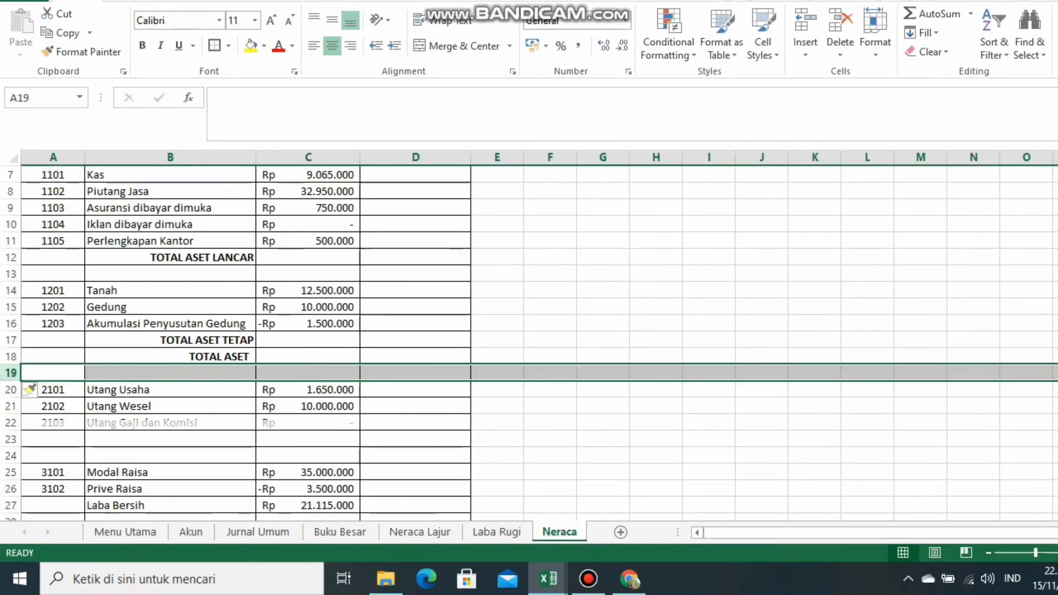
pyautogui.click(170, 440)
pyautogui.write('T')
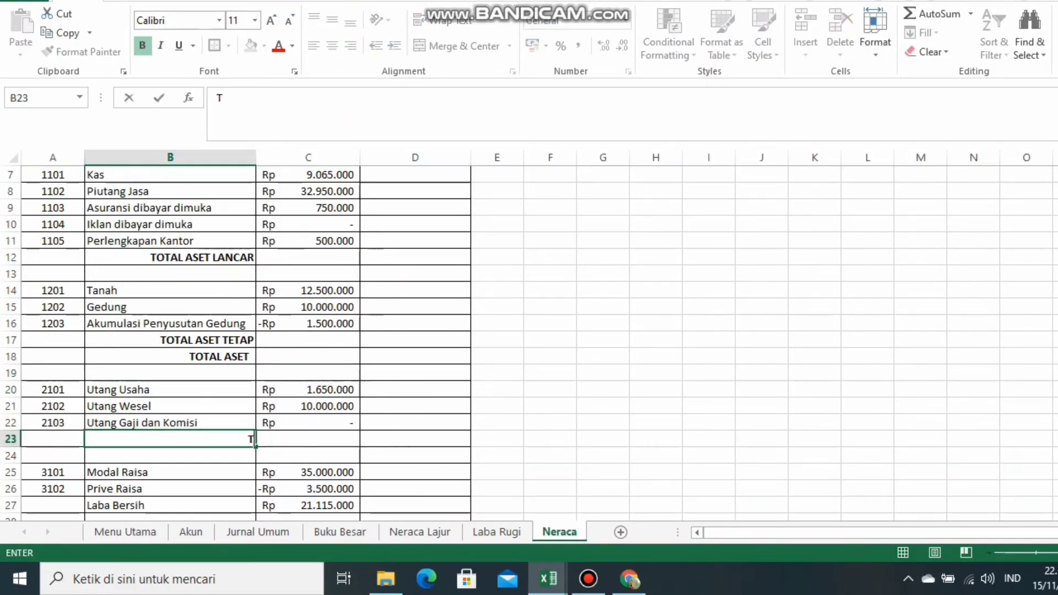
pyautogui.write('OTAL UTANG')
# Enter the label TOTAL MODAL & PRIVE in cell B28 below Laba Bersih
pyautogui.scroll(-2, 248, 341)
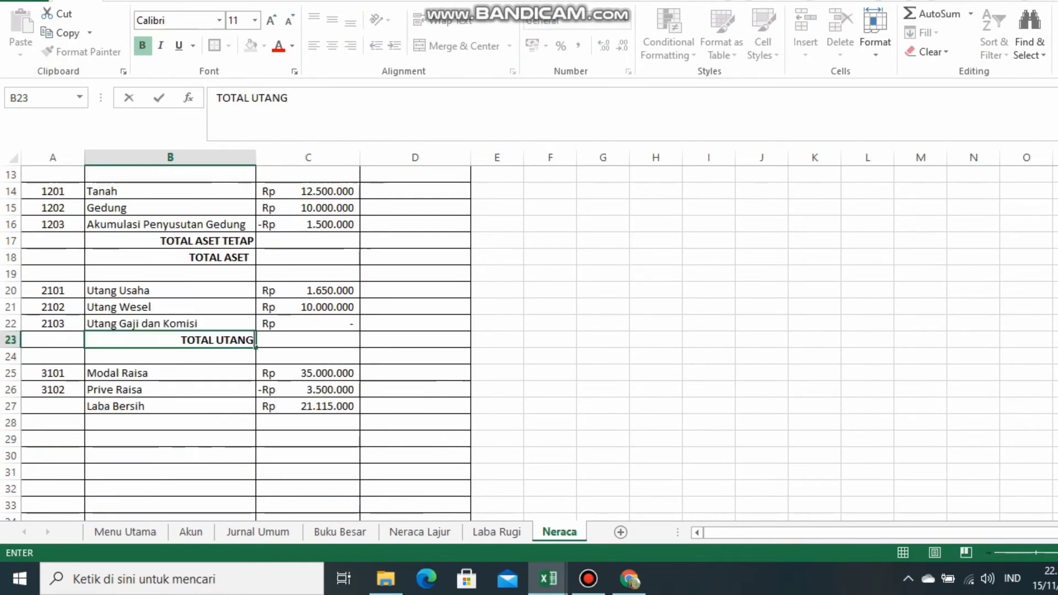
pyautogui.click(242, 423)
pyautogui.write('TO')
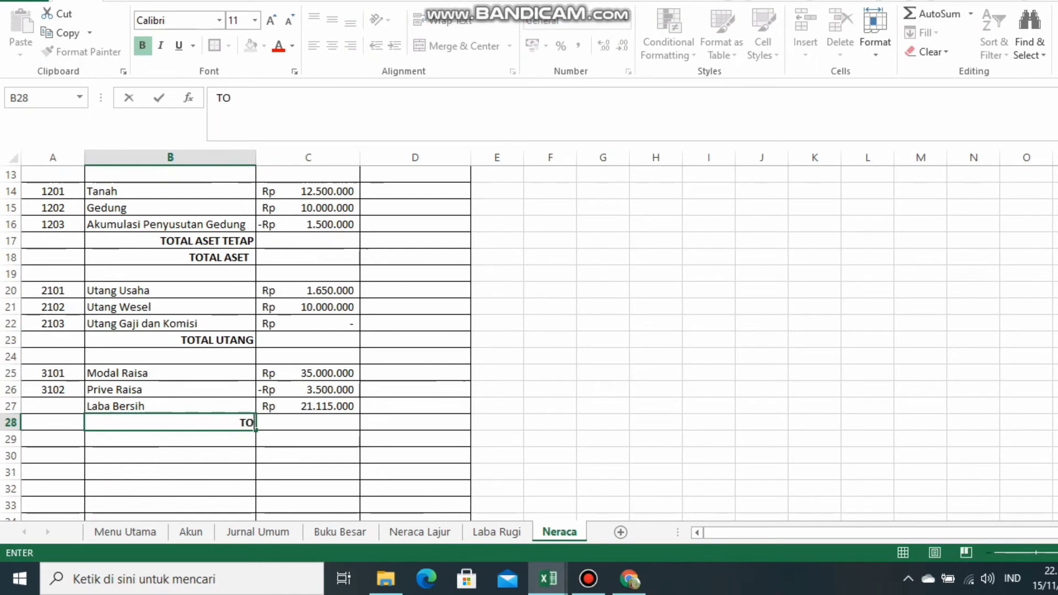
pyautogui.write('TAL MODAL')
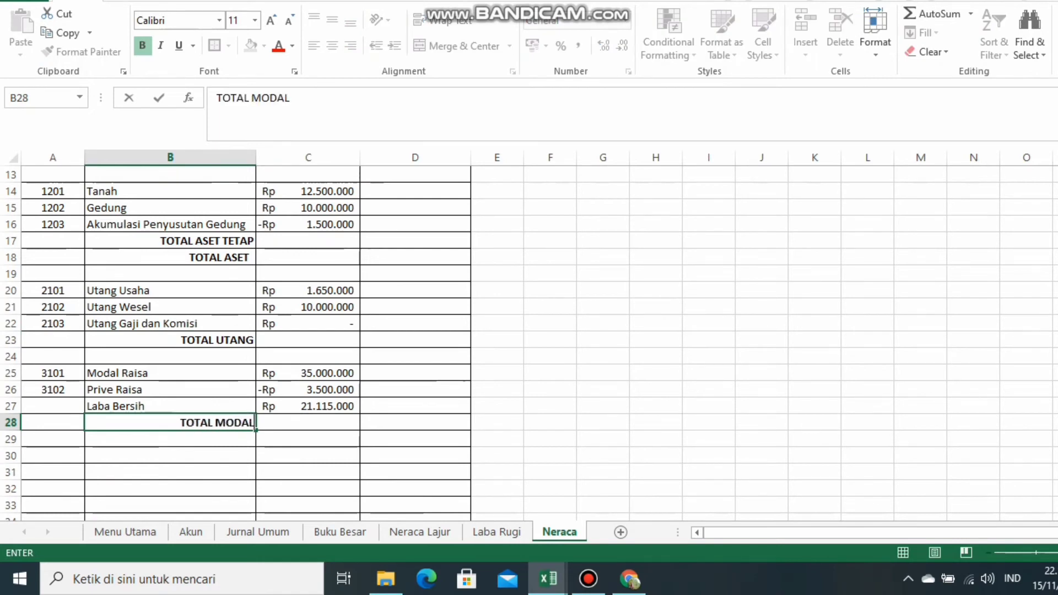
pyautogui.write(' & PRIVE')
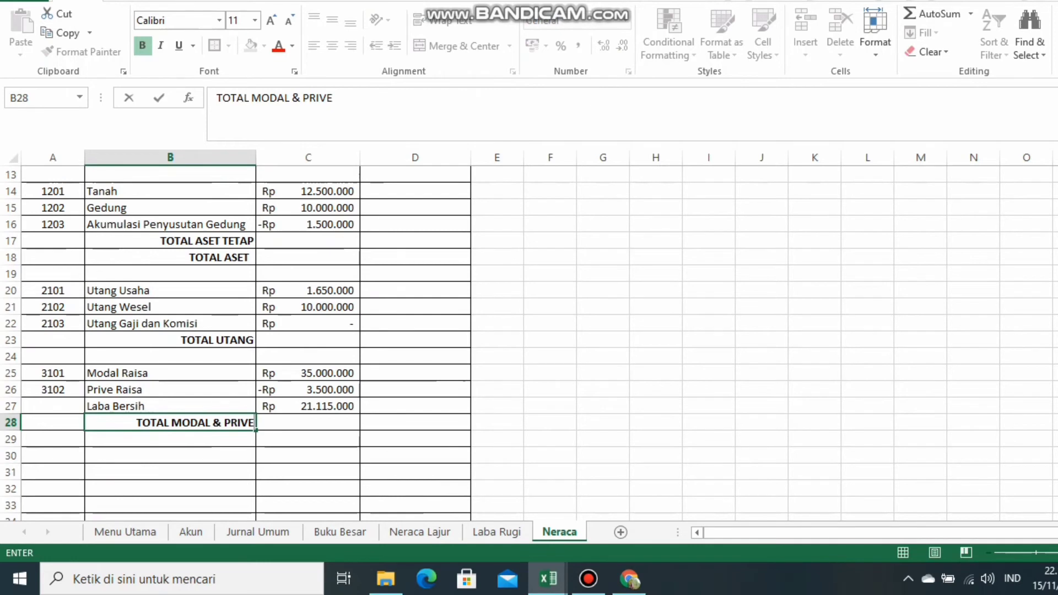
pyautogui.press('Return')
# Enter the label TOTAL UTANG DAN MODAL & PRIVE in cell B29 and widen column B to fit it
pyautogui.write('TOTAL ')
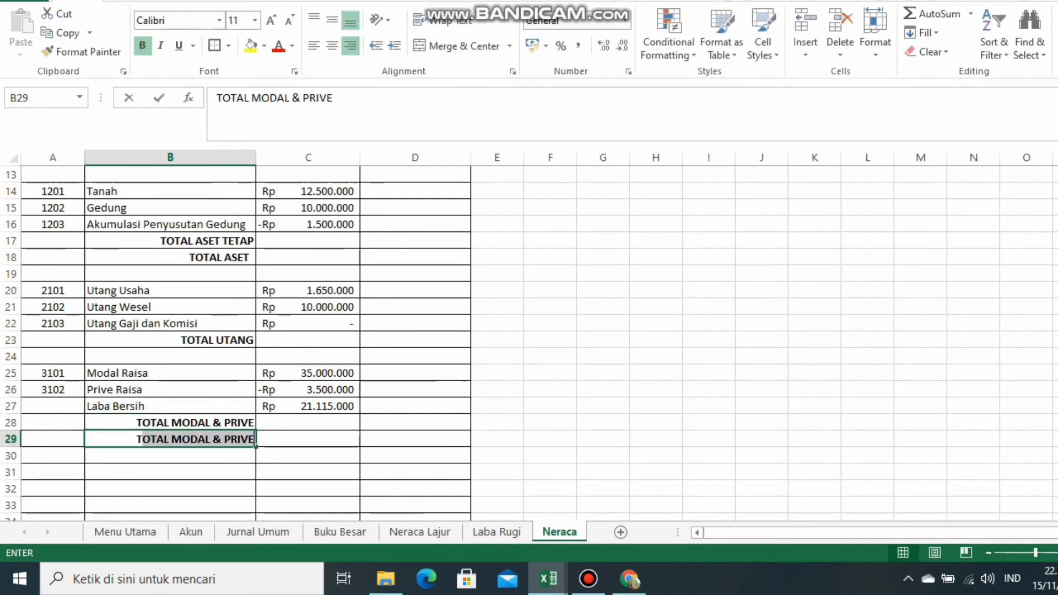
pyautogui.write('UTAN')
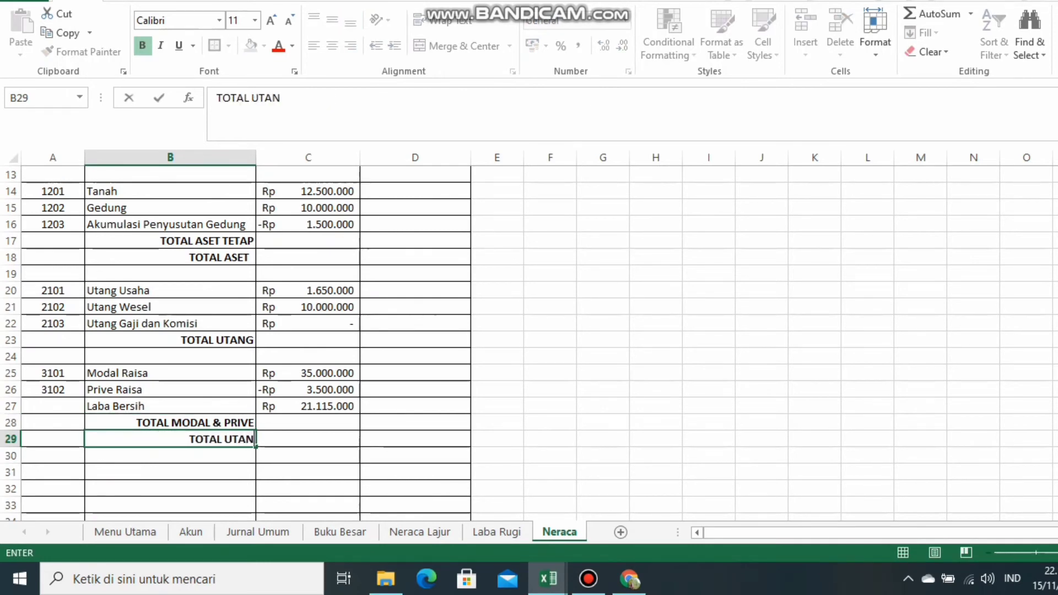
pyautogui.write('G DAN')
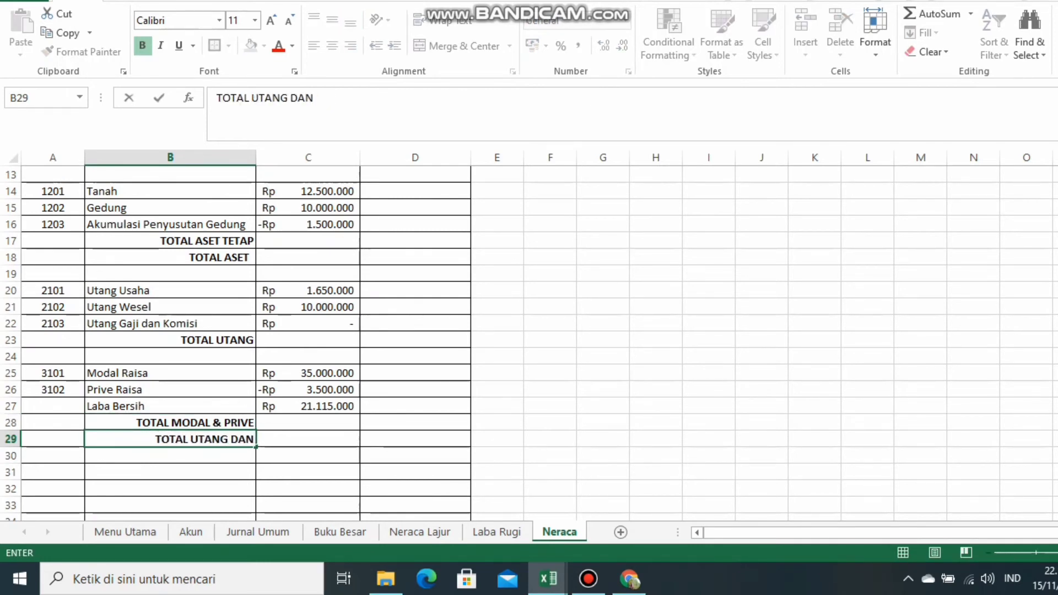
pyautogui.write(' MODD')
pyautogui.press('BackSpace')
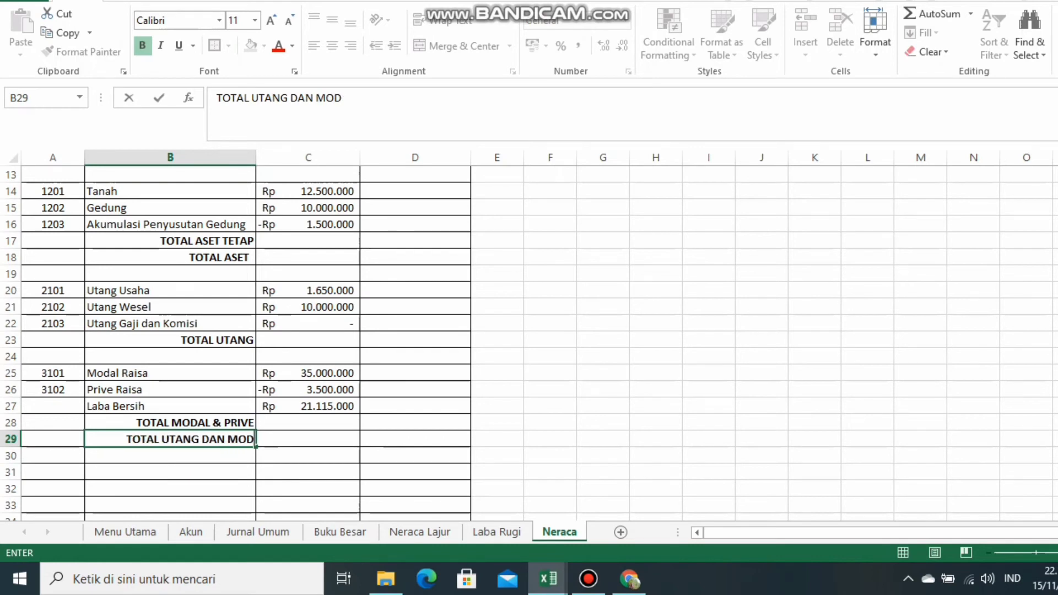
pyautogui.write('AL & PRIVE')
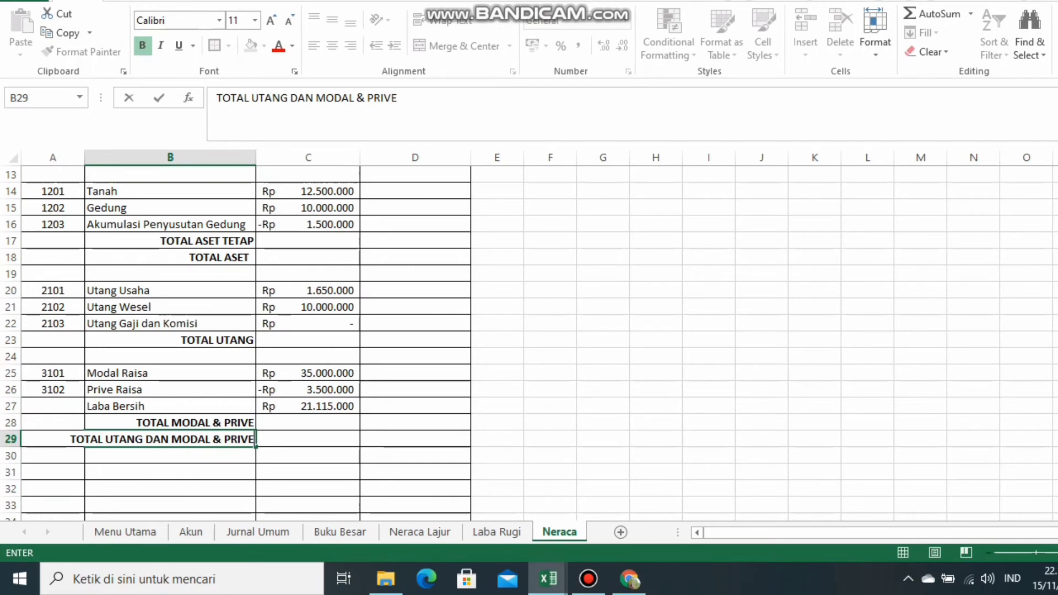
pyautogui.click(170, 158)
pyautogui.moveTo(256, 158); pyautogui.dragTo(280, 158)
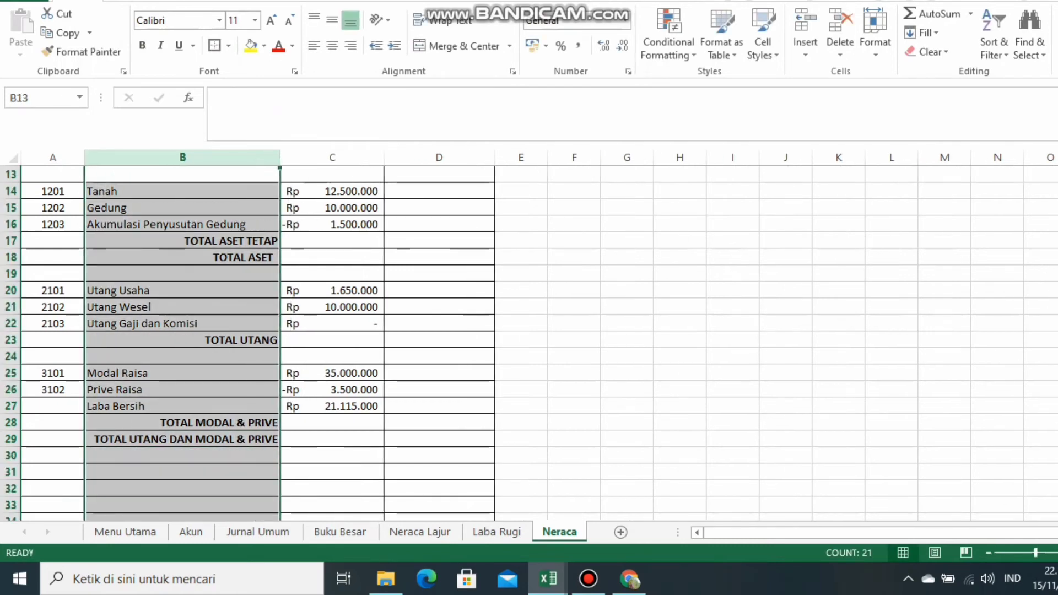
# Calculate TOTAL ASET LANCAR in cell D12 with the formula =SUM(C7:C11)
pyautogui.scroll(4, 253, 342)
pyautogui.click(439, 358)
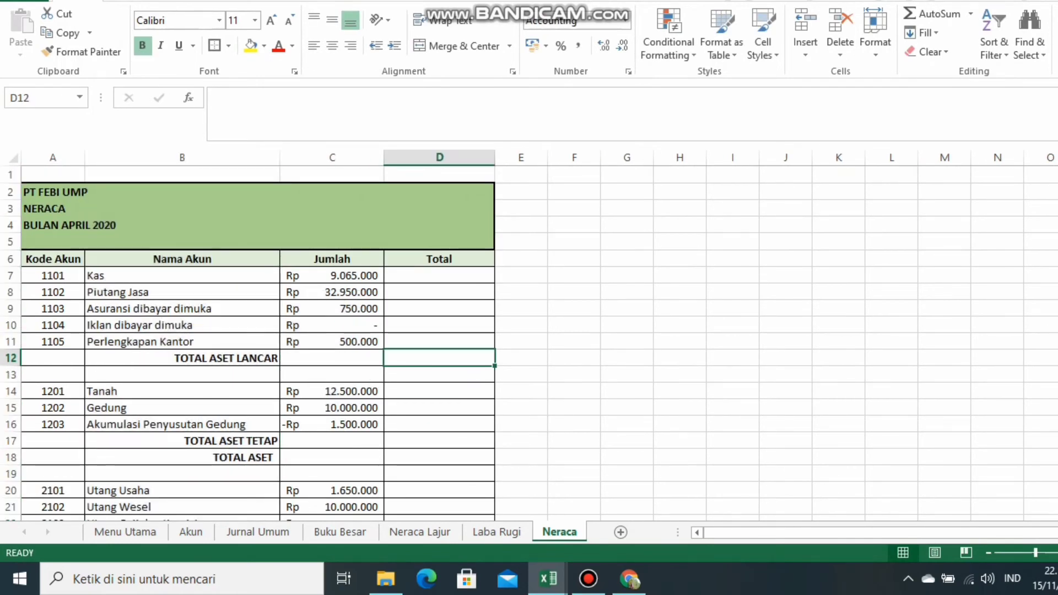
pyautogui.write('=SUM')
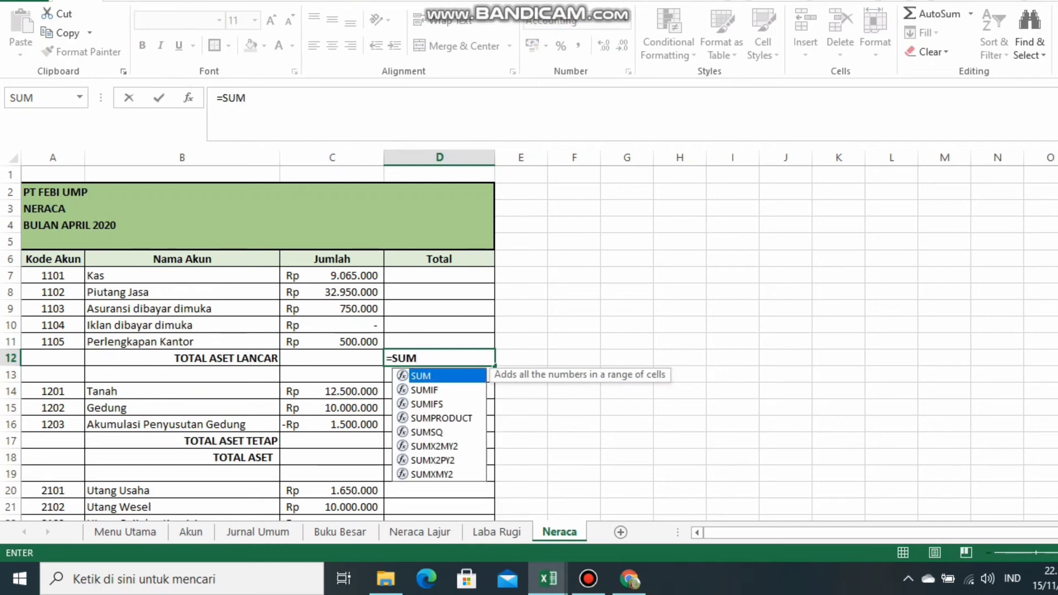
pyautogui.write('(')
pyautogui.moveTo(358, 275); pyautogui.dragTo(358, 342)
pyautogui.write(')')
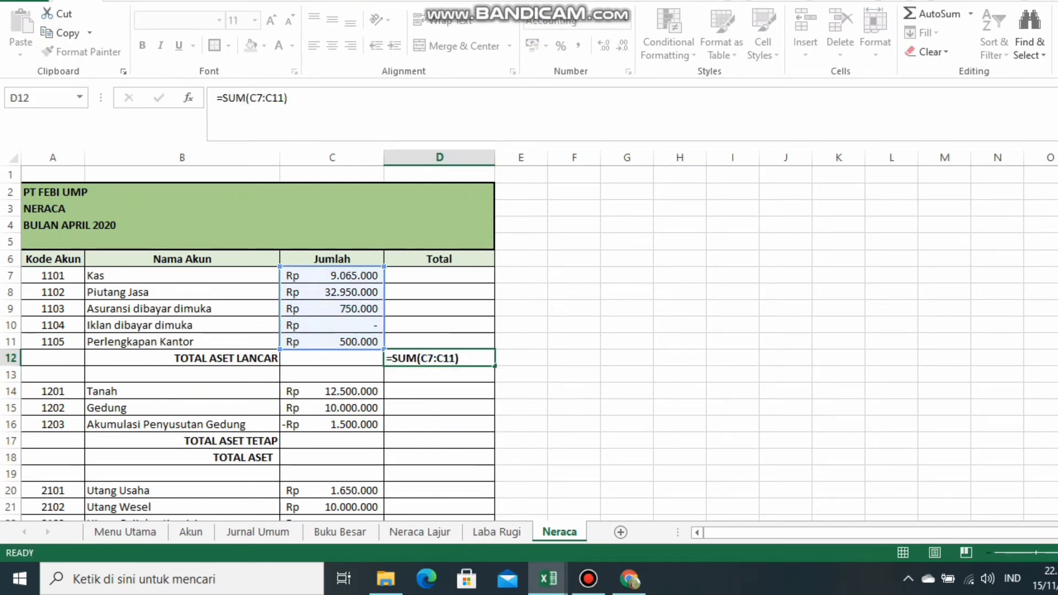
pyautogui.press('Return')
# Calculate TOTAL ASET TETAP in cell D17 with the formula =SUM(C14:C16)
pyautogui.click(439, 441)
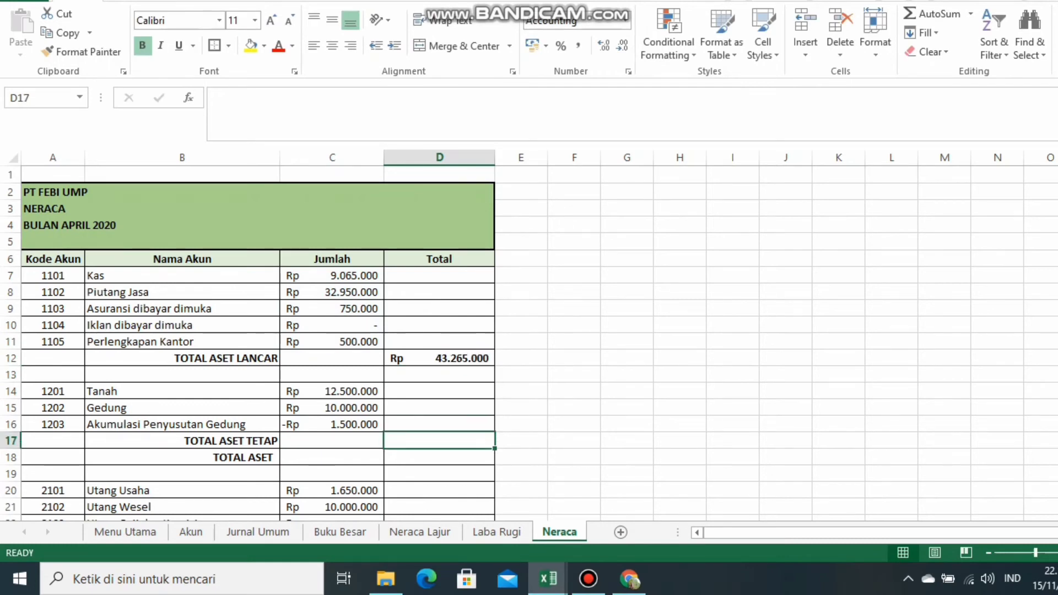
pyautogui.write('=SUM')
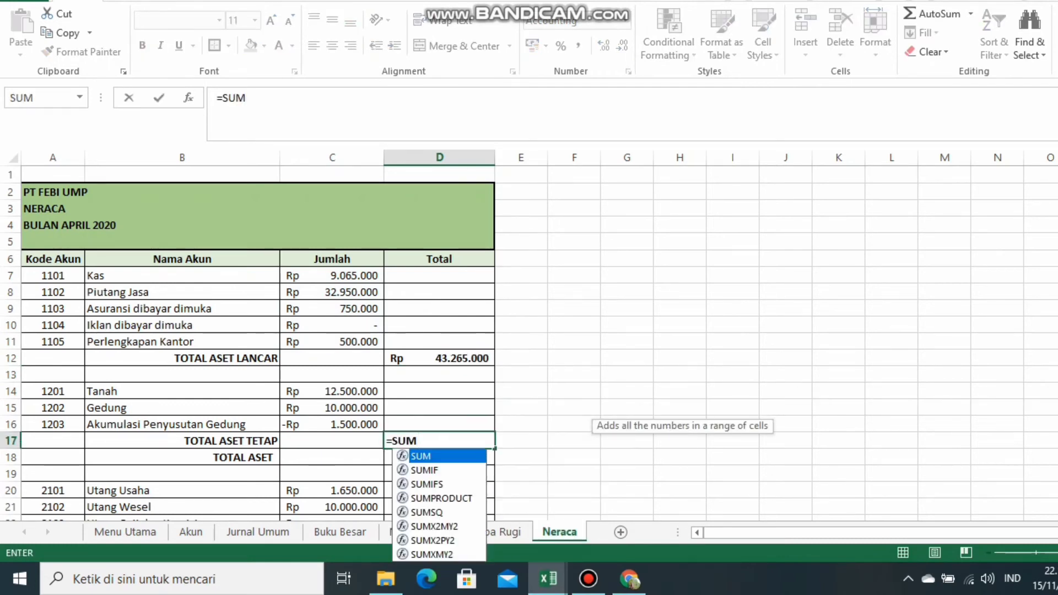
pyautogui.write('(')
pyautogui.moveTo(332, 391); pyautogui.dragTo(332, 424)
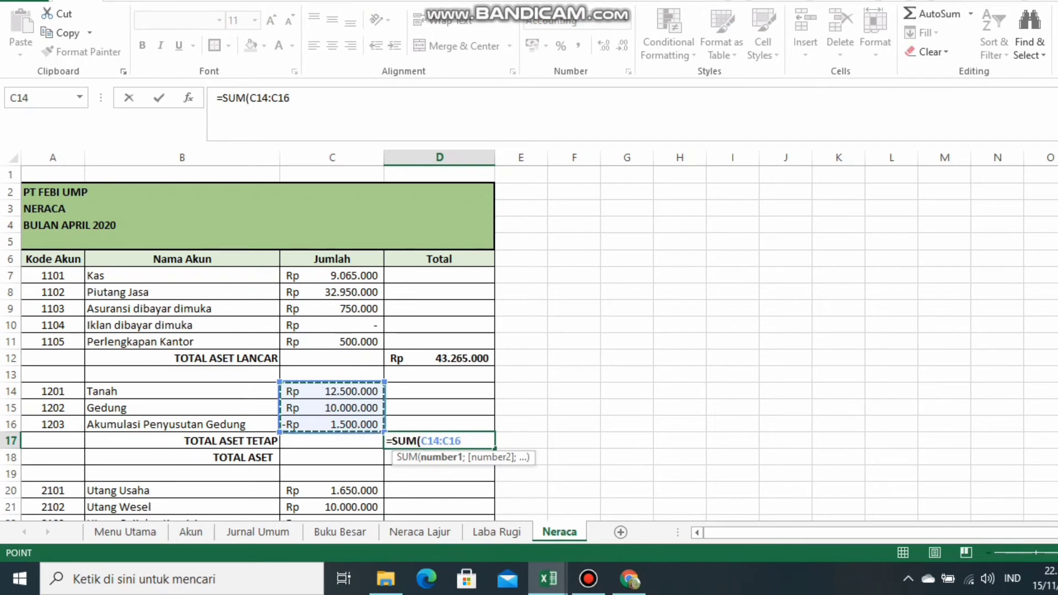
pyautogui.write(')')
pyautogui.press('Return')
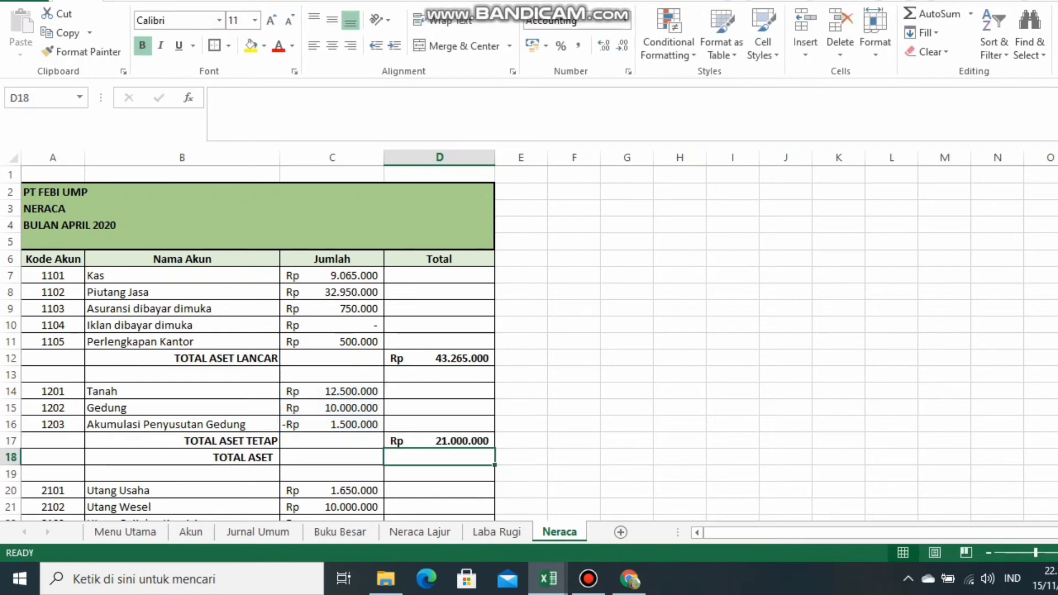
# Calculate TOTAL ASET in cell D18 by adding the two asset subtotals with =D12+D17
pyautogui.write('=')
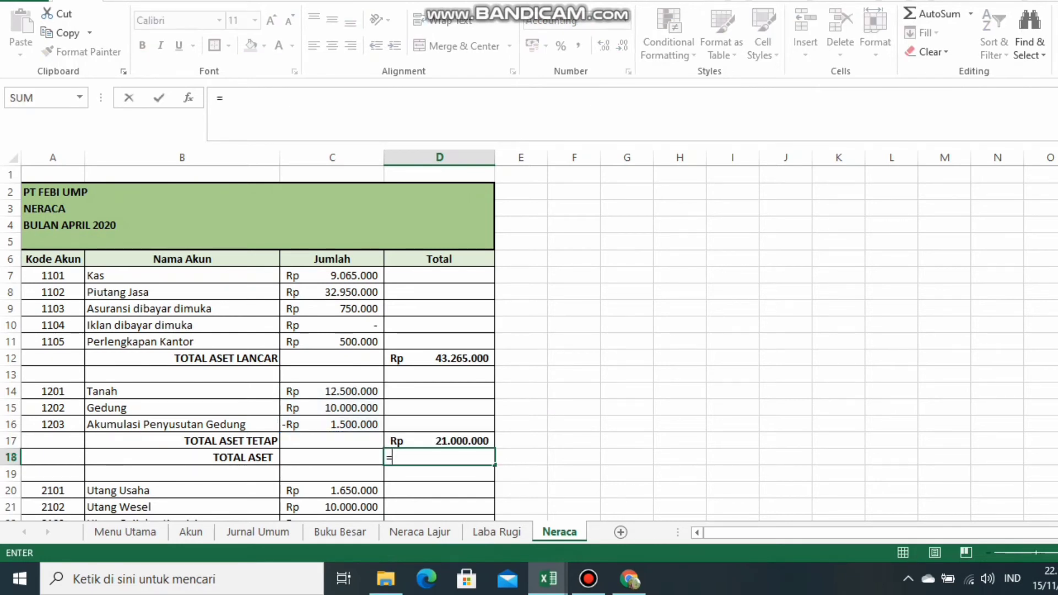
pyautogui.click(439, 358)
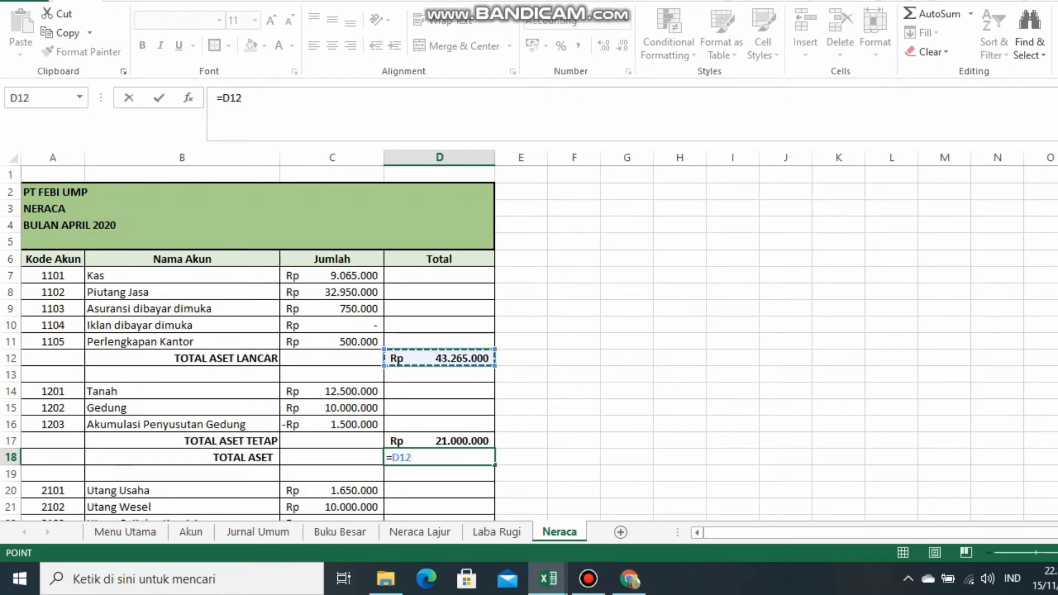
pyautogui.click(410, 439)
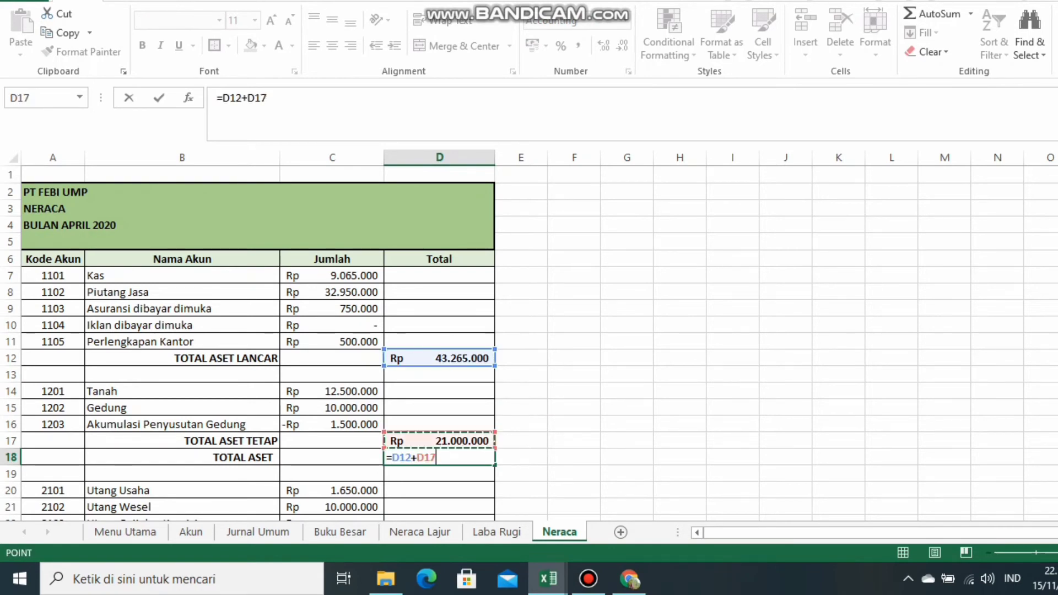
pyautogui.press('Return')
# Calculate TOTAL UTANG in cell D23 with the formula =SUM(C20:C22)
pyautogui.scroll(-2, 331, 342)
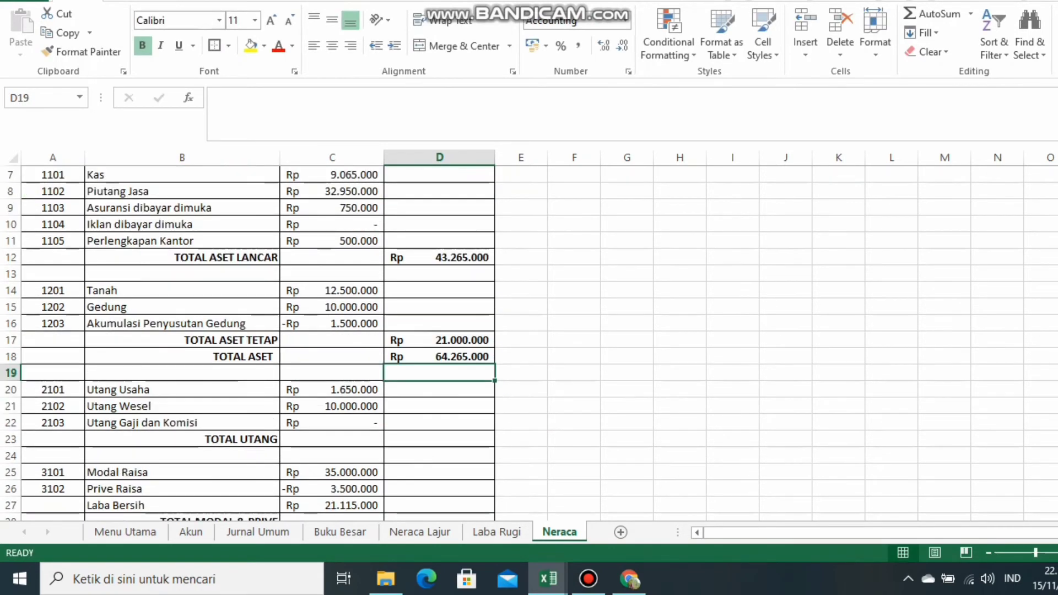
pyautogui.click(410, 439)
pyautogui.write('=SUM')
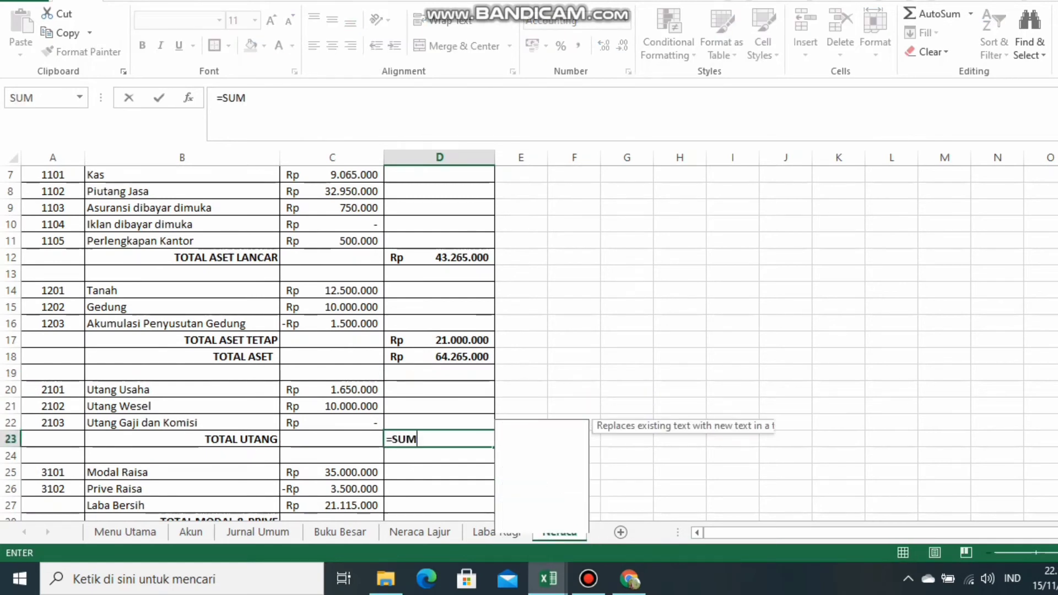
pyautogui.write('(')
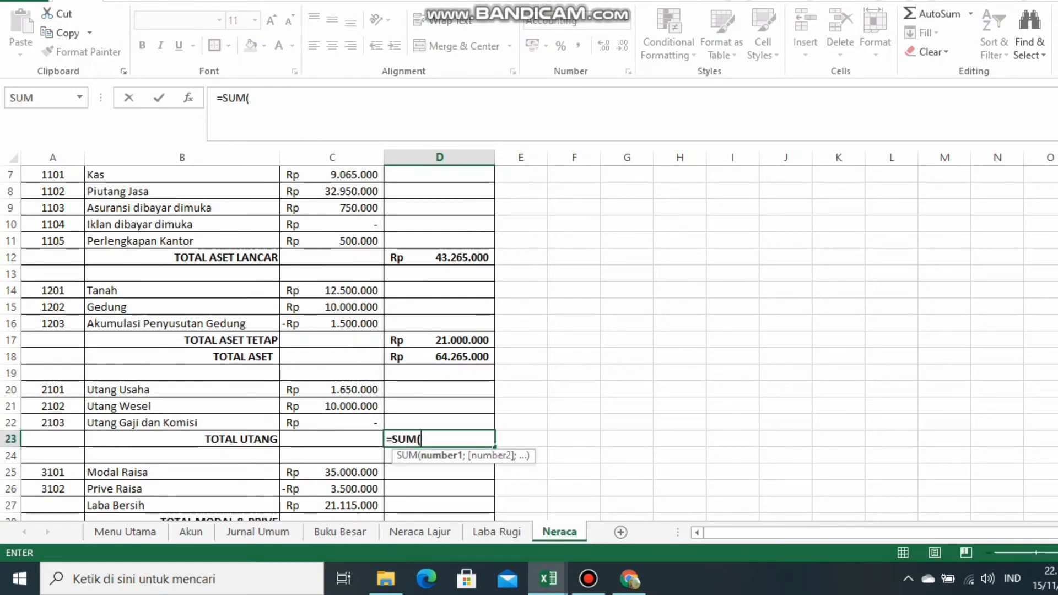
pyautogui.moveTo(331, 389); pyautogui.dragTo(331, 422)
pyautogui.write(')')
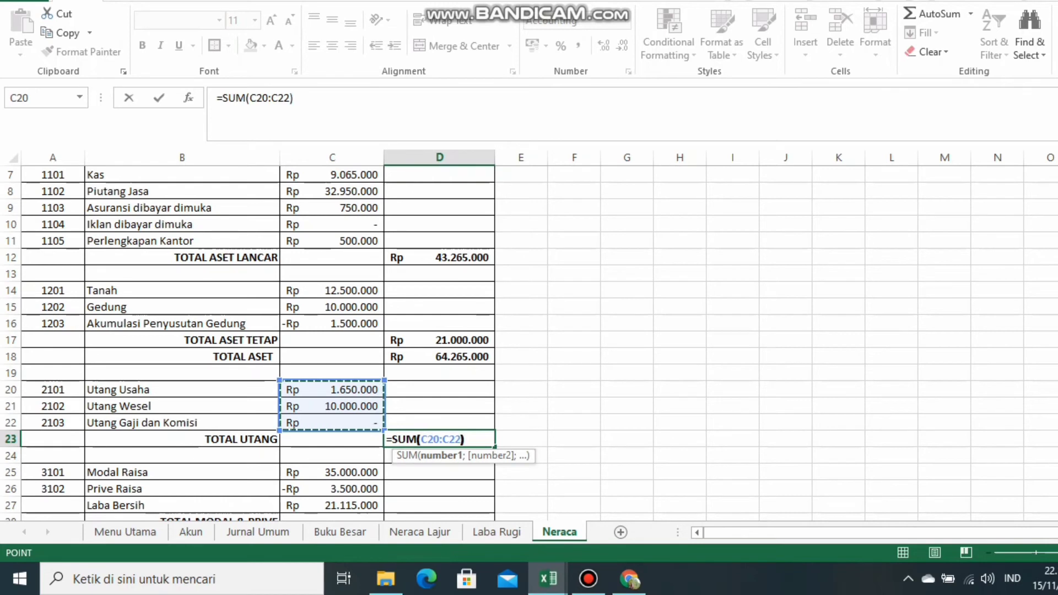
pyautogui.press('Return')
# Calculate TOTAL MODAL & PRIVE in cell D28 with the formula =SUM(C25:C27)
pyautogui.scroll(-2, 529, 330)
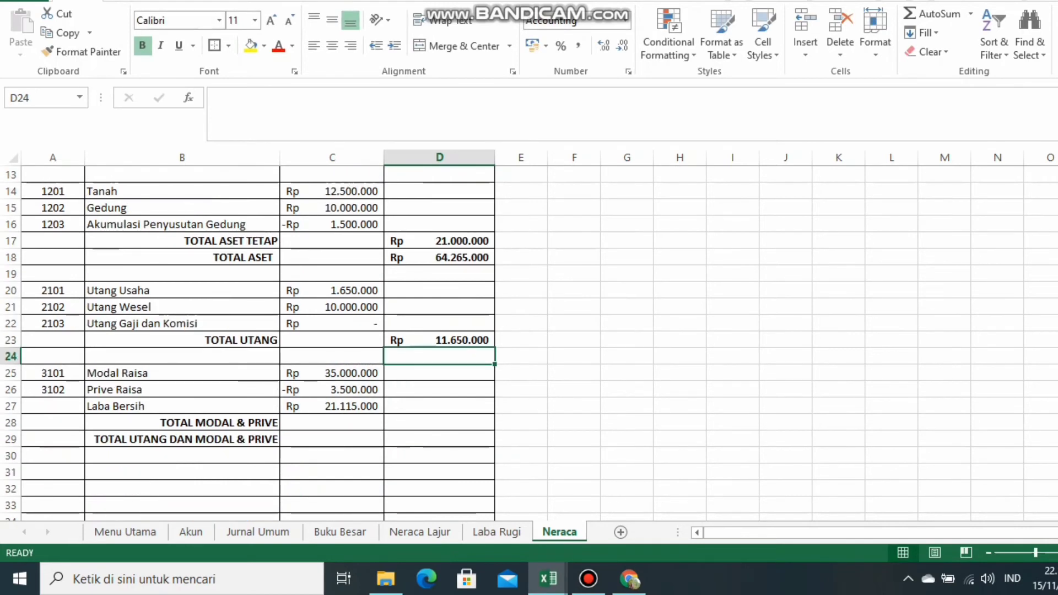
pyautogui.click(439, 422)
pyautogui.write('=SUM(')
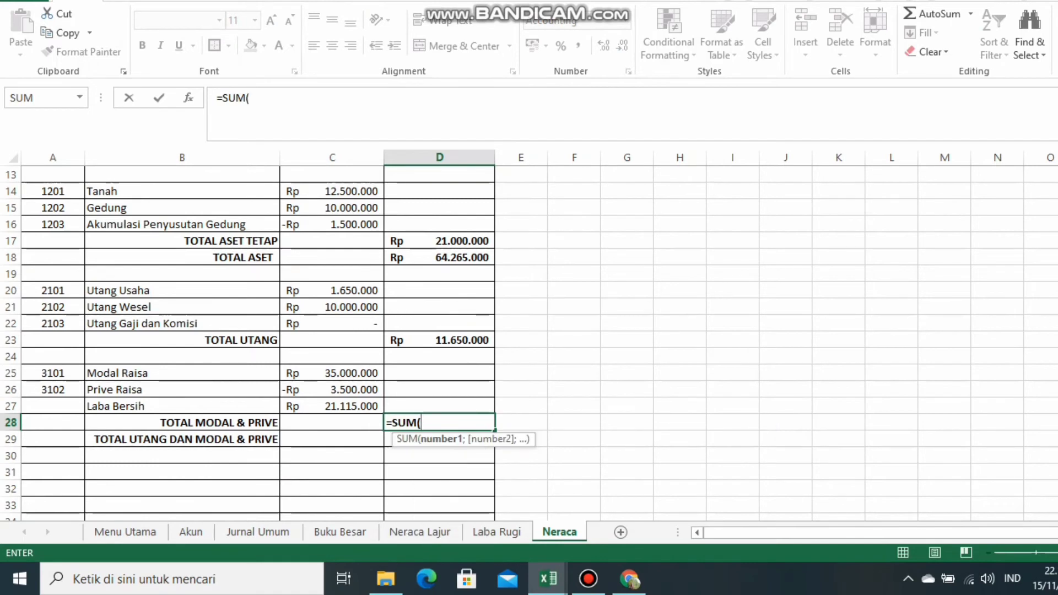
pyautogui.moveTo(342, 373); pyautogui.dragTo(343, 406)
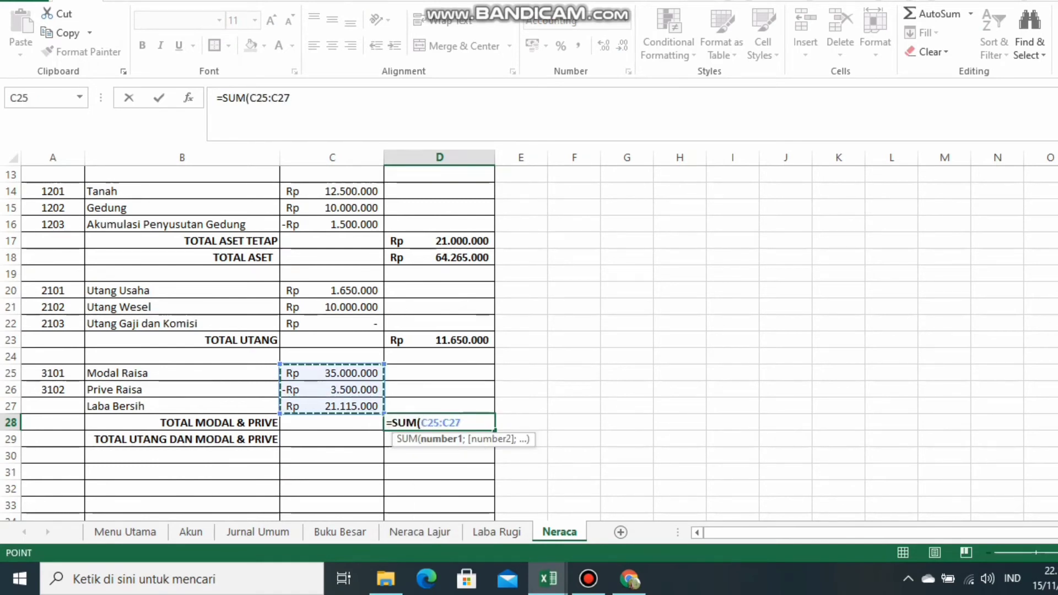
pyautogui.write(')')
pyautogui.press('Return')
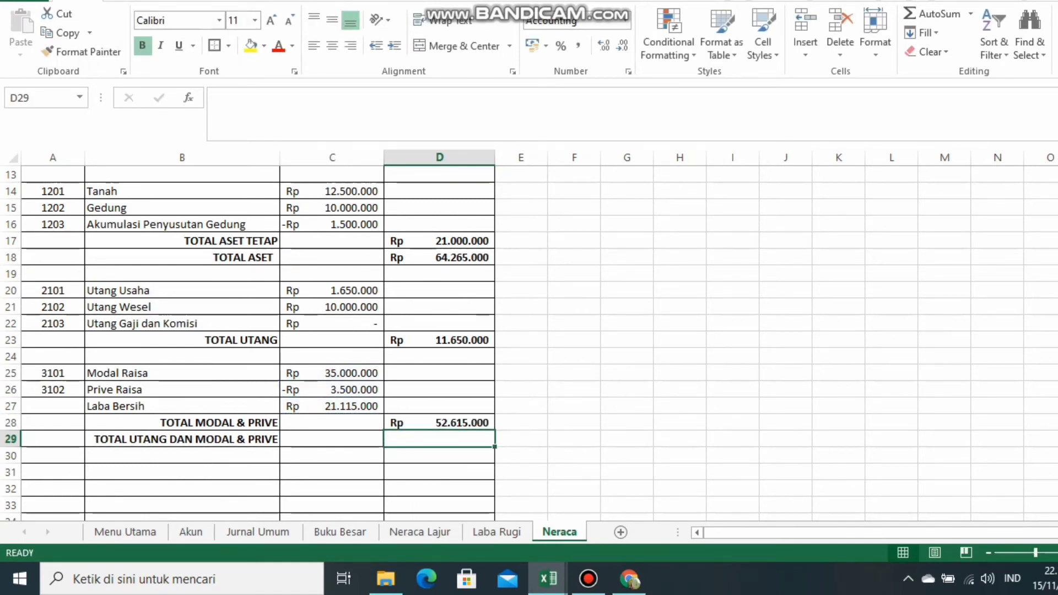
# Calculate TOTAL UTANG DAN MODAL & PRIVE in cell D29 with the formula =D23+D28
pyautogui.write('=')
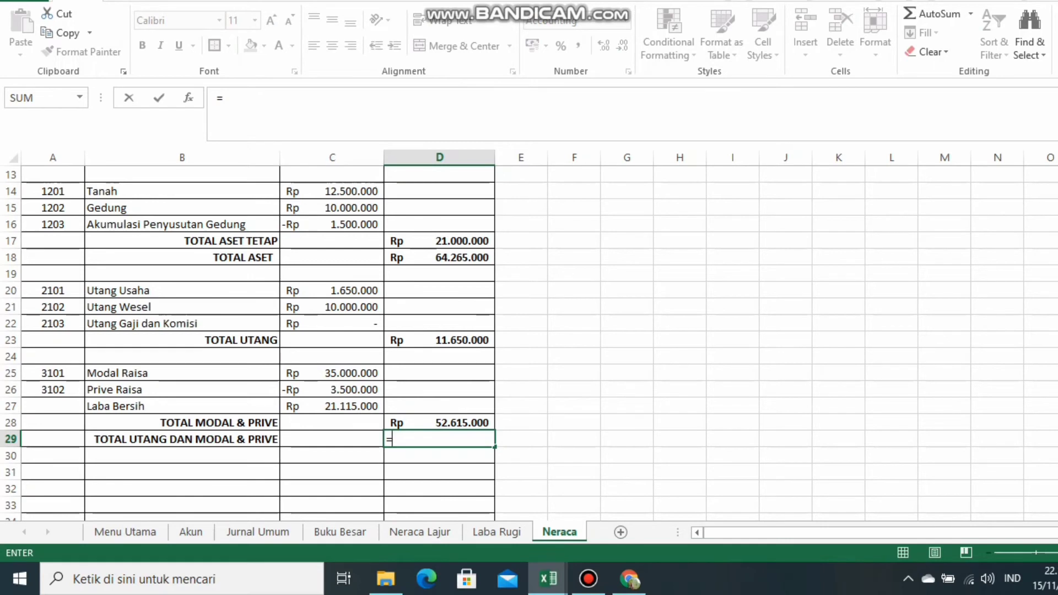
pyautogui.click(439, 340)
pyautogui.write('+')
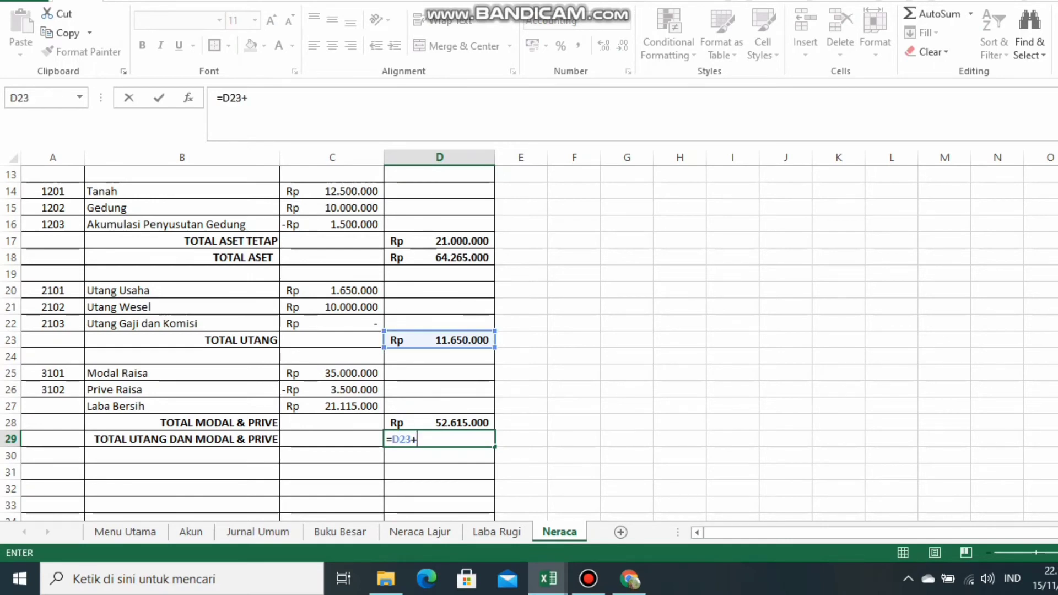
pyautogui.press('Up')
pyautogui.press('Return')
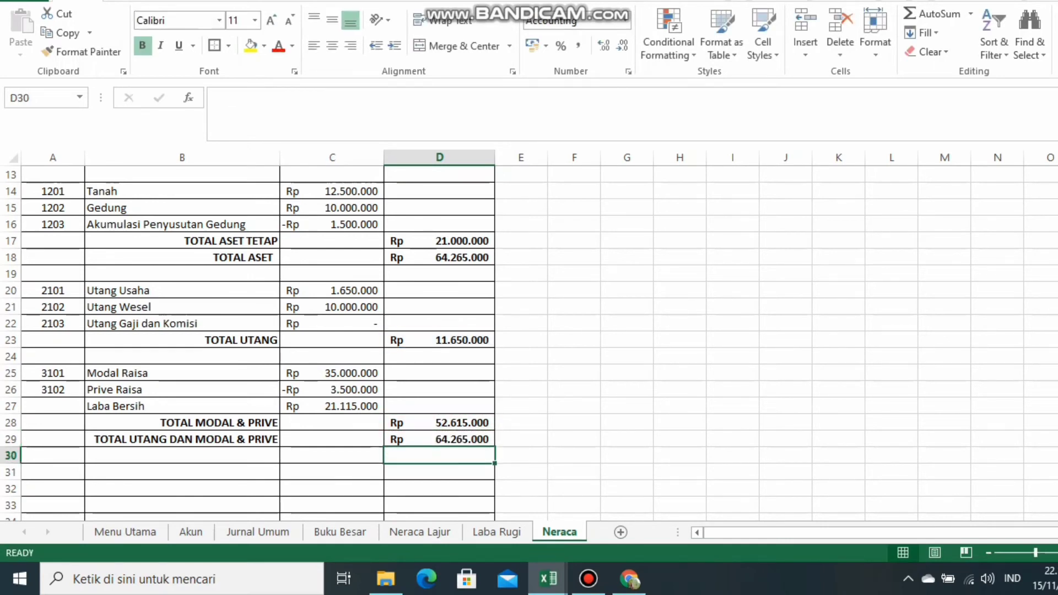
# Compare TOTAL ASET in D18 with TOTAL UTANG DAN MODAL & PRIVE in D29 and review the upper part of the balance sheet
pyautogui.scroll(1, 520, 343)
pyautogui.scroll(-1, 521, 343)
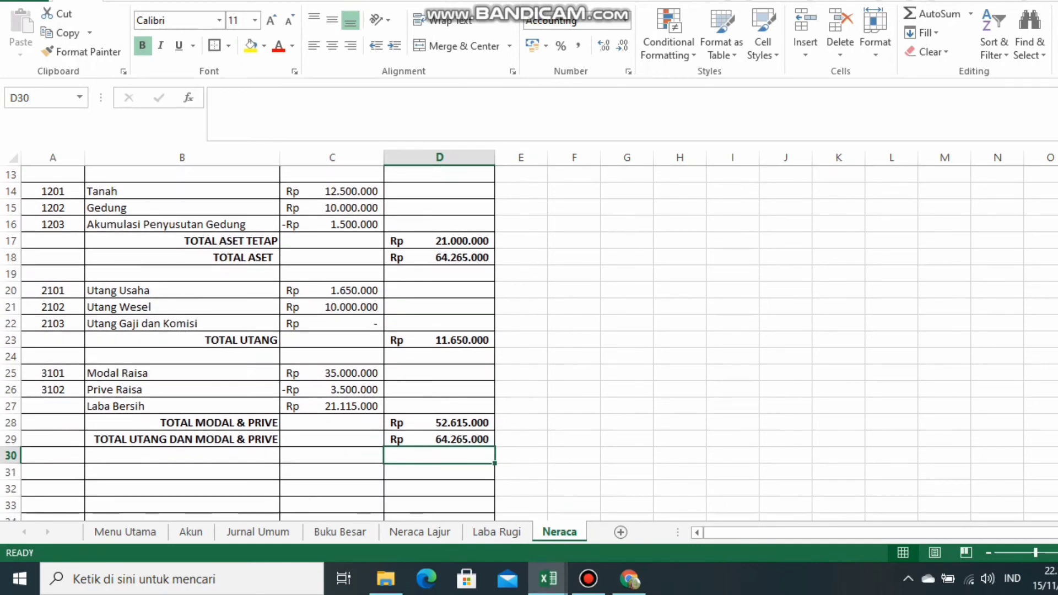
pyautogui.click(440, 257)
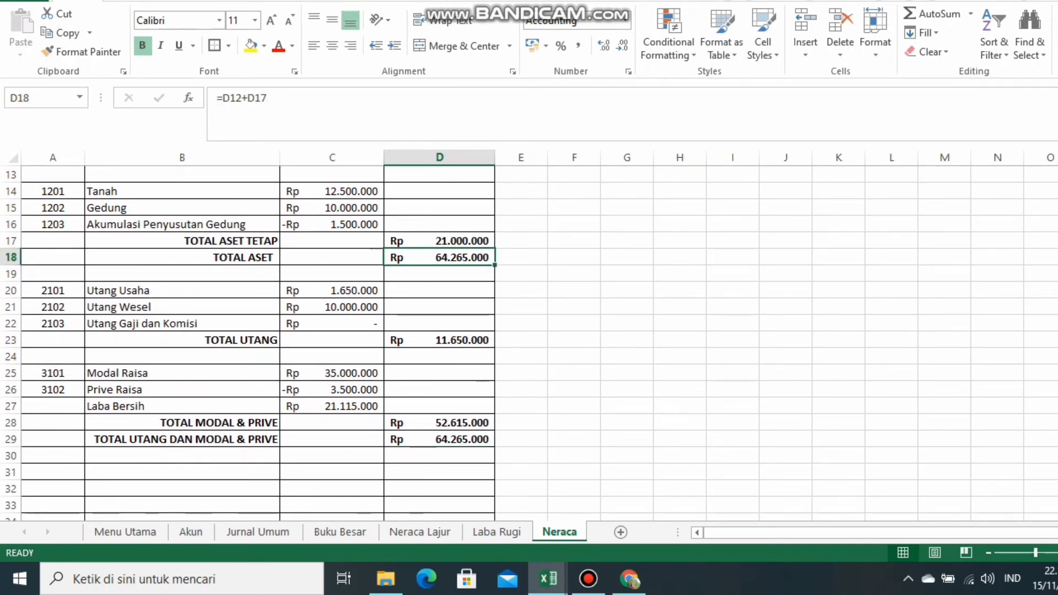
pyautogui.press('Down')
pyautogui.press('Down')
pyautogui.press('Down')
pyautogui.press('Down')
pyautogui.press('Down')
pyautogui.press('Down')
pyautogui.press('Down')
pyautogui.press('Down')
pyautogui.press('Down')
pyautogui.press('Down')
pyautogui.press('Down')
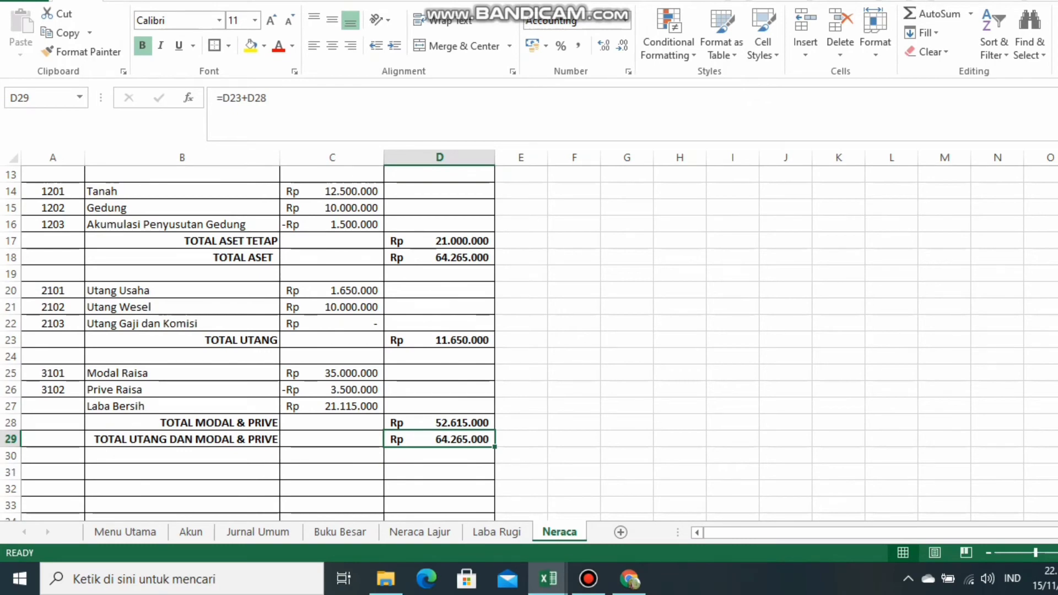
pyautogui.press('Right')
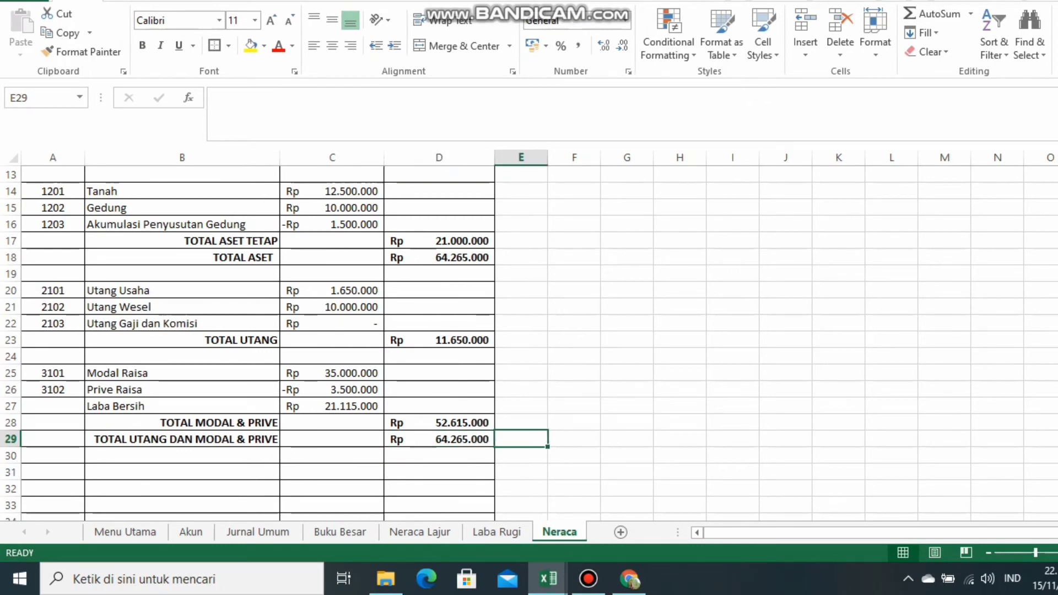
pyautogui.scroll(4, 529, 341)
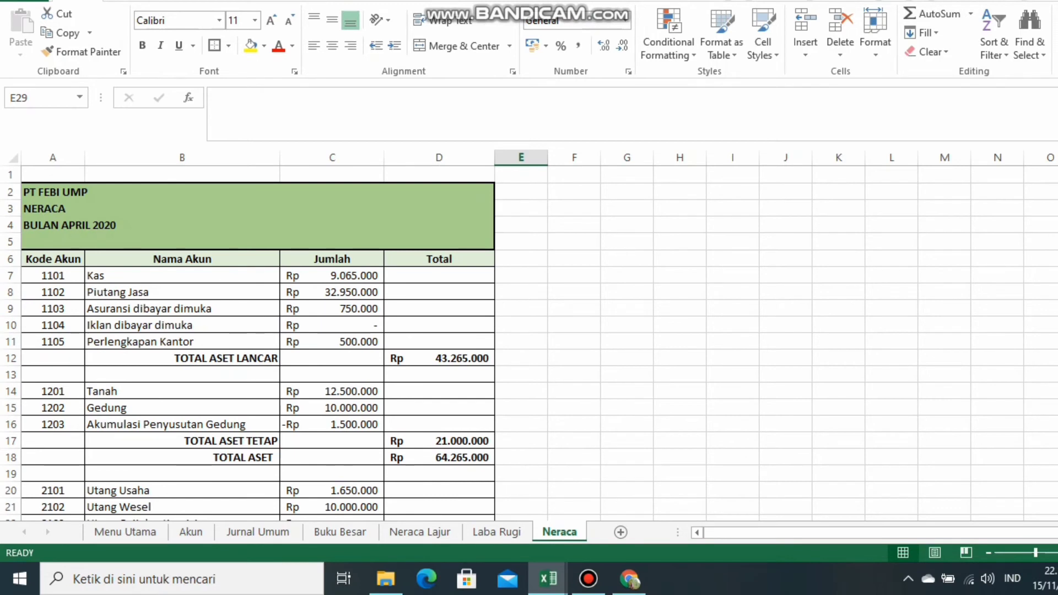
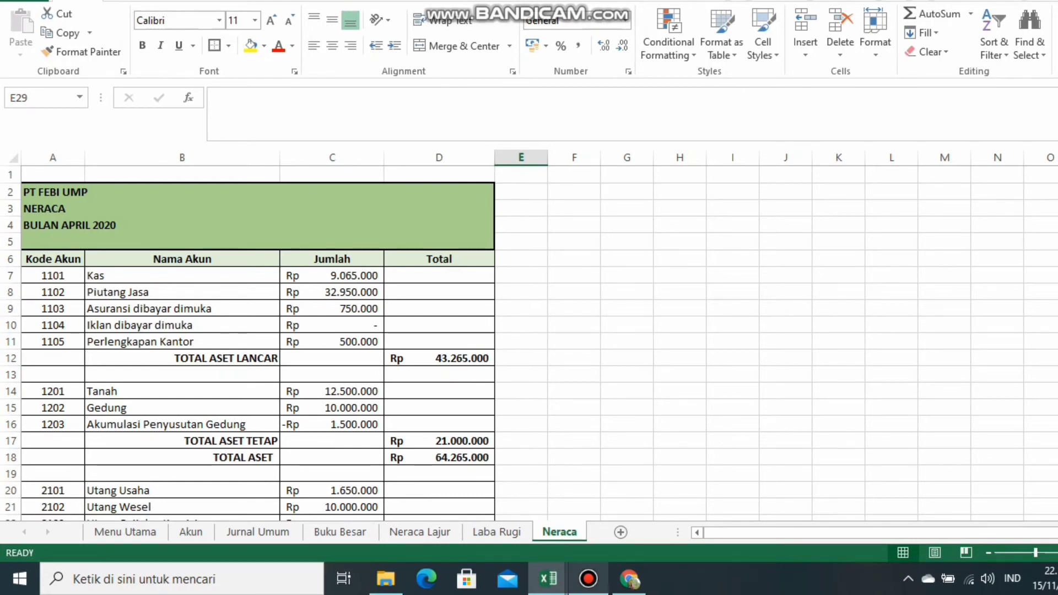
pyautogui.moveTo(588, 578)
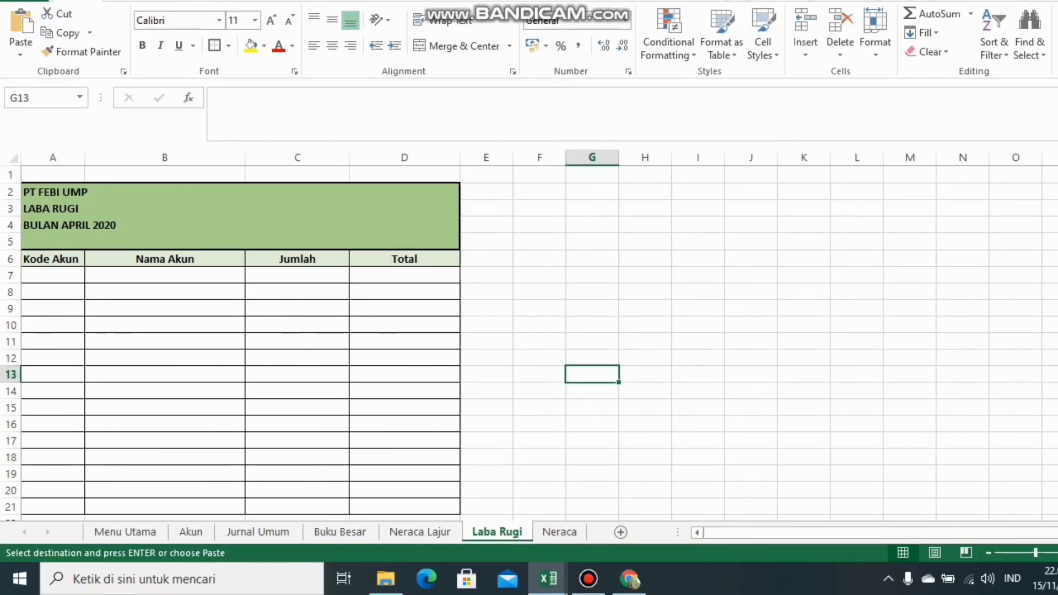
# Copy account codes 4101 to 5108 from the Akun sheet into the Kode Akun column of Laba Rugi, starting at A7
pyautogui.click(53, 209)
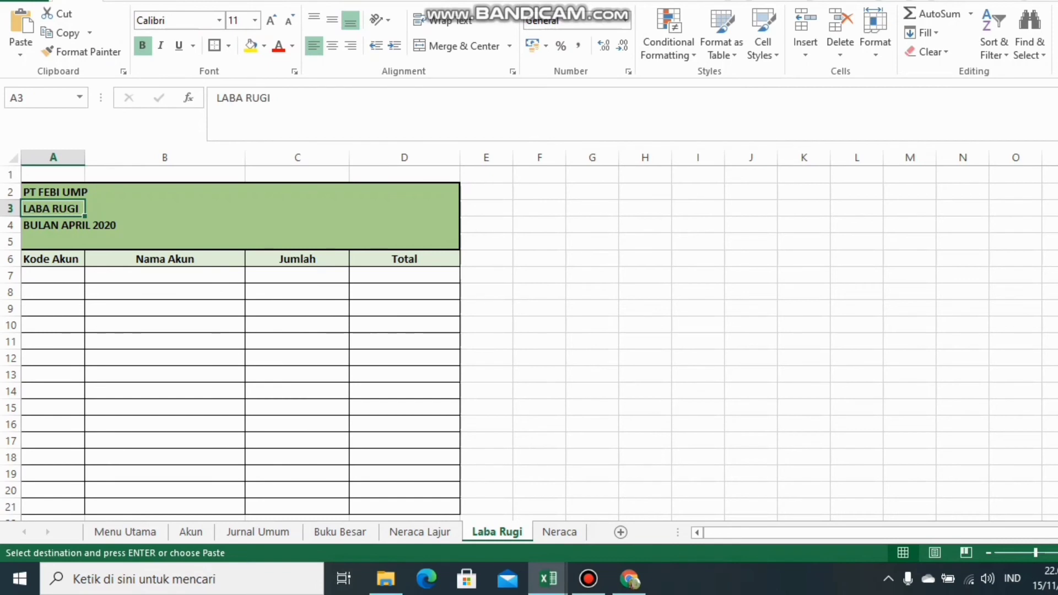
pyautogui.click(53, 275)
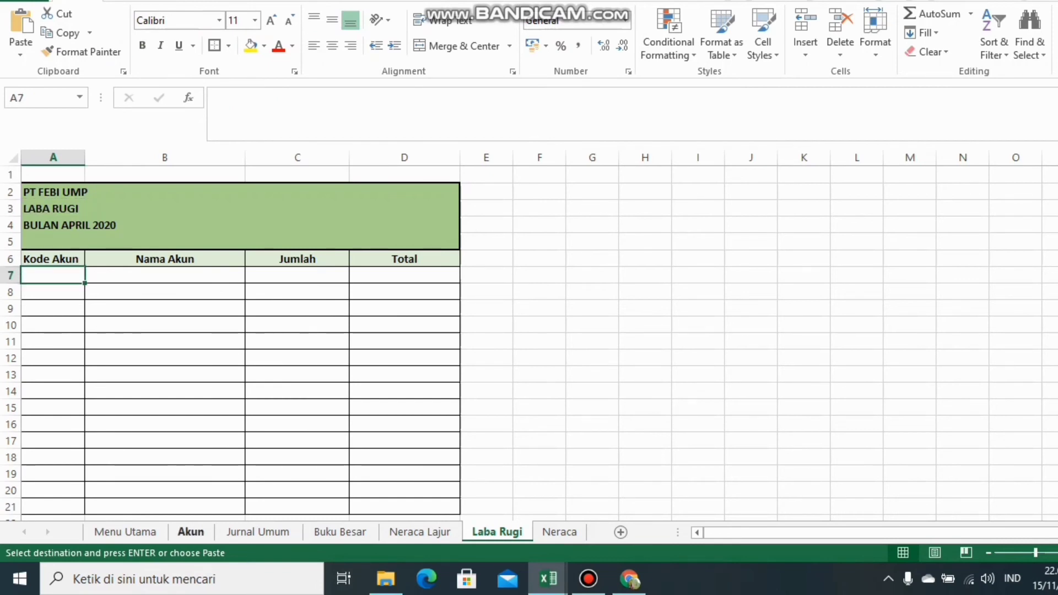
pyautogui.click(191, 532)
pyautogui.moveTo(53, 275); pyautogui.dragTo(53, 473)
pyautogui.hotkey('ctrl', 'c')
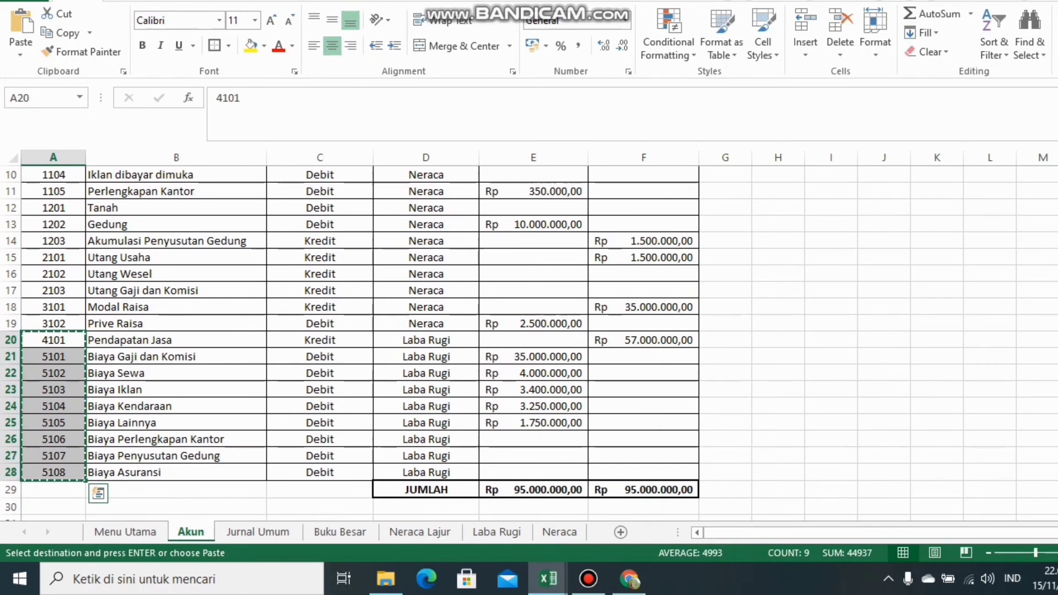
pyautogui.click(496, 532)
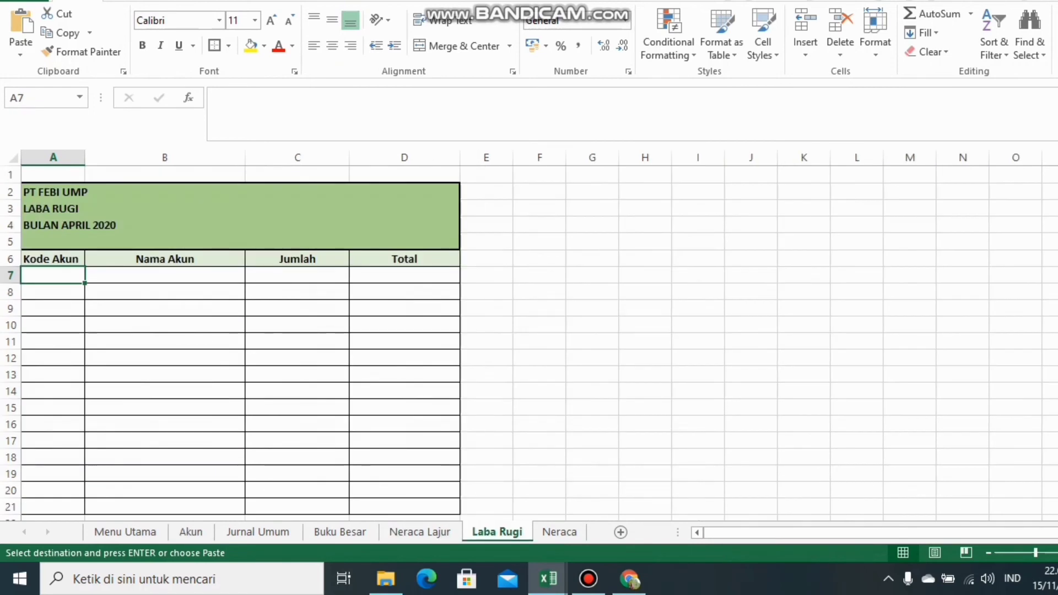
pyautogui.hotkey('ctrl', 'v')
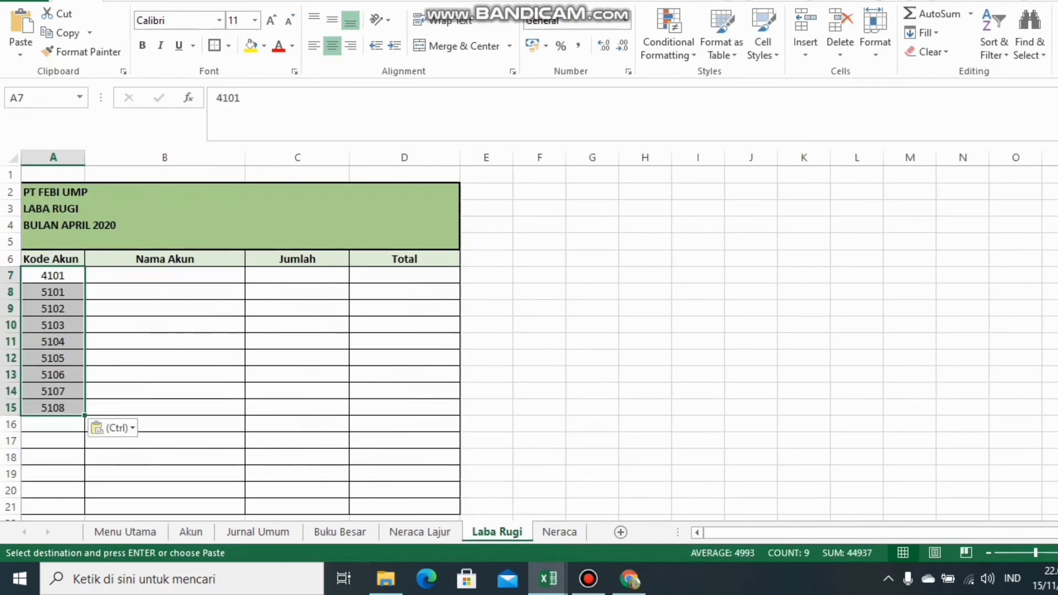
# Fill the Nama Akun cells B7:B15 on Laba Rugi using the formula =VLOOKUP(A7;Akun;2;FALSE)
pyautogui.click(165, 275)
pyautogui.write('=')
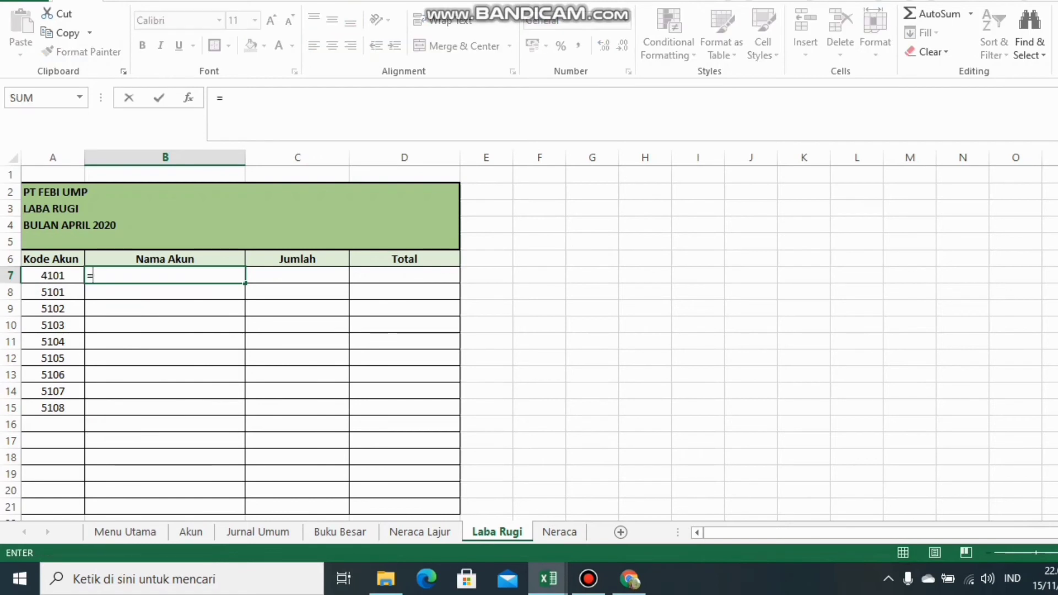
pyautogui.write('VLOOKUP')
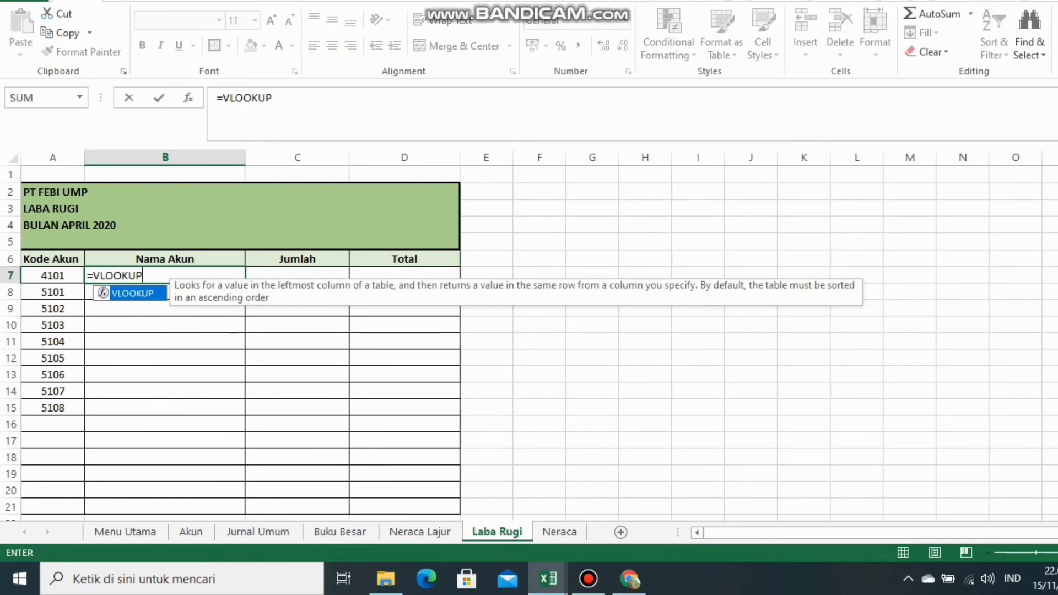
pyautogui.write('(')
pyautogui.press('Left')
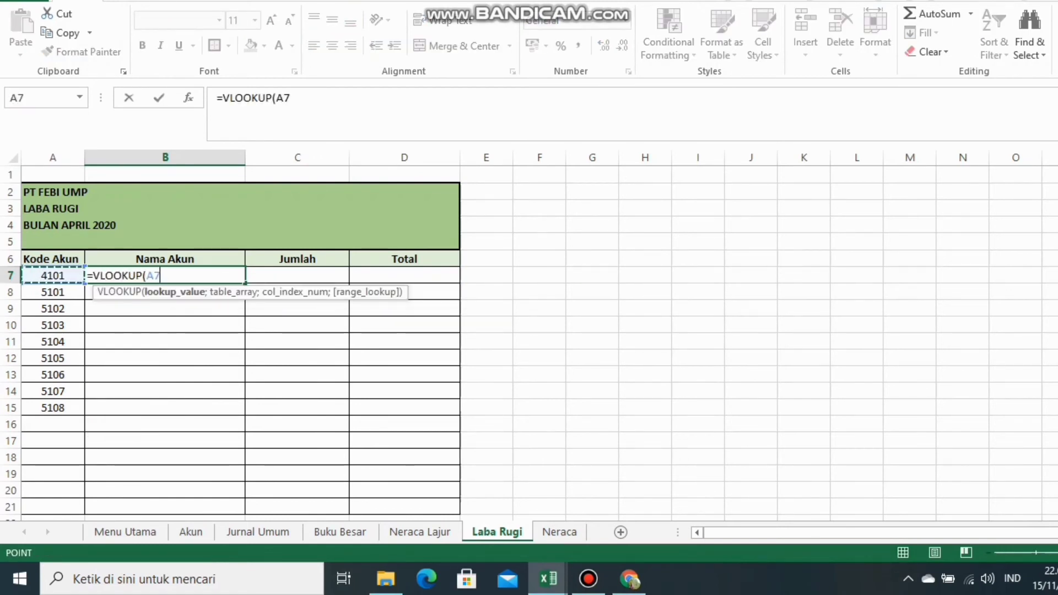
pyautogui.write(';AKUN;')
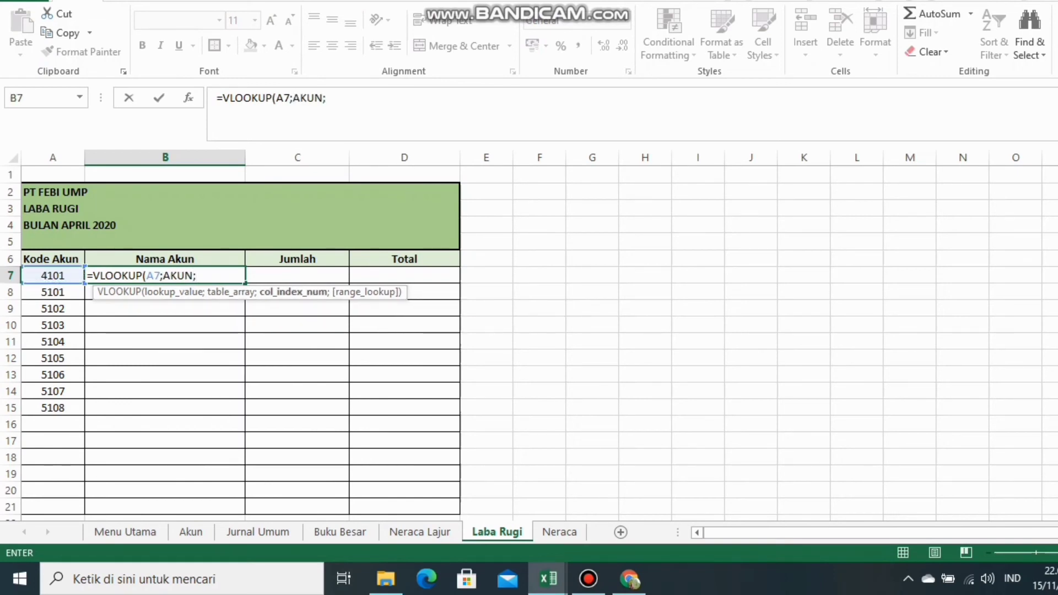
pyautogui.write('2;FA')
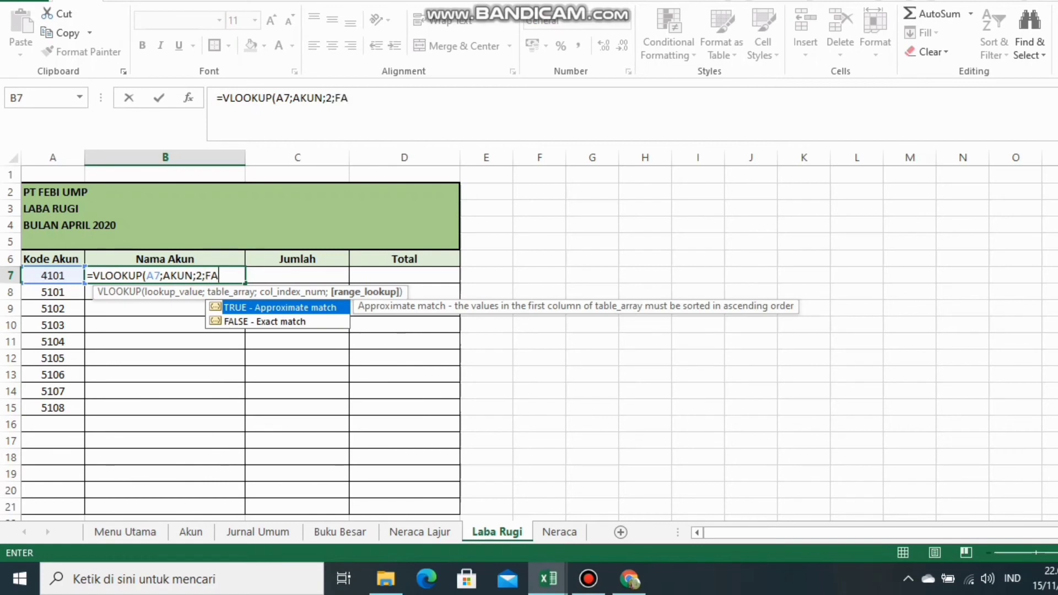
pyautogui.write('LSE)')
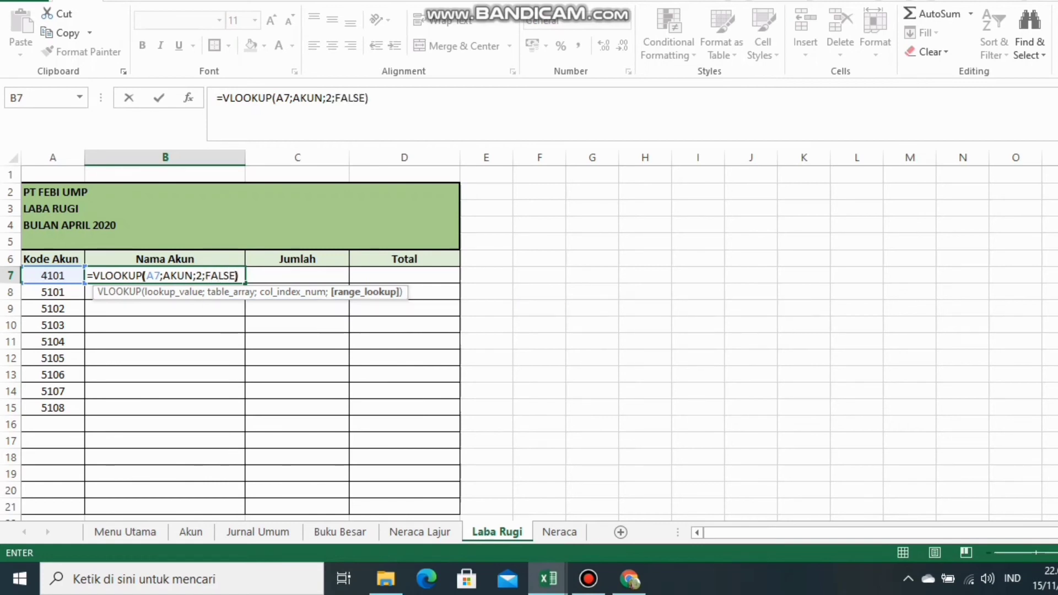
pyautogui.press('Return')
pyautogui.press('Up')
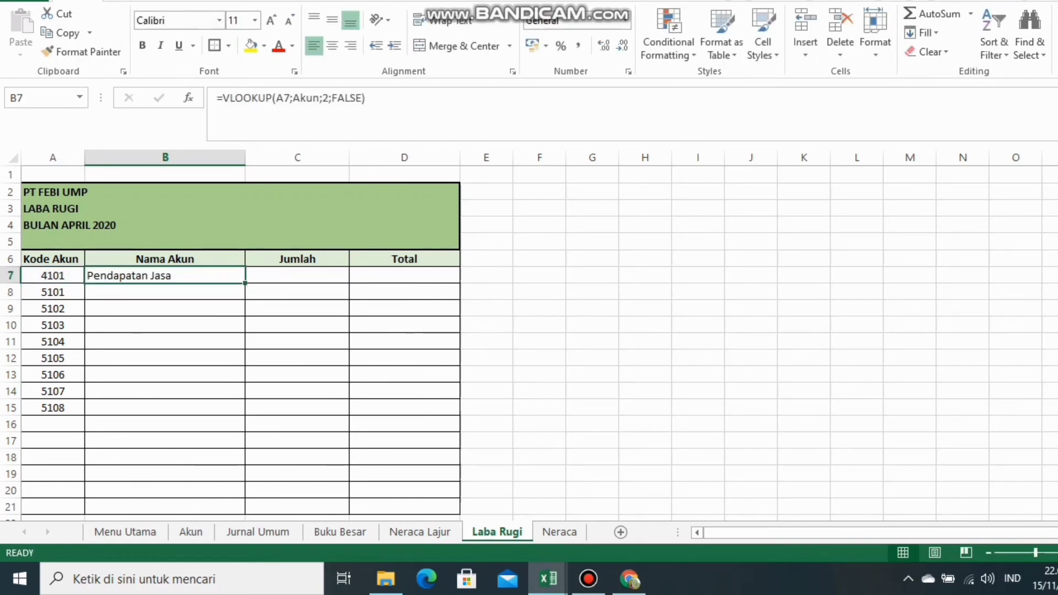
pyautogui.moveTo(245, 284); pyautogui.dragTo(244, 413)
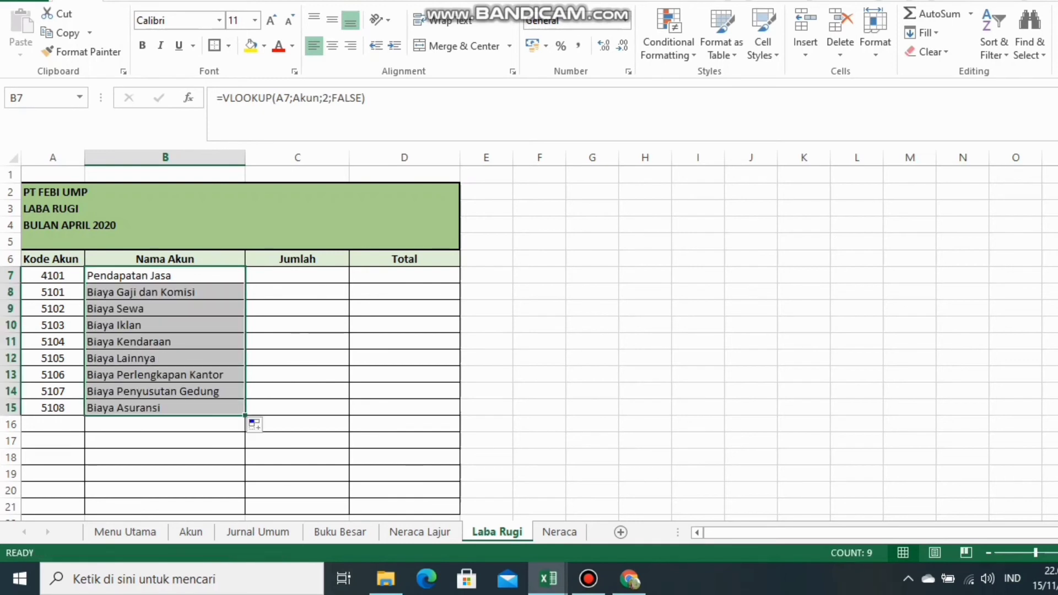
# Begin the Jumlah formula in C7 of Laba Rugi with =SUMIF('Neraca Lajur'!A:A;'Laba Rugi'!A7;'Neraca Lajur'!G:G)+
pyautogui.click(297, 276)
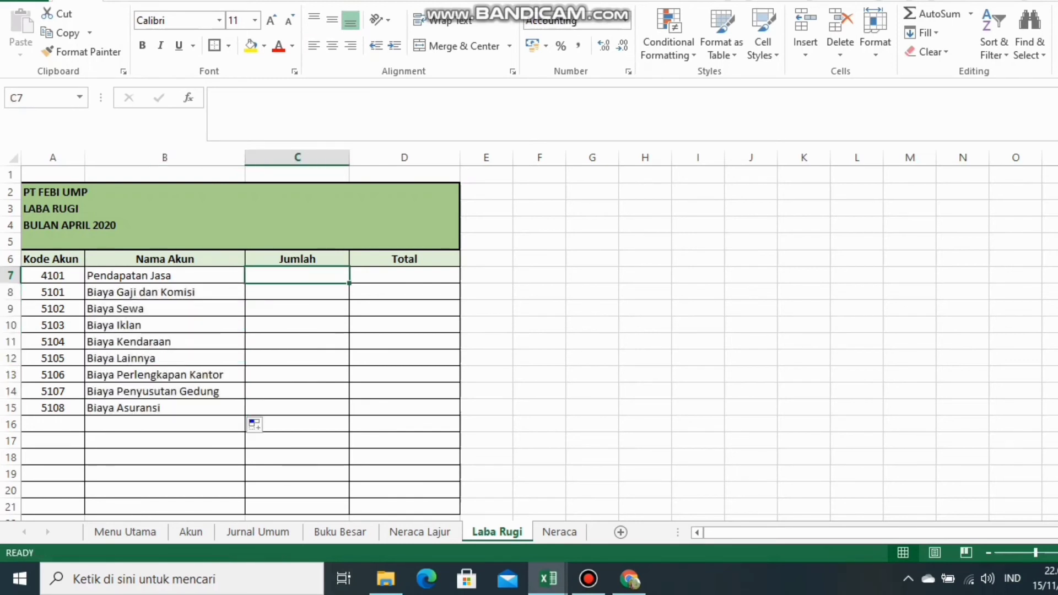
pyautogui.write('=SUM')
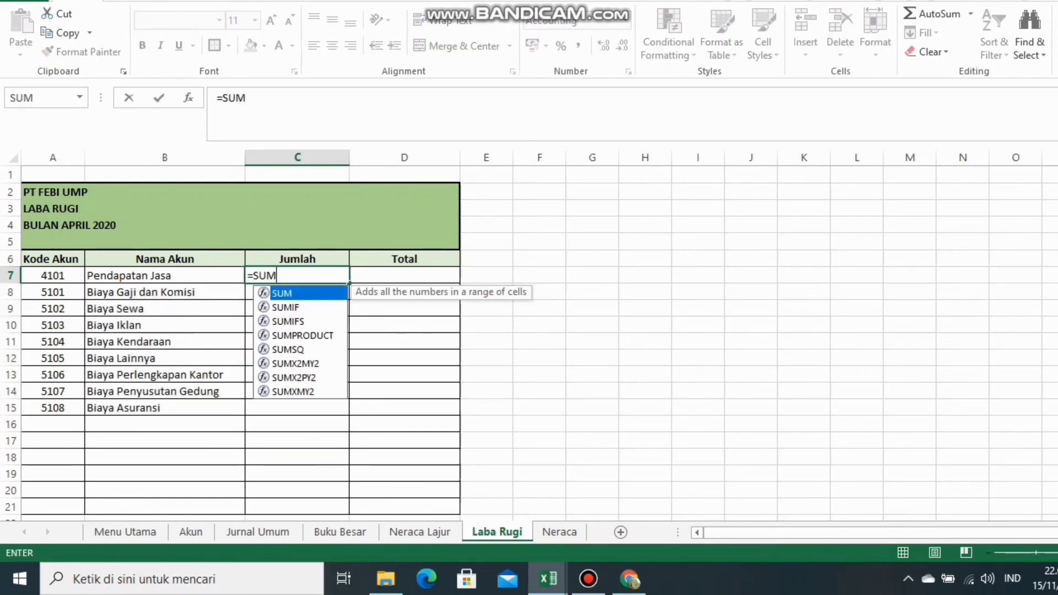
pyautogui.press('Down')
pyautogui.press('Tab')
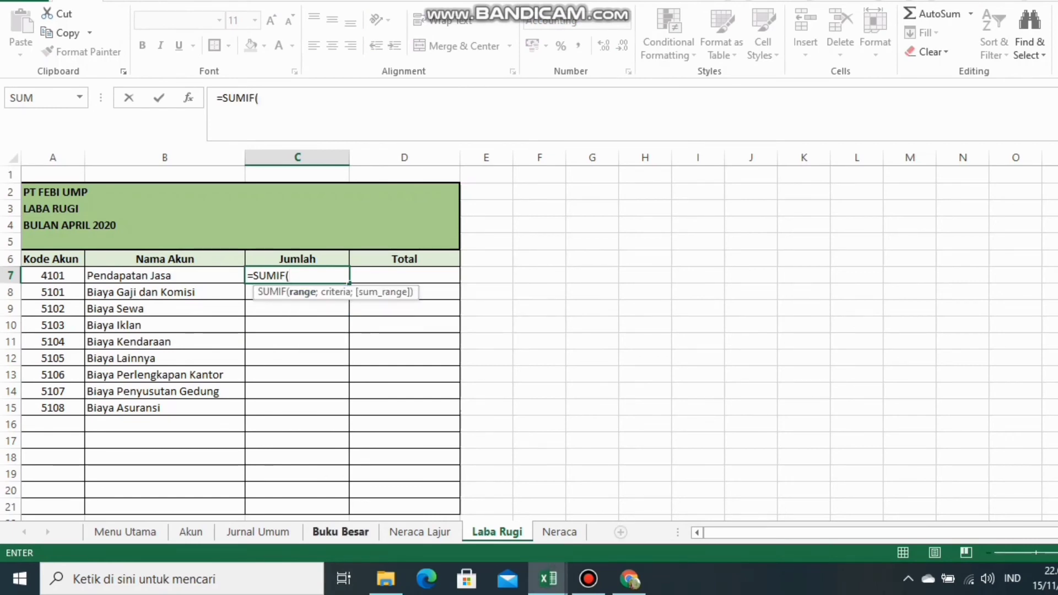
pyautogui.click(419, 532)
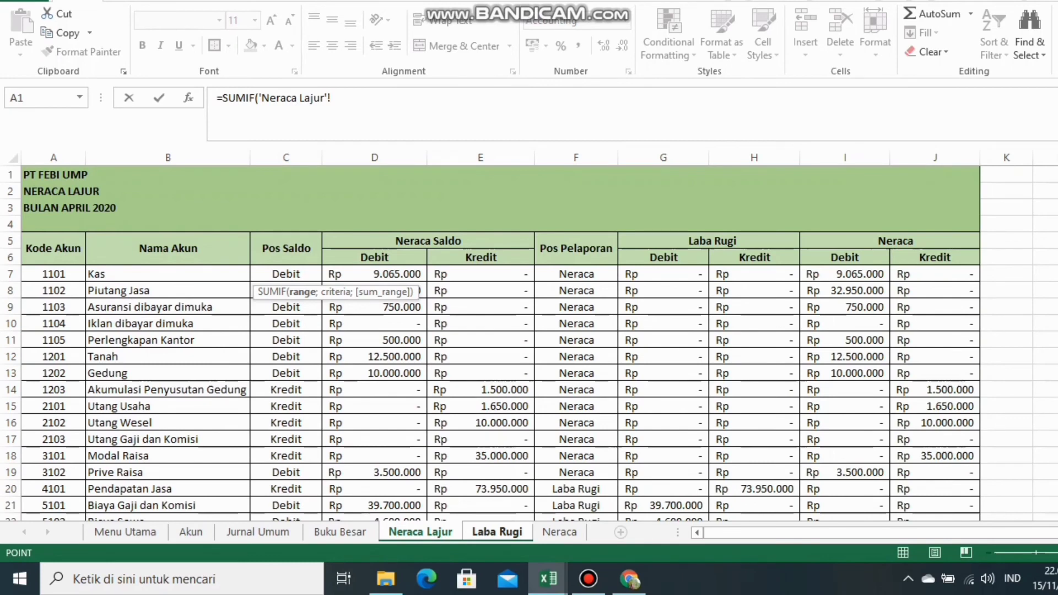
pyautogui.click(53, 158)
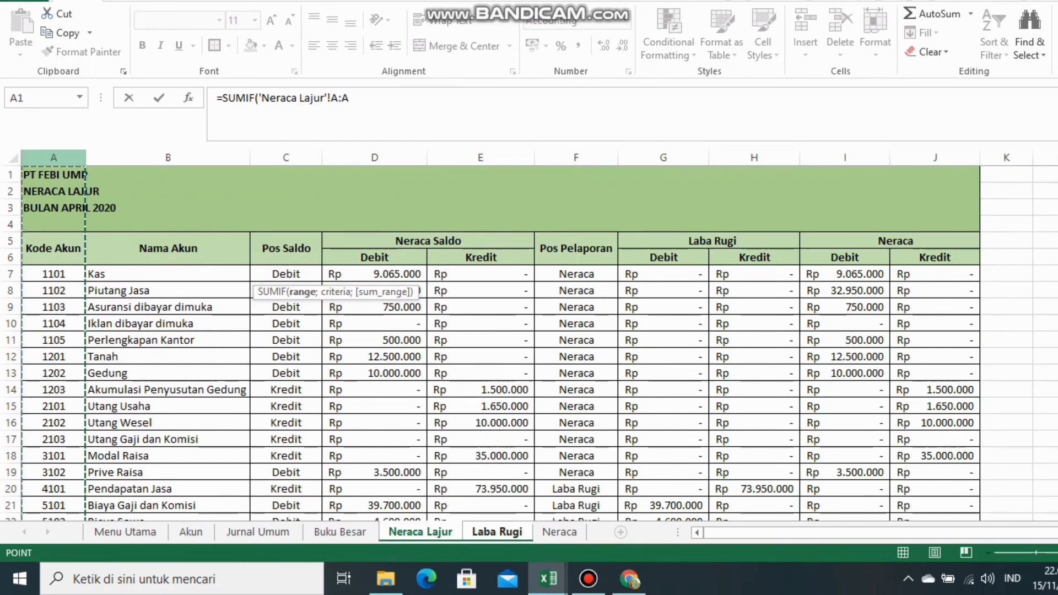
pyautogui.write(';')
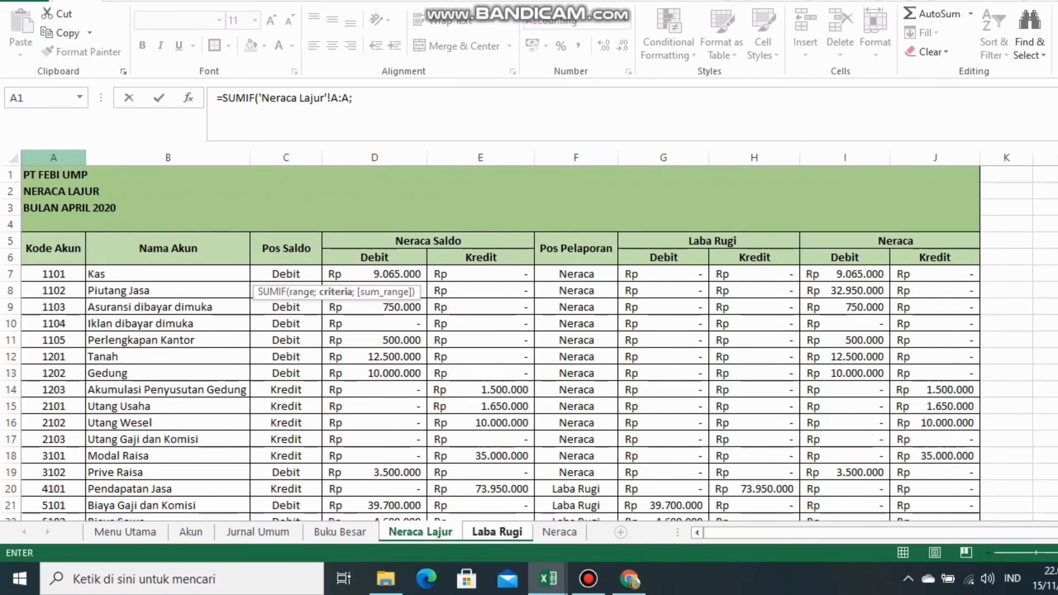
pyautogui.click(497, 532)
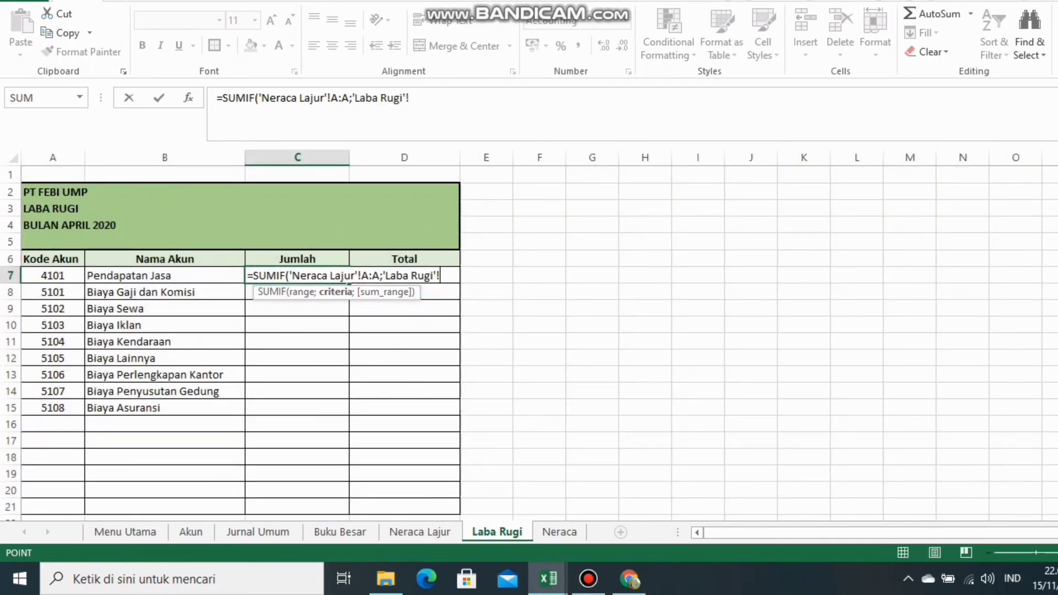
pyautogui.click(53, 276)
pyautogui.write(';')
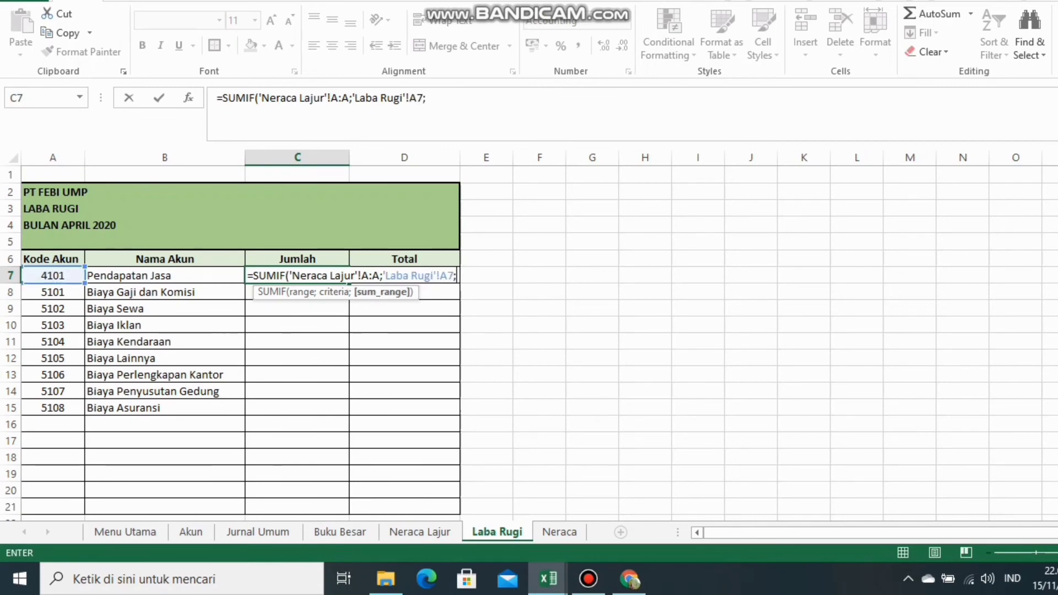
pyautogui.click(419, 532)
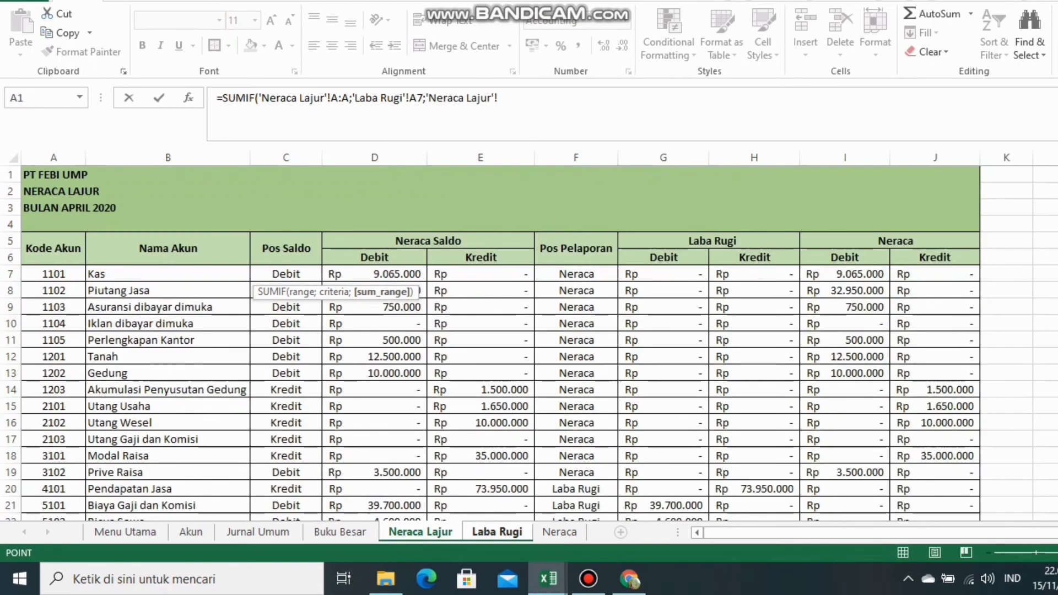
pyautogui.click(663, 157)
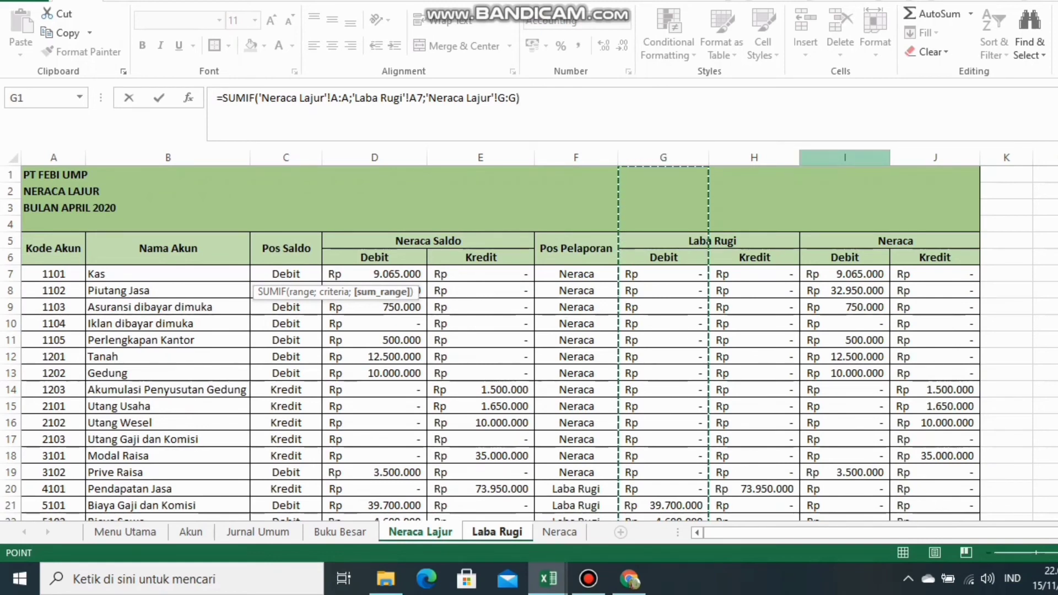
pyautogui.write(')+')
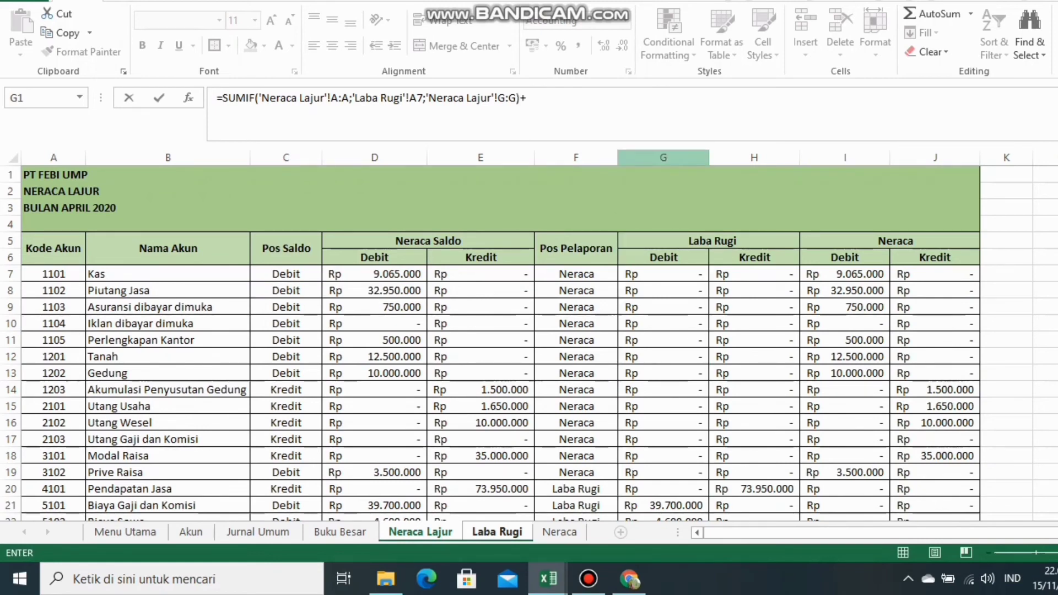
# Complete the C7 formula with SUMIF('Neraca Lajur'!A:A;'Laba Rugi'!A7;'Neraca Lajur'!H:H) and fill it down through C15
pyautogui.write('SUM')
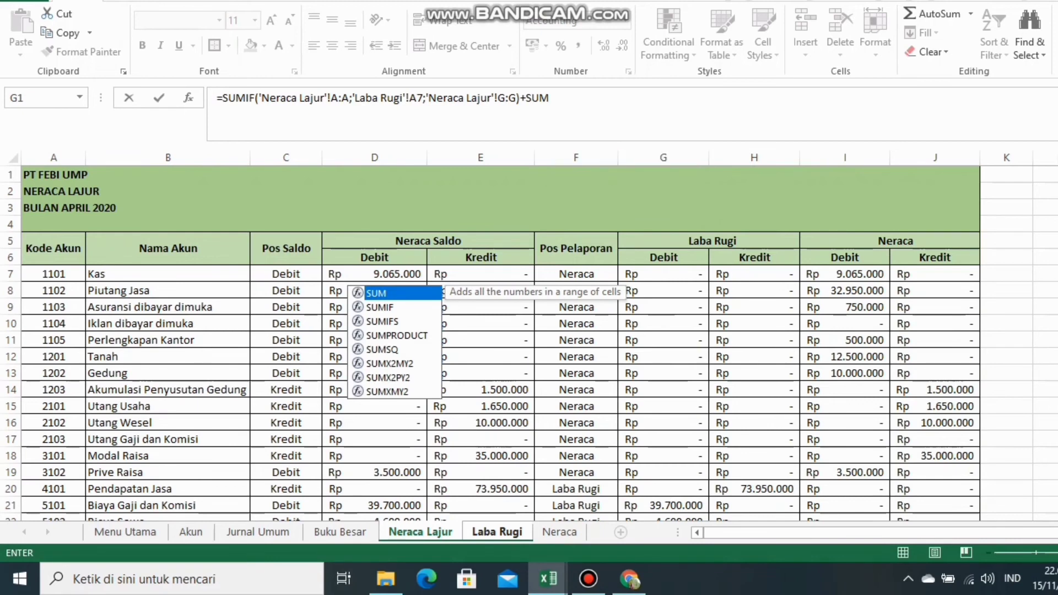
pyautogui.press('Down')
pyautogui.press('Tab')
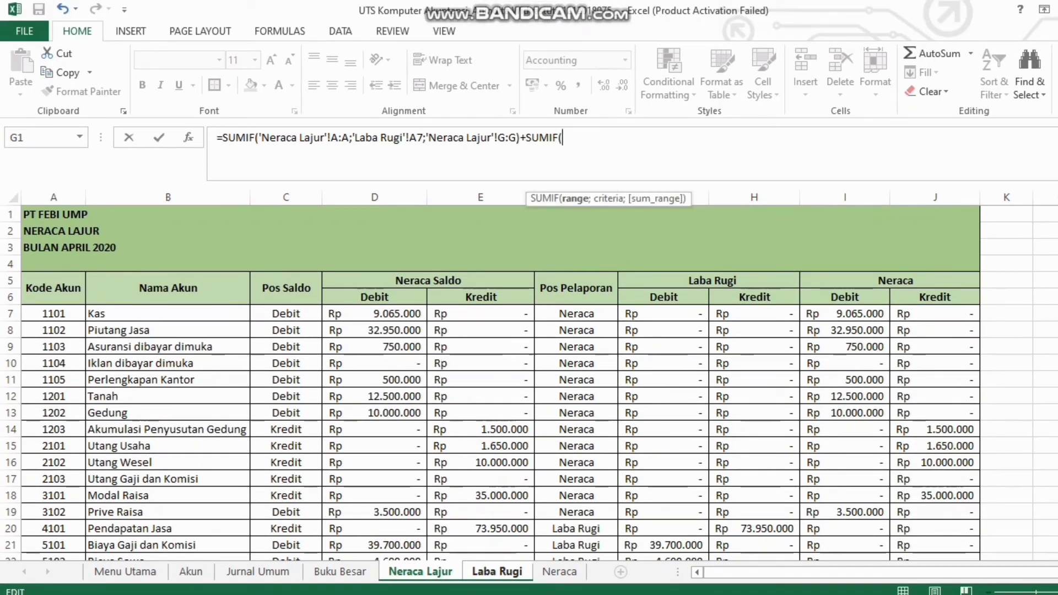
pyautogui.click(53, 196)
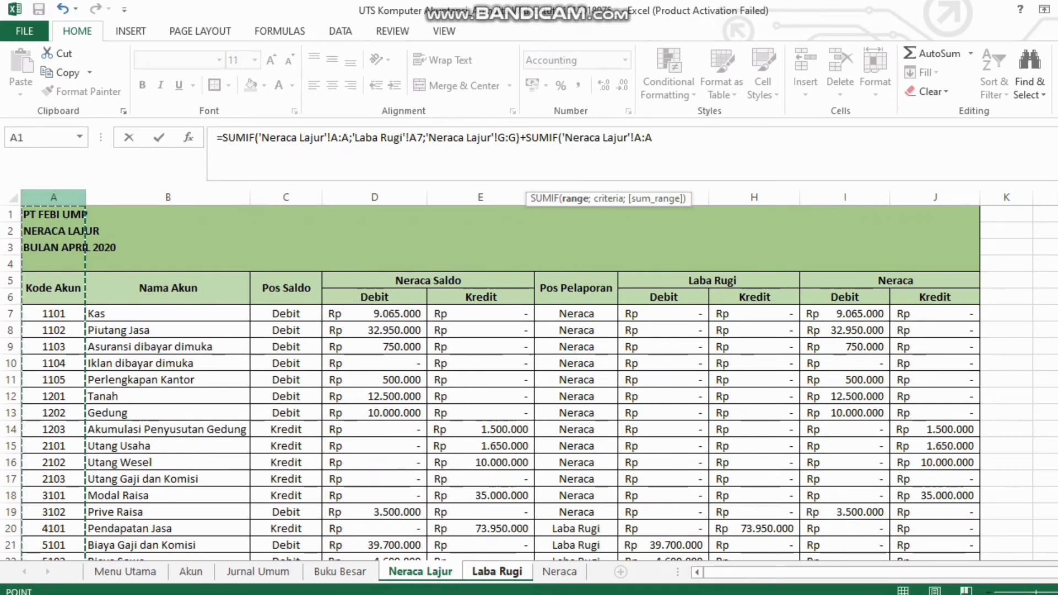
pyautogui.write(';')
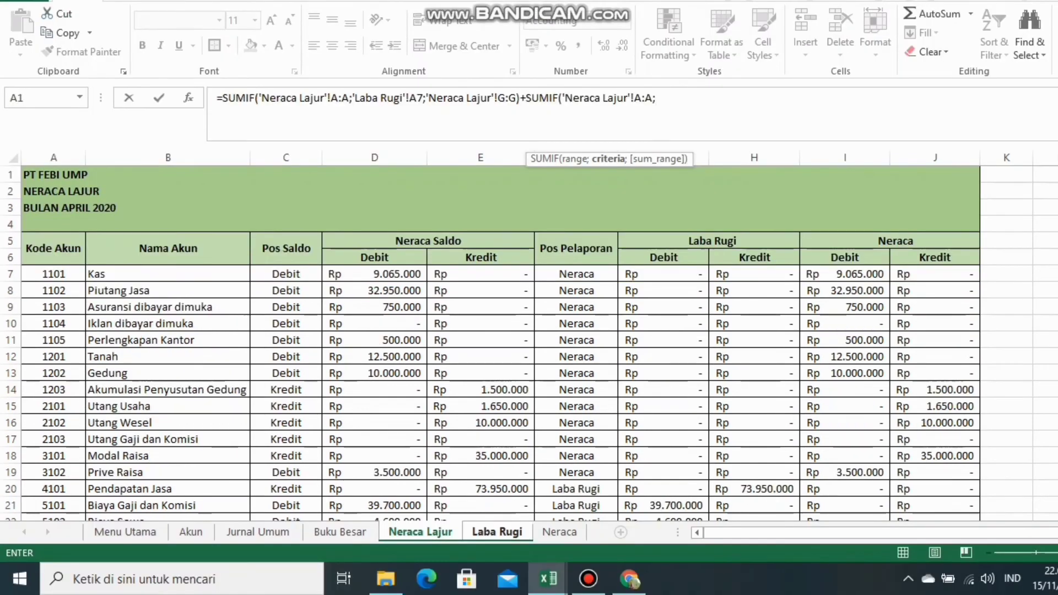
pyautogui.click(496, 571)
pyautogui.click(53, 275)
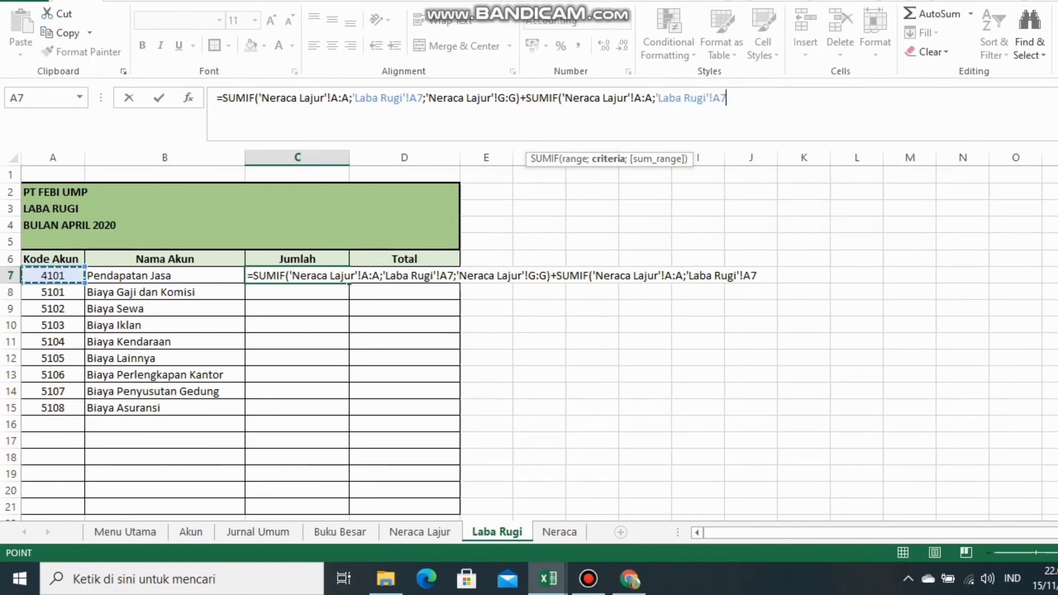
pyautogui.write(';')
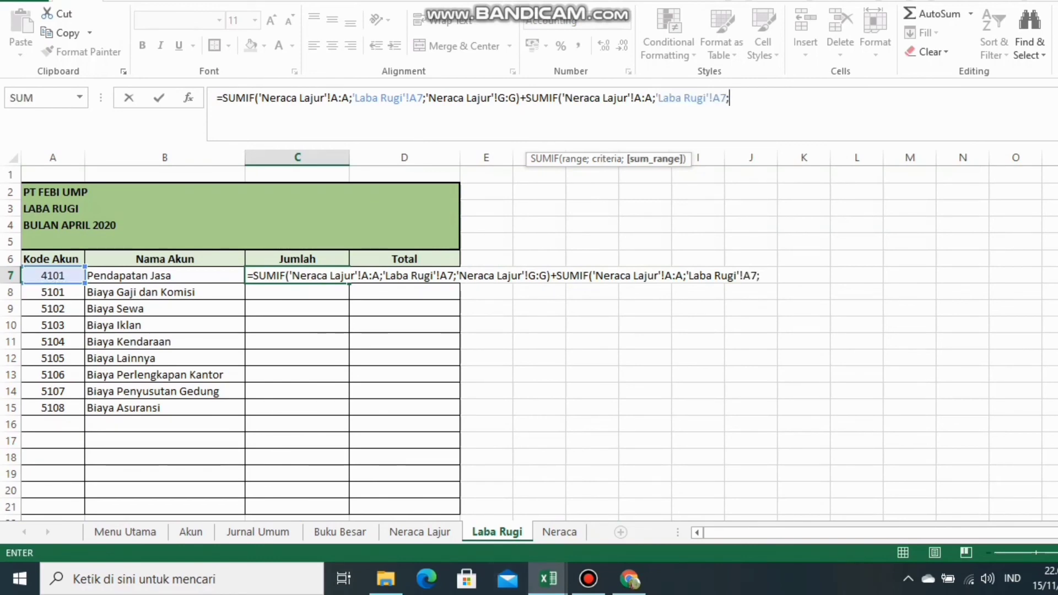
pyautogui.click(420, 532)
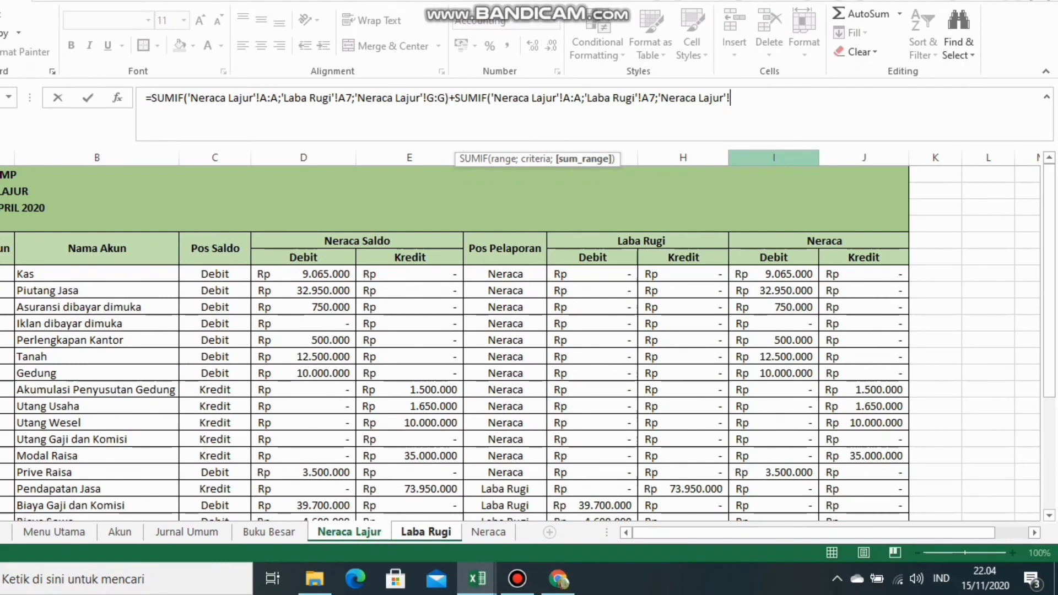
pyautogui.click(683, 157)
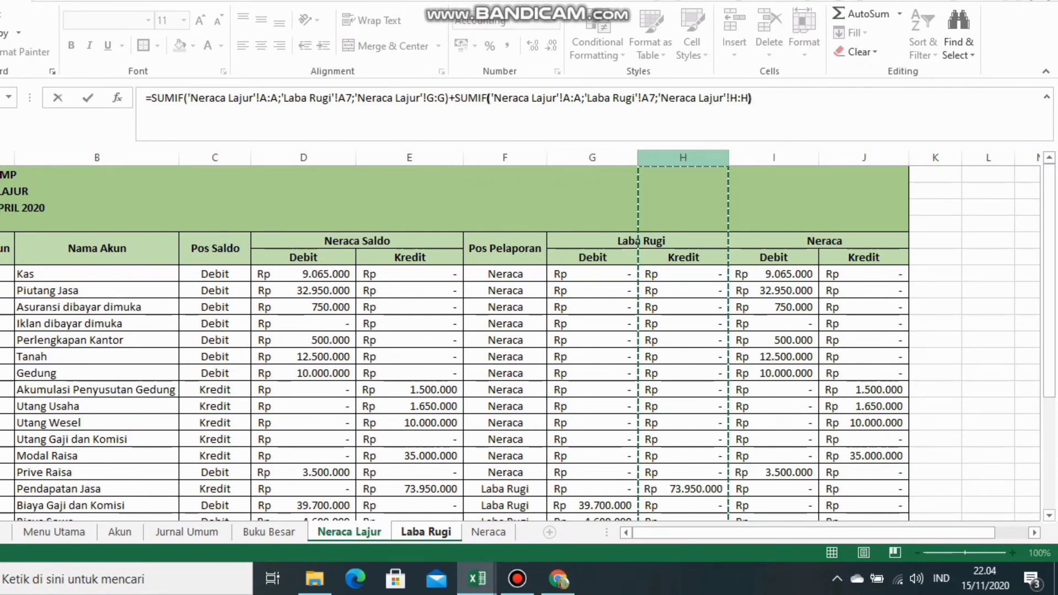
pyautogui.press('Return')
pyautogui.press('Up')
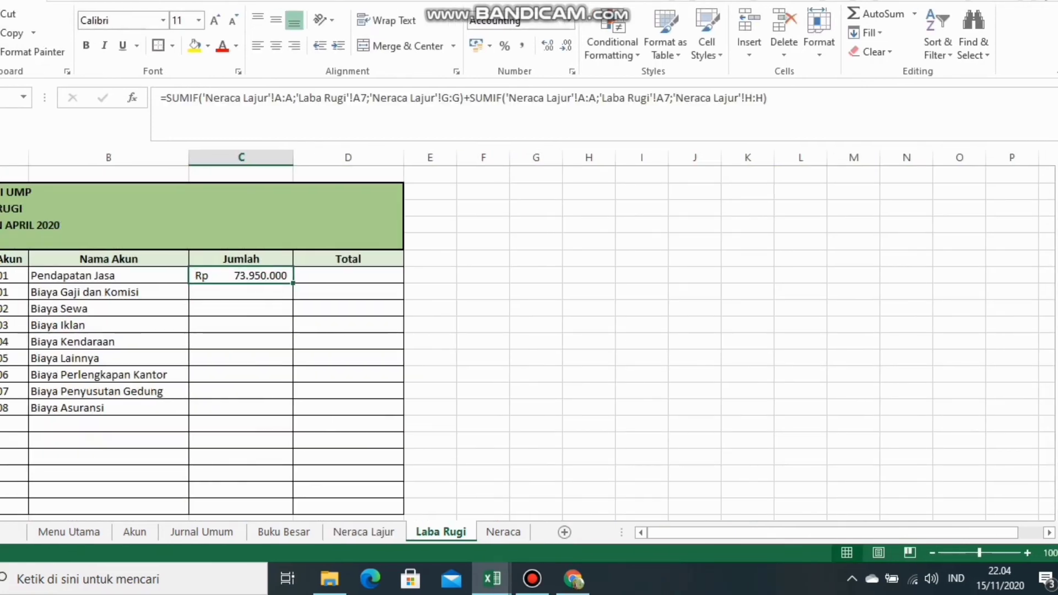
pyautogui.moveTo(278, 283); pyautogui.dragTo(278, 414)
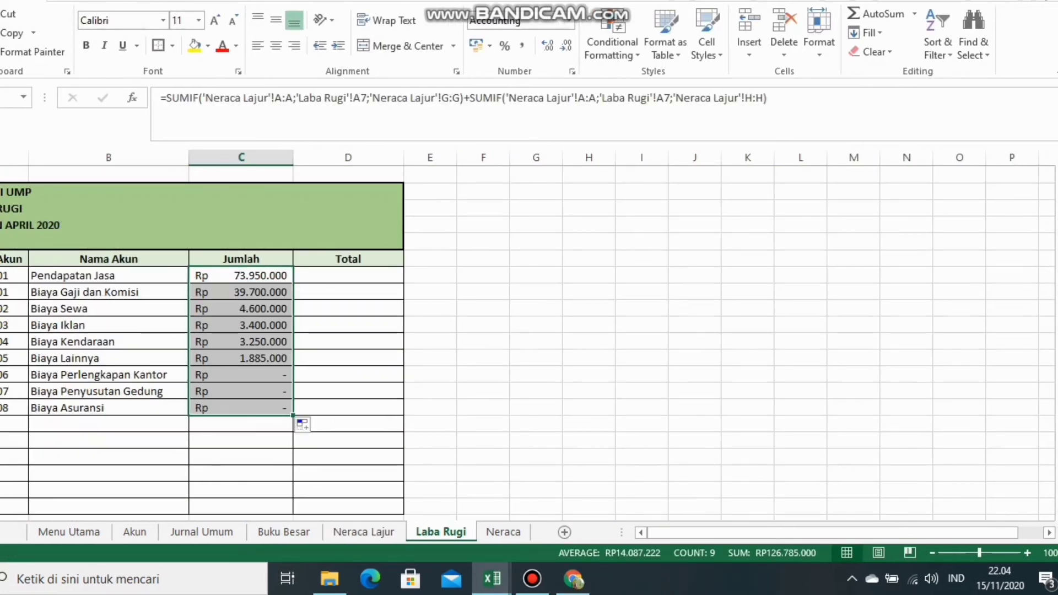
# Insert two blank rows between Pendapatan Jasa (4101) and Biaya Gaji dan Komisi (5101) on Laba Rugi
pyautogui.rightClick(10, 291)
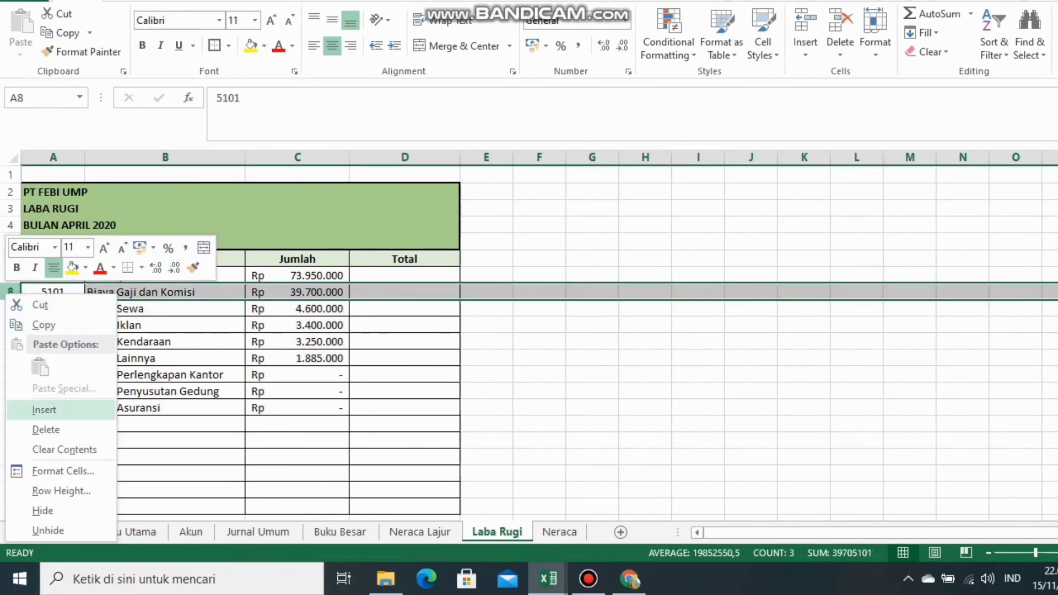
pyautogui.click(44, 410)
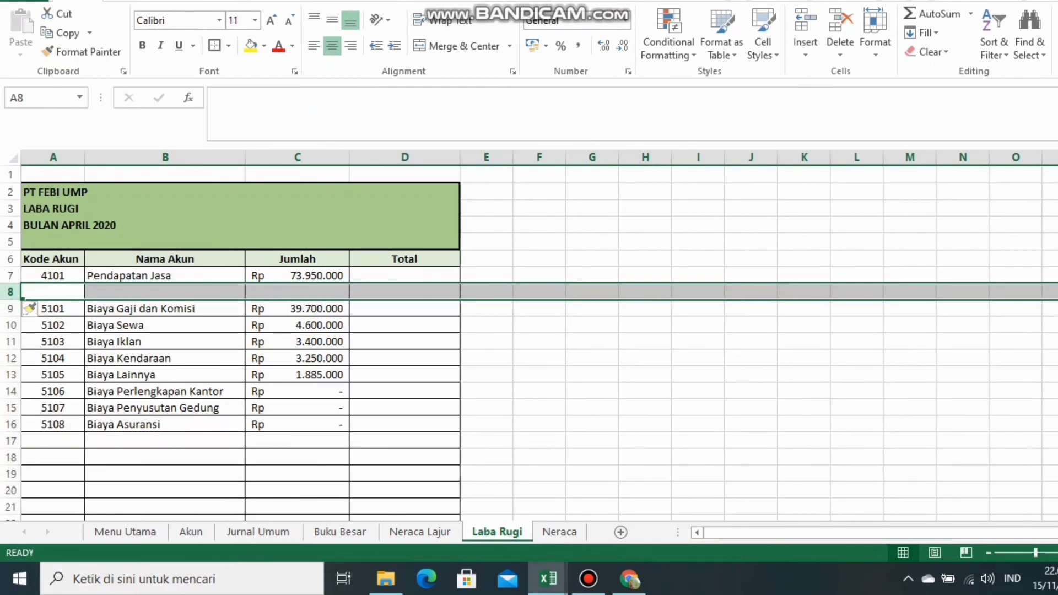
pyautogui.rightClick(15, 290)
pyautogui.click(49, 407)
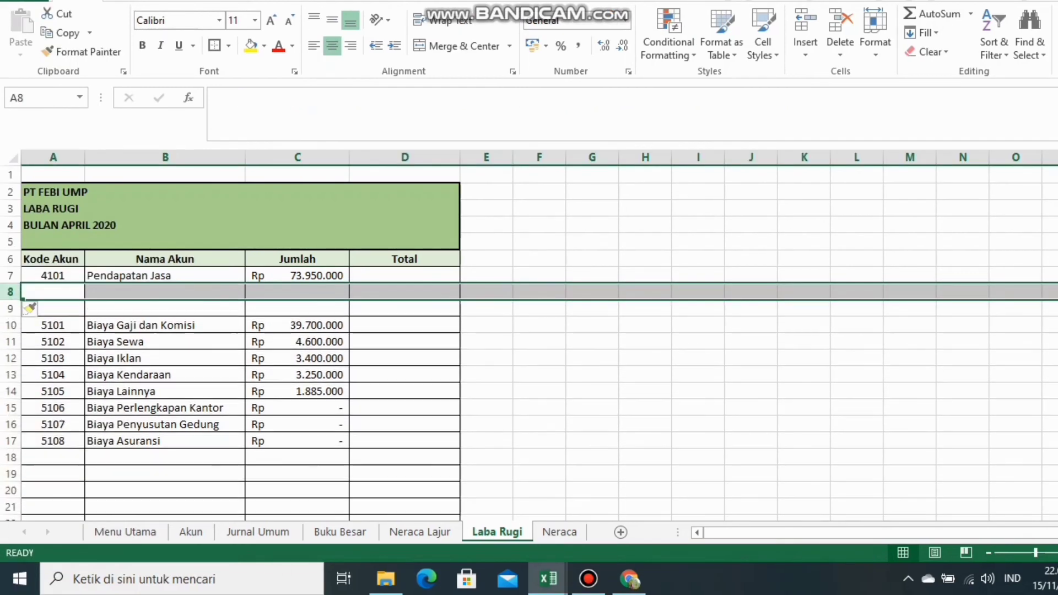
# Enter the bold, right-aligned label TOTAL PENDAPATAN in cell B8 below Pendapatan Jasa
pyautogui.click(166, 291)
pyautogui.click(142, 46)
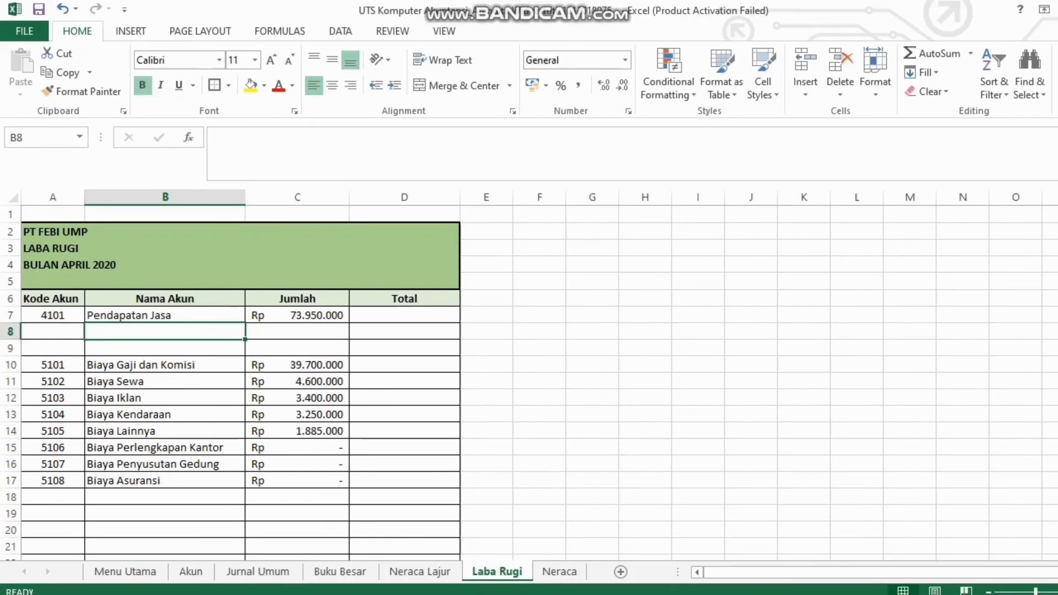
pyautogui.click(350, 46)
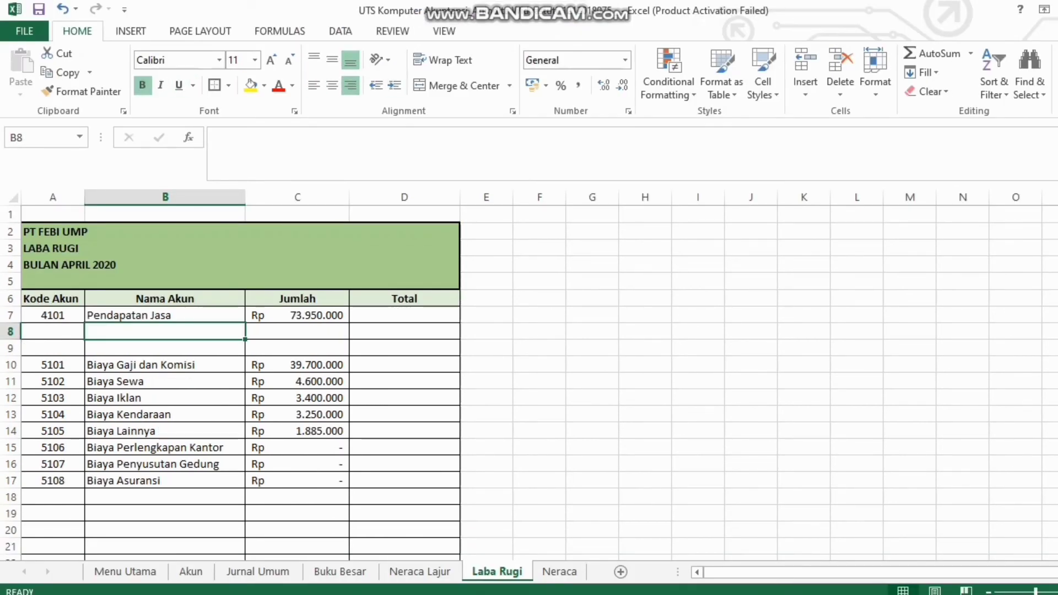
pyautogui.write('TOTAL')
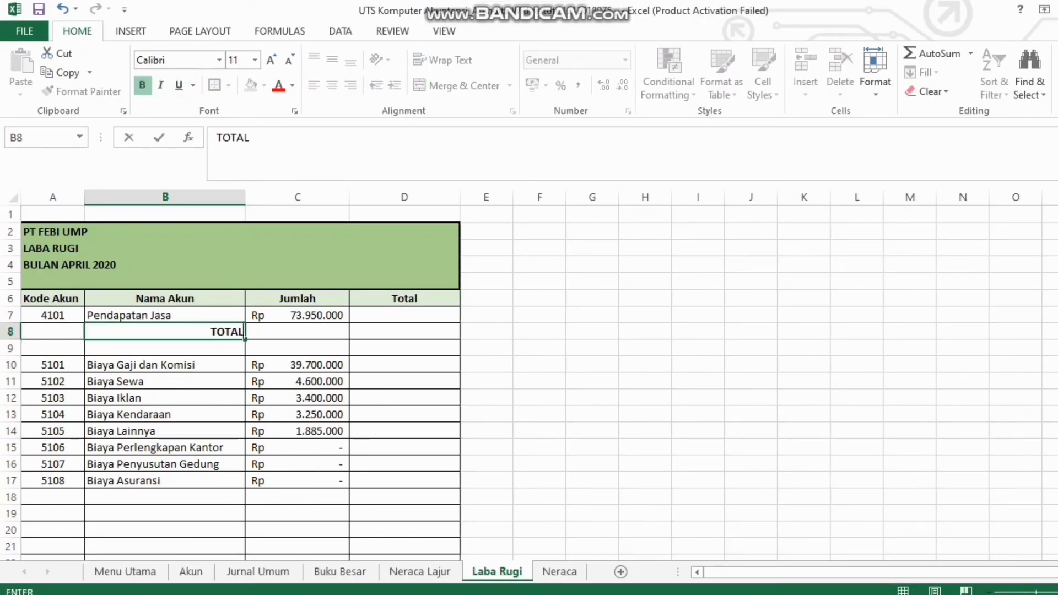
pyautogui.write(' PENDAPATAN')
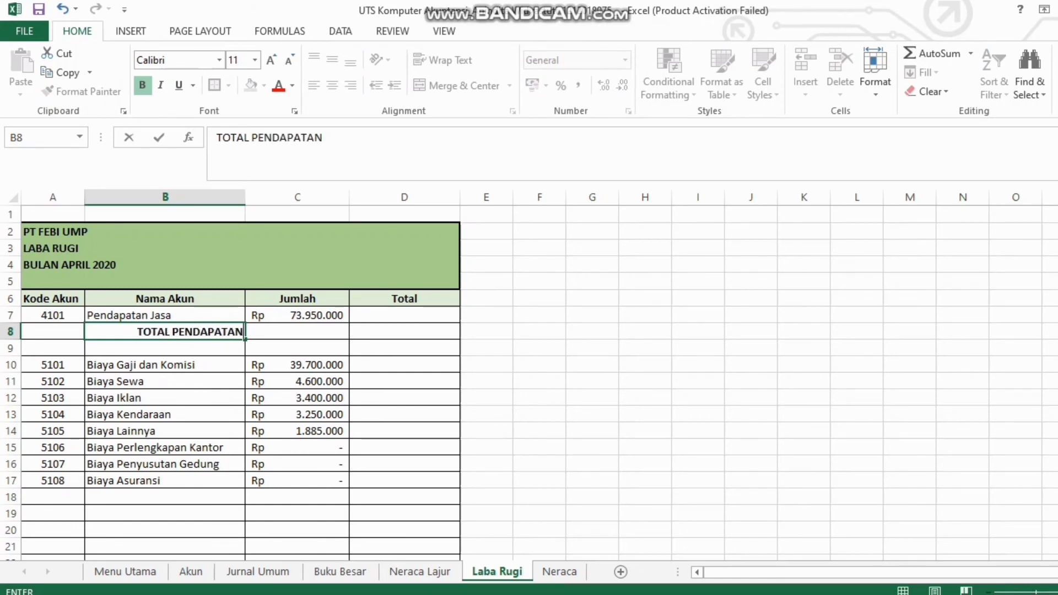
pyautogui.press('Return')
# Enter the bold, right-aligned label TOTAL BIAYA in cell B18 below Biaya Asuransi
pyautogui.press('Return')
pyautogui.press('Return')
pyautogui.press('Return')
pyautogui.press('Return')
pyautogui.press('Return')
pyautogui.press('Return')
pyautogui.press('Return')
pyautogui.press('Return')
pyautogui.press('Return')
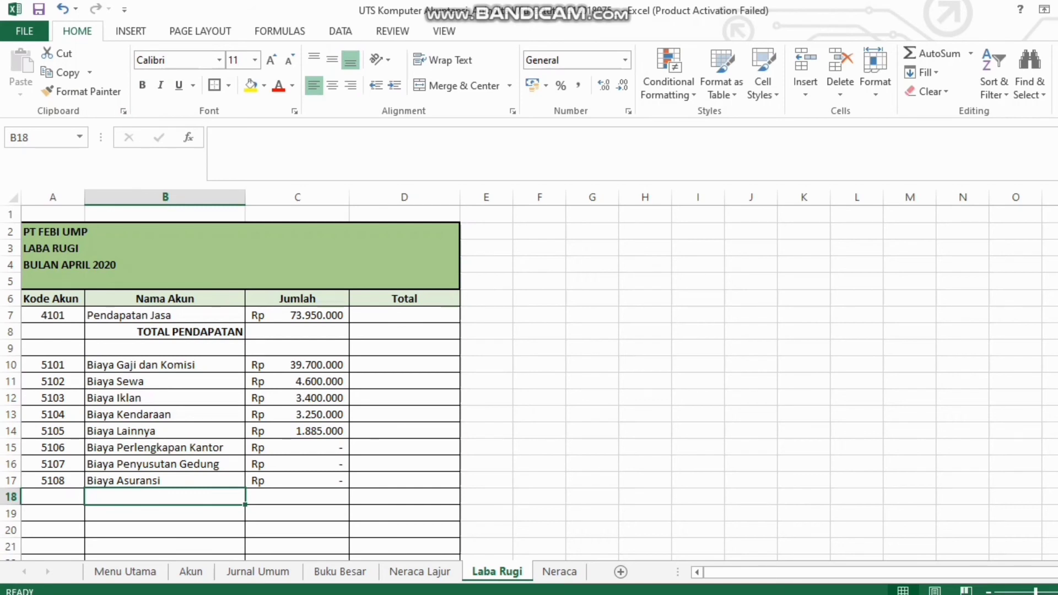
pyautogui.click(142, 85)
pyautogui.click(350, 85)
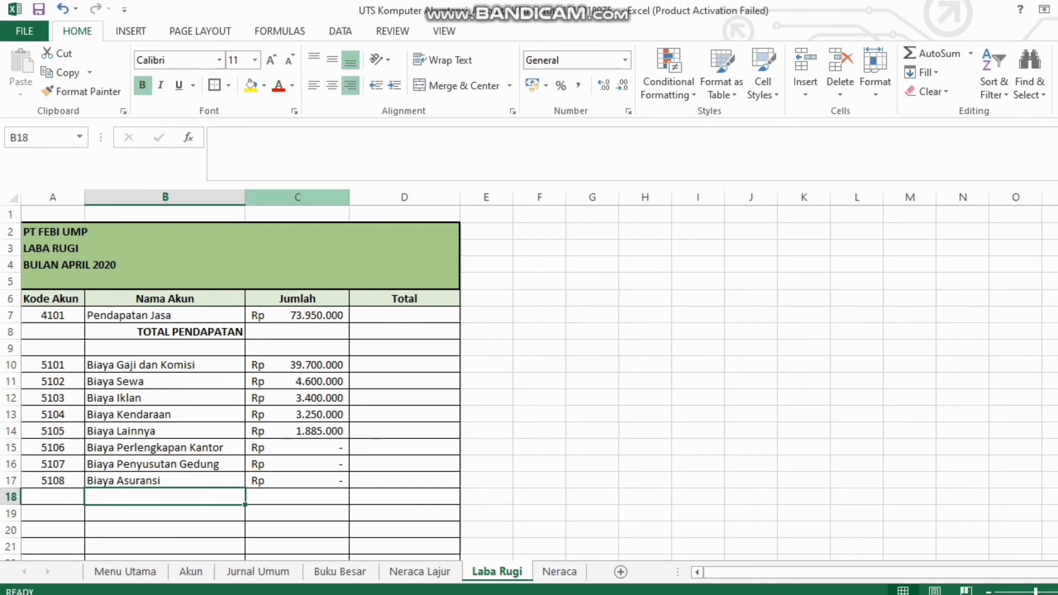
pyautogui.write('TOTAL')
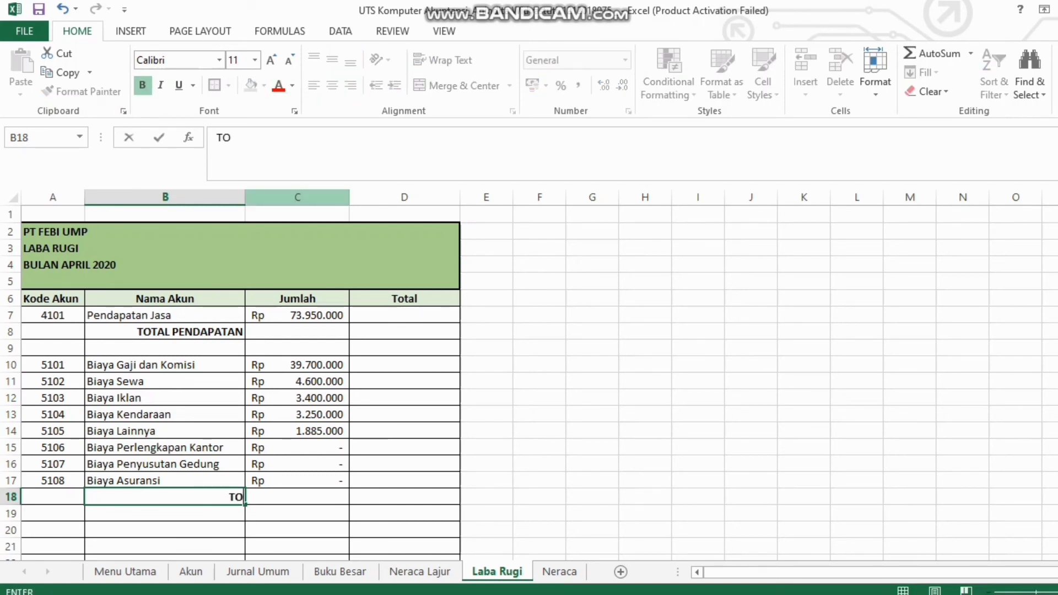
pyautogui.write(' BIAYA')
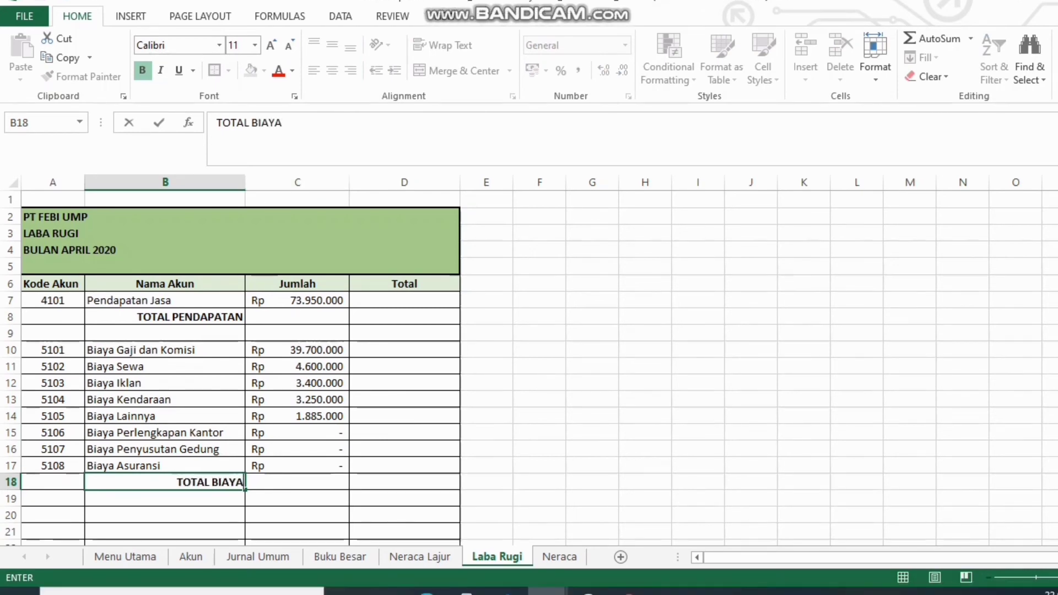
# Total the revenue on Laba Rugi by entering =SUM(C7) in cell D8 of the TOTAL PENDAPATAN row
pyautogui.click(404, 317)
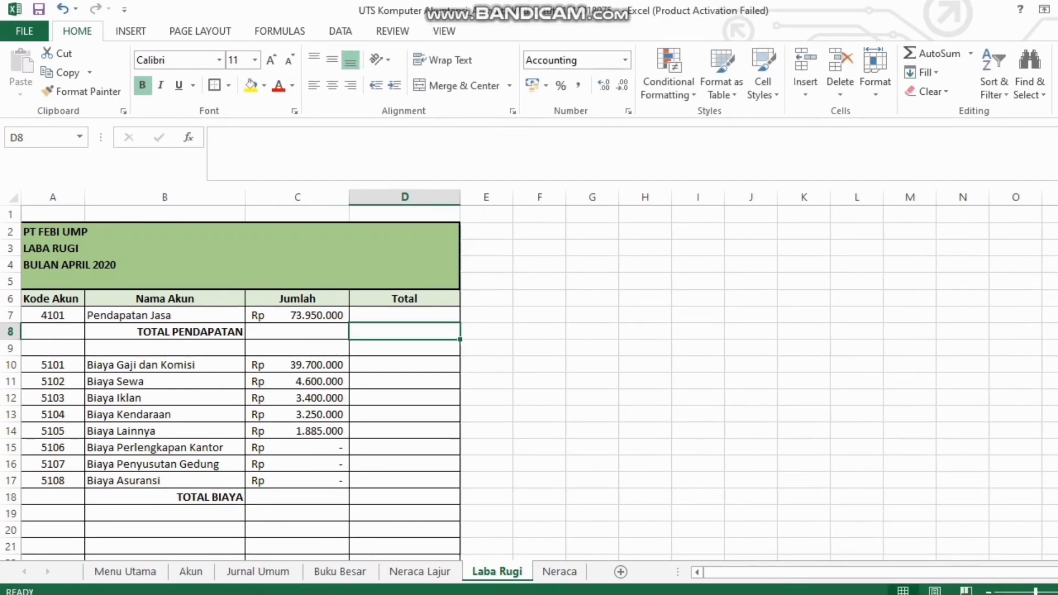
pyautogui.click(404, 497)
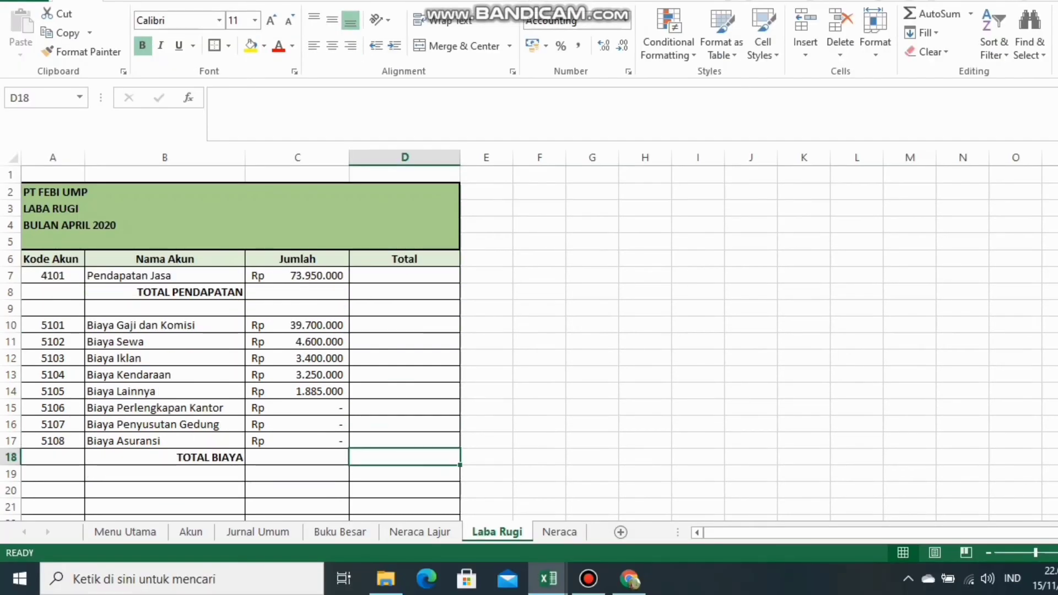
pyautogui.click(404, 292)
pyautogui.write('=SUM')
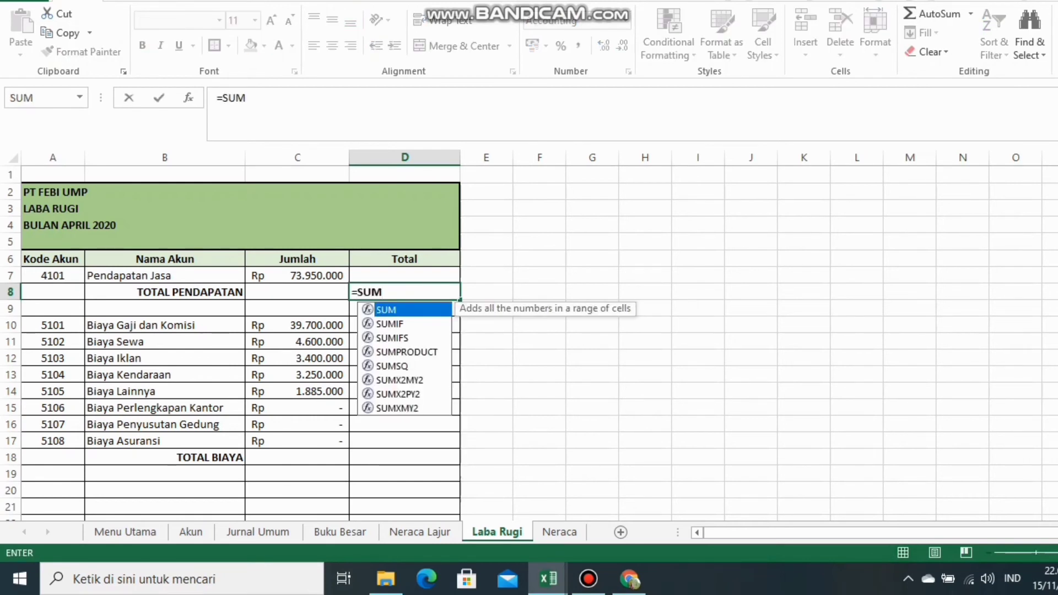
pyautogui.write('(')
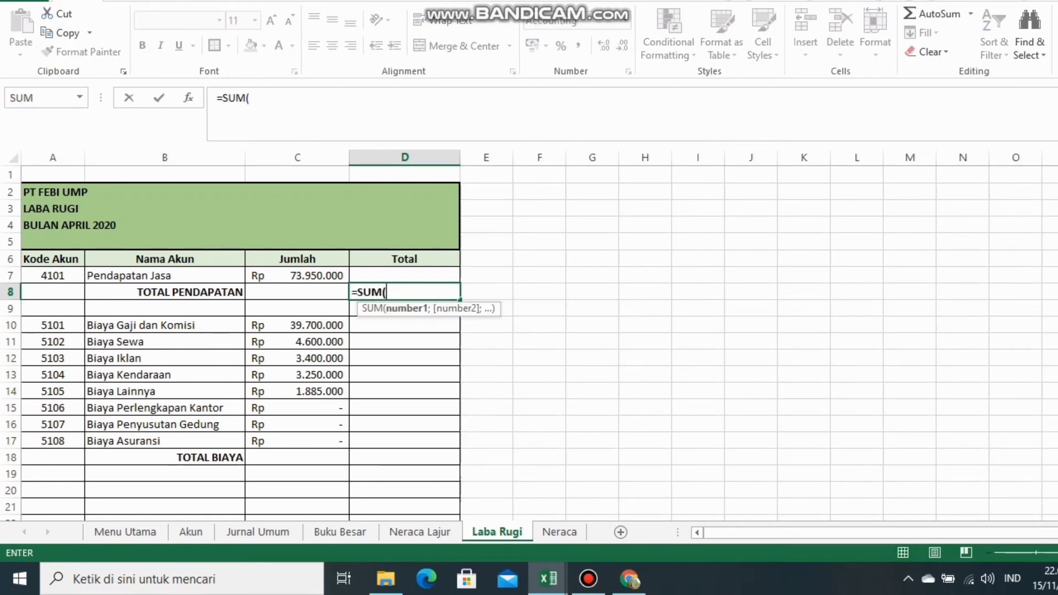
pyautogui.click(297, 275)
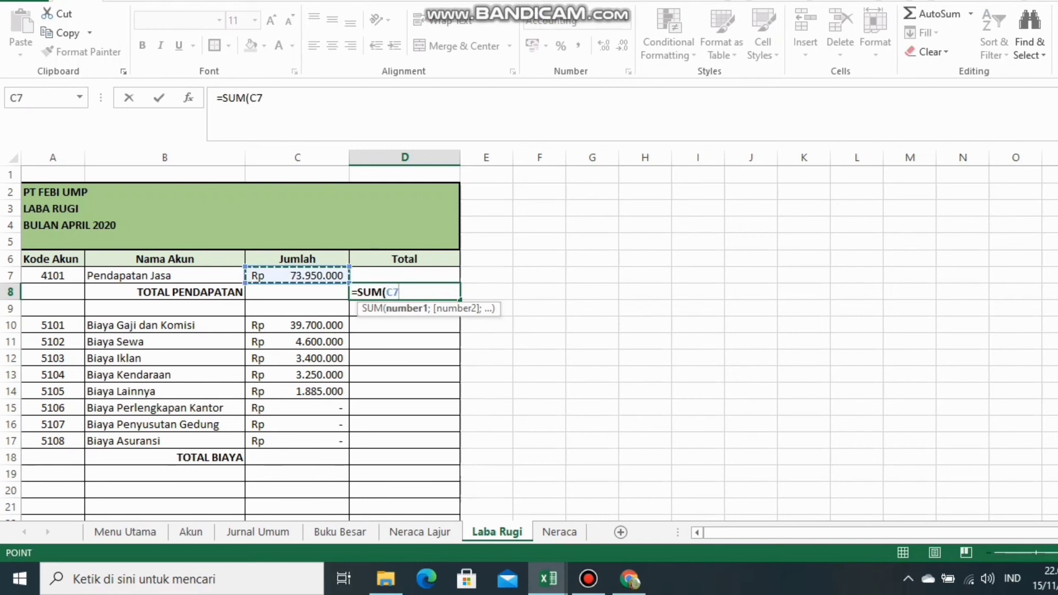
pyautogui.write(')')
pyautogui.press('Return')
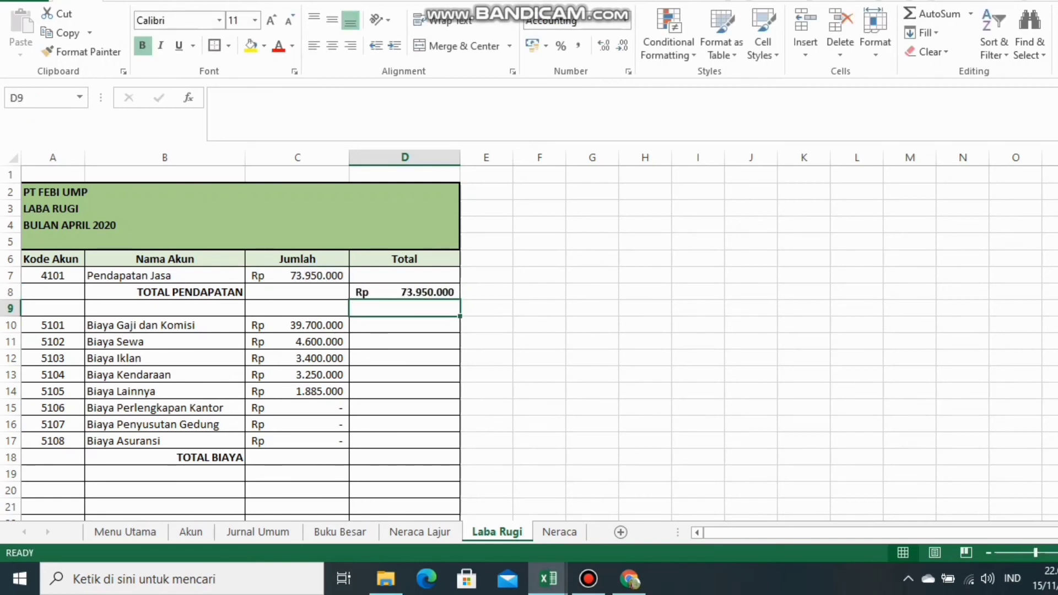
# Total the expenses by entering =SUM(C10:C17) in cell D18 of the TOTAL BIAYA row
pyautogui.click(405, 457)
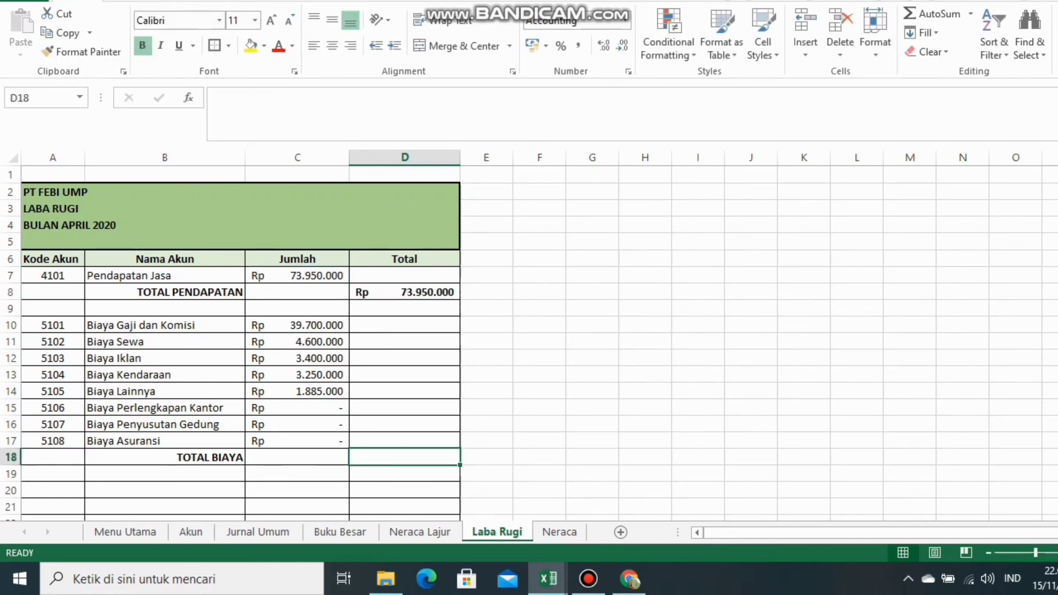
pyautogui.write('=SUM(')
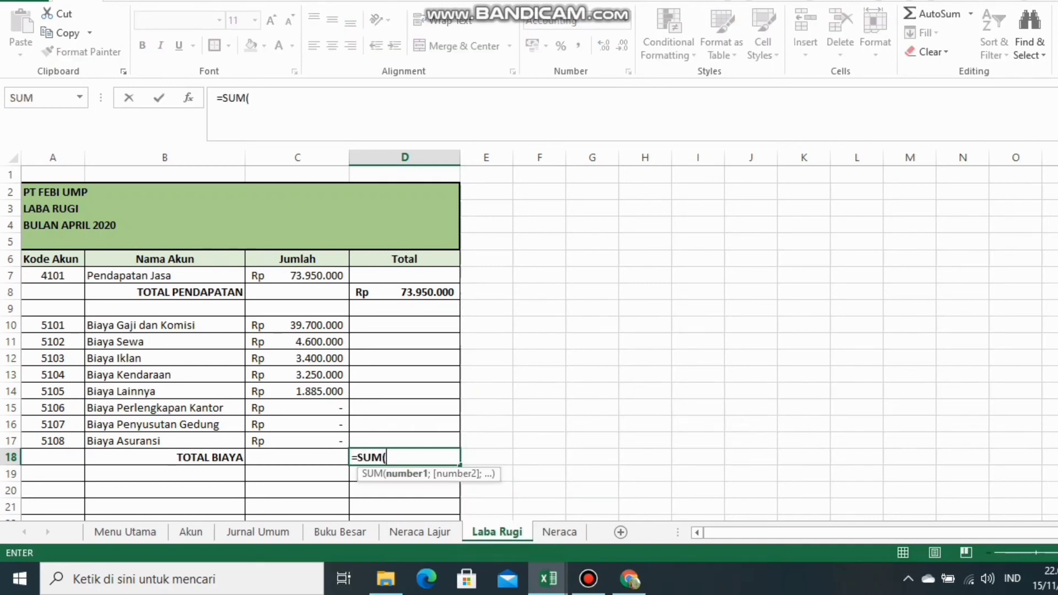
pyautogui.moveTo(297, 325); pyautogui.dragTo(325, 440)
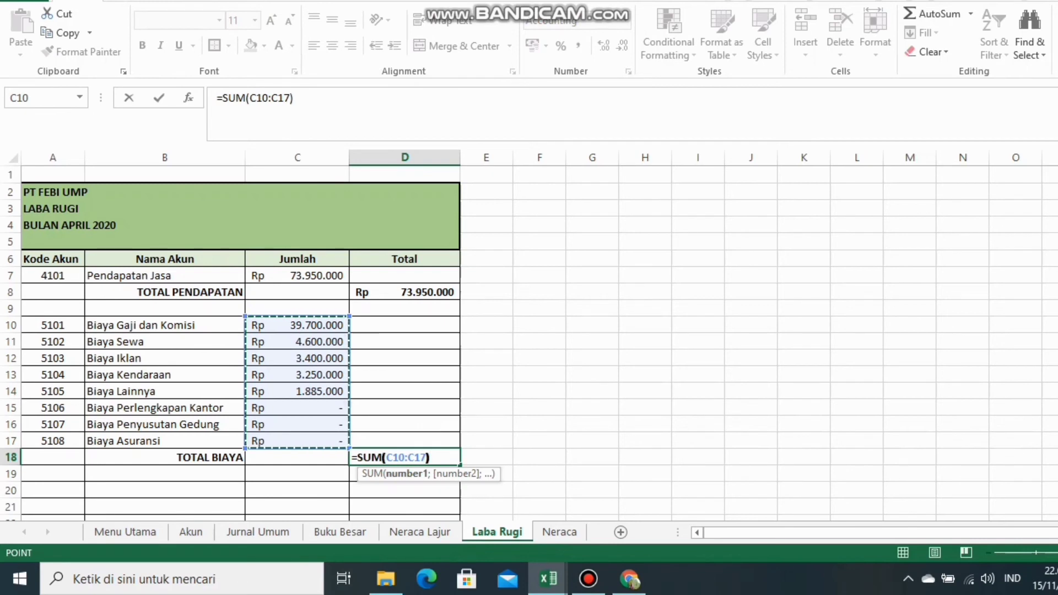
pyautogui.press('Return')
# Enter the bold, right-aligned label LABA BERSIH in cell B19 below TOTAL BIAYA
pyautogui.click(165, 473)
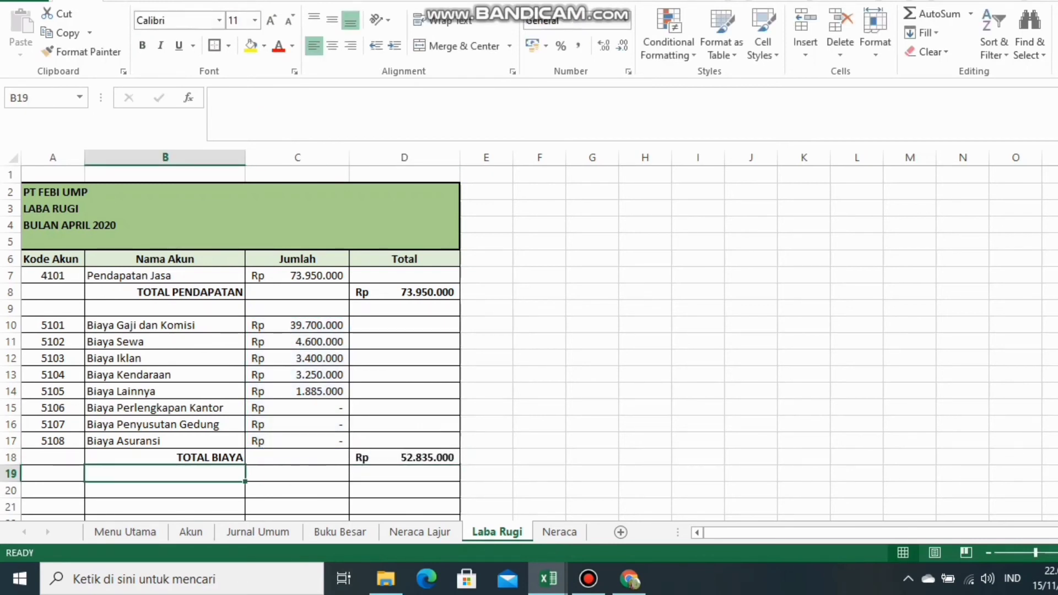
pyautogui.write('LABA')
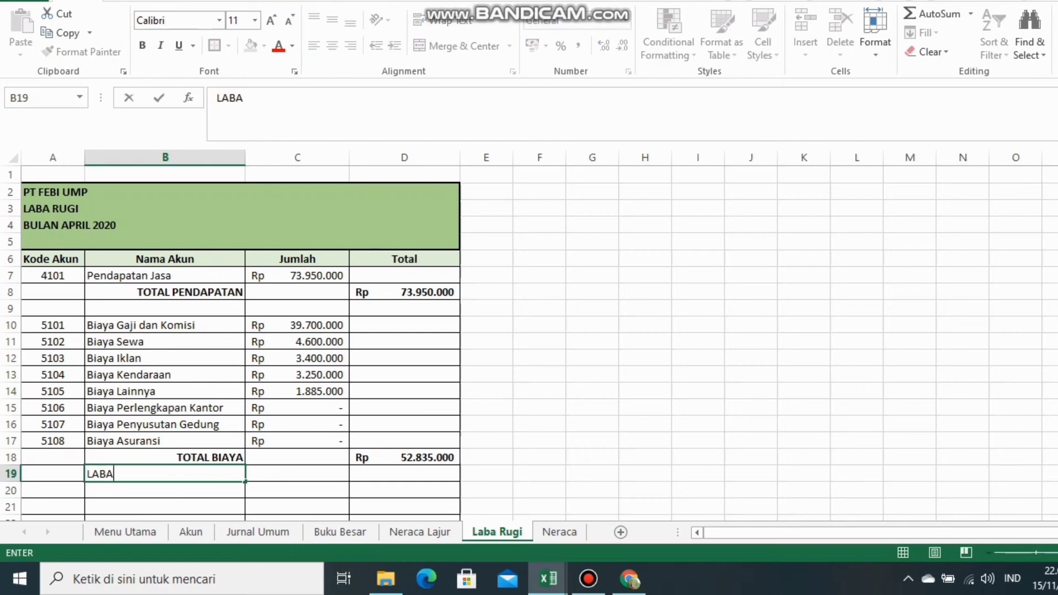
pyautogui.write(' BERSIH')
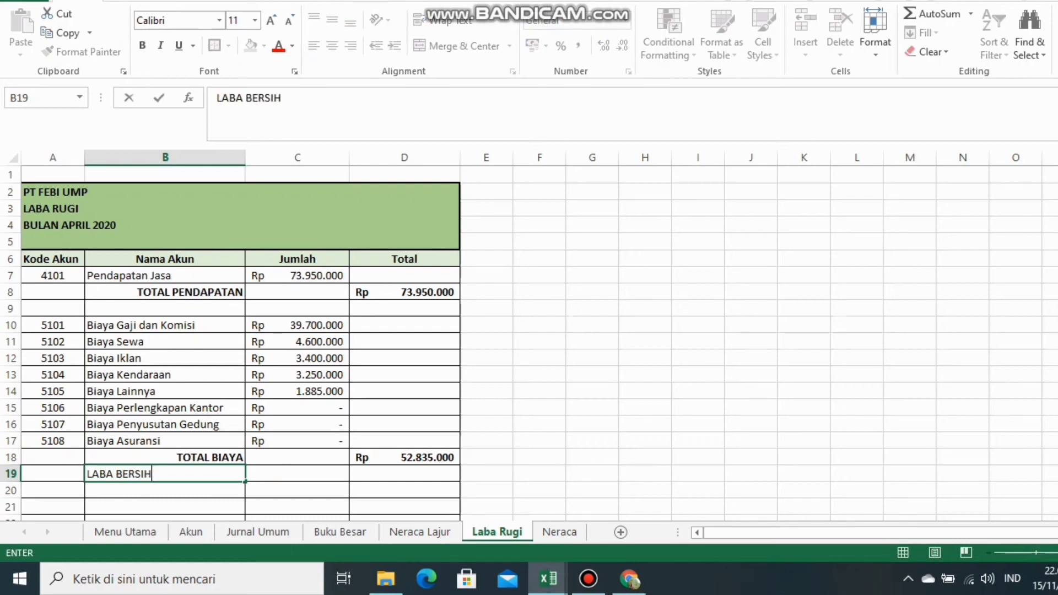
pyautogui.press('Return')
pyautogui.click(165, 474)
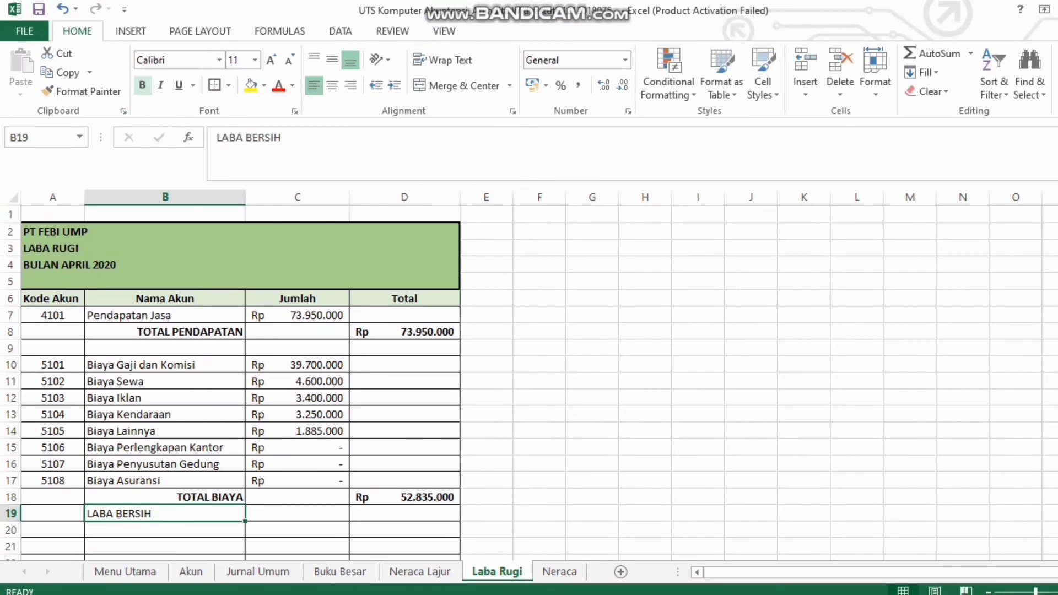
pyautogui.click(142, 45)
pyautogui.click(351, 85)
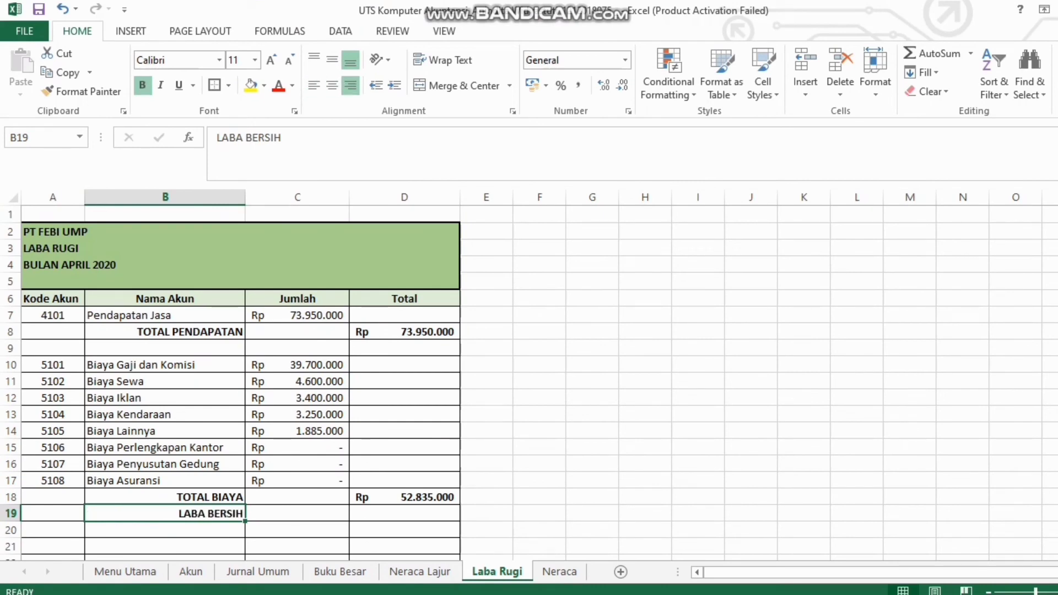
# Calculate net profit in cell D19 by subtracting total expenses from total revenue with =D8-D18
pyautogui.click(405, 514)
pyautogui.write('=')
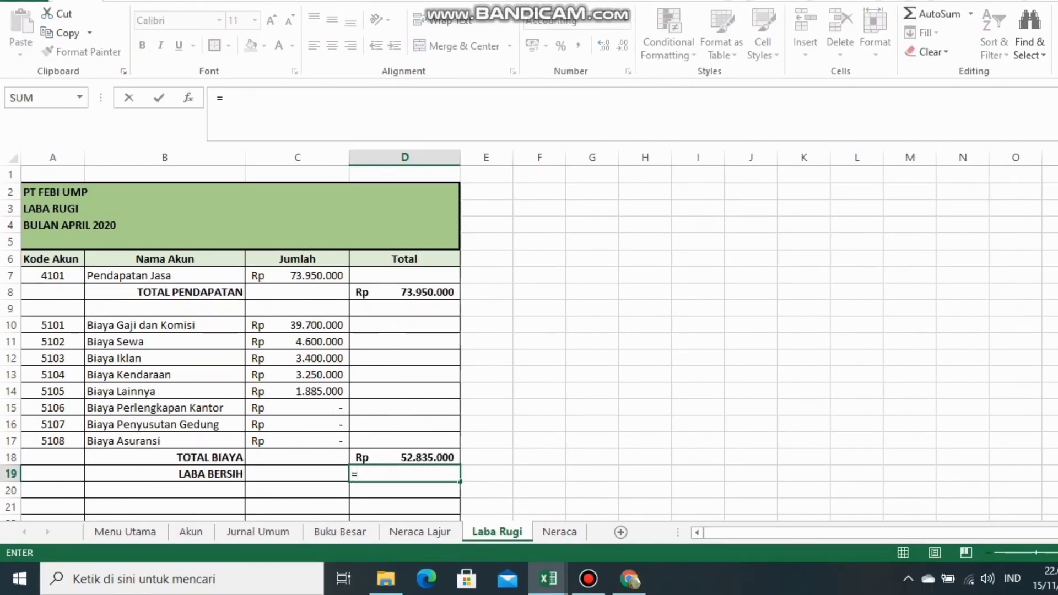
pyautogui.click(404, 292)
pyautogui.write('+')
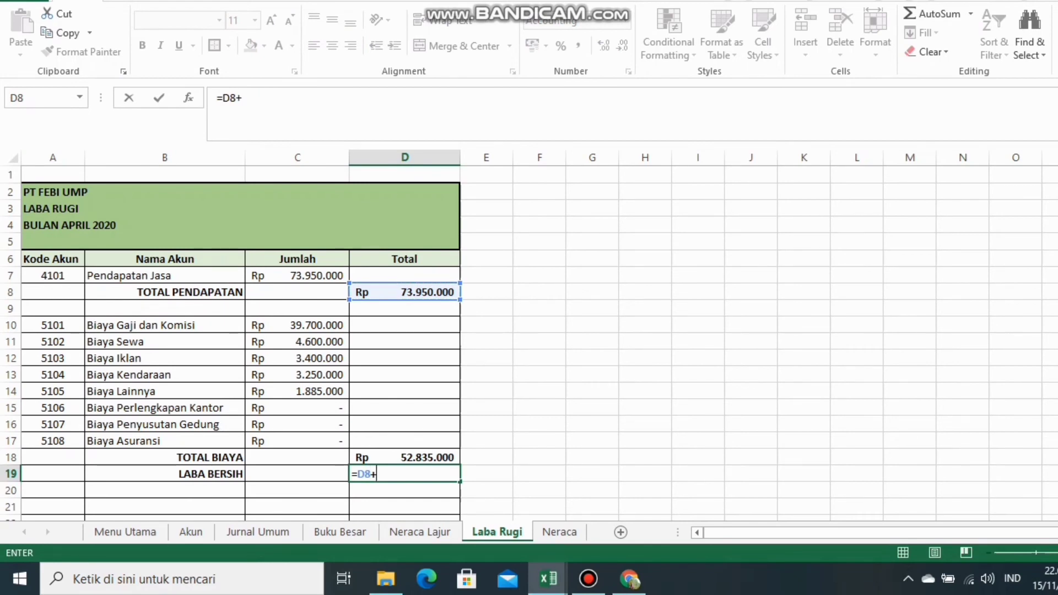
pyautogui.press('BackSpace')
pyautogui.write('-')
pyautogui.click(405, 457)
pyautogui.press('Return')
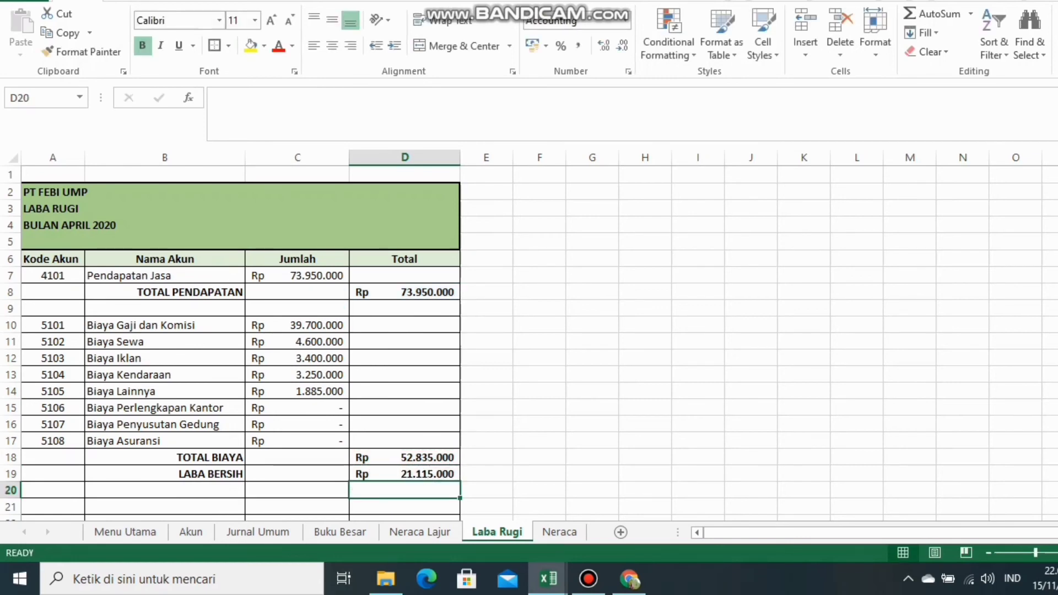
# Compare the LABA BERSIH amount with the profit figures below the JUMLAH row on Neraca Lajur
pyautogui.scroll(-1, 404, 457)
pyautogui.scroll(1, 405, 330)
pyautogui.click(420, 532)
pyautogui.scroll(-5, 529, 331)
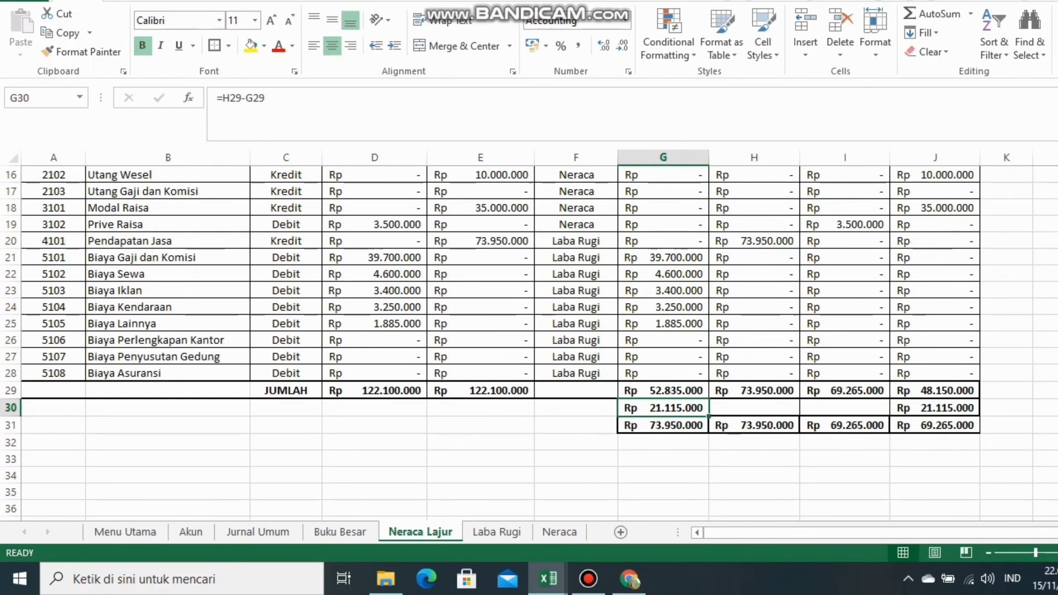
pyautogui.click(496, 532)
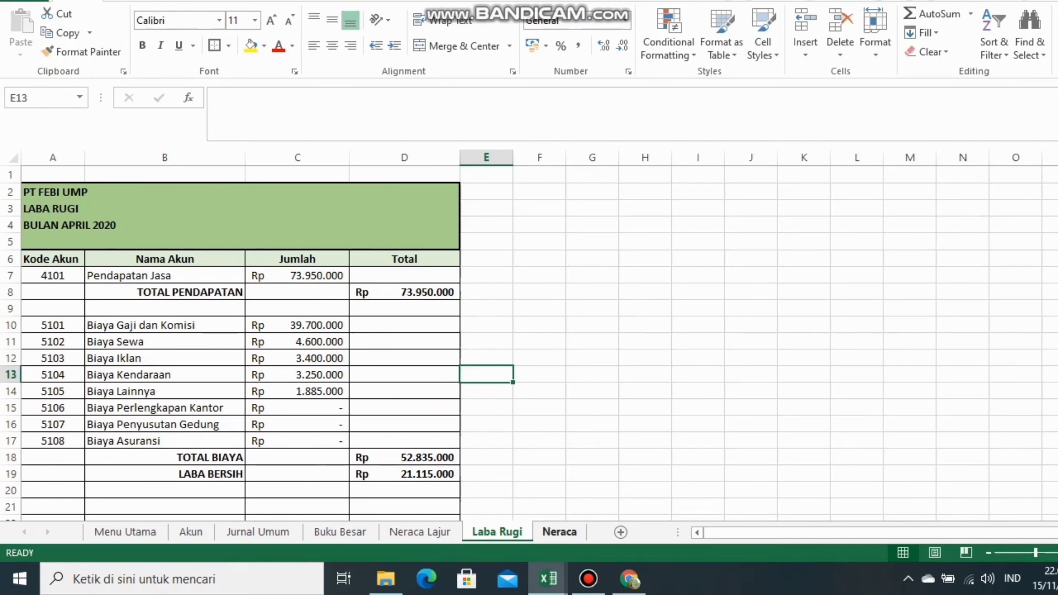
# Copy account codes 1101 to 3102 from A7:A19 of the Akun sheet into the Kode Akun column of Neraca, starting at A7
pyautogui.click(559, 532)
pyautogui.scroll(2, 528, 343)
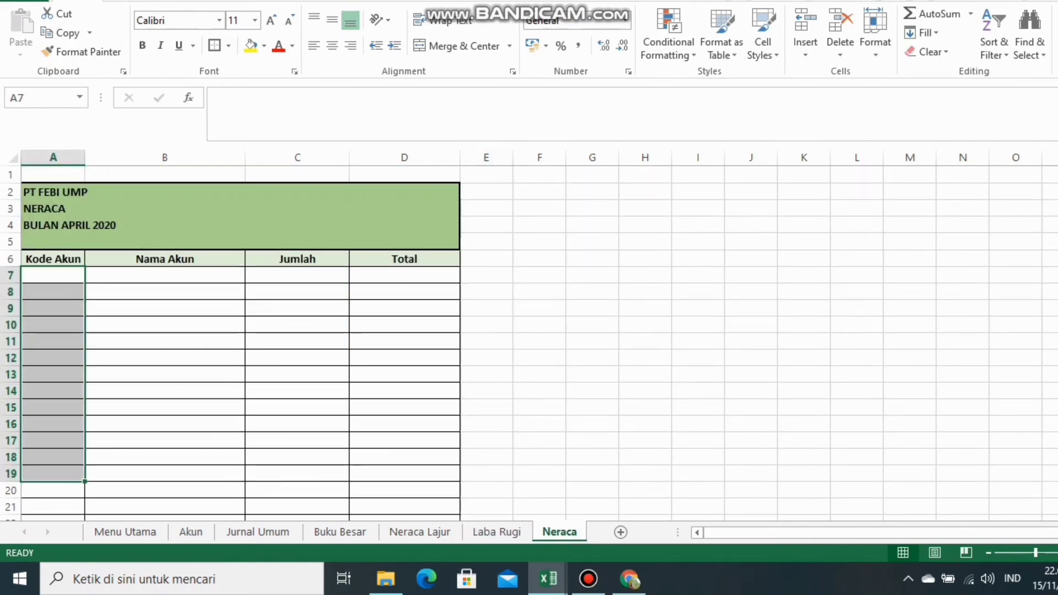
pyautogui.click(539, 308)
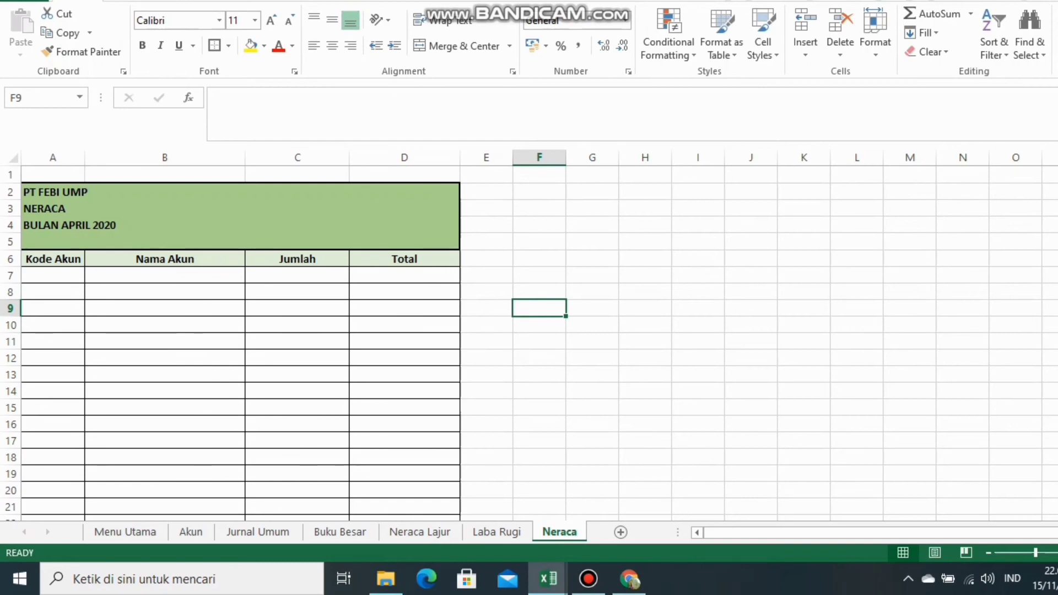
pyautogui.click(53, 276)
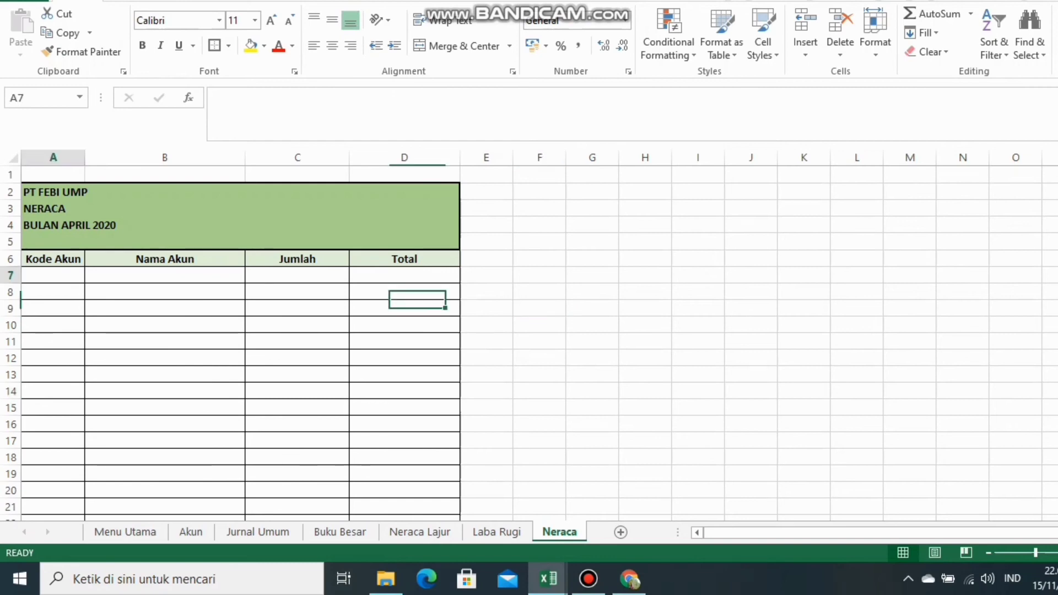
pyautogui.click(191, 532)
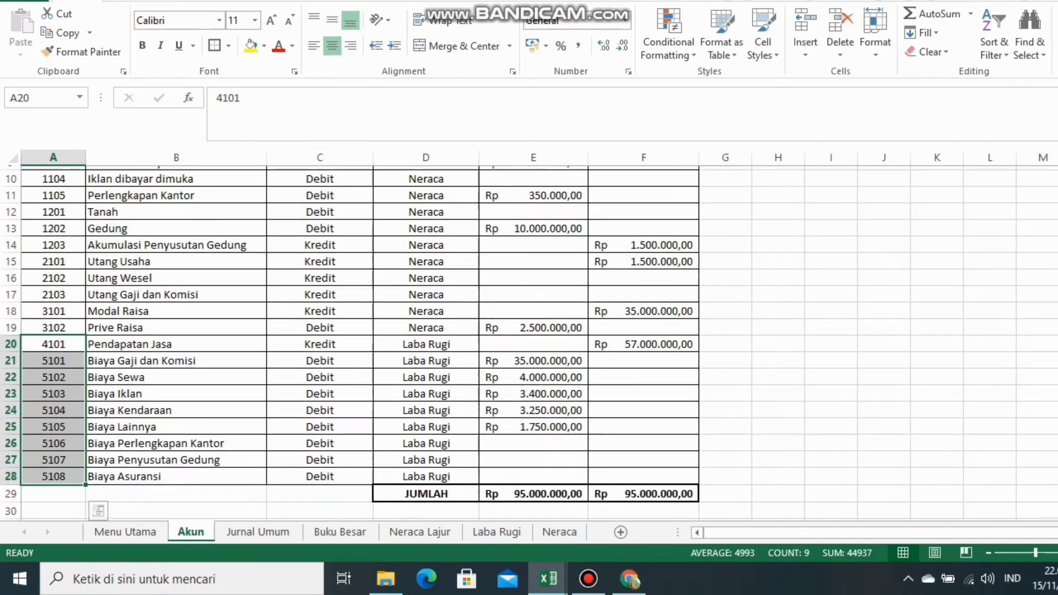
pyautogui.scroll(2, 359, 331)
pyautogui.moveTo(53, 225); pyautogui.dragTo(53, 423)
pyautogui.hotkey('ctrl', 'c')
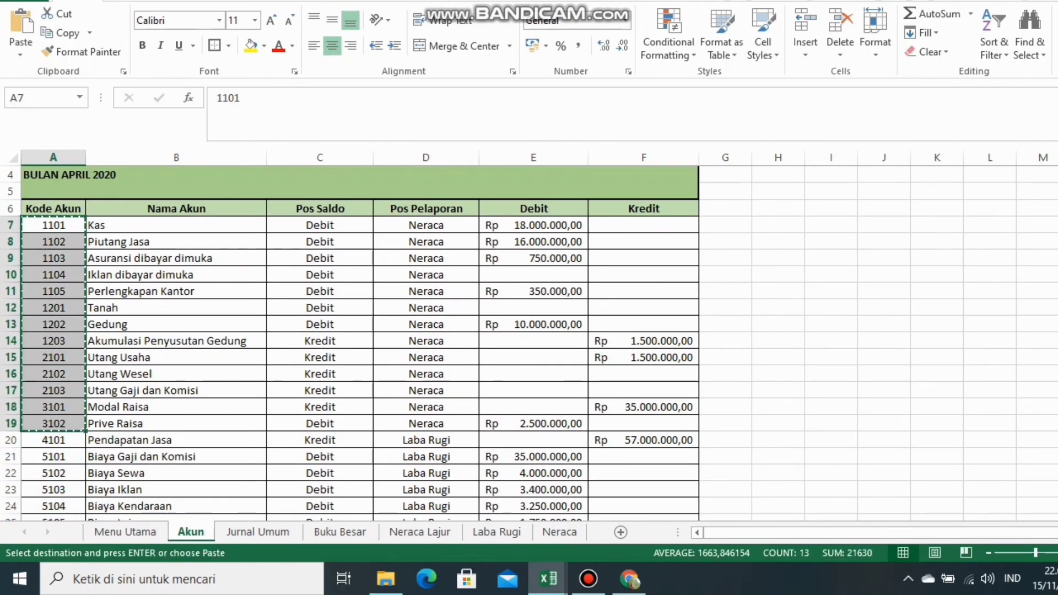
pyautogui.click(559, 532)
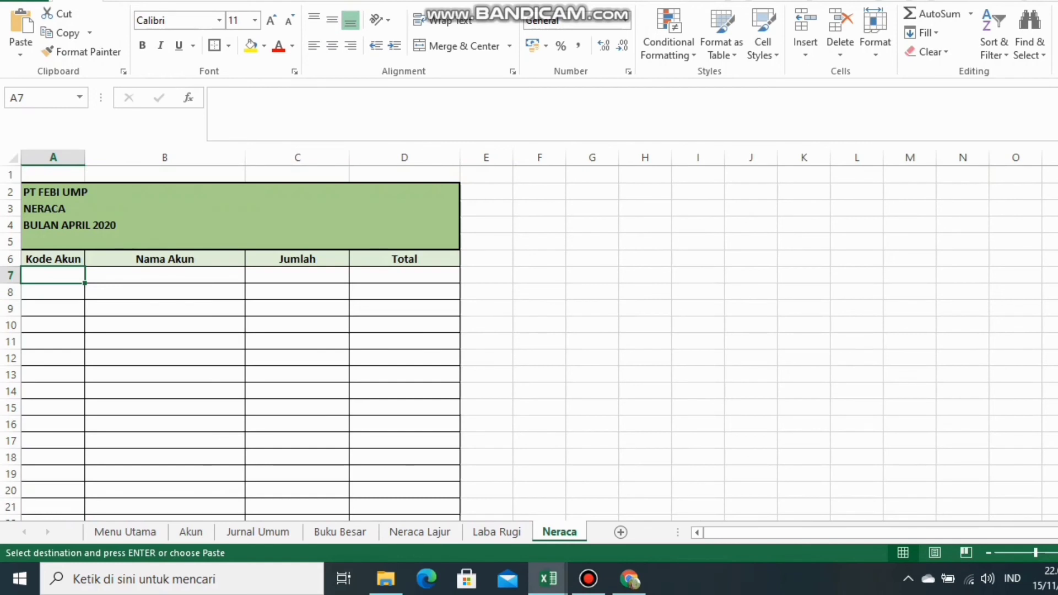
pyautogui.hotkey('ctrl', 'v')
# Look up the account names on Neraca with =VLOOKUP(A7;Akun;2;FALSE) in B7 and fill the formula down through B19
pyautogui.click(164, 275)
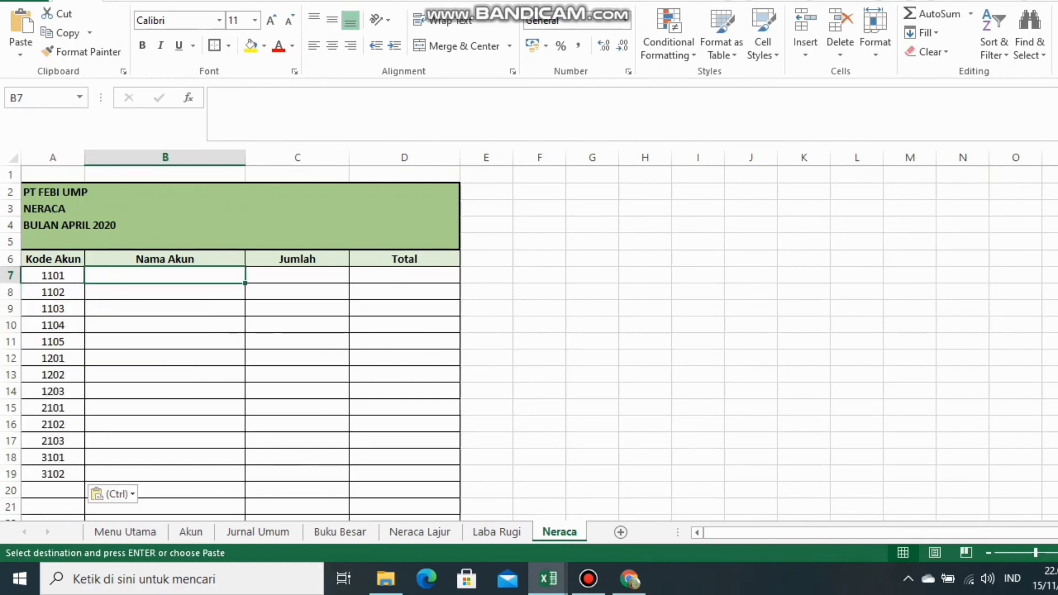
pyautogui.write('=VLOOKU')
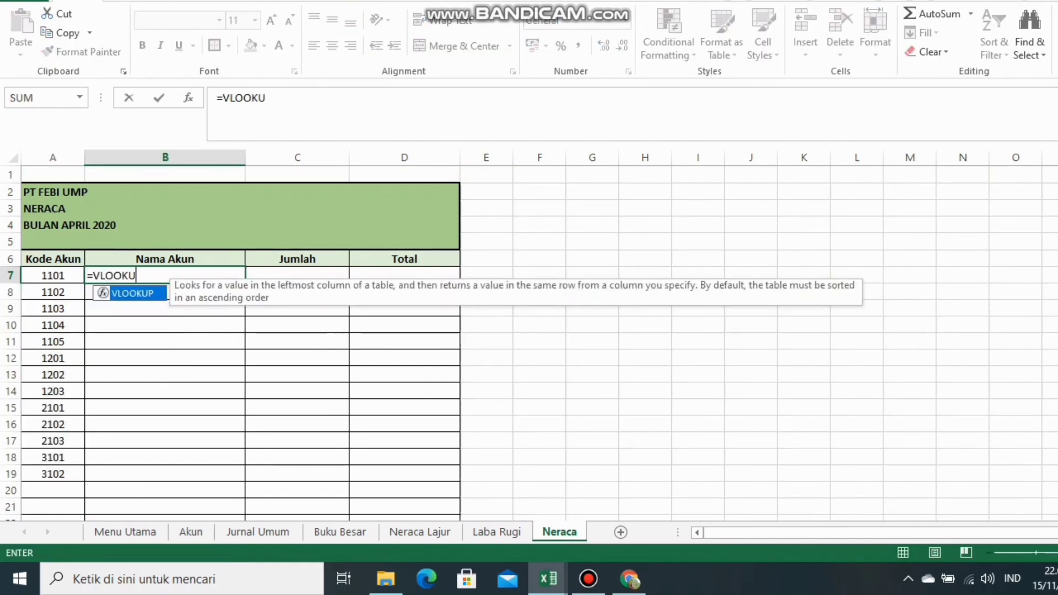
pyautogui.write('P(')
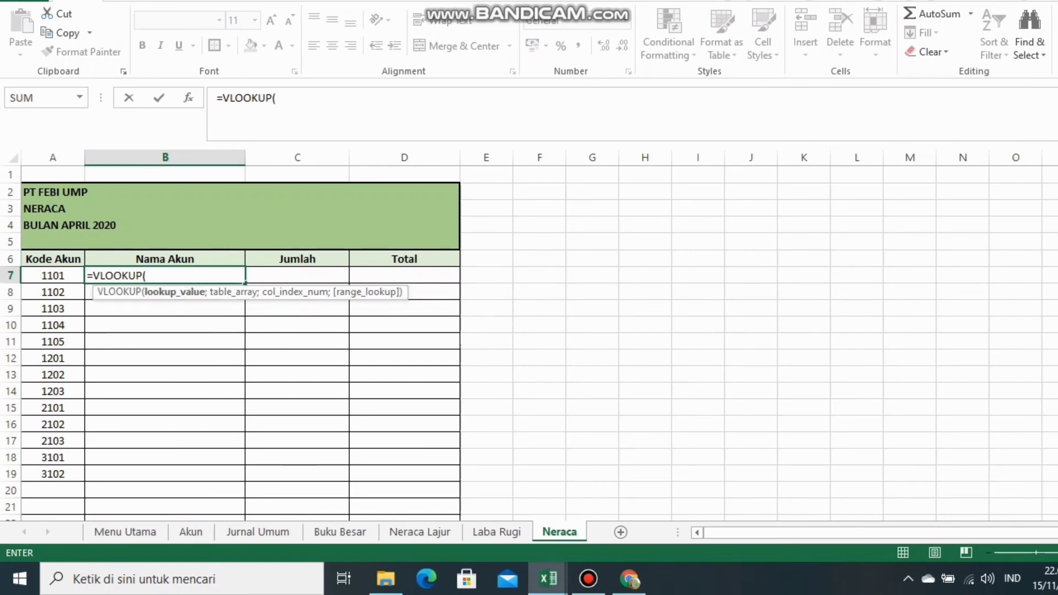
pyautogui.press('Left')
pyautogui.write(';')
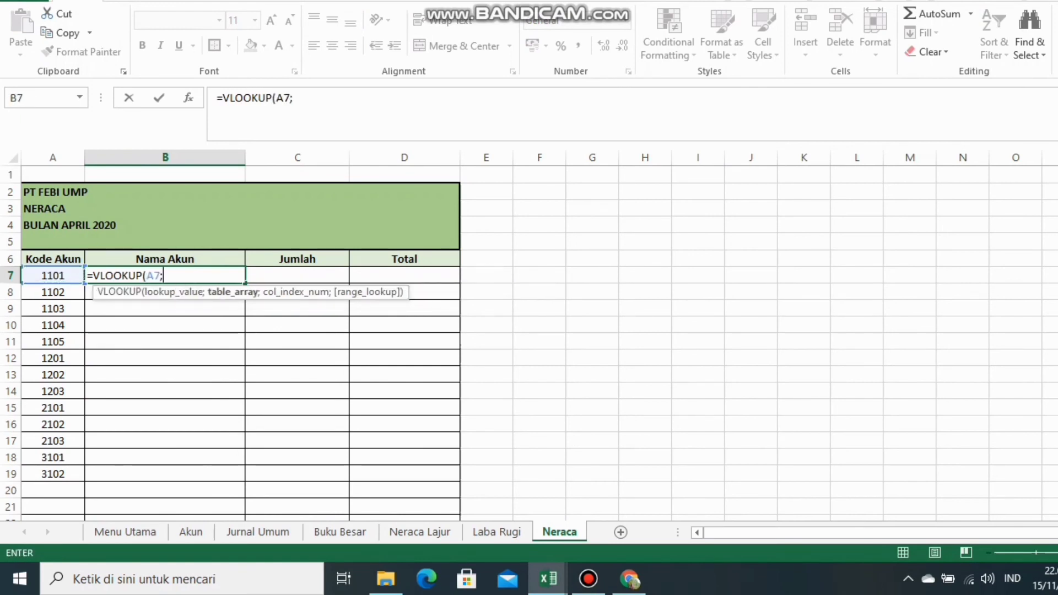
pyautogui.write('AKUN;')
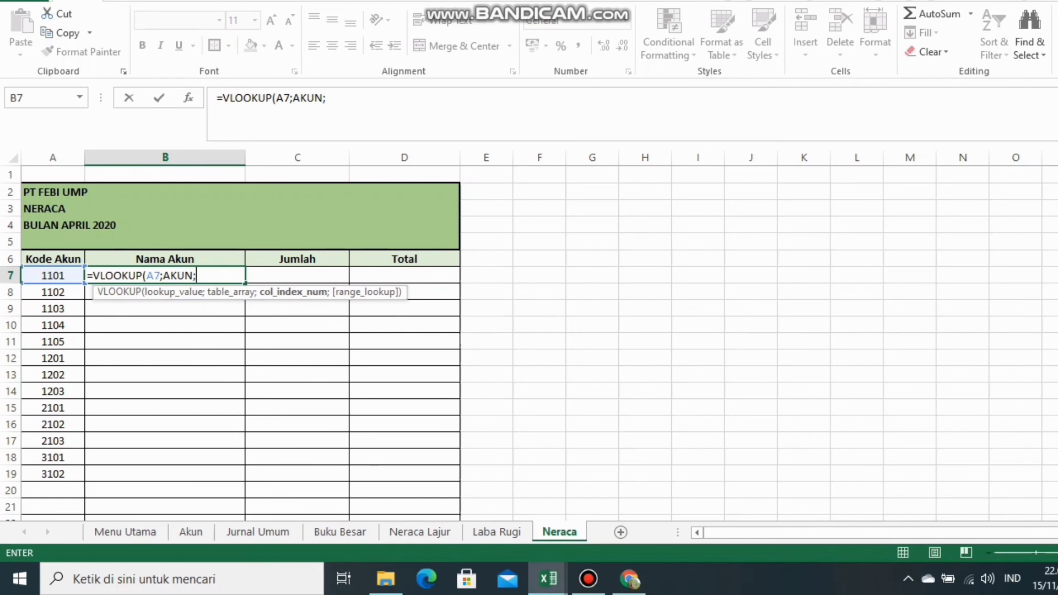
pyautogui.write('2;FAL')
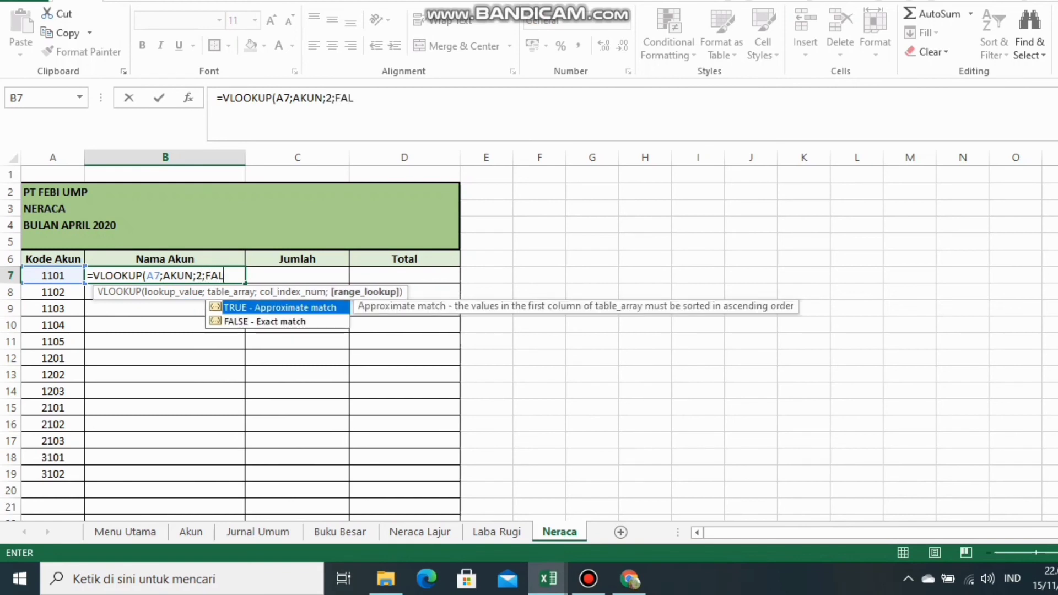
pyautogui.write('SE)')
pyautogui.press('Return')
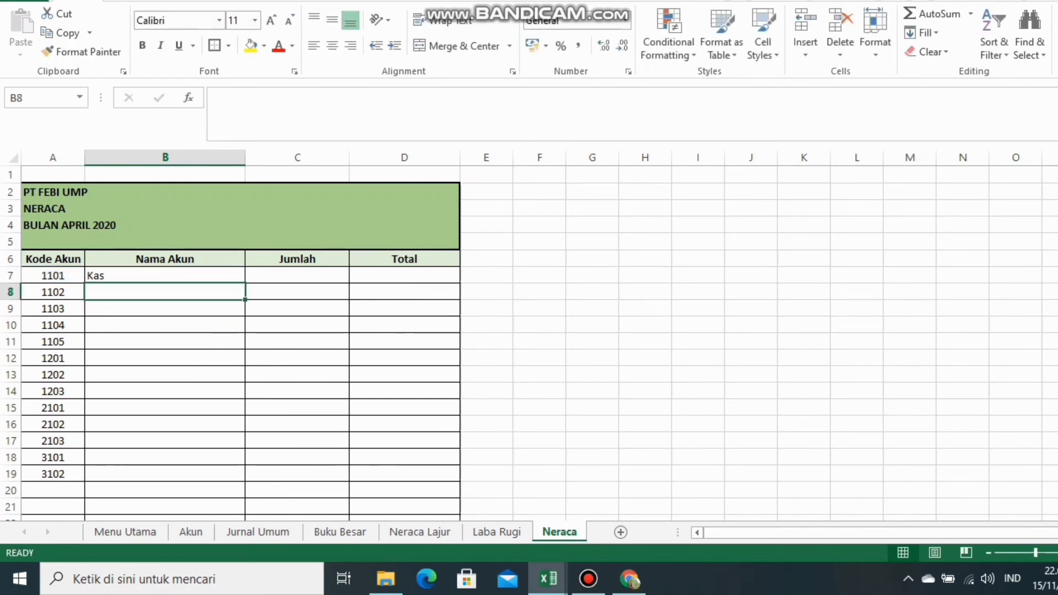
pyautogui.click(164, 276)
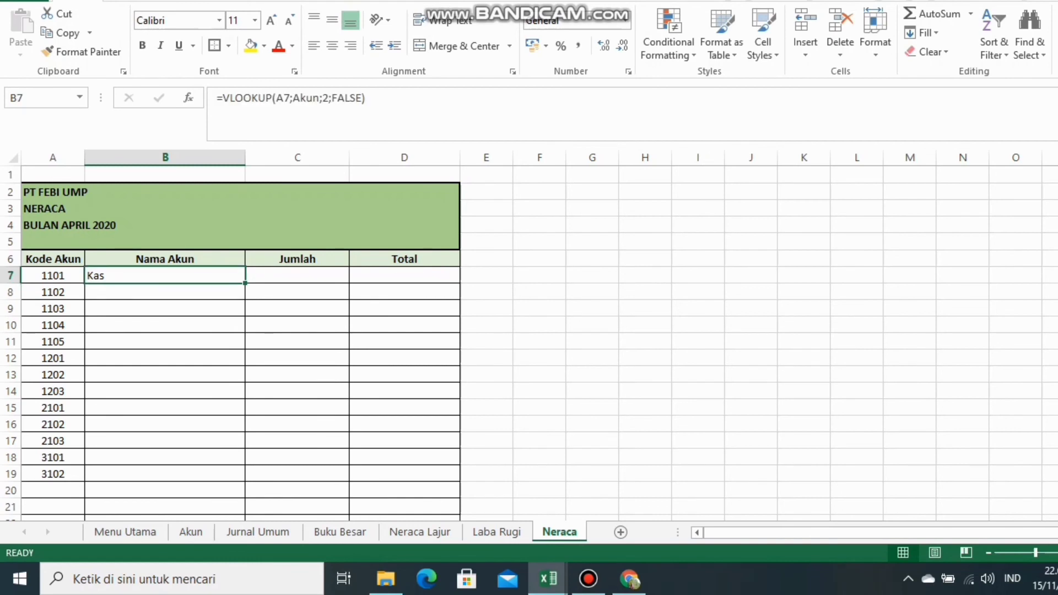
pyautogui.moveTo(245, 283); pyautogui.dragTo(245, 480)
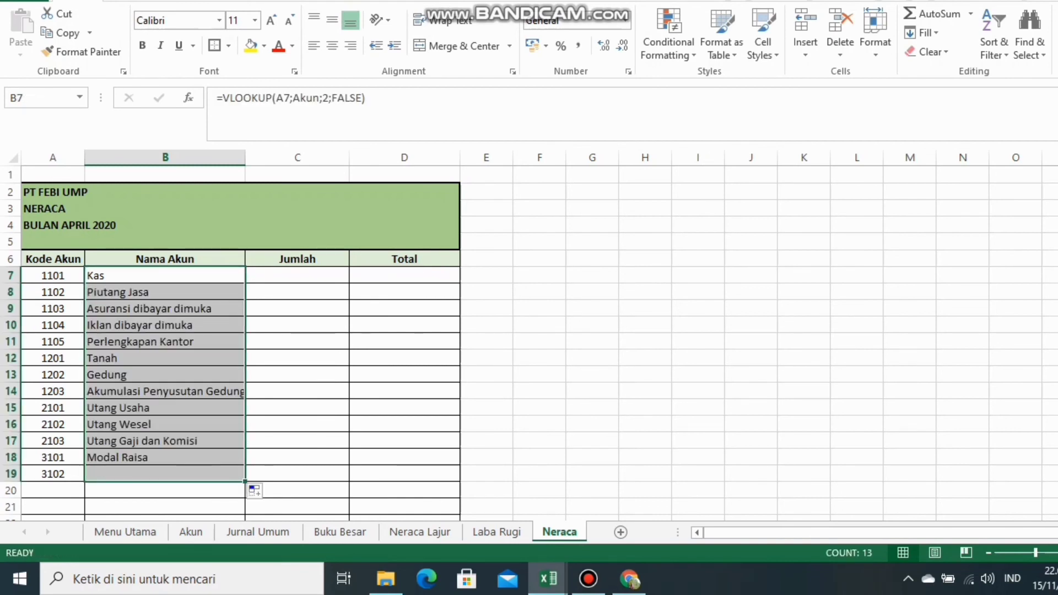
pyautogui.click(297, 275)
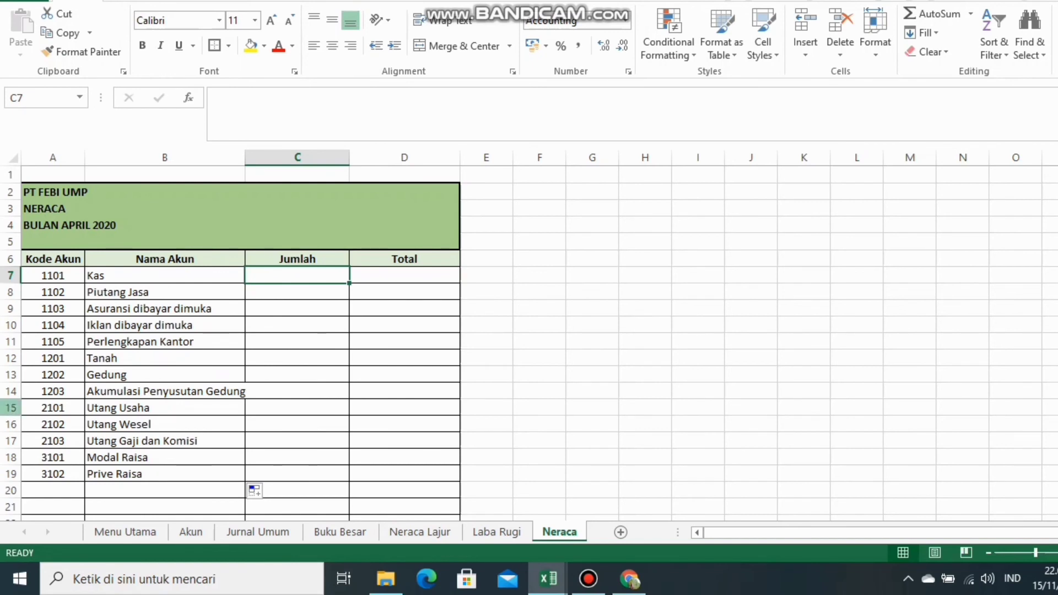
# Insert two blank rows above the Utang Usaha row (code 2101) on the Neraca sheet
pyautogui.click(11, 407)
pyautogui.rightClick(10, 407)
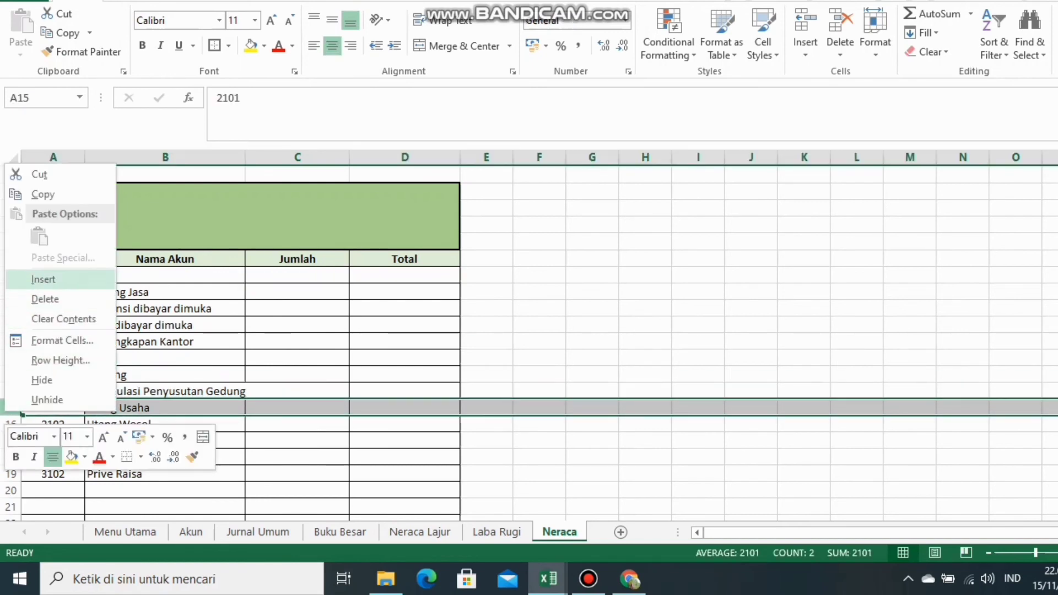
pyautogui.click(43, 279)
pyautogui.rightClick(10, 408)
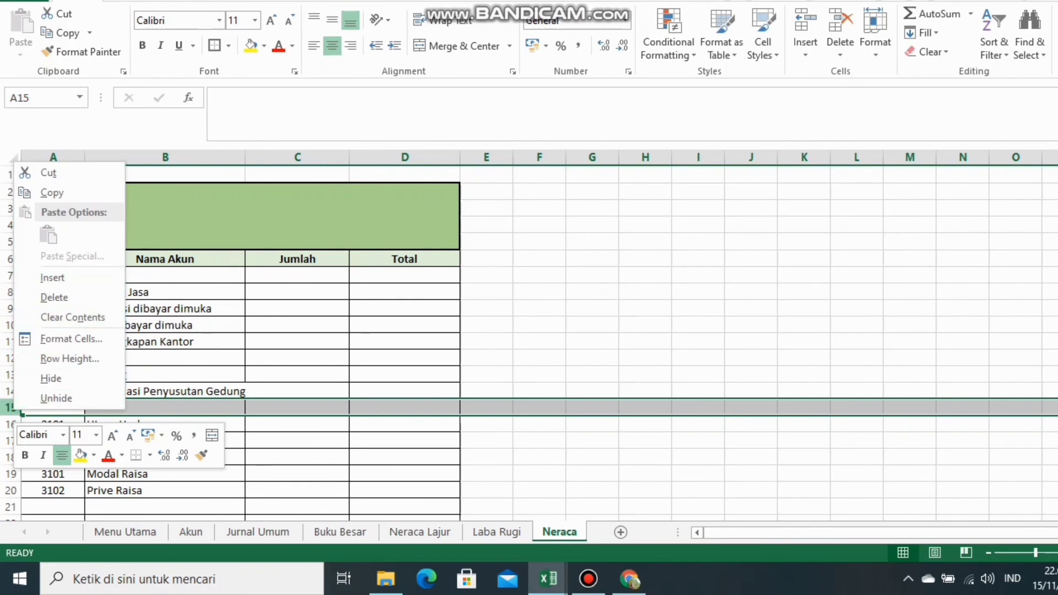
pyautogui.click(43, 279)
# Start the Jumlah formula for Kas in C7 with =SUMIF('Neraca Lajur'!A:A;Neraca!A7;'Neraca Lajur'!I:I)+
pyautogui.click(297, 276)
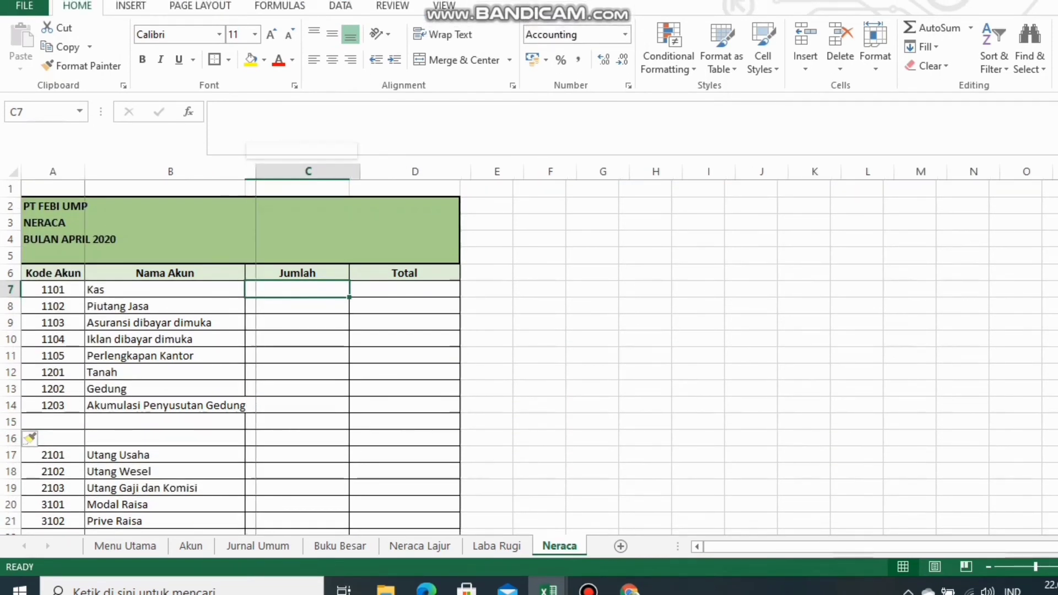
pyautogui.write('=SUM')
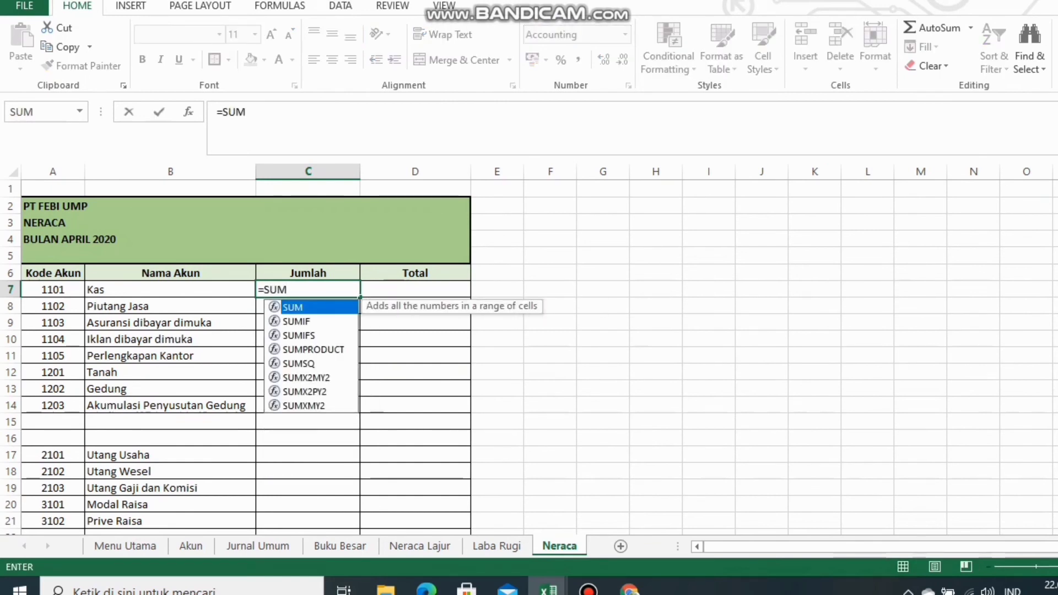
pyautogui.press('Down')
pyautogui.press('Tab')
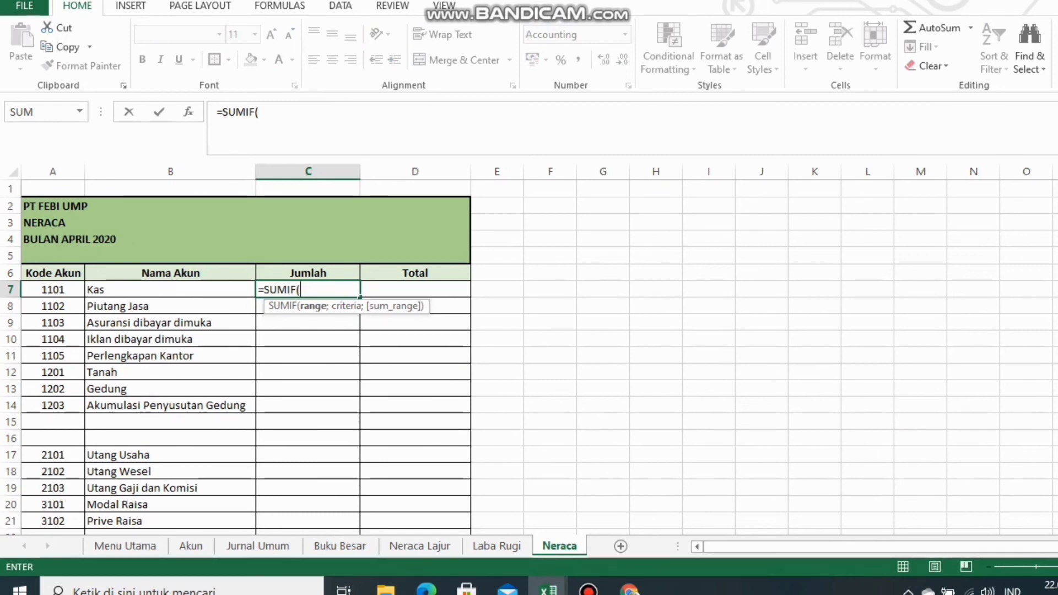
pyautogui.click(420, 546)
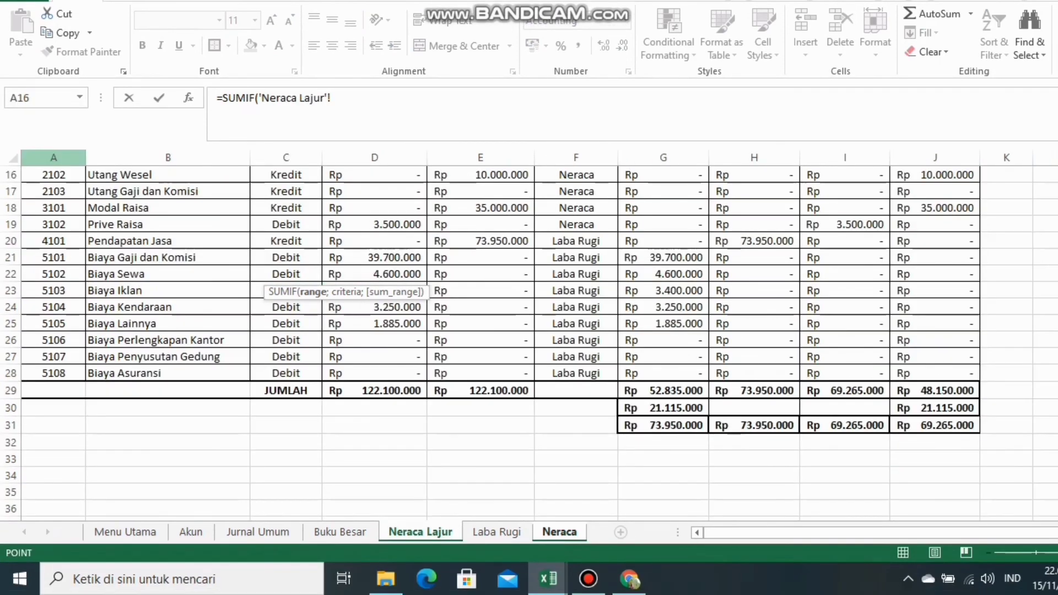
pyautogui.click(53, 157)
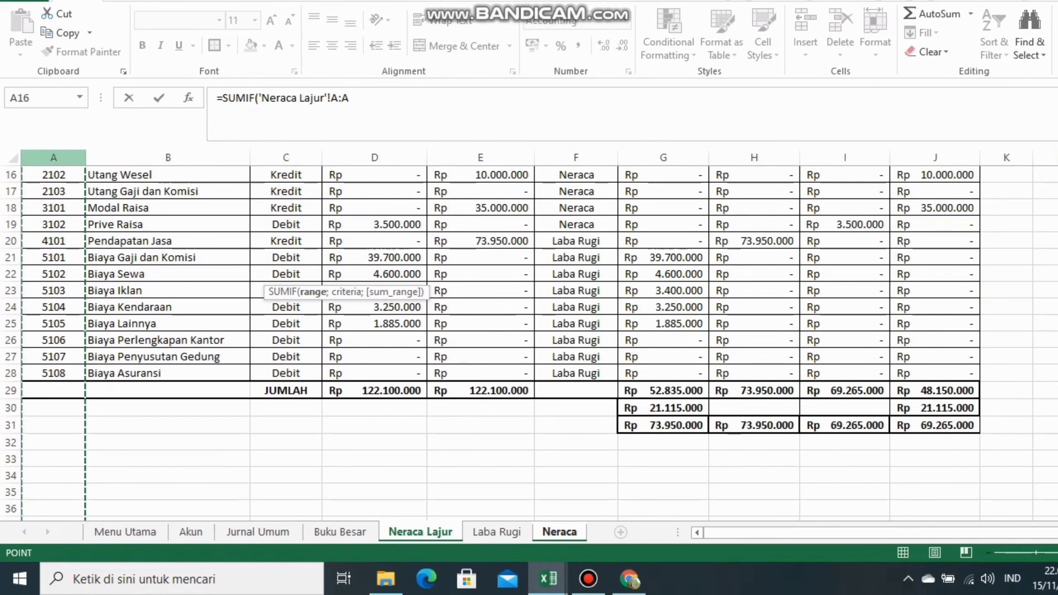
pyautogui.write(';')
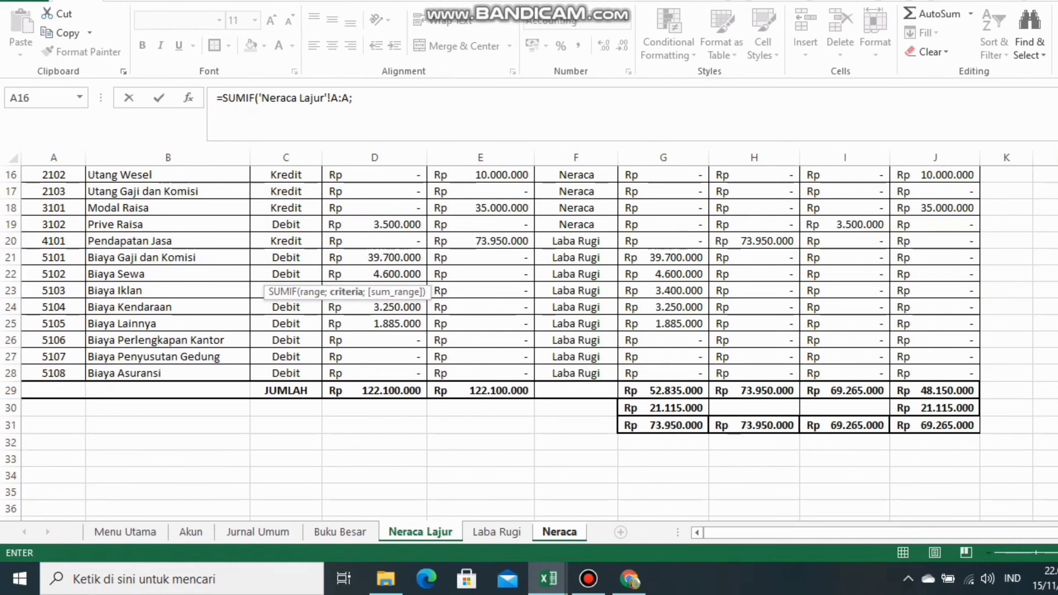
pyautogui.click(559, 532)
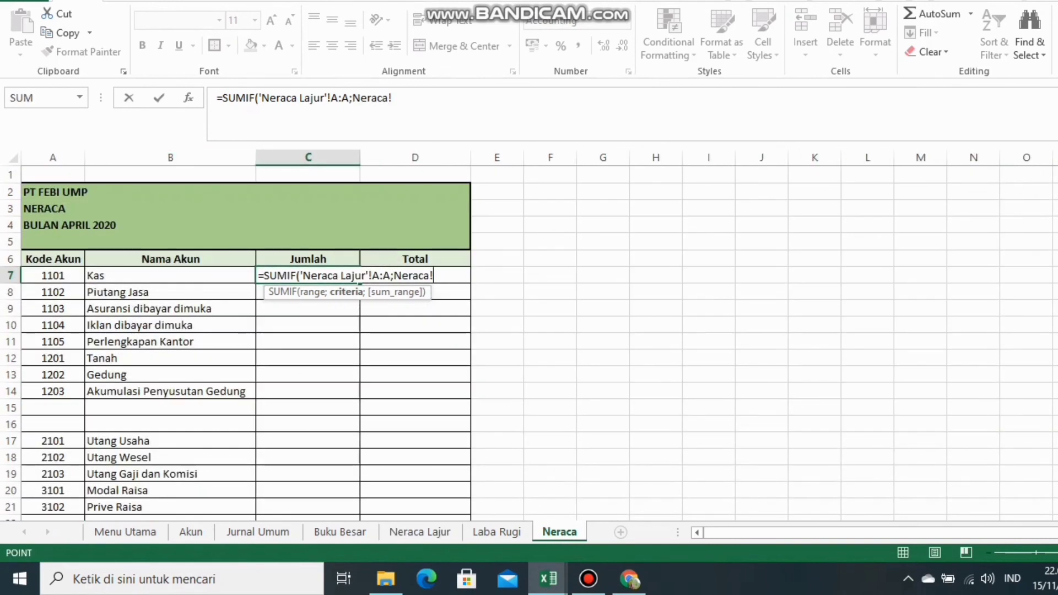
pyautogui.click(52, 276)
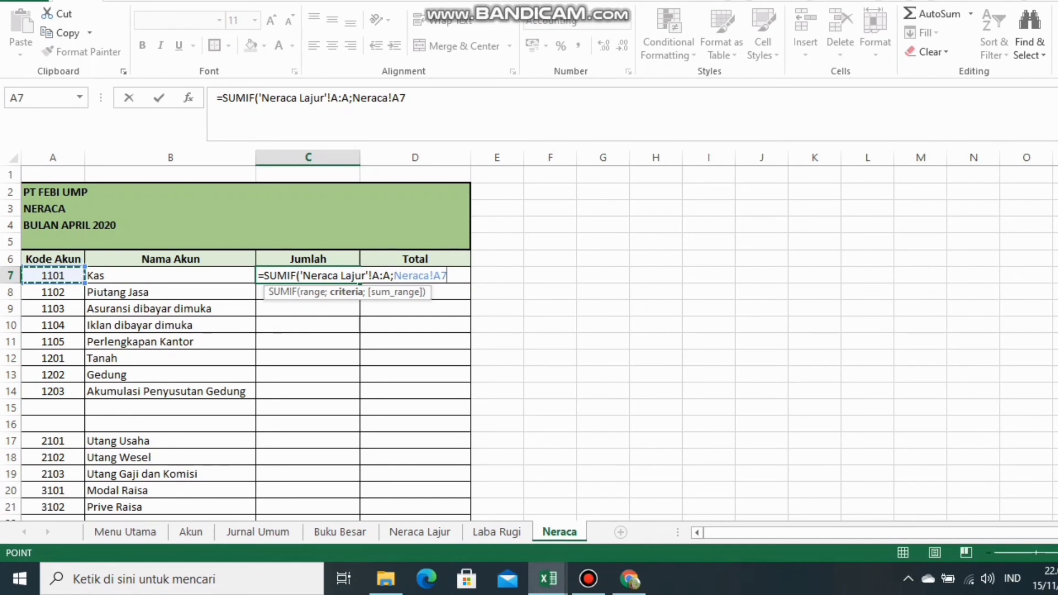
pyautogui.write(';')
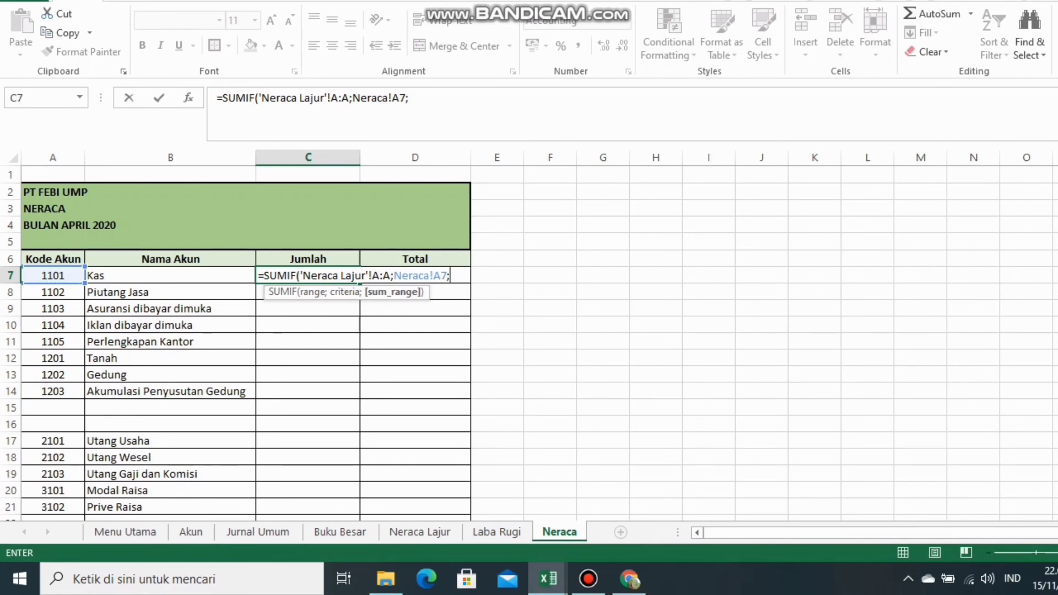
pyautogui.click(419, 532)
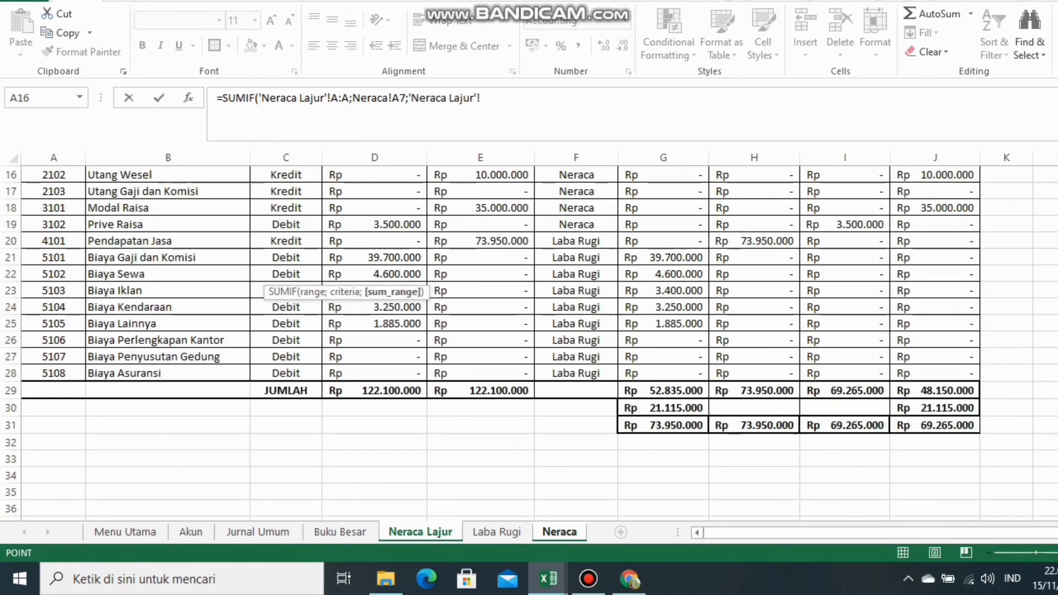
pyautogui.scroll(5, 652, 176)
pyautogui.click(773, 158)
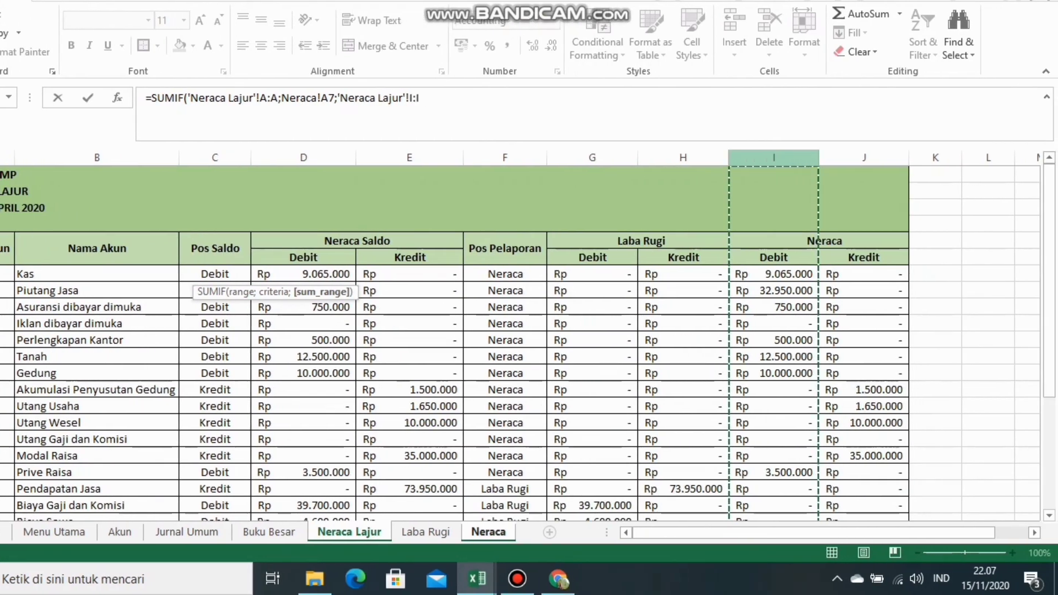
pyautogui.write(')+')
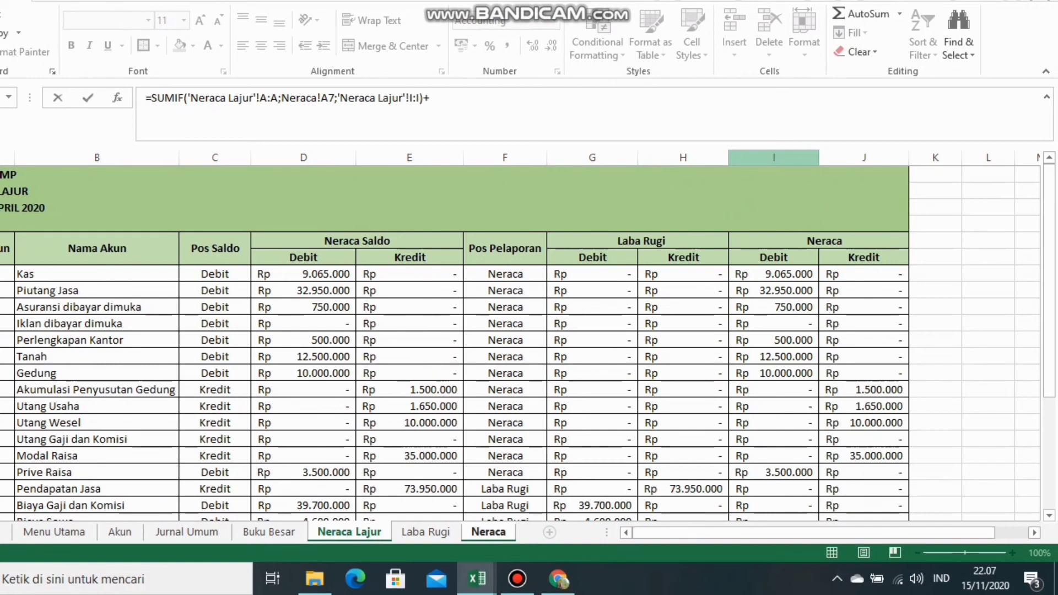
# Complete the C7 formula with SUMIF('Neraca Lajur'!A:A;Neraca!A7;'Neraca Lajur'!J:J) and fill it down through C14
pyautogui.write('SUM')
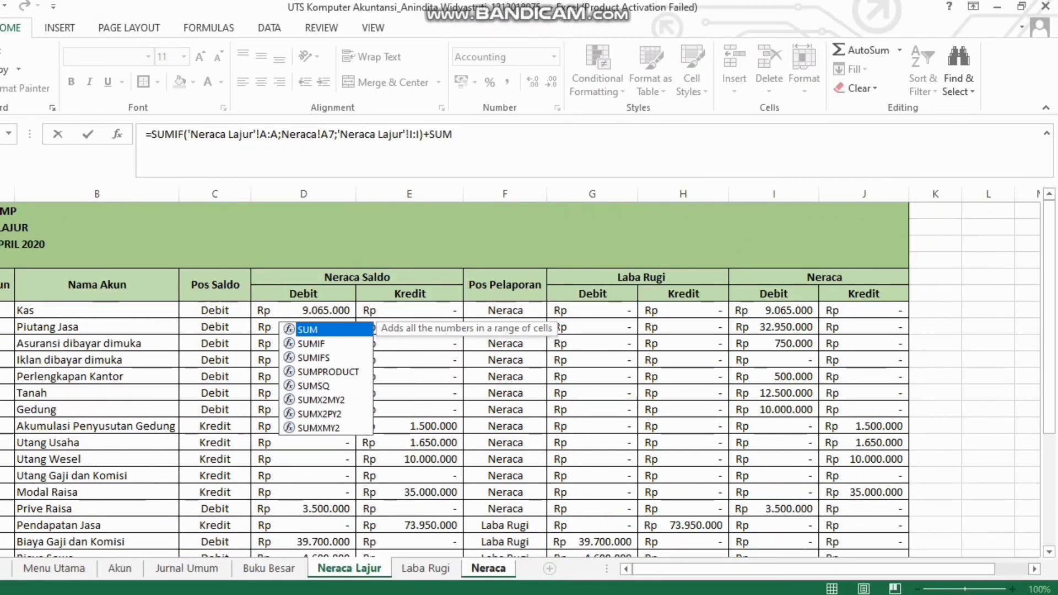
pyautogui.press('Down')
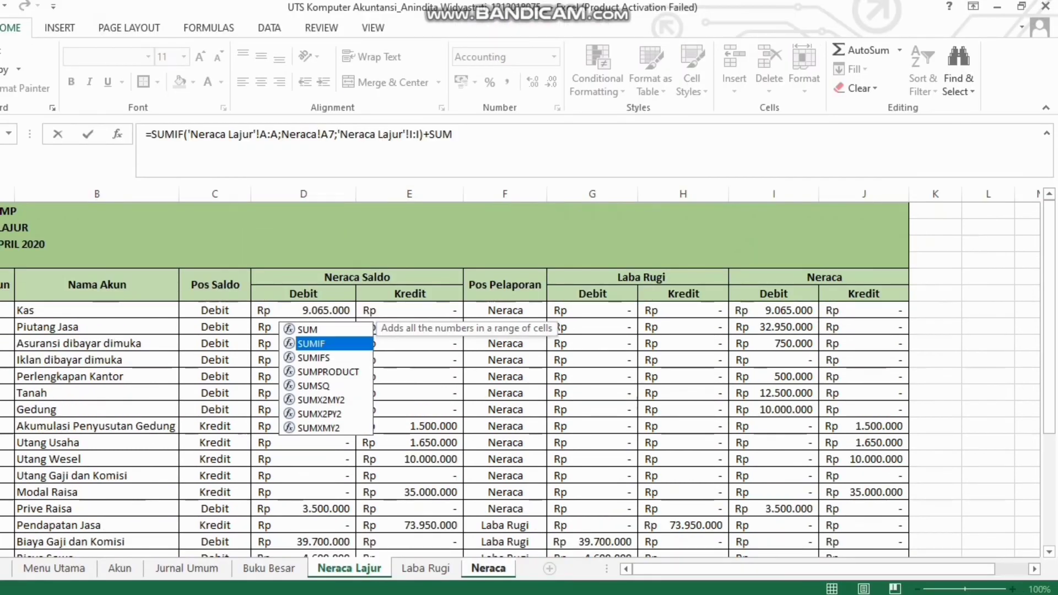
pyautogui.press('Tab')
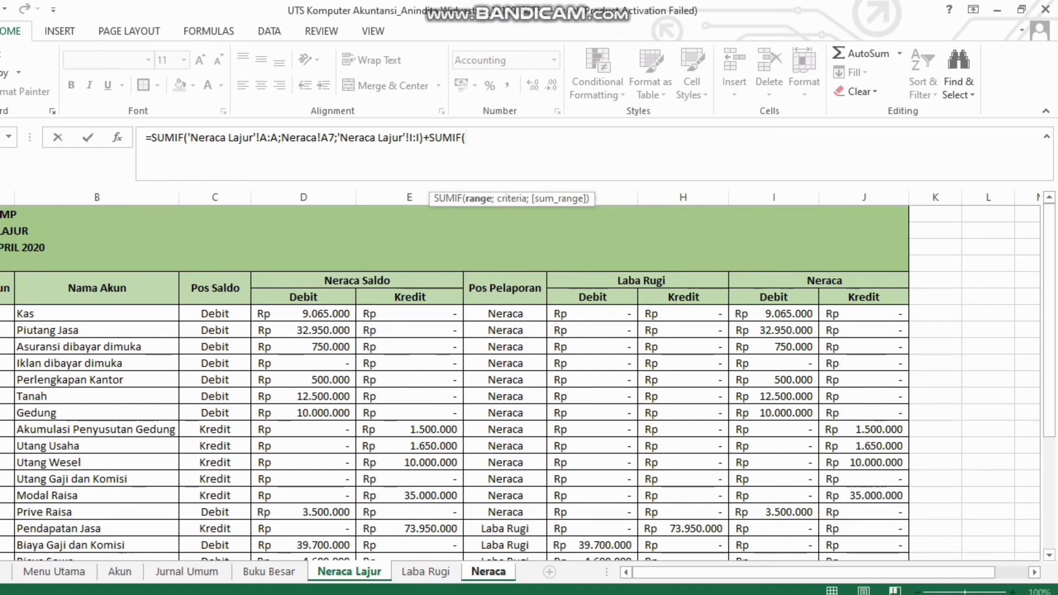
pyautogui.click(53, 197)
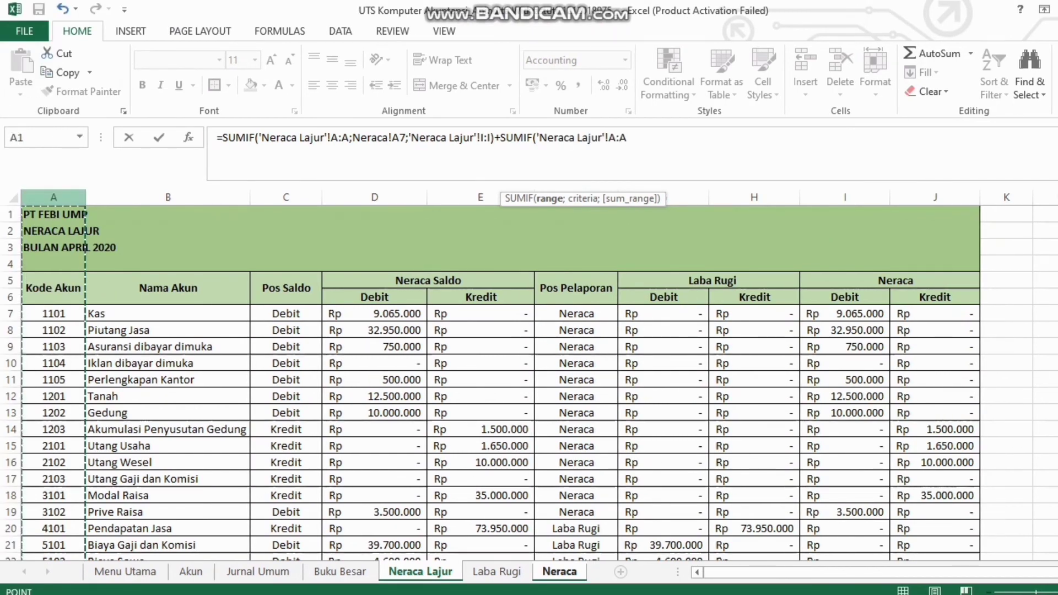
pyautogui.write(';')
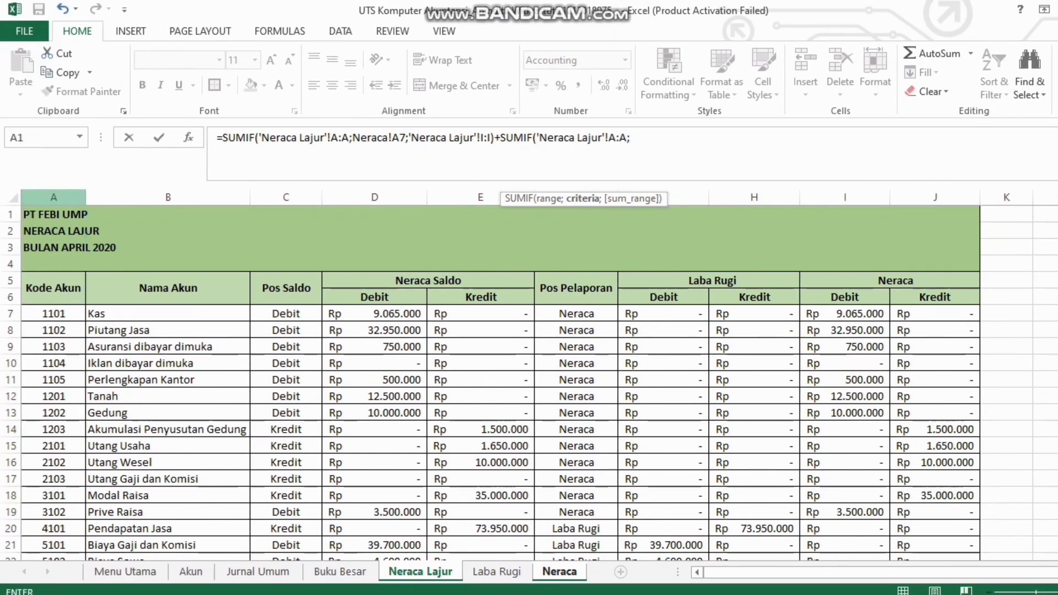
pyautogui.click(559, 571)
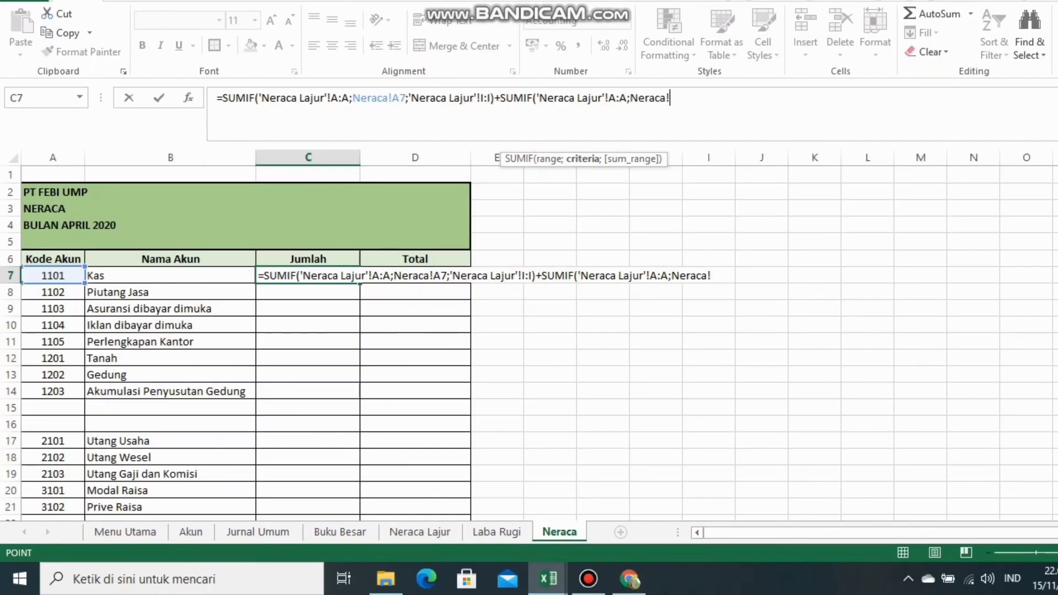
pyautogui.click(54, 275)
pyautogui.write(';')
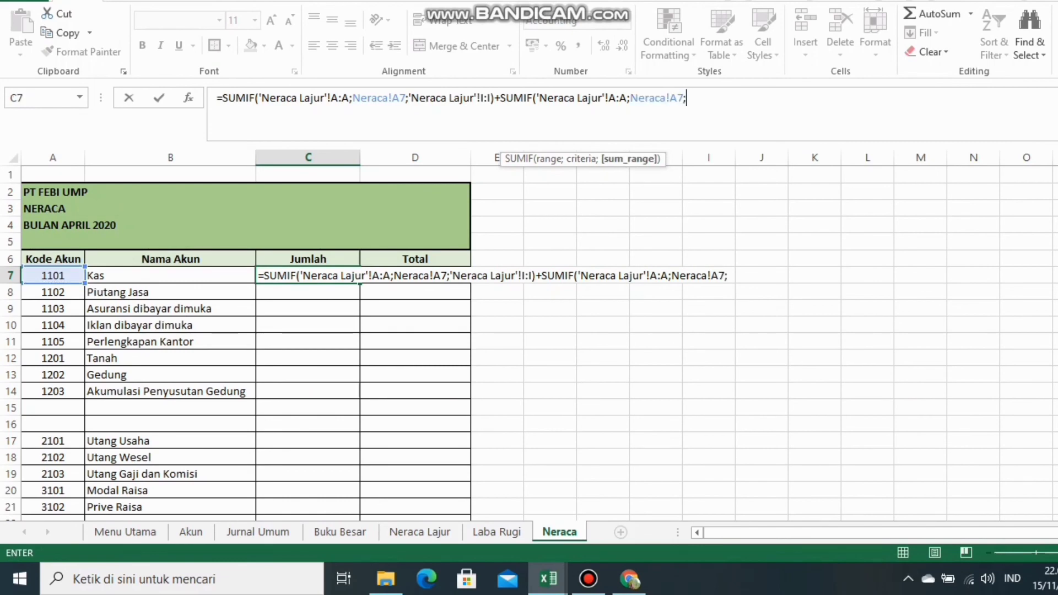
pyautogui.click(420, 531)
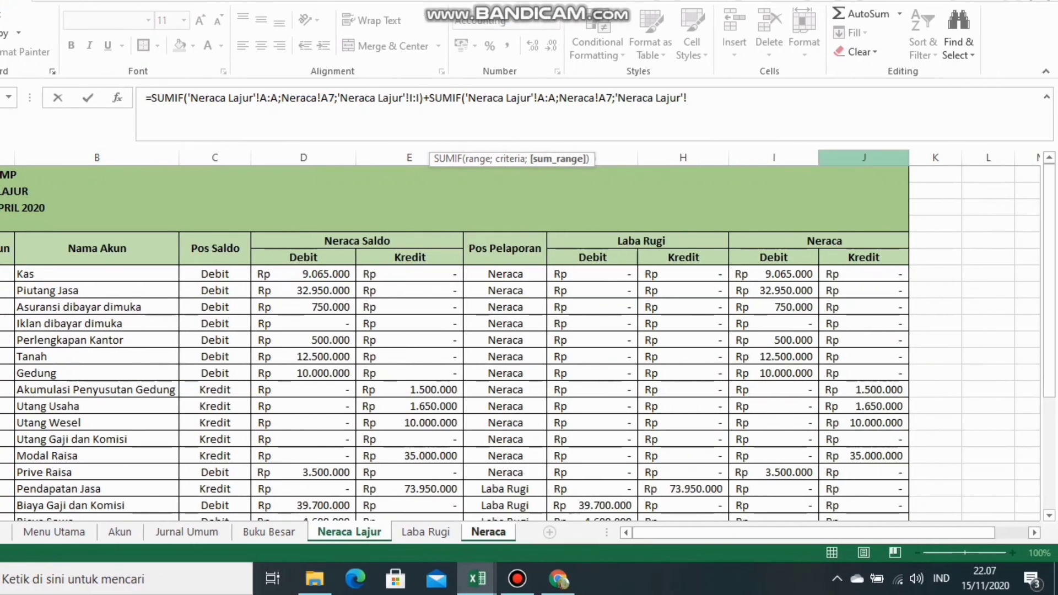
pyautogui.click(863, 157)
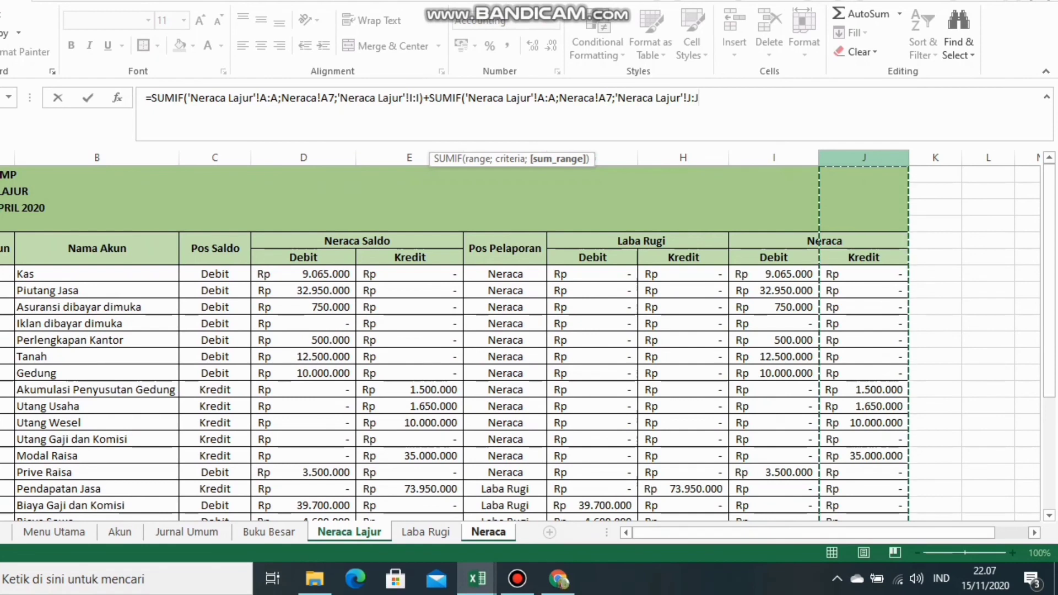
pyautogui.press('Return')
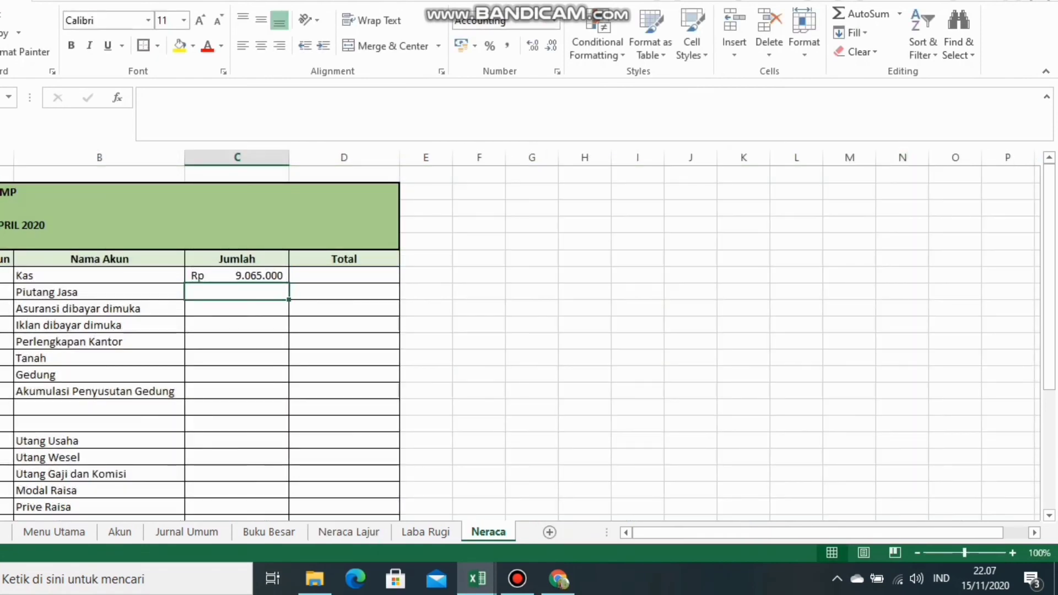
pyautogui.click(237, 276)
pyautogui.moveTo(360, 283); pyautogui.dragTo(360, 395)
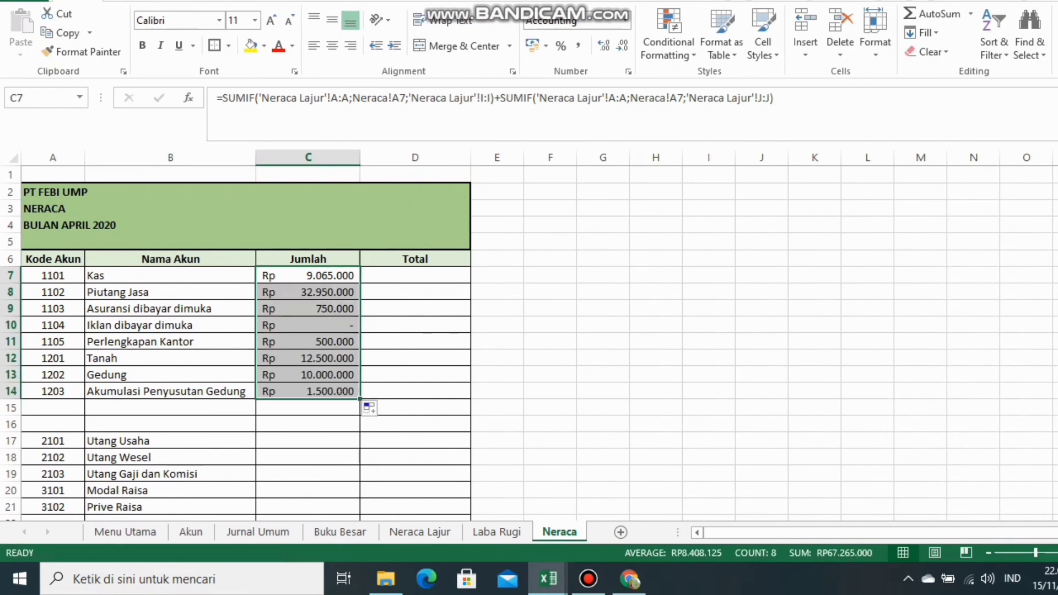
# Start the Jumlah formula for Utang Usaha in C17 with =SUMIF('Neraca Lajur'!A:A;Neraca!A17;'Neraca Lajur'!J:J
pyautogui.scroll(-2, 331, 375)
pyautogui.click(308, 339)
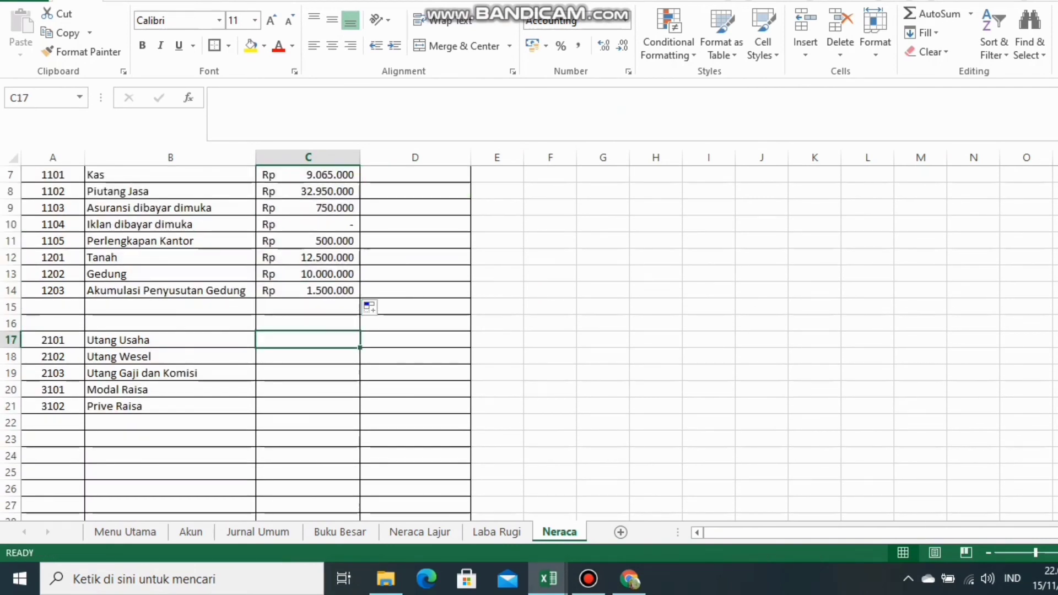
pyautogui.write('=S')
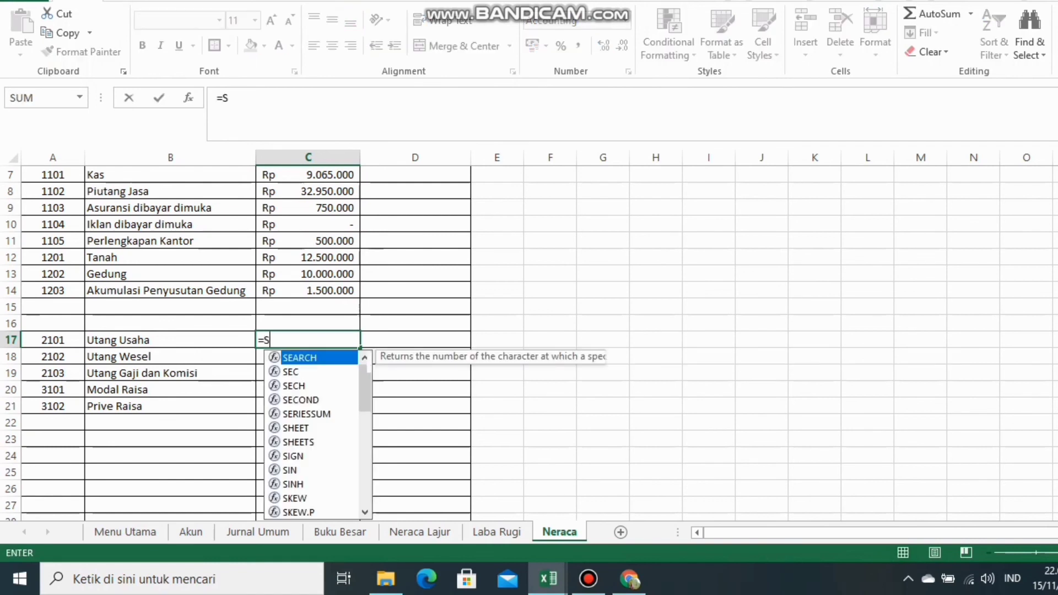
pyautogui.write('UMIF(')
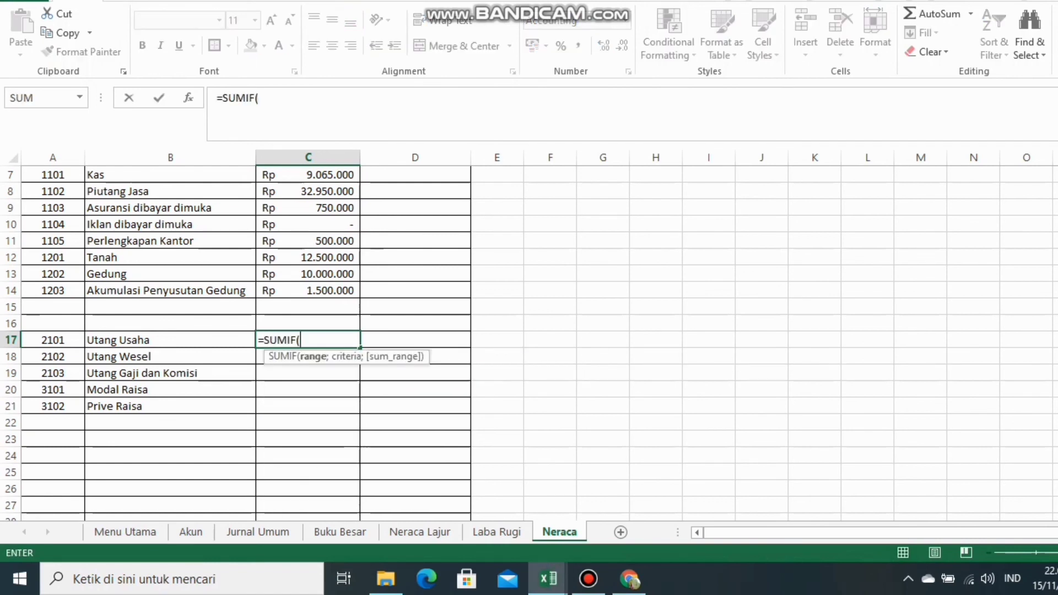
pyautogui.click(420, 532)
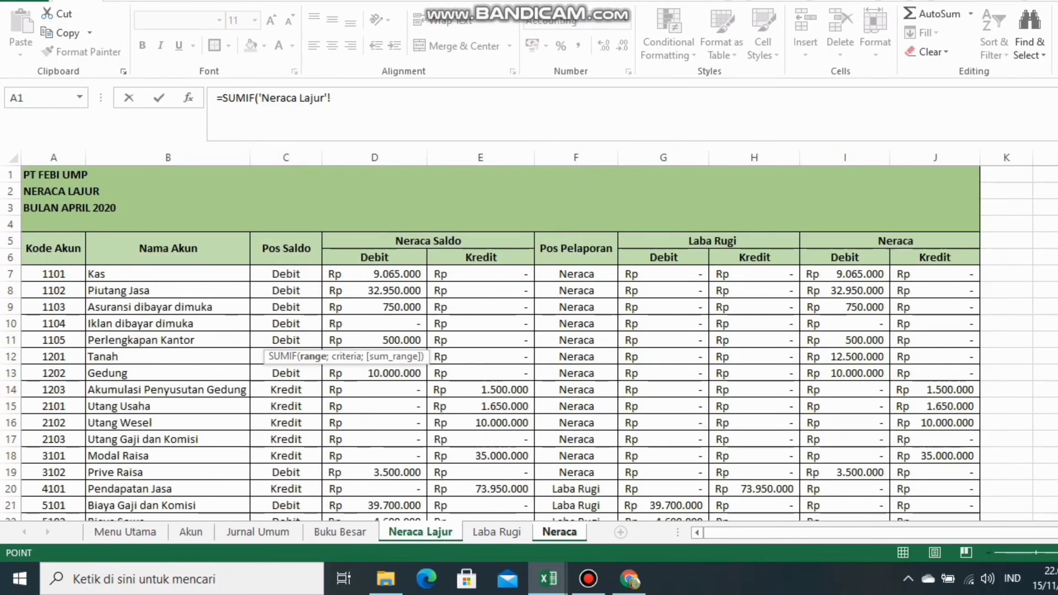
pyautogui.click(54, 157)
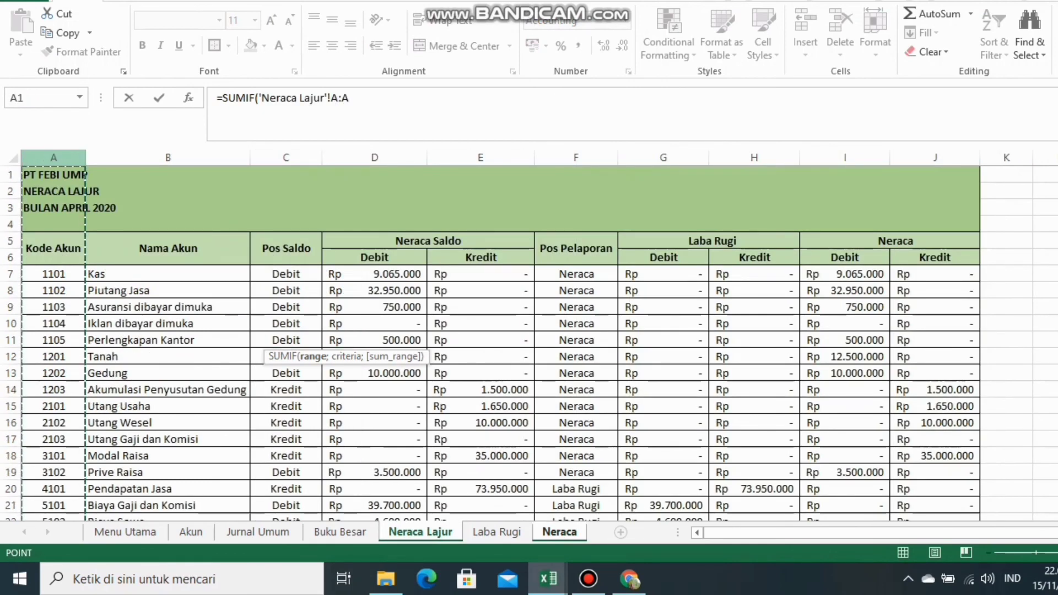
pyautogui.write(';')
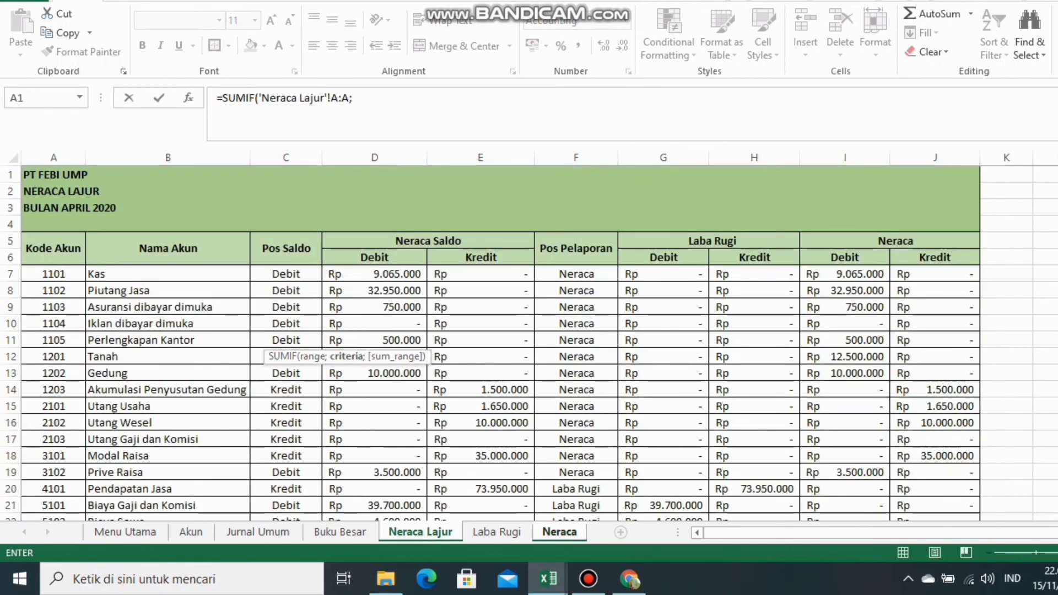
pyautogui.click(559, 532)
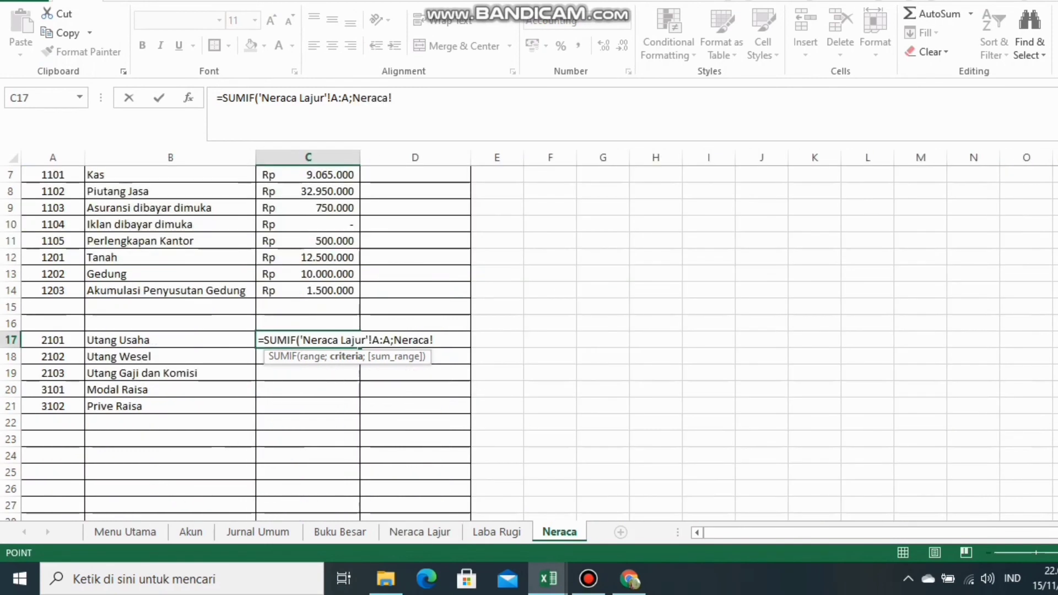
pyautogui.click(53, 340)
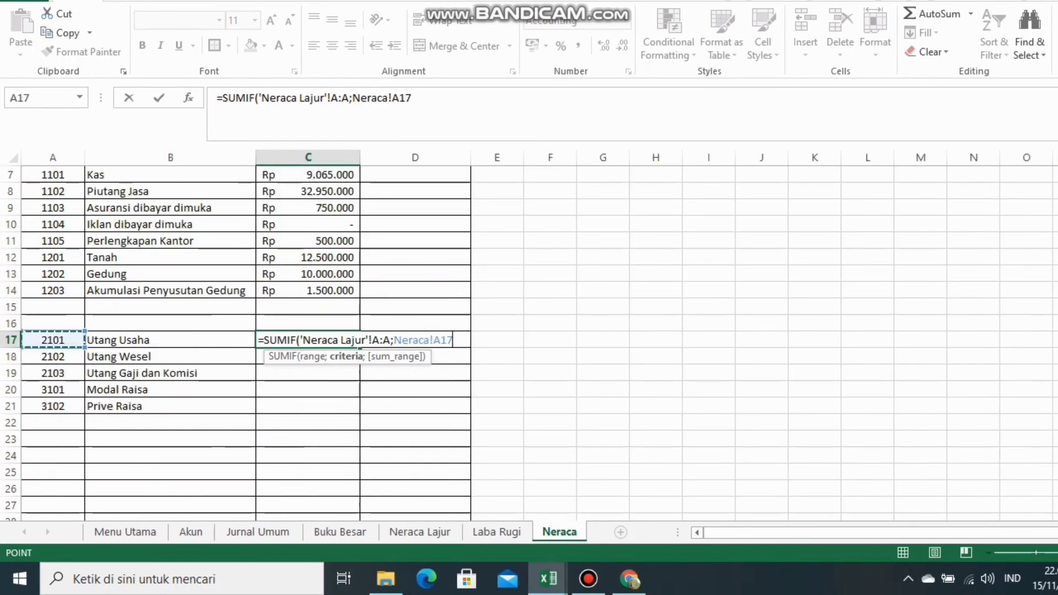
pyautogui.write(';')
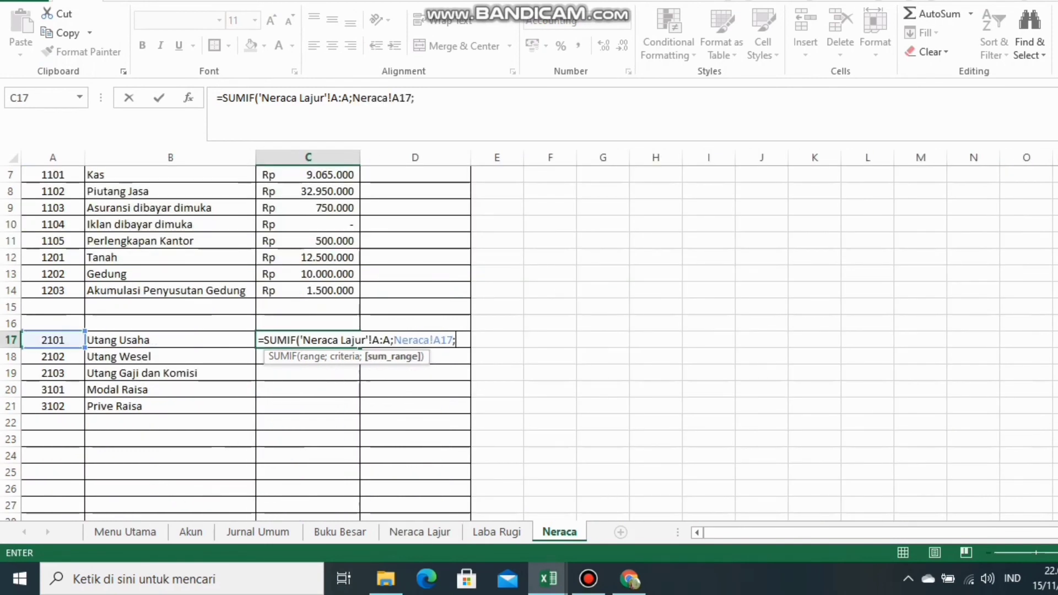
pyautogui.click(420, 532)
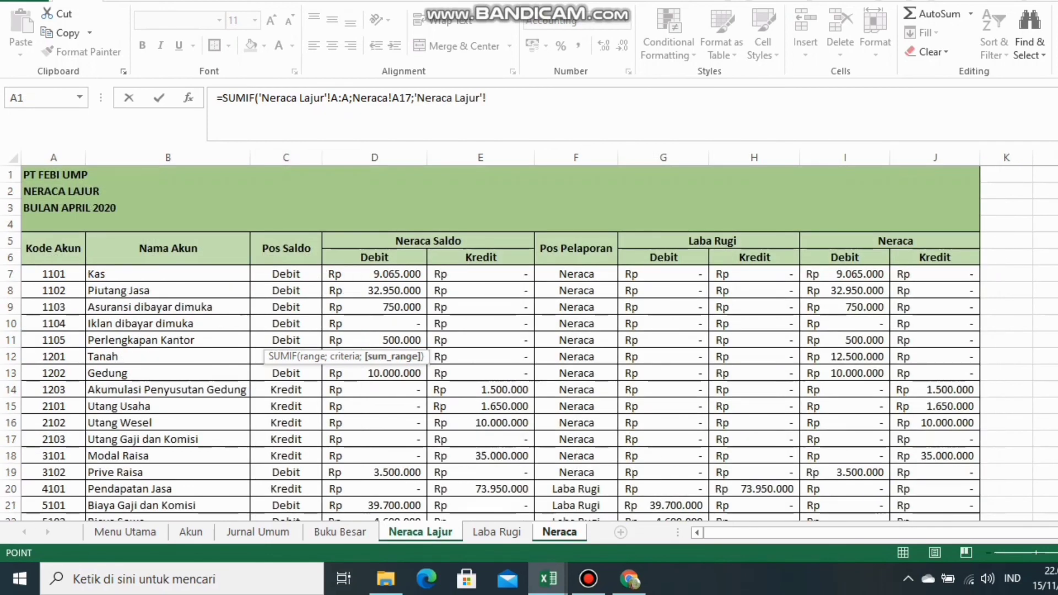
pyautogui.click(935, 157)
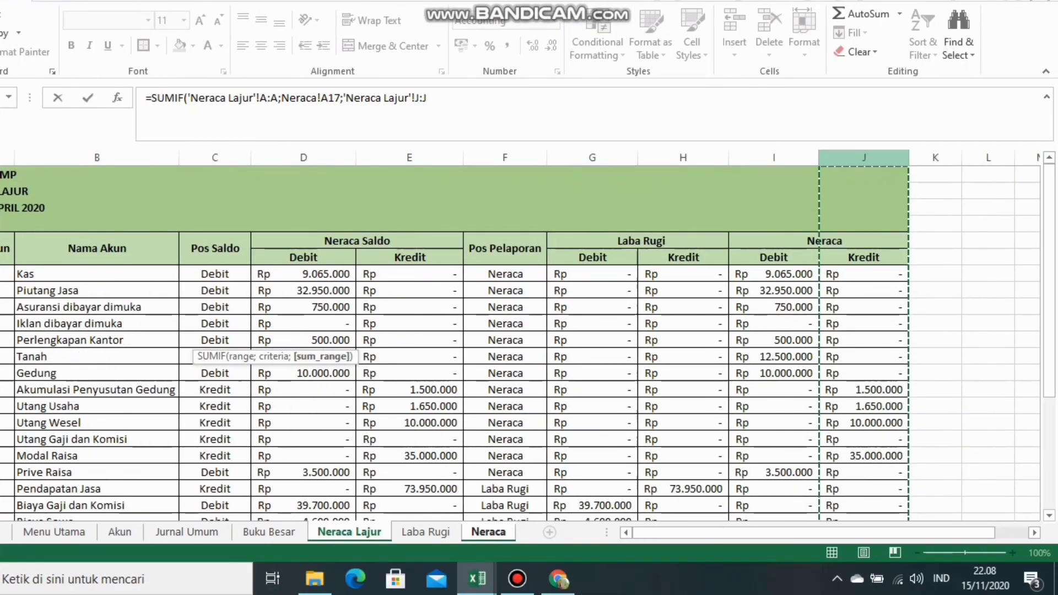
# Complete the C17 formula by subtracting SUMIF('Neraca Lajur'!A:A;Neraca!A17;'Neraca Lajur'!I:I) and fill it down through C21
pyautogui.write(')-SUM')
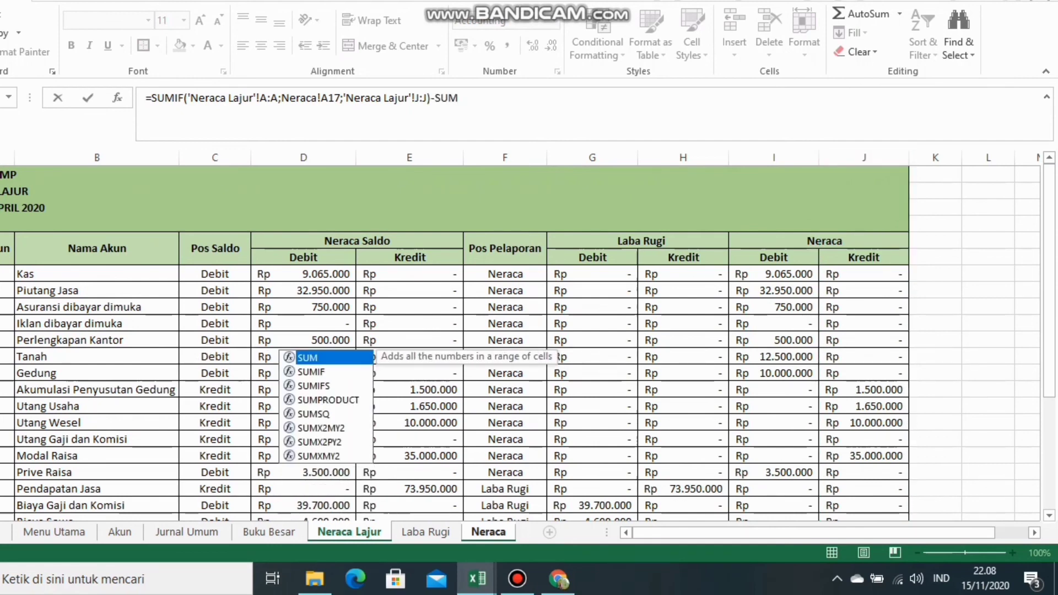
pyautogui.press('Down')
pyautogui.press('Tab')
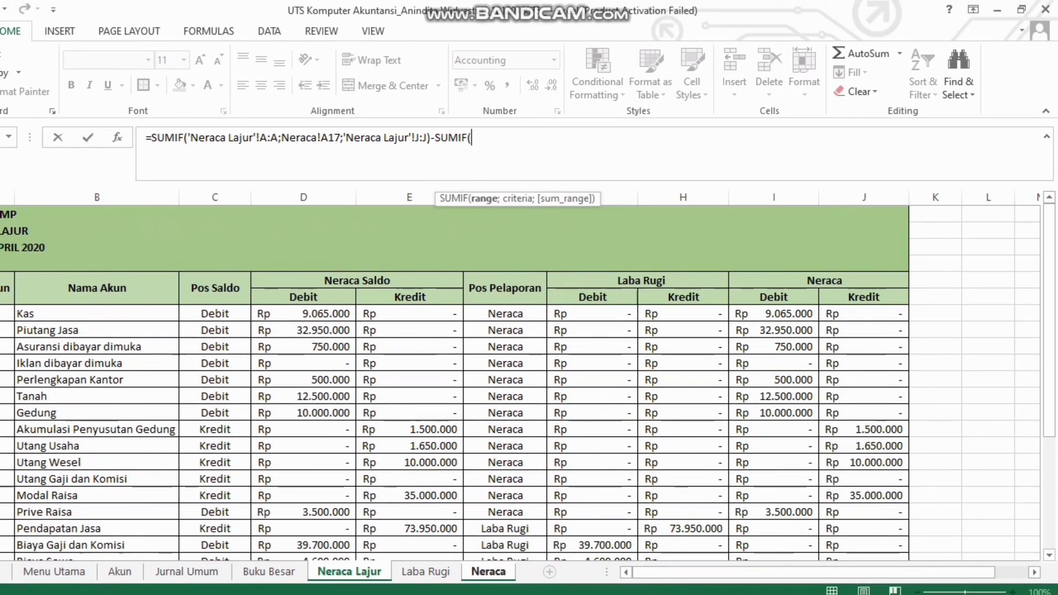
pyautogui.click(53, 197)
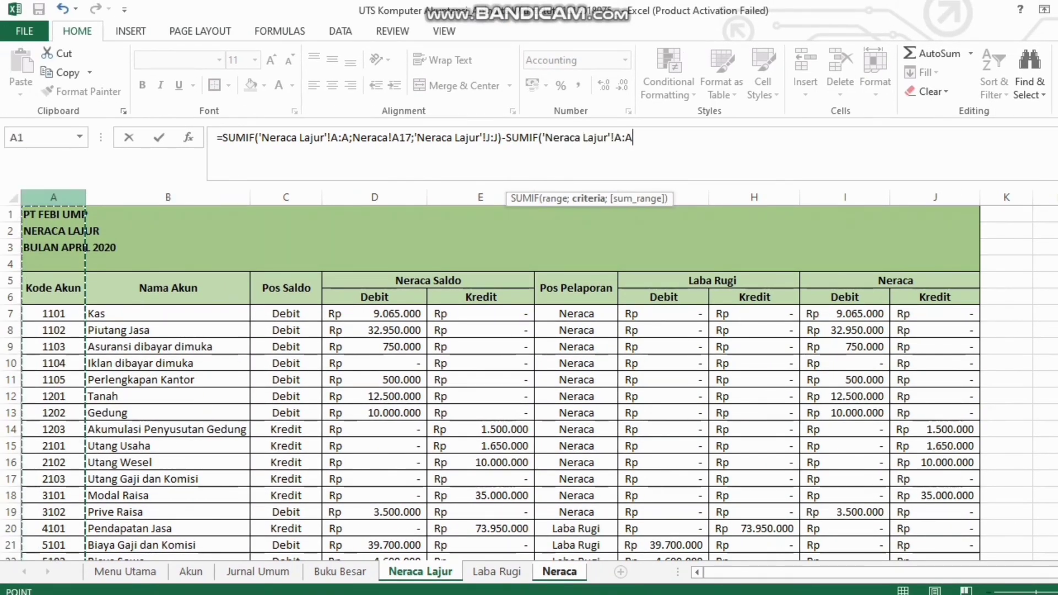
pyautogui.write(';')
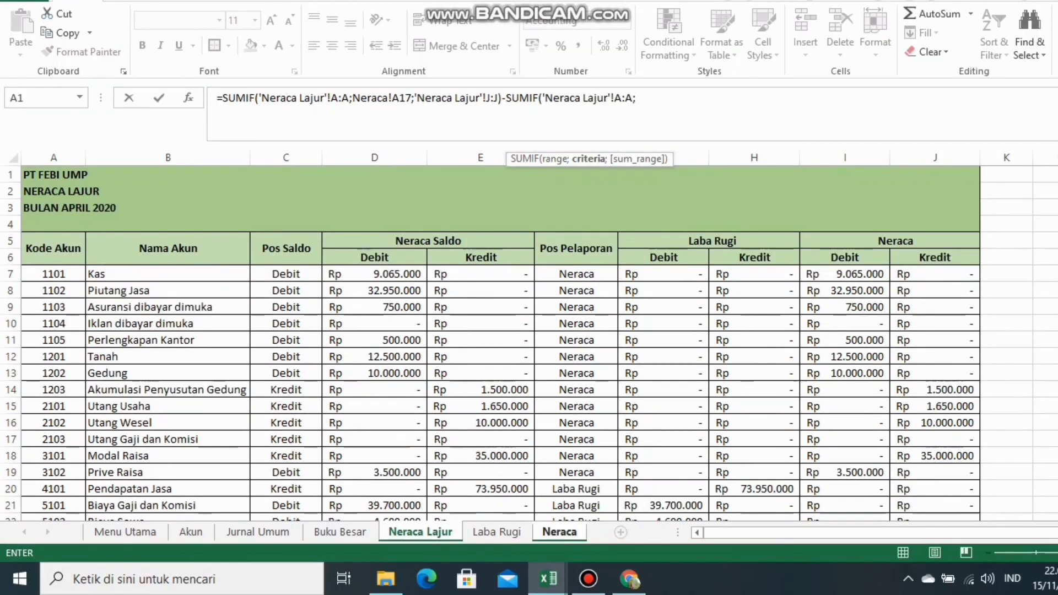
pyautogui.click(559, 532)
pyautogui.click(53, 340)
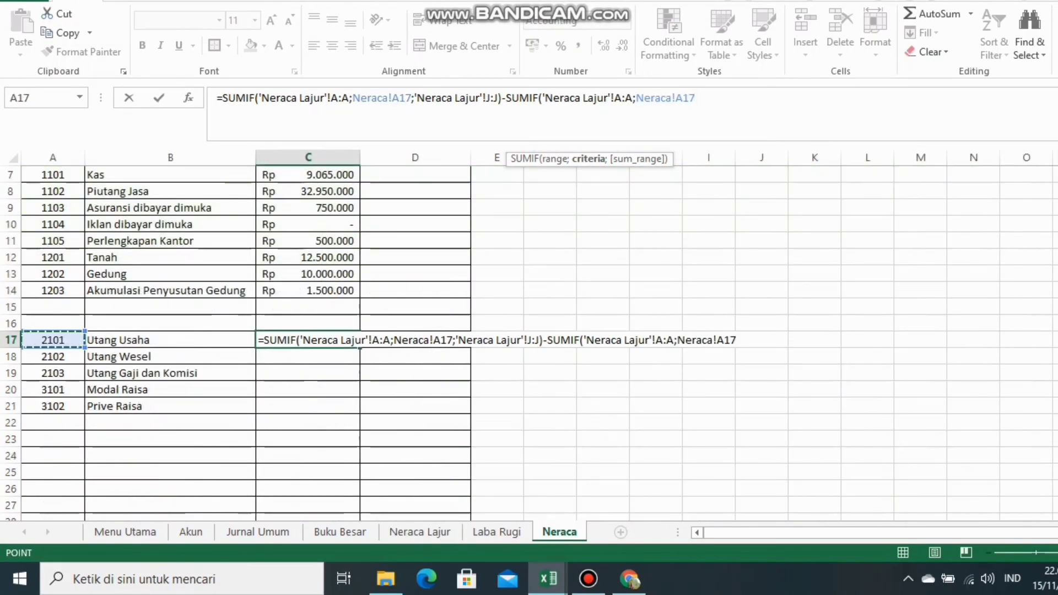
pyautogui.write(';')
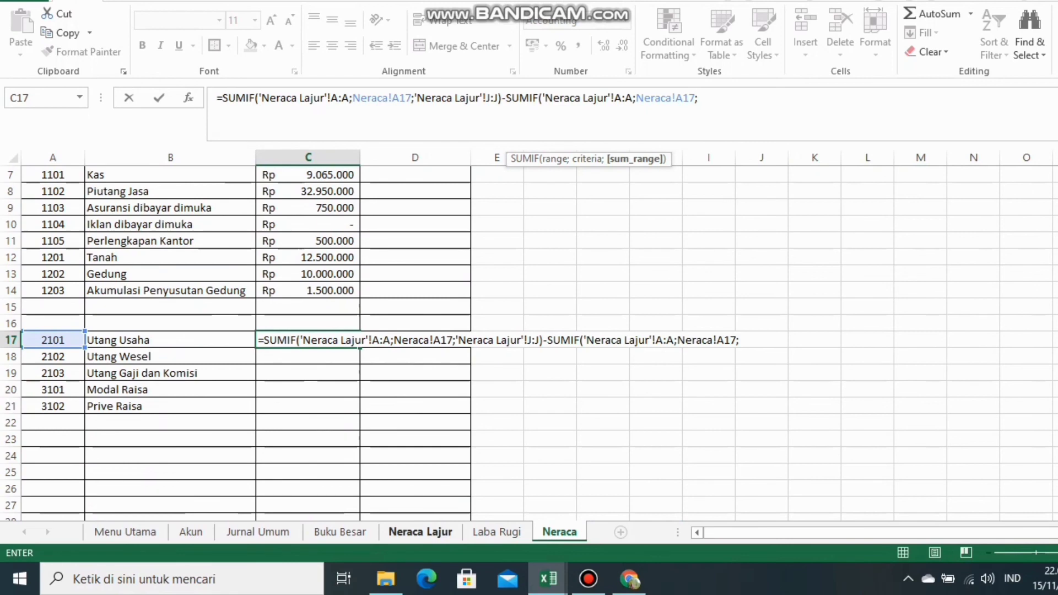
pyautogui.click(419, 532)
pyautogui.click(845, 158)
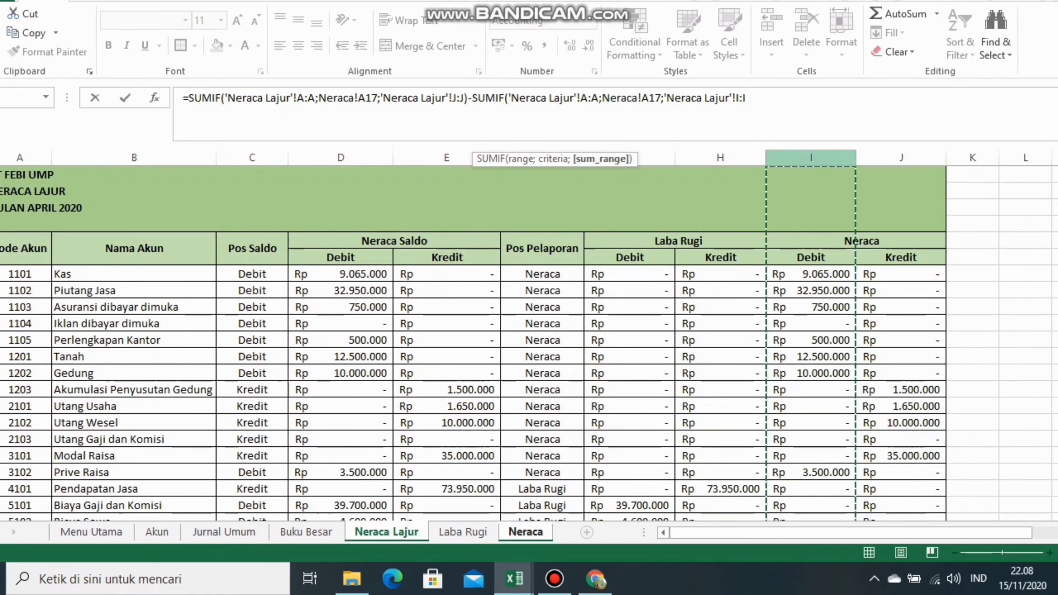
pyautogui.write(')')
pyautogui.press('Return')
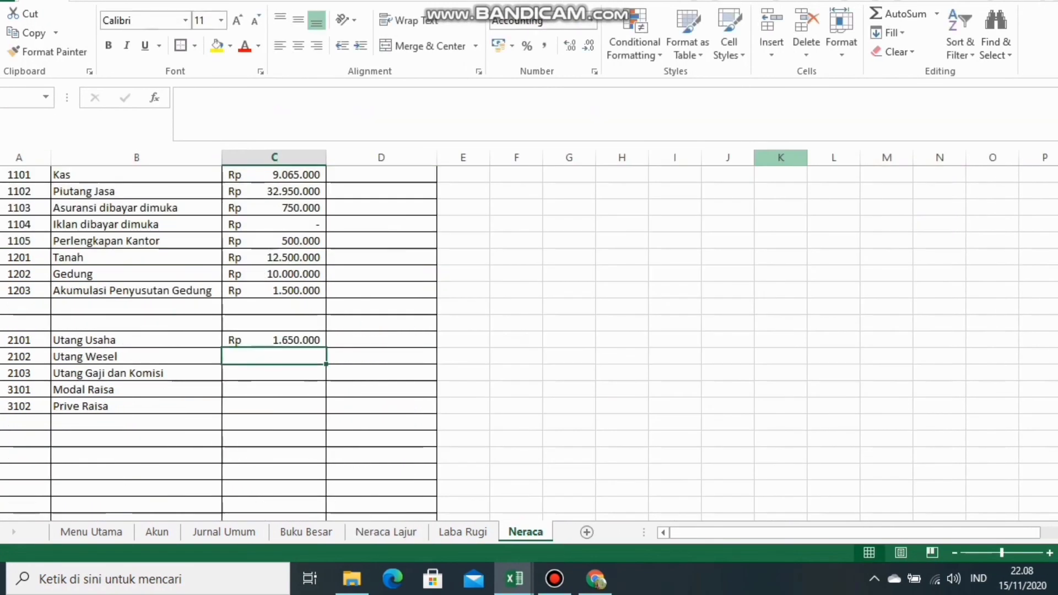
pyautogui.press('Up')
pyautogui.moveTo(328, 351); pyautogui.dragTo(328, 416)
# Add a Laba Bersih row below Prive Raisa, with the label in B22 and the amount 21115000 in C22
pyautogui.click(170, 426)
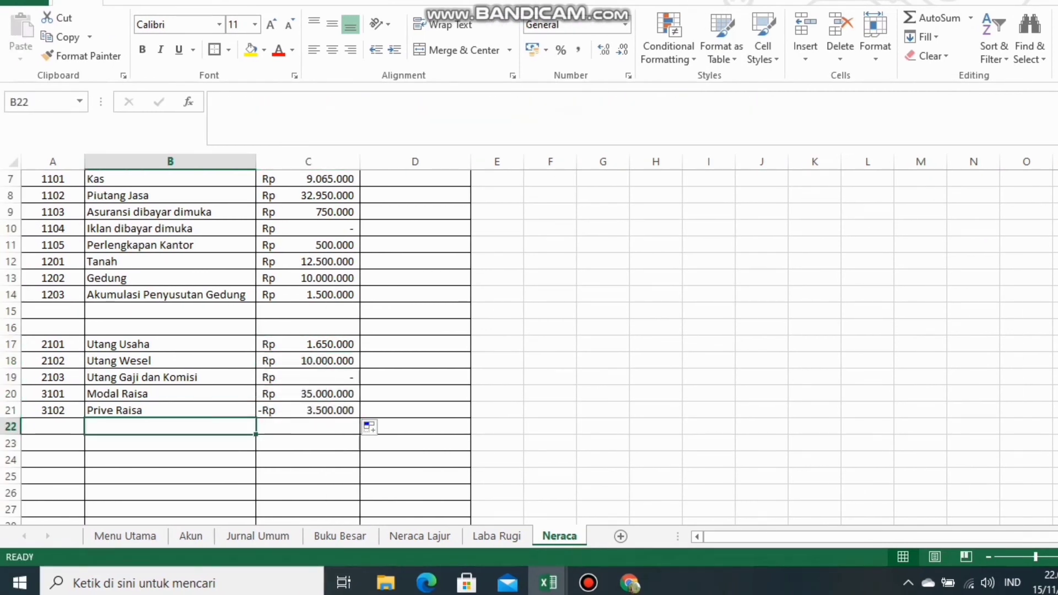
pyautogui.write('IA')
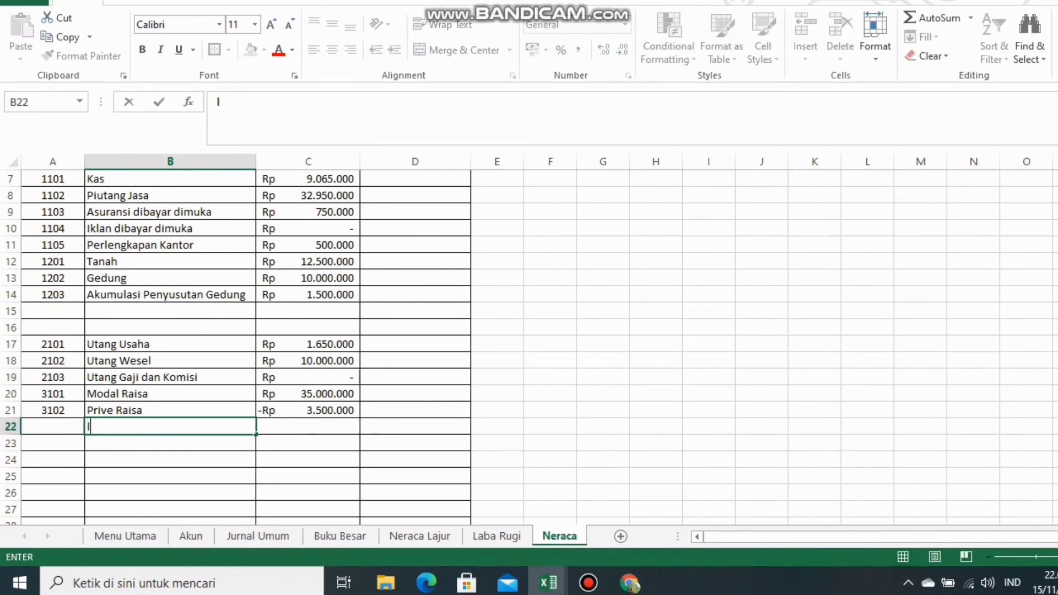
pyautogui.press('BackSpace')
pyautogui.press('BackSpace')
pyautogui.write('Laba Bersih')
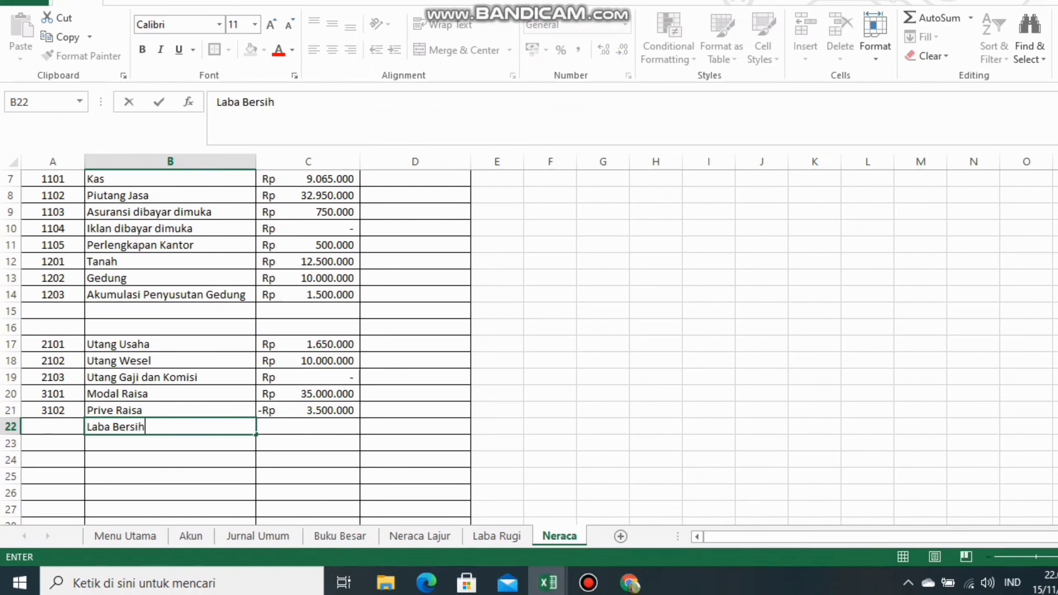
pyautogui.click(267, 428)
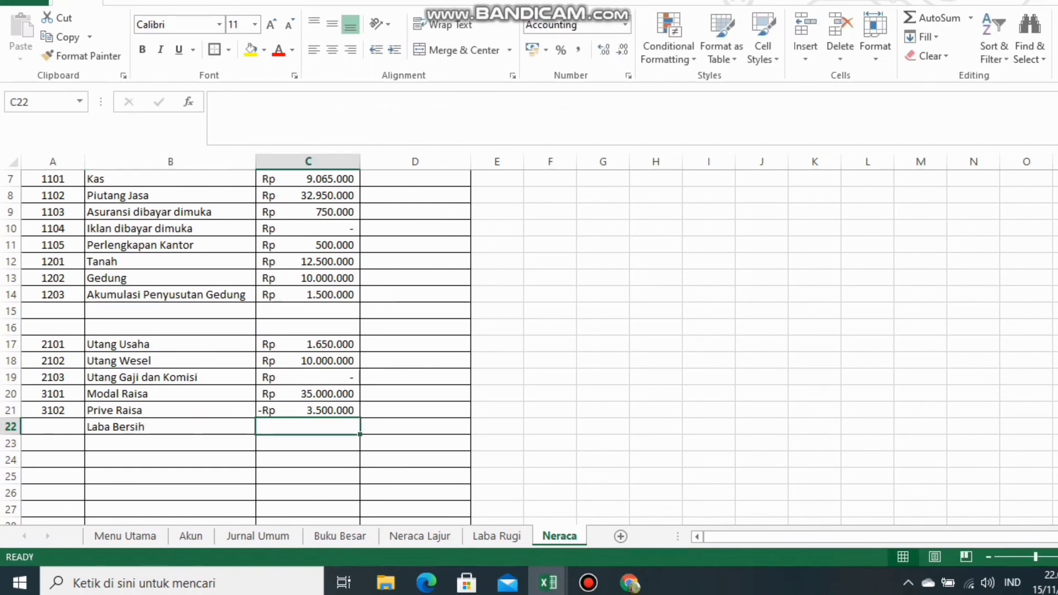
pyautogui.write('21.')
pyautogui.write('11')
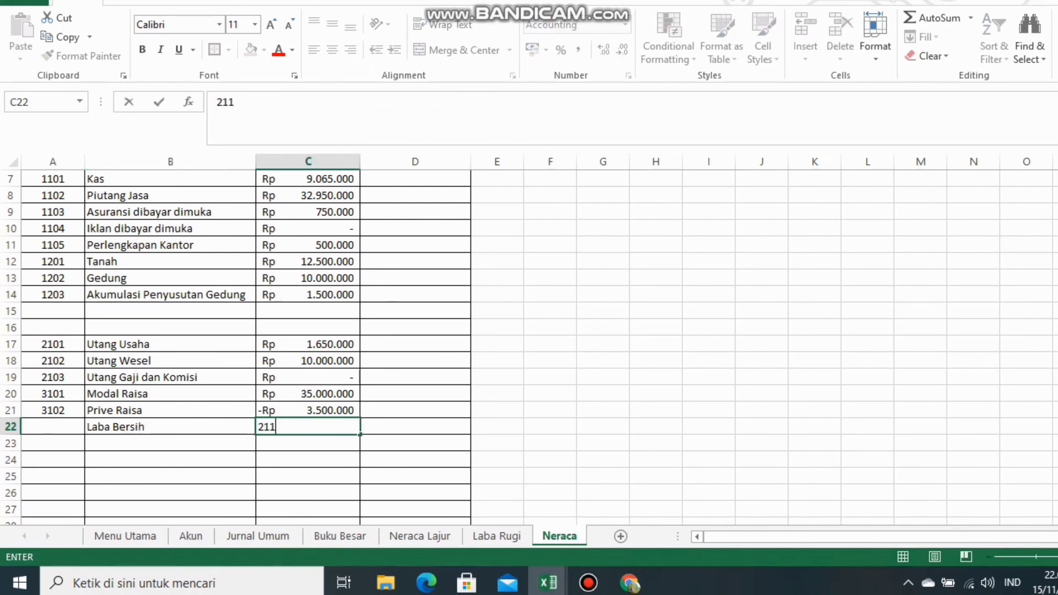
pyautogui.write('5.00')
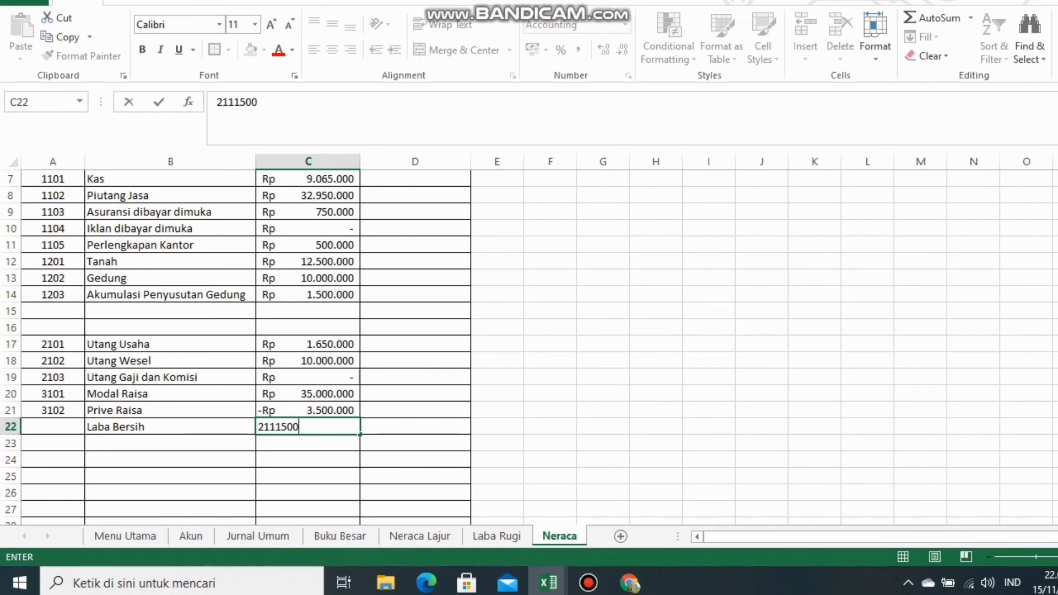
pyautogui.write('0')
pyautogui.press('Return')
# Replace the Akumulasi Penyusutan Gedung amount in C14 with -1500000
pyautogui.press('Up')
pyautogui.press('Up')
pyautogui.press('Up')
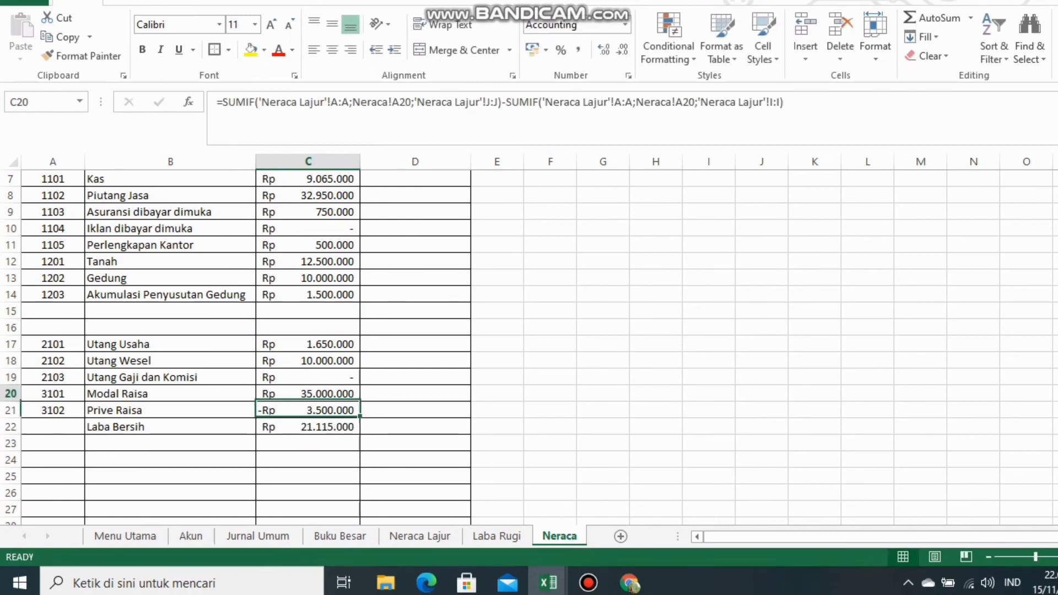
pyautogui.press('Up')
pyautogui.press('Up')
pyautogui.press('Up')
pyautogui.press('Up')
pyautogui.press('Up')
pyautogui.press('Up')
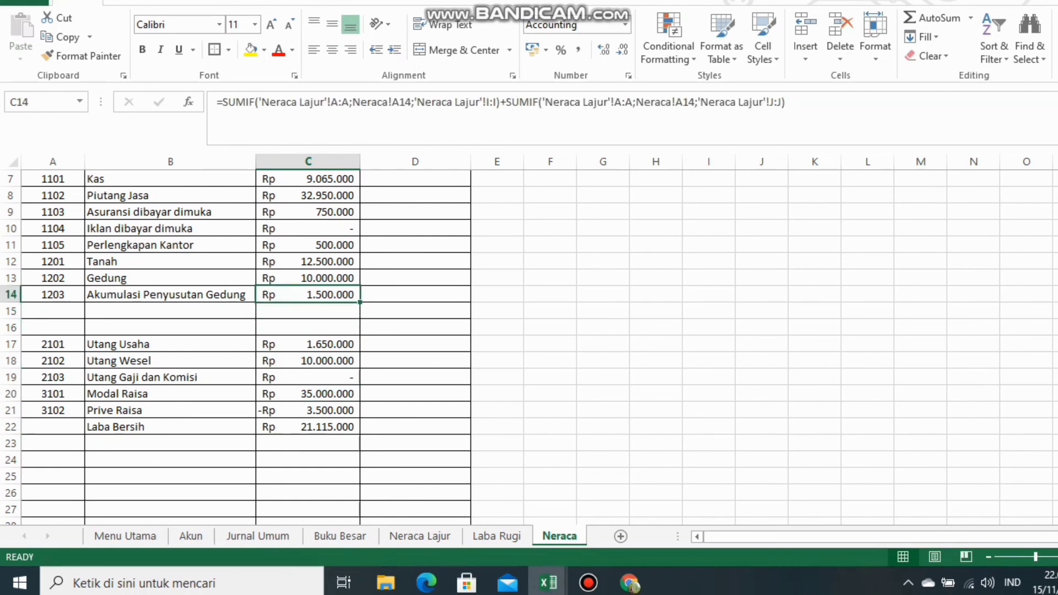
pyautogui.write('-Rp 1.500.0')
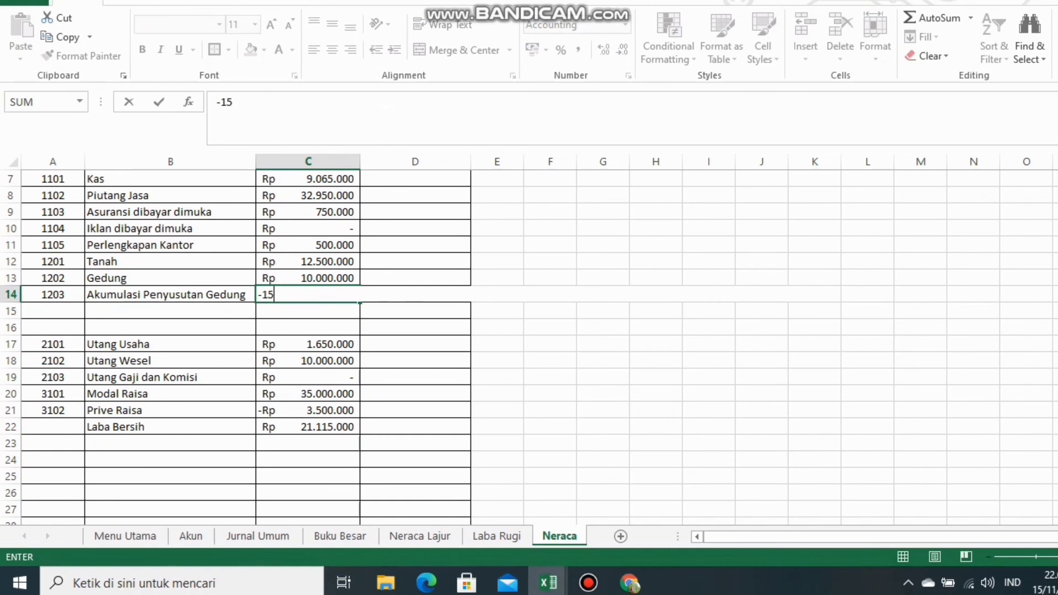
pyautogui.write('00000')
pyautogui.press('Return')
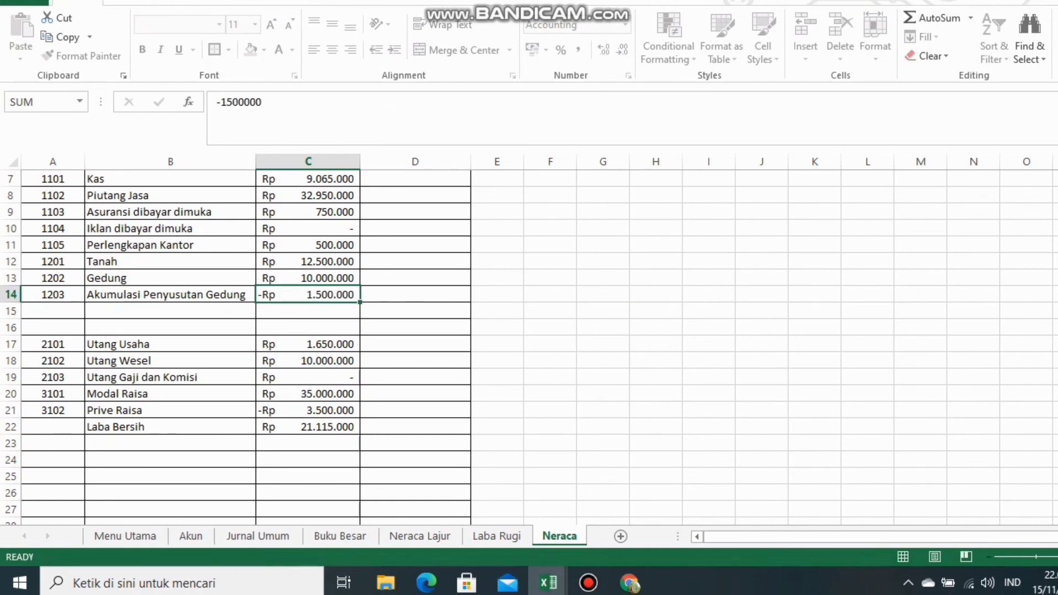
# Insert two blank rows above the Tanah row (code 1201) on the Neraca sheet
pyautogui.scroll(2, 245, 342)
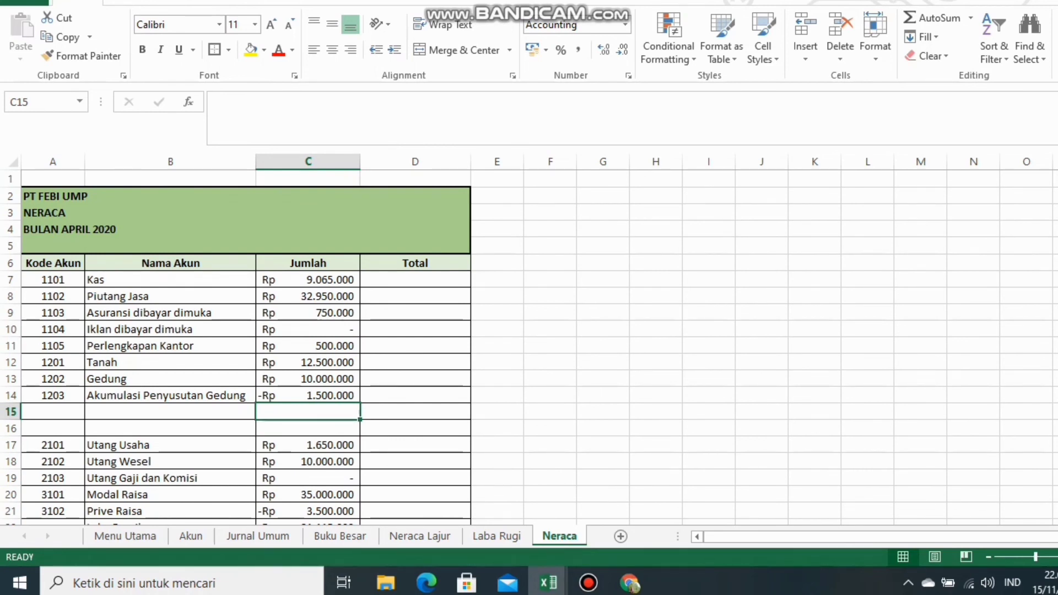
pyautogui.rightClick(10, 362)
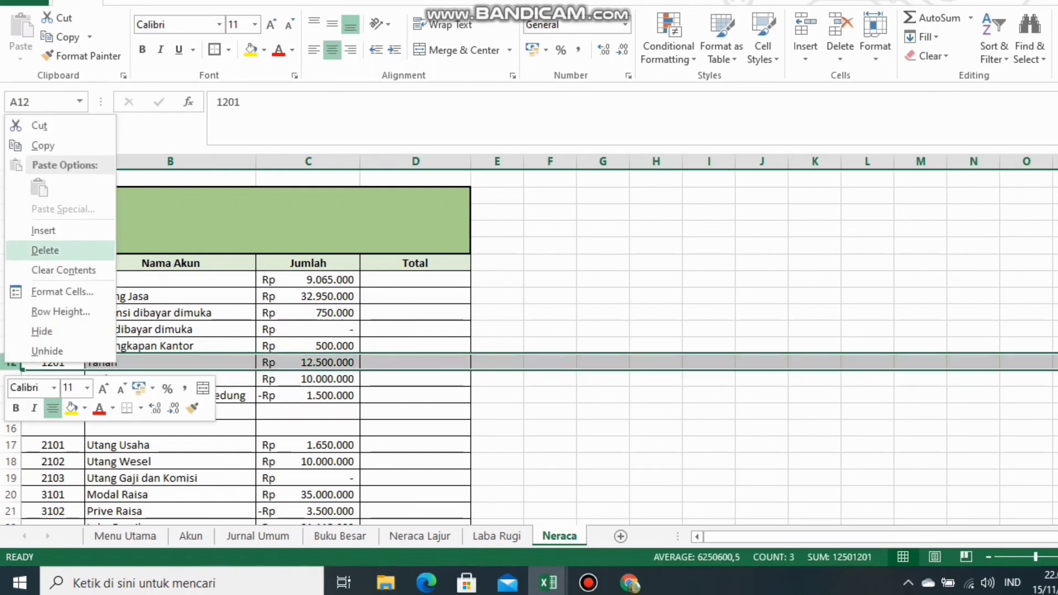
pyautogui.click(43, 230)
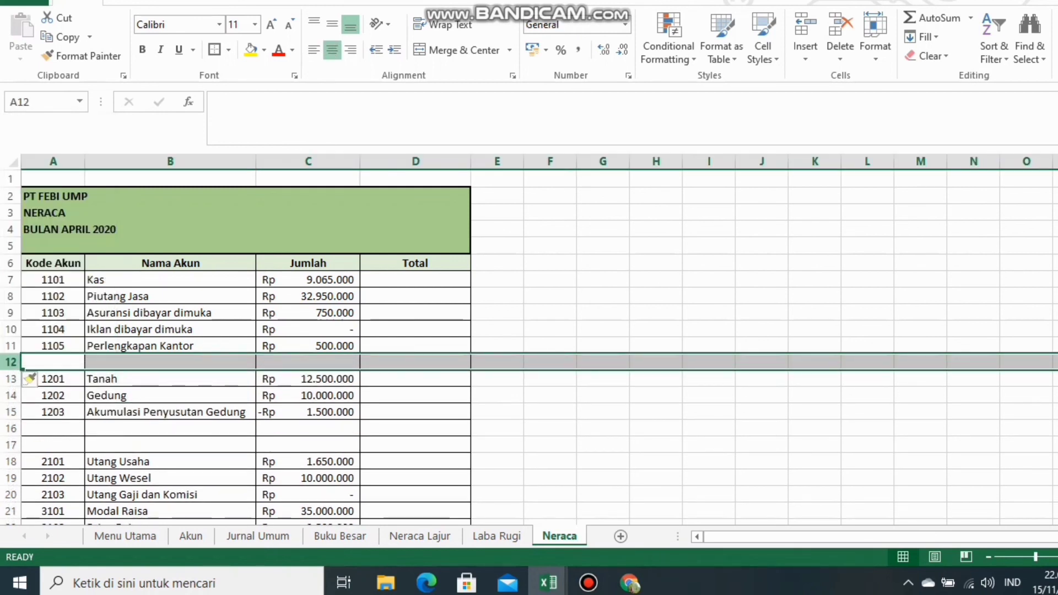
pyautogui.rightClick(11, 362)
pyautogui.click(43, 231)
# Format the empty cell B12 below Perlengkapan Kantor as bold and right-aligned, and make B17 below Akumulasi Penyusutan Gedung bold
pyautogui.click(171, 362)
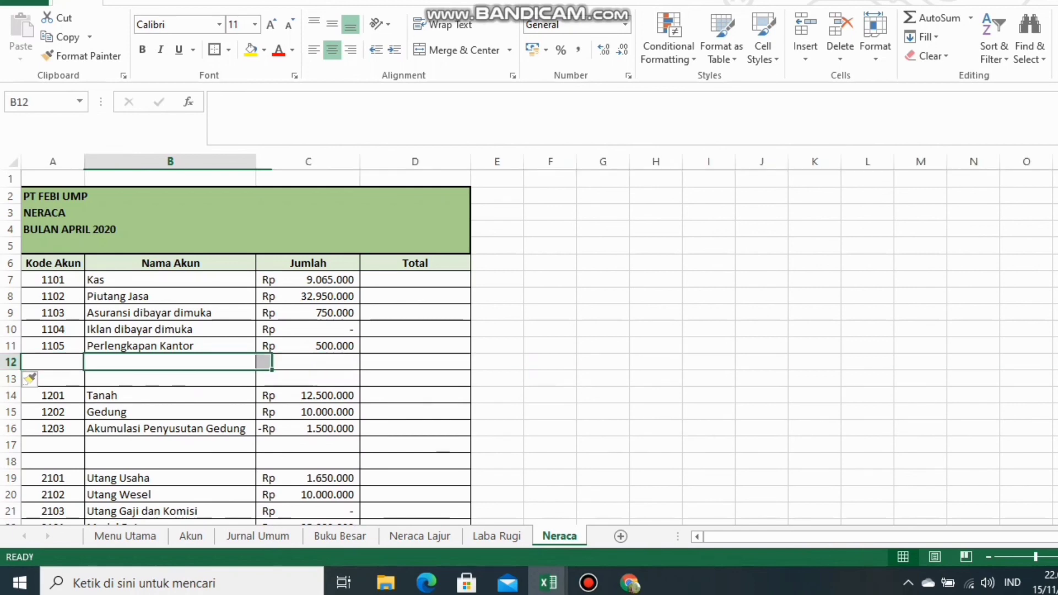
pyautogui.click(142, 50)
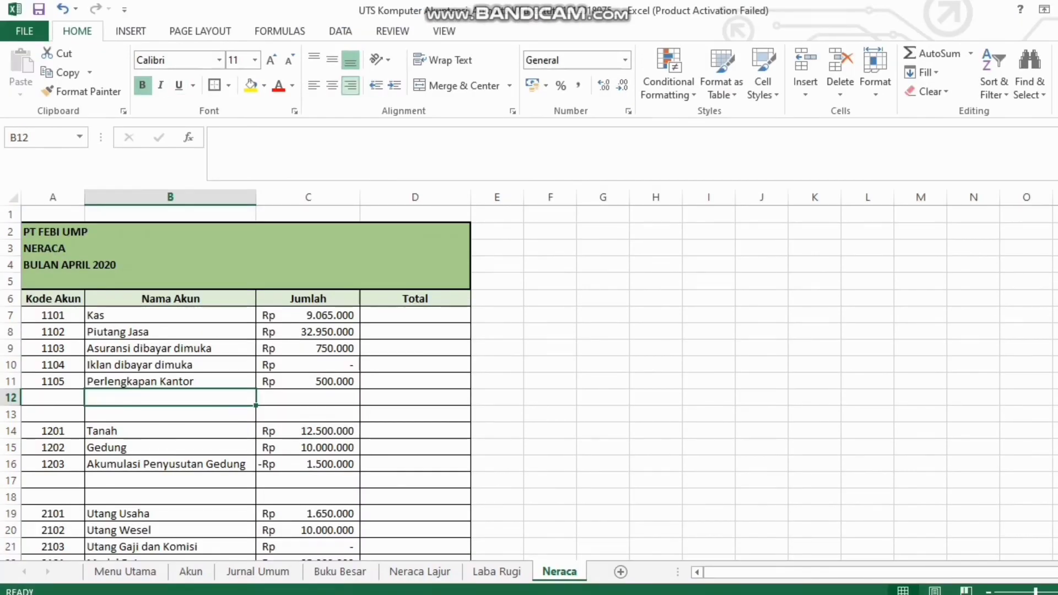
pyautogui.click(171, 480)
pyautogui.click(142, 85)
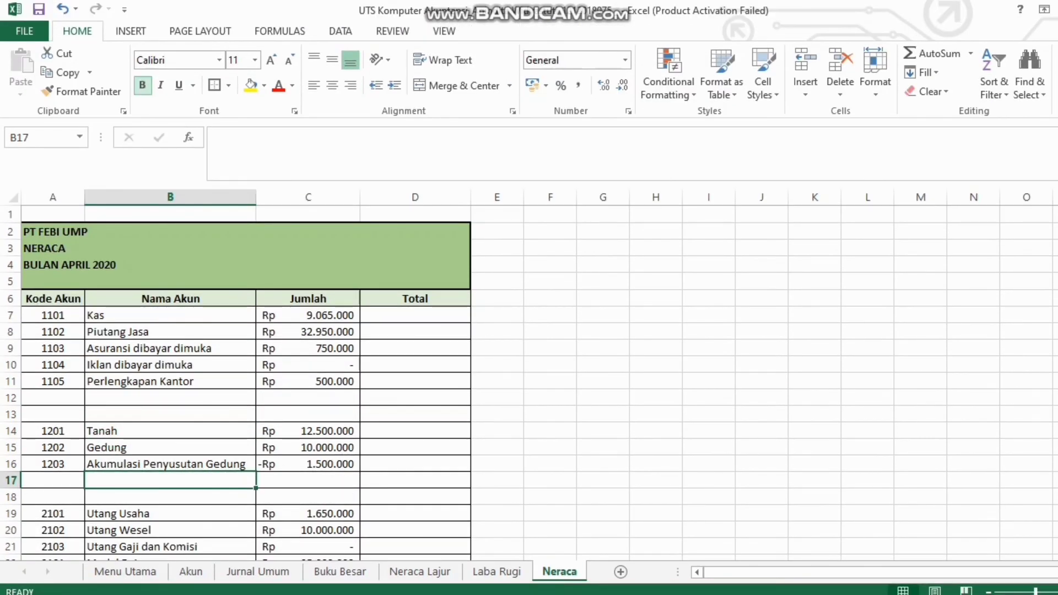
# Right-align the empty cell B17, and format the empty cells B25 and B26 below Laba Bersih as bold and right-aligned
pyautogui.click(350, 85)
pyautogui.scroll(-1, 352, 386)
pyautogui.scroll(-2, 353, 386)
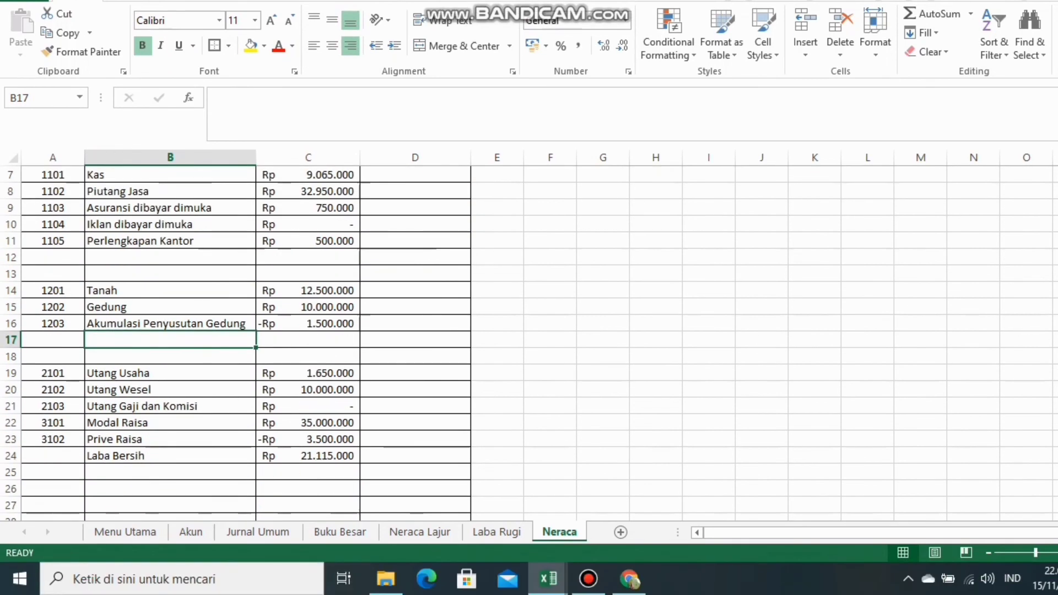
pyautogui.click(171, 472)
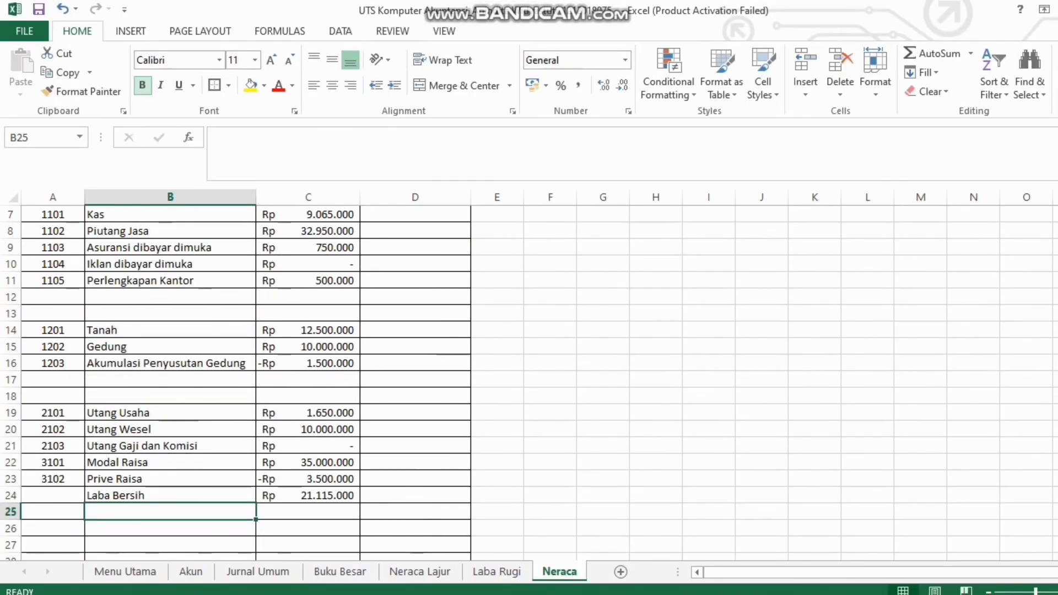
pyautogui.click(143, 45)
pyautogui.click(350, 86)
pyautogui.click(171, 528)
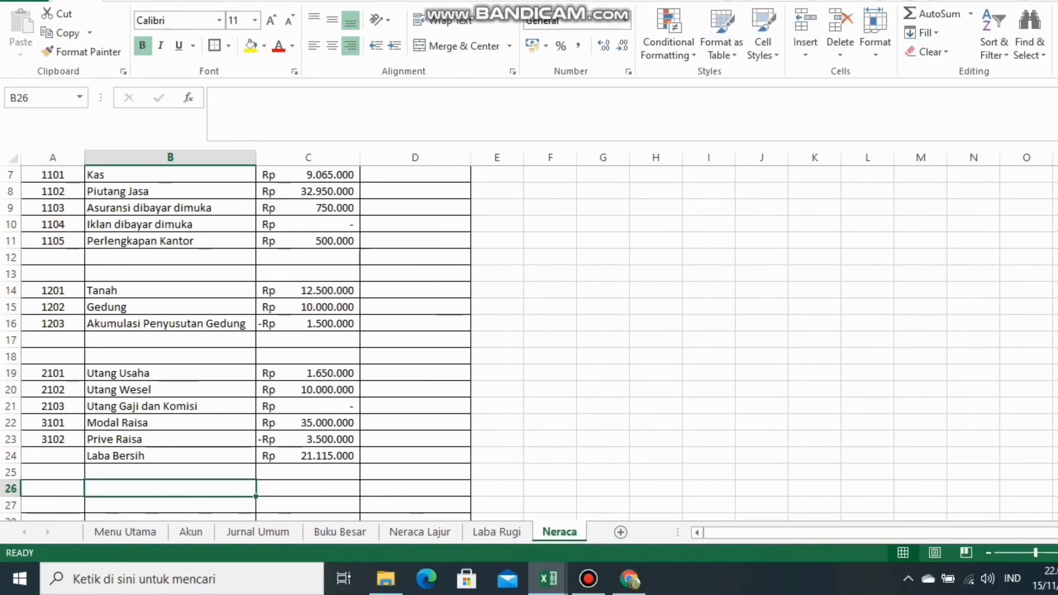
pyautogui.click(142, 85)
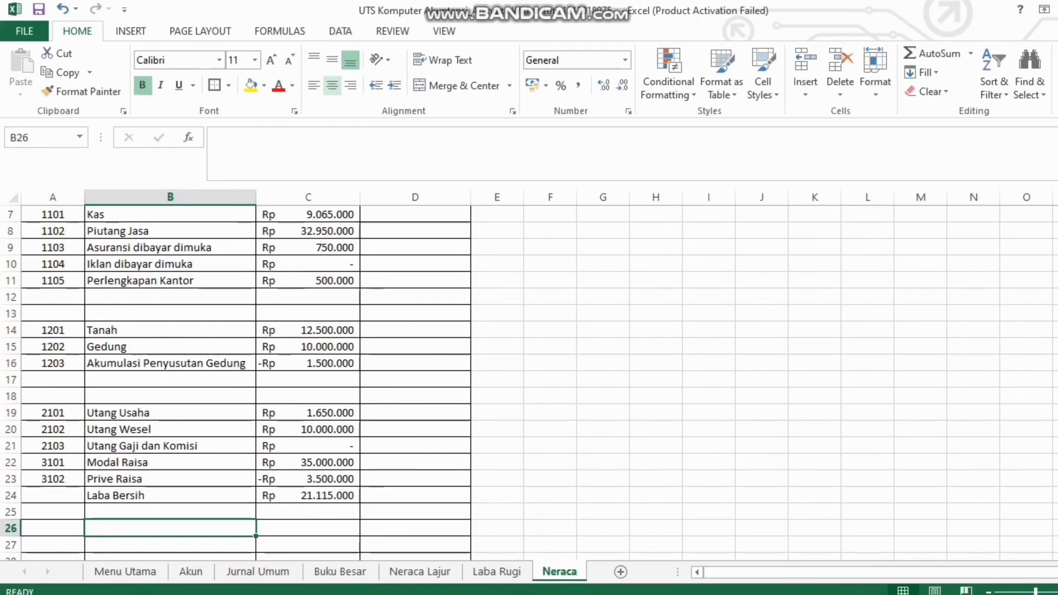
pyautogui.click(351, 85)
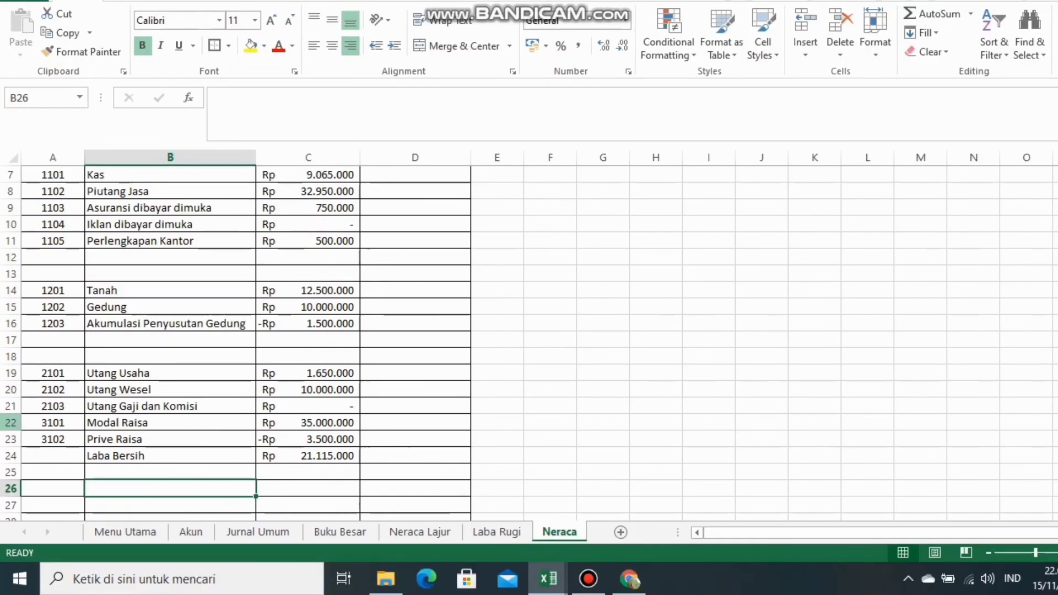
# Insert two blank rows above the capital account row (code 3101) on the Neraca sheet
pyautogui.click(11, 462)
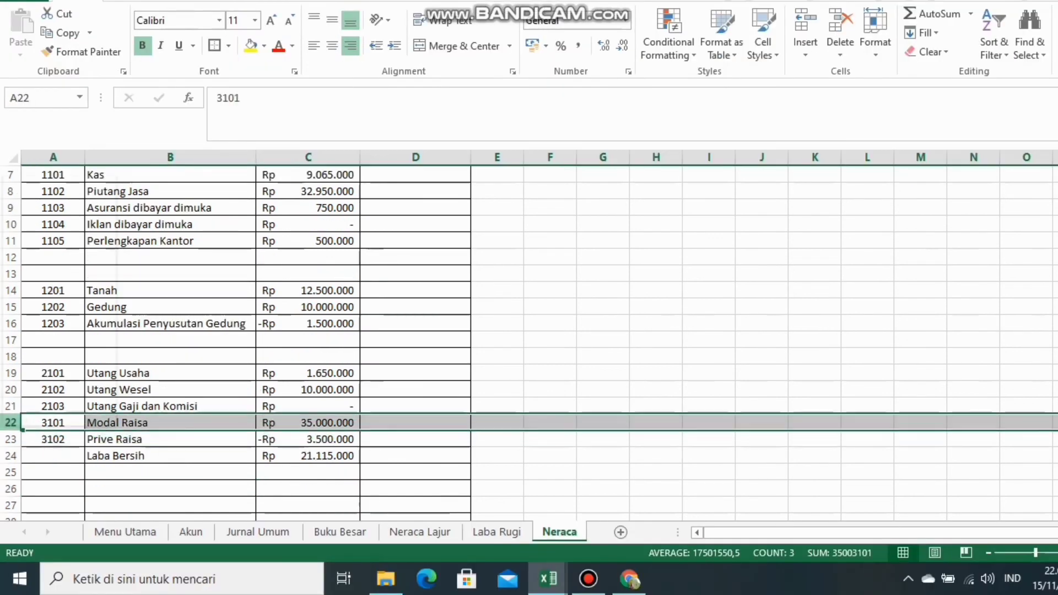
pyautogui.rightClick(11, 422)
pyautogui.click(33, 291)
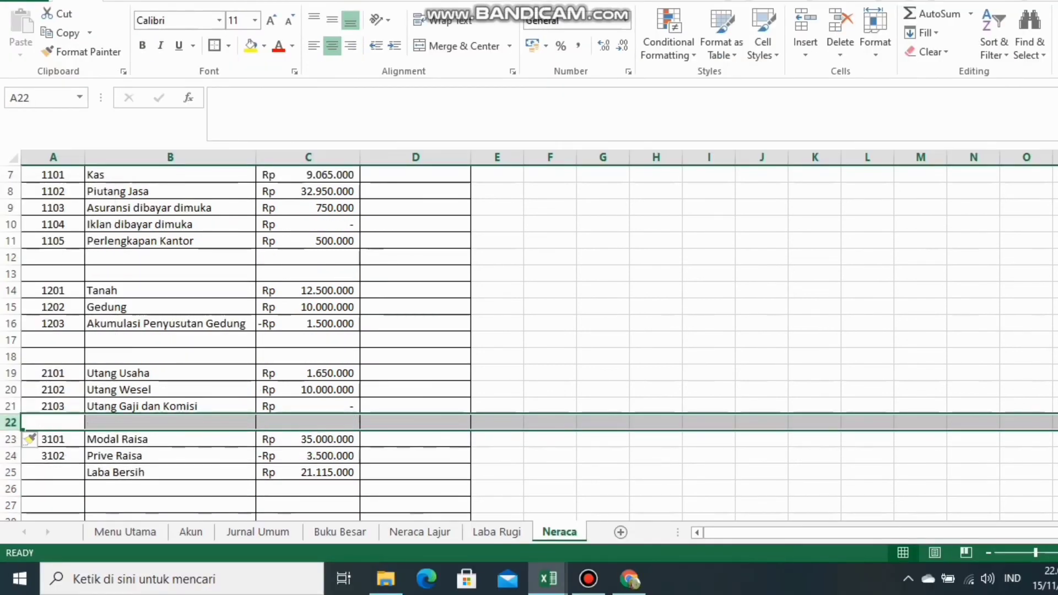
pyautogui.rightClick(10, 422)
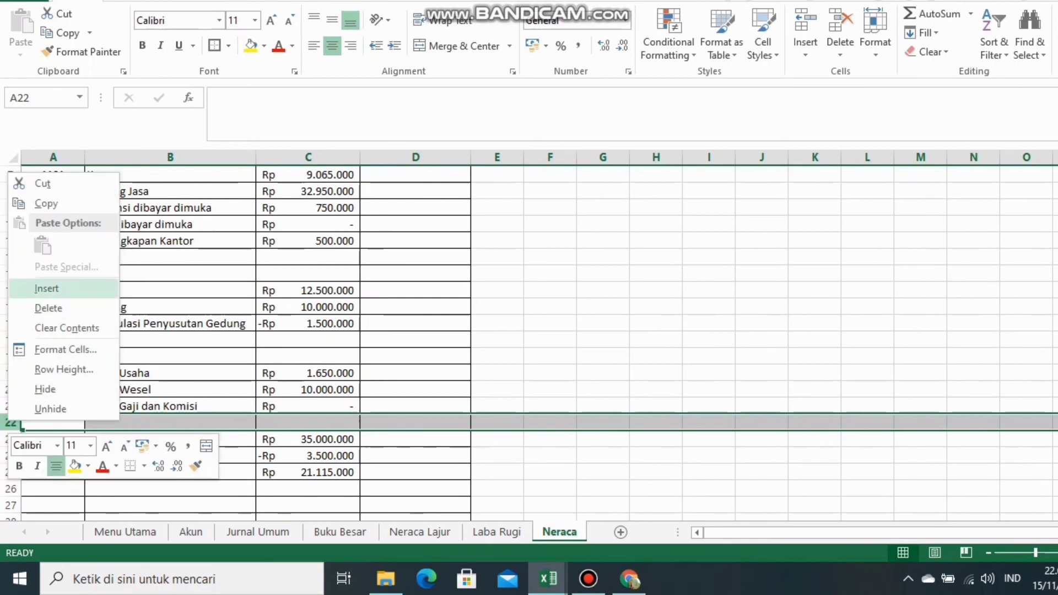
pyautogui.click(46, 288)
# Format the empty cell B22 below Utang Gaji dan Komisi as bold and right-aligned
pyautogui.click(170, 423)
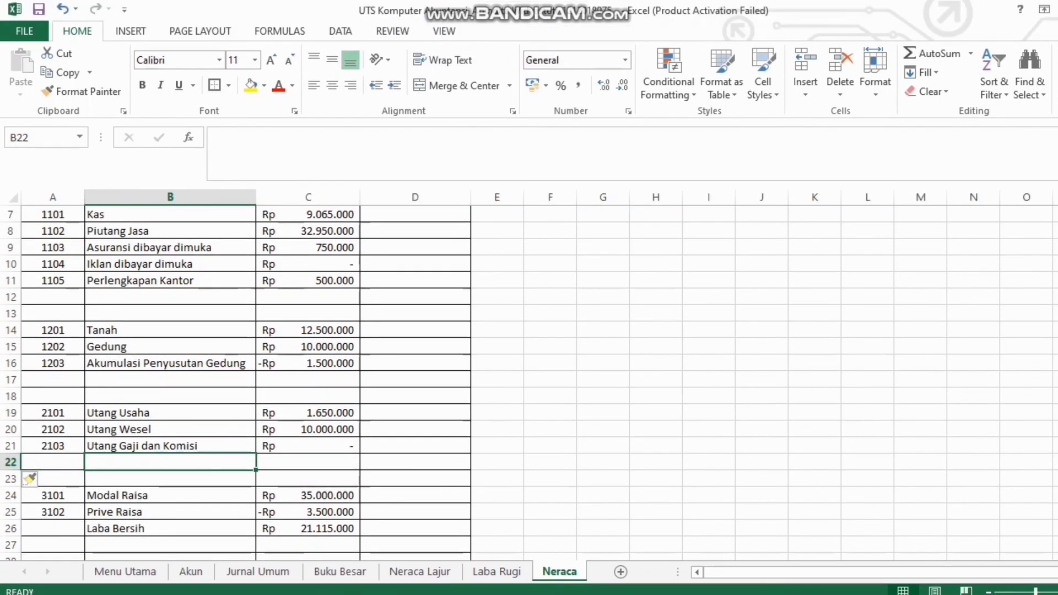
pyautogui.click(142, 46)
pyautogui.click(350, 85)
pyautogui.scroll(2, 170, 386)
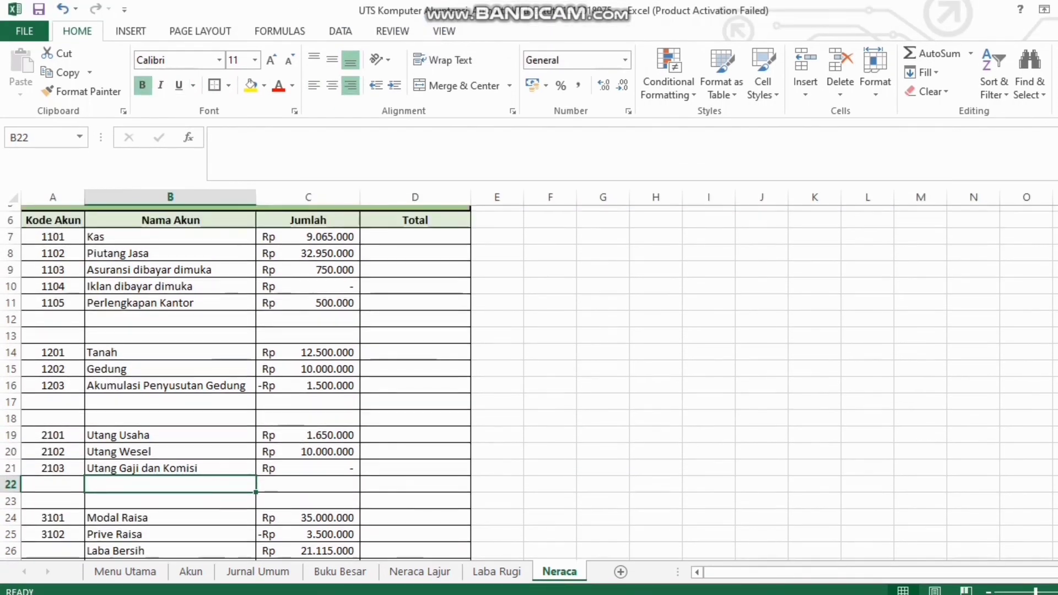
pyautogui.click(170, 397)
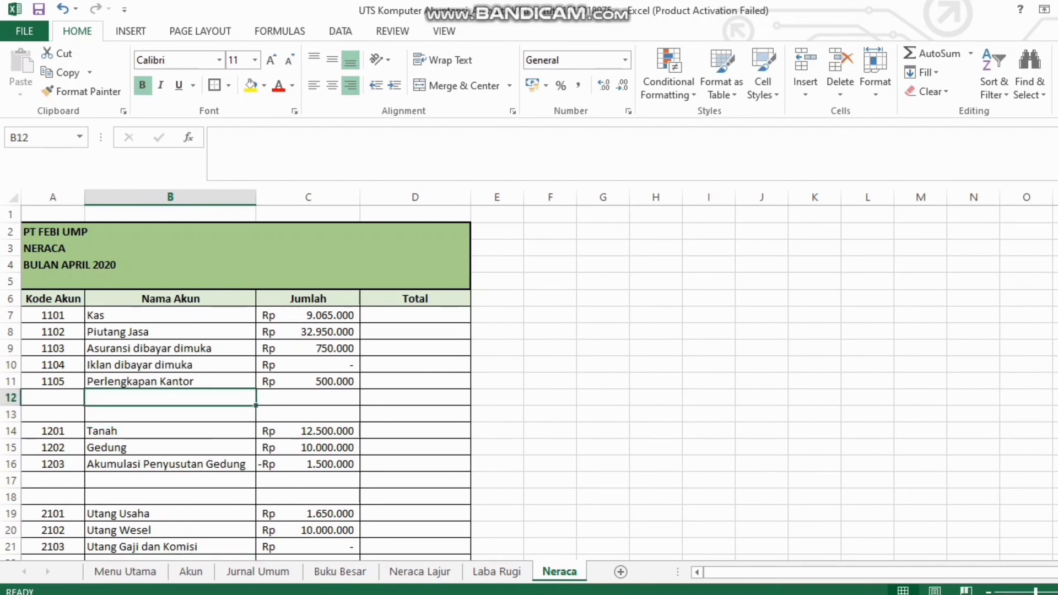
pyautogui.write('total as')
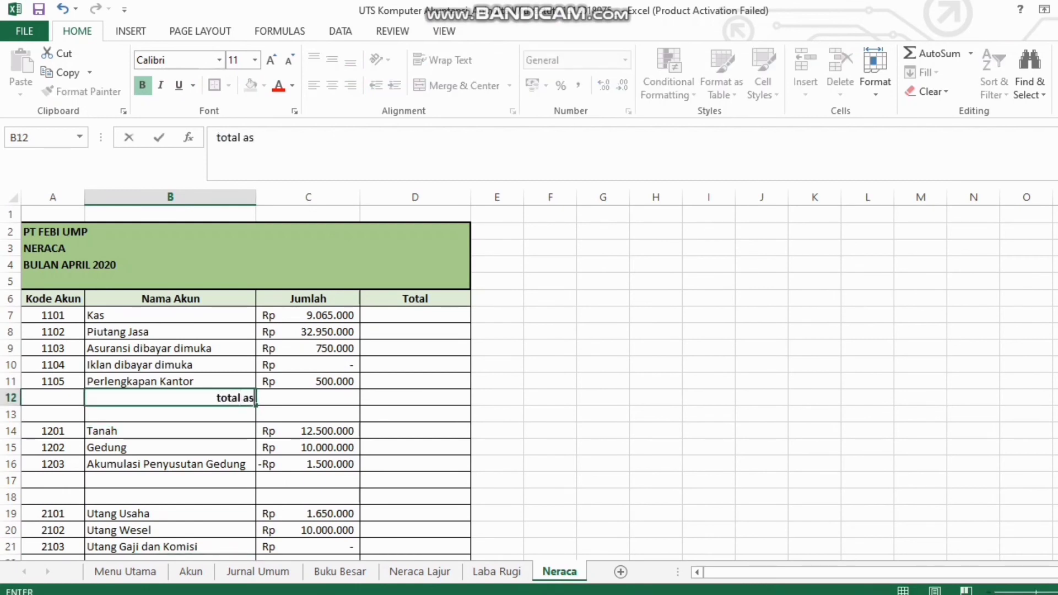
pyautogui.write('et lancar')
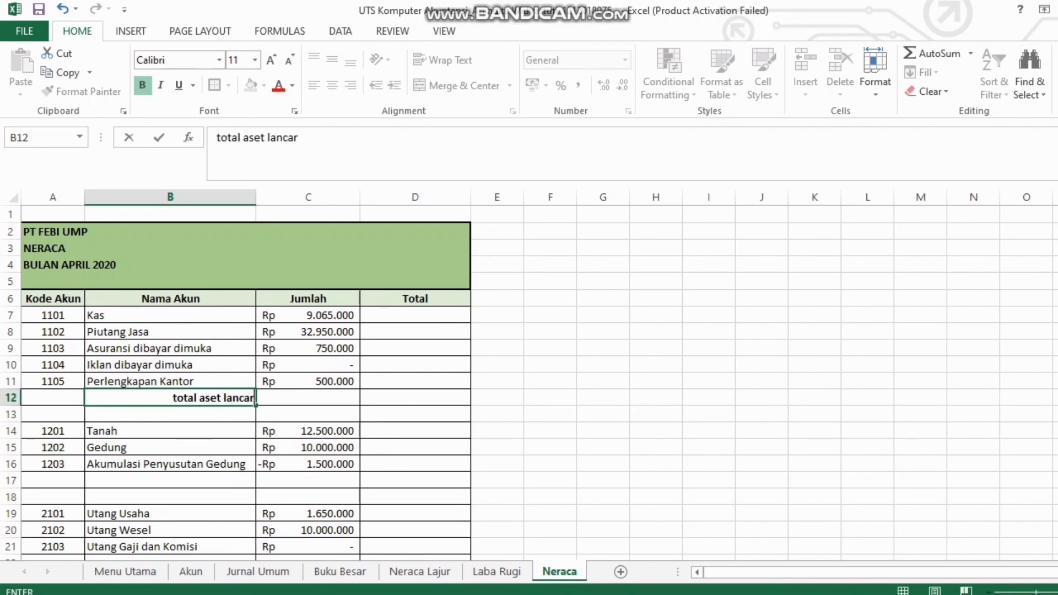
pyautogui.press('BackSpace')
pyautogui.press('BackSpace')
pyautogui.press('BackSpace')
pyautogui.press('BackSpace')
pyautogui.press('BackSpace')
pyautogui.press('BackSpace')
pyautogui.press('BackSpace')
pyautogui.press('BackSpace')
pyautogui.press('BackSpace')
pyautogui.press('BackSpace')
pyautogui.press('BackSpace')
pyautogui.press('BackSpace')
pyautogui.press('BackSpace')
pyautogui.press('BackSpace')
pyautogui.press('BackSpace')
pyautogui.press('BackSpace')
pyautogui.press('BackSpace')
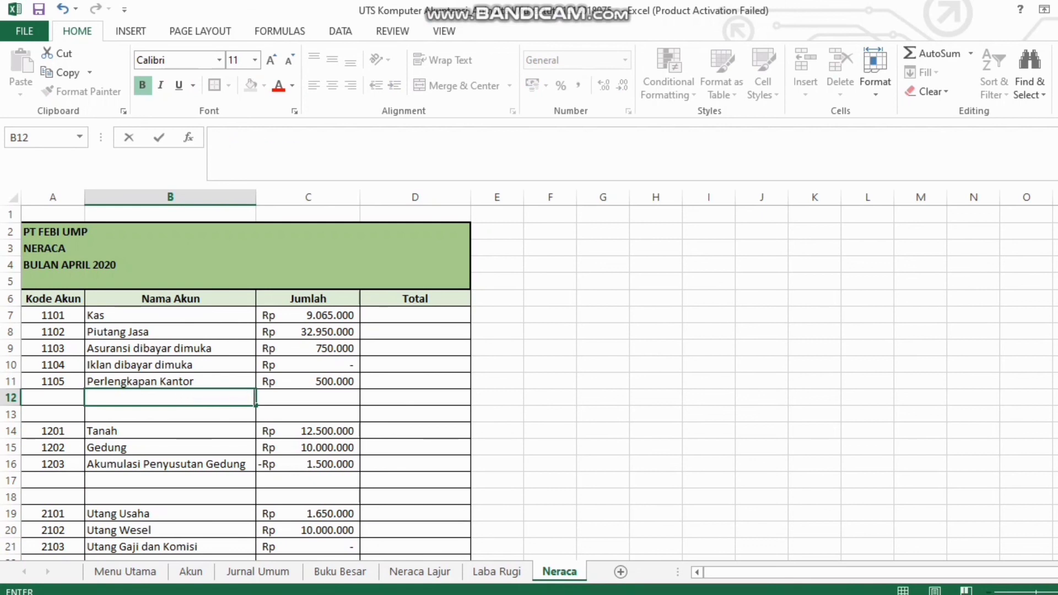
# Enter the label TOTAL ASET LANCAR in B12 and the label TOTAL ASET TETAP in B17
pyautogui.write('TOTAL AS')
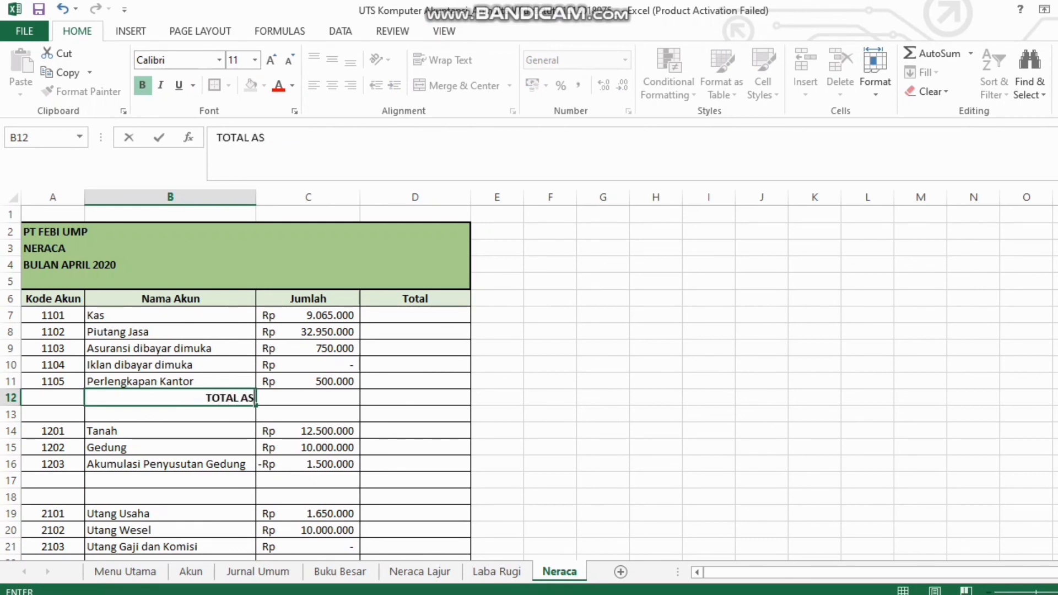
pyautogui.write('ET LANCAR')
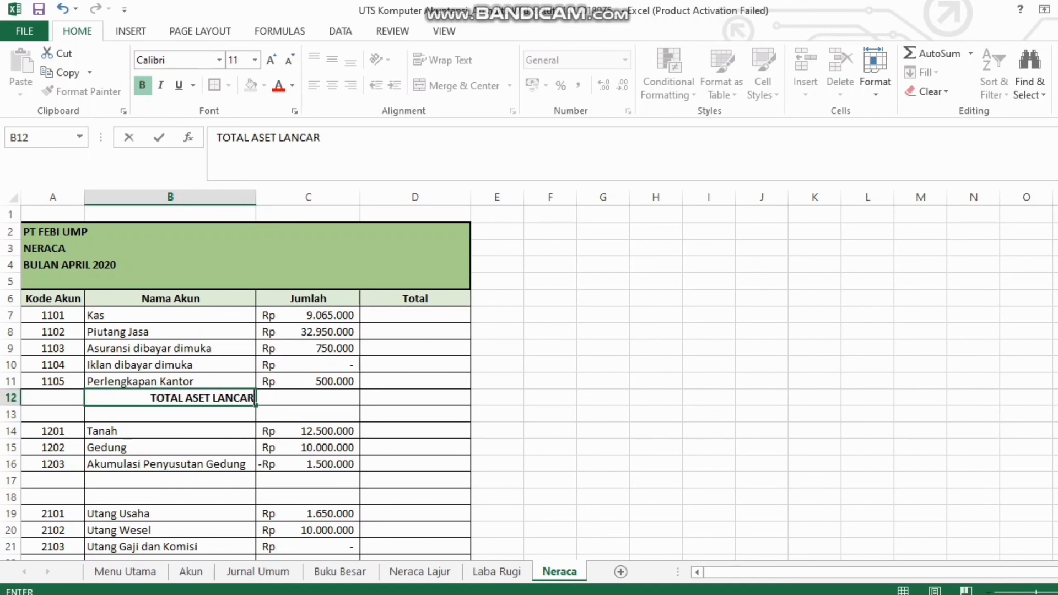
pyautogui.press('Return')
pyautogui.press('Return')
pyautogui.press('Return')
pyautogui.press('Return')
pyautogui.press('Return')
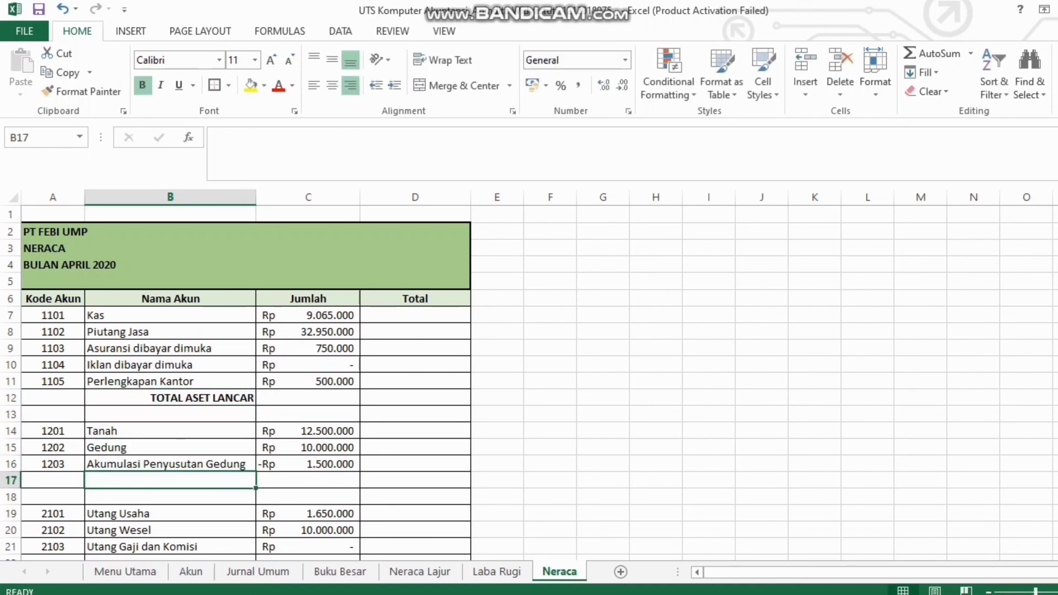
pyautogui.write('TOTAL A')
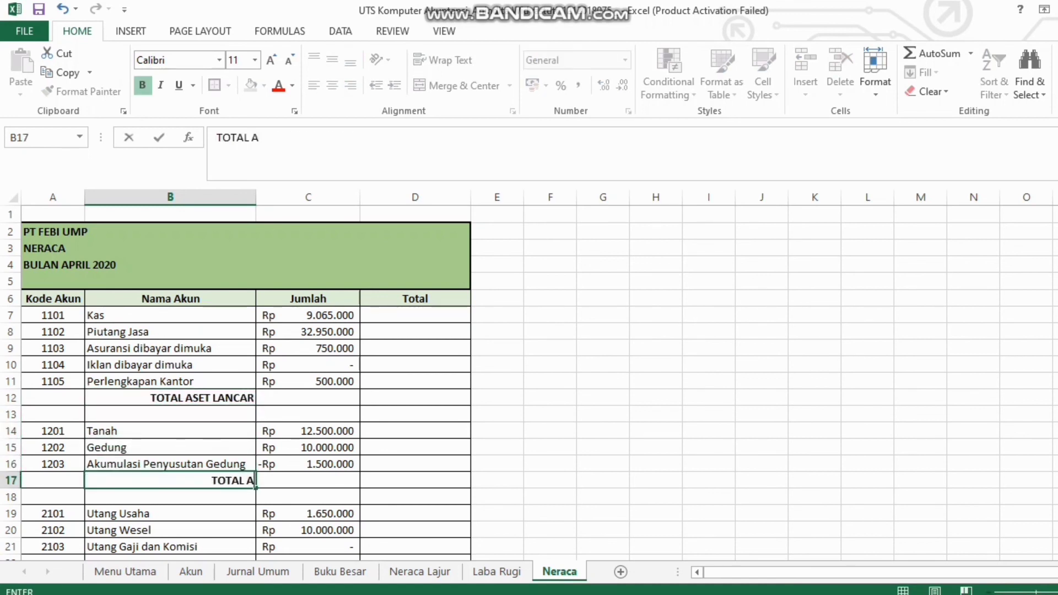
pyautogui.write('SET TETAP')
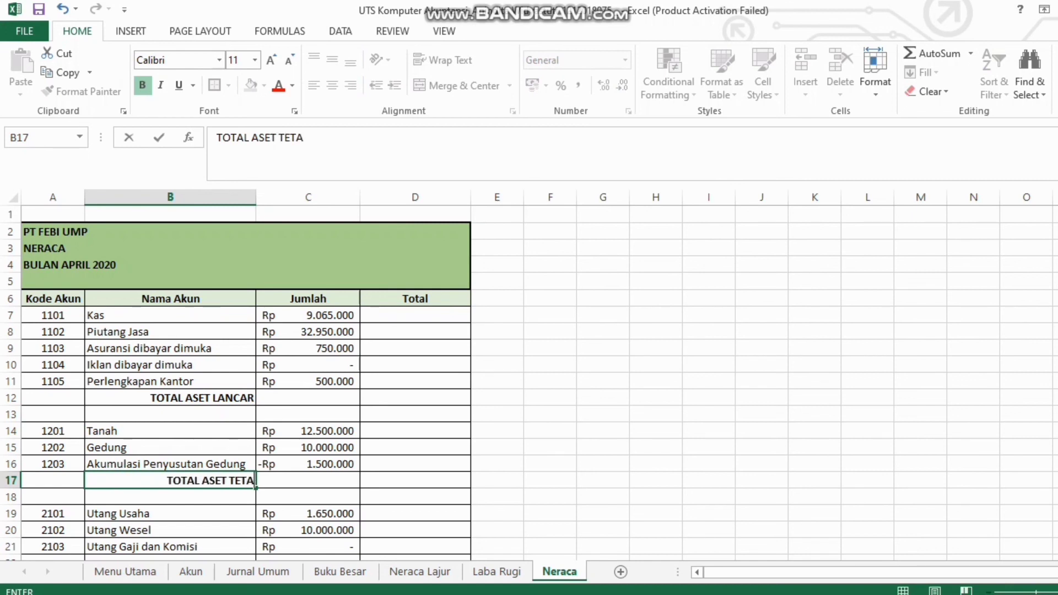
pyautogui.press('Return')
# Enter the label TOTAL ASET in B18 and make it bold and right-aligned
pyautogui.press('Return')
pyautogui.write('TOTAL ')
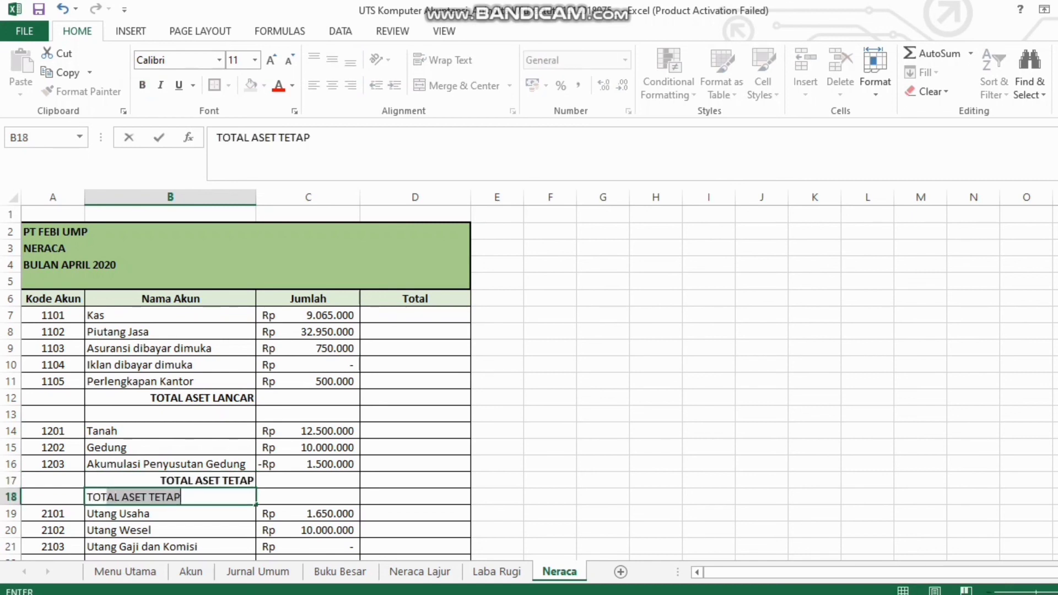
pyautogui.write('ASET')
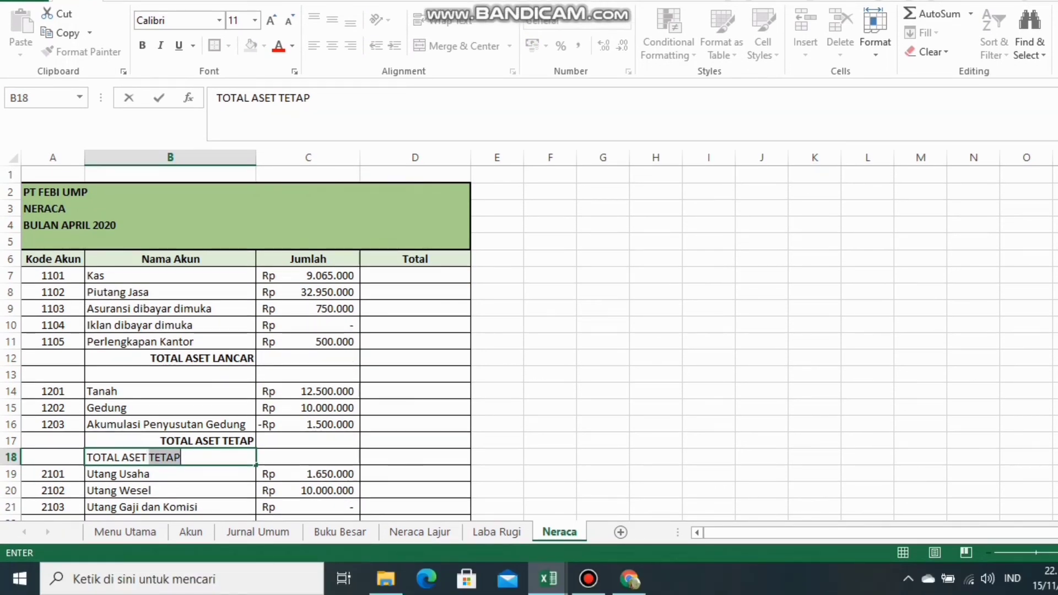
pyautogui.press('BackSpace')
pyautogui.press('Return')
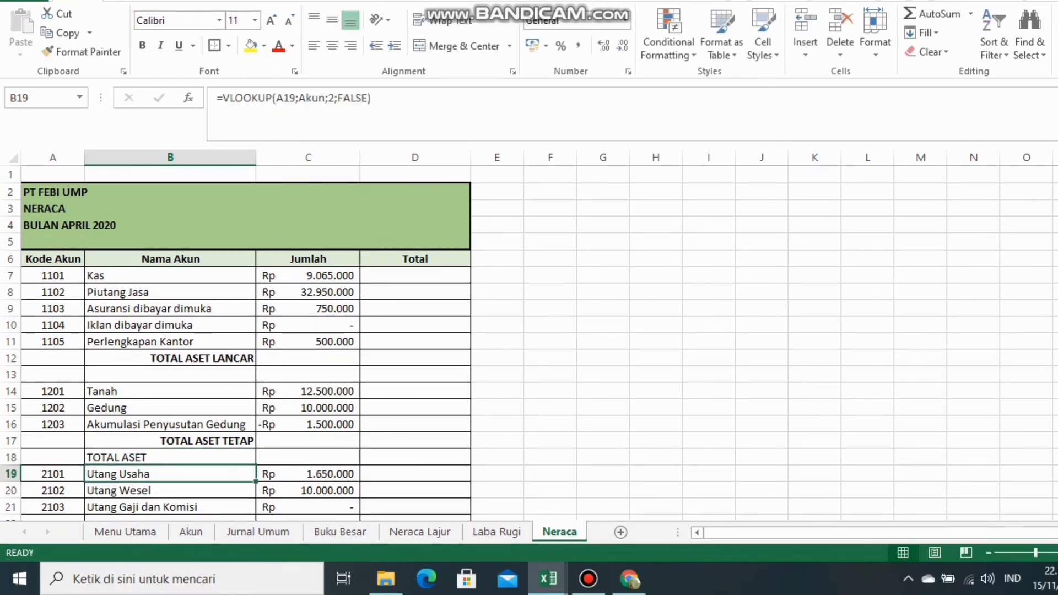
pyautogui.click(169, 457)
pyautogui.click(143, 46)
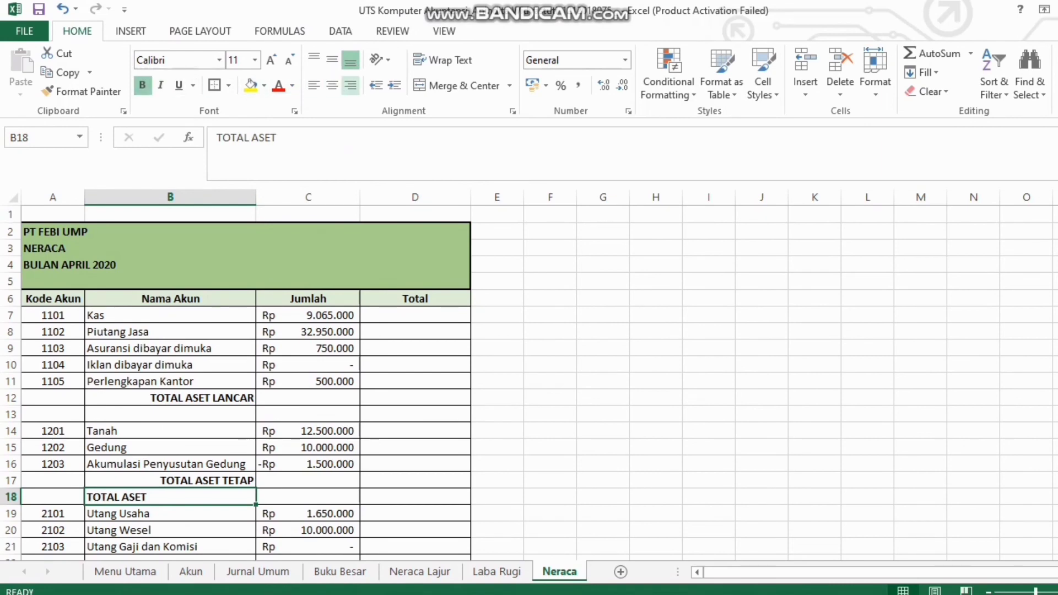
pyautogui.click(351, 84)
# Insert a blank row above the Utang Usaha row (code 2101)
pyautogui.click(10, 514)
pyautogui.rightClick(10, 514)
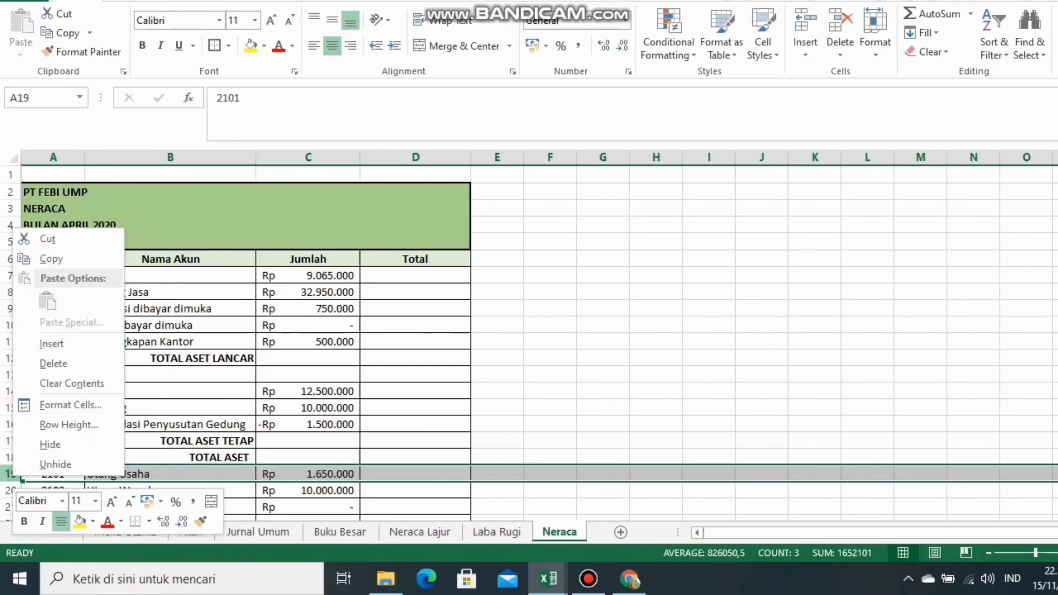
pyautogui.click(51, 343)
# Enter the label TOTAL UTANG in B23 below Utang Gaji dan Komisi
pyautogui.scroll(-2, 51, 343)
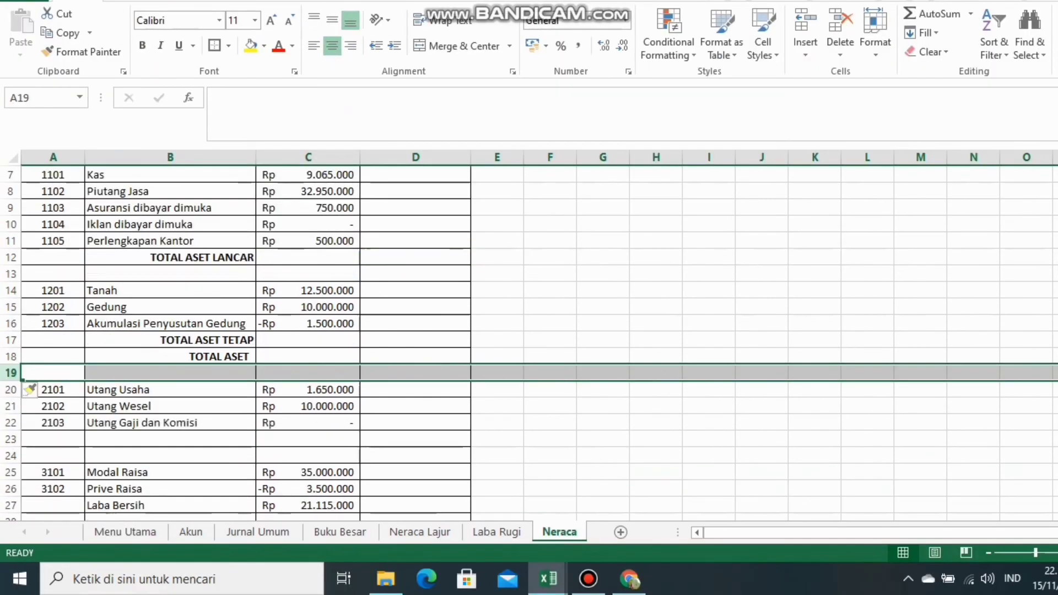
pyautogui.click(170, 439)
pyautogui.write('T')
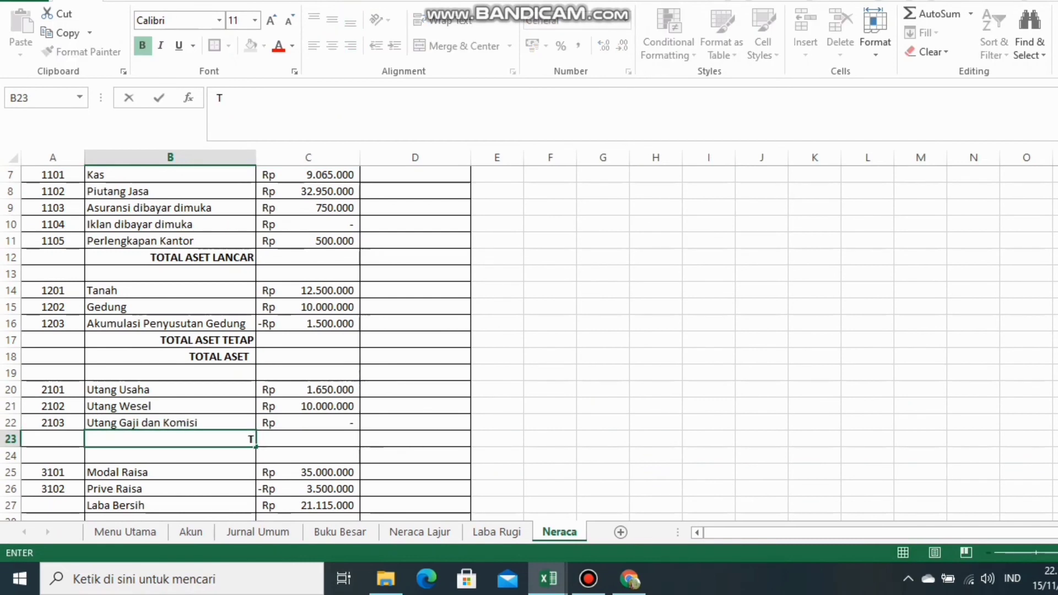
pyautogui.write('OTAL UTAN')
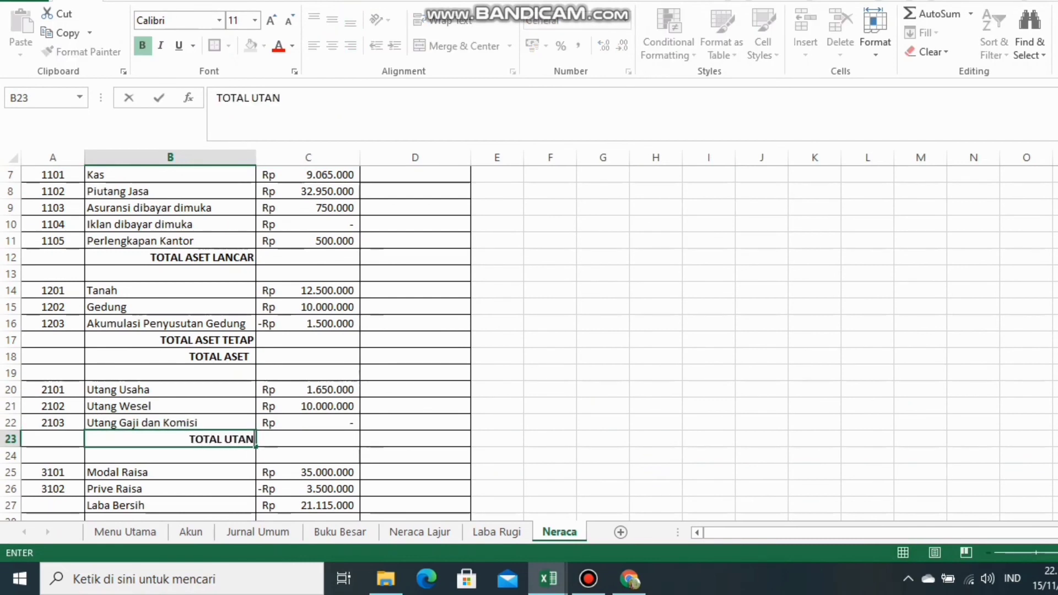
pyautogui.write('G')
# Enter the label TOTAL MODAL & PRIVE in B28 below Laba Bersih
pyautogui.scroll(-2, 169, 429)
pyautogui.click(170, 422)
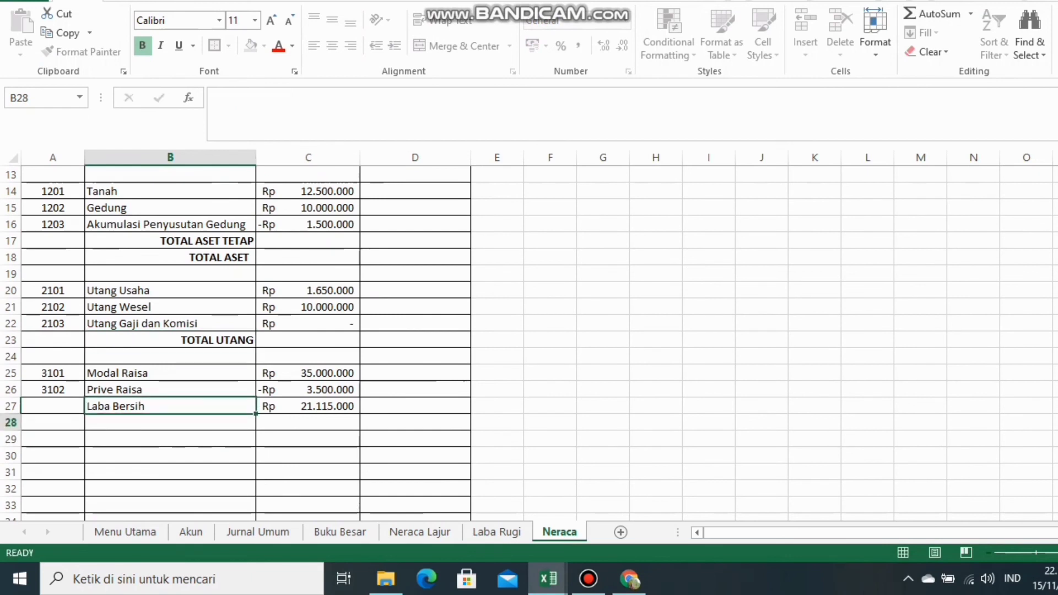
pyautogui.write('TOTAL')
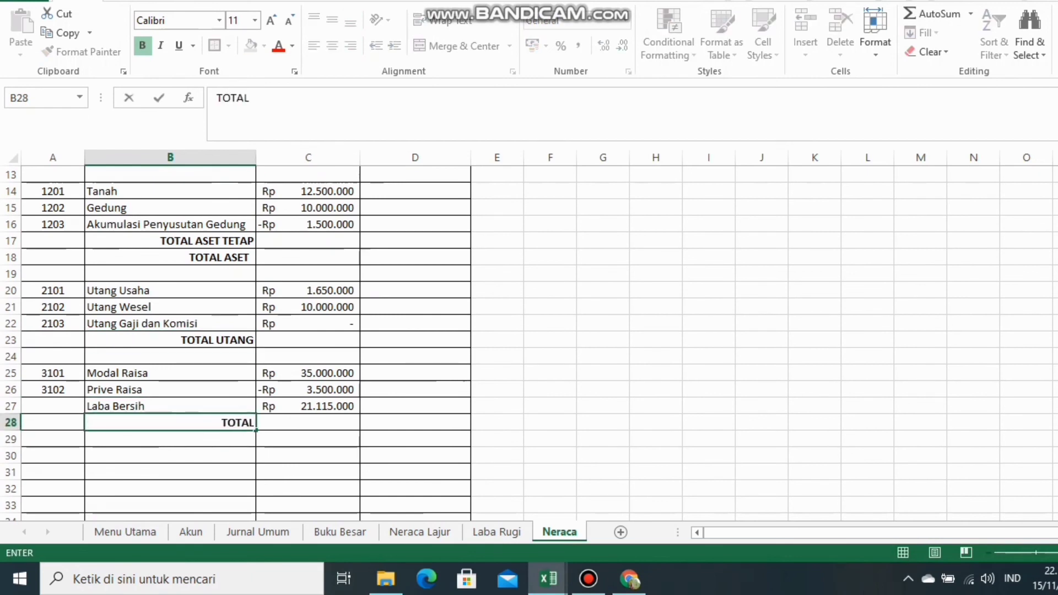
pyautogui.write(' MODAL')
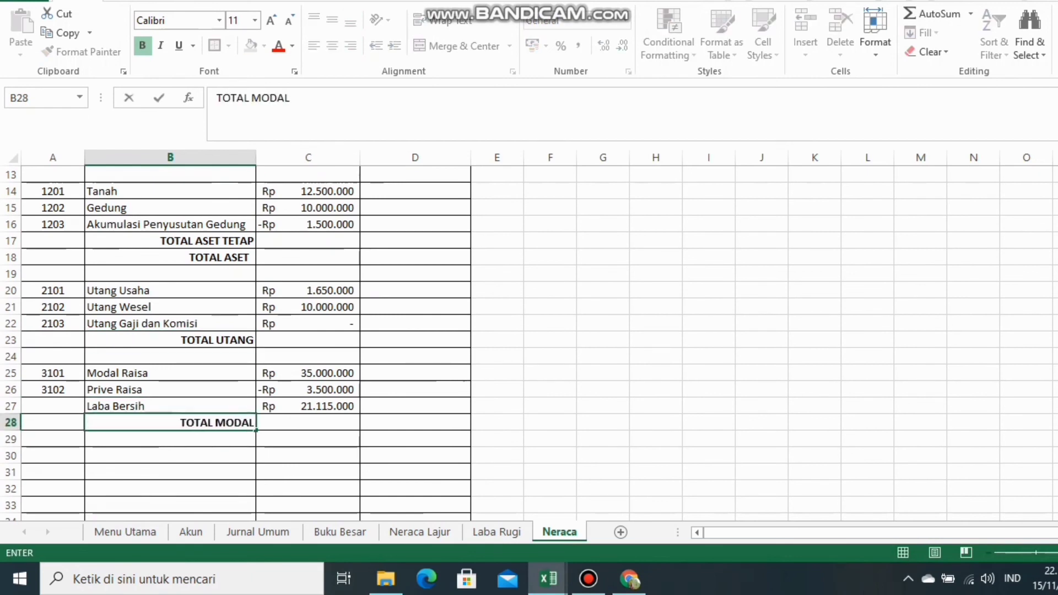
pyautogui.write(' & PRIVE')
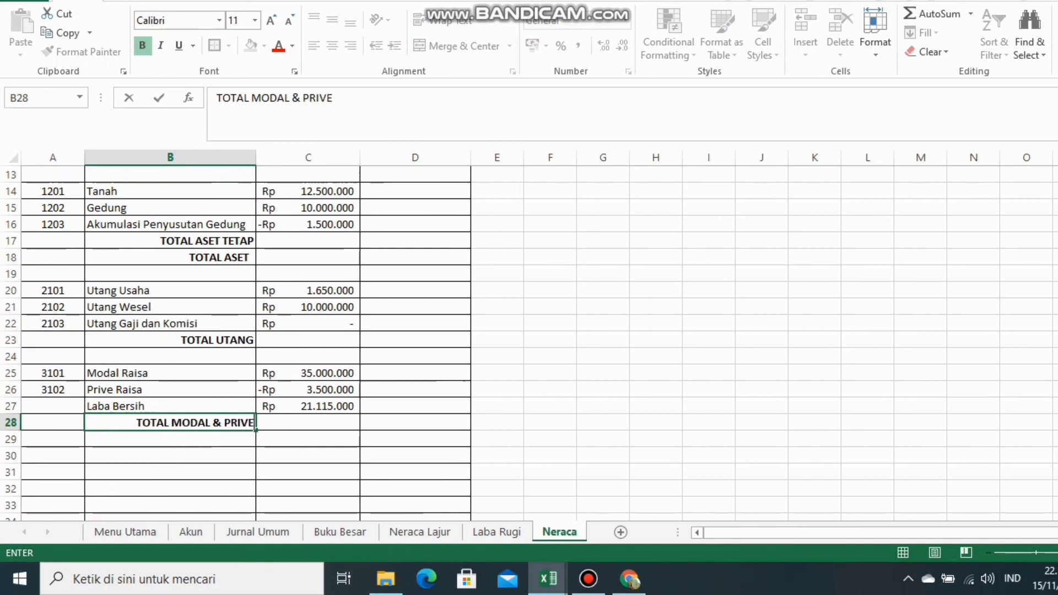
pyautogui.press('Return')
# Enter the label TOTAL UTANG DAN MODAL in B29, directly below TOTAL MODAL & PRIVE
pyautogui.write('TOTAL ')
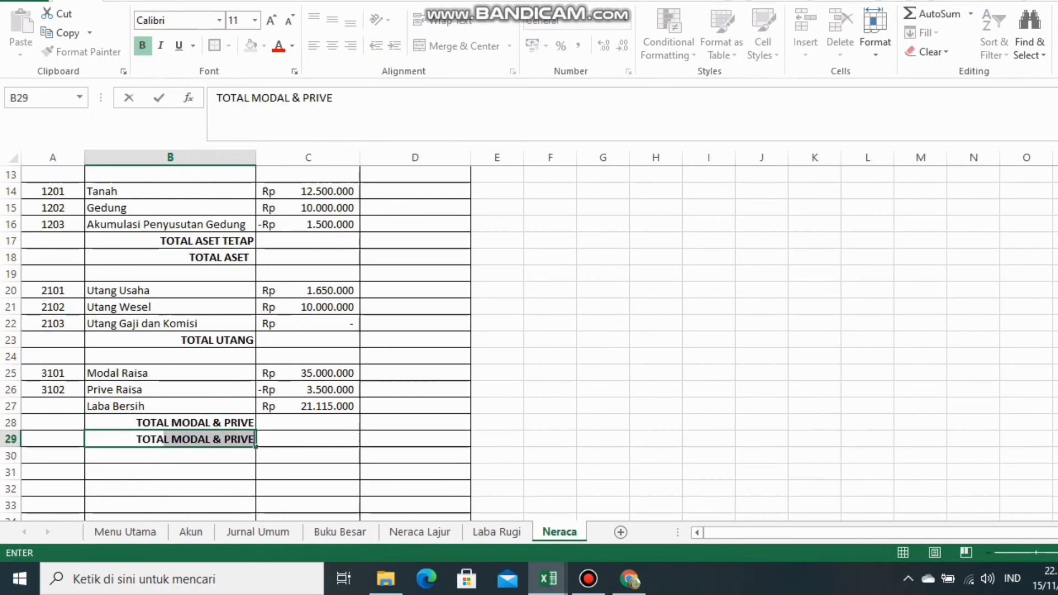
pyautogui.write('UTANG')
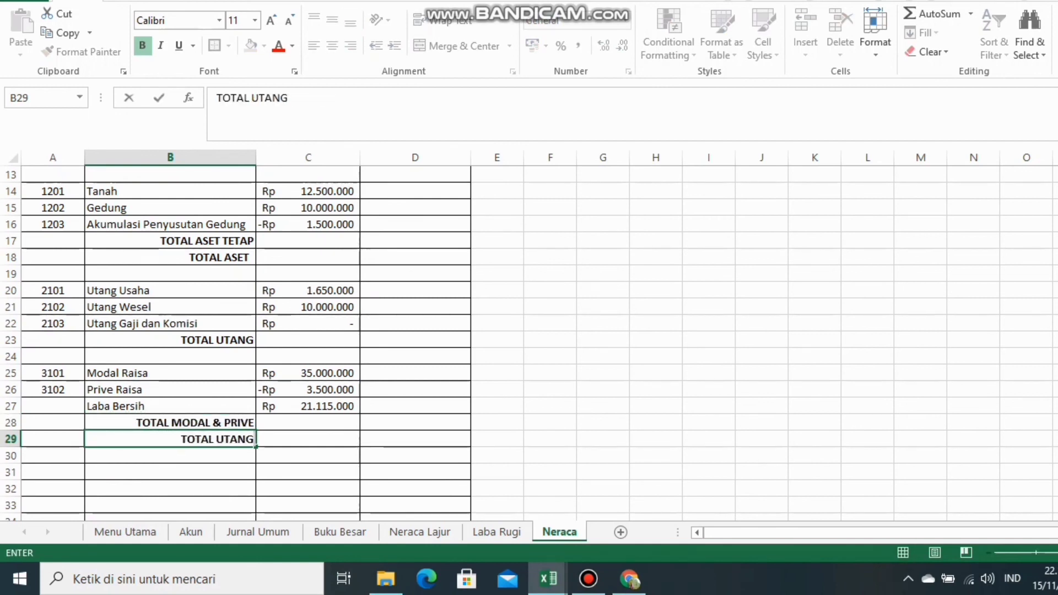
pyautogui.write(' DAN MOD')
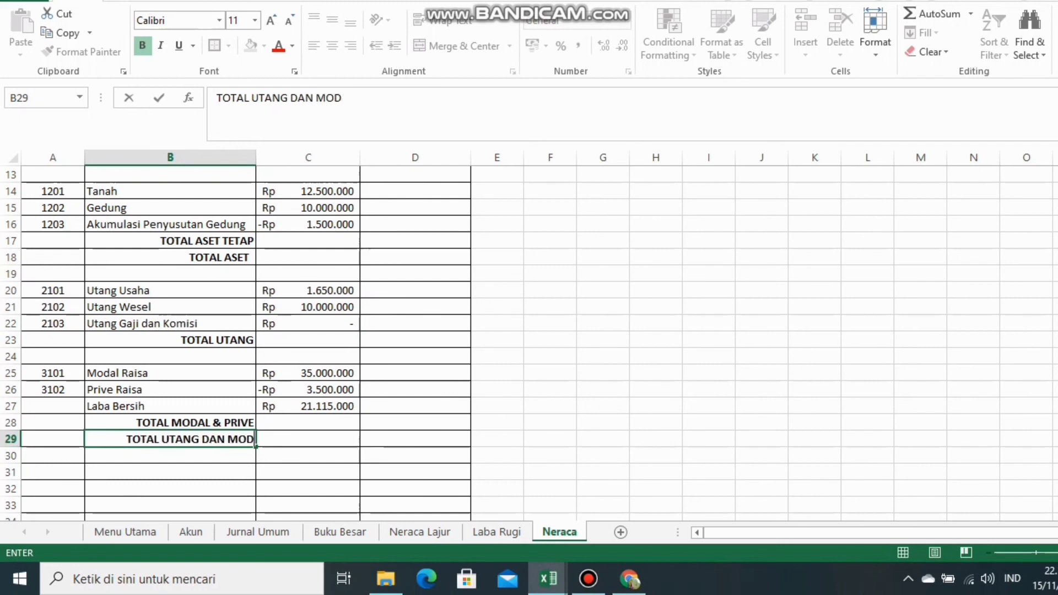
pyautogui.write('AL')
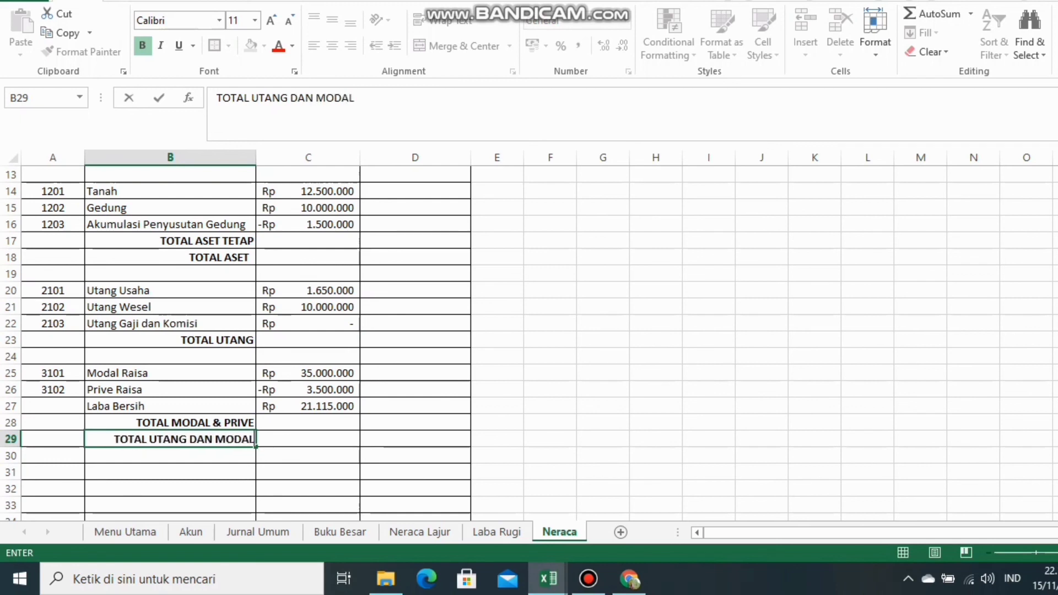
# Complete the B29 label as TOTAL UTANG DAN MODAL & PRIVE and autofit column B to its contents
pyautogui.write(' & PRIVE')
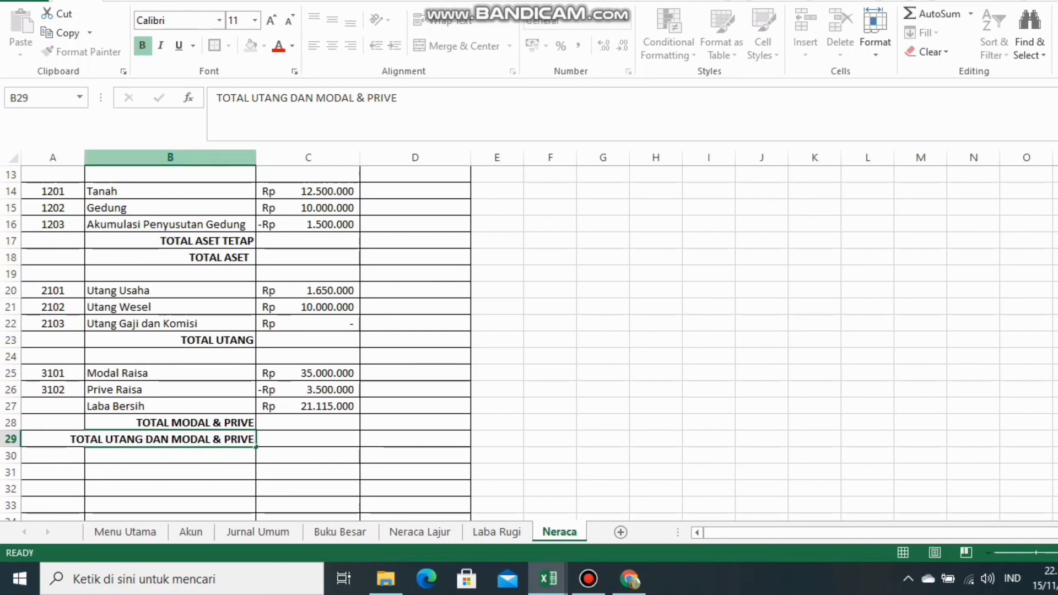
pyautogui.click(209, 158)
pyautogui.doubleClick(256, 158)
# Total the current assets in D12 beside TOTAL ASET LANCAR with the formula =SUM(C7:C11)
pyautogui.scroll(4, 331, 341)
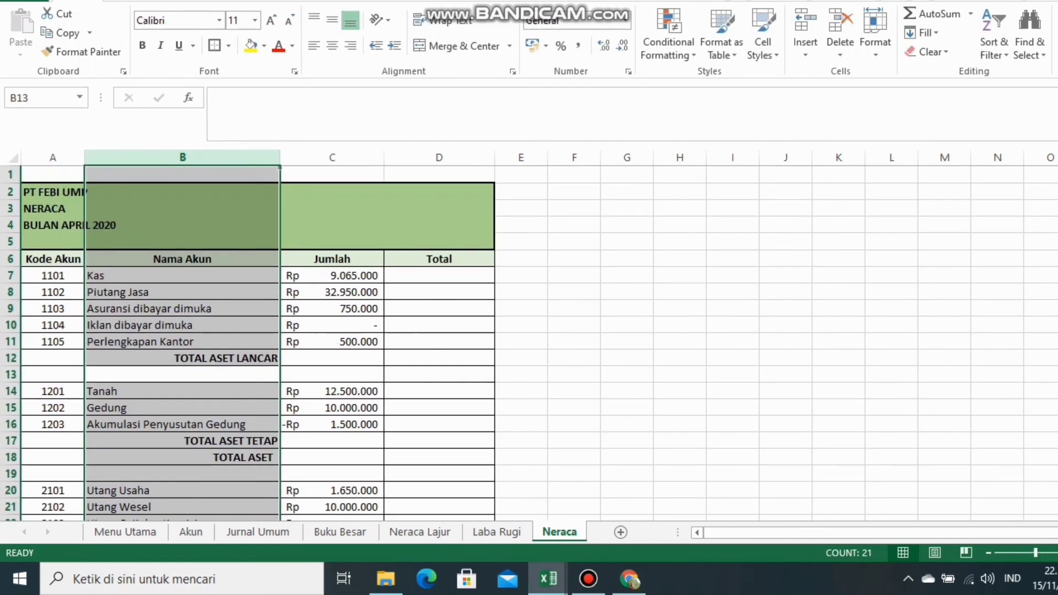
pyautogui.click(439, 358)
pyautogui.write('=')
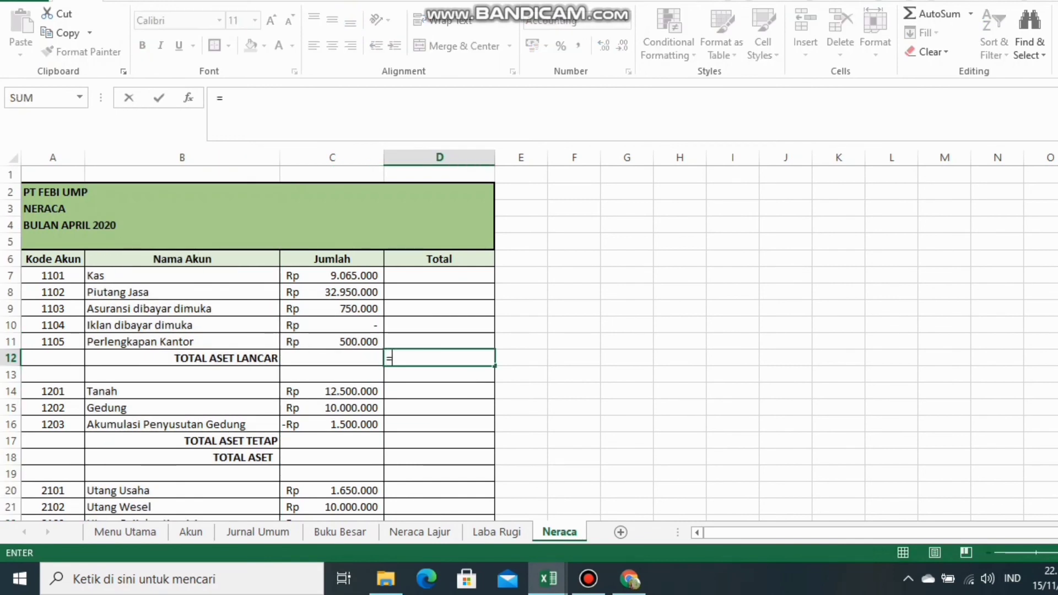
pyautogui.write('SUM(')
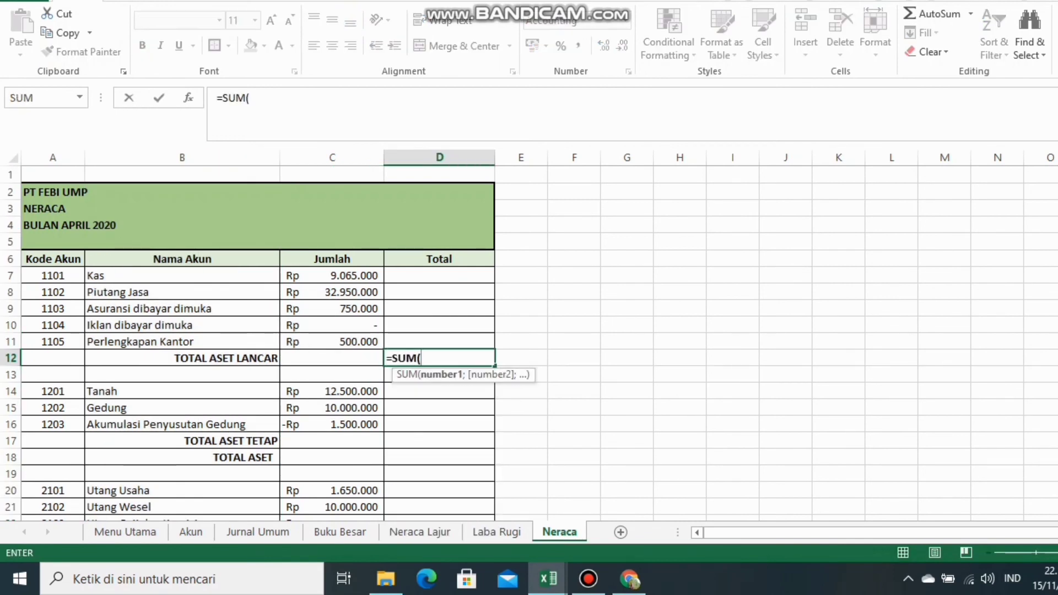
pyautogui.moveTo(330, 276); pyautogui.dragTo(377, 342)
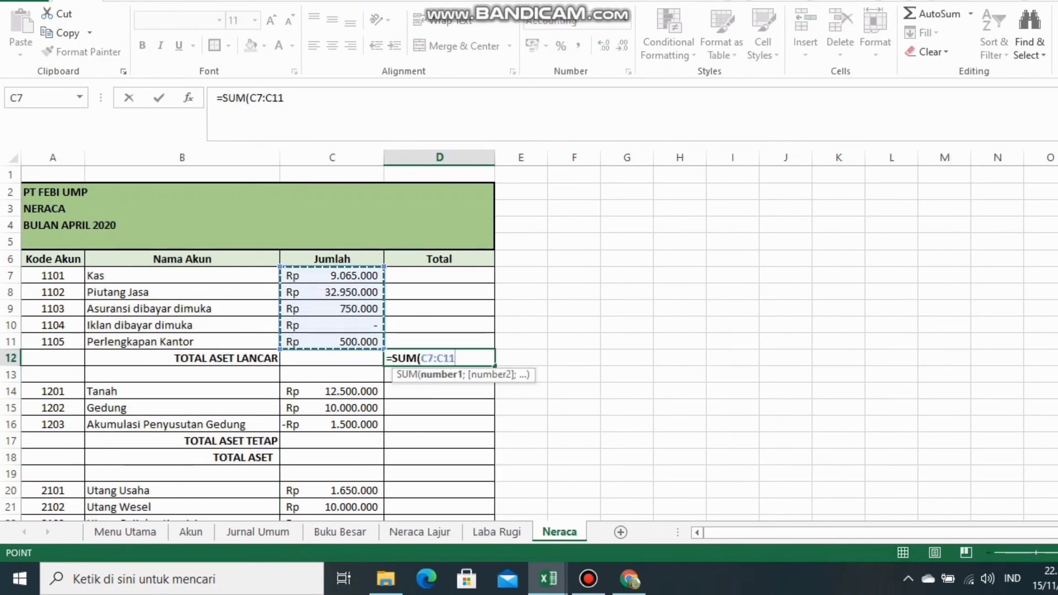
pyautogui.write(')')
pyautogui.press('Return')
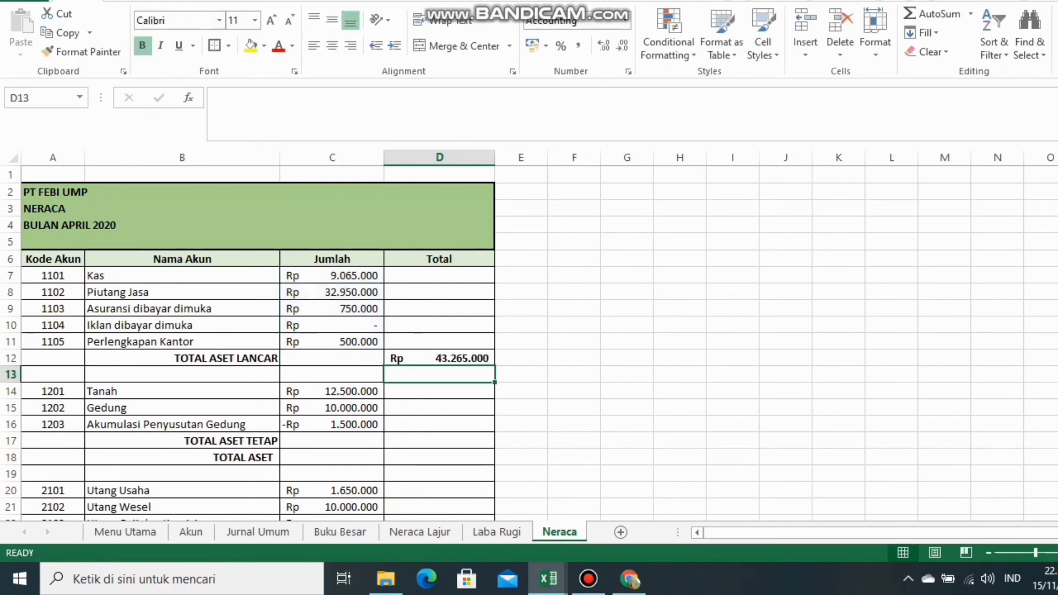
# Total the fixed assets in D17 beside TOTAL ASET TETAP with the formula =SUM(C14:C16)
pyautogui.click(439, 440)
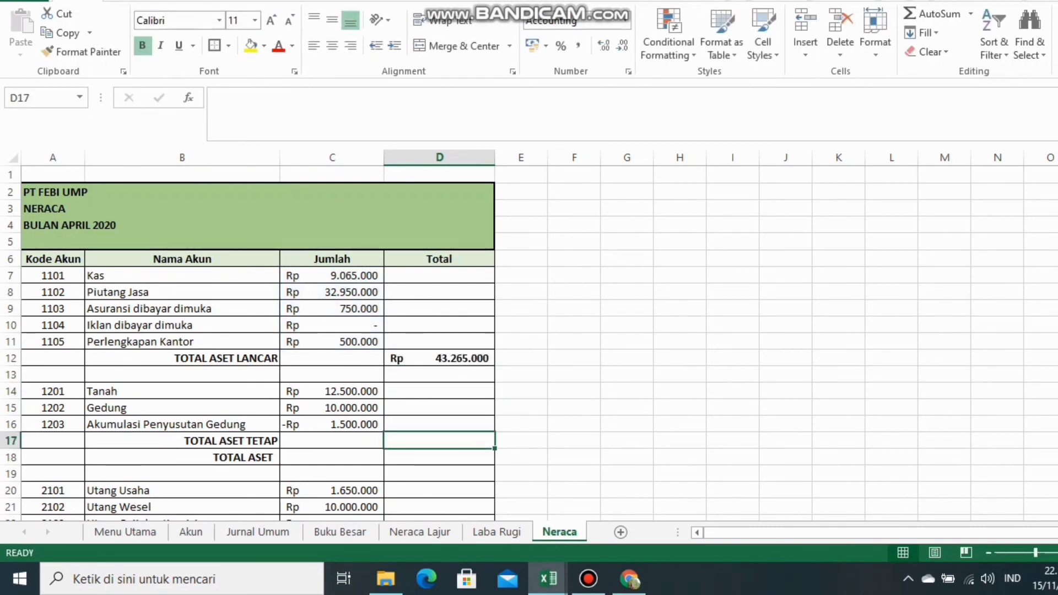
pyautogui.write('=SUM(')
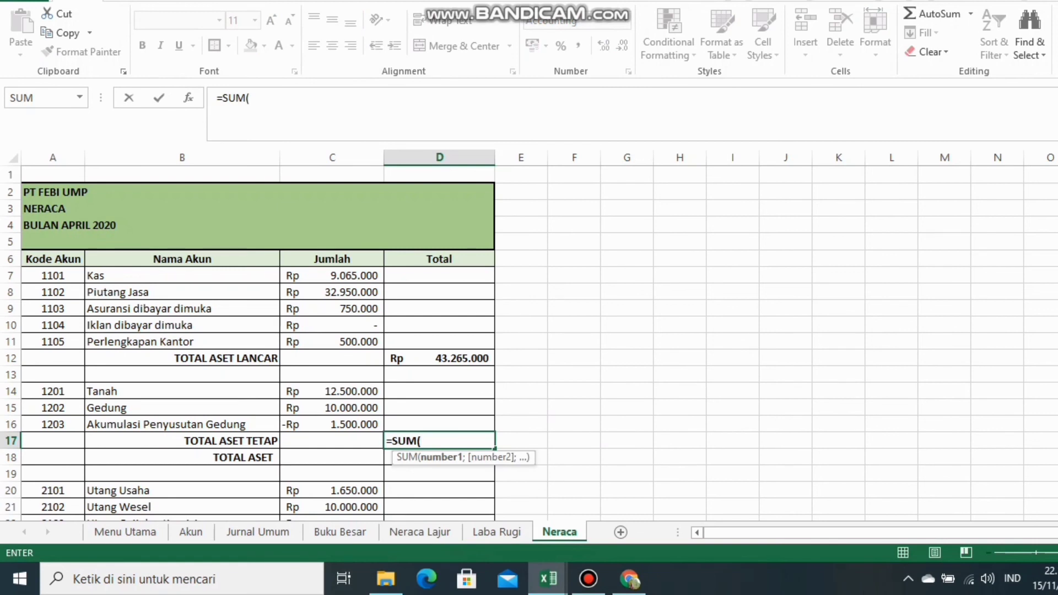
pyautogui.moveTo(341, 391); pyautogui.dragTo(341, 424)
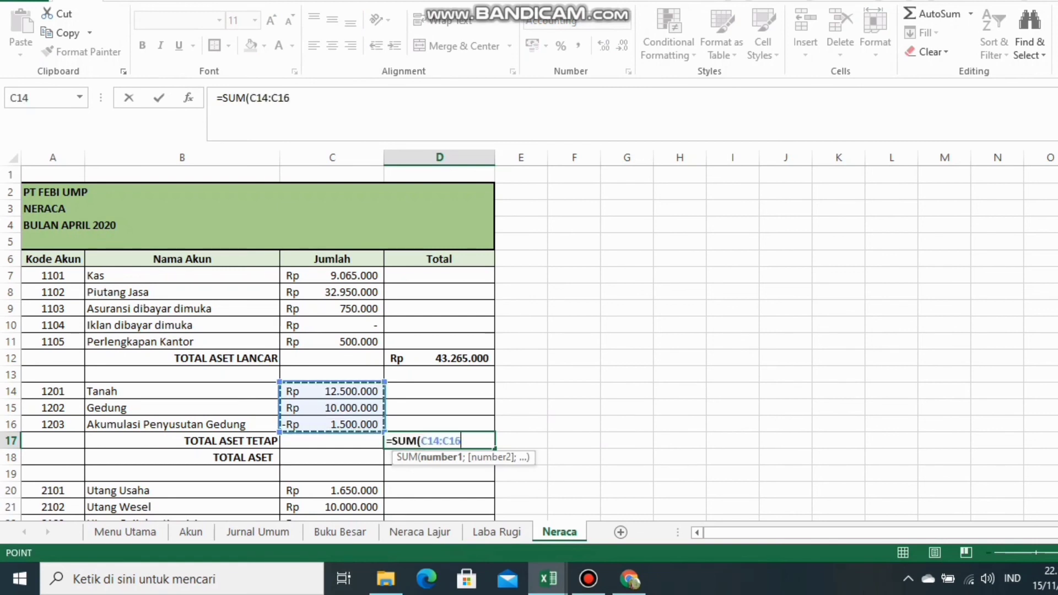
pyautogui.write(')')
pyautogui.press('Return')
# Add current and fixed asset totals in D18 beside TOTAL ASET with the formula =D12+D17
pyautogui.write('=')
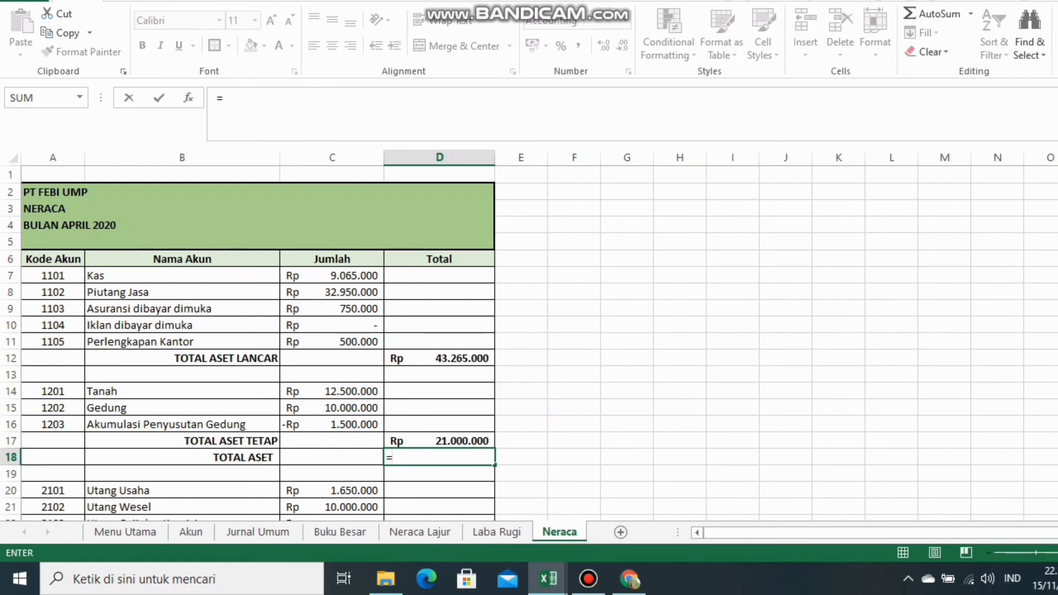
pyautogui.click(439, 358)
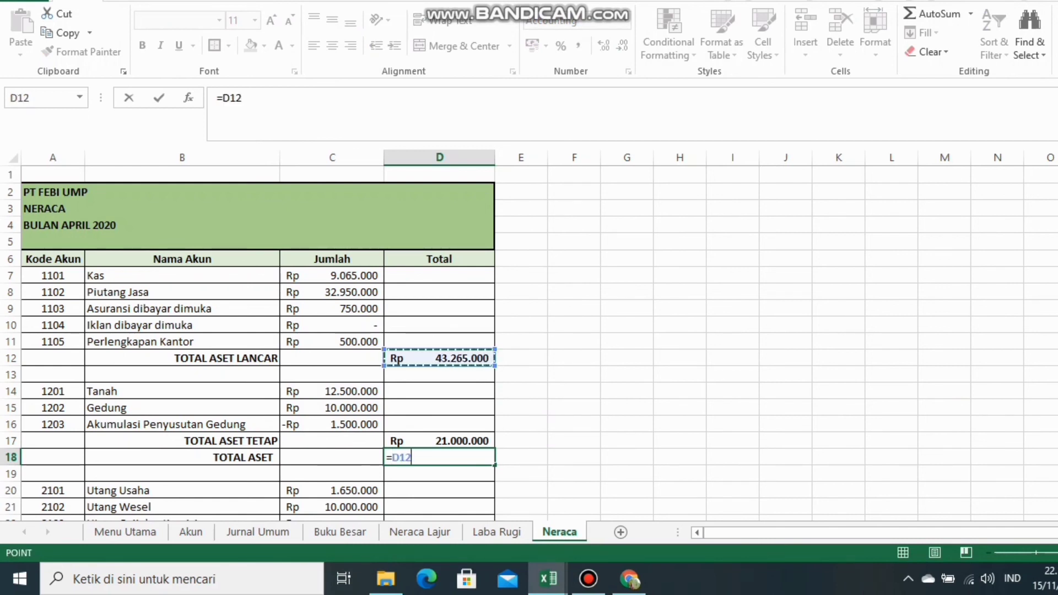
pyautogui.write('+')
pyautogui.click(439, 441)
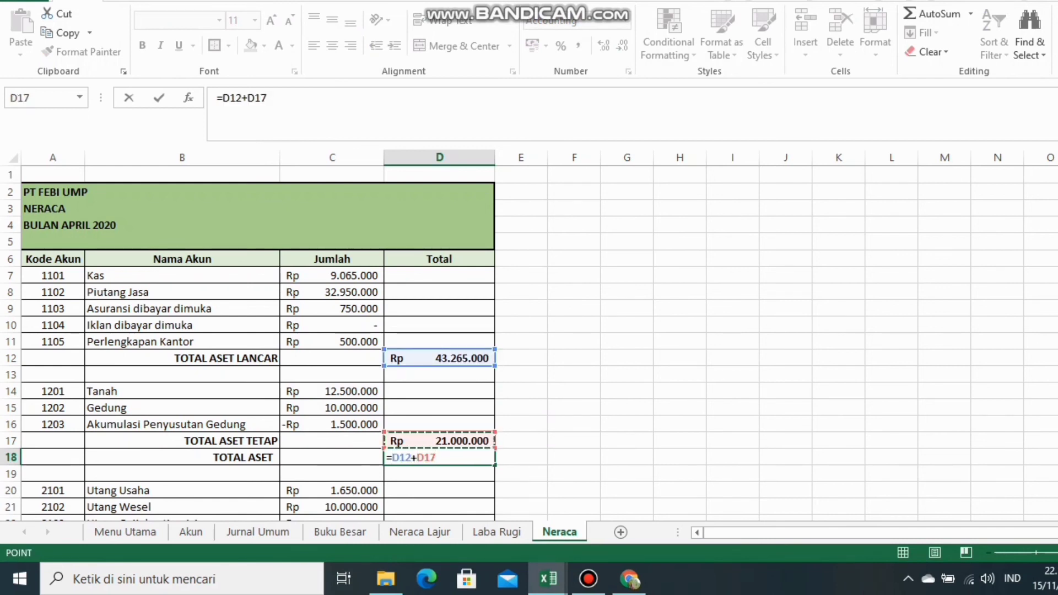
pyautogui.press('Return')
# Total the liabilities in D23 beside TOTAL UTANG with the formula =SUM(C20:C22)
pyautogui.scroll(-2, 529, 342)
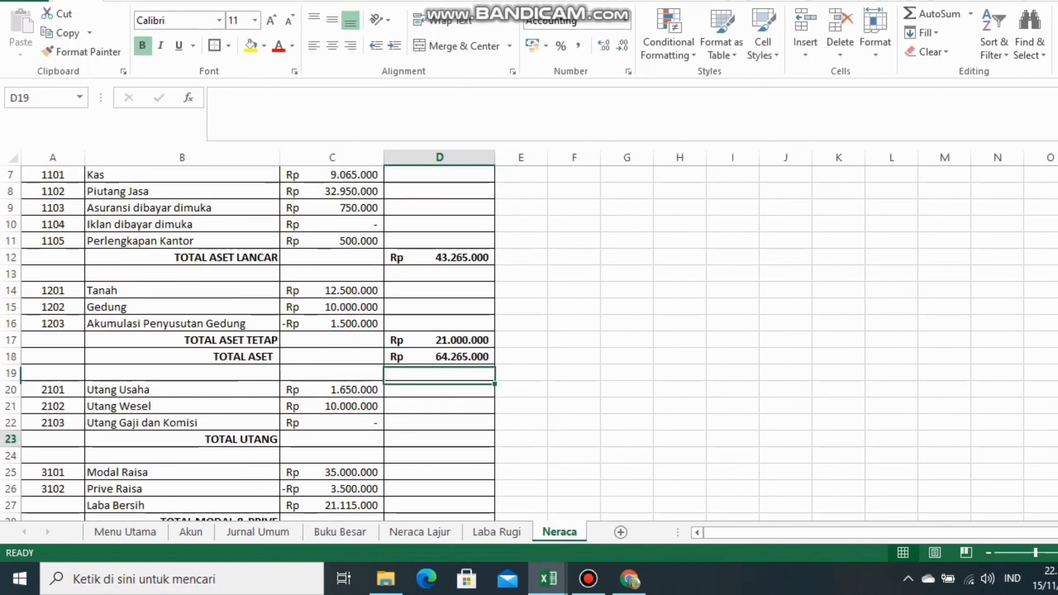
pyautogui.click(439, 439)
pyautogui.write('=SUM')
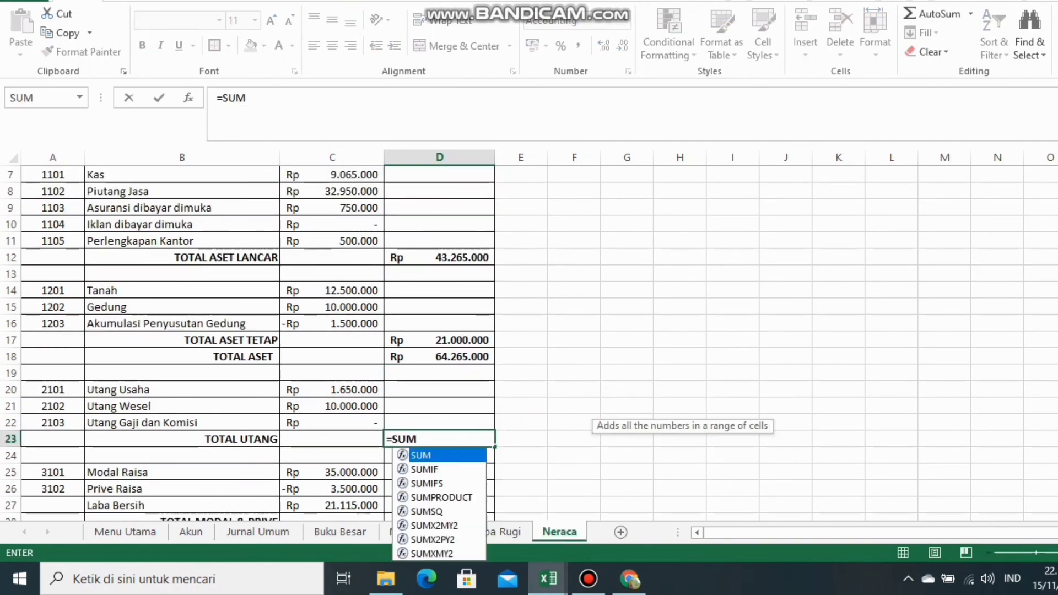
pyautogui.write('(')
pyautogui.moveTo(331, 390); pyautogui.dragTo(331, 423)
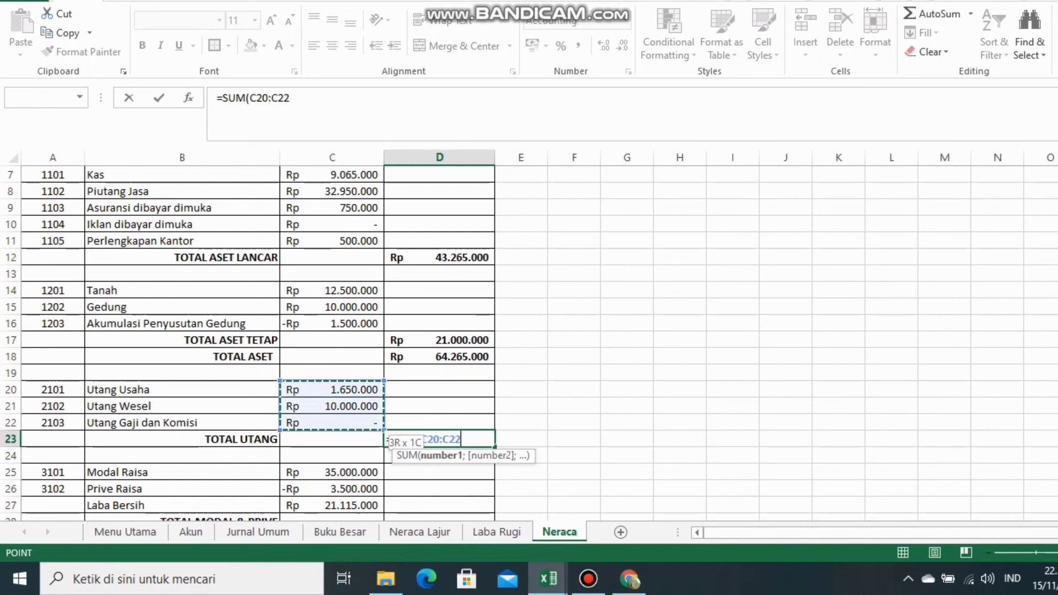
pyautogui.write(')')
pyautogui.press('Return')
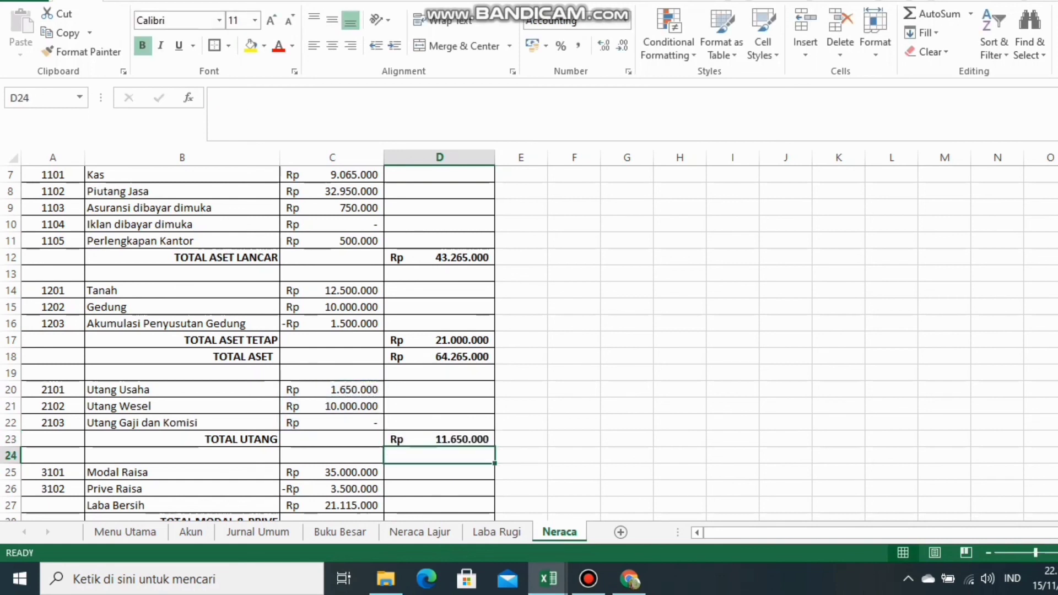
# Total the equity rows in D28 beside TOTAL MODAL & PRIVE with the formula =SUM(C25:C27)
pyautogui.scroll(-2, 529, 341)
pyautogui.click(439, 423)
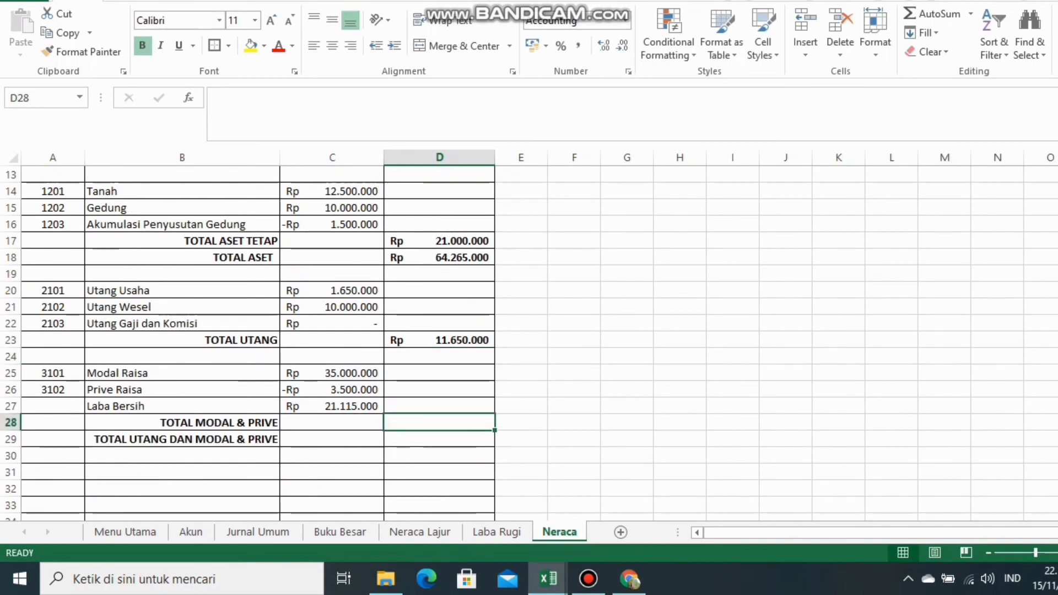
pyautogui.write('=SUM(')
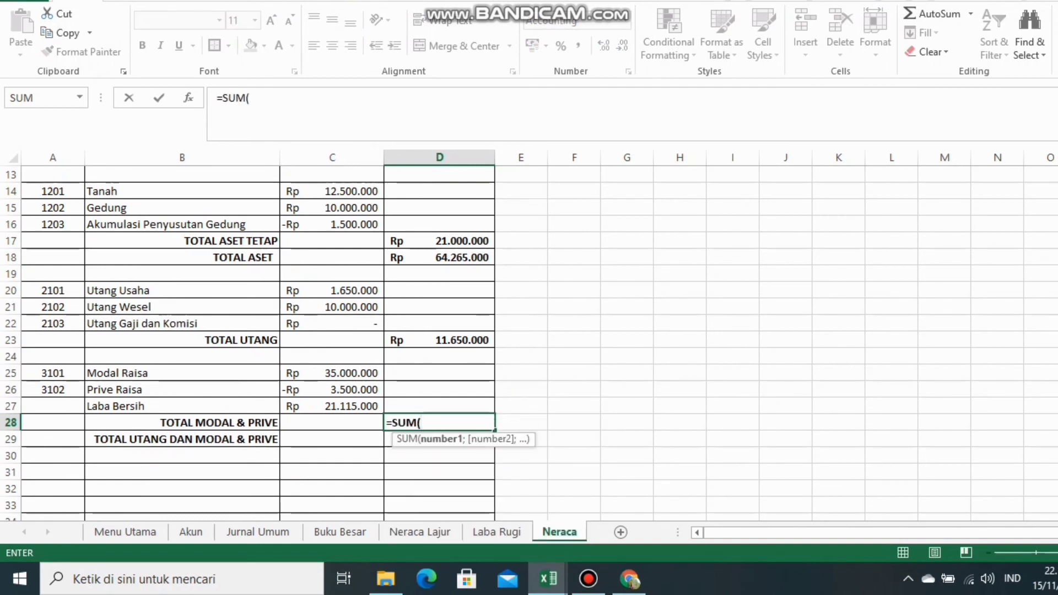
pyautogui.moveTo(331, 373); pyautogui.dragTo(331, 406)
pyautogui.write(')')
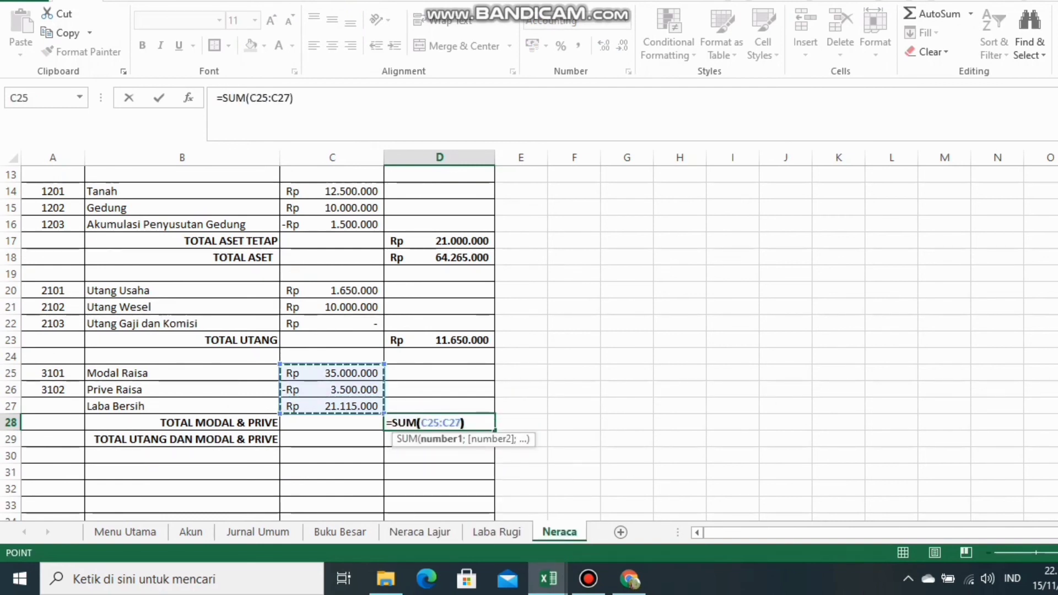
pyautogui.press('Return')
# Add the liabilities and equity totals in D29 beside TOTAL UTANG DAN MODAL & PRIVE with the formula =D23+D28
pyautogui.write('=')
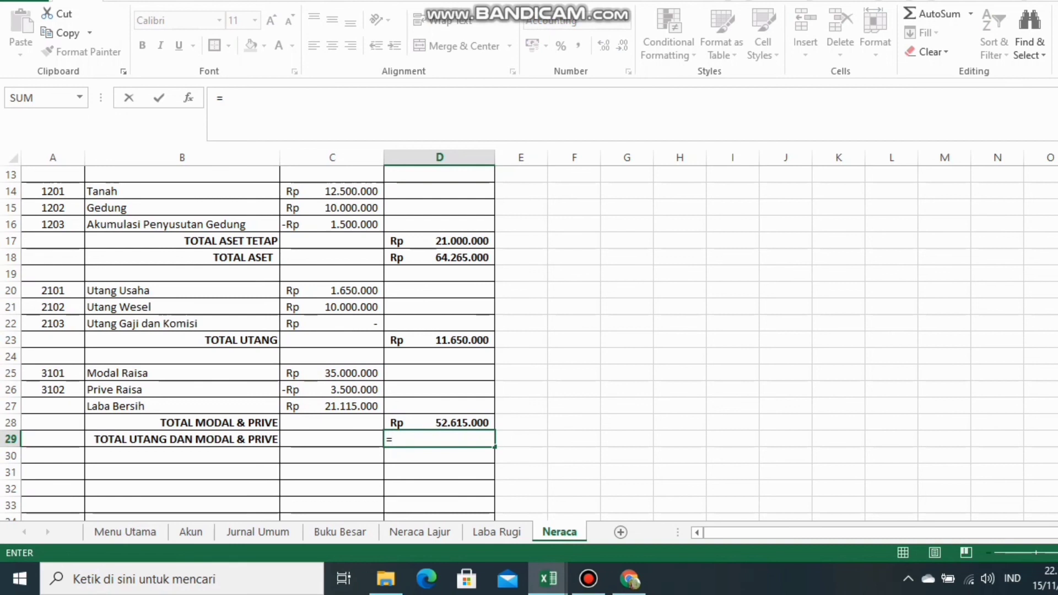
pyautogui.click(439, 340)
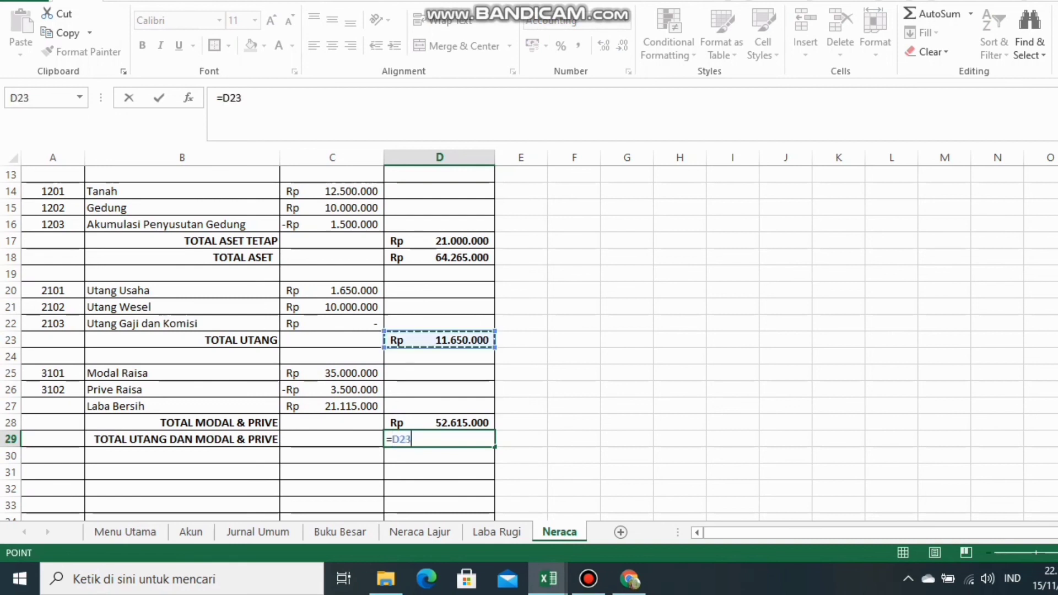
pyautogui.write('+')
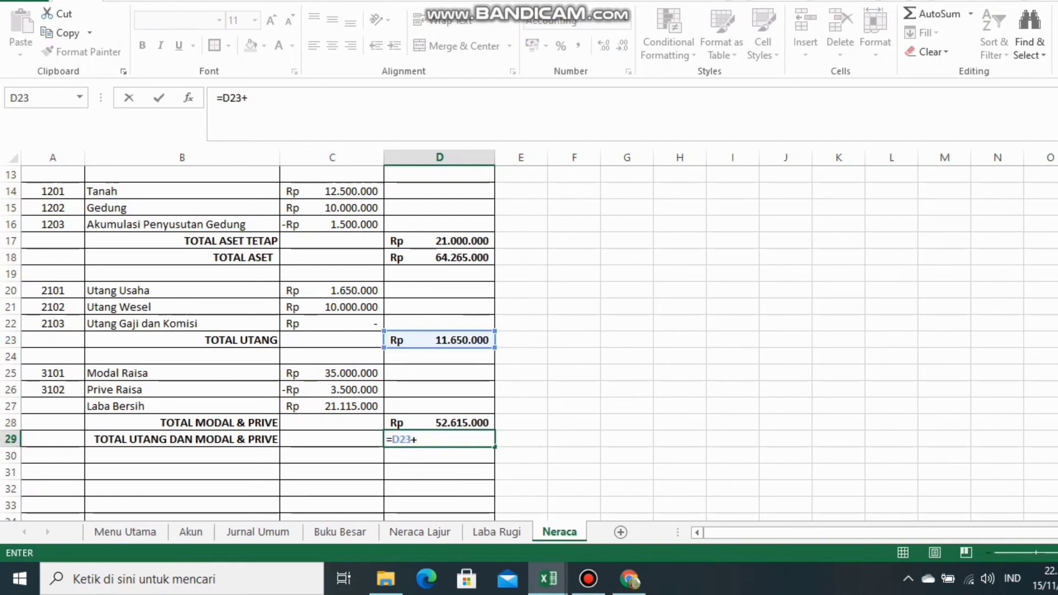
pyautogui.click(440, 422)
pyautogui.press('Return')
# Compare the TOTAL ASET amount in D18 with the TOTAL UTANG DAN MODAL & PRIVE amount in D29 and review the balance sheet
pyautogui.scroll(1, 440, 343)
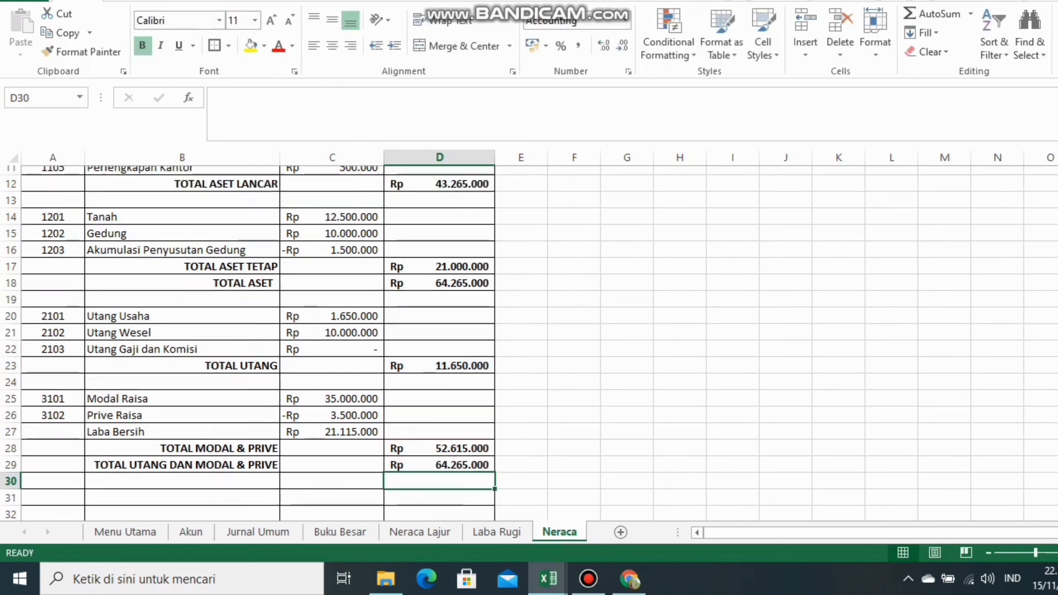
pyautogui.scroll(-1, 528, 342)
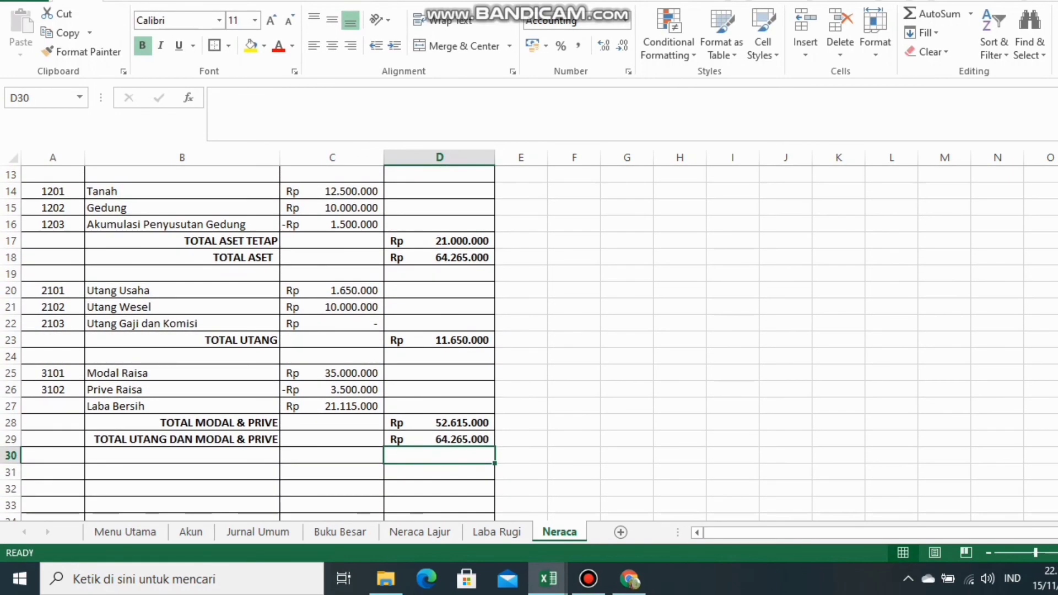
pyautogui.click(440, 257)
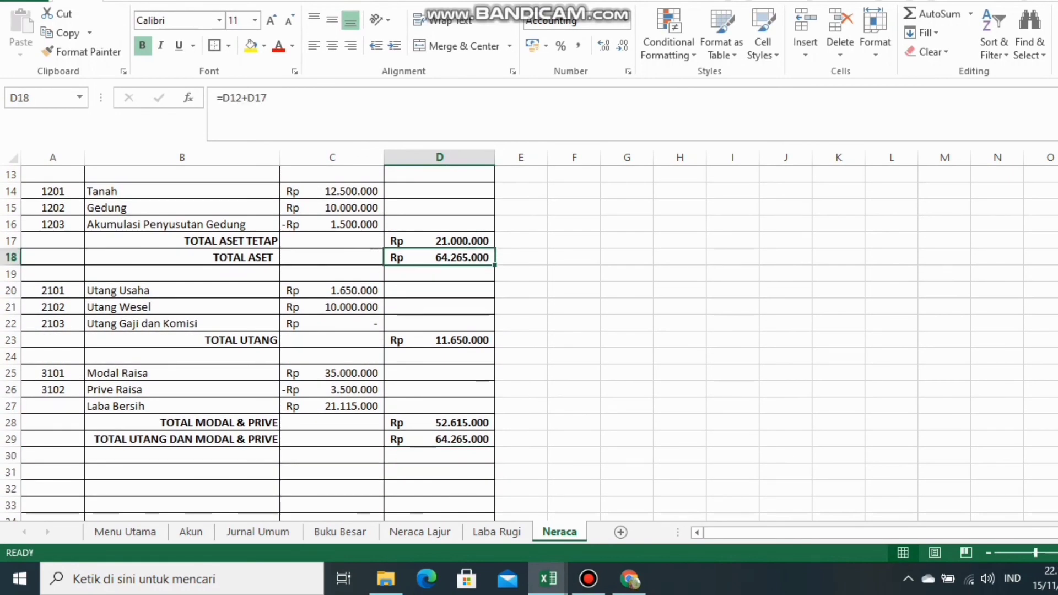
pyautogui.click(440, 439)
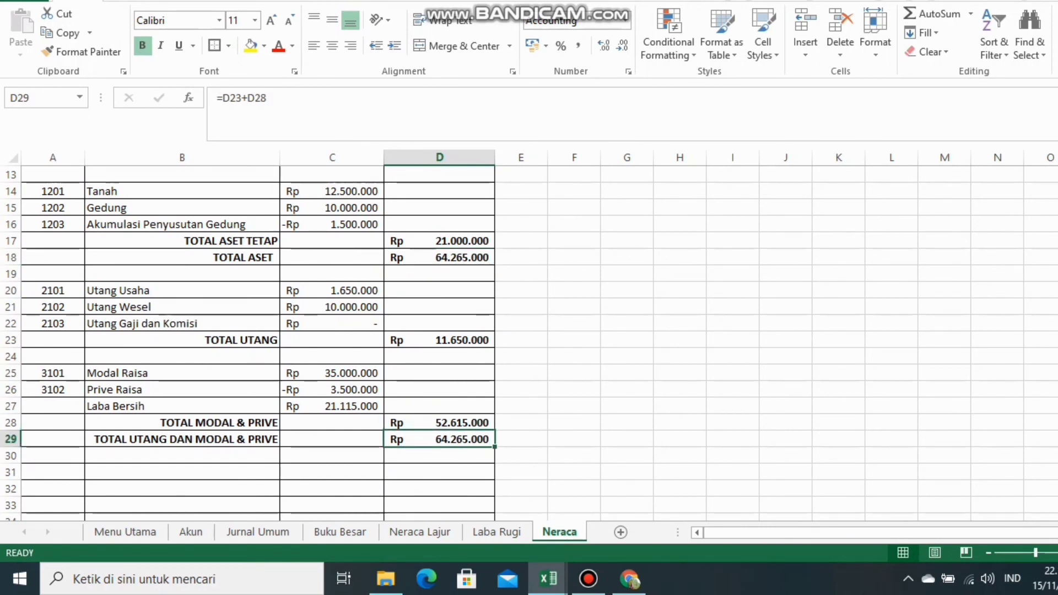
pyautogui.click(521, 439)
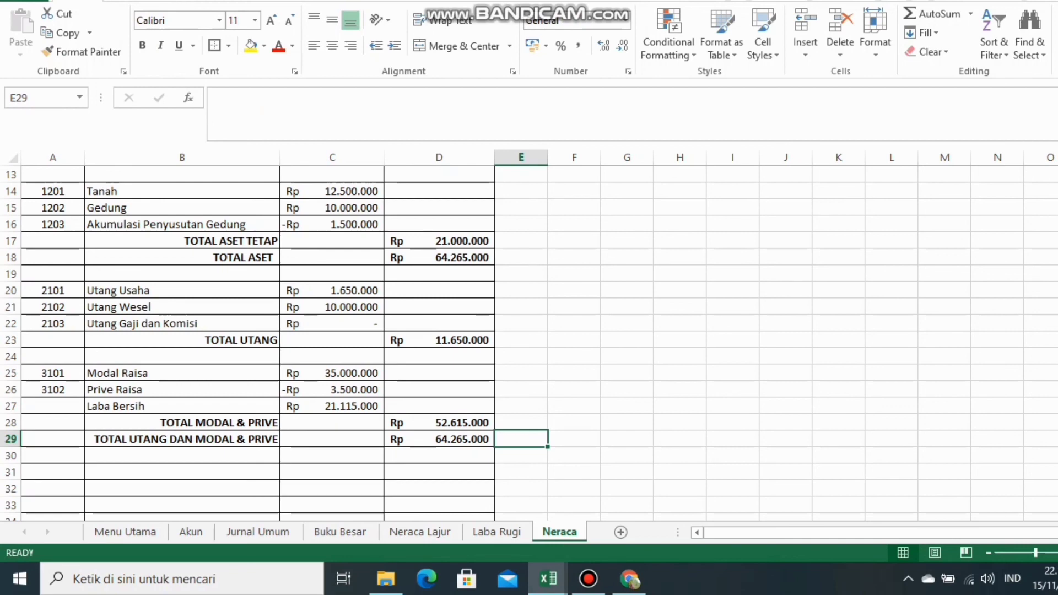
pyautogui.scroll(4, 528, 341)
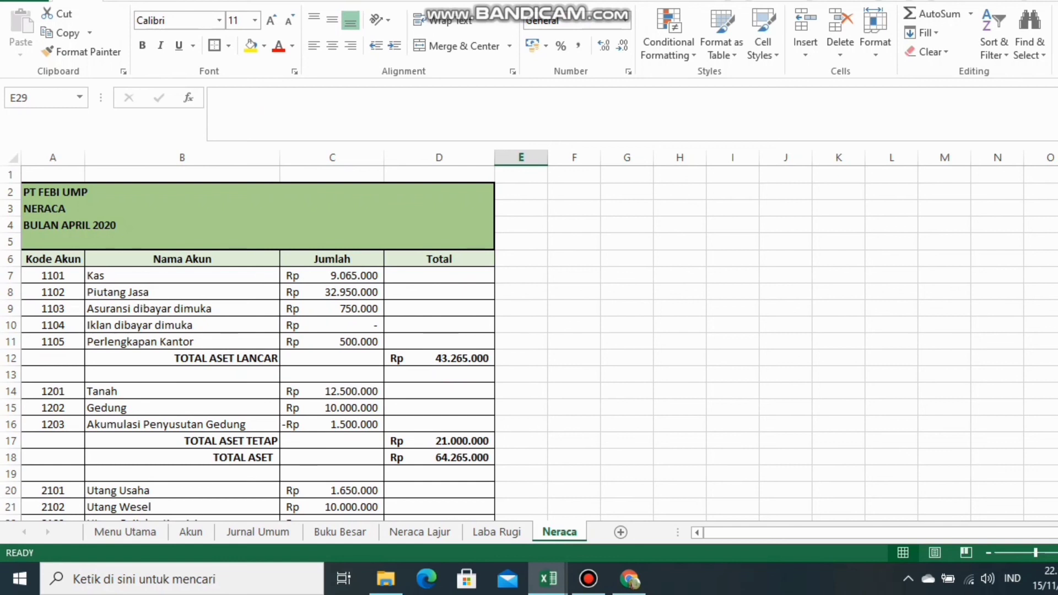
pyautogui.moveTo(588, 578)
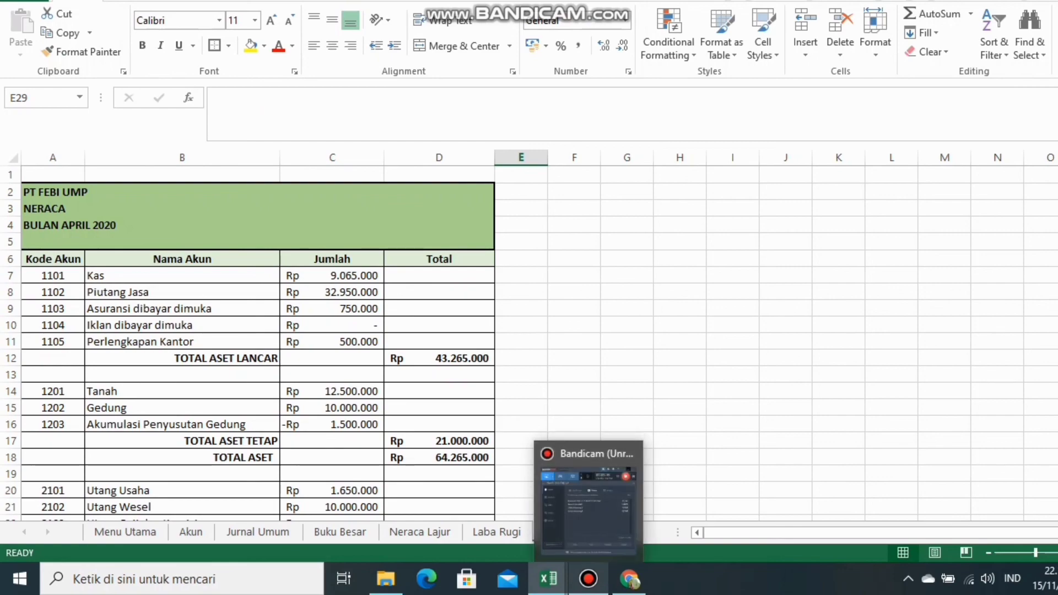